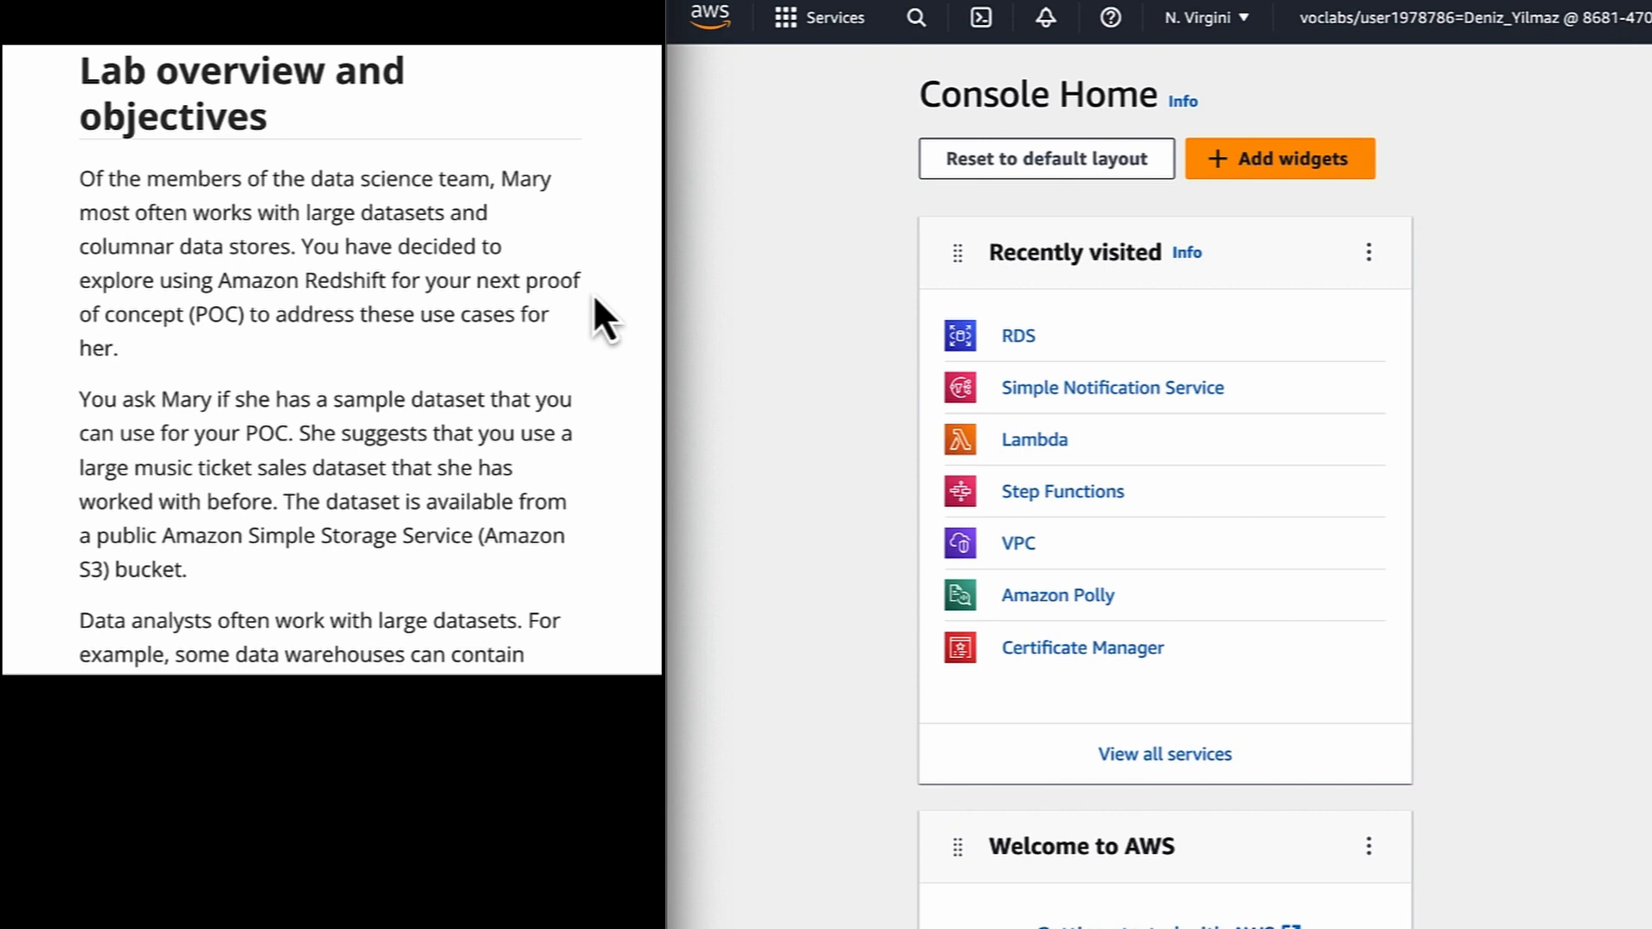
Read the lab overview and the full list of objectives in the lab instructions
scroll(605, 318, "down", 3)
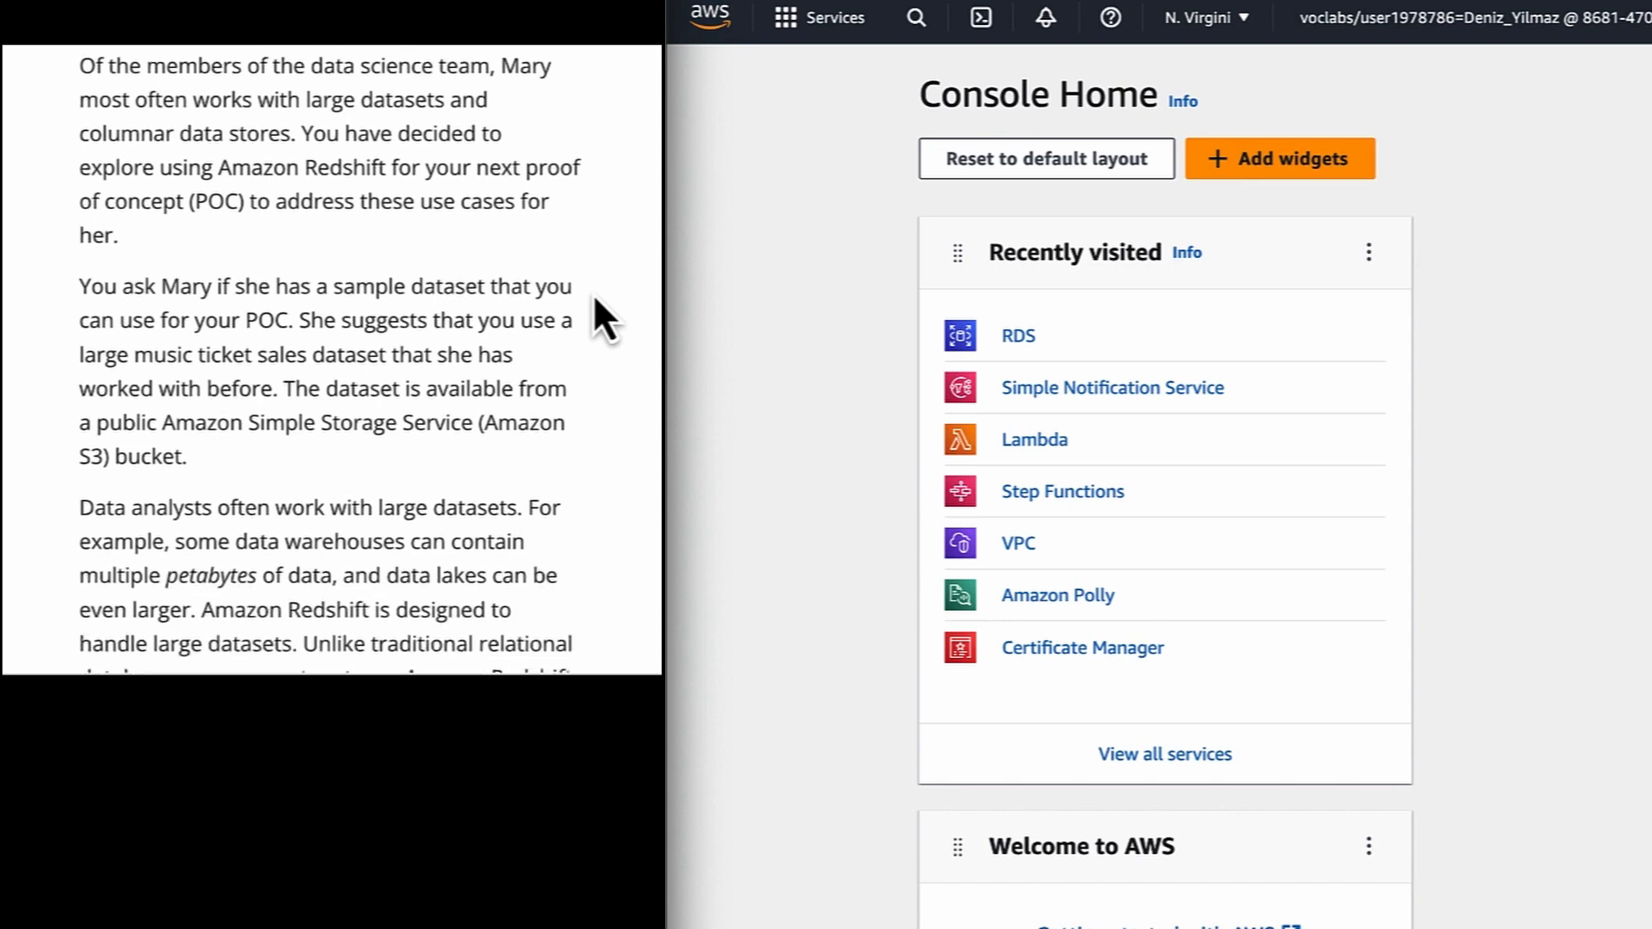
scroll(605, 318, "down", 1)
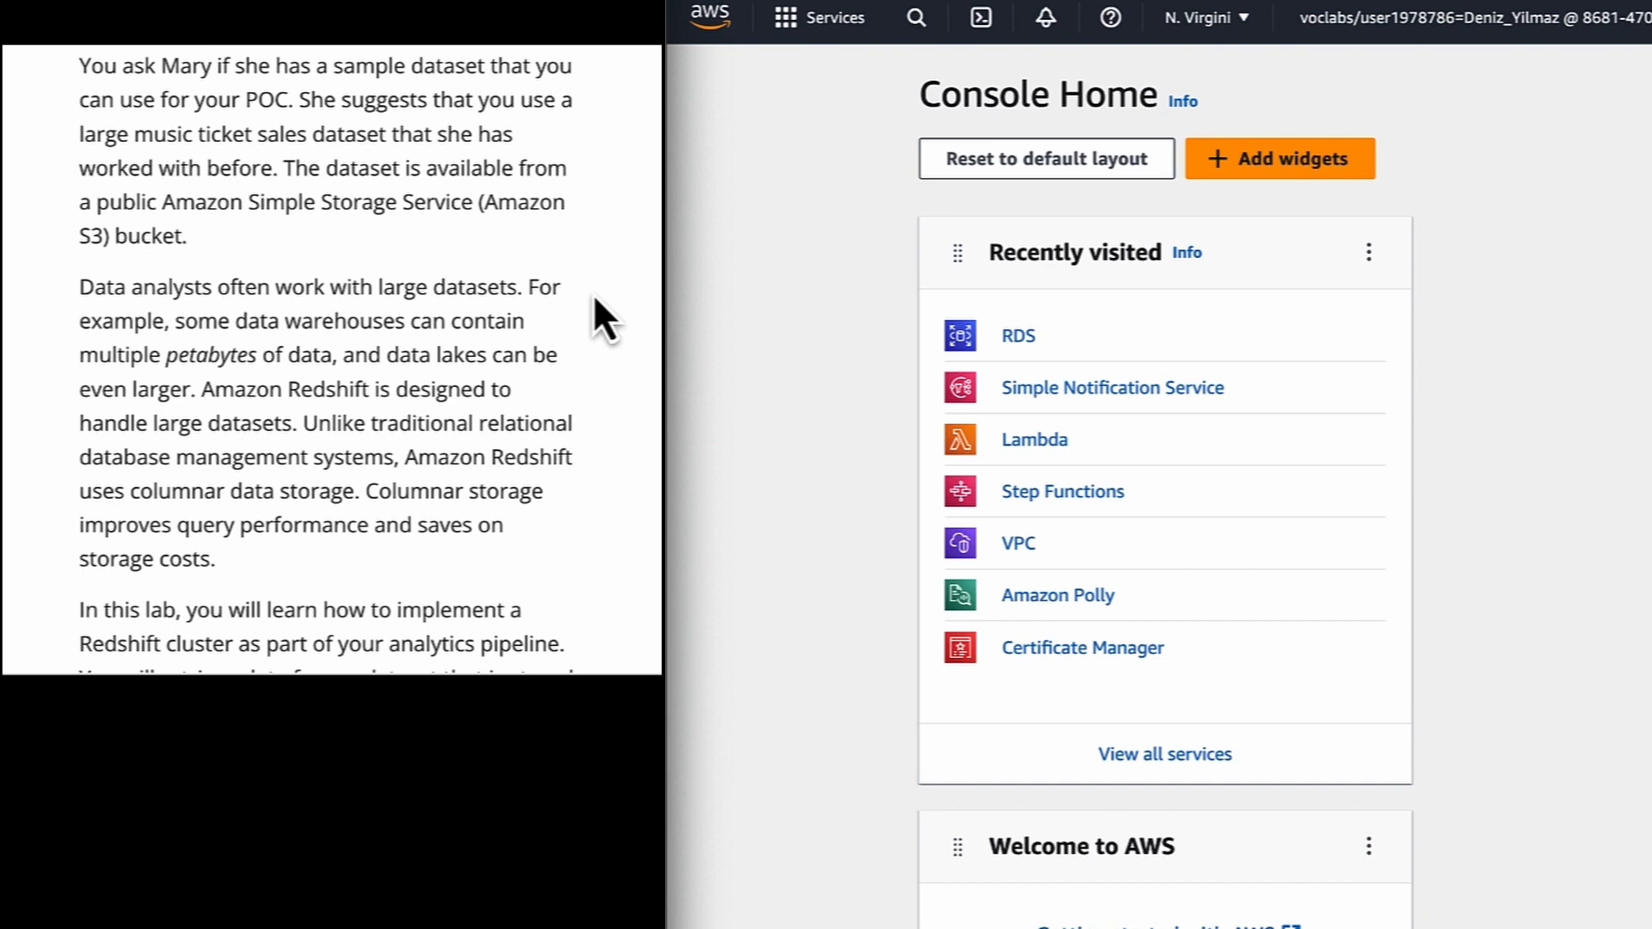
scroll(605, 319, "down", 5)
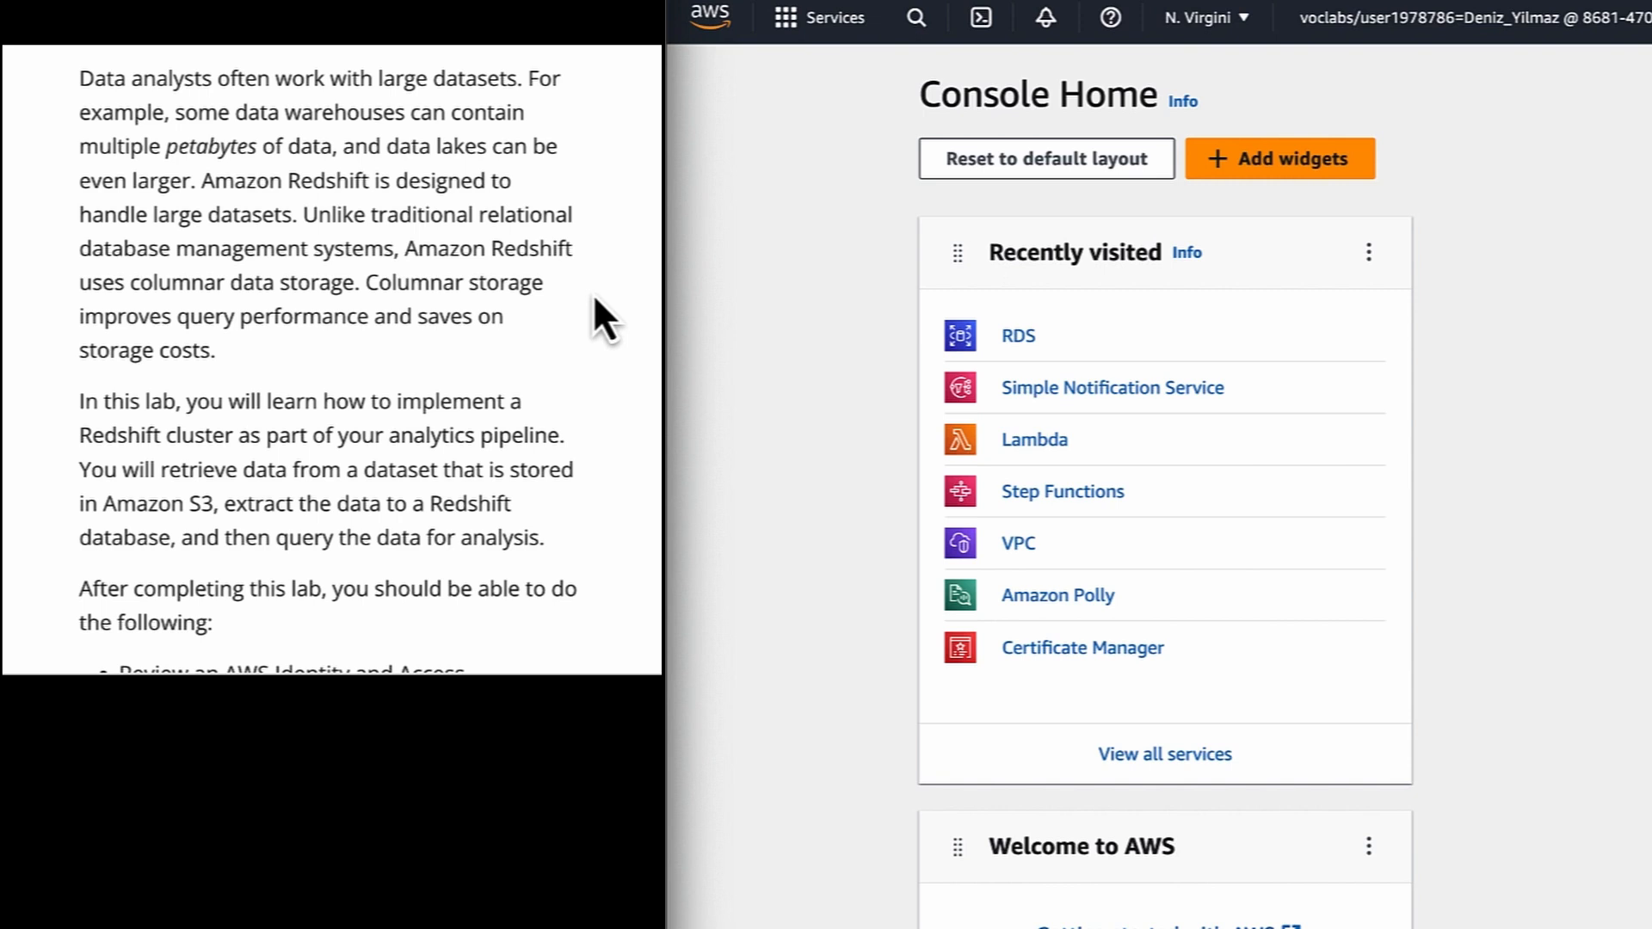
scroll(602, 319, "down", 3)
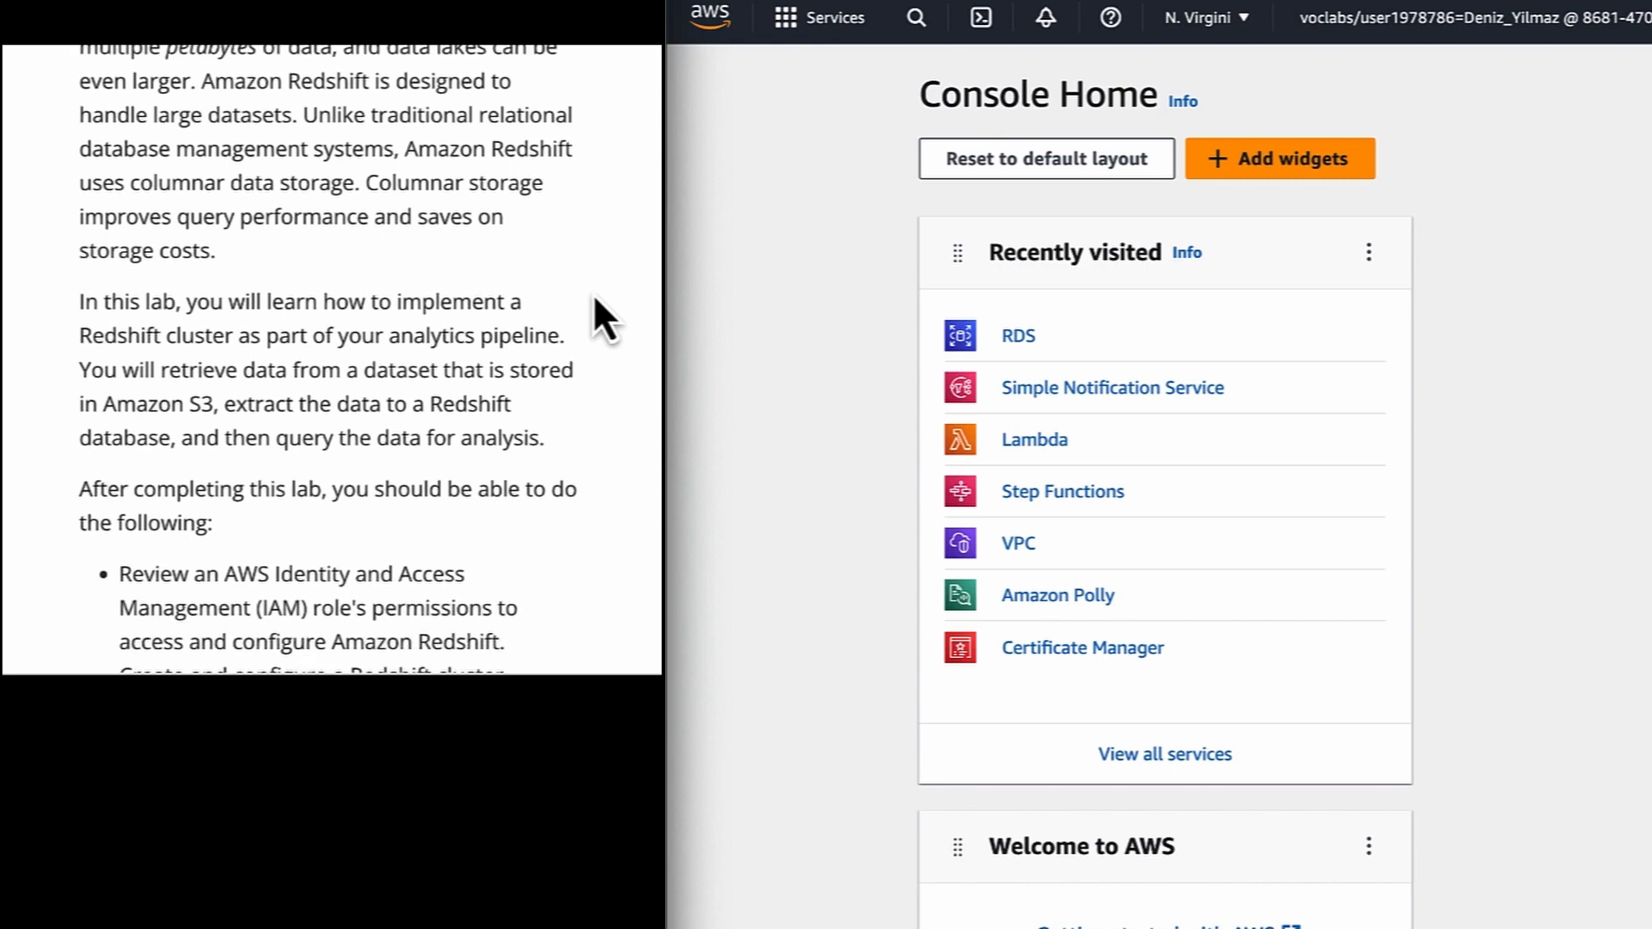
scroll(603, 319, "down", 1)
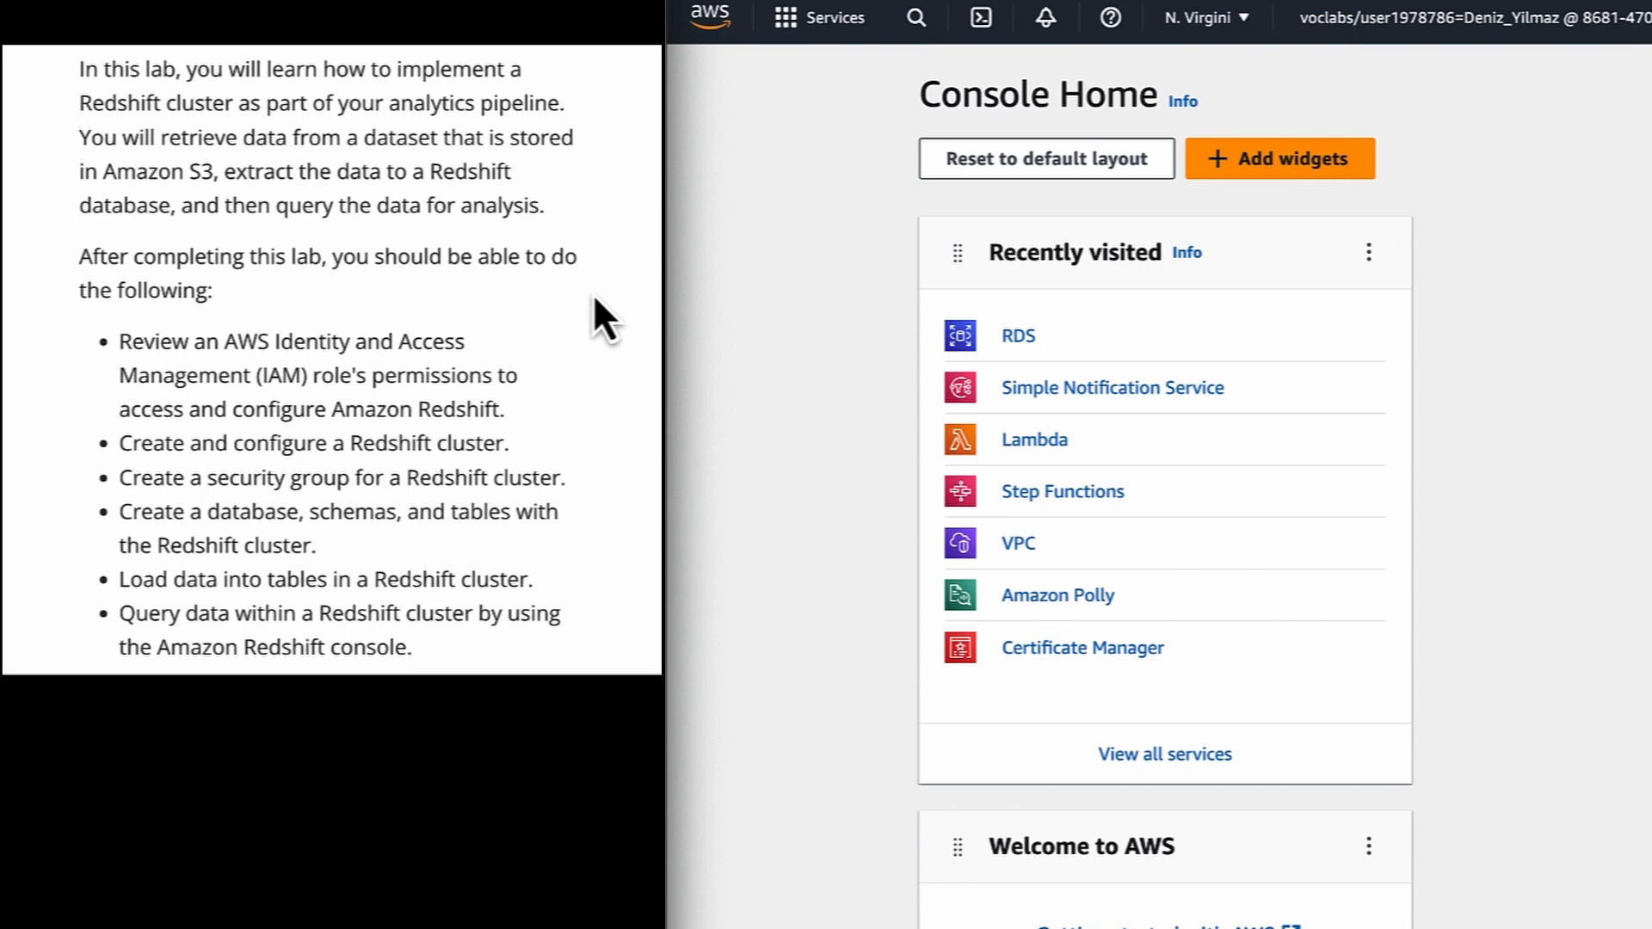
scroll(602, 318, "down", 3)
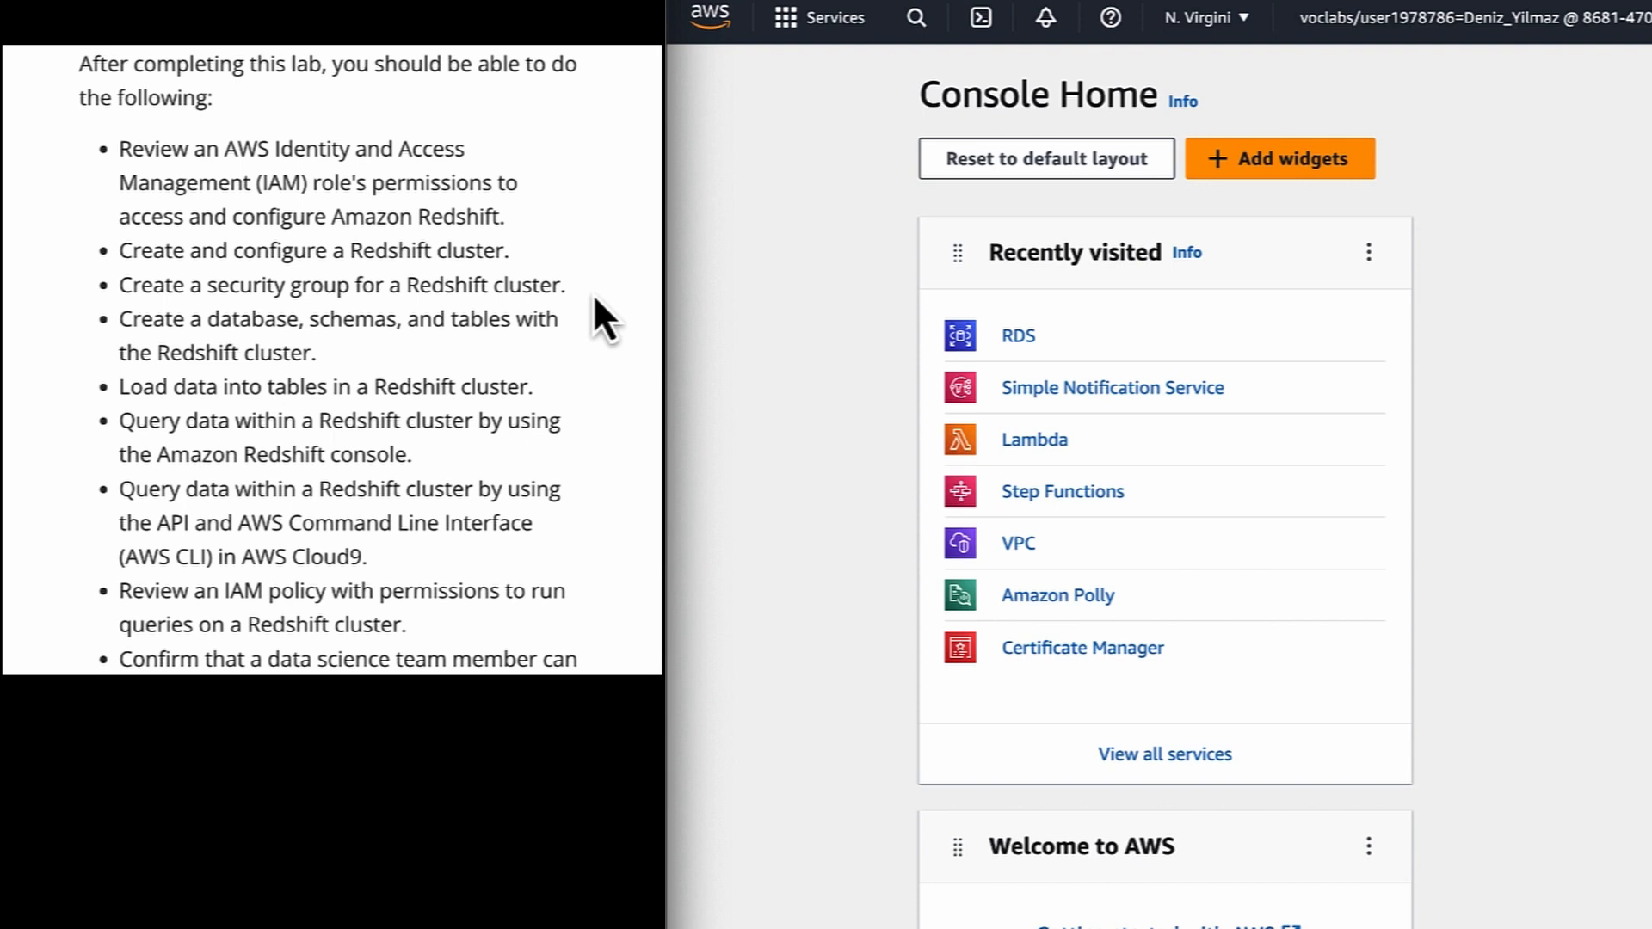
scroll(603, 318, "down", 2)
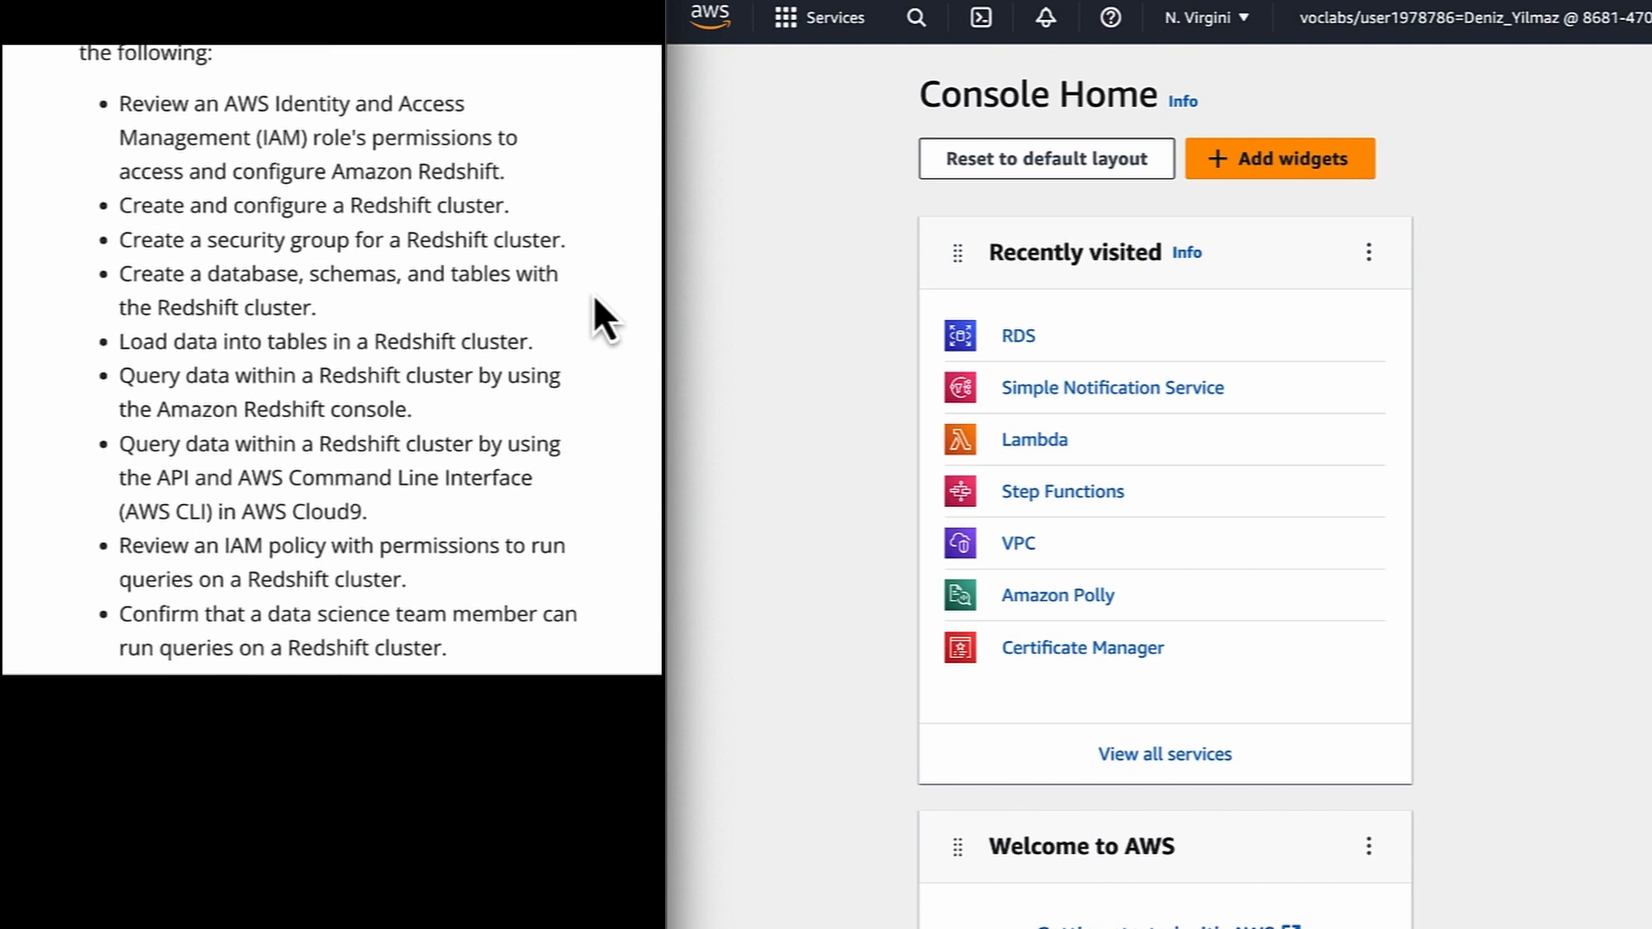
scroll(605, 319, "down", 1)
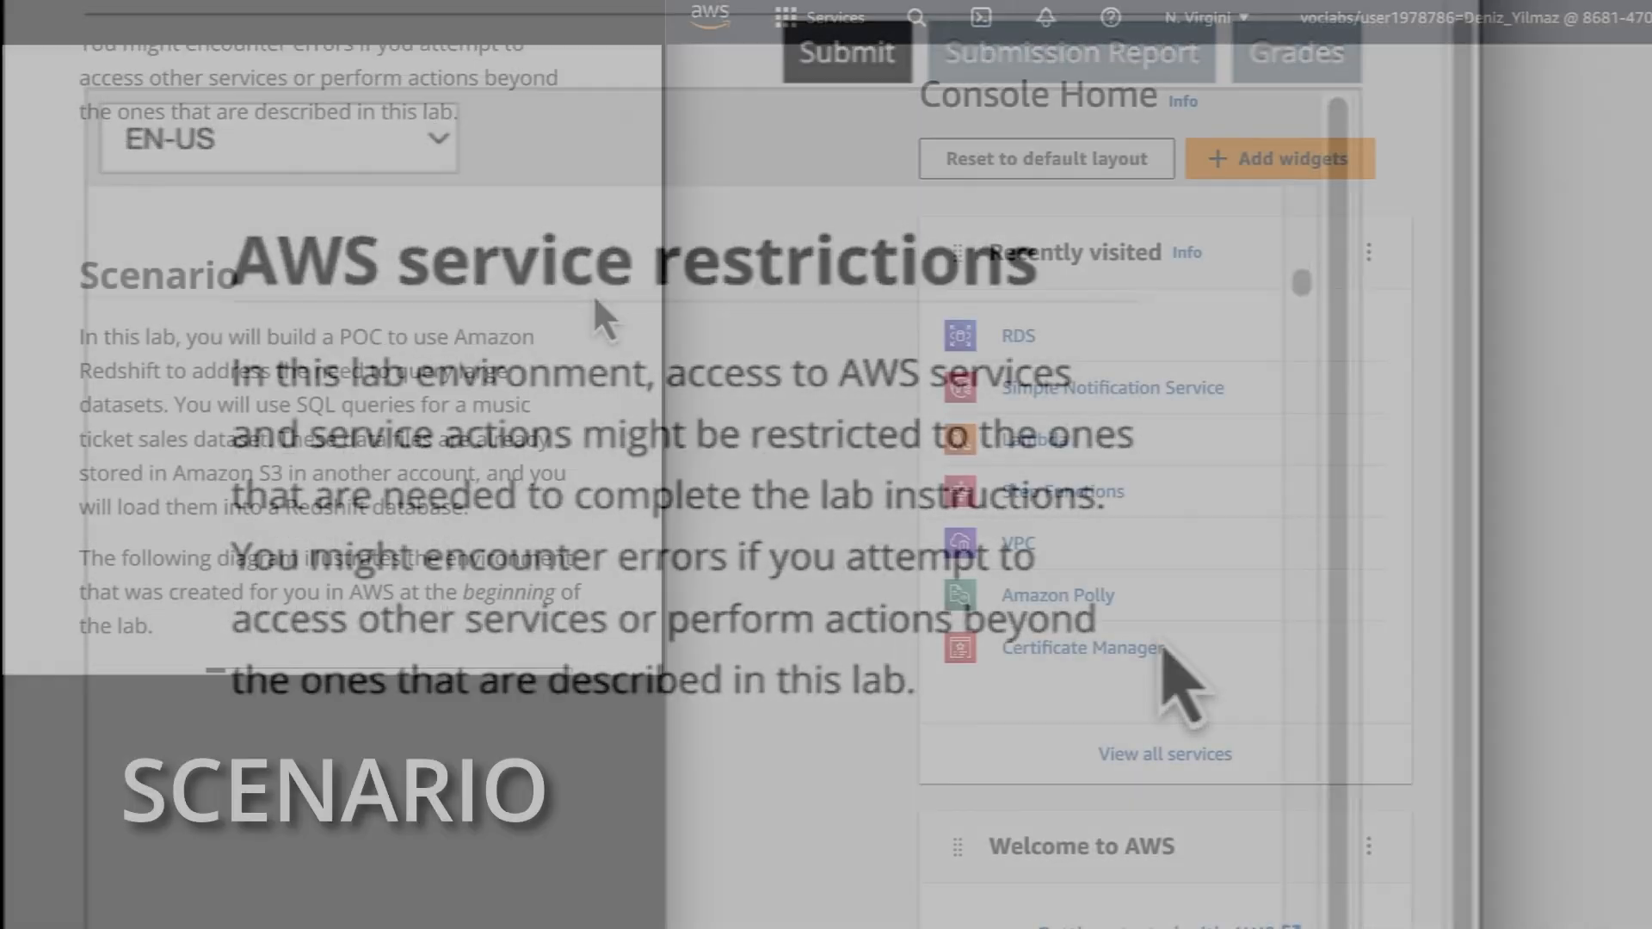
Examine the lab scenario and the diagrams of the environment at the beginning and end of the lab
scroll(1179, 685, "down", 2)
scroll(602, 318, "down", 1)
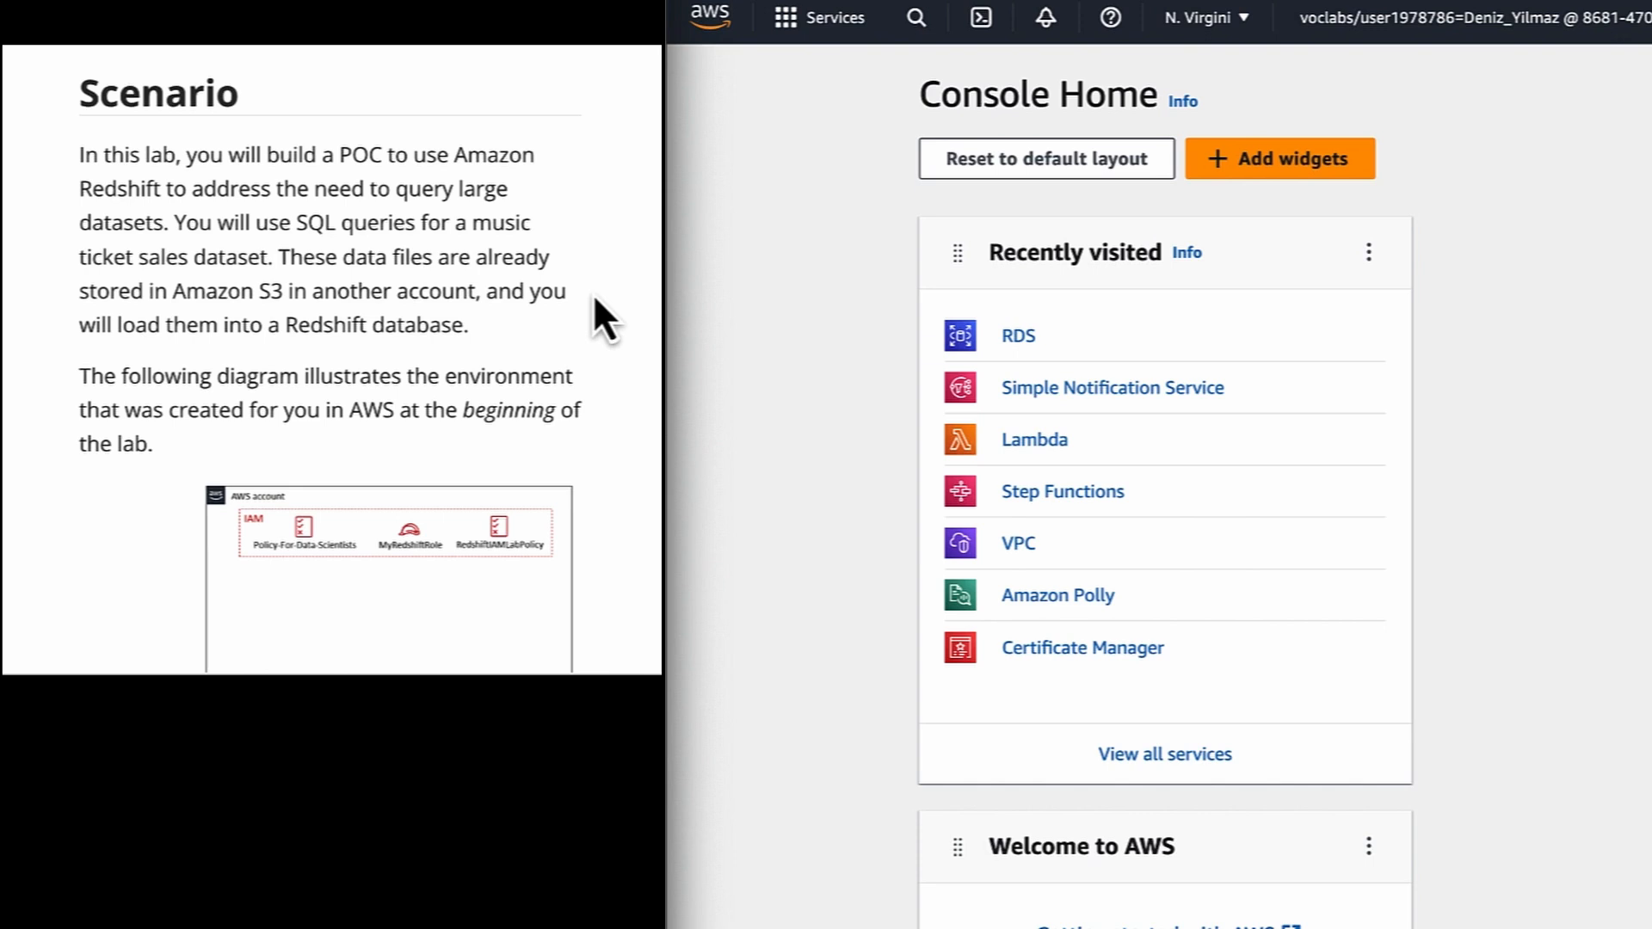
scroll(602, 318, "down", 5)
scroll(596, 301, "down", 5)
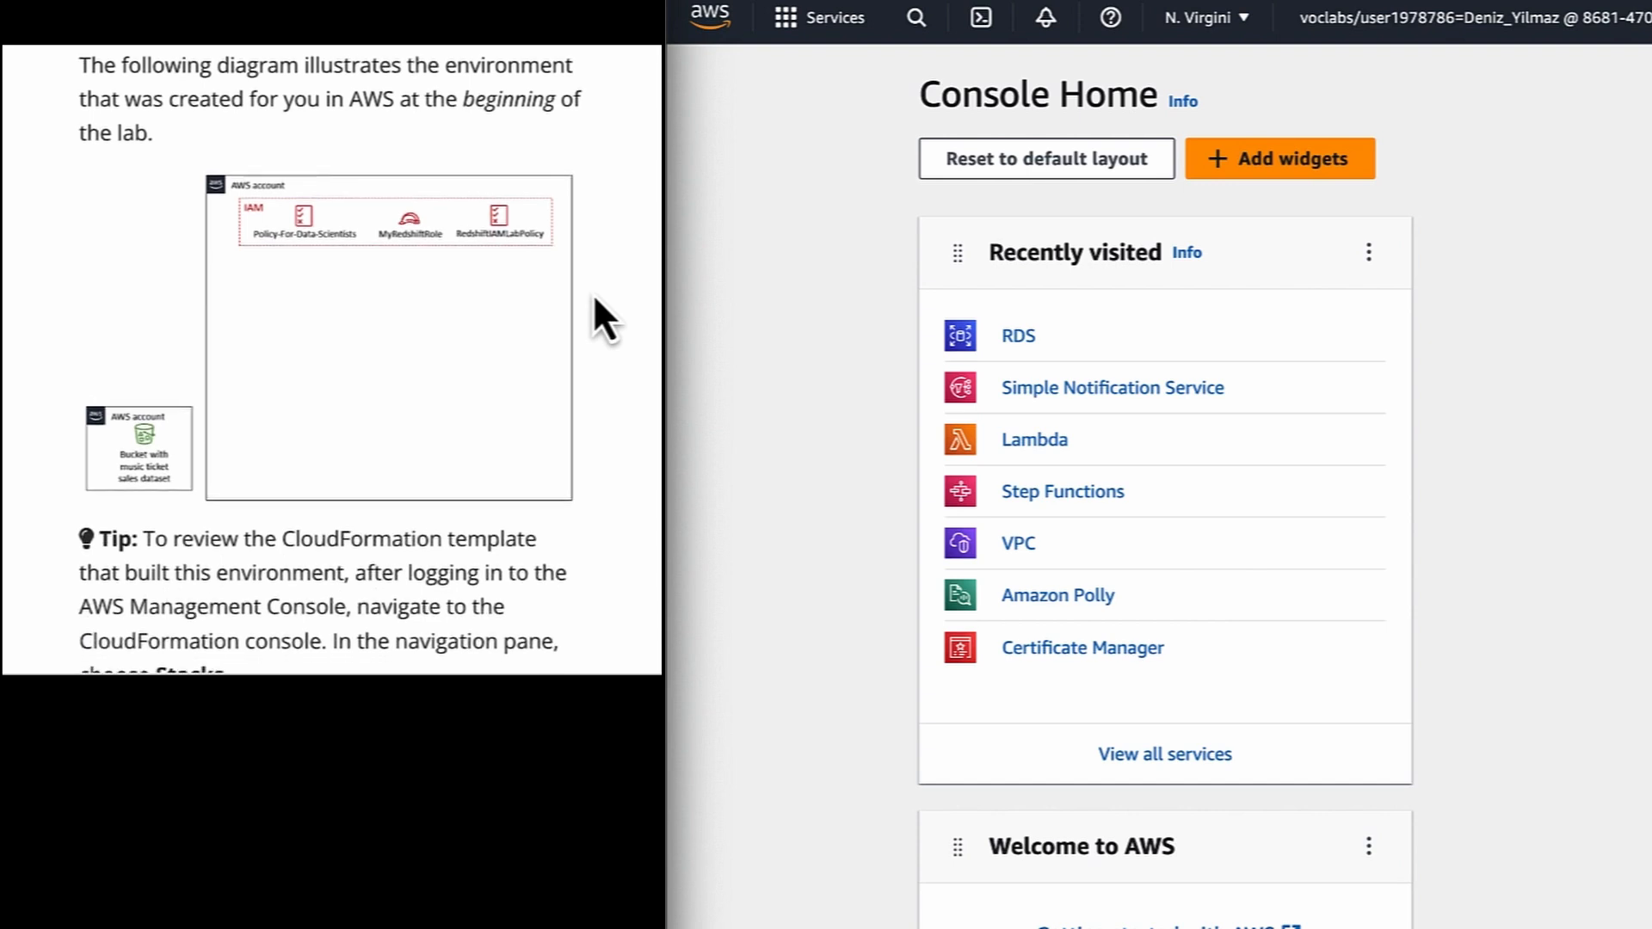
scroll(596, 299, "down", 5)
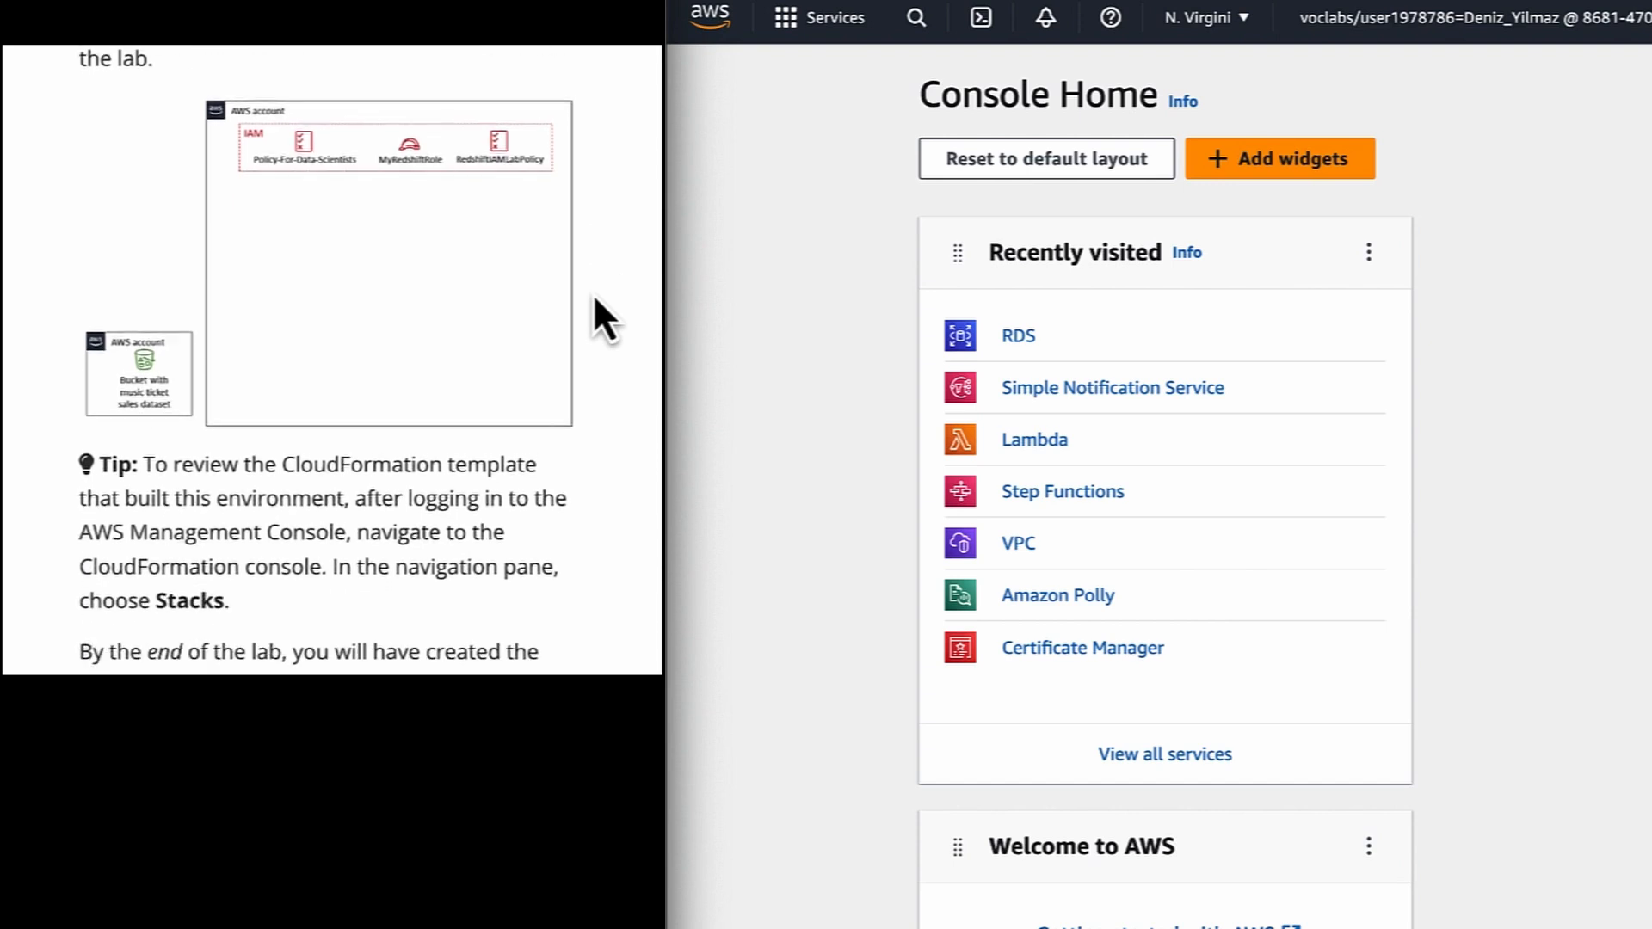
scroll(594, 297, "down", 1)
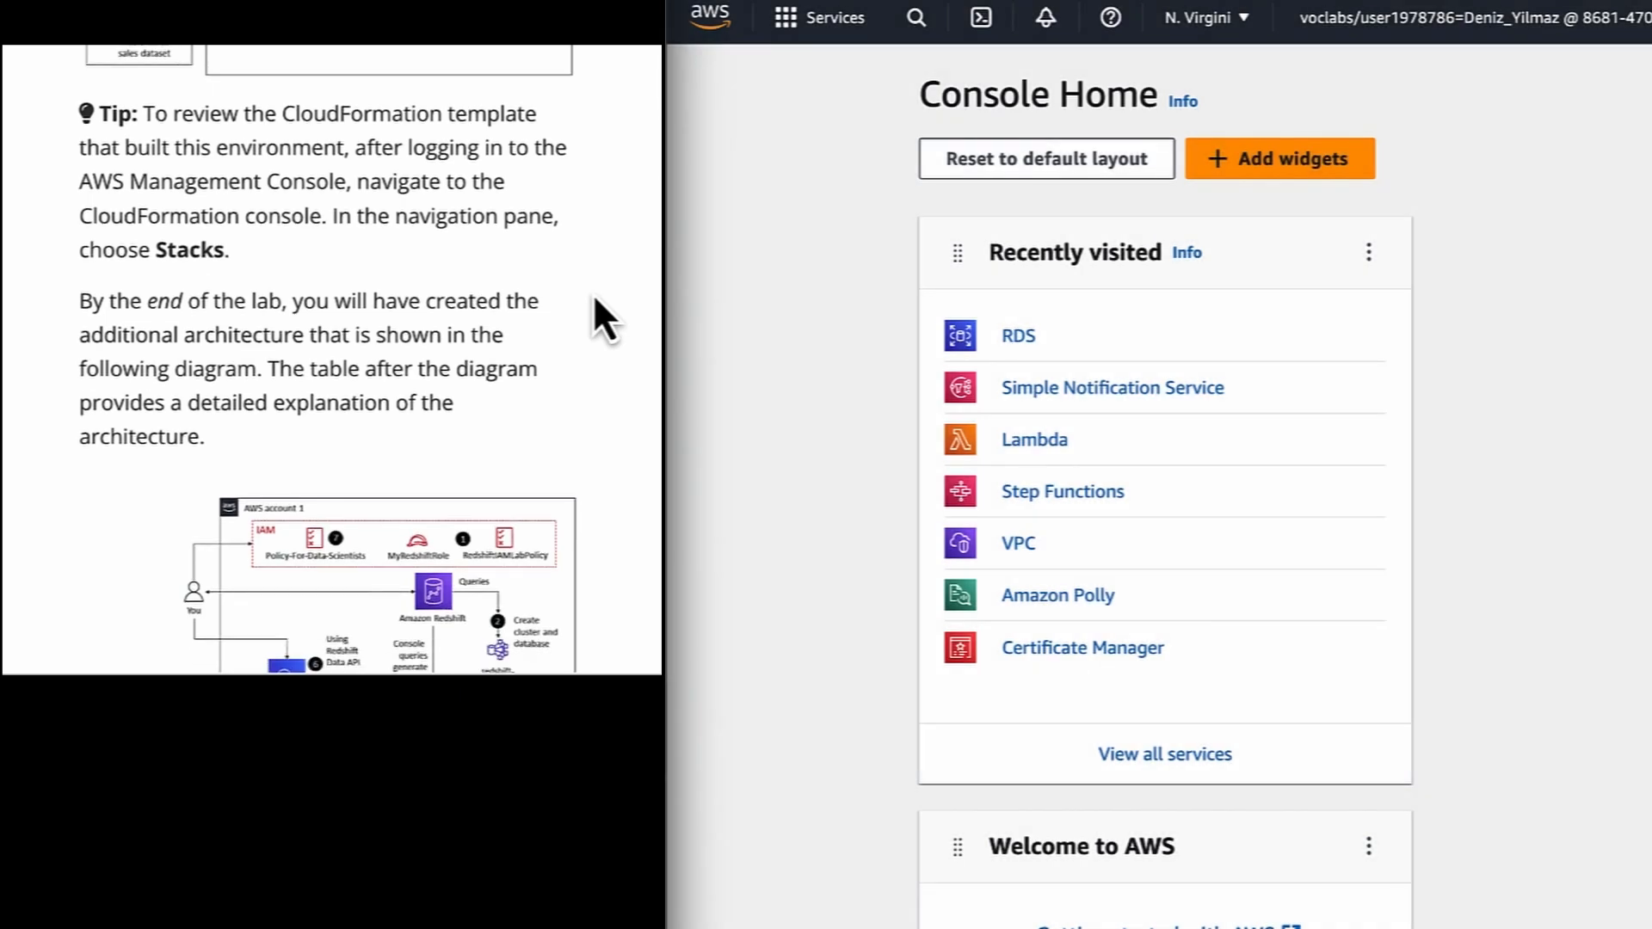
scroll(594, 314, "down", 4)
scroll(602, 318, "down", 3)
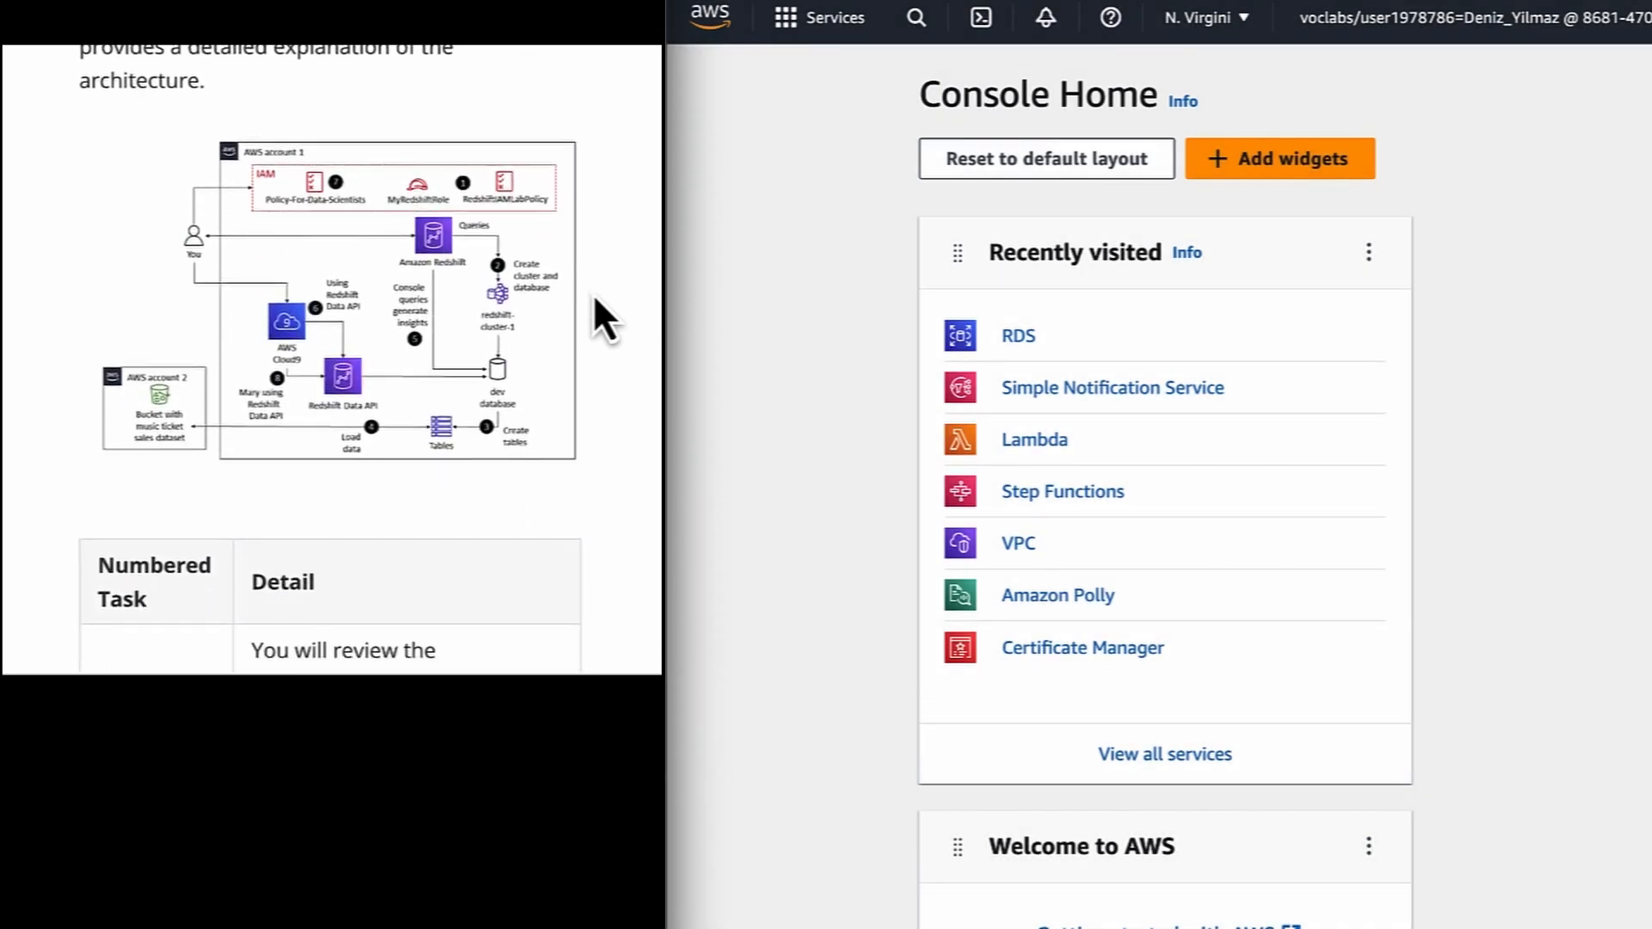
scroll(603, 320, "down", 1)
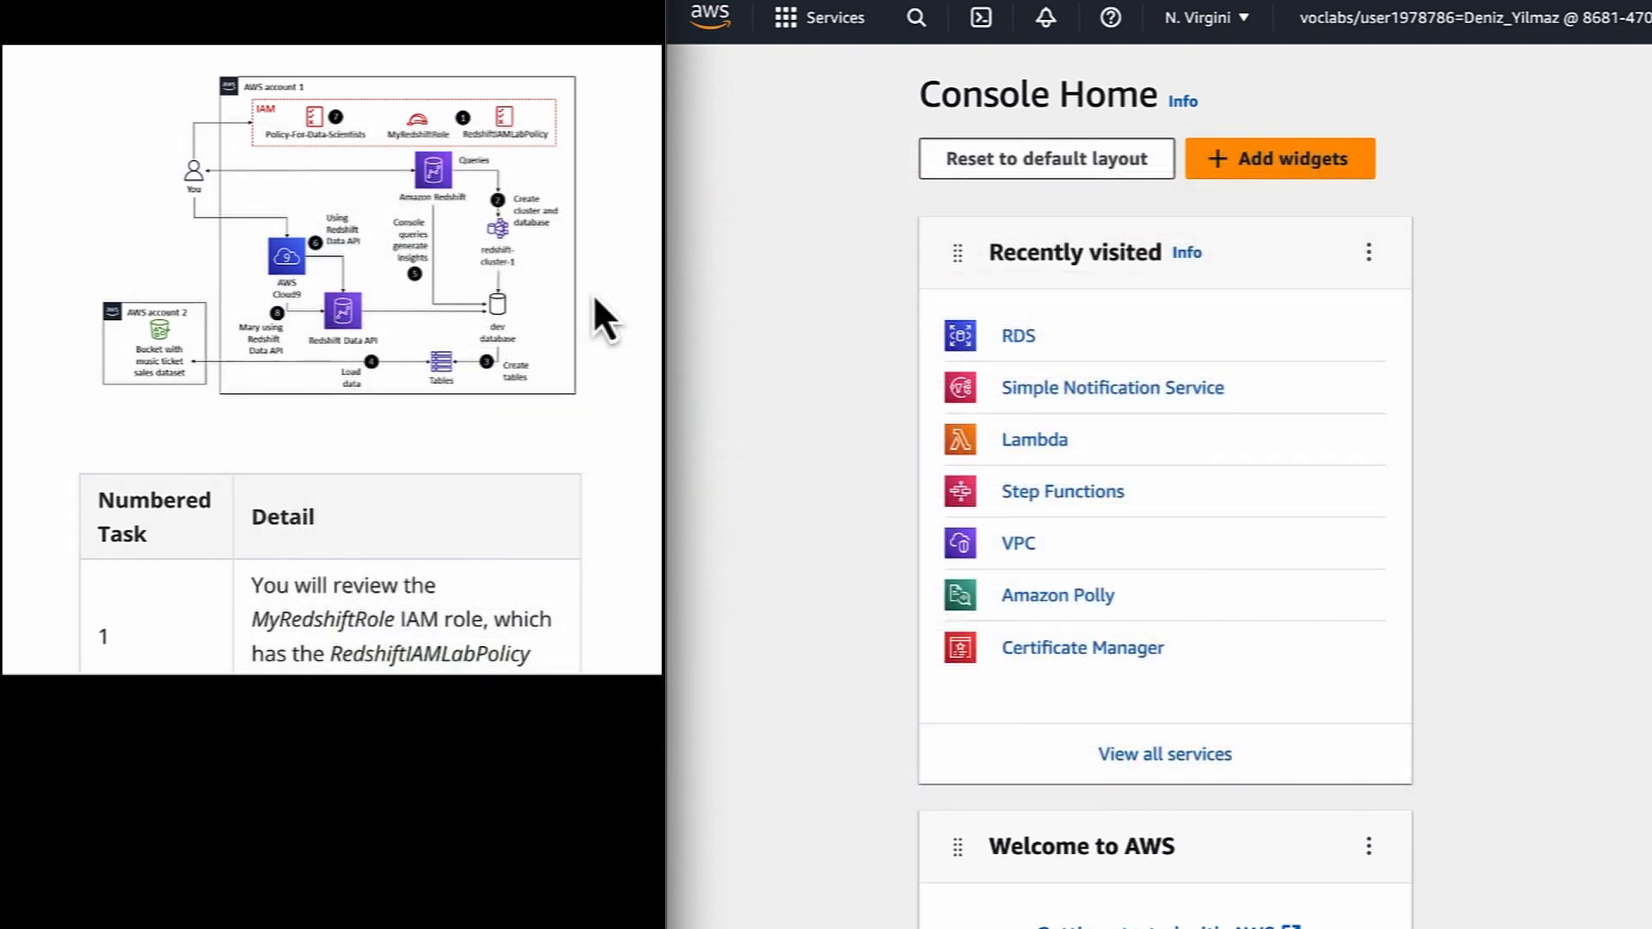
Read through the numbered task table that explains the architecture in the lab instructions
scroll(605, 320, "down", 1)
scroll(605, 320, "down", 1)
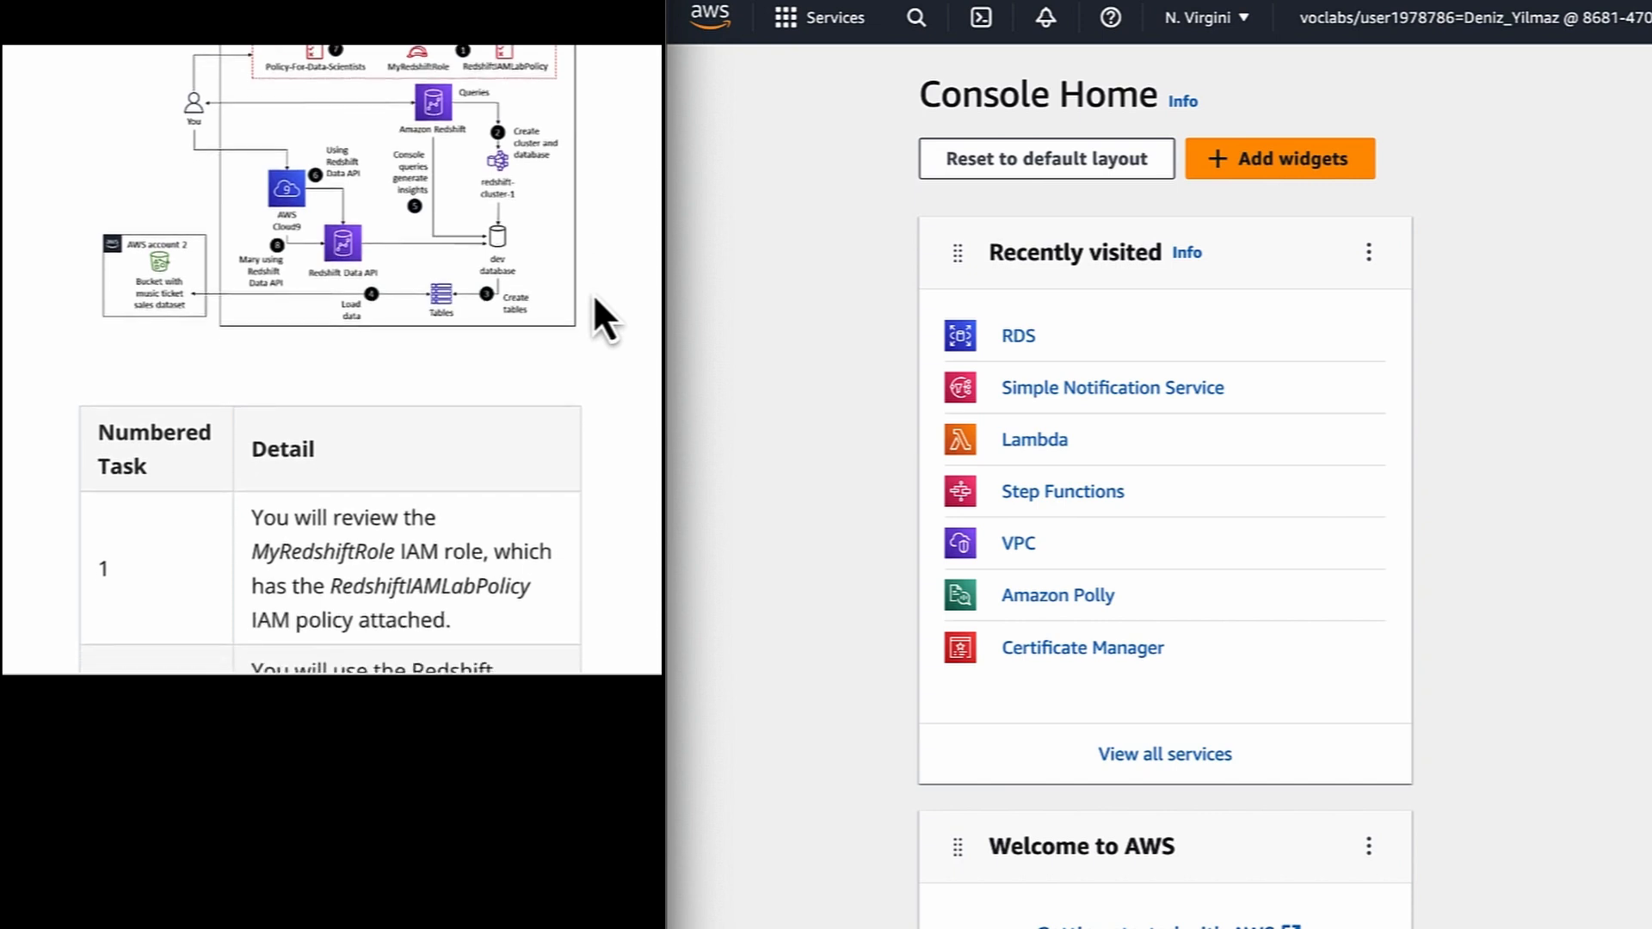
scroll(605, 320, "down", 3)
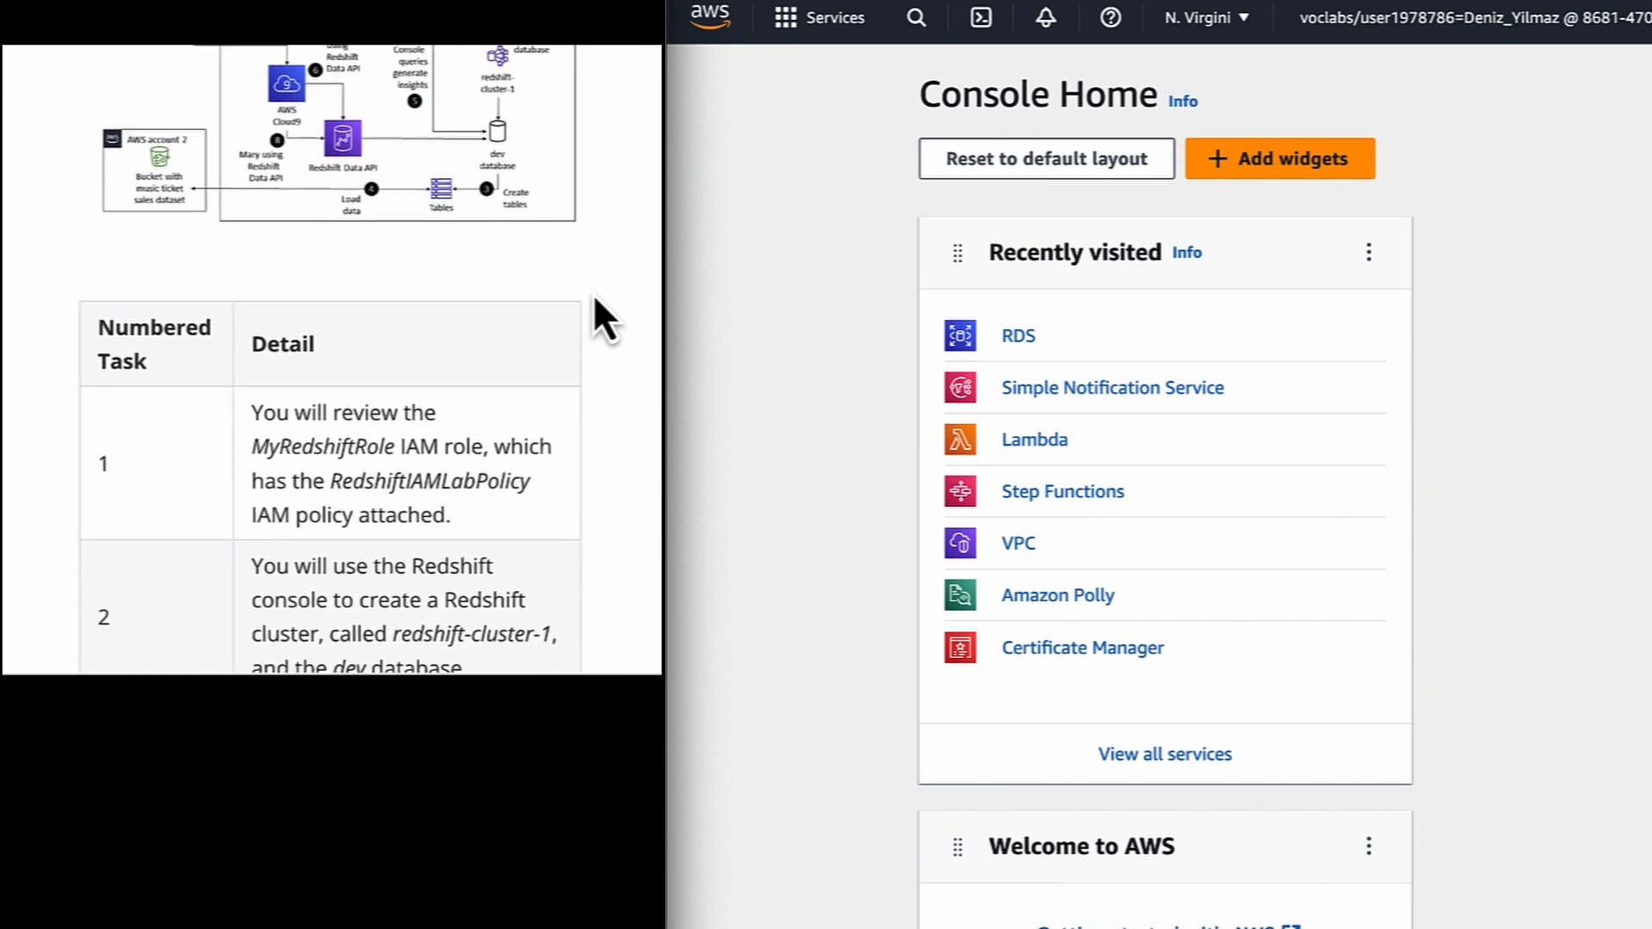
scroll(605, 320, "down", 1)
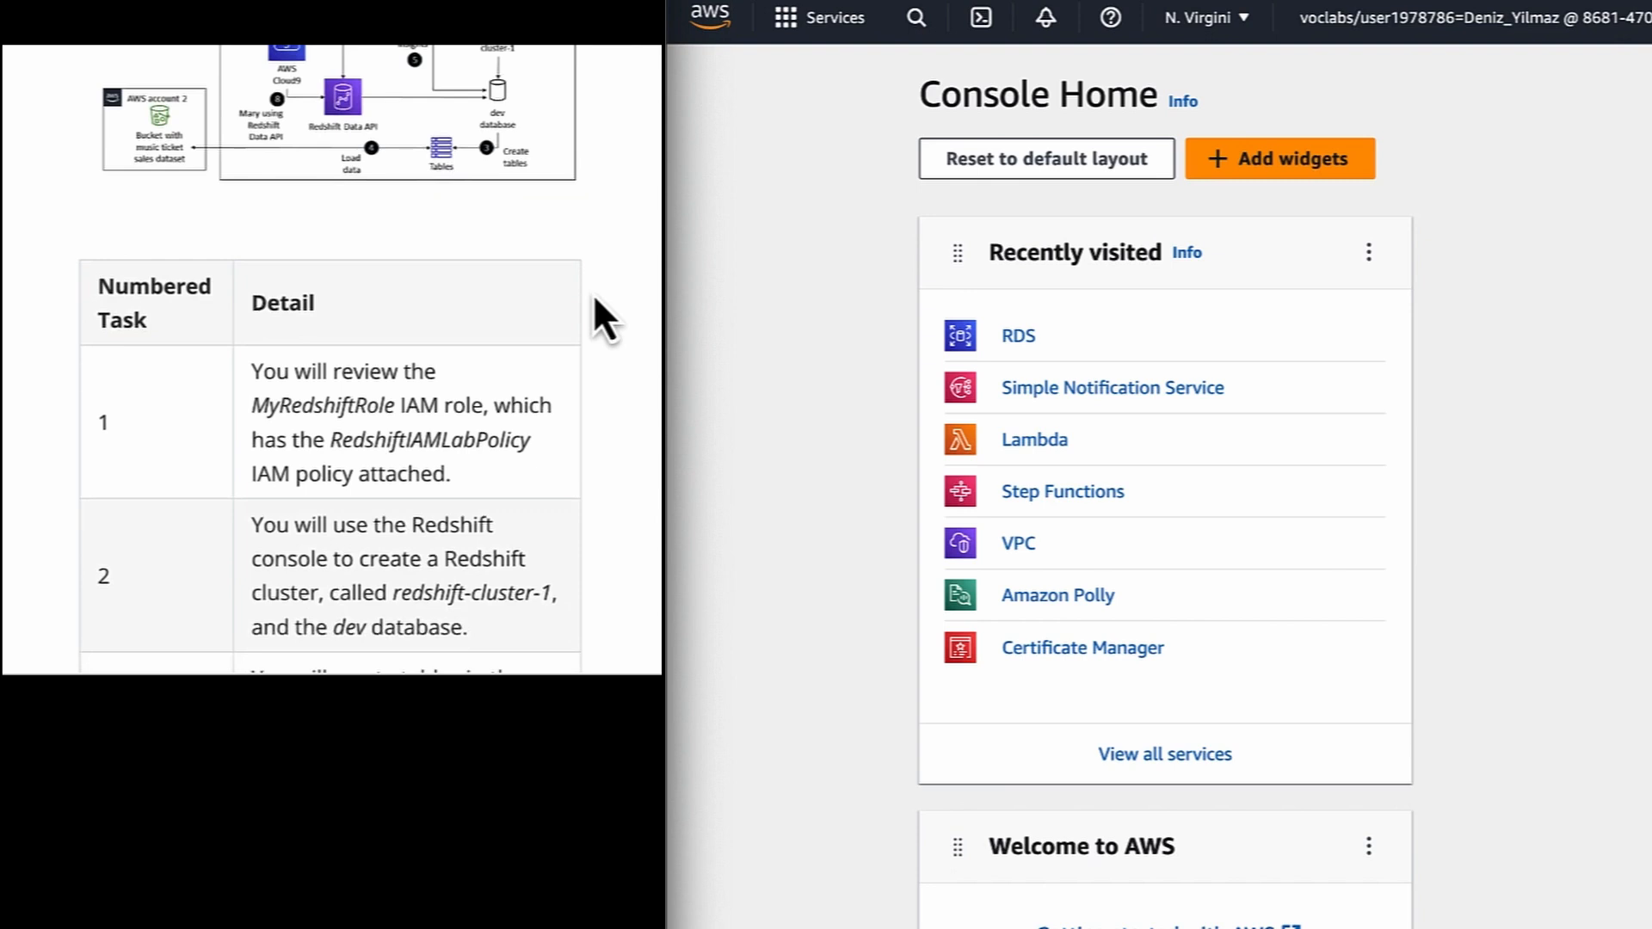
scroll(605, 320, "down", 3)
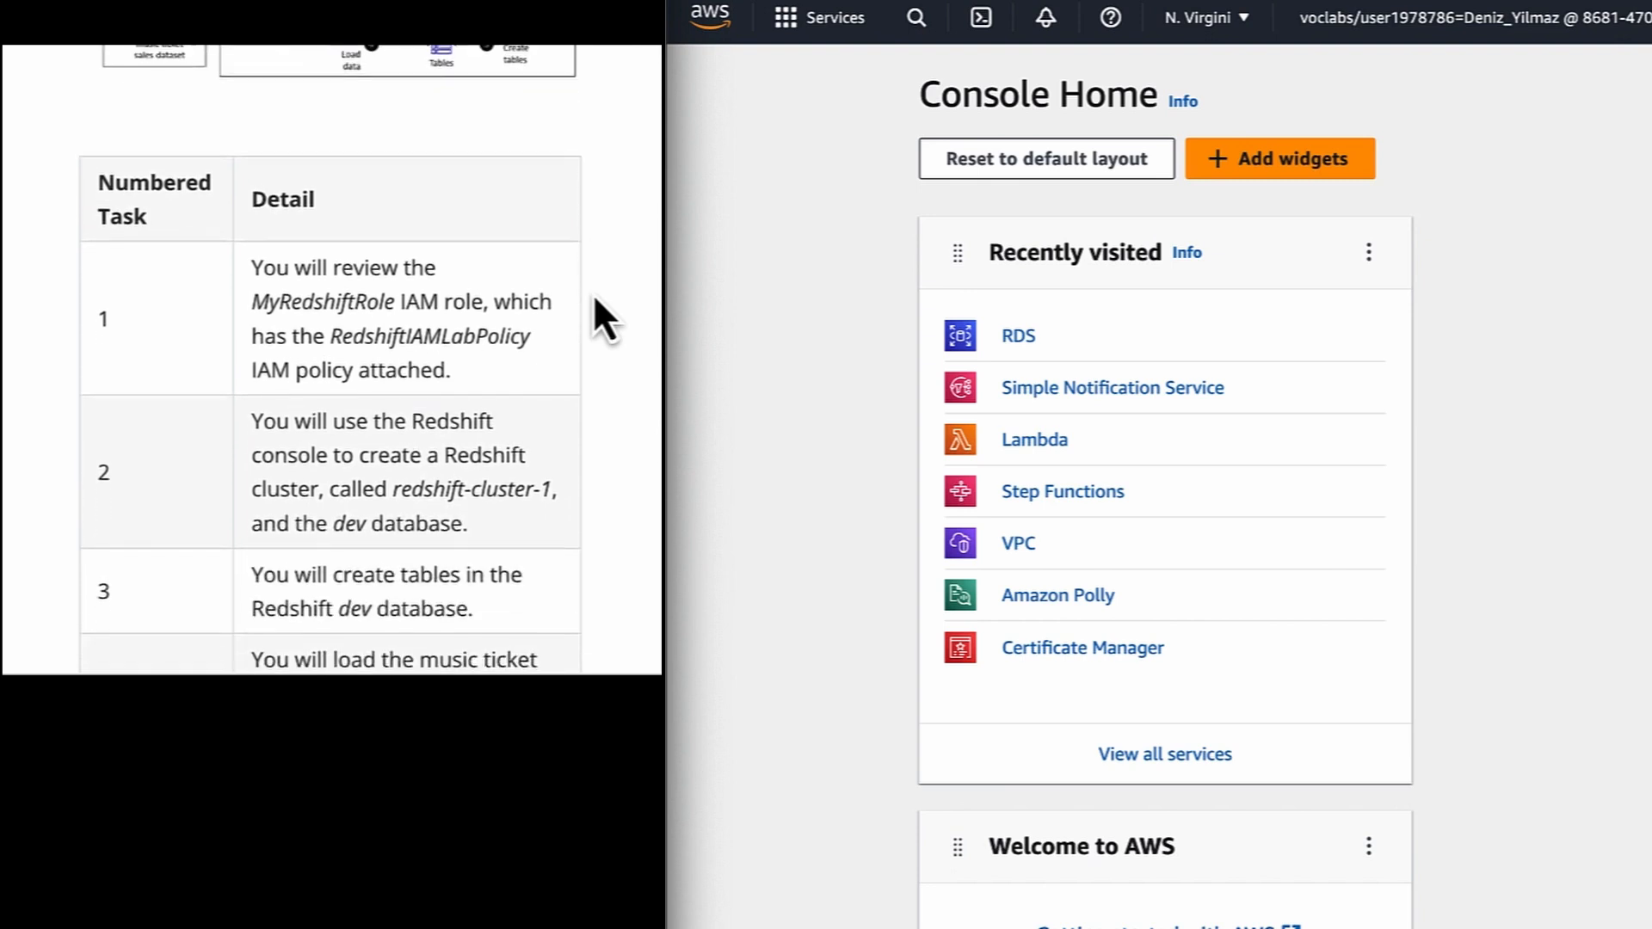
scroll(605, 320, "down", 3)
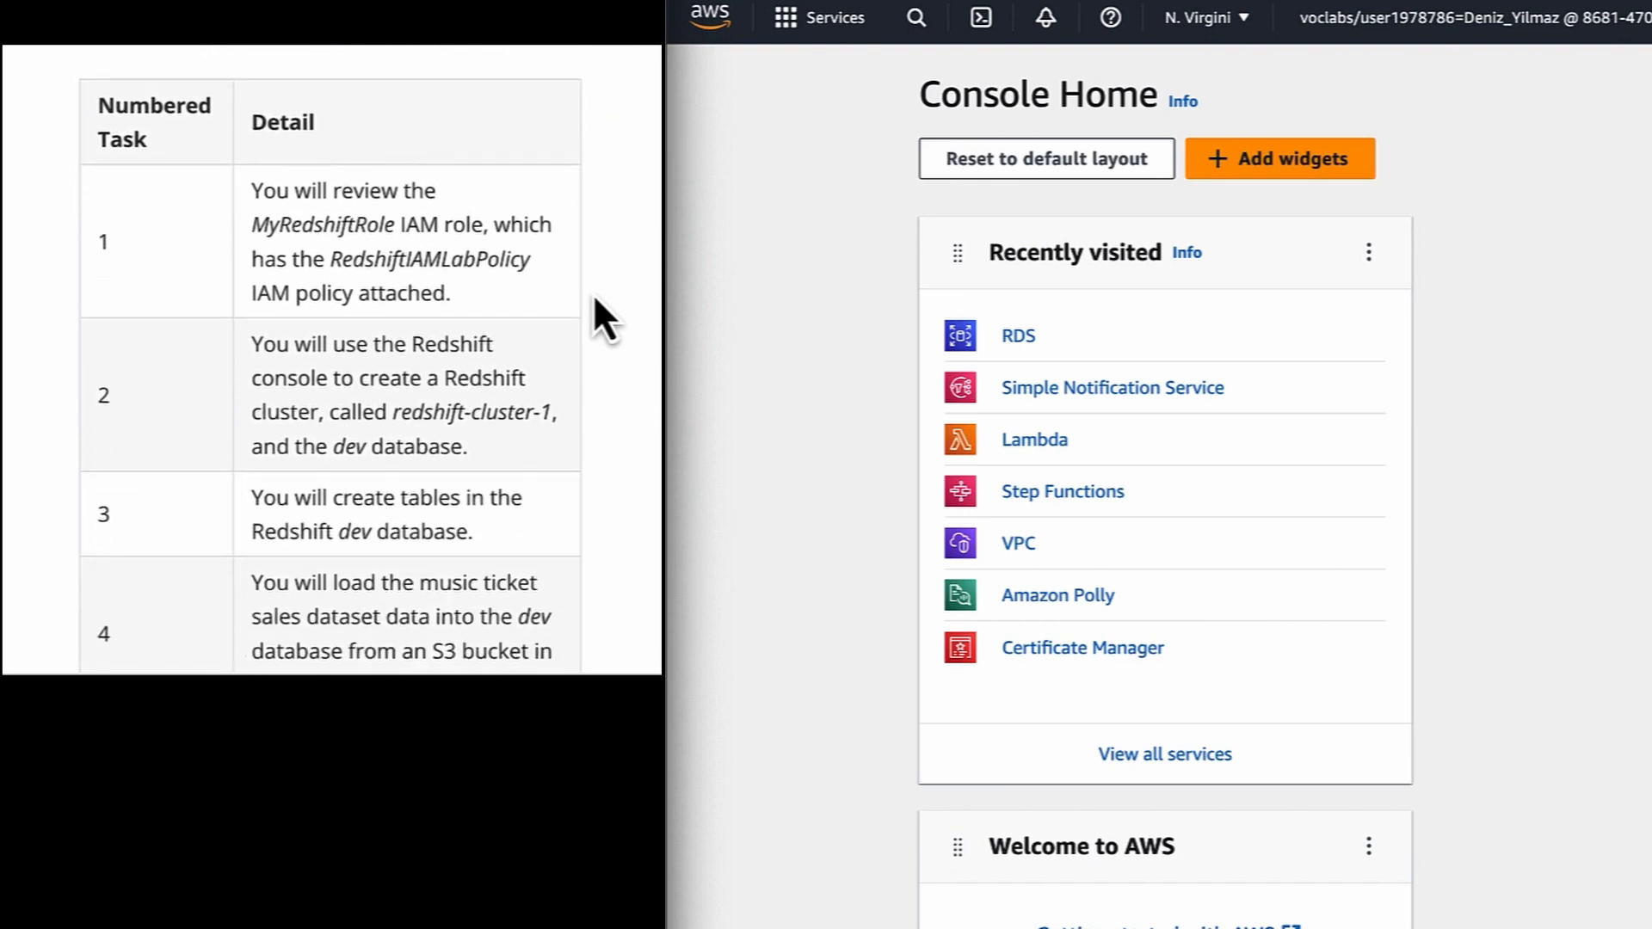
scroll(605, 320, "down", 2)
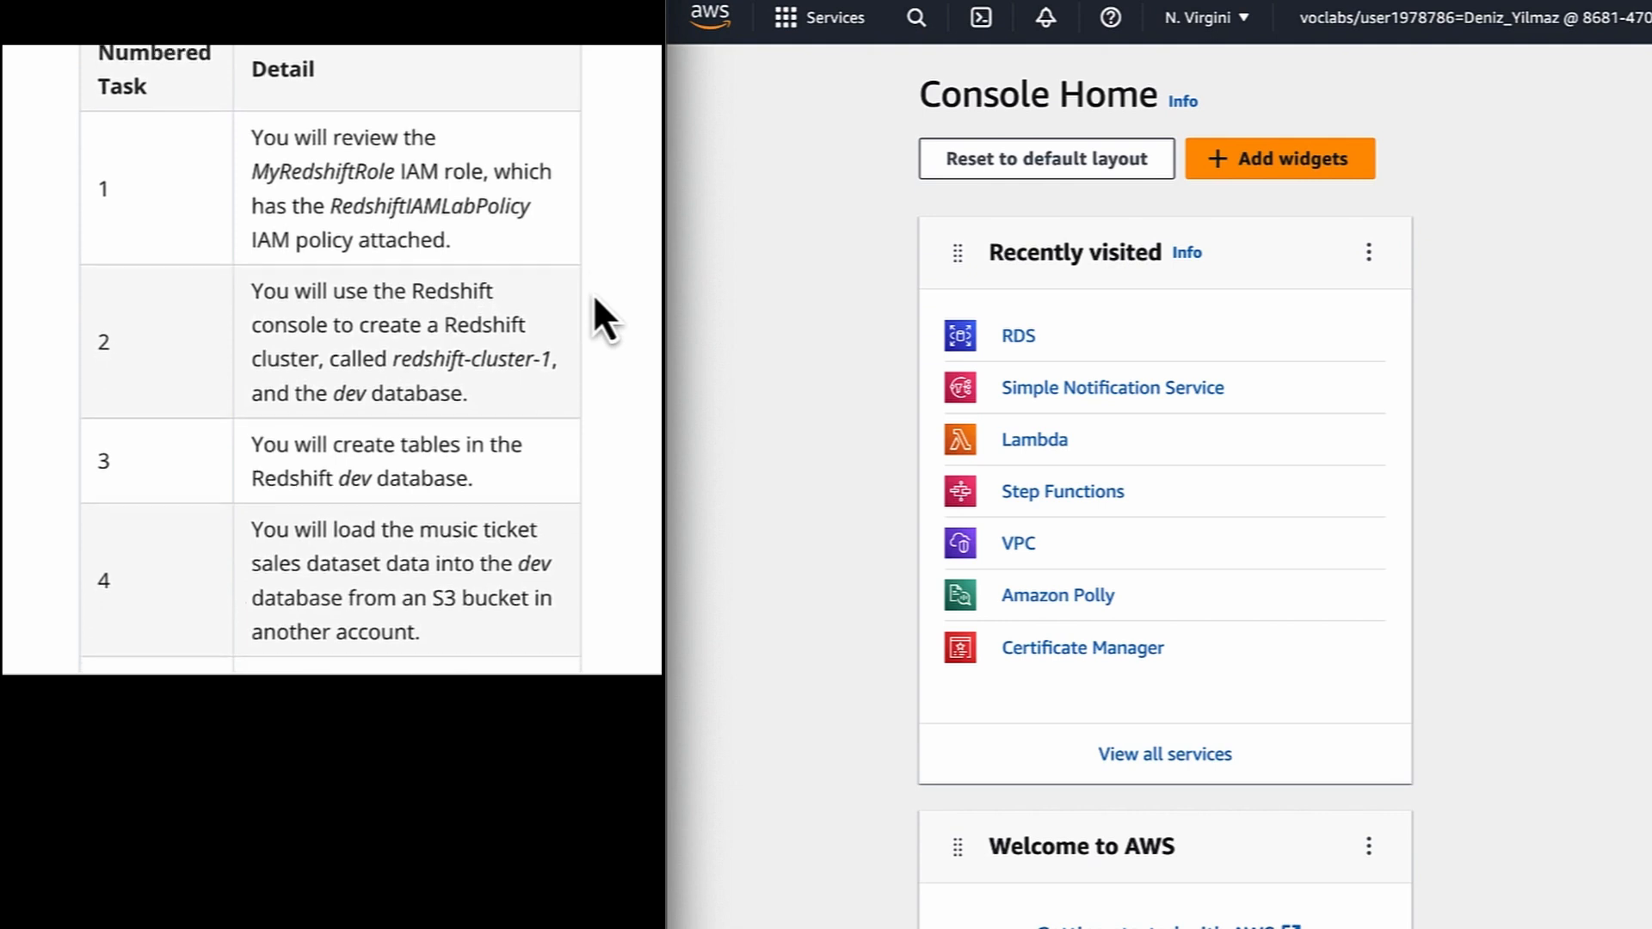
scroll(605, 320, "down", 4)
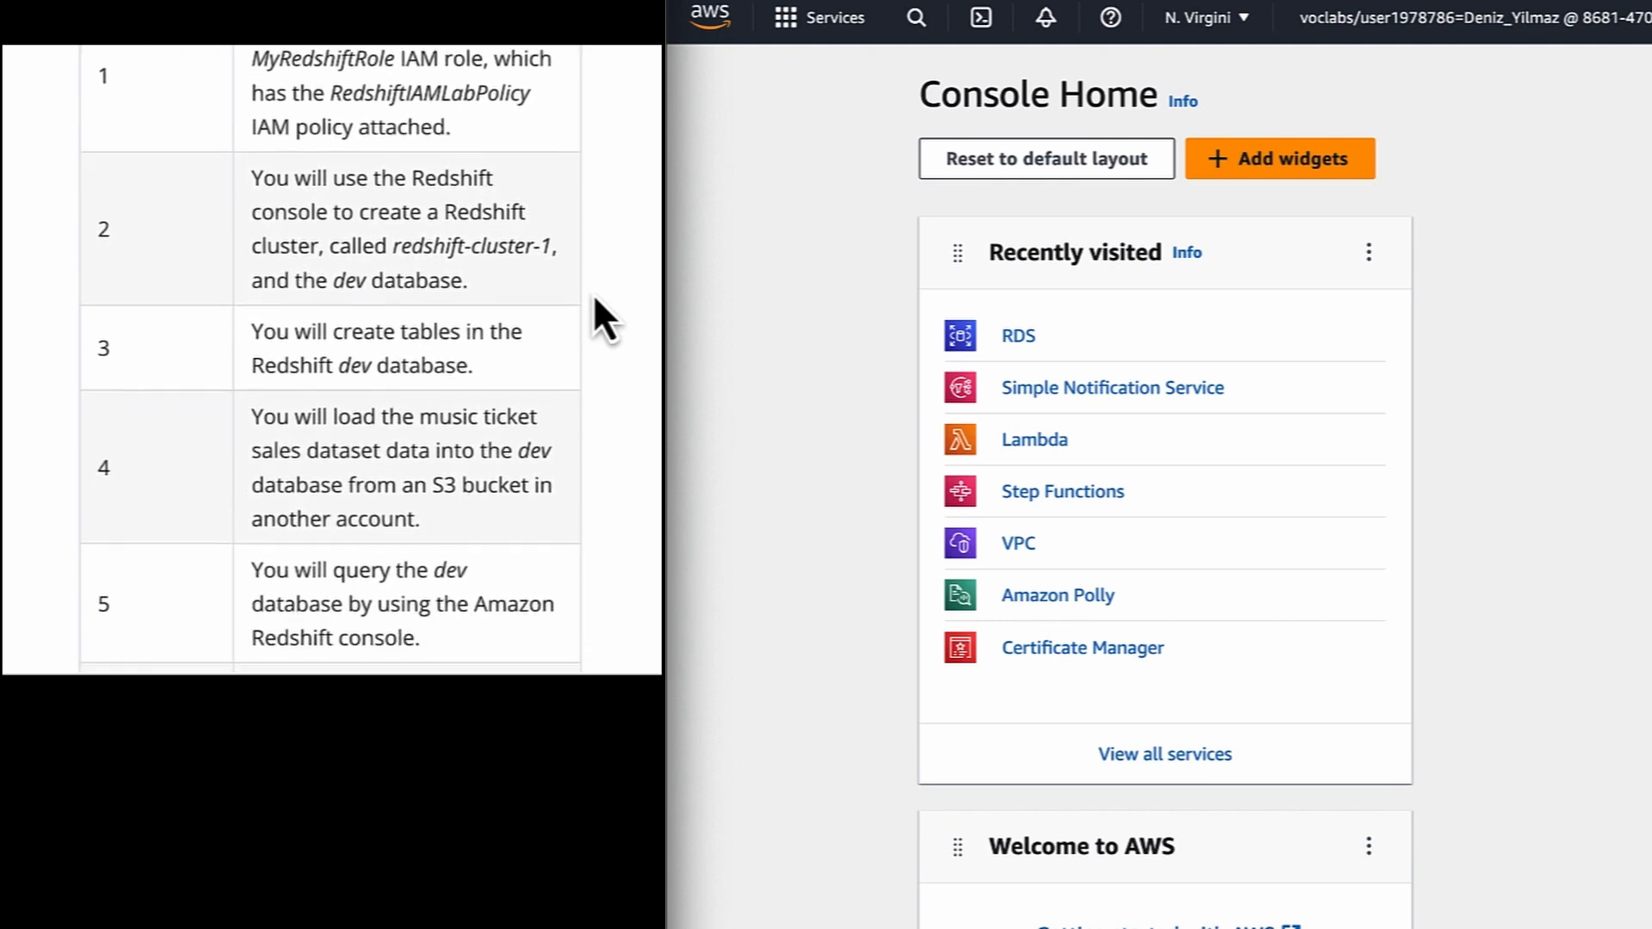
scroll(605, 320, "down", 3)
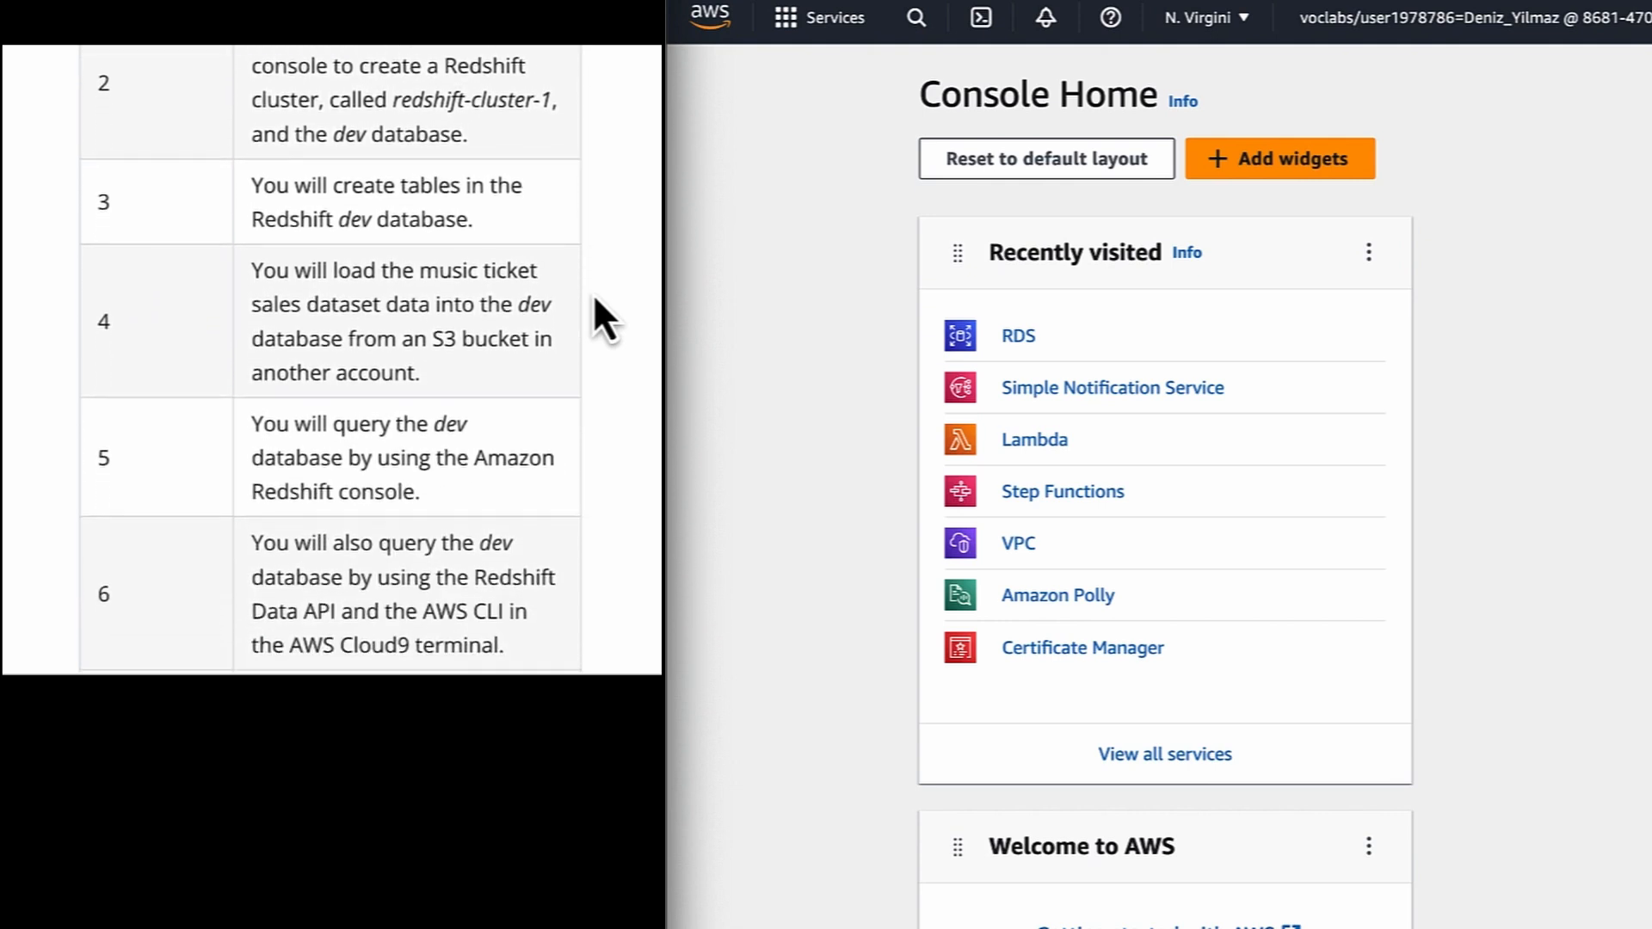
scroll(605, 320, "down", 3)
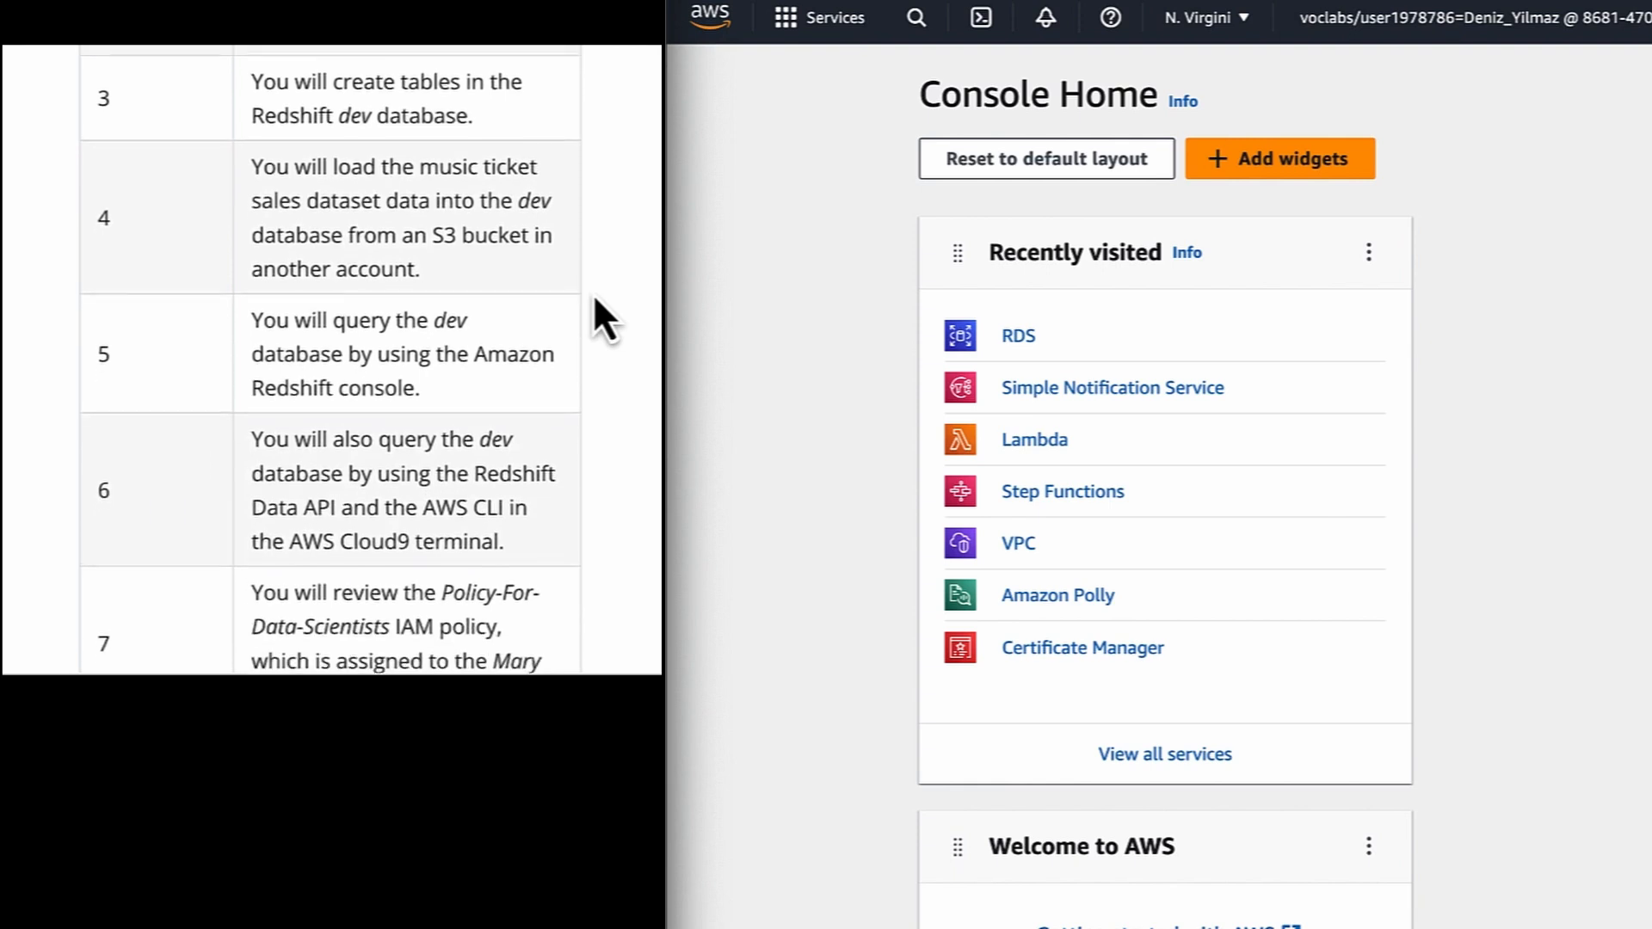
scroll(605, 320, "down", 3)
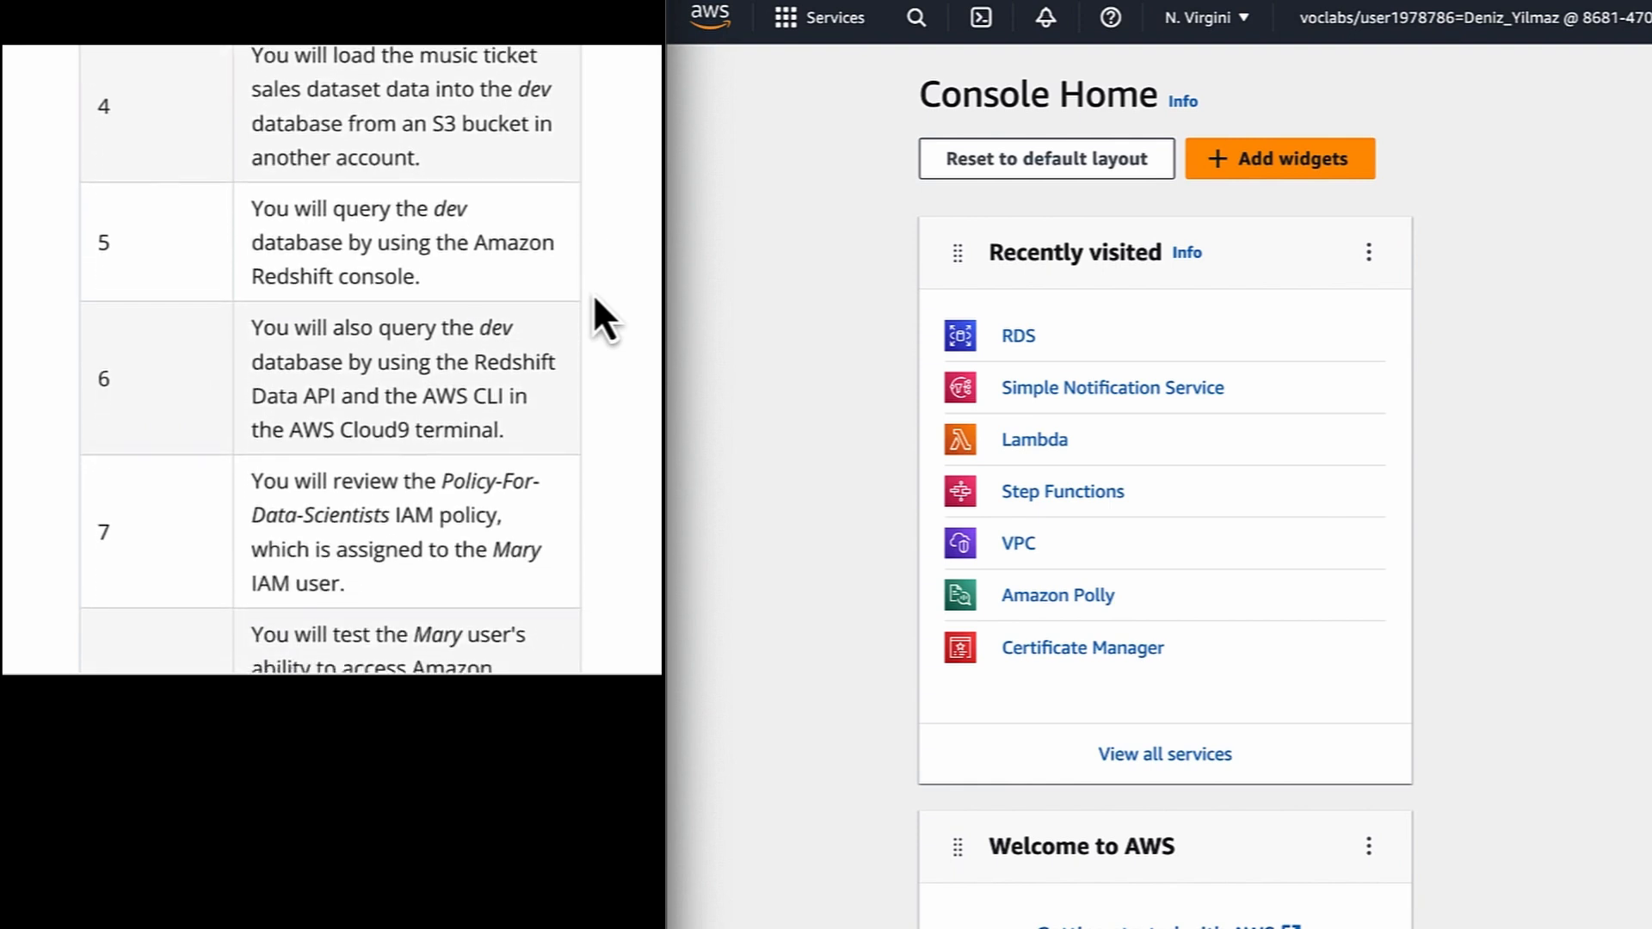
scroll(605, 320, "down", 4)
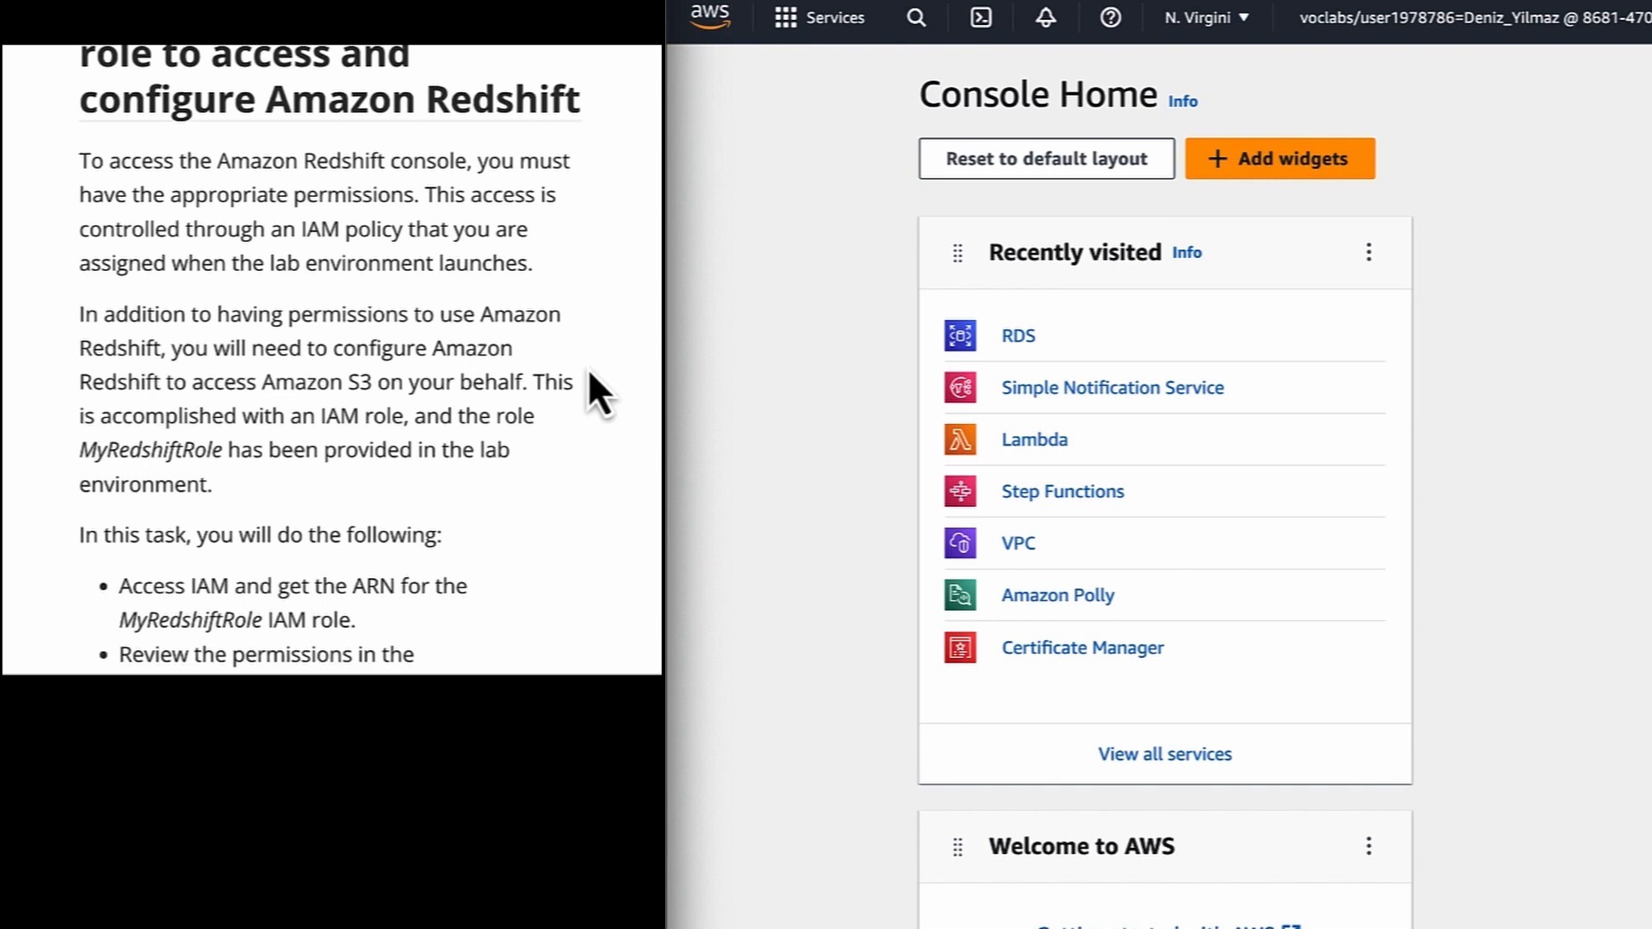
Go through the first task's instructions up to the IAM role part, search the AWS services for "iam" and open the IAM console
scroll(590, 371, "down", 2)
scroll(589, 373, "down", 3)
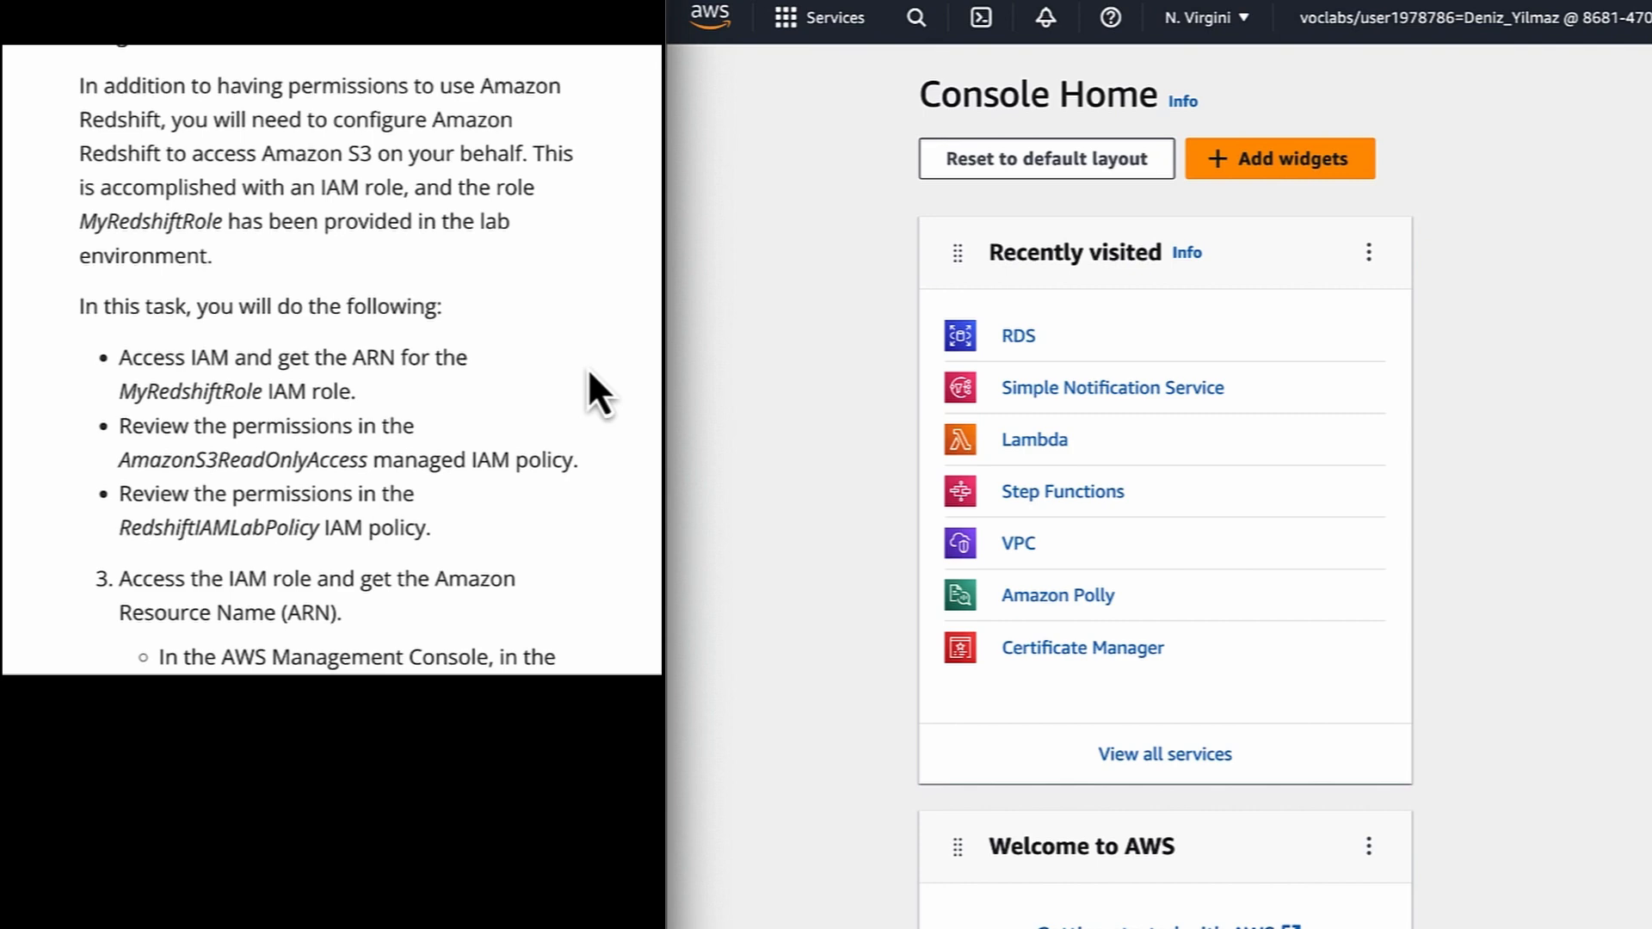
scroll(590, 382, "down", 9)
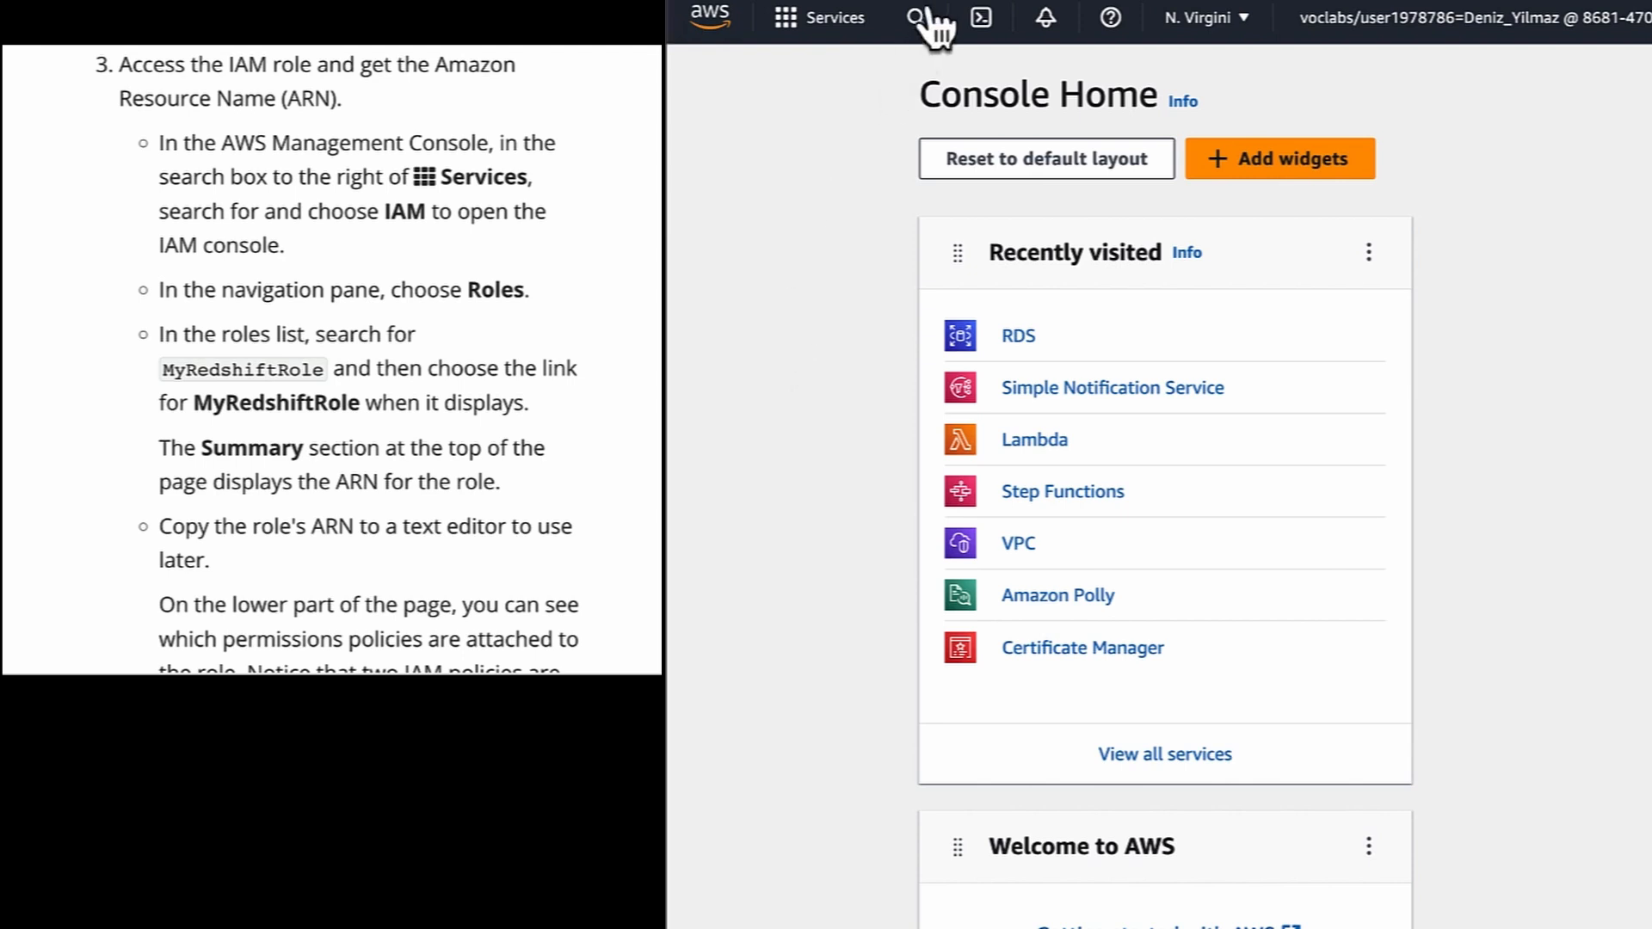
left_click(918, 19)
type("iam")
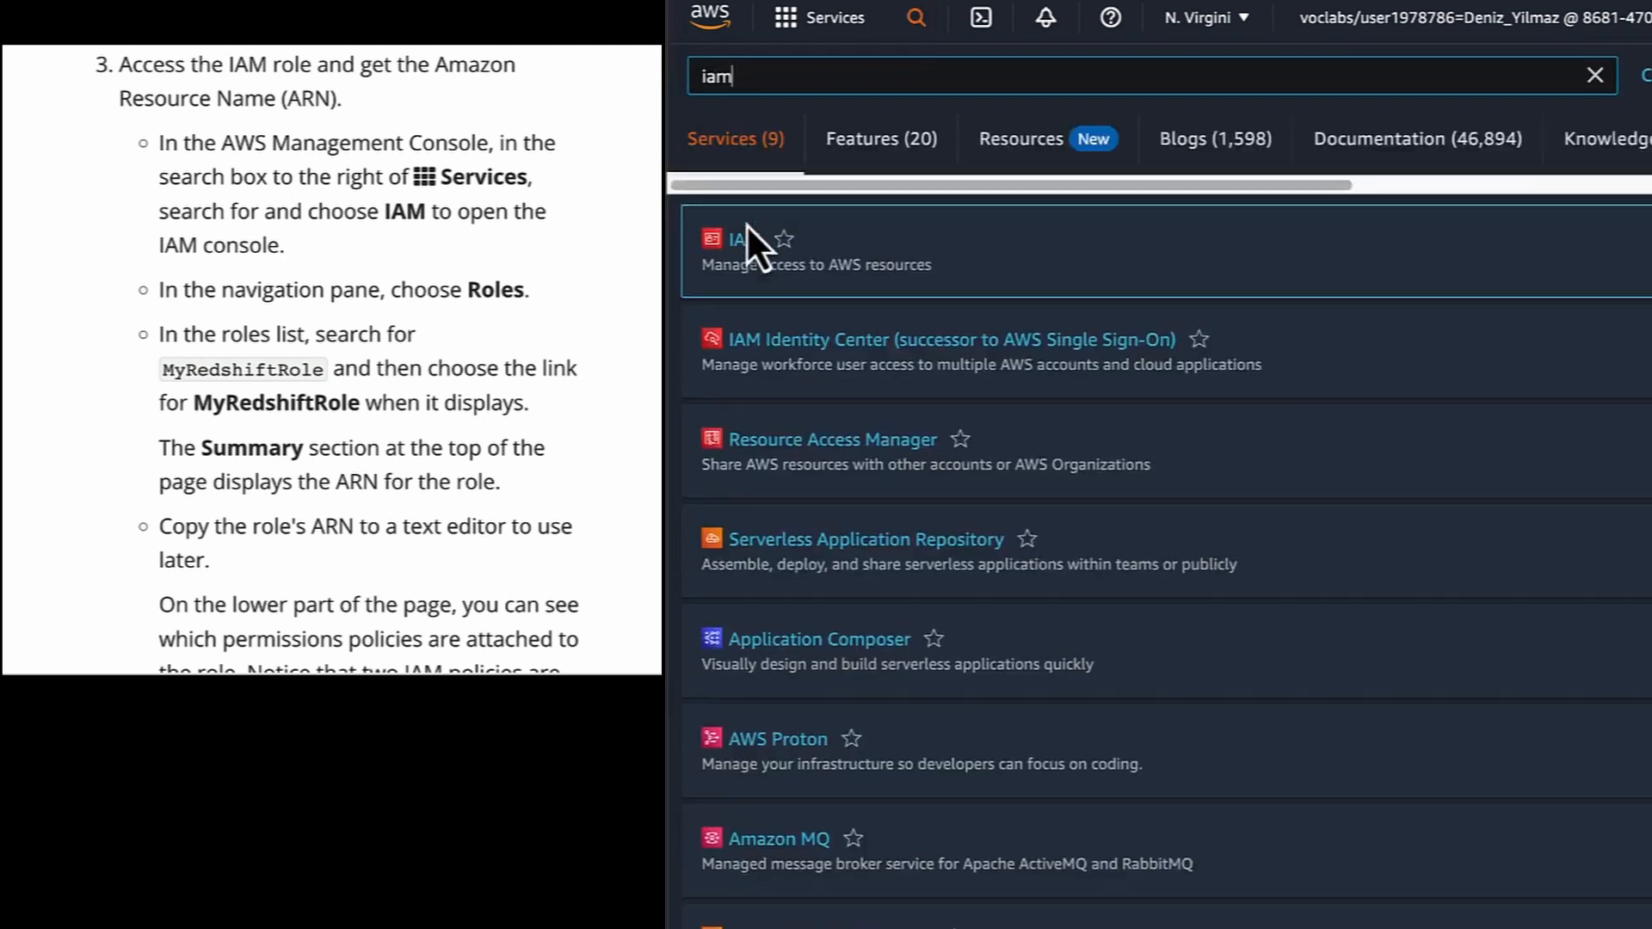
left_click(745, 243)
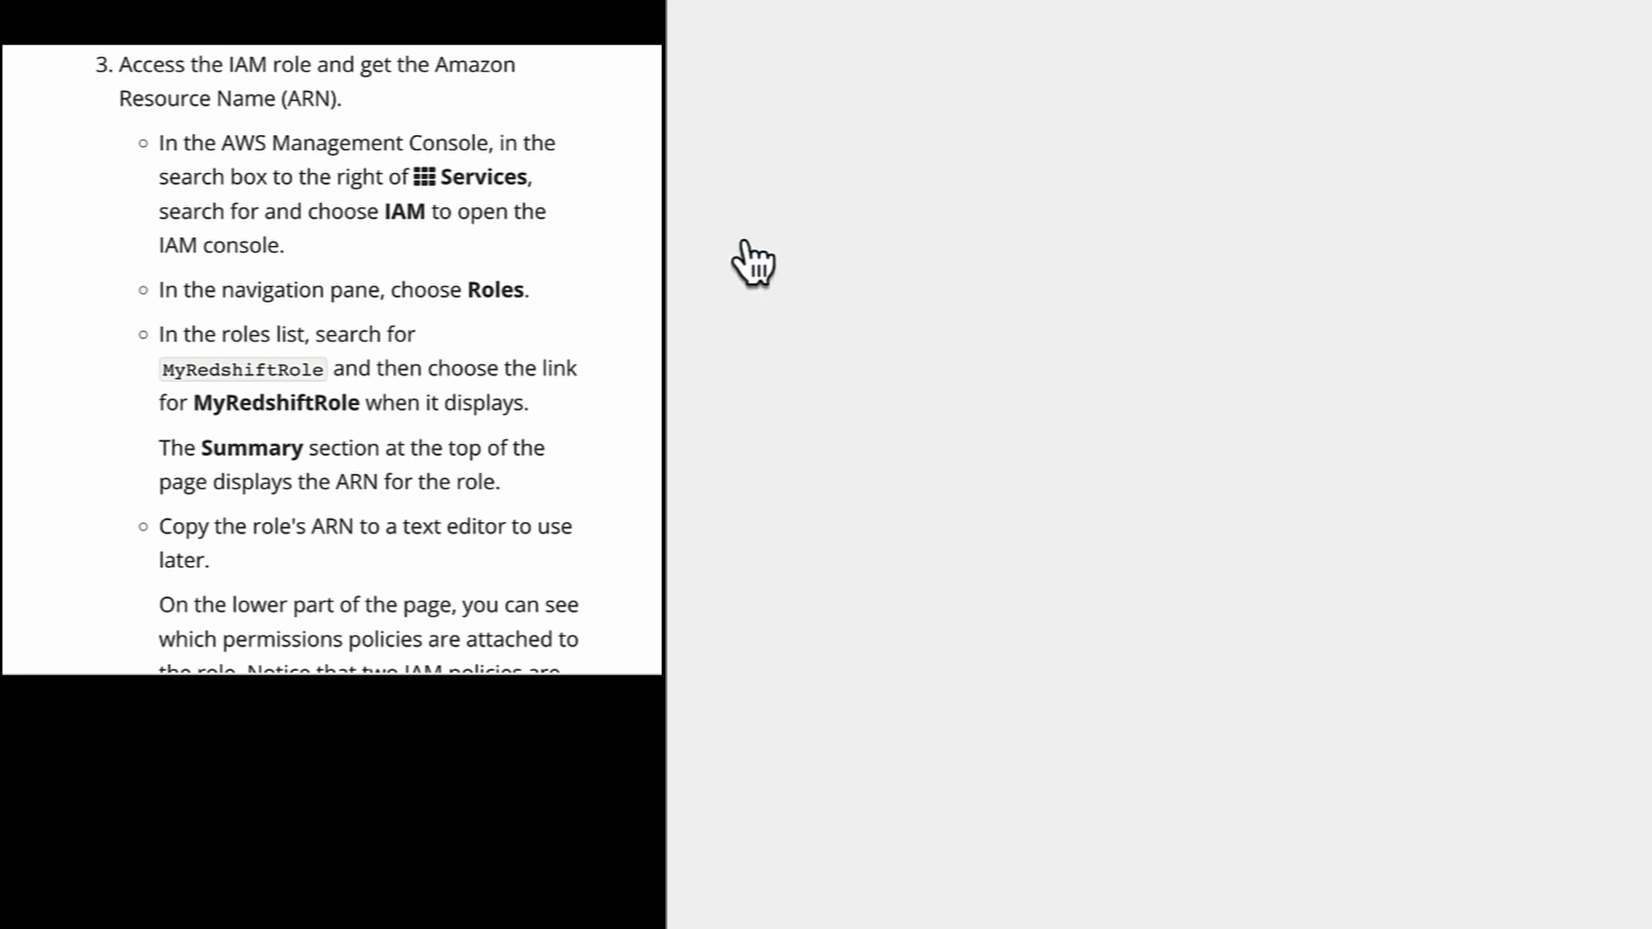
Search the IAM roles for MyRedshiftRole and open its summary page with the side navigation collapsed
double_click(270, 369)
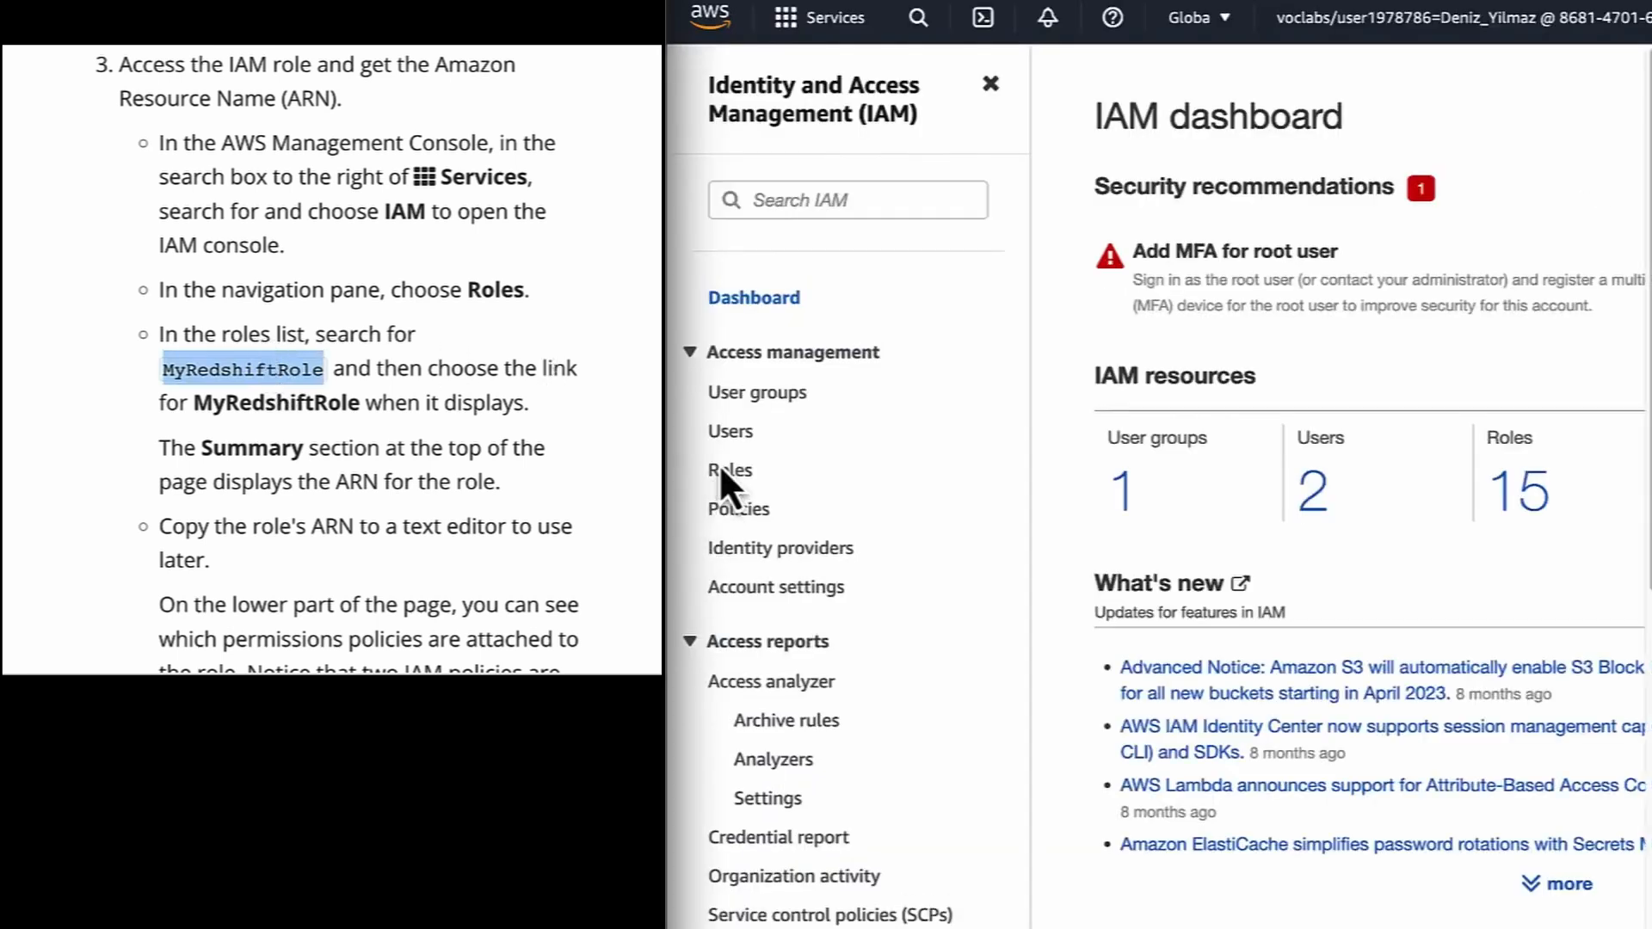
left_click(728, 474)
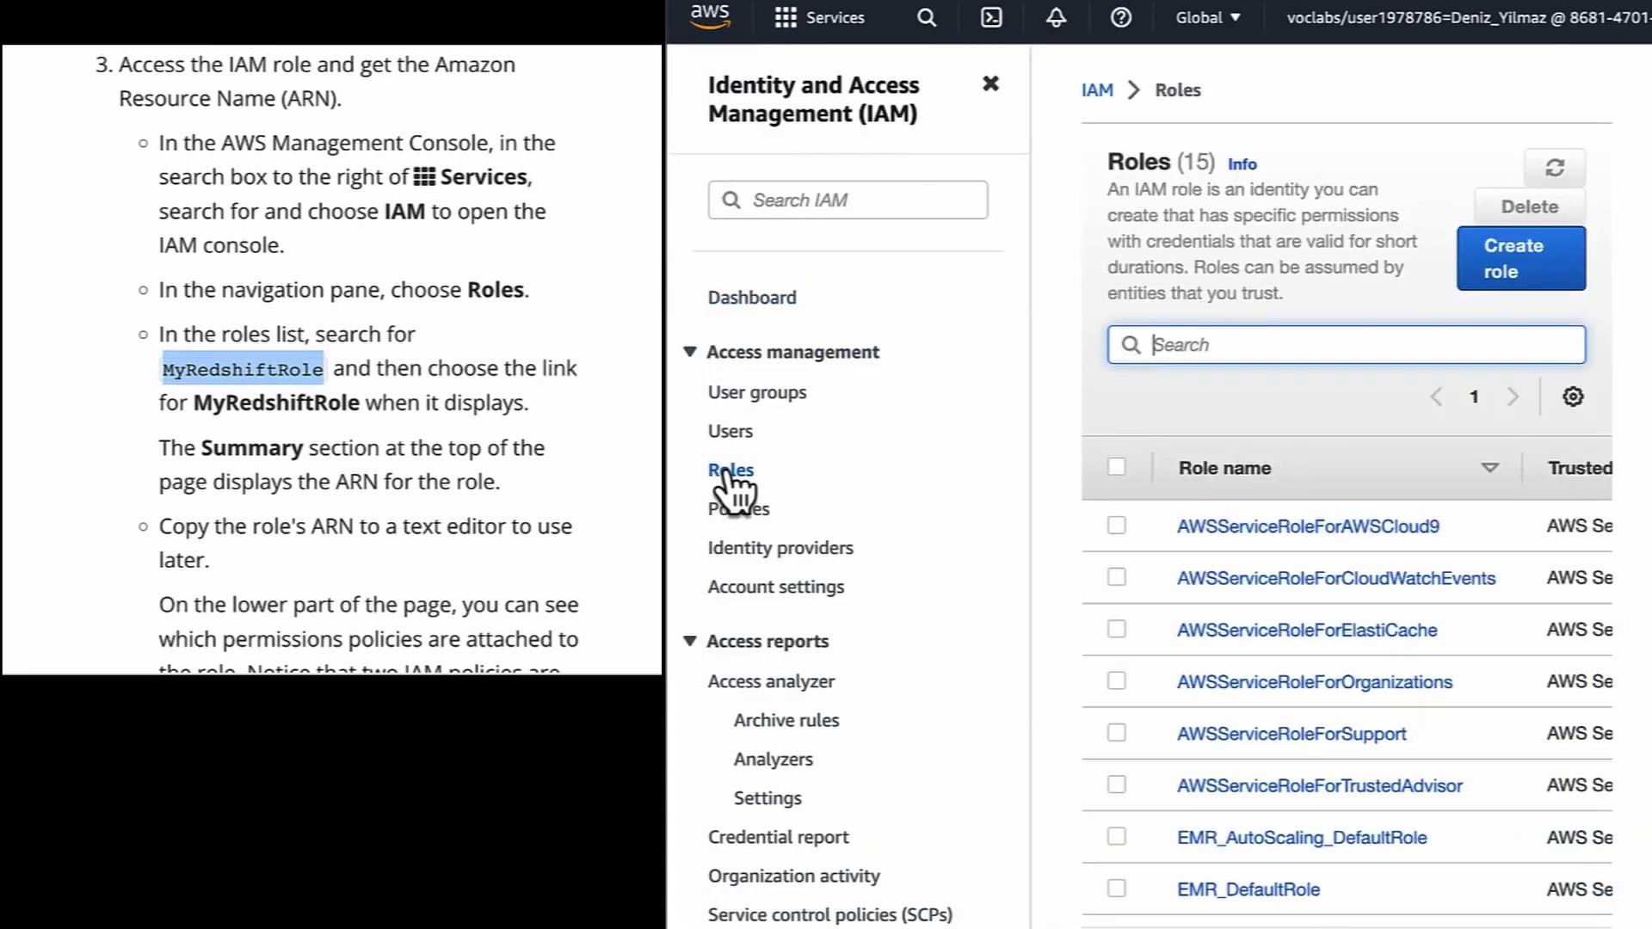
left_click(1205, 346)
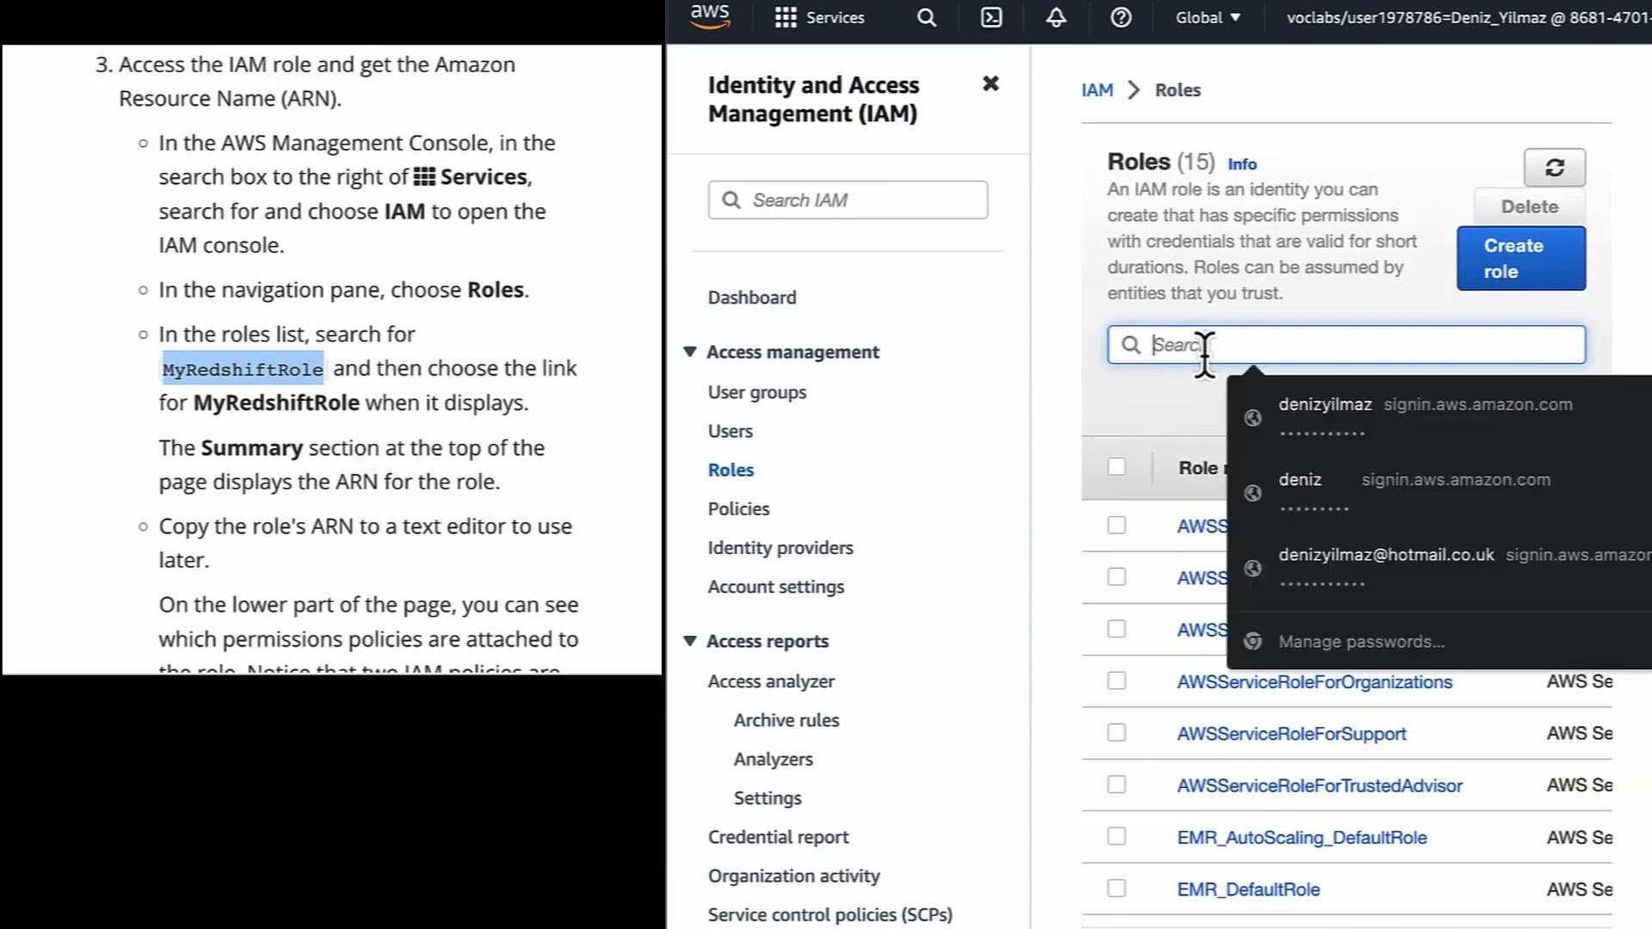
type("MyRedshiftRole")
left_click(1230, 526)
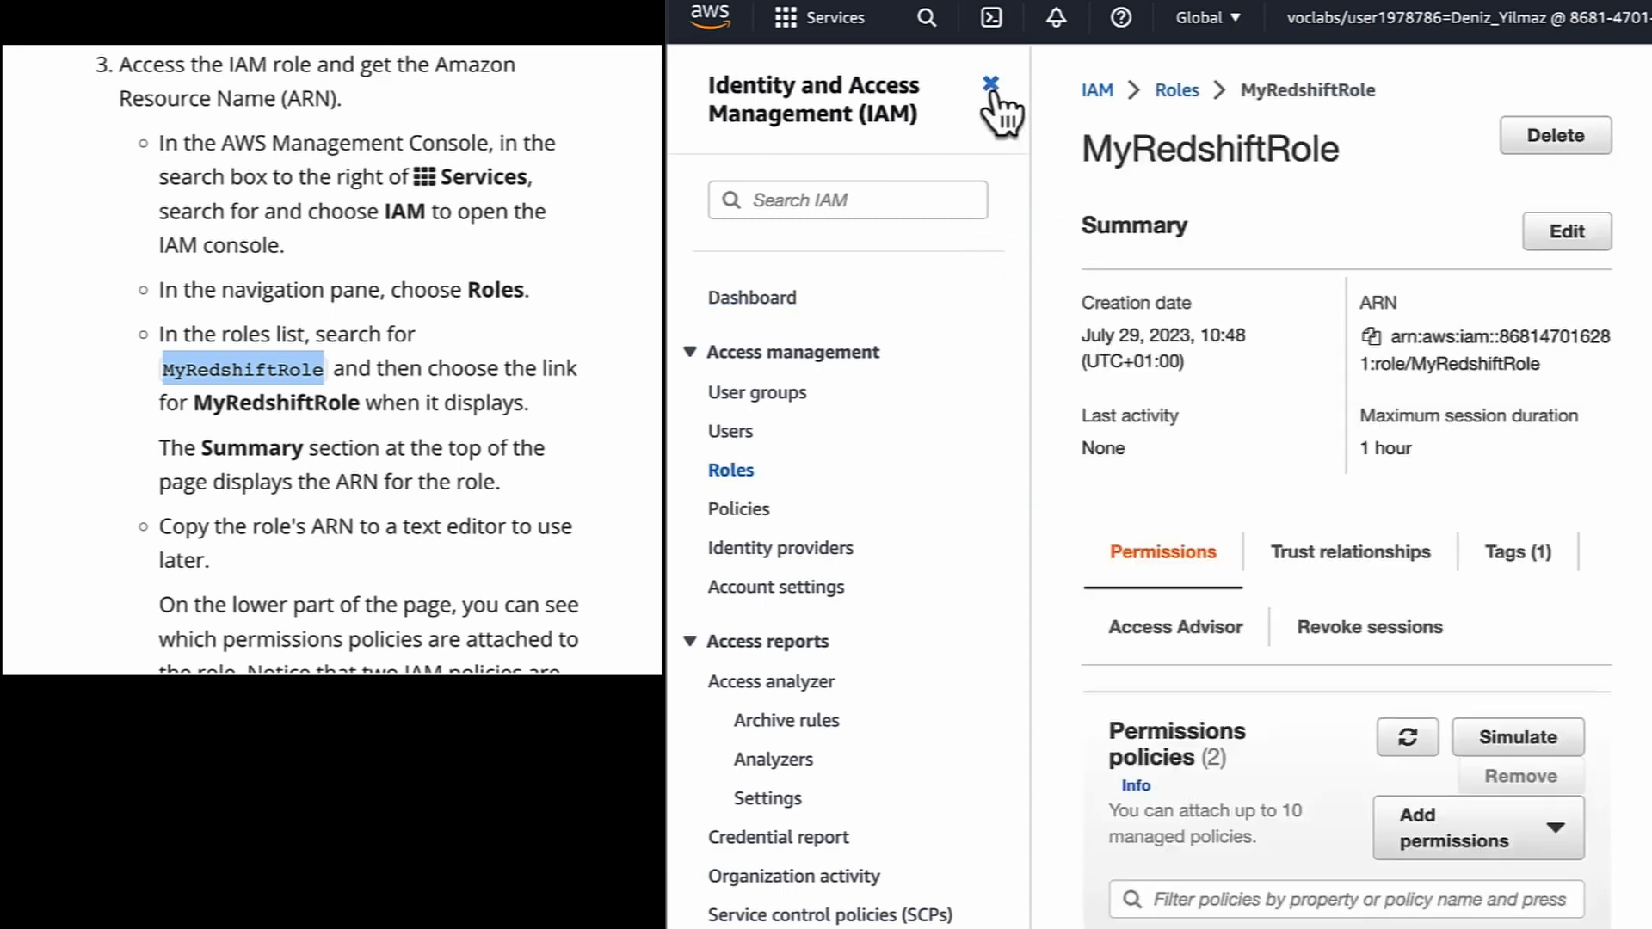
left_click(990, 84)
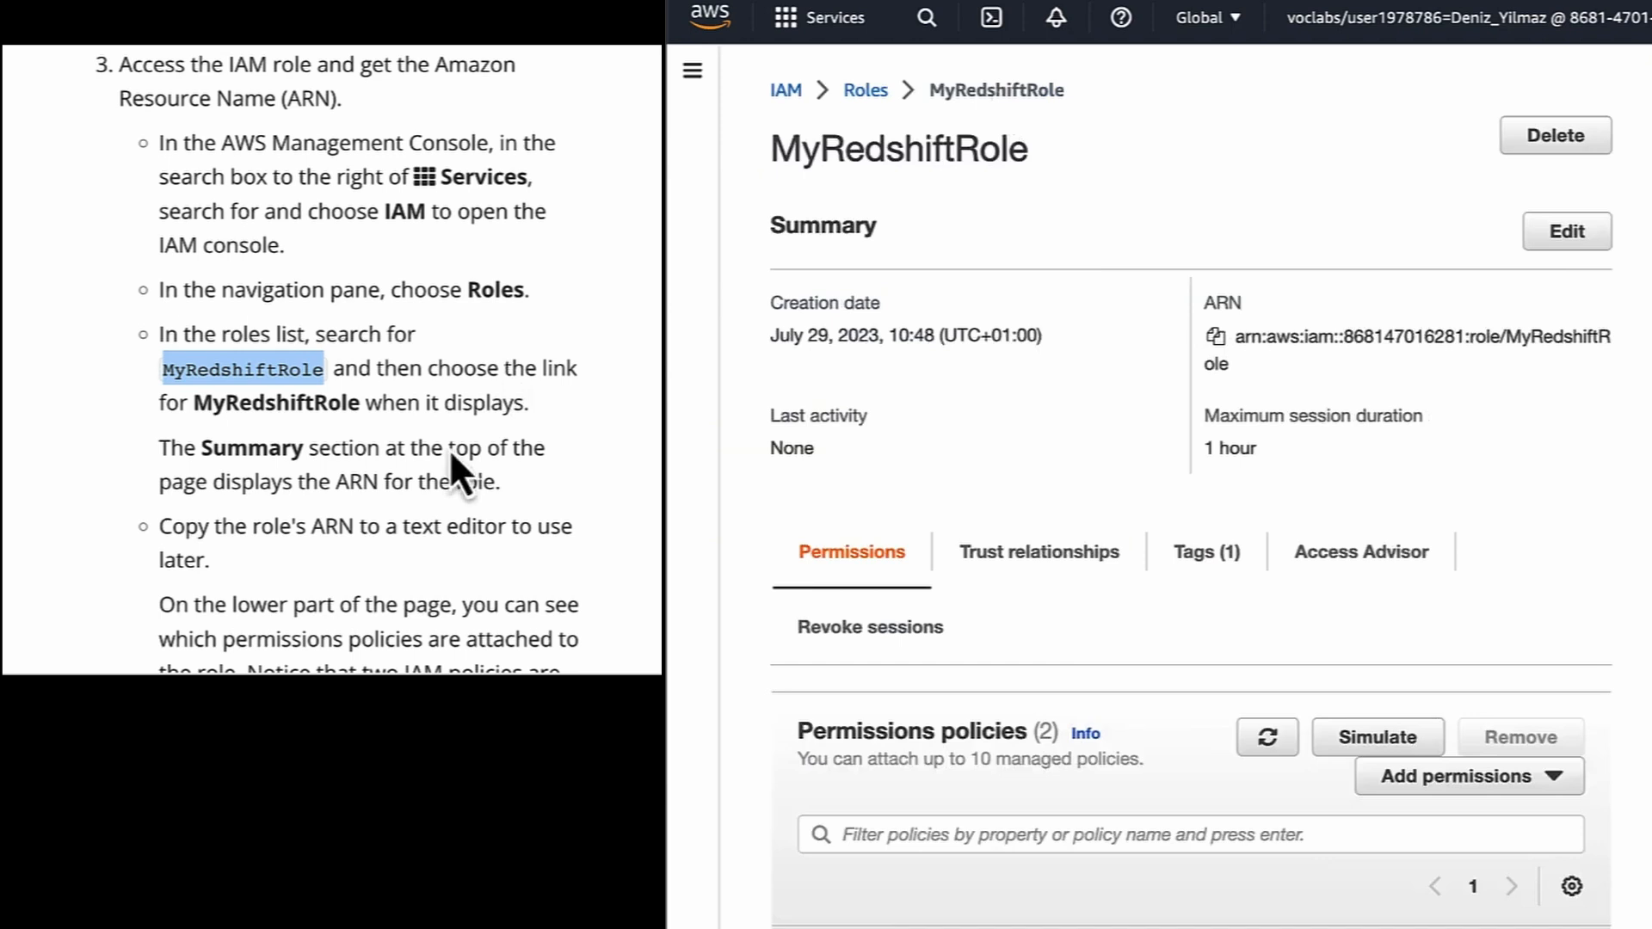
scroll(451, 455, "down", 3)
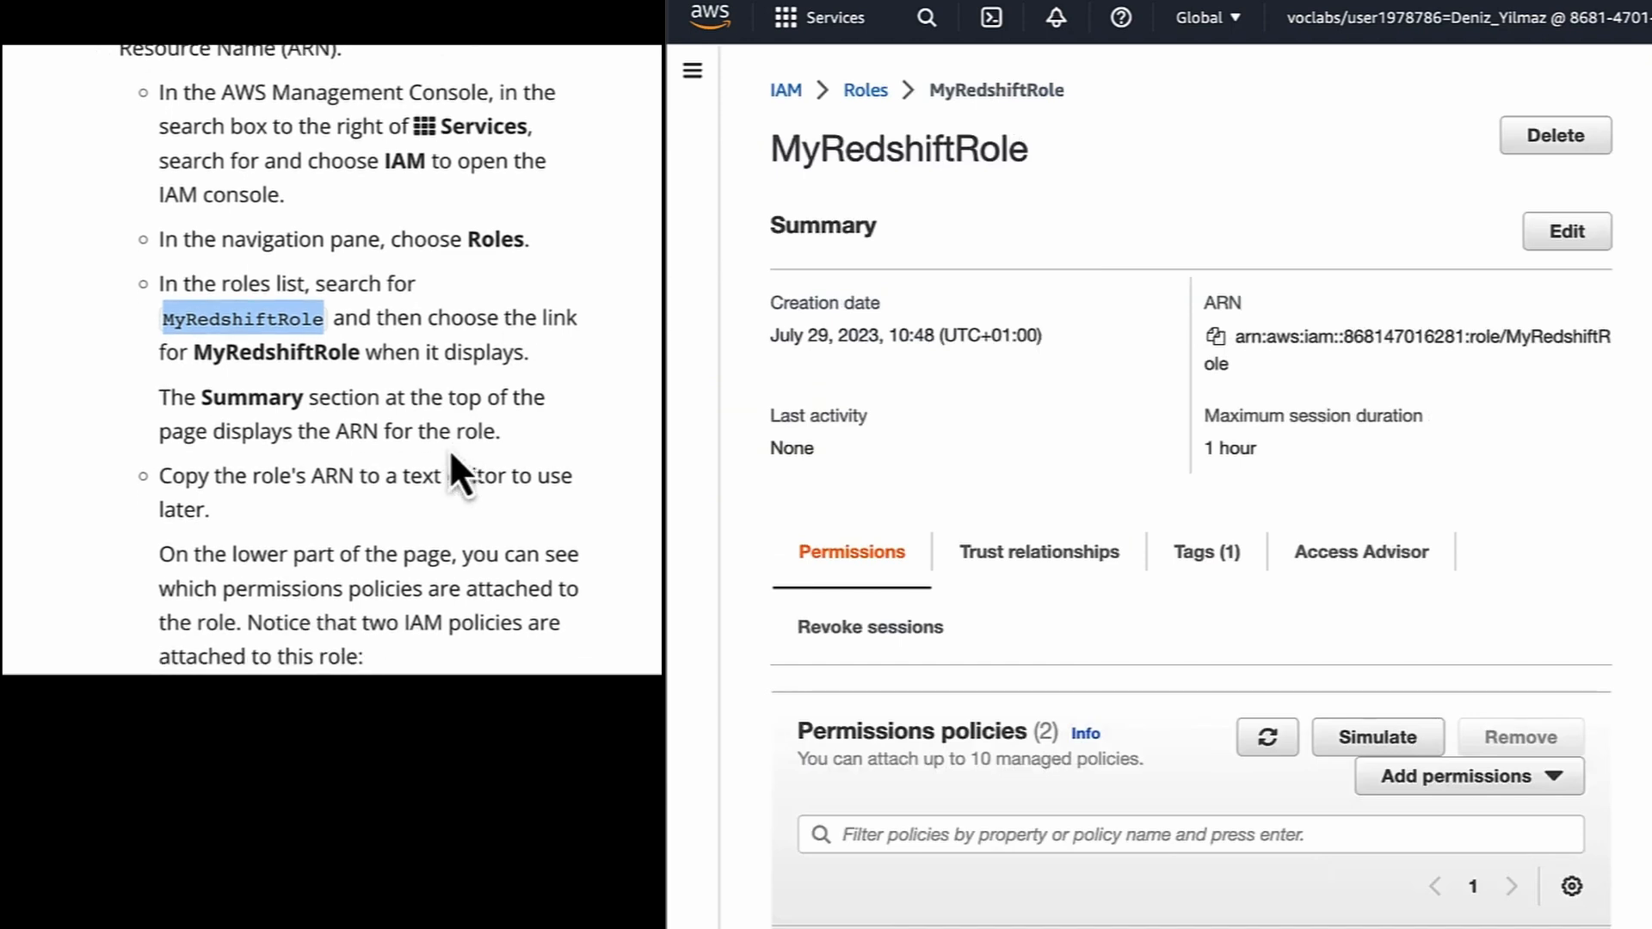
Read the lab instructions on the role's ARN and policies, and examine the permissions policies attached to MyRedshiftRole
scroll(449, 447, "down", 2)
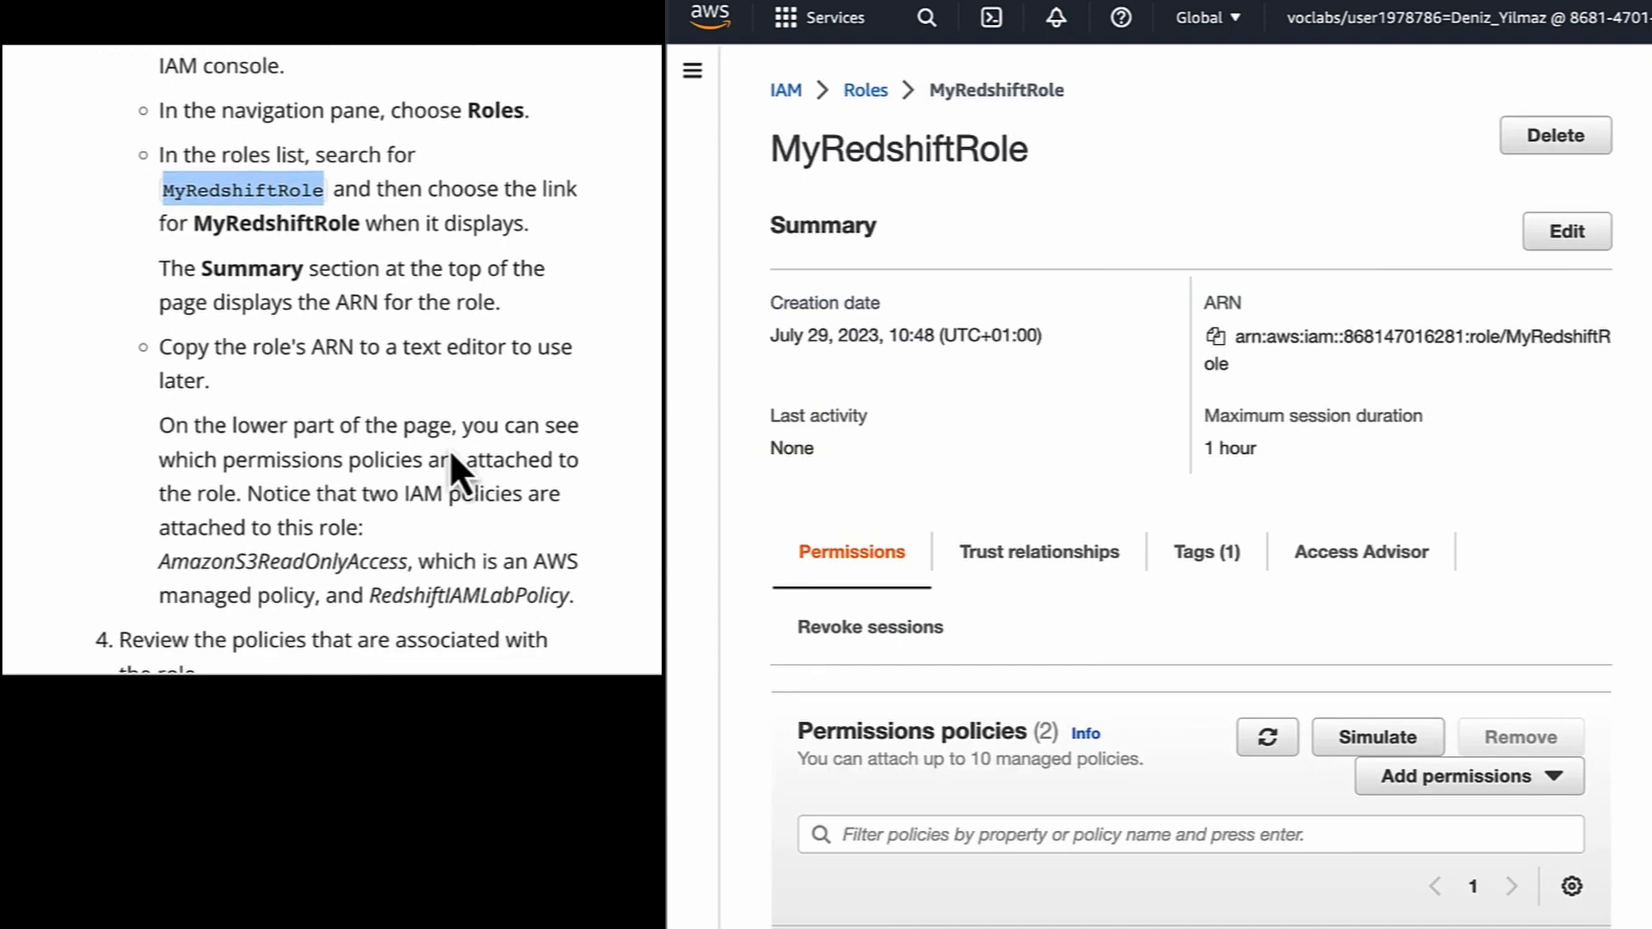
scroll(450, 448, "down", 1)
scroll(451, 456, "down", 2)
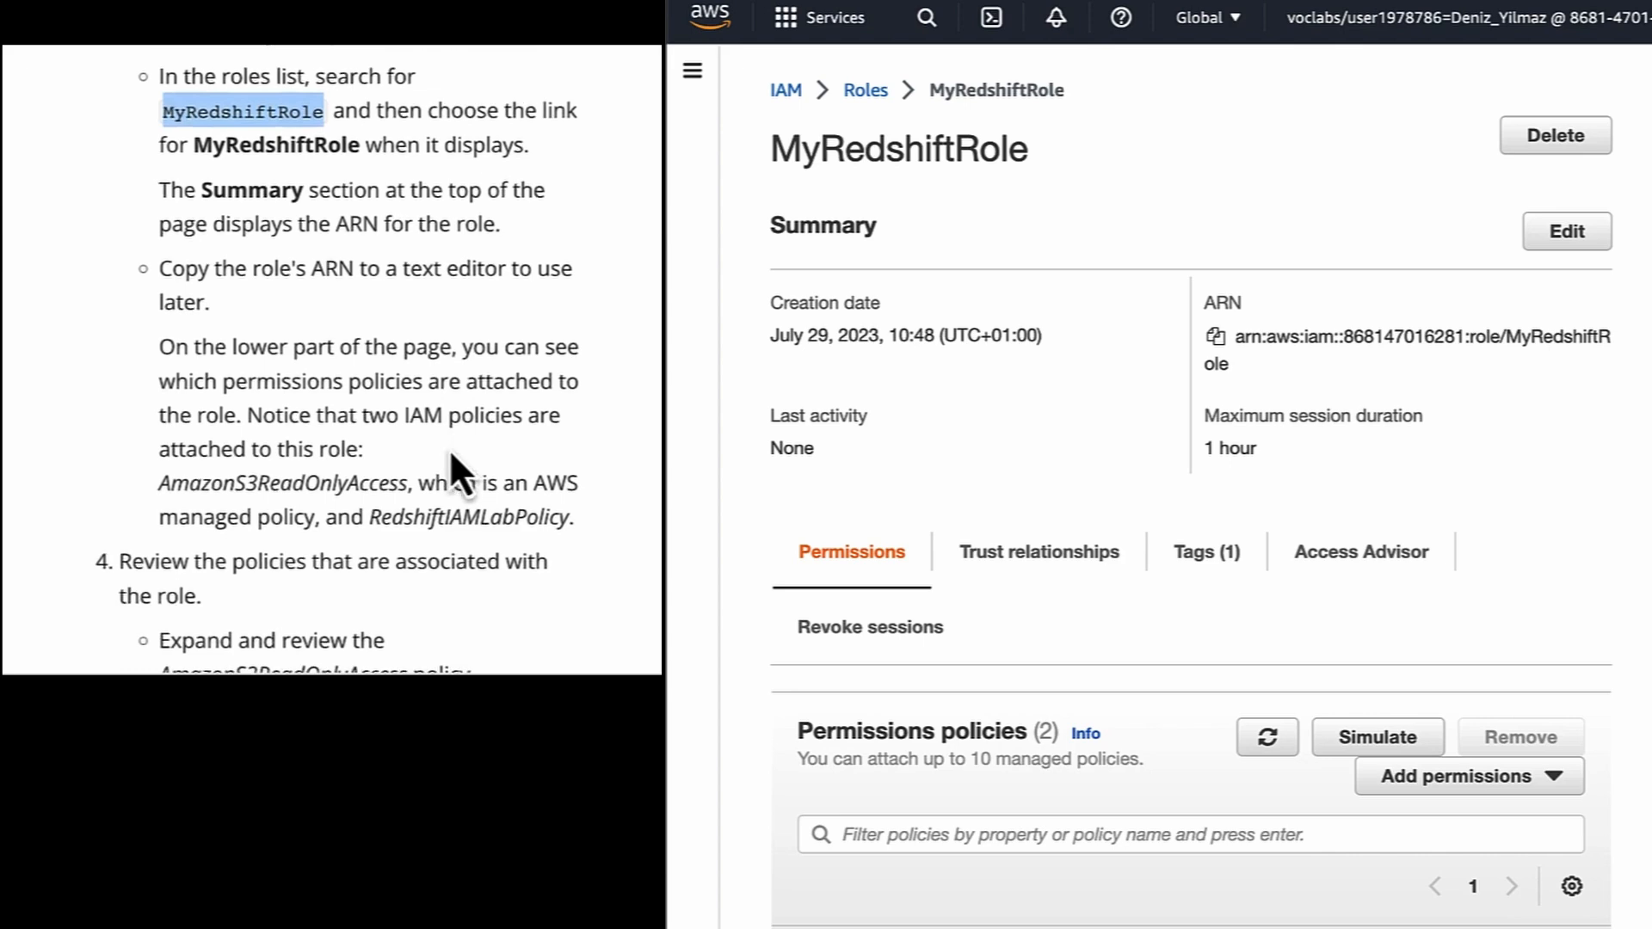
scroll(449, 449, "down", 1)
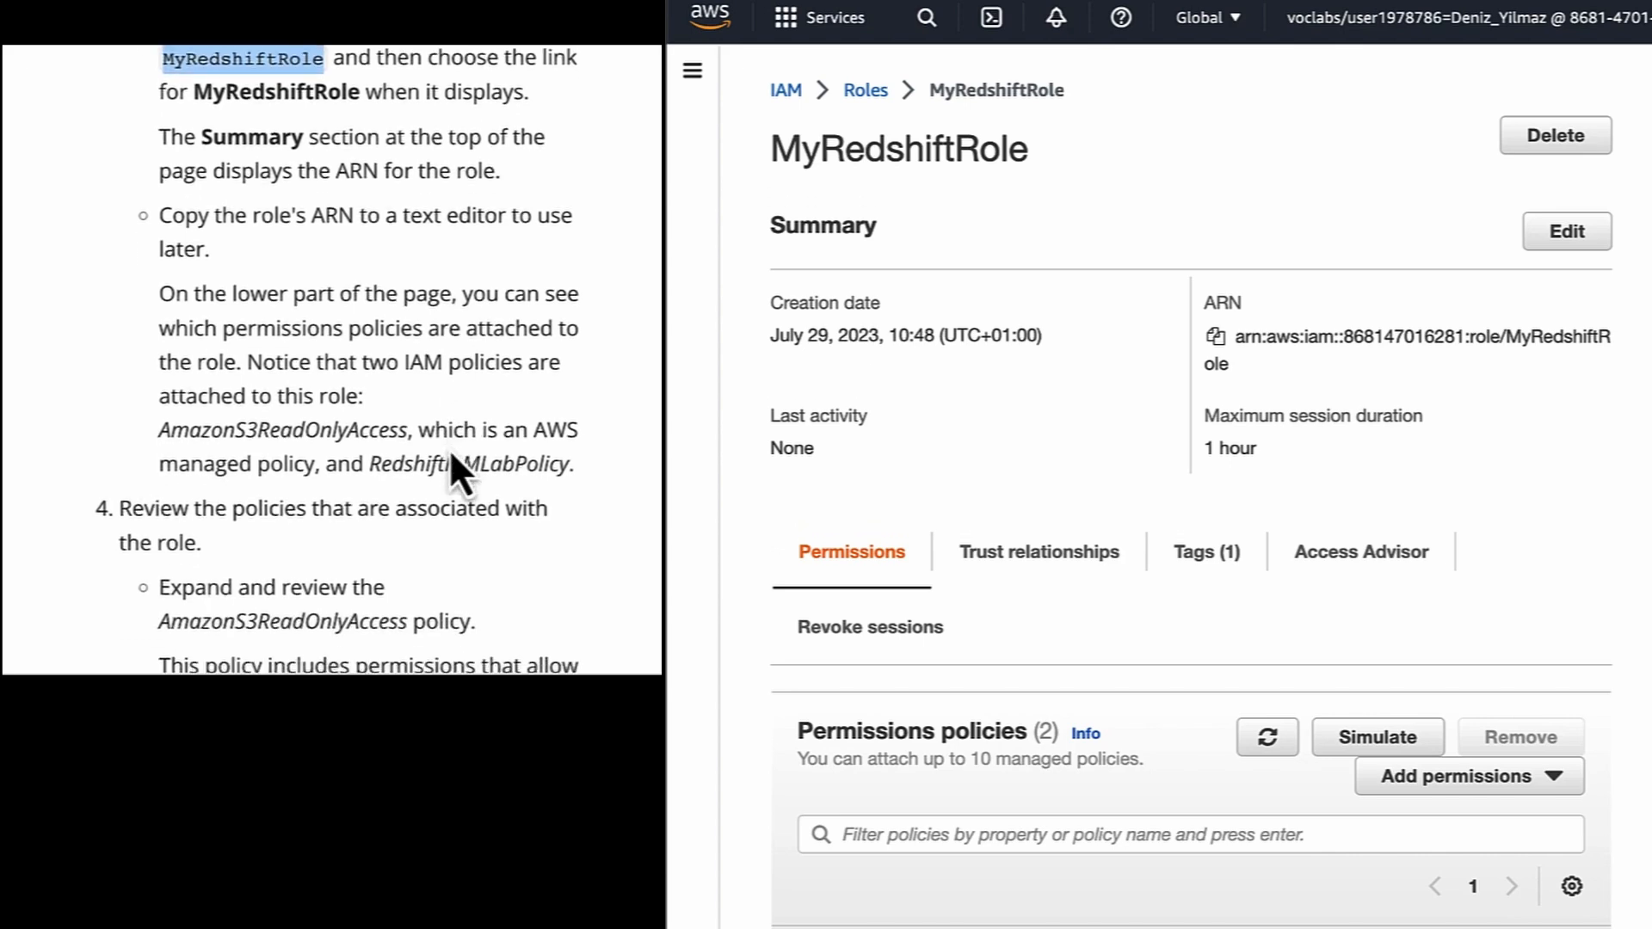
scroll(801, 601, "down", 2)
scroll(801, 607, "down", 5)
scroll(803, 627, "up", 2)
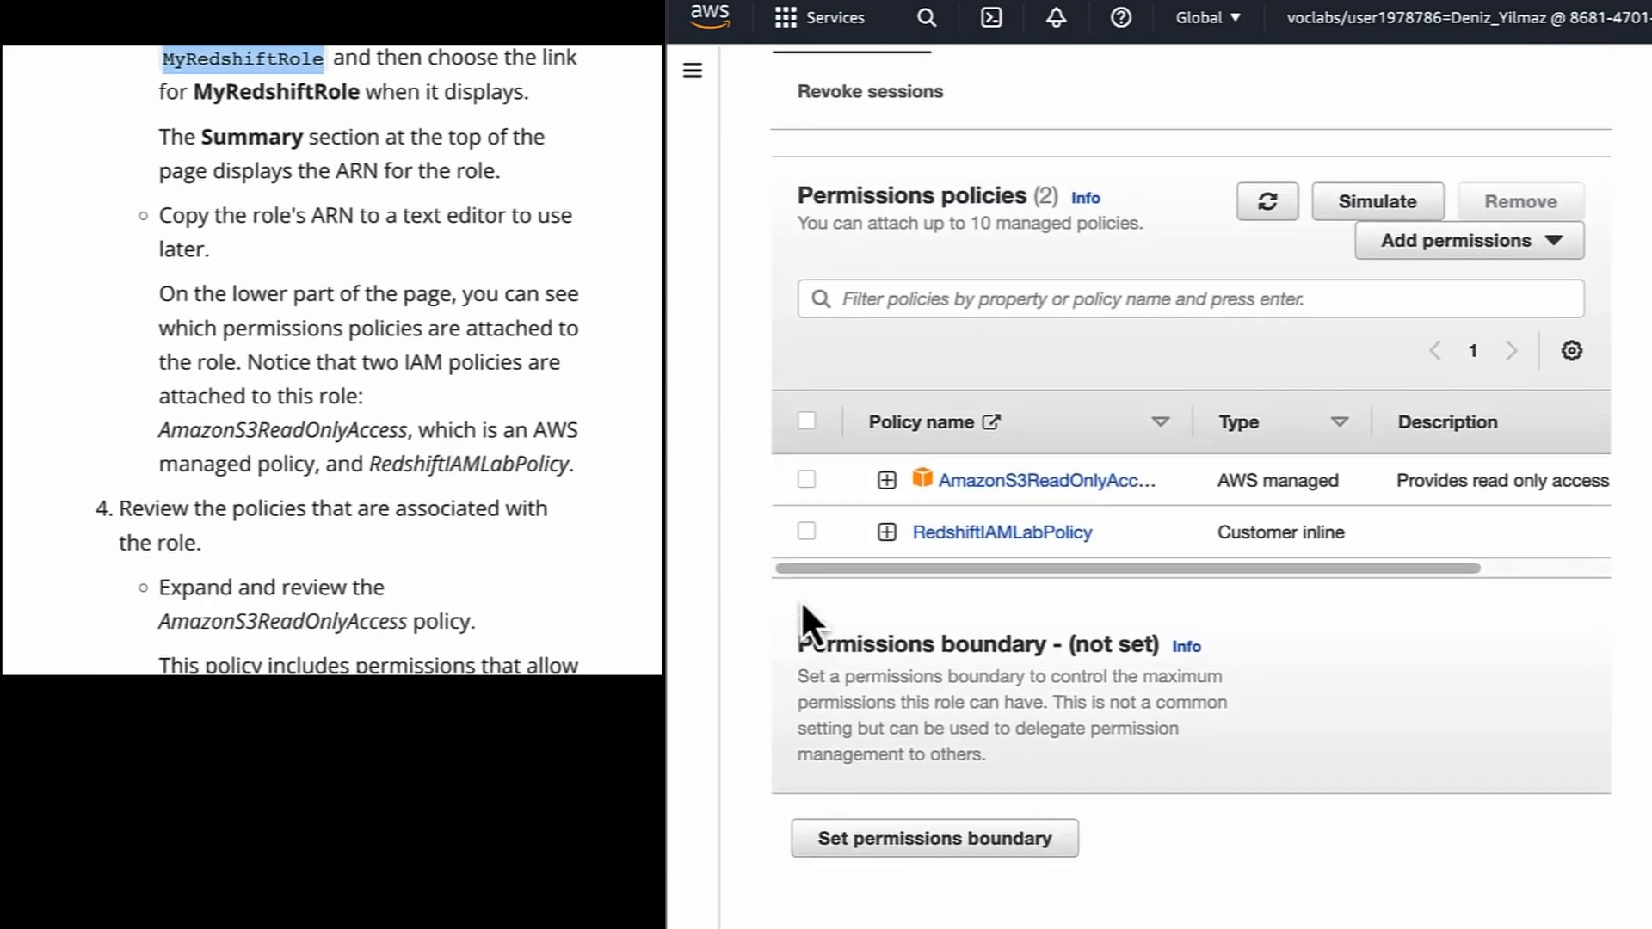
scroll(415, 483, "down", 1)
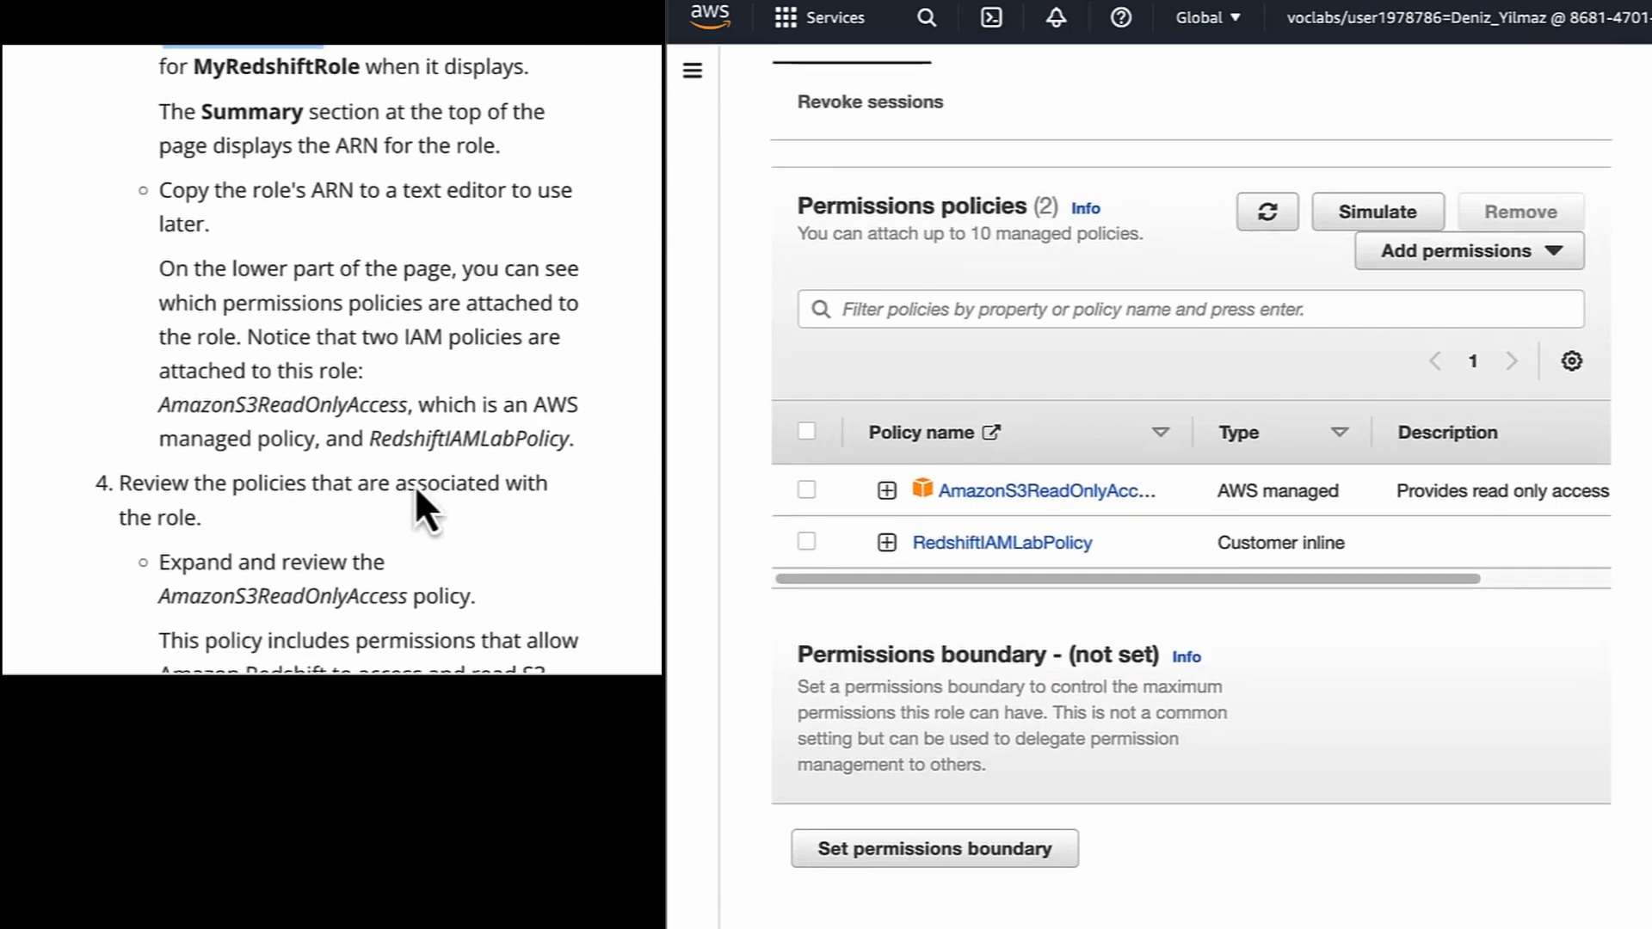
scroll(415, 484, "down", 1)
scroll(415, 484, "down", 5)
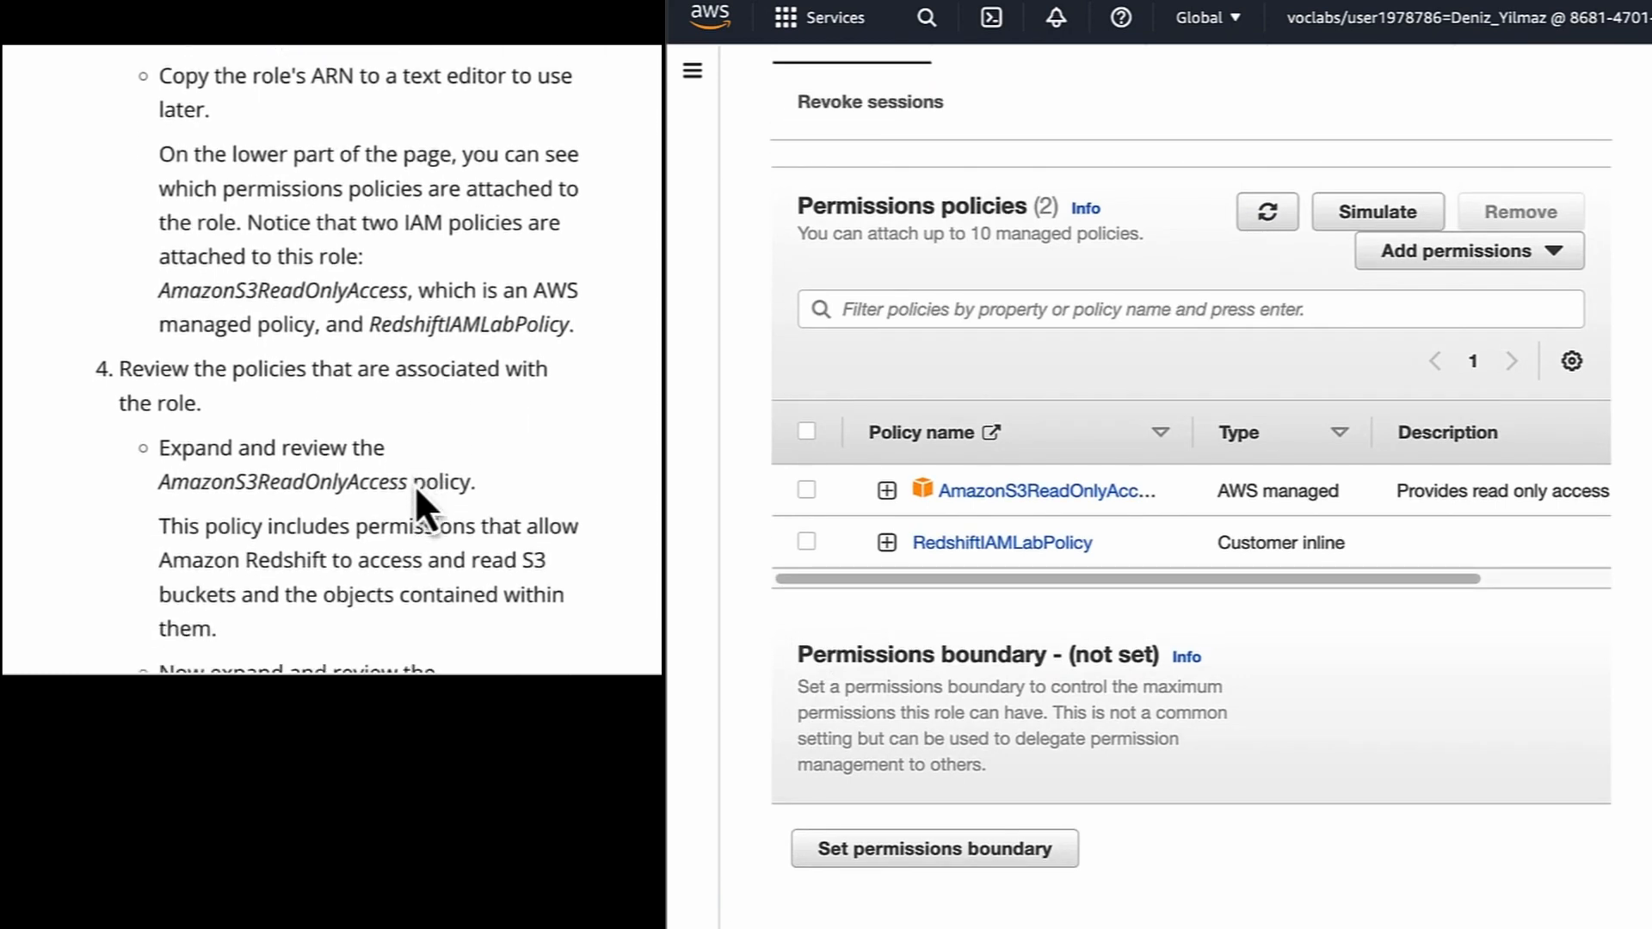
scroll(415, 483, "down", 6)
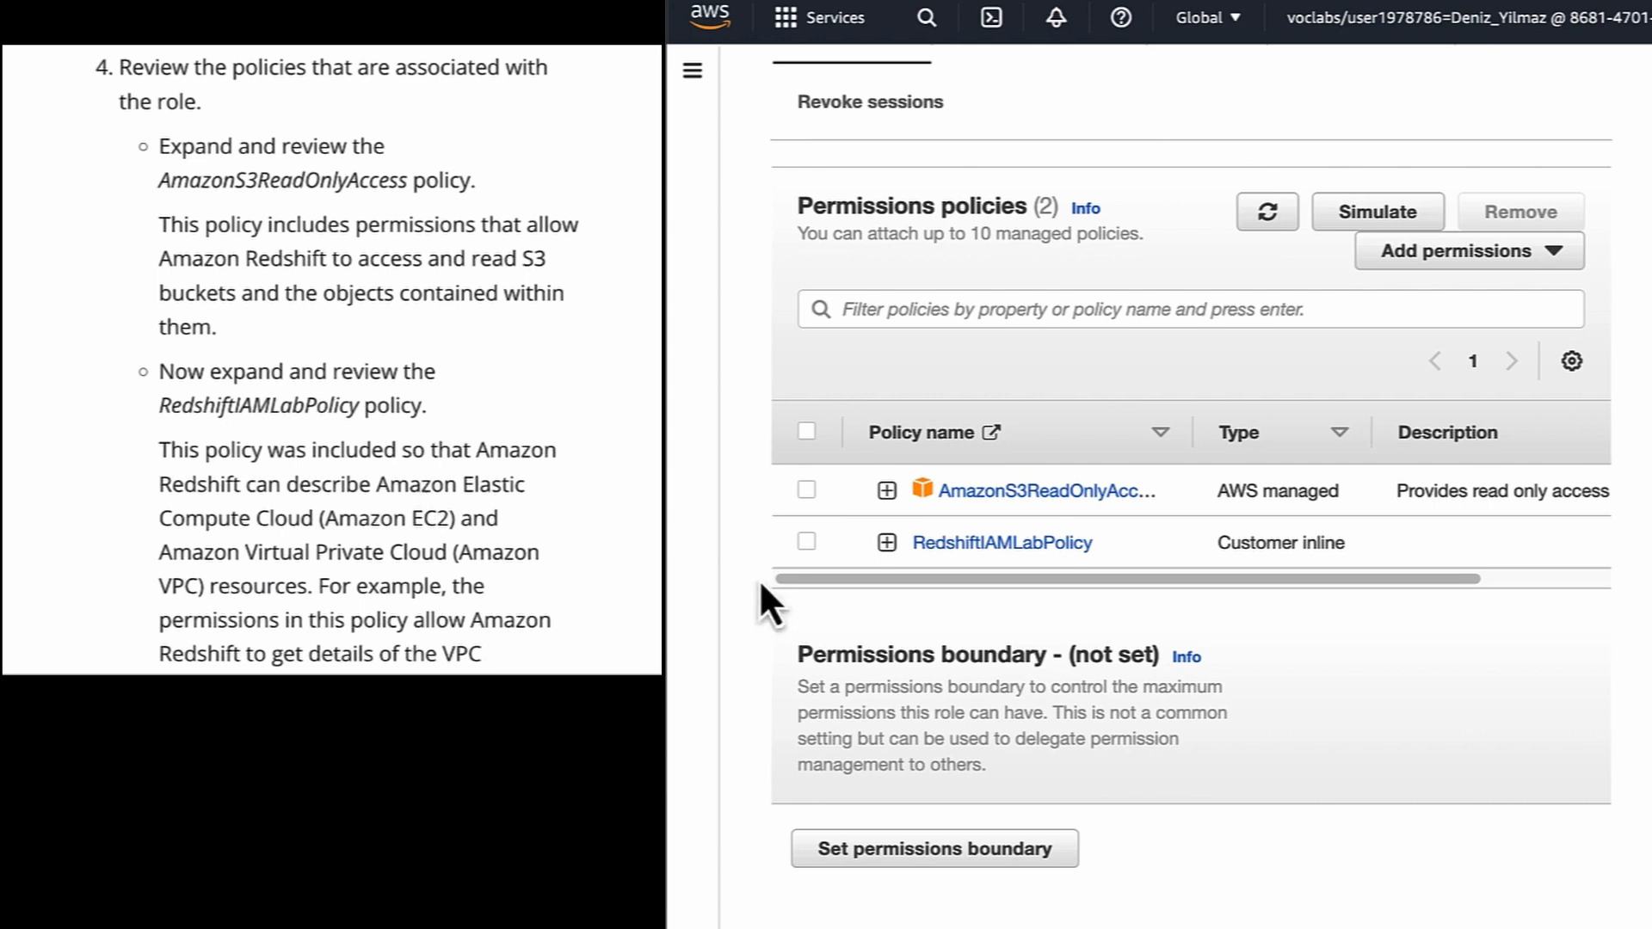
Expand and examine the AmazonS3ReadOnlyAccess policy, collapse it, and review the RedshiftIAMLabPolicy JSON against its explanation in the lab instructions
left_click(888, 490)
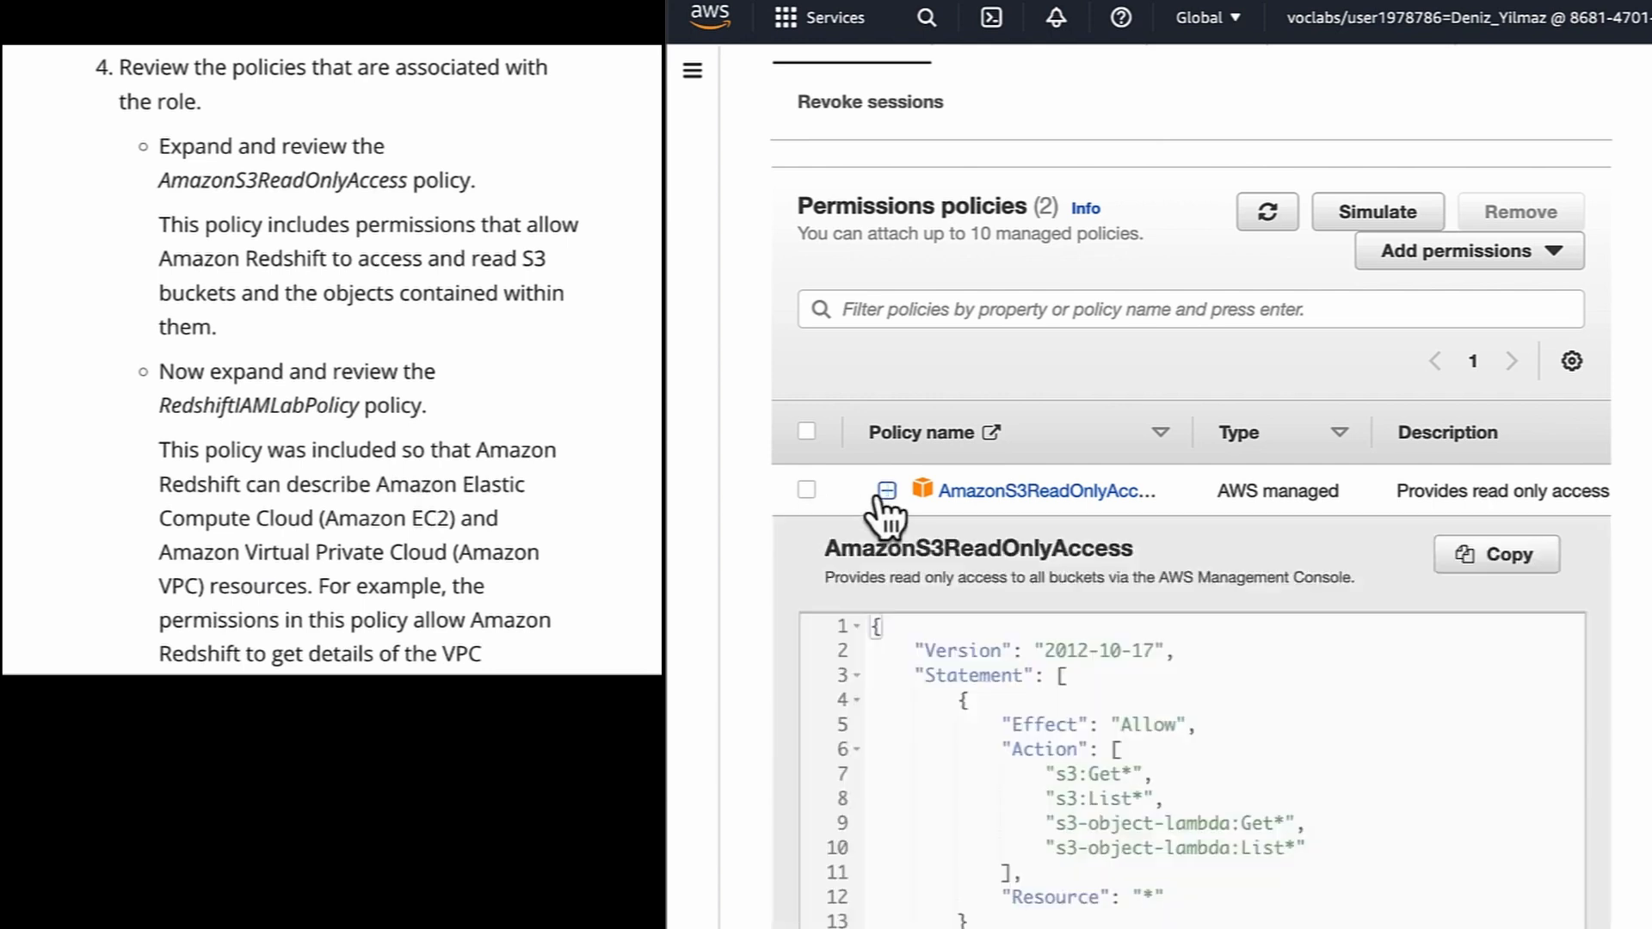
scroll(893, 710, "down", 1)
scroll(893, 710, "down", 1)
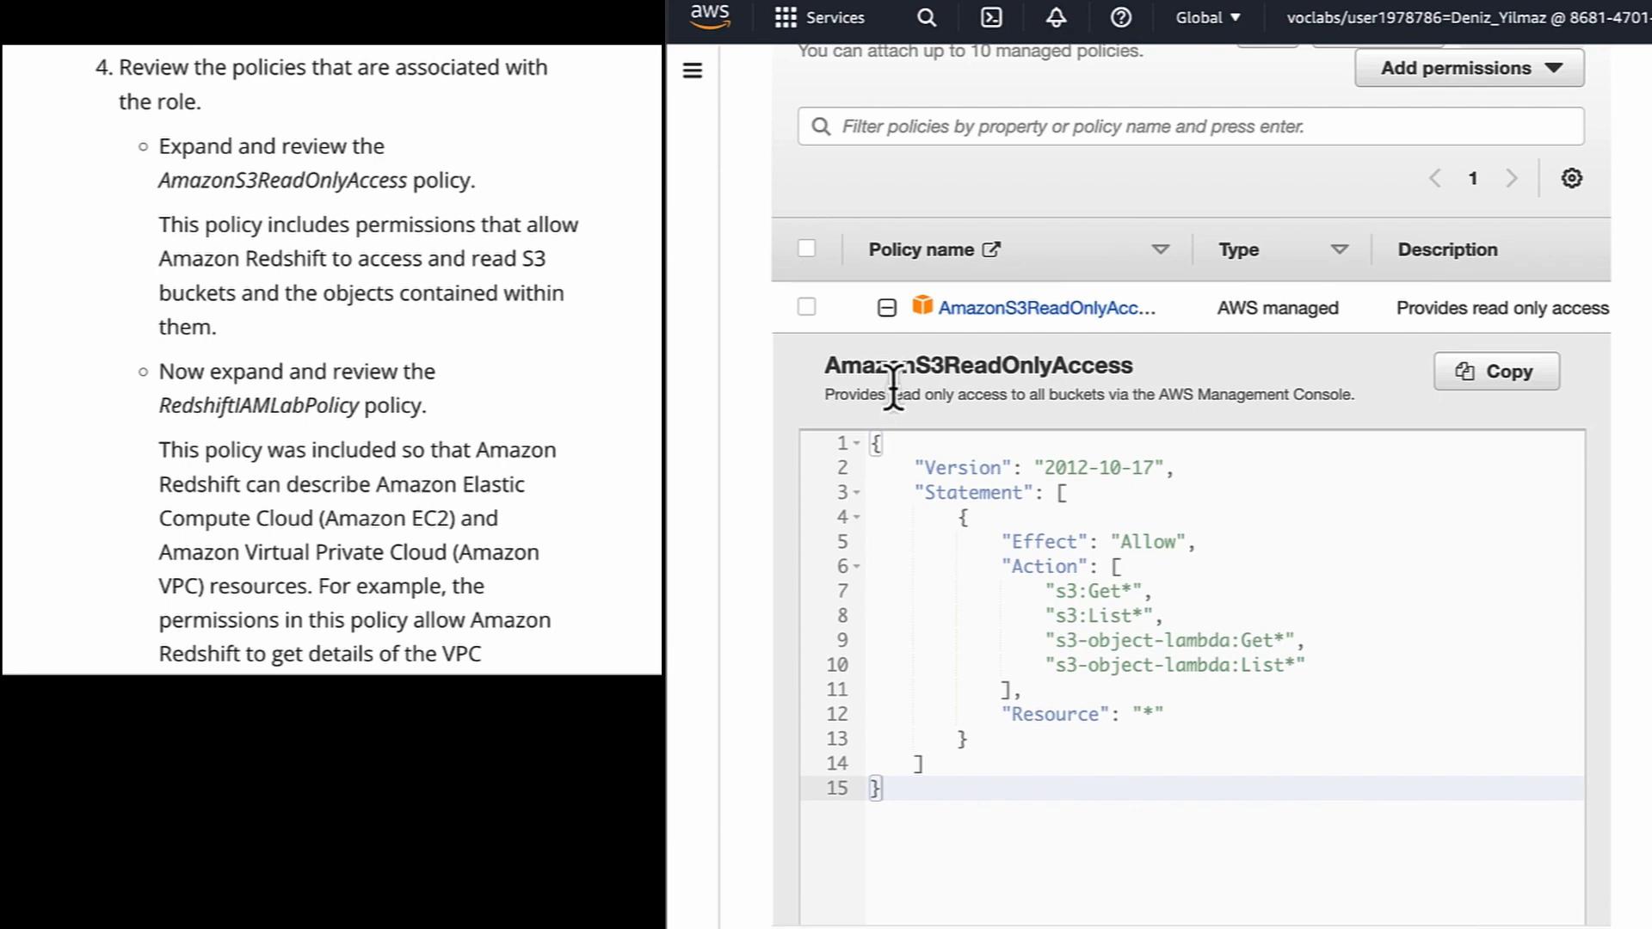
left_click(887, 308)
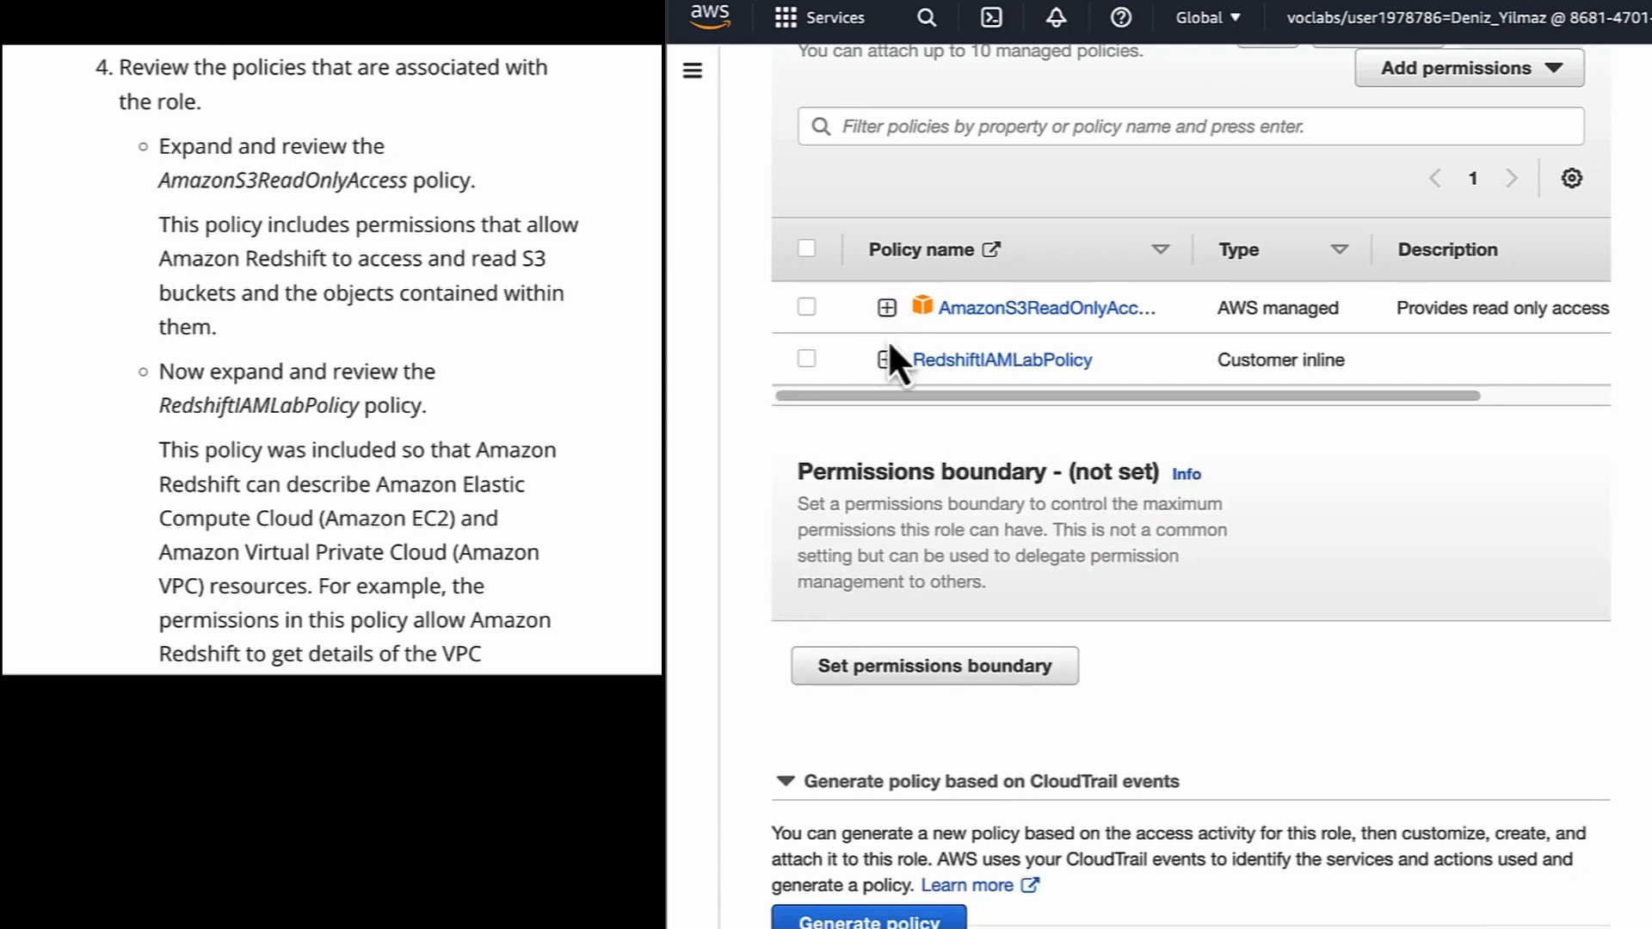
left_click(886, 360)
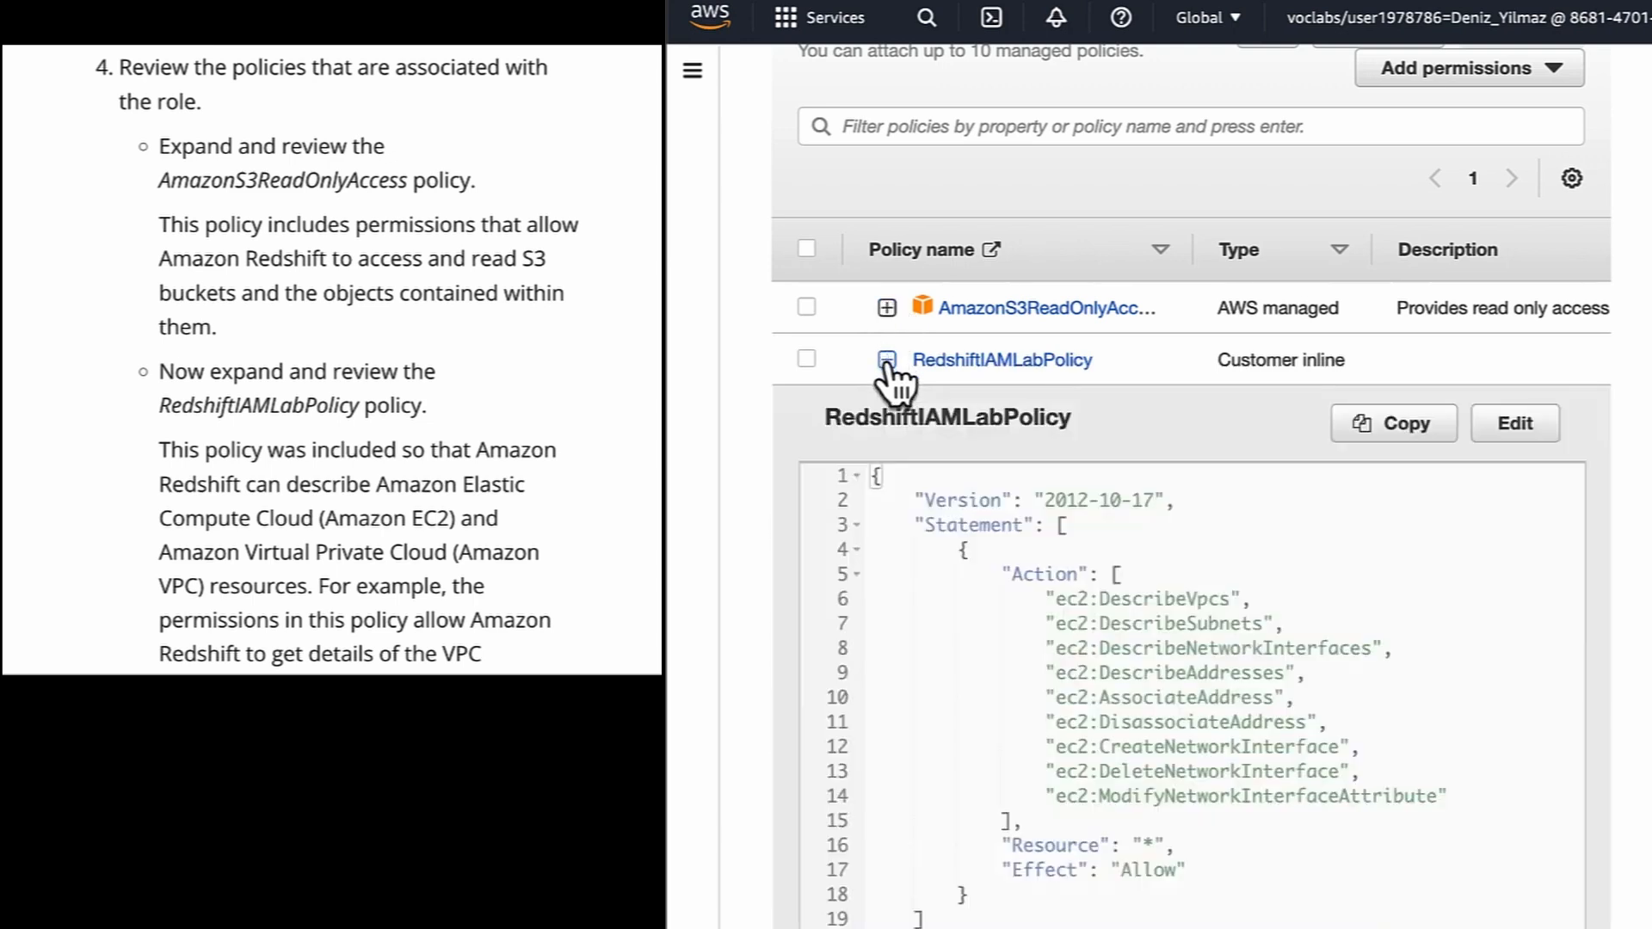
scroll(519, 457, "down", 3)
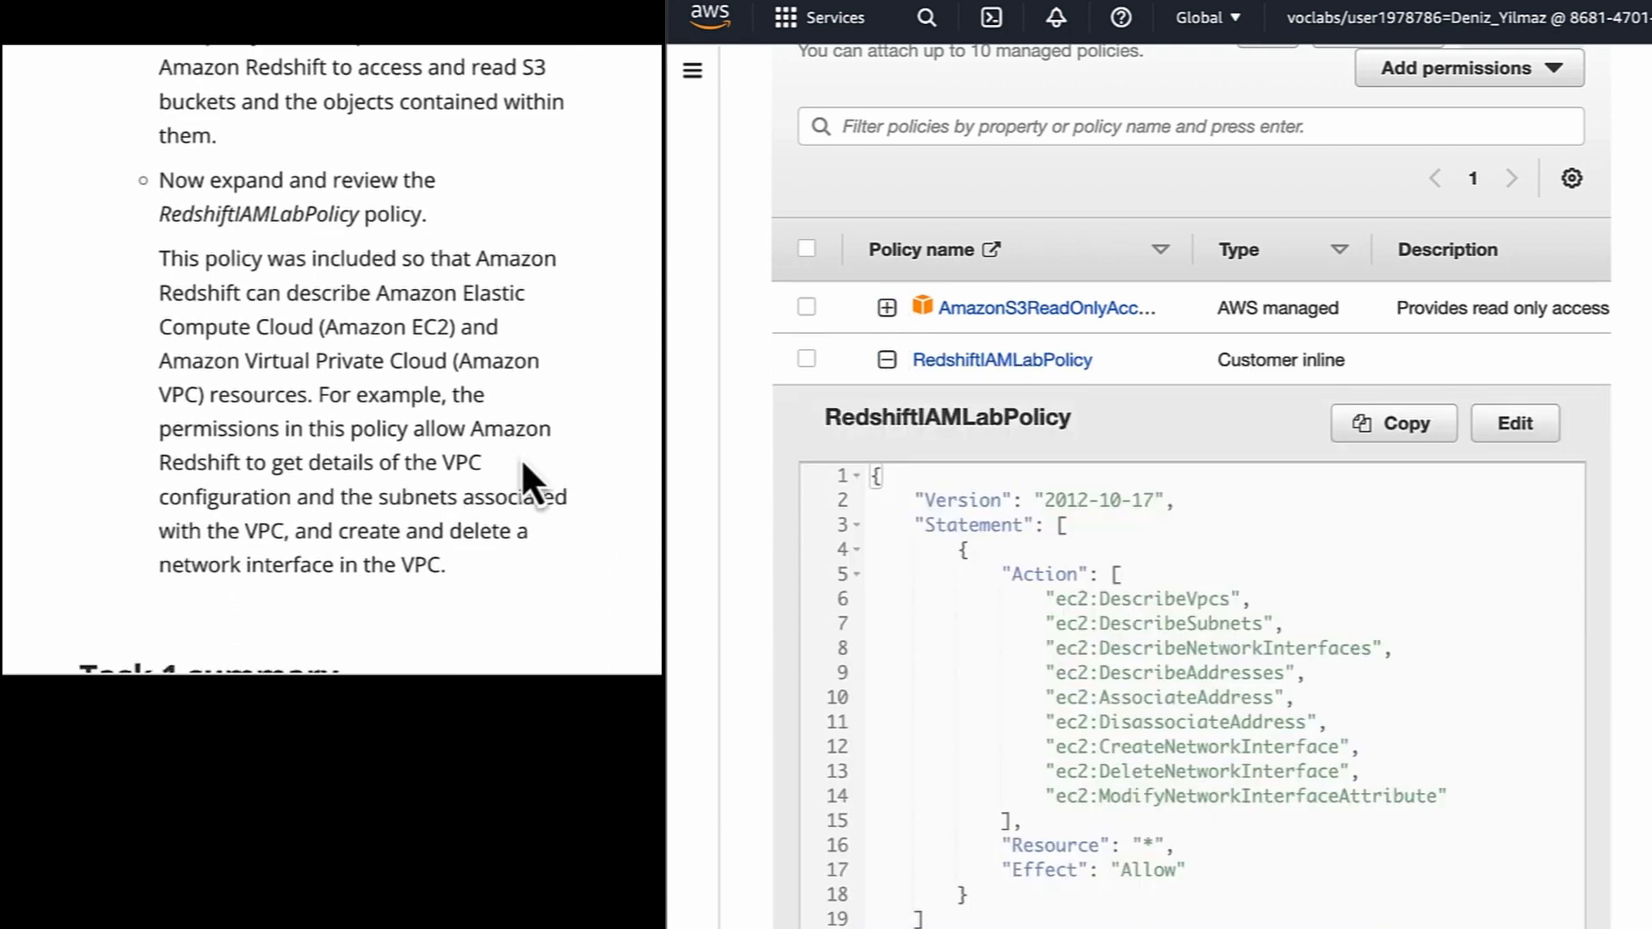
scroll(931, 750, "down", 1)
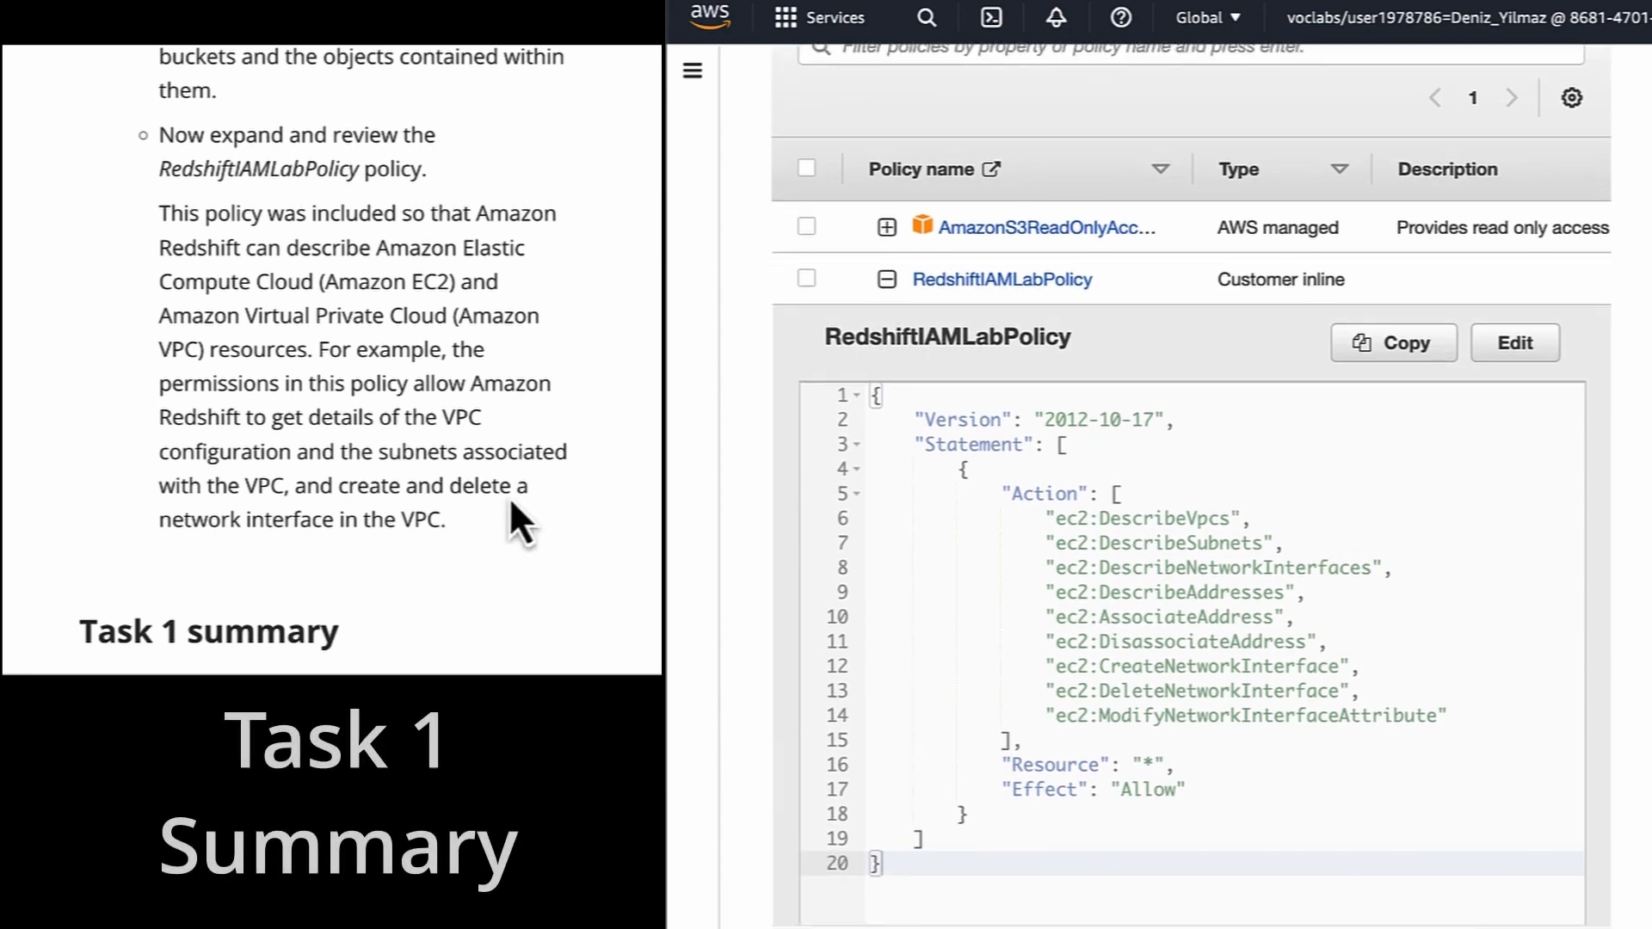
Read the Task 1 summary and the Task 2 introduction with its Redshift infrastructure diagram, up to the instructions for starting cluster creation
scroll(511, 504, "down", 1)
scroll(511, 501, "down", 4)
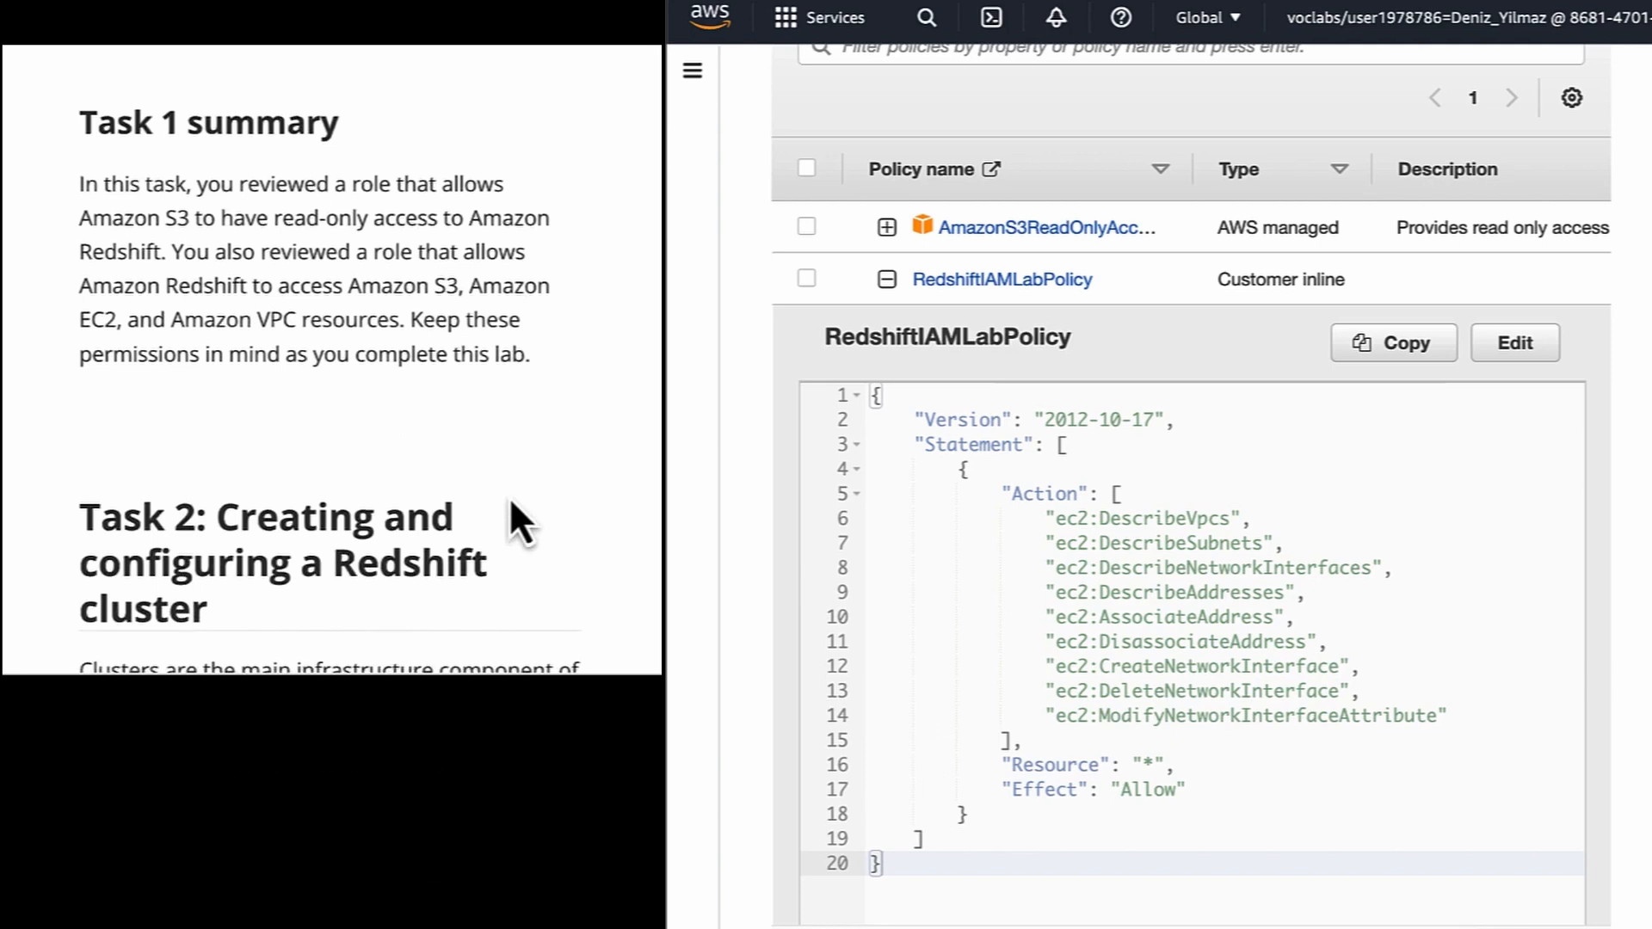
scroll(509, 502, "down", 5)
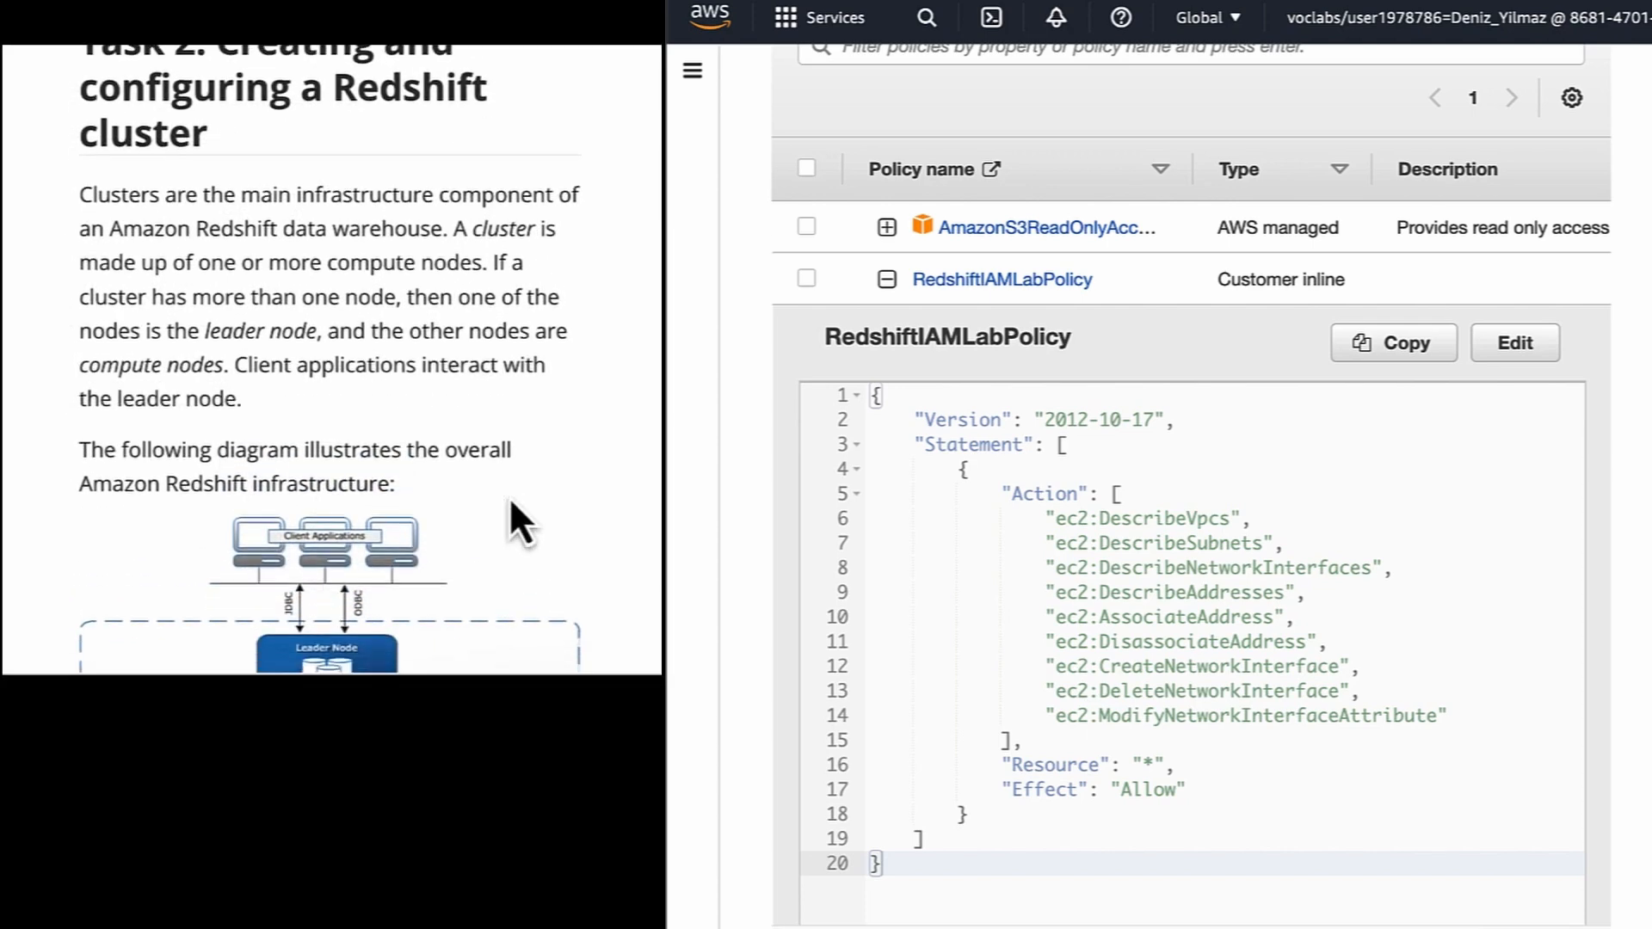
scroll(510, 498, "down", 3)
scroll(510, 498, "down", 2)
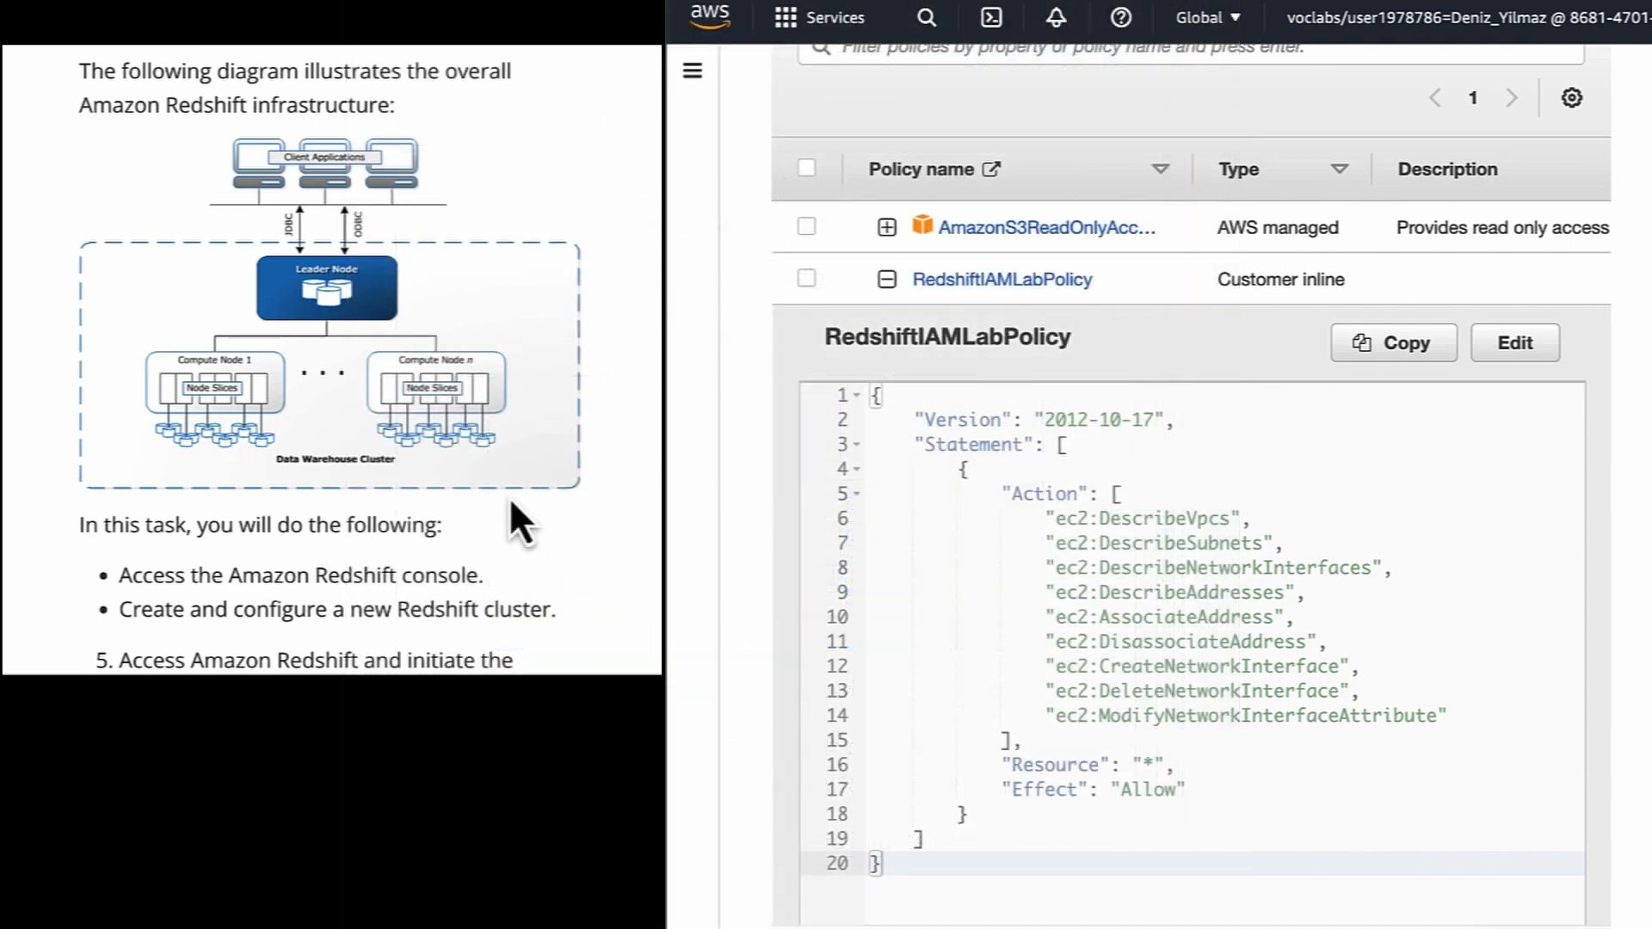
scroll(510, 497, "down", 3)
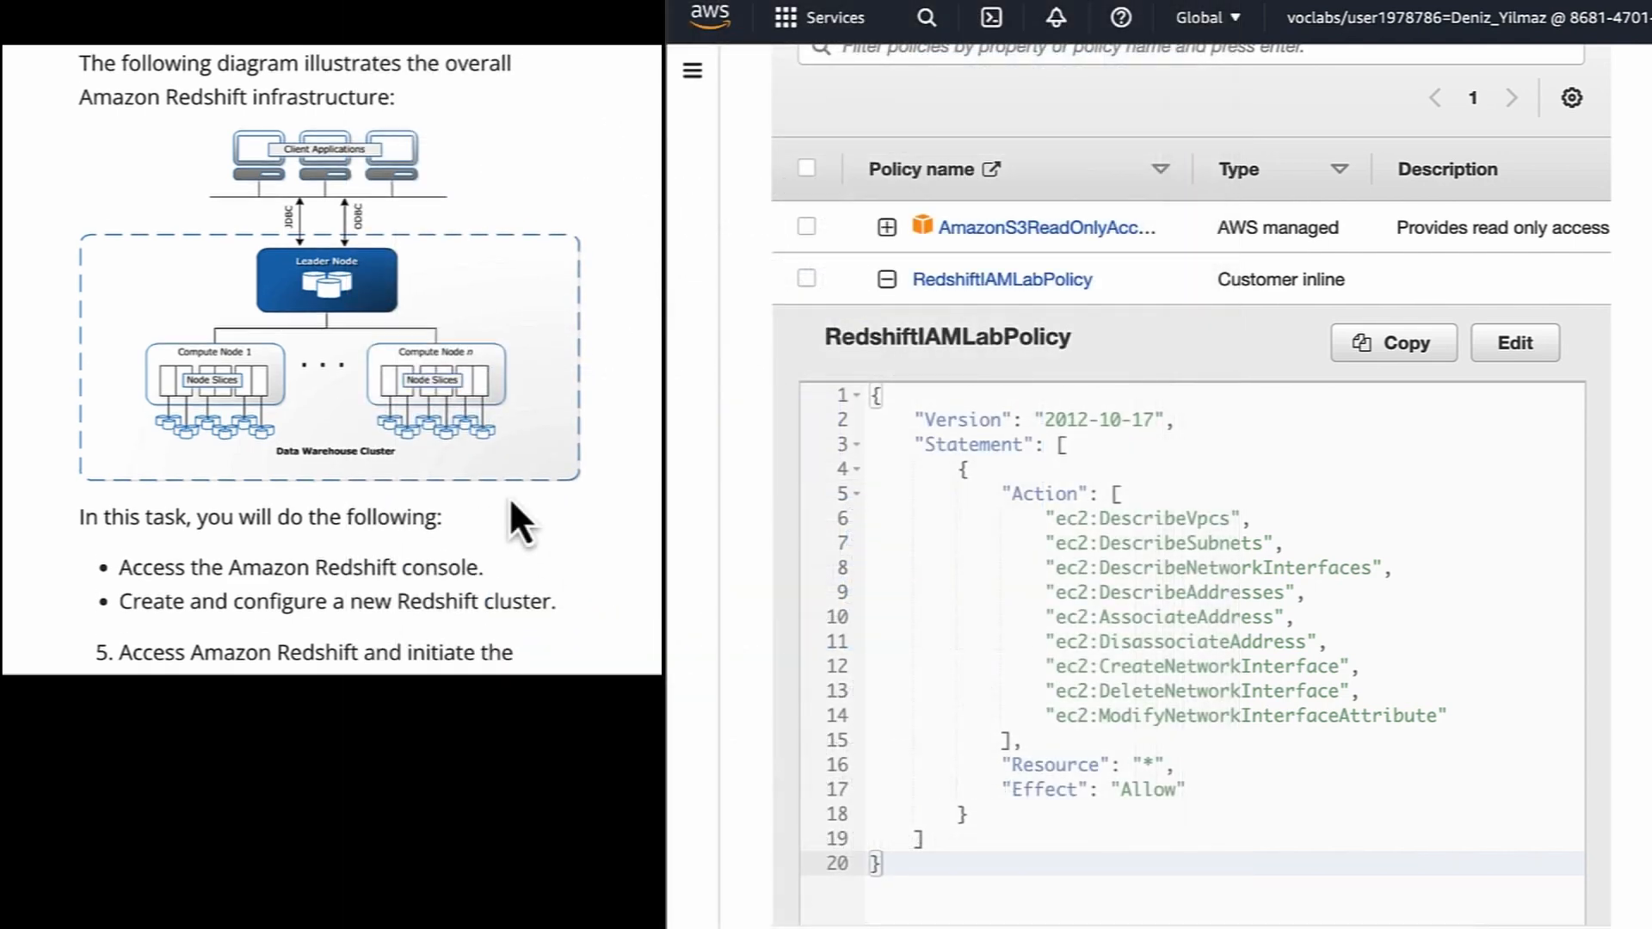
scroll(509, 497, "down", 3)
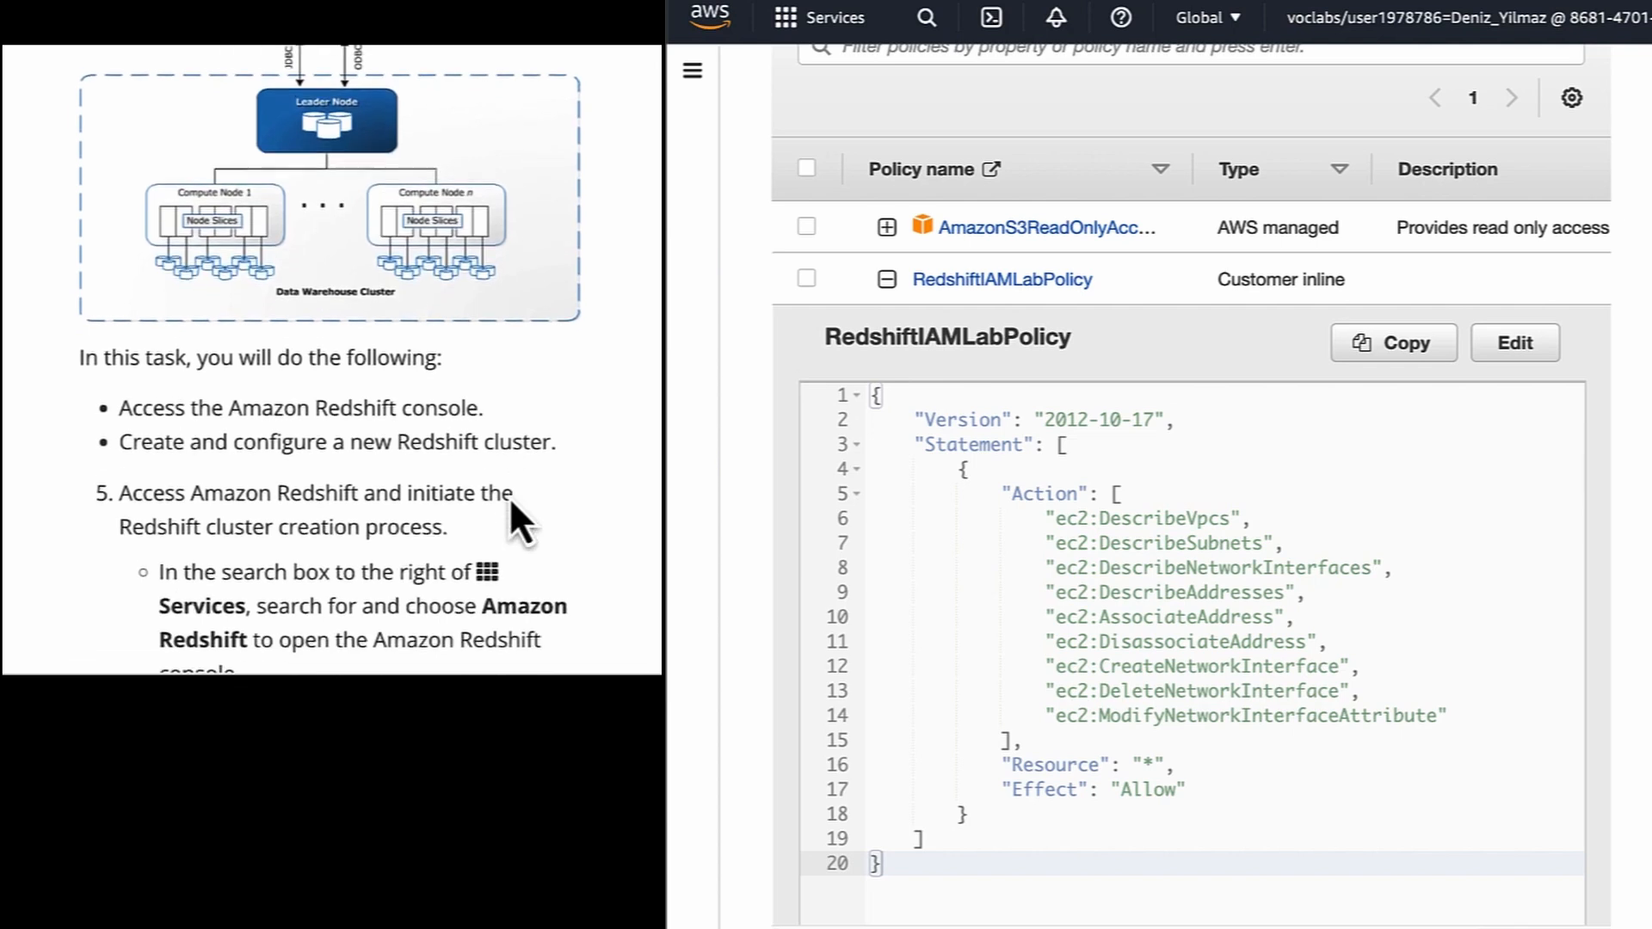
scroll(510, 497, "down", 5)
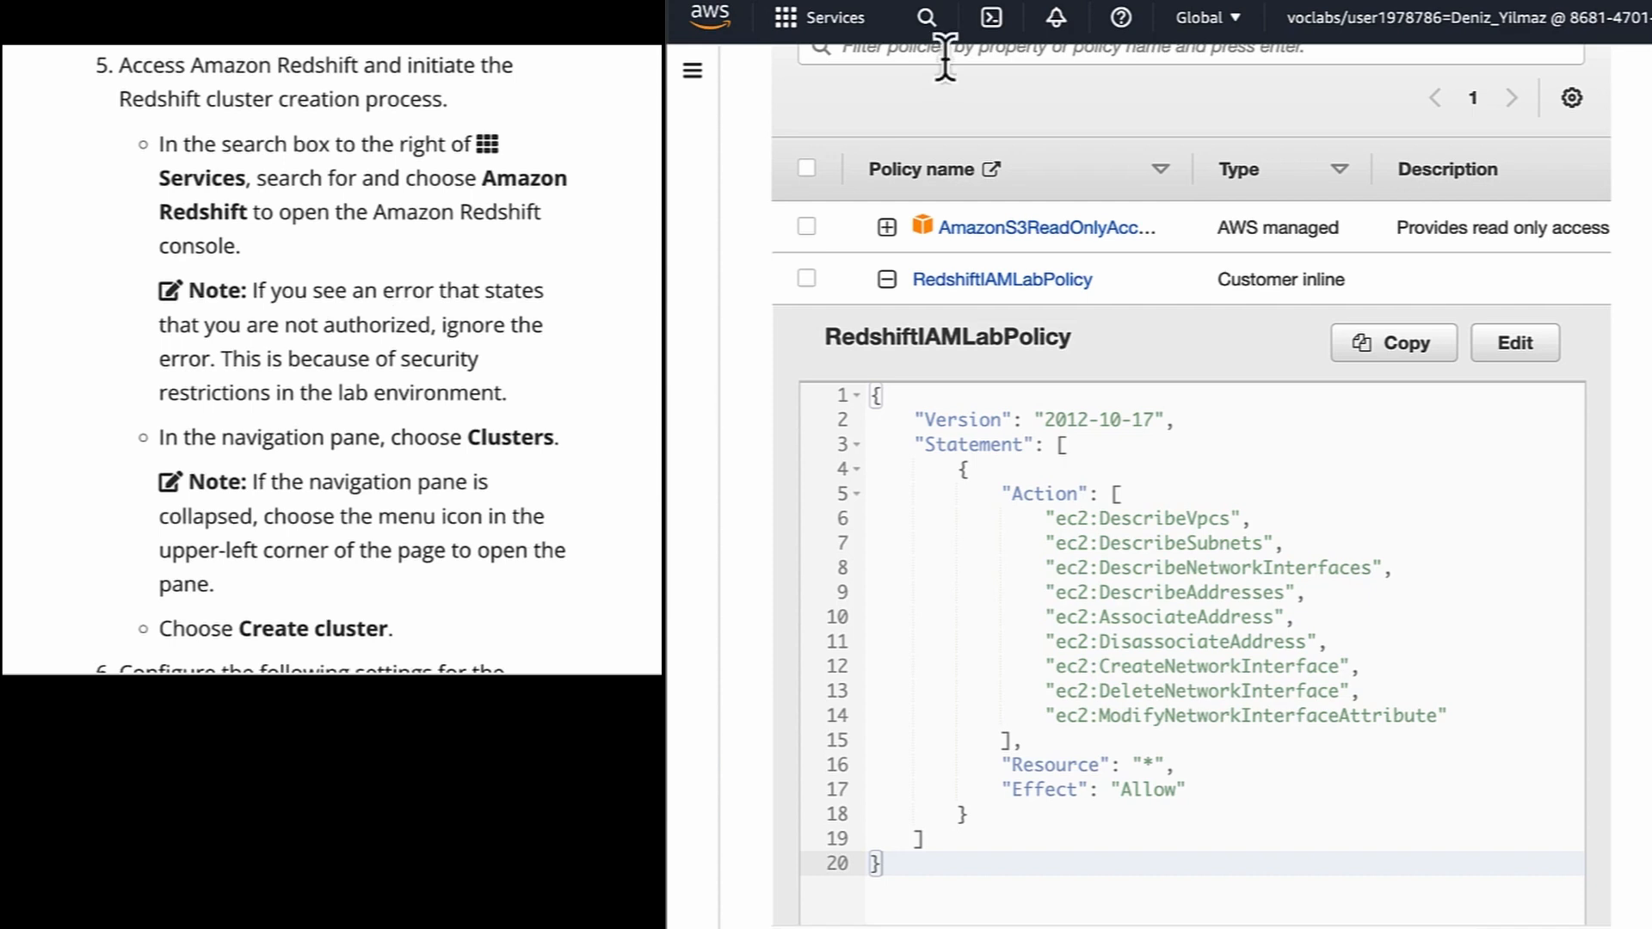
Search the AWS services for "red" and open the Amazon Redshift console
left_click(927, 20)
type("red")
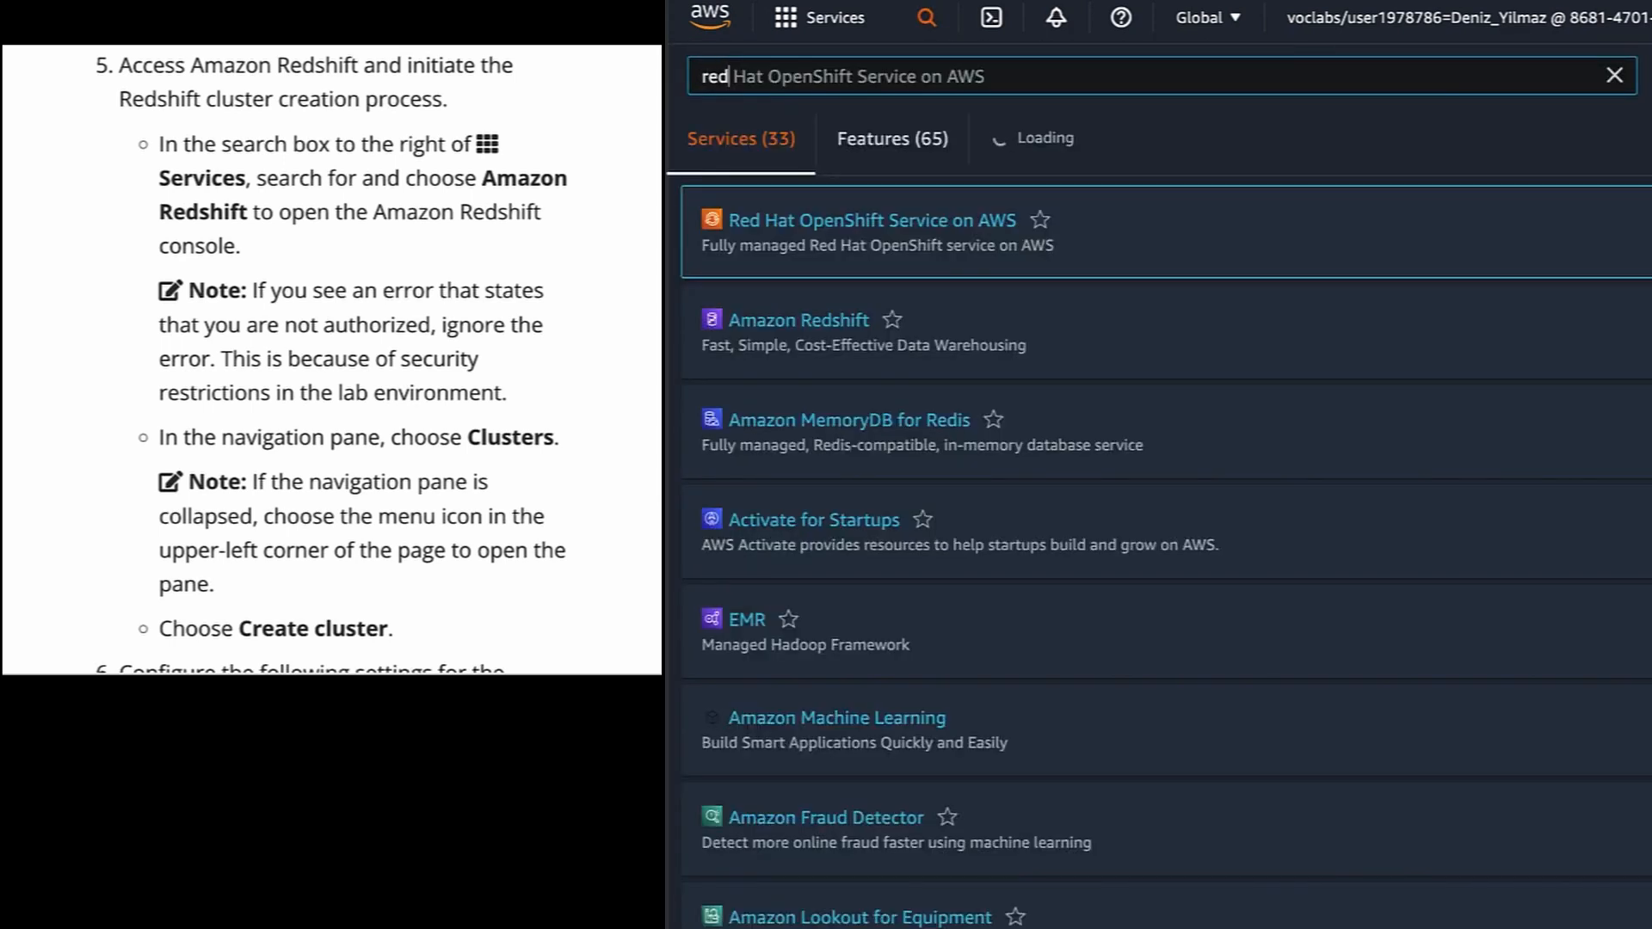
right_click(822, 344)
key("Escape")
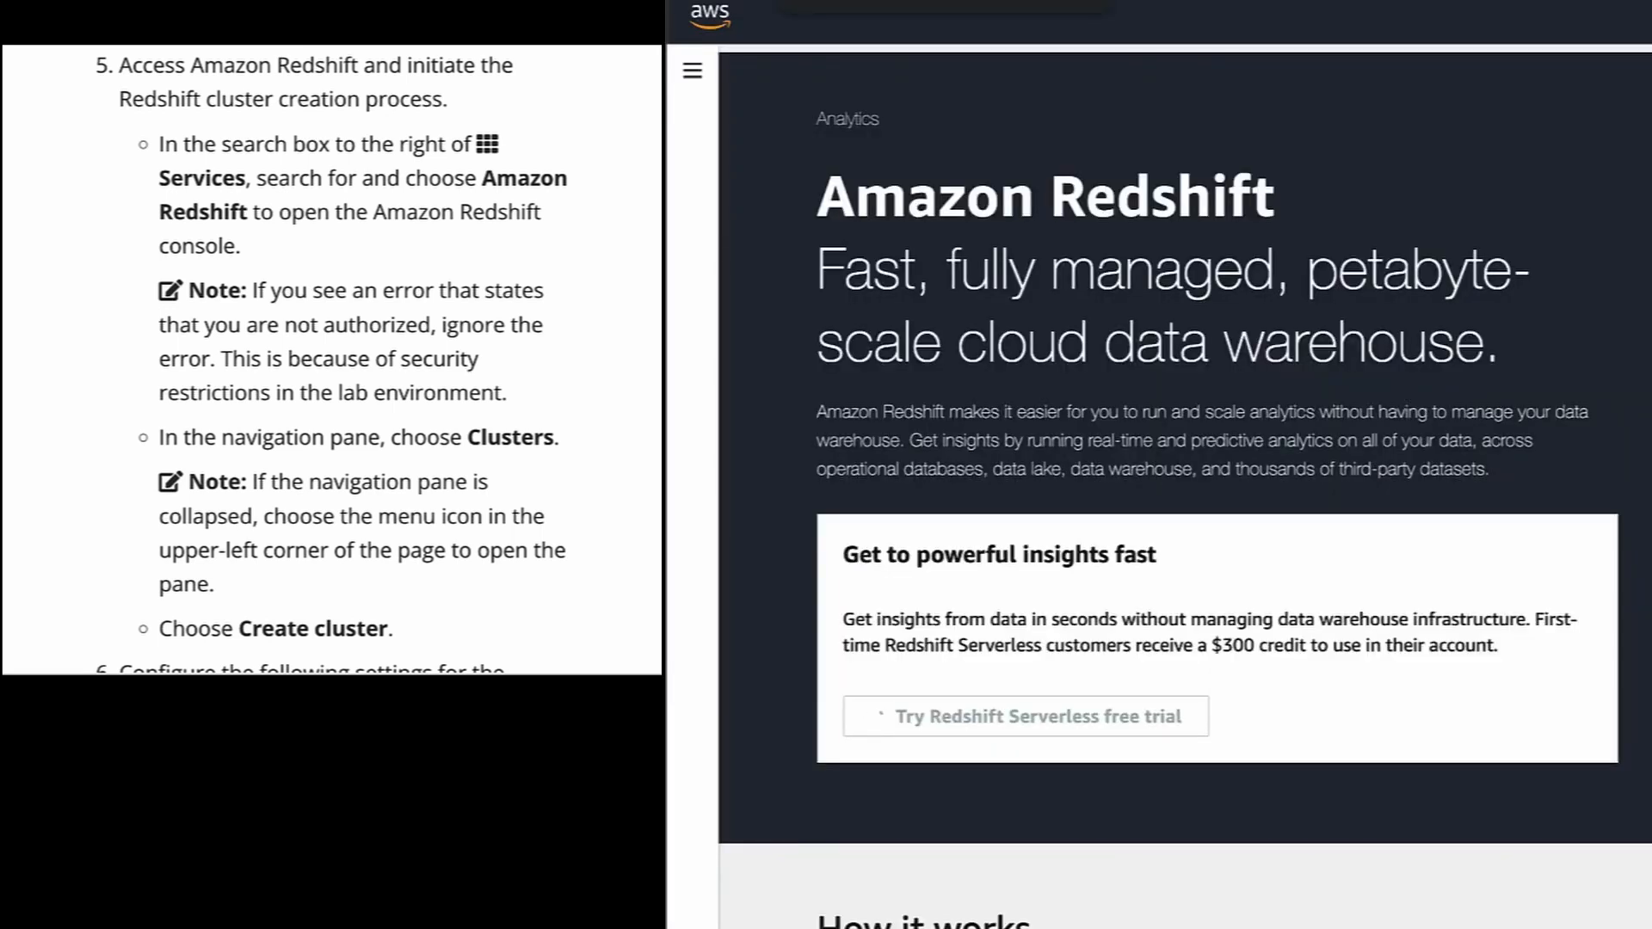
Open the Redshift Clusters page, with the side navigation collapsed and the preview features banner dismissed
left_click(692, 71)
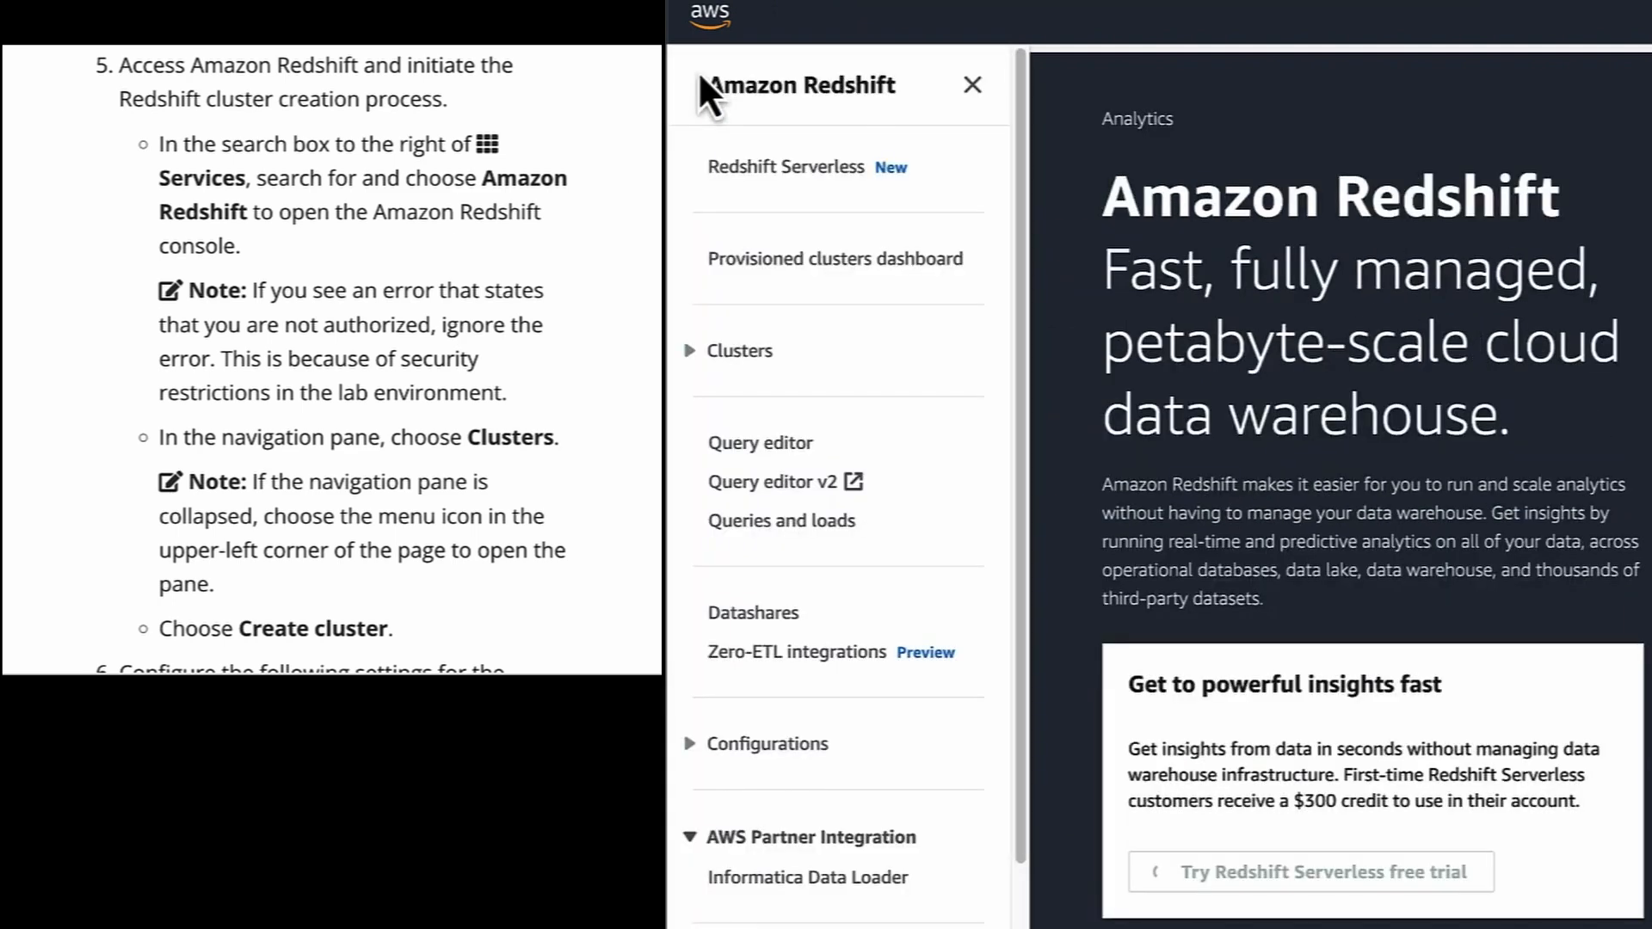
left_click(737, 353)
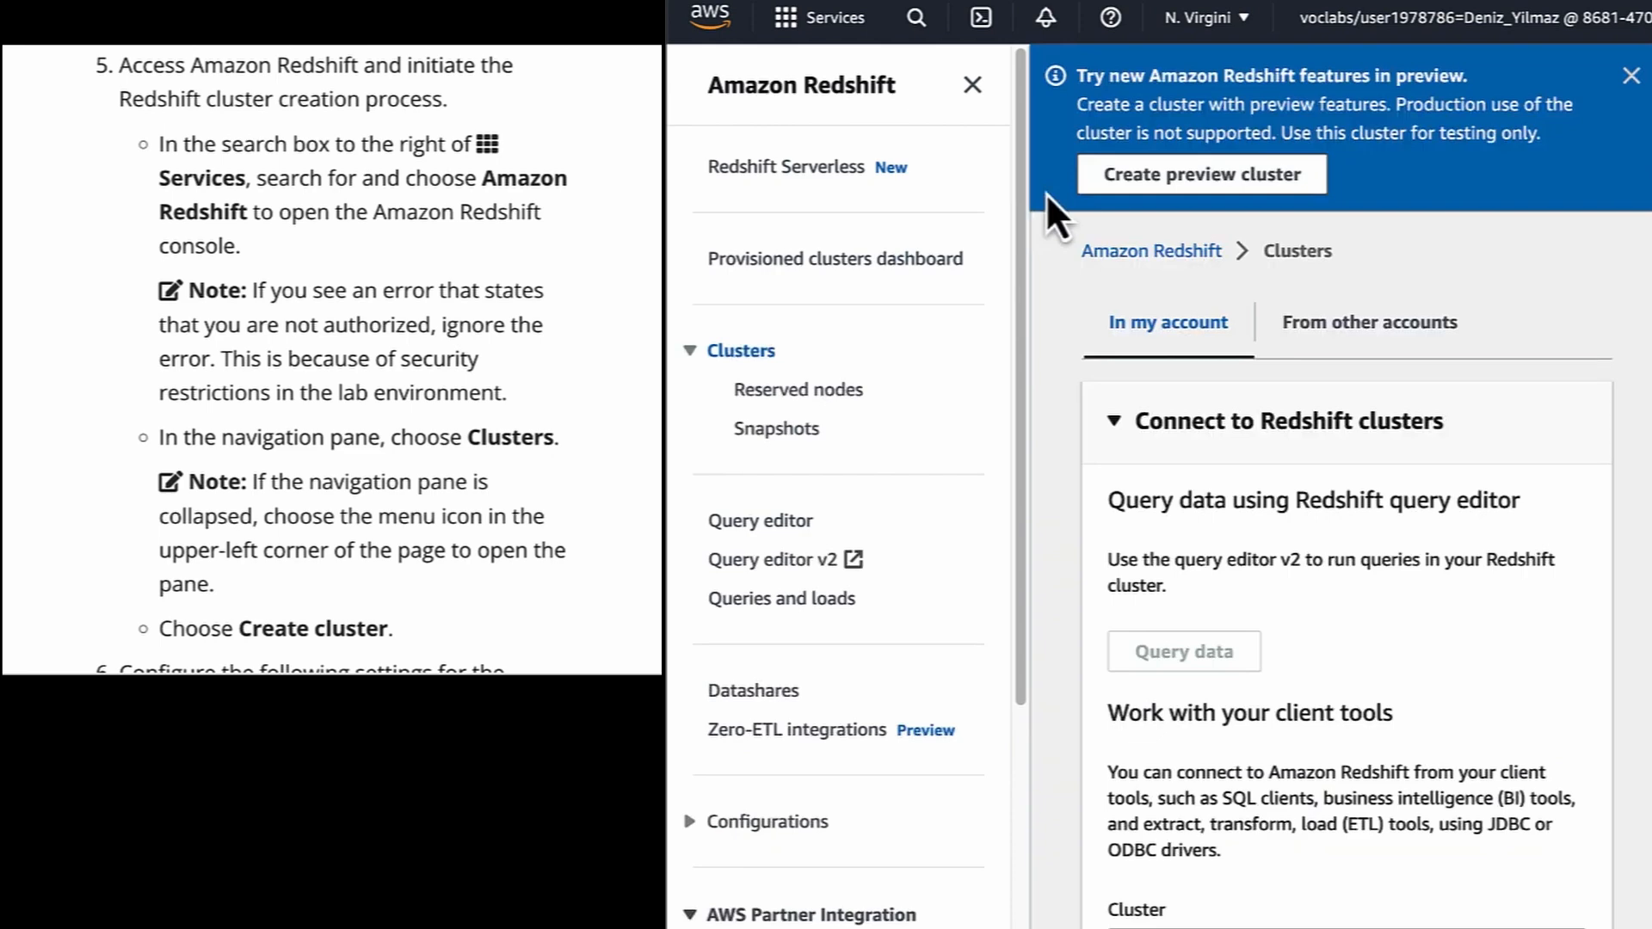
left_click(972, 84)
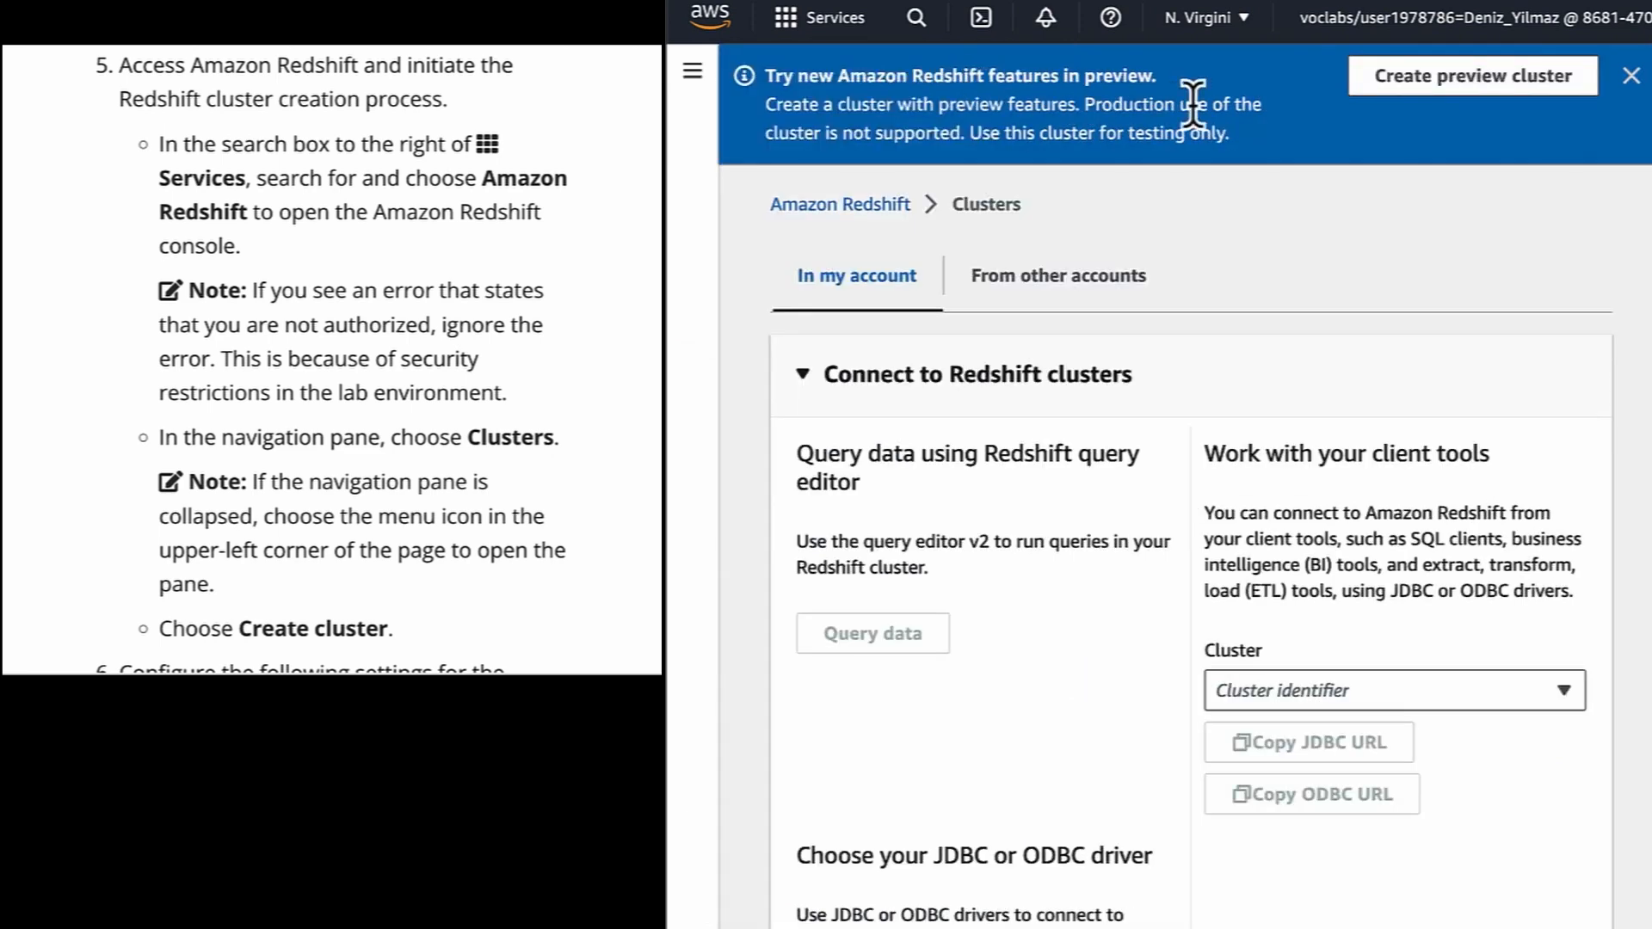
left_click(1632, 76)
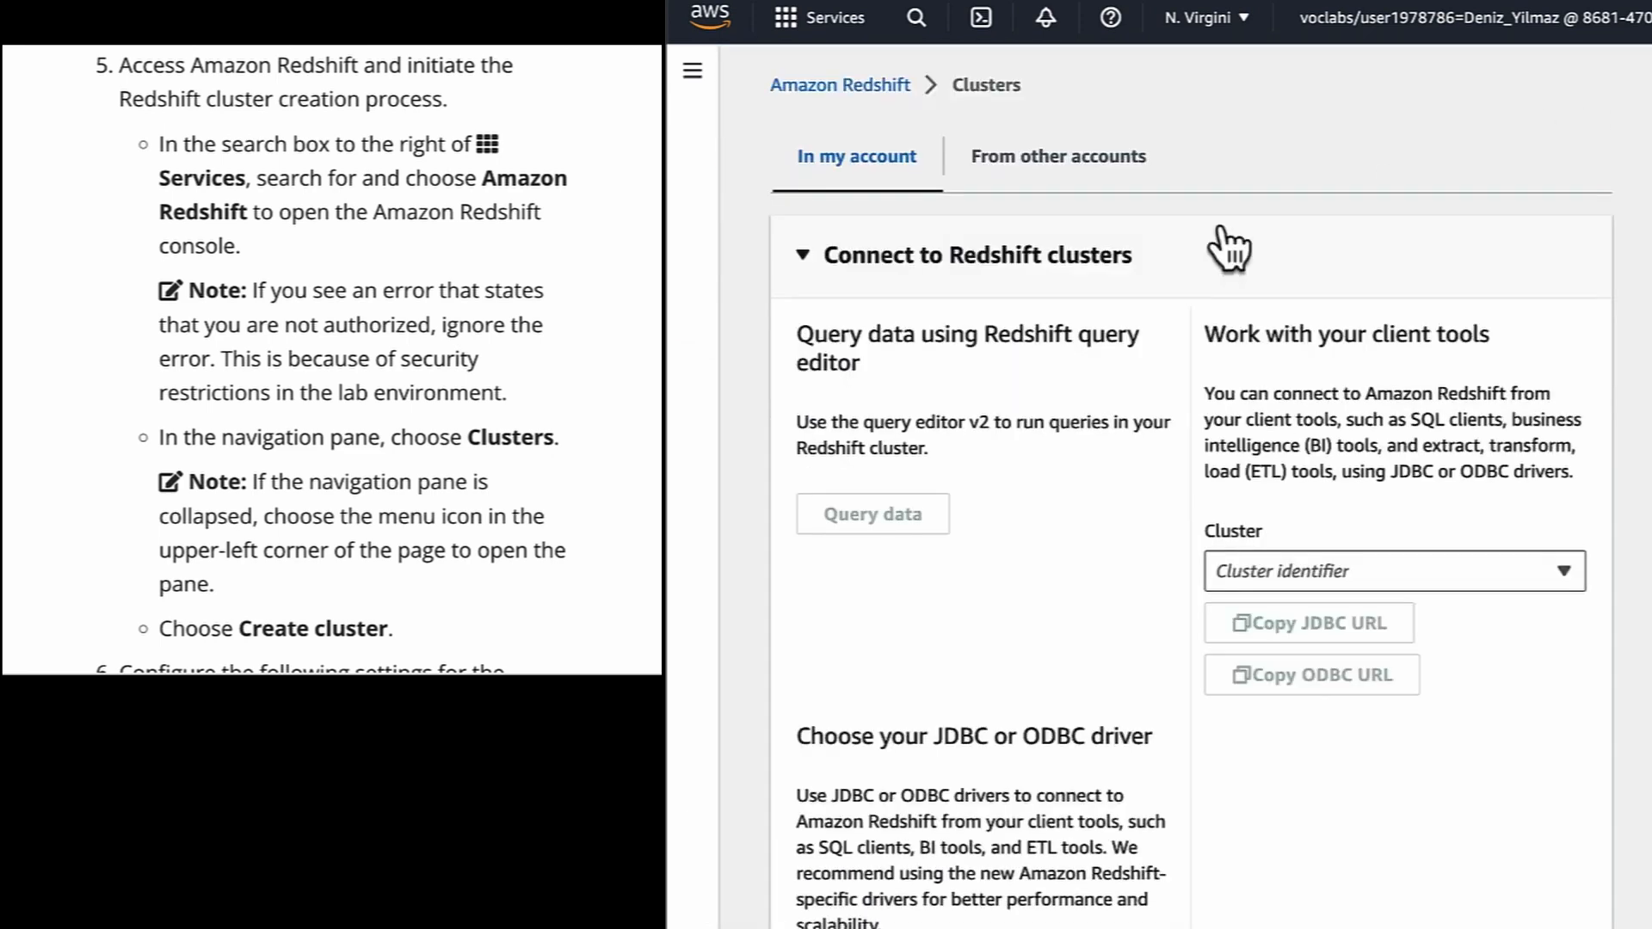
Start creating a new cluster from the Clusters list
scroll(1153, 288, "down", 5)
scroll(439, 482, "down", 1)
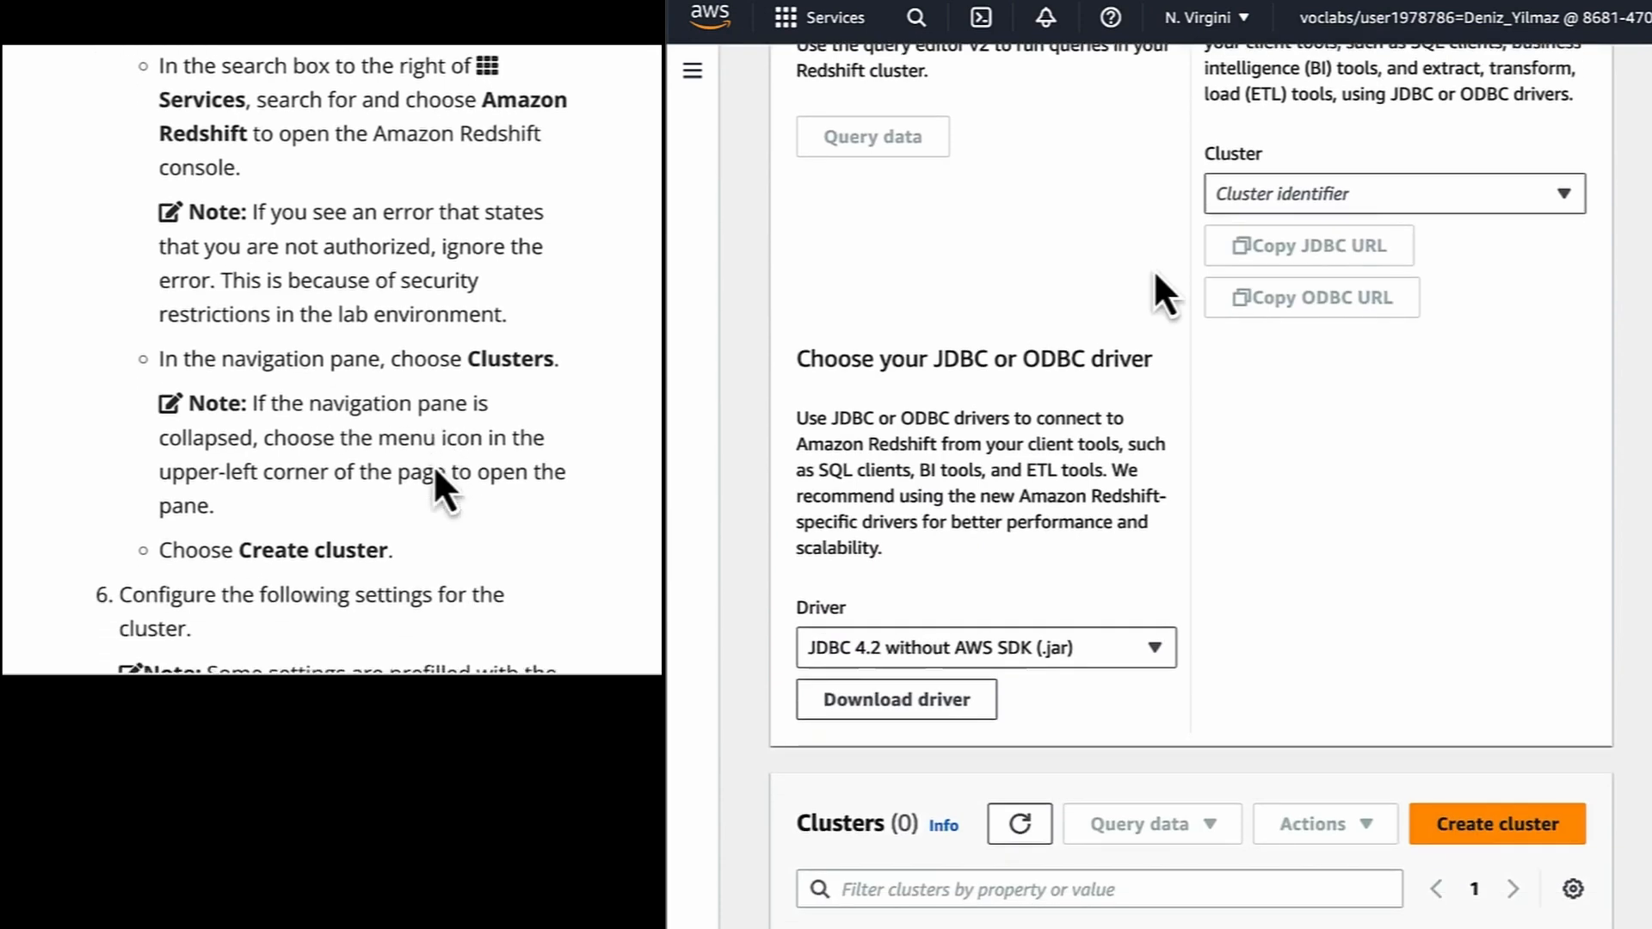
scroll(1161, 292, "down", 4)
left_click(1441, 506)
Keep the cluster identifier redshift-cluster-1 as the lab instructions specify, and set the node type to dc2.large
scroll(435, 472, "down", 3)
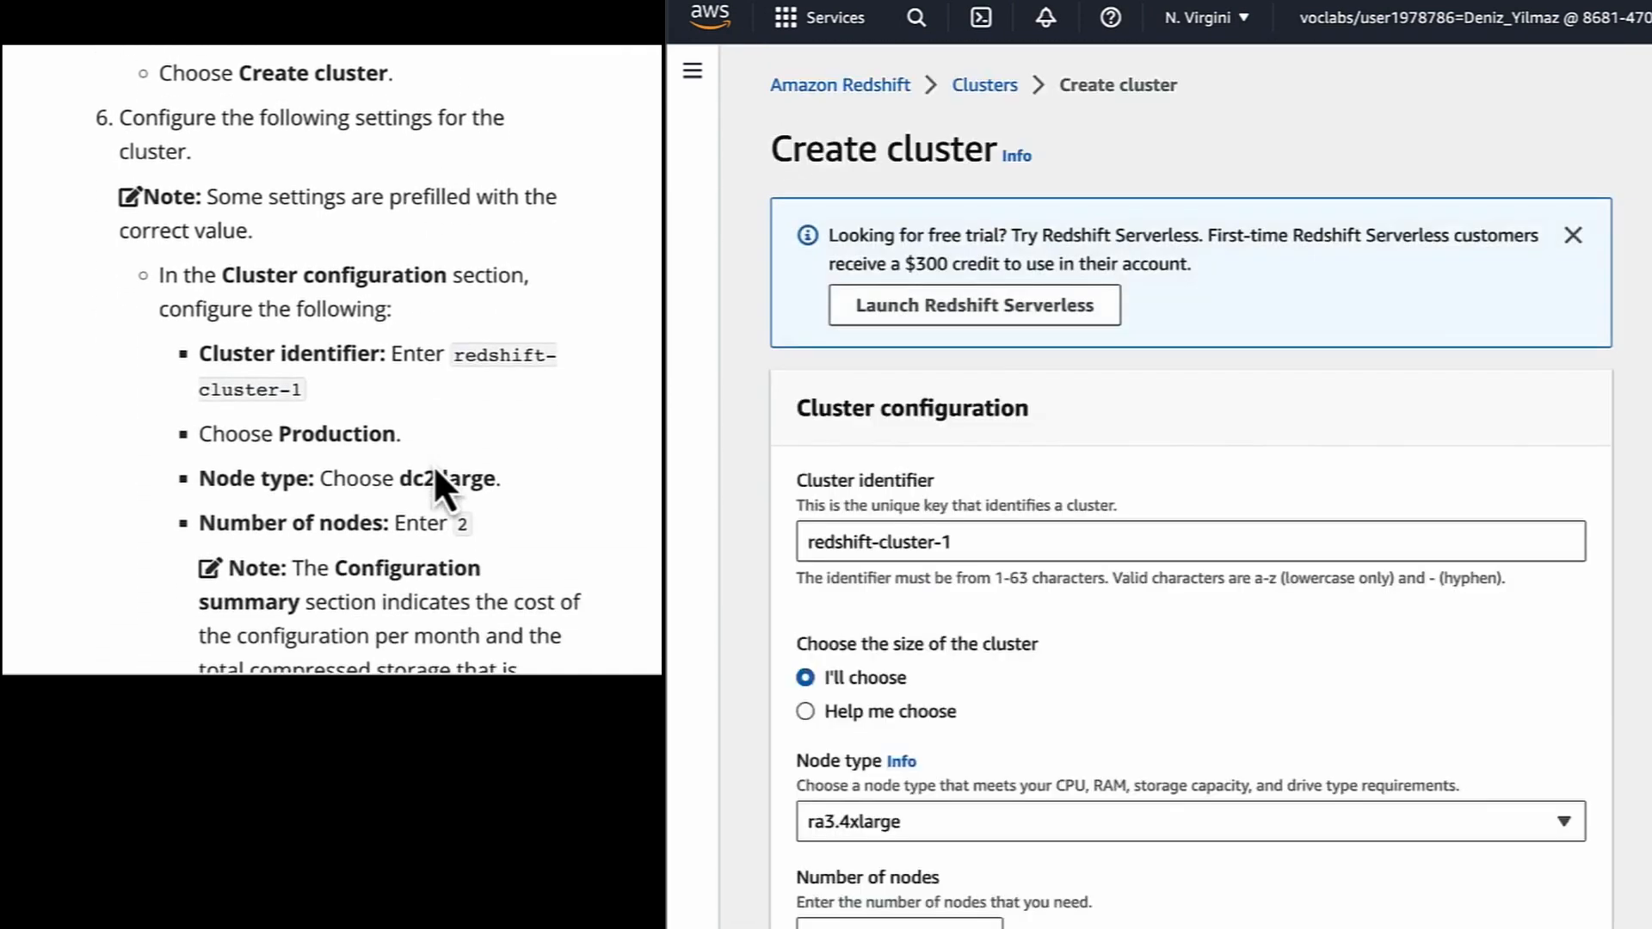
scroll(435, 469, "down", 1)
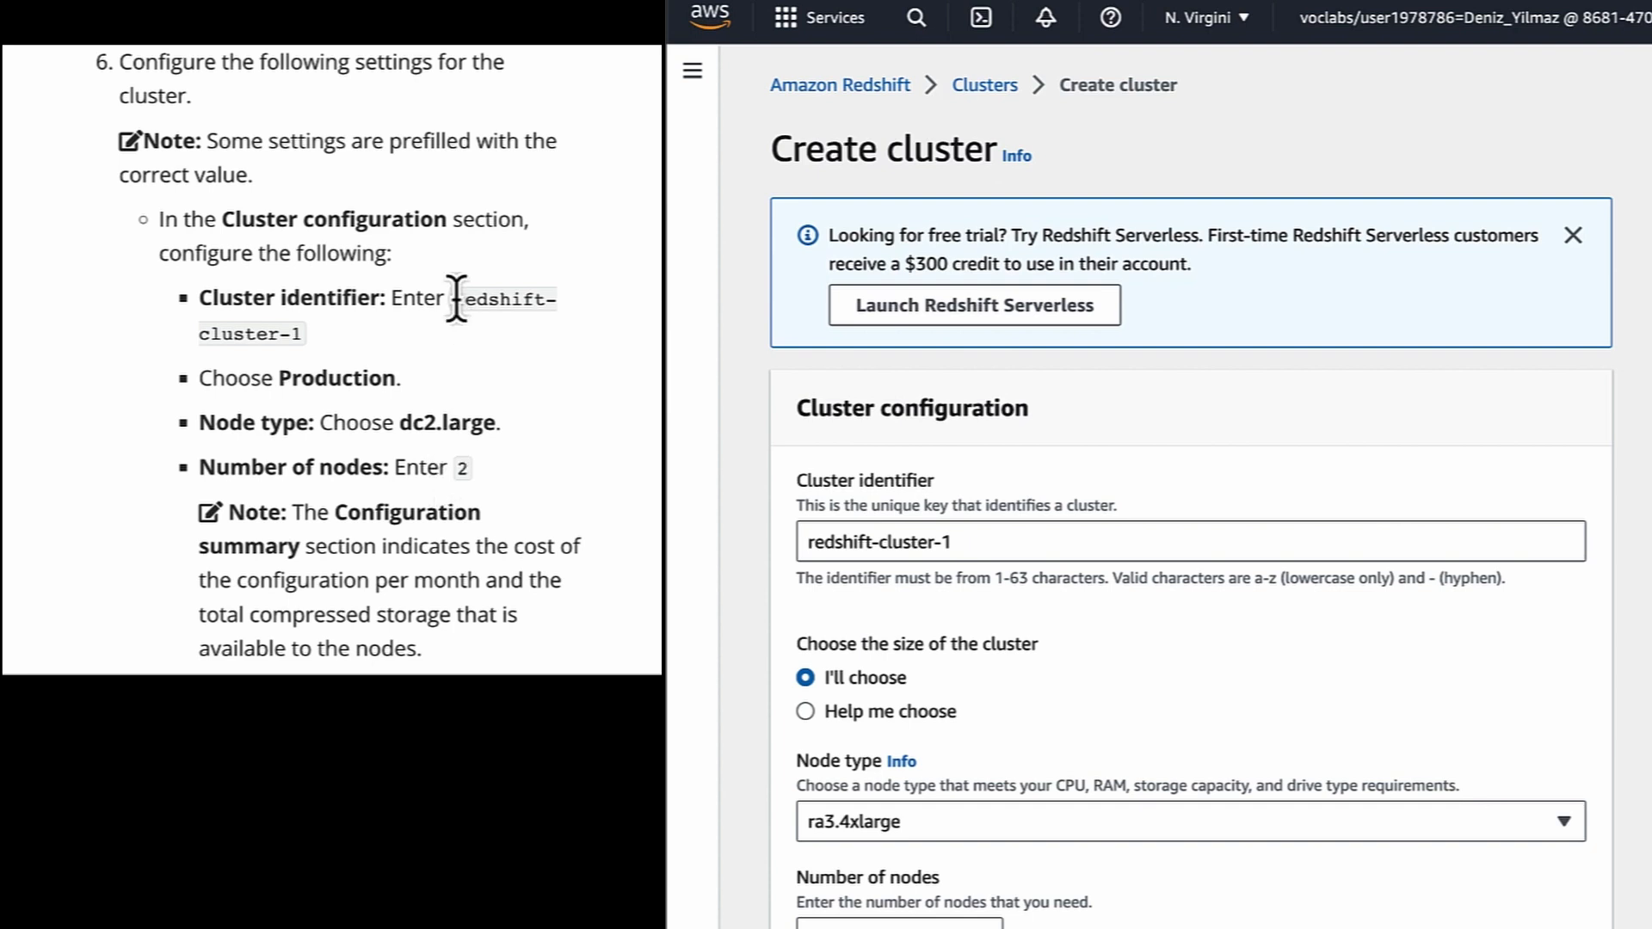
left_click_drag(457, 298, 320, 318)
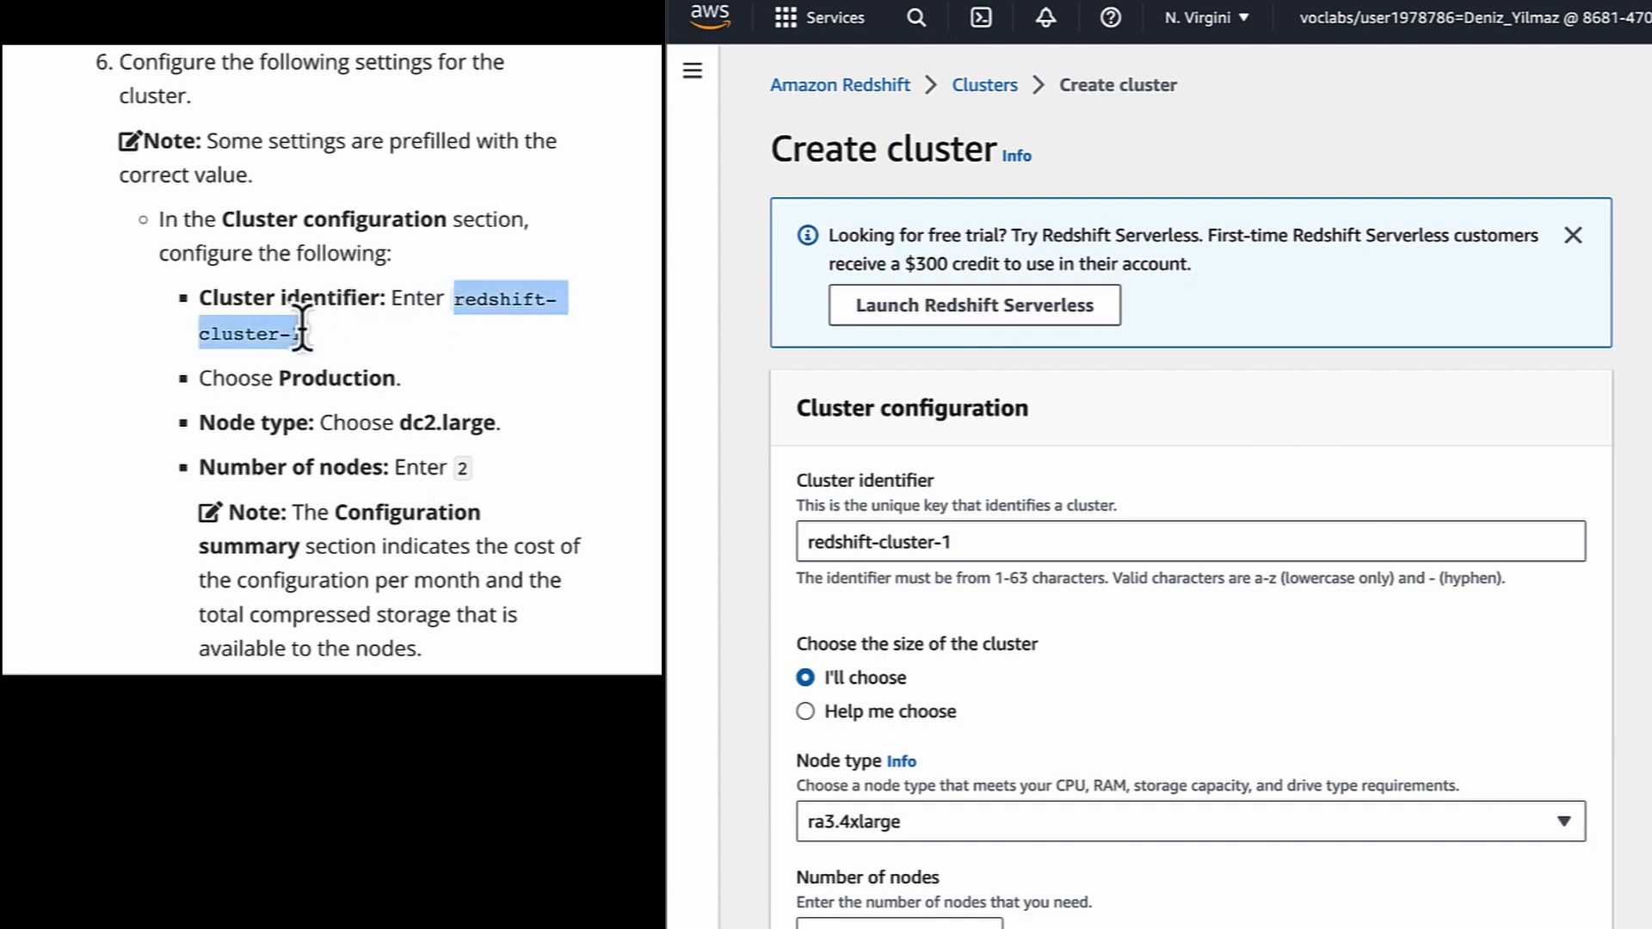
left_click(967, 544)
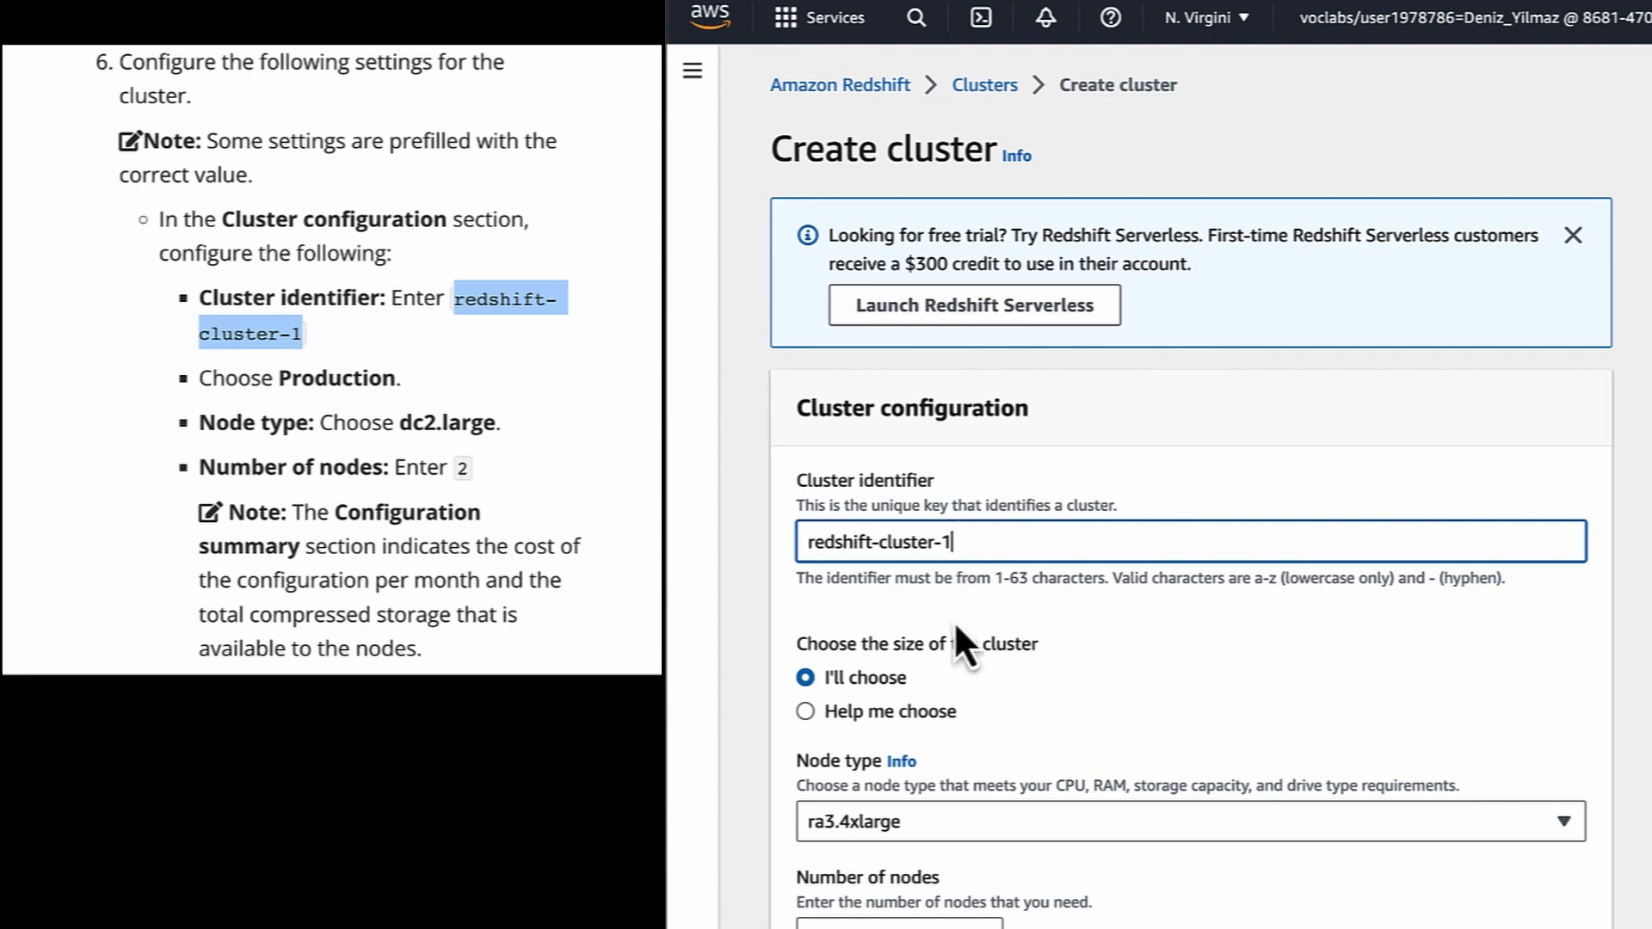
scroll(955, 627, "down", 2)
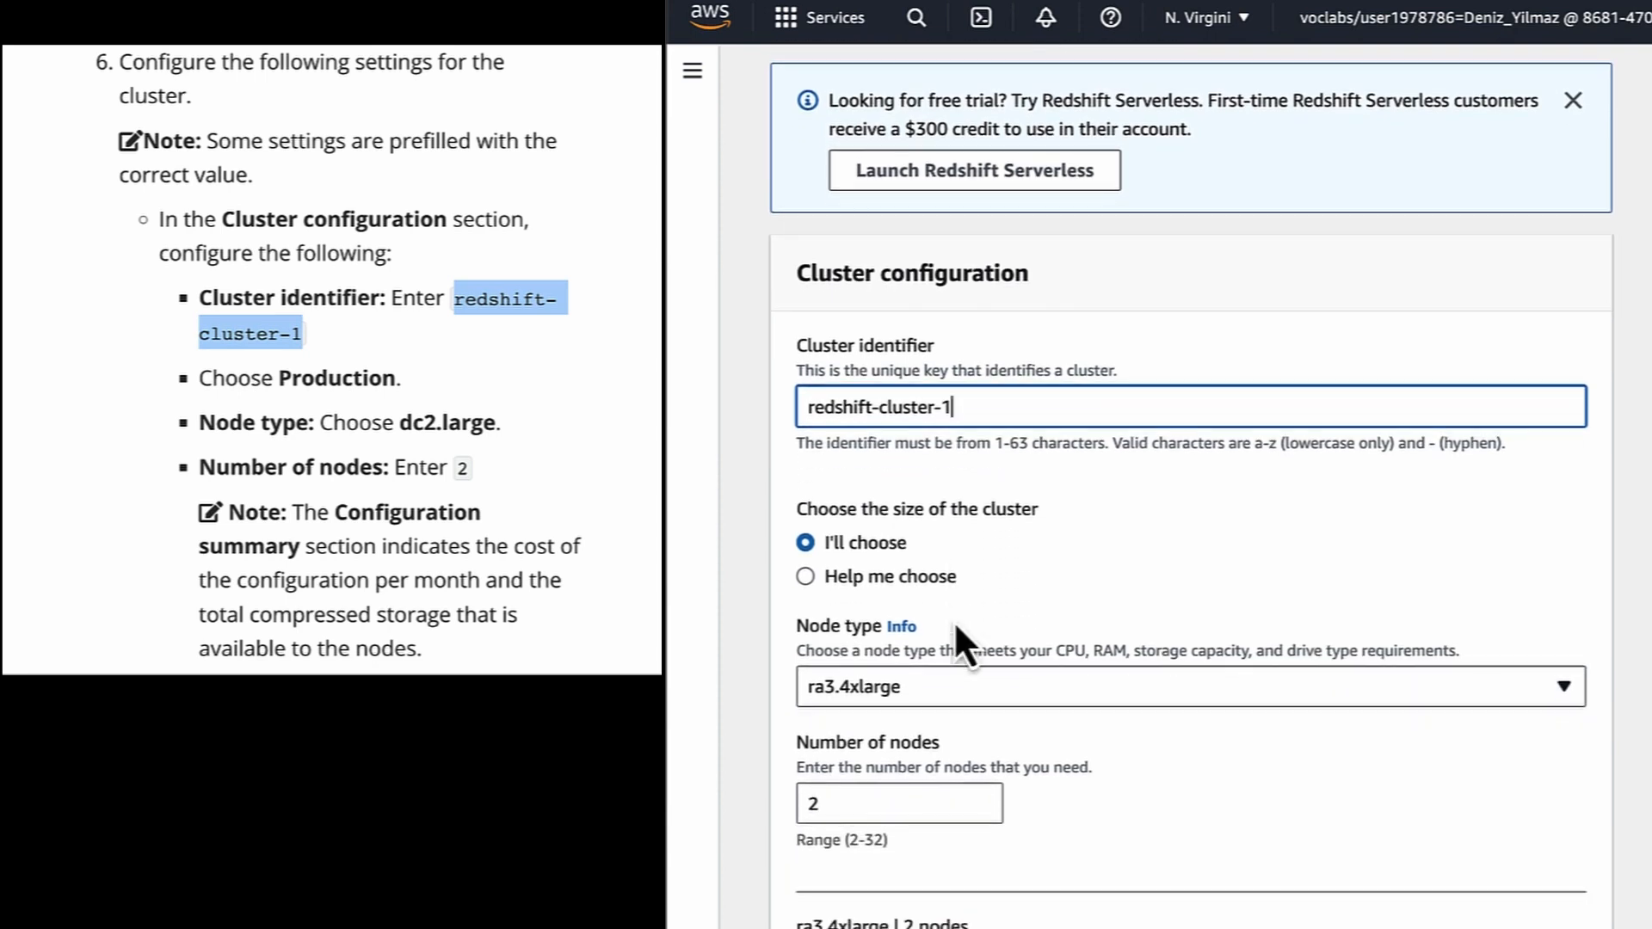
scroll(957, 641, "down", 2)
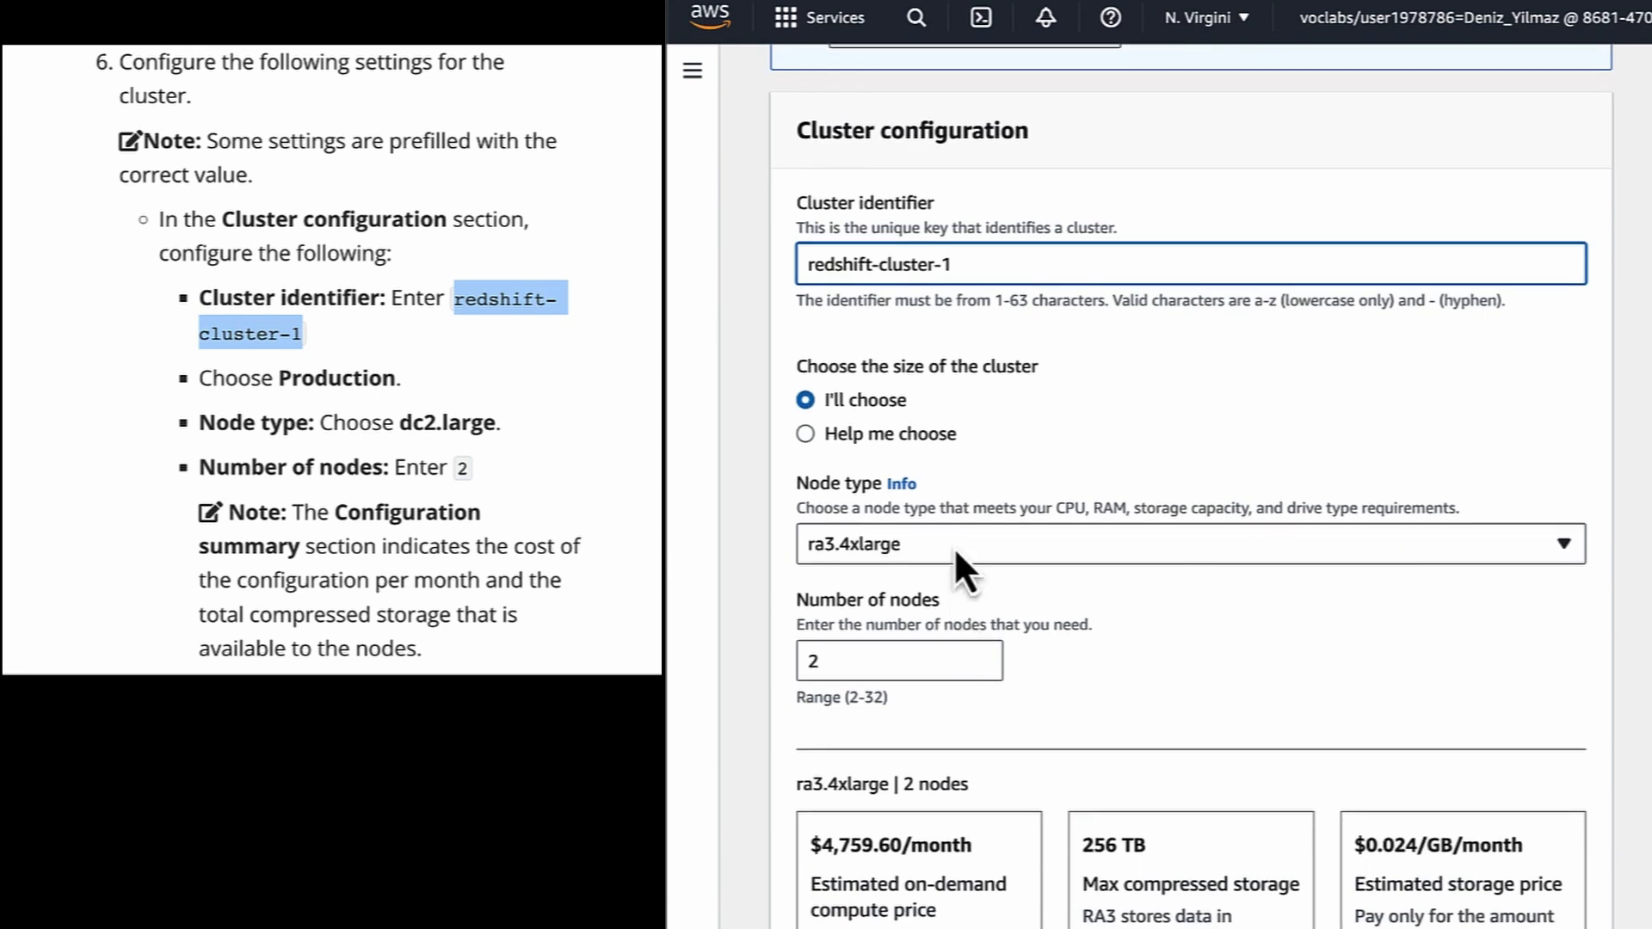
left_click(955, 552)
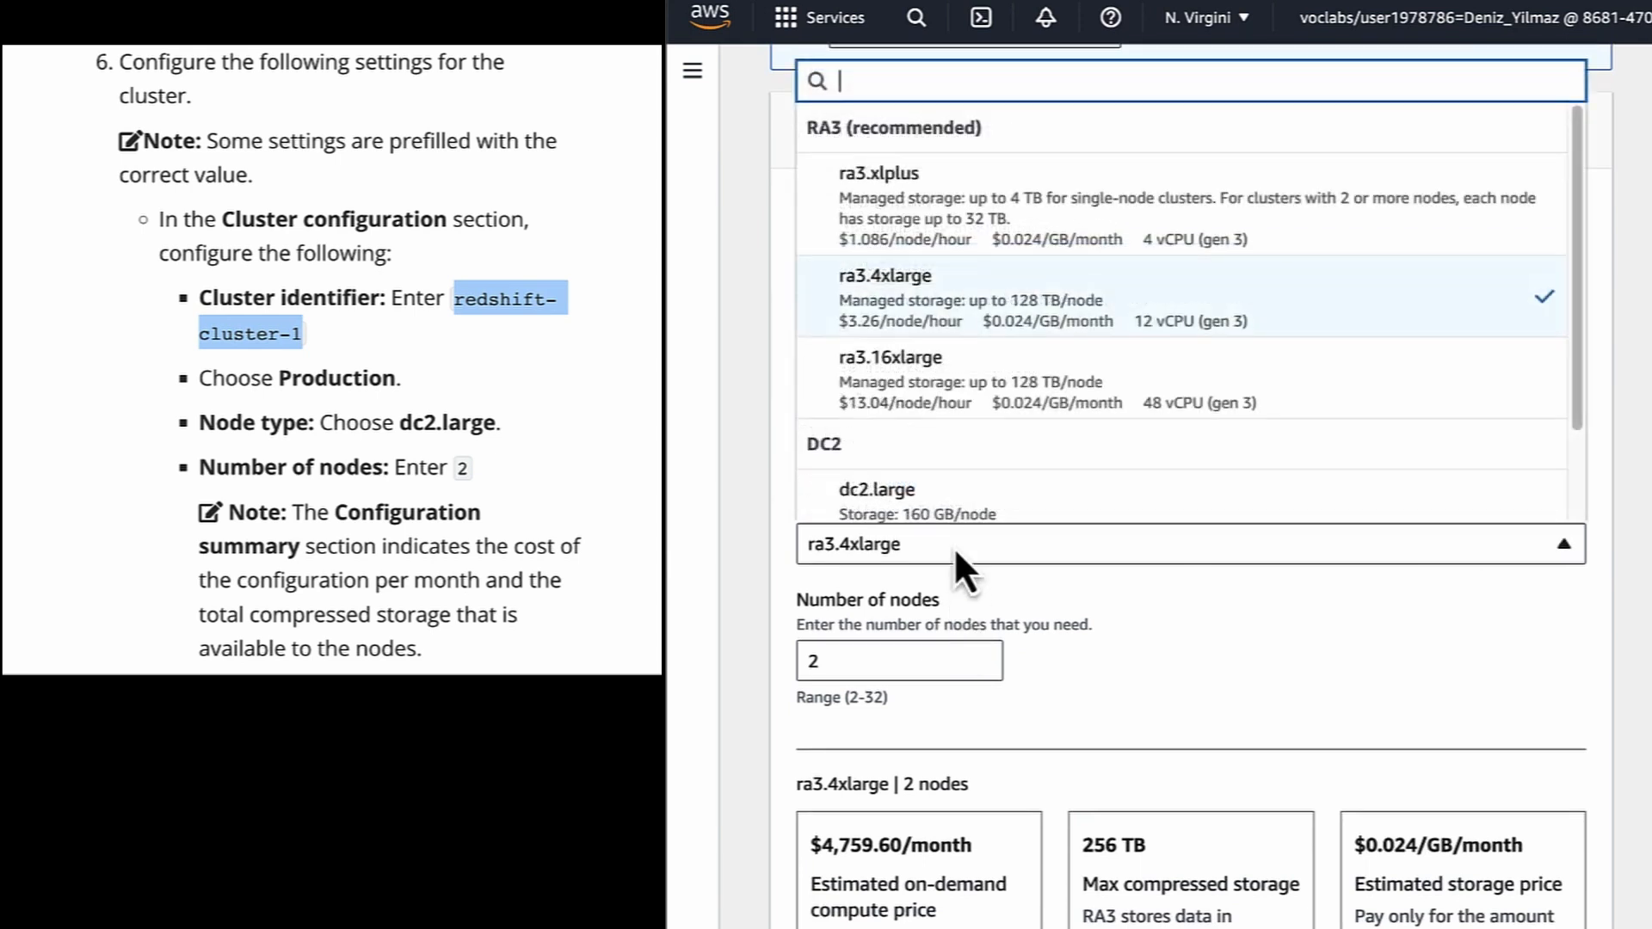
scroll(952, 431, "down", 1)
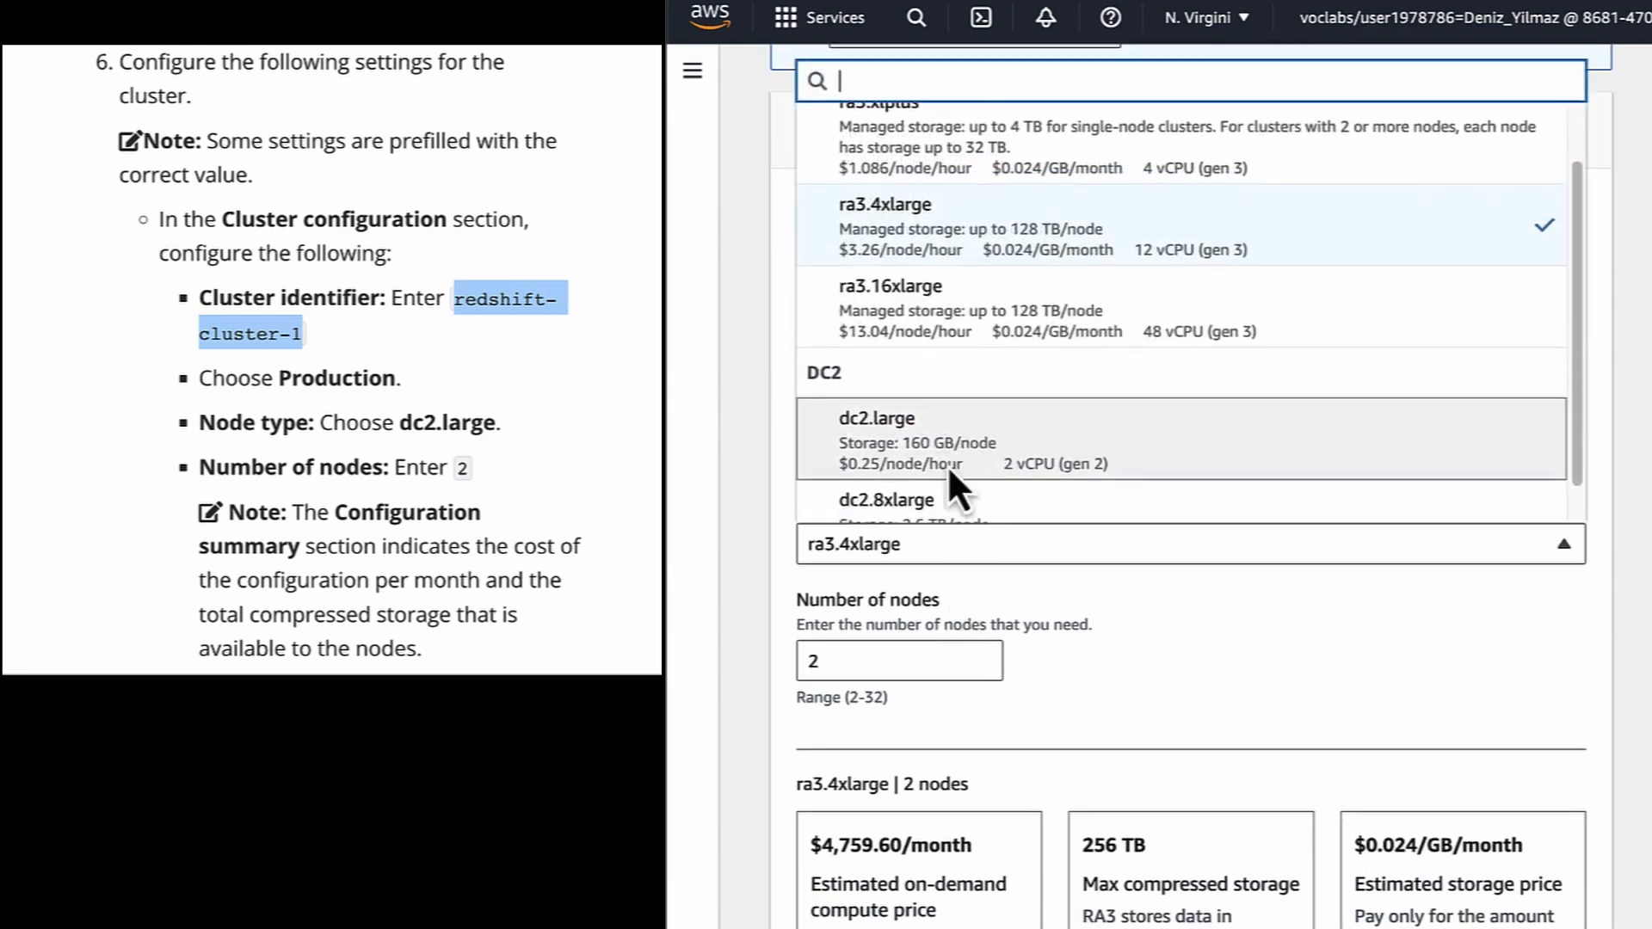
left_click(949, 466)
scroll(948, 465, "down", 2)
scroll(384, 550, "down", 6)
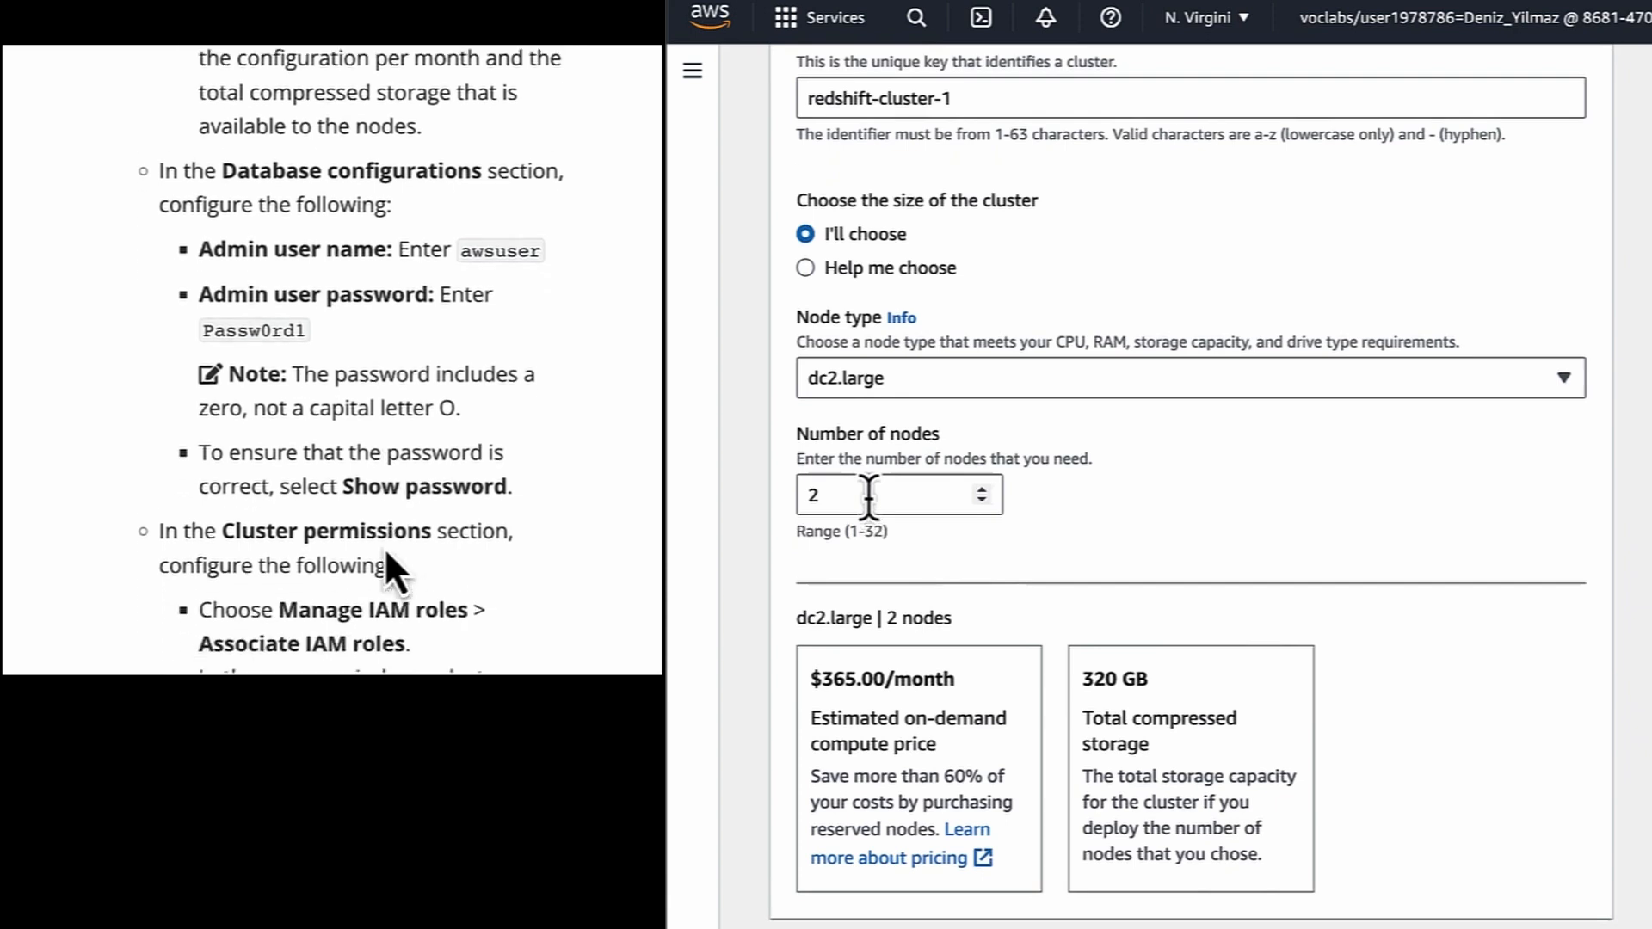
Fill in the admin user password from the lab instructions in the database configurations, and make the password visible
scroll(867, 727, "down", 2)
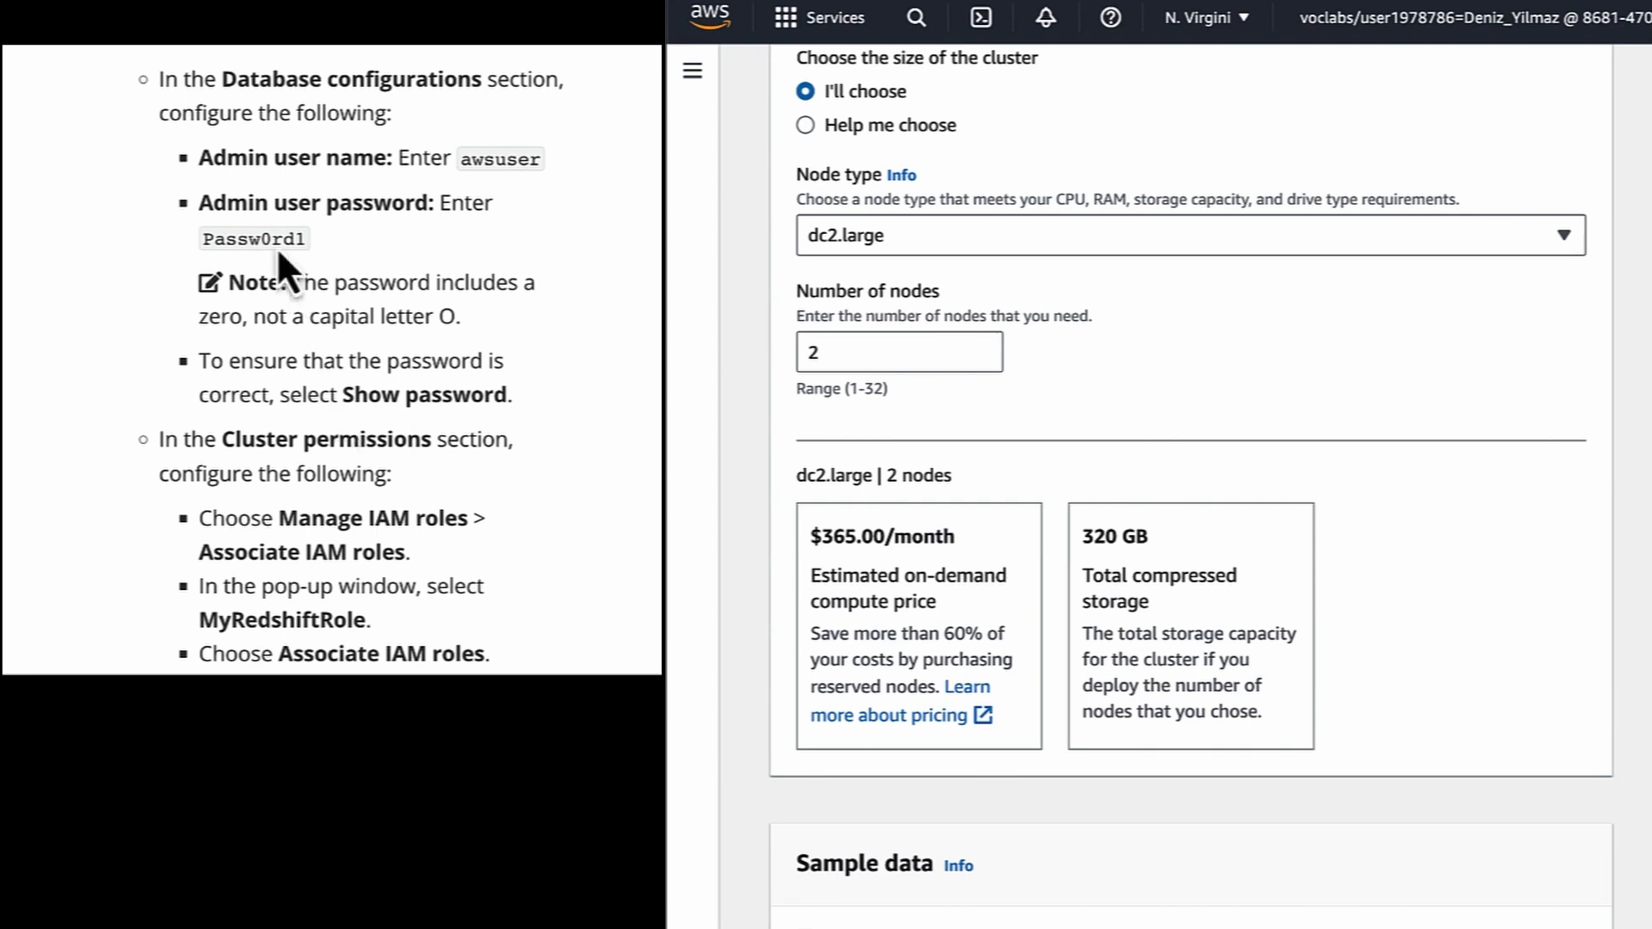
left_click_drag(308, 236, 202, 239)
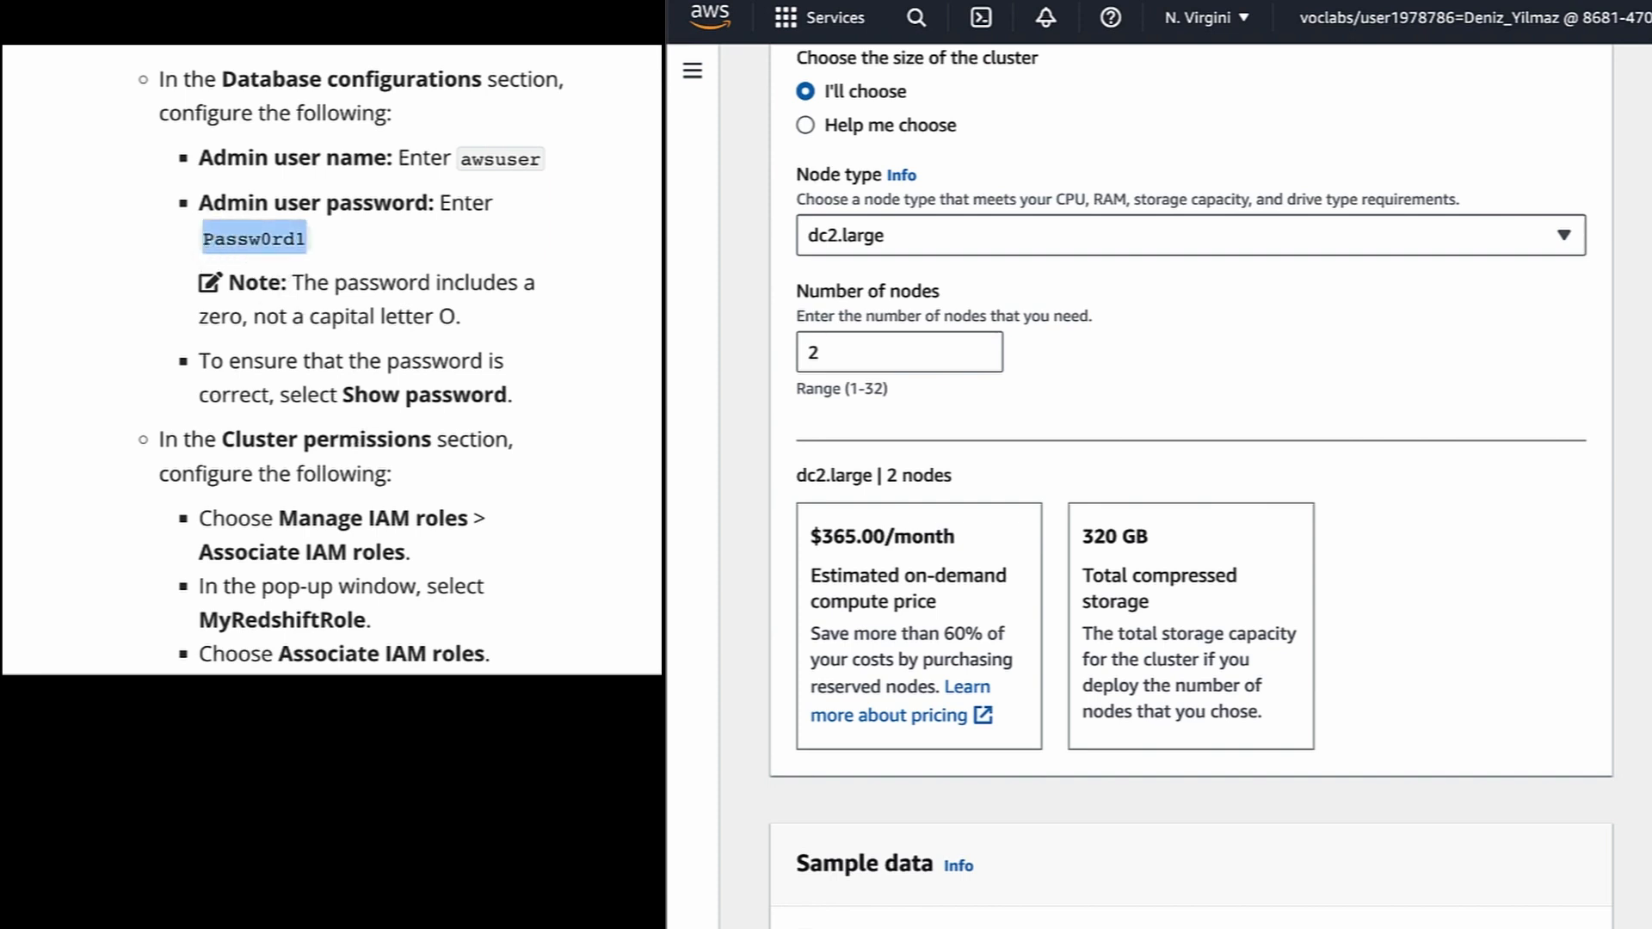
scroll(940, 731, "down", 5)
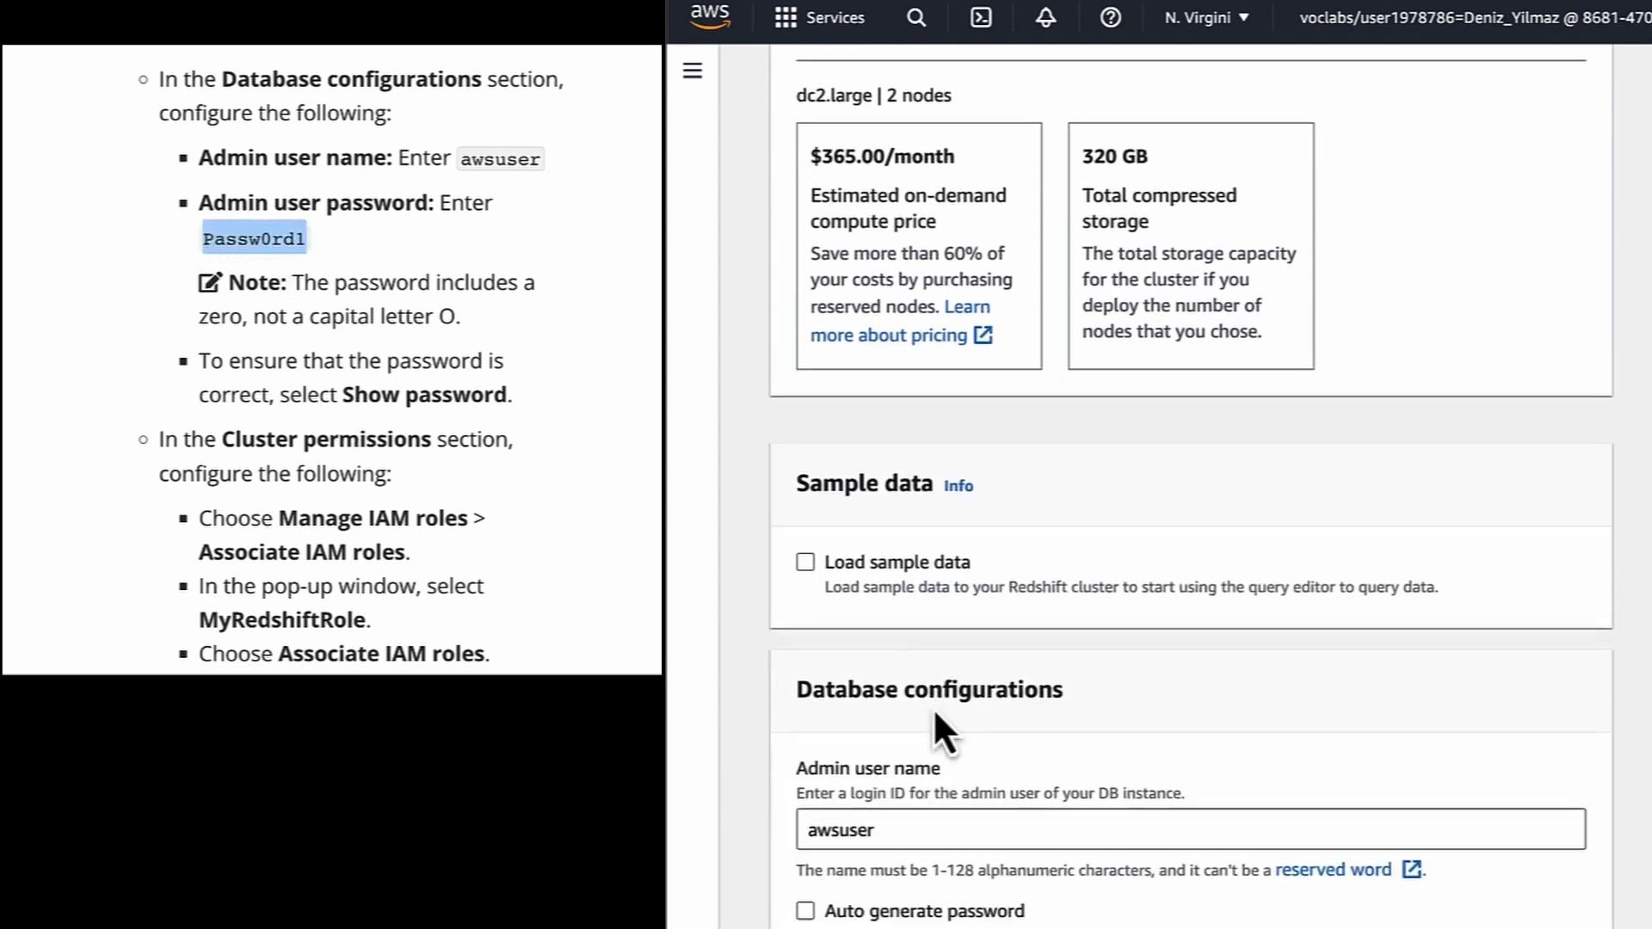
scroll(933, 707, "down", 1)
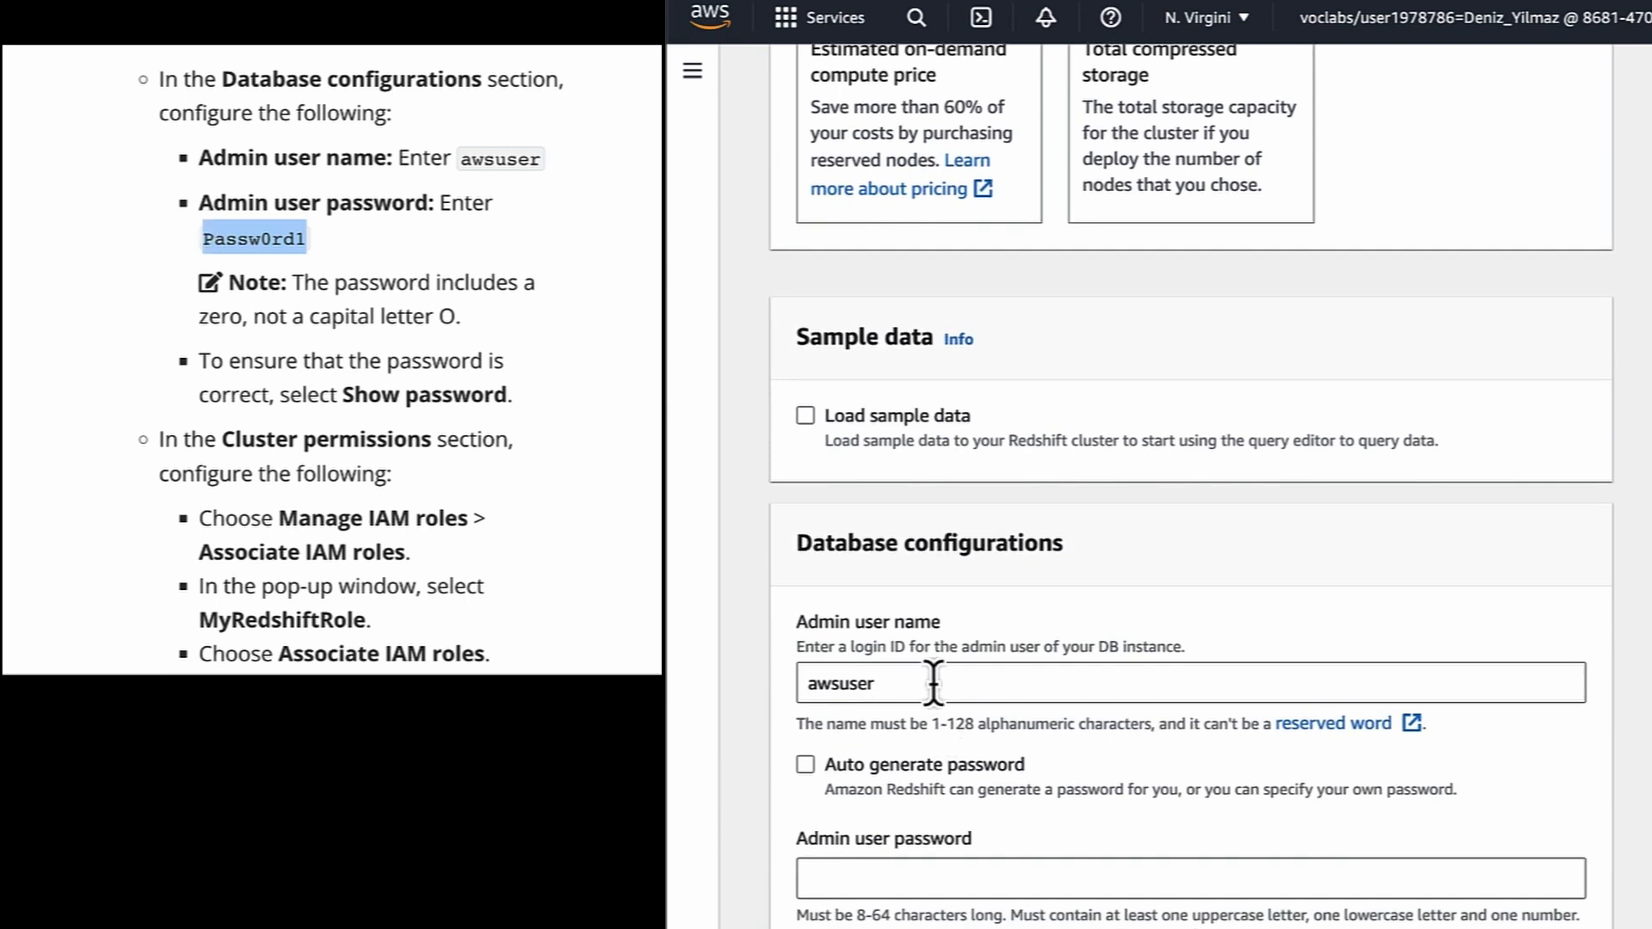
scroll(934, 689, "down", 2)
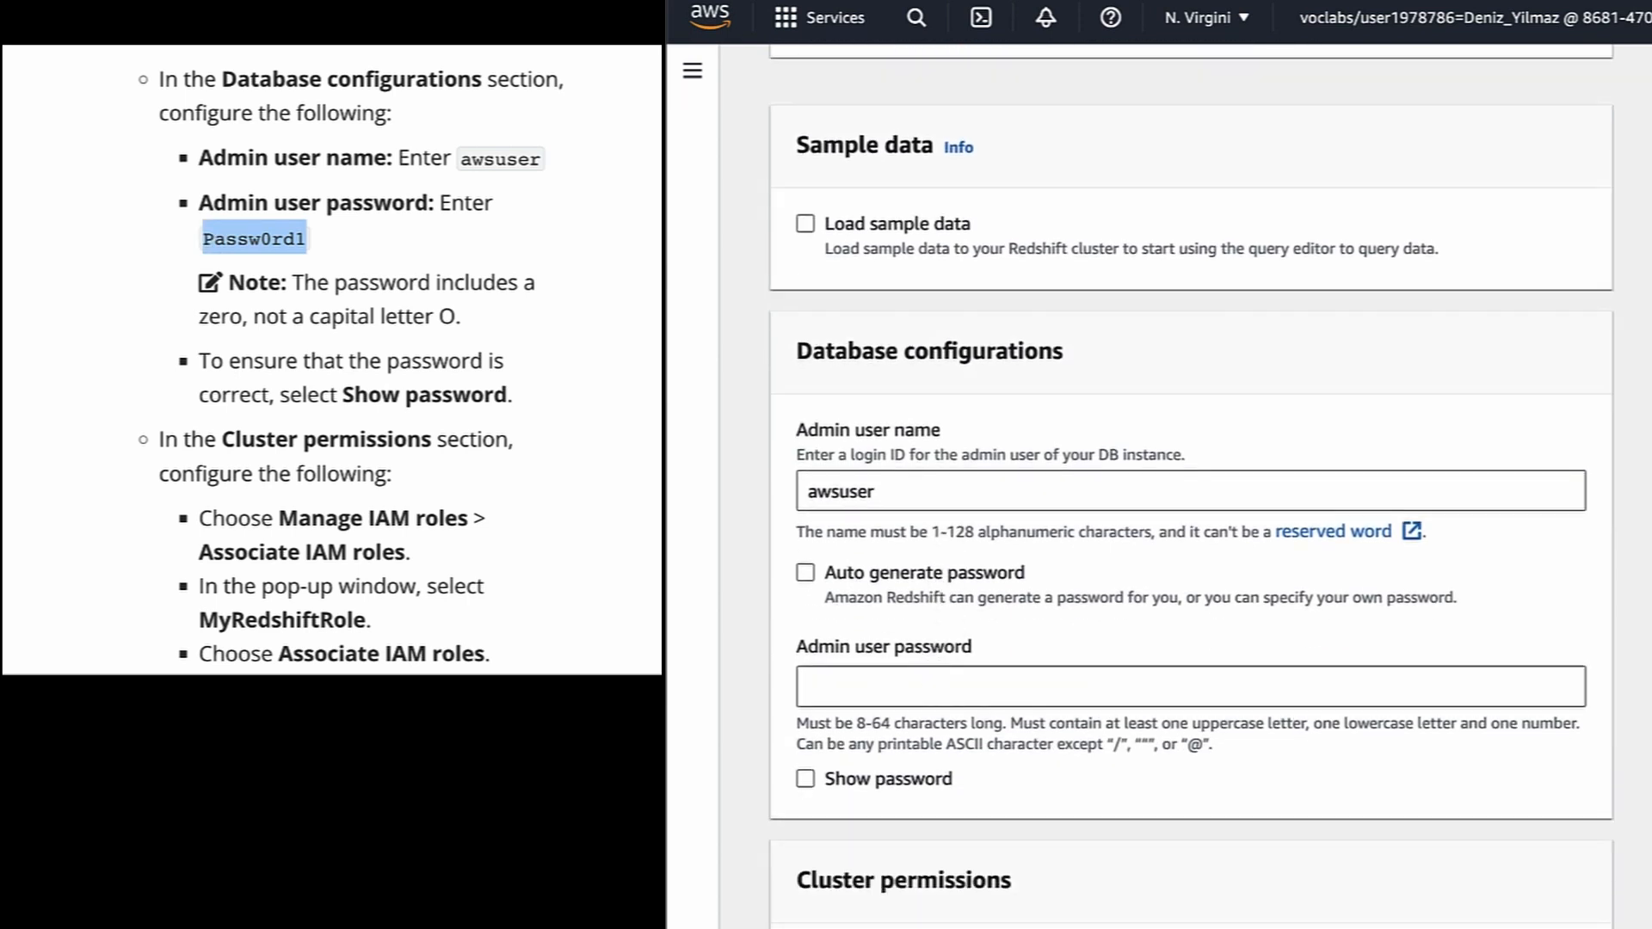
left_click(869, 688)
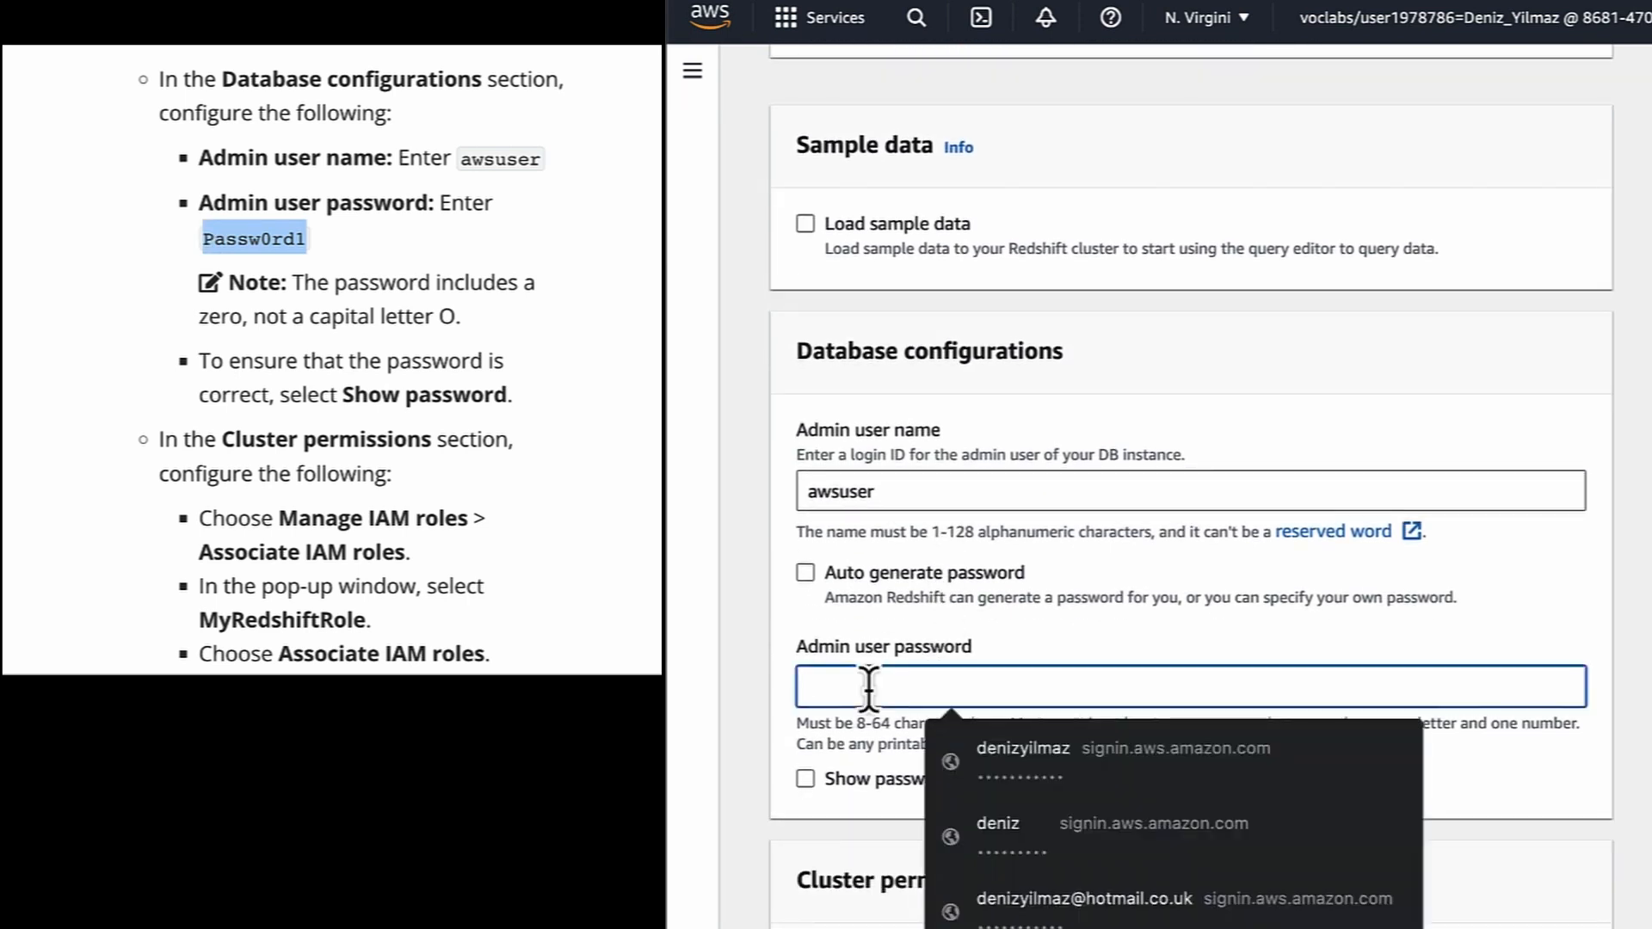
key("ctrl+v")
left_click(805, 779)
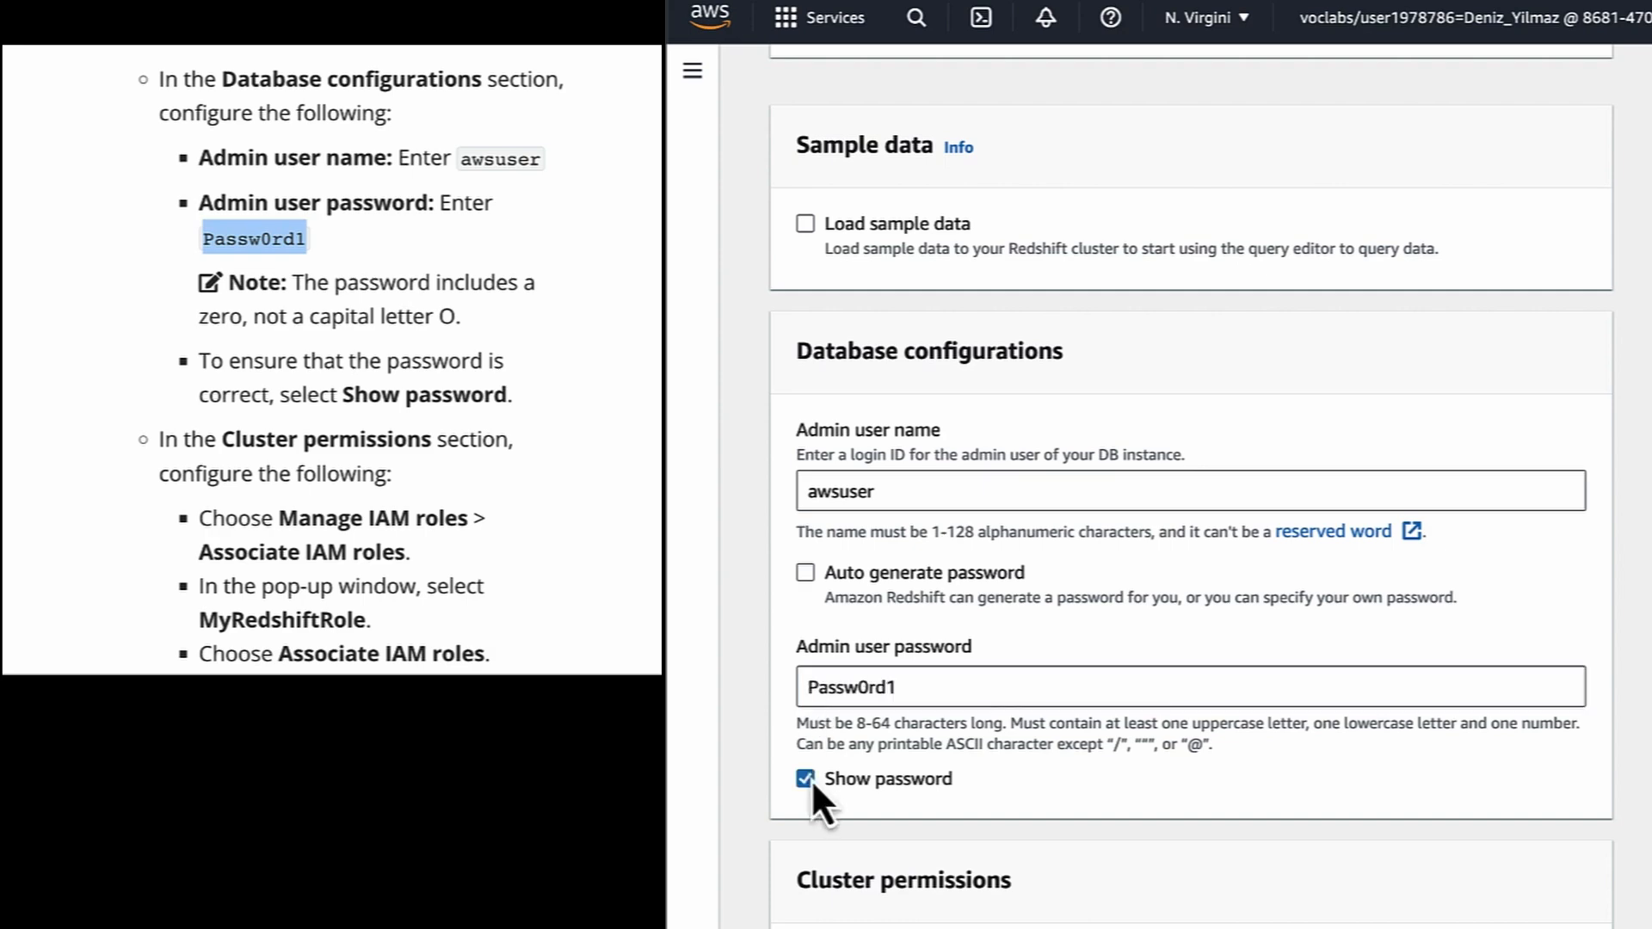
Associate the existing IAM role MyRedshiftRole with the cluster in the cluster permissions
scroll(417, 508, "down", 4)
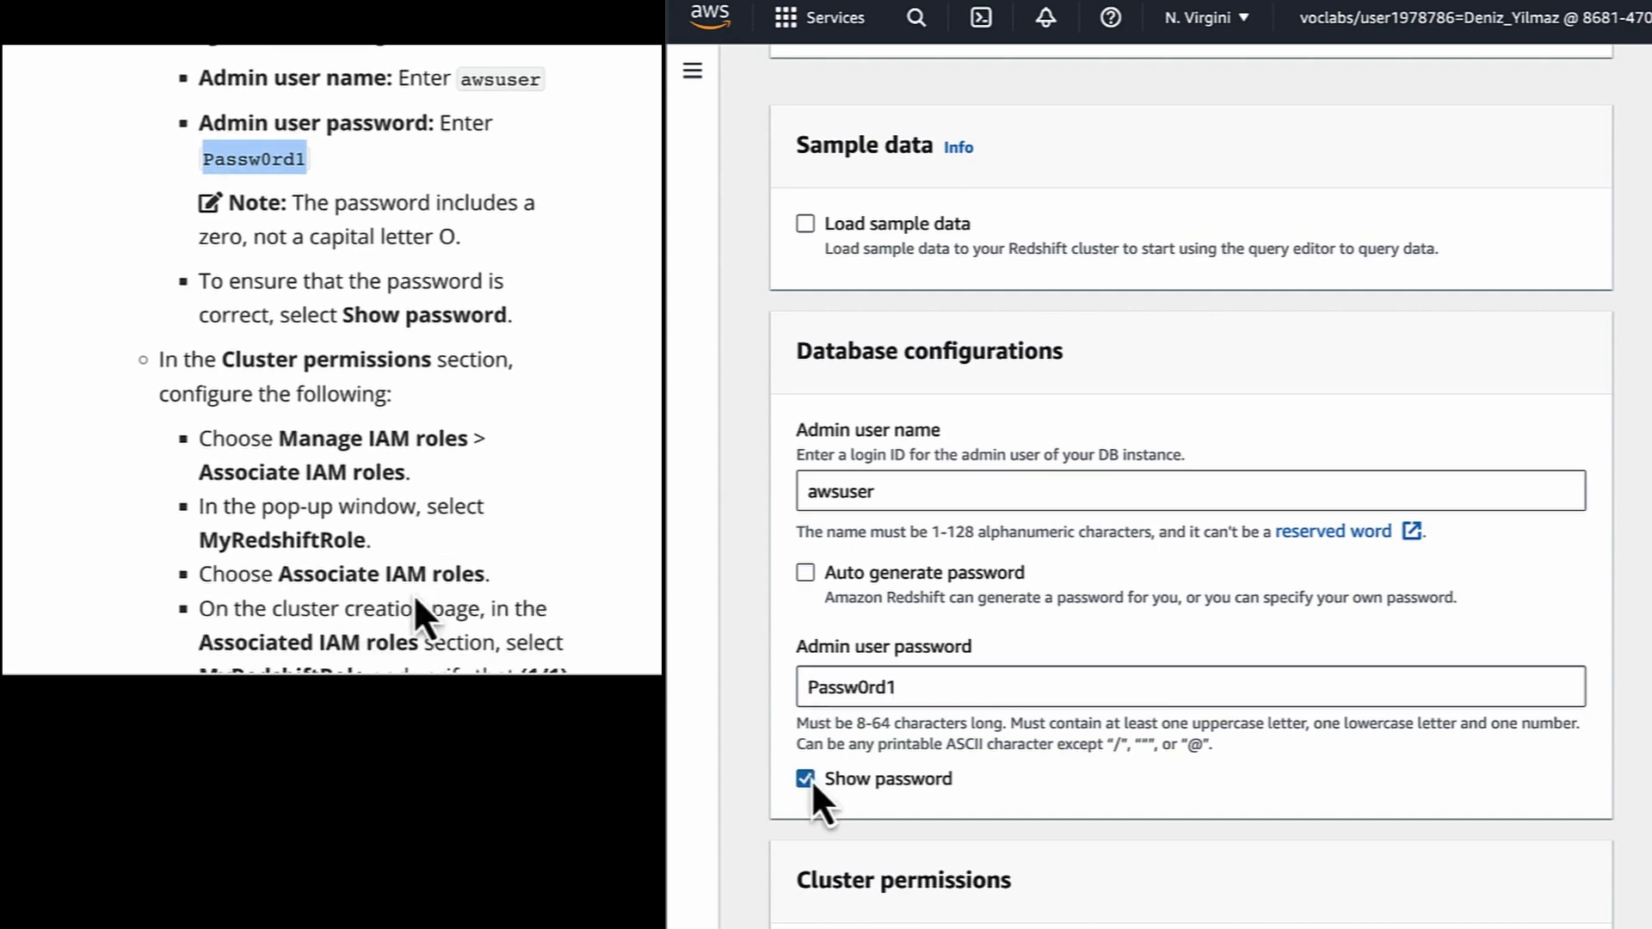
scroll(971, 794, "down", 4)
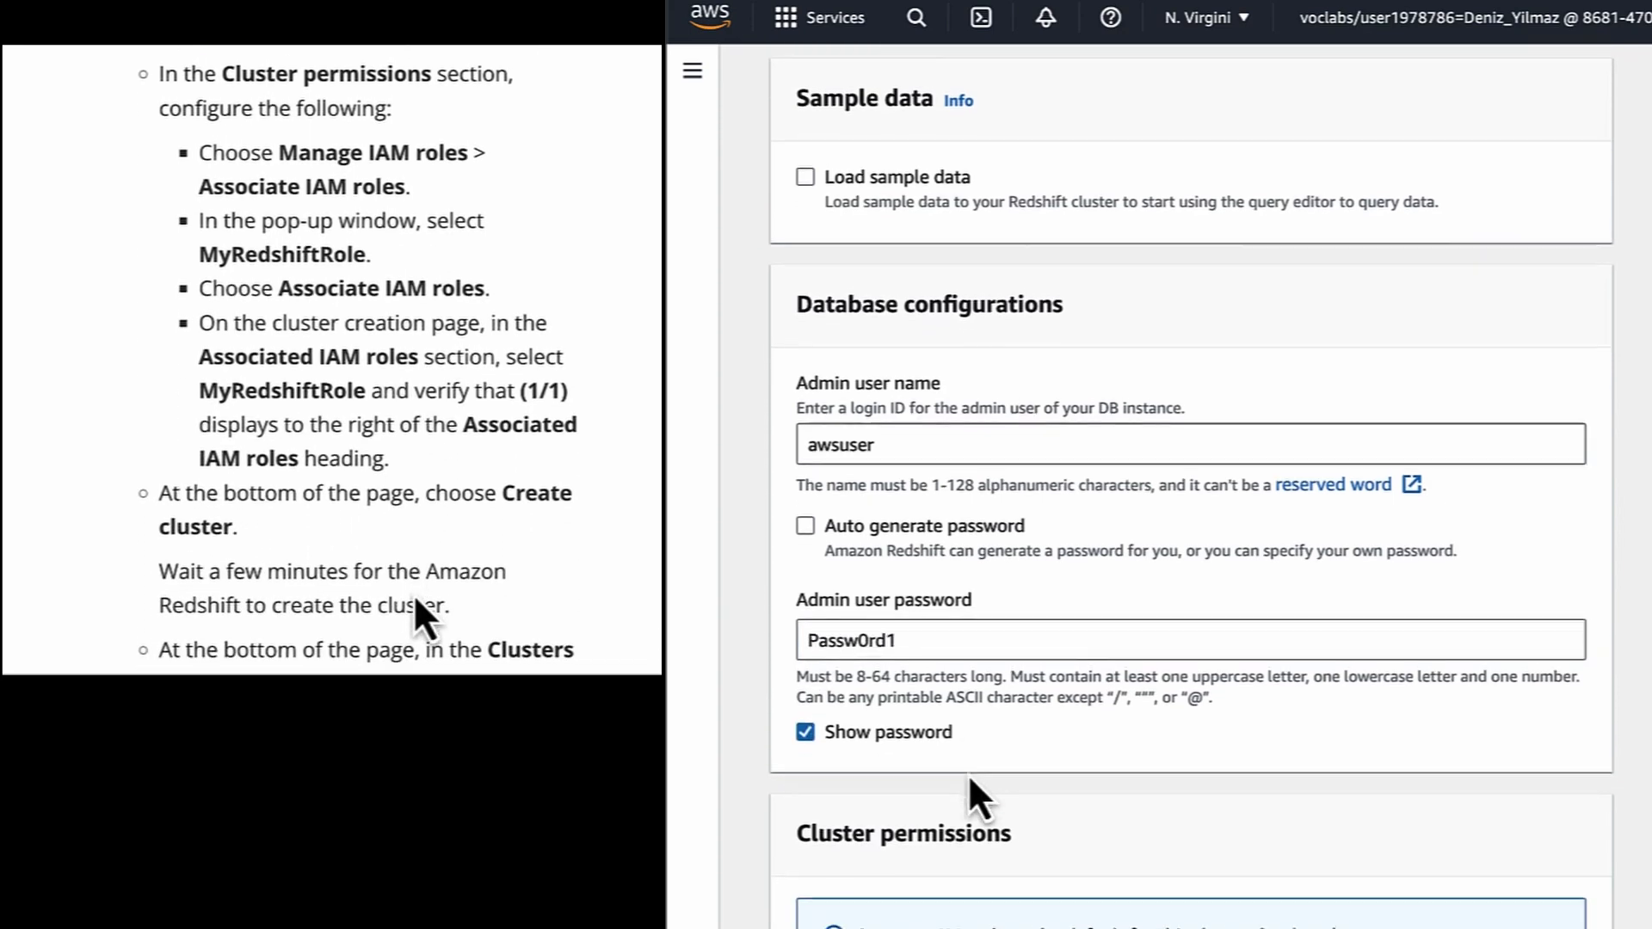
scroll(970, 781, "down", 5)
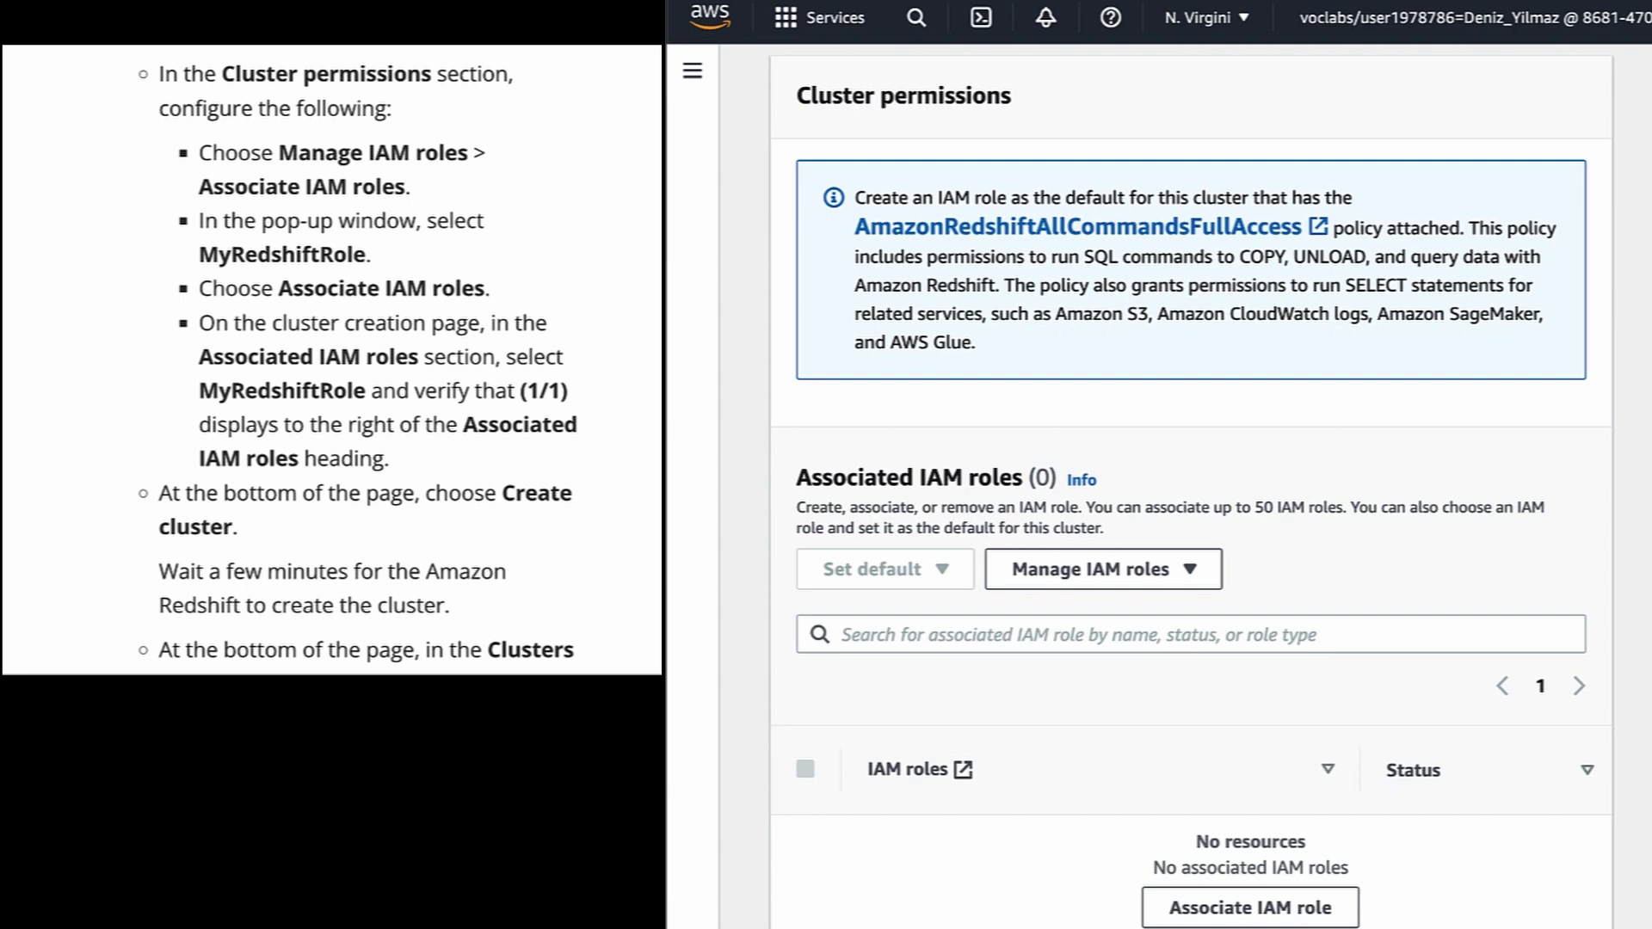
left_click(1061, 575)
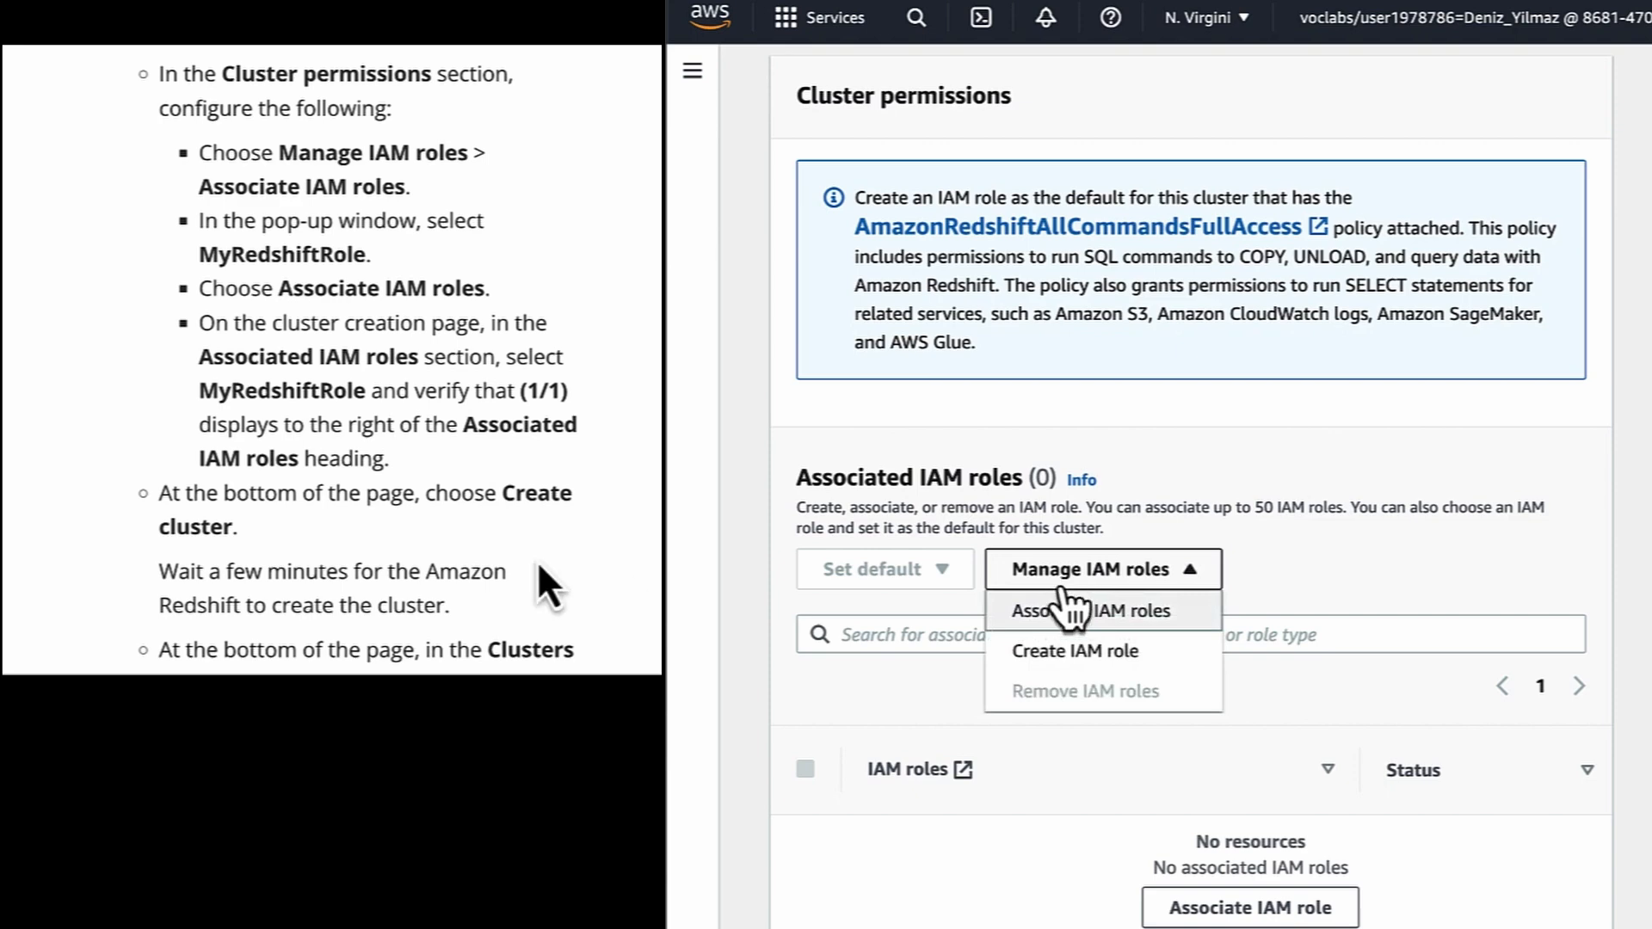
left_click(1056, 611)
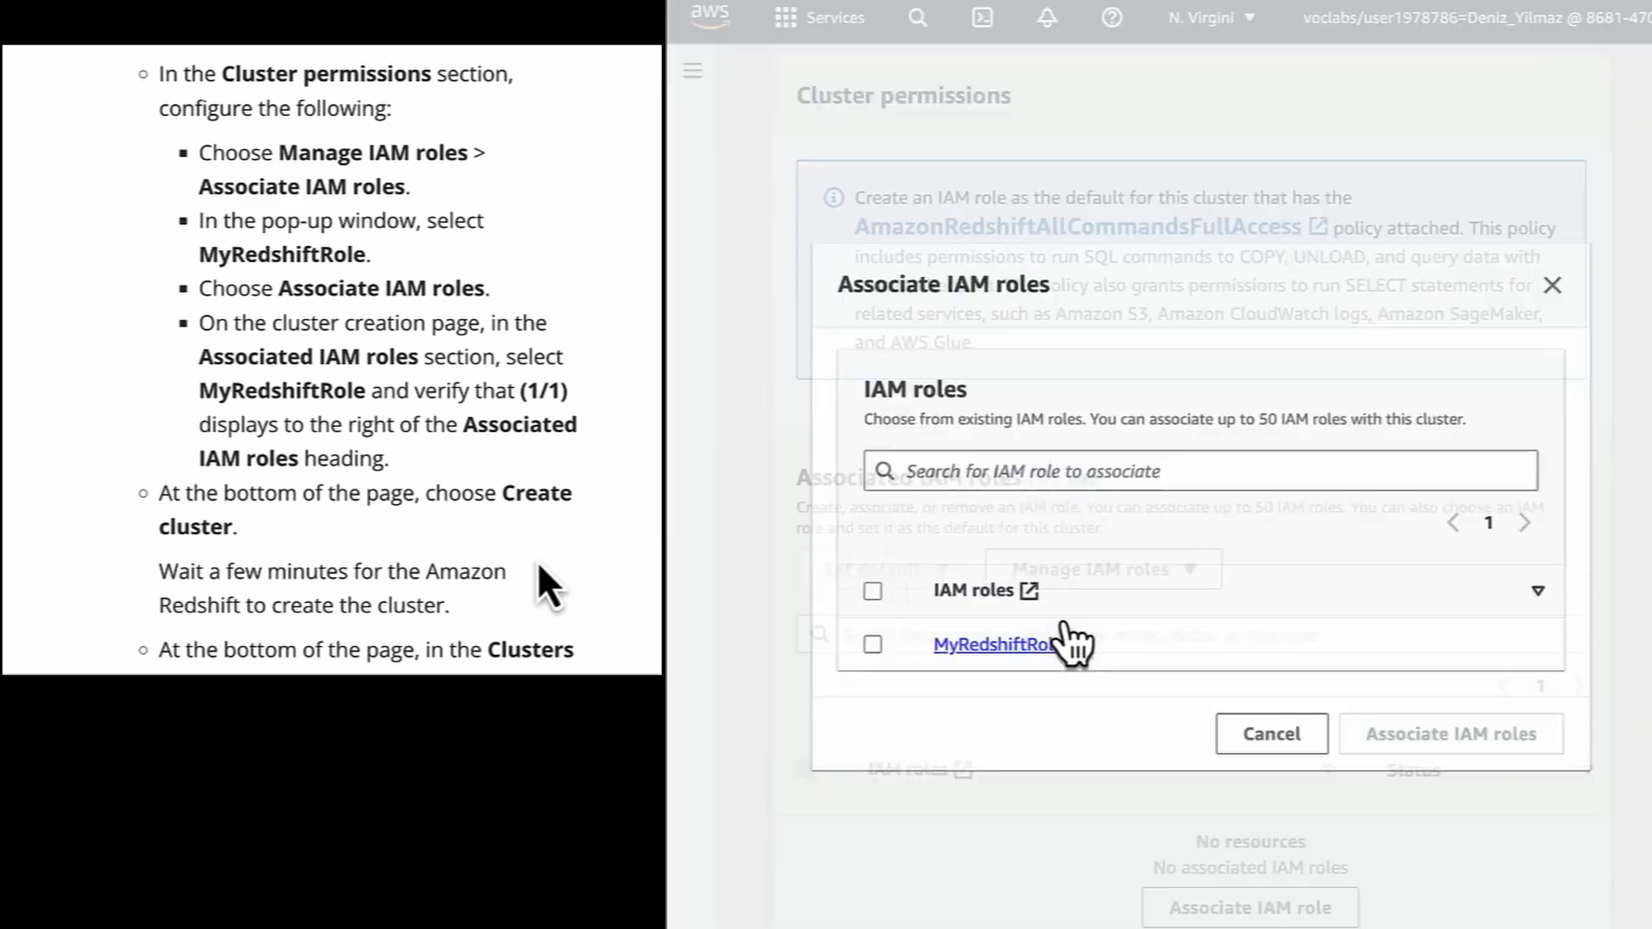
left_click(873, 642)
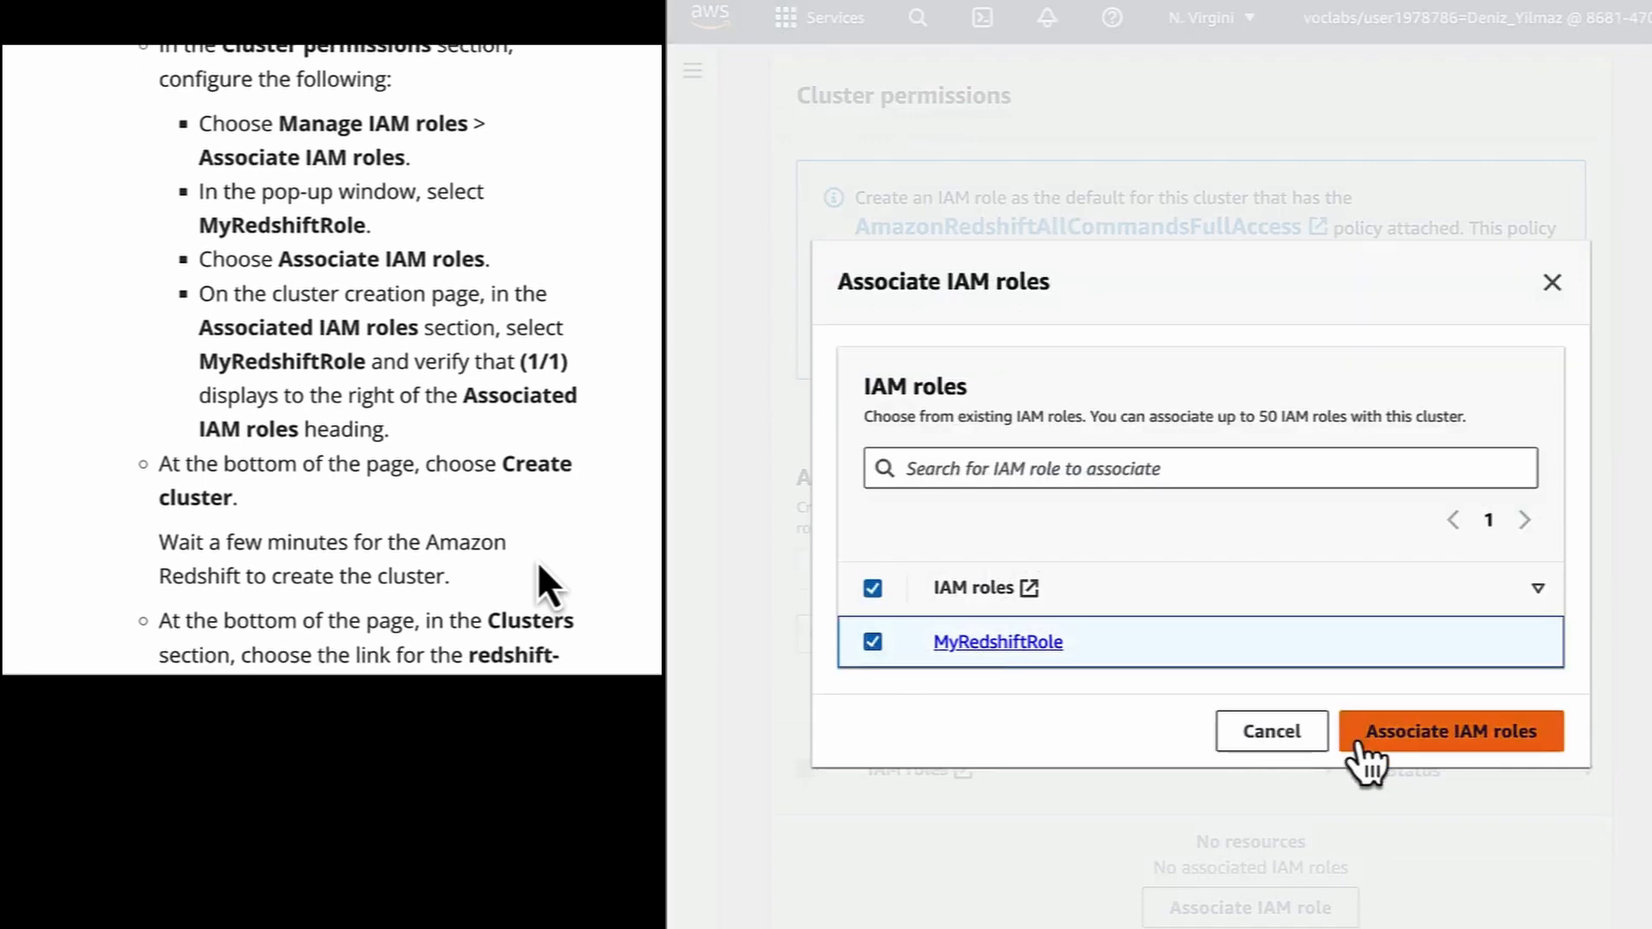
left_click(1405, 742)
Create the cluster, keeping the default additional configurations
scroll(539, 565, "down", 3)
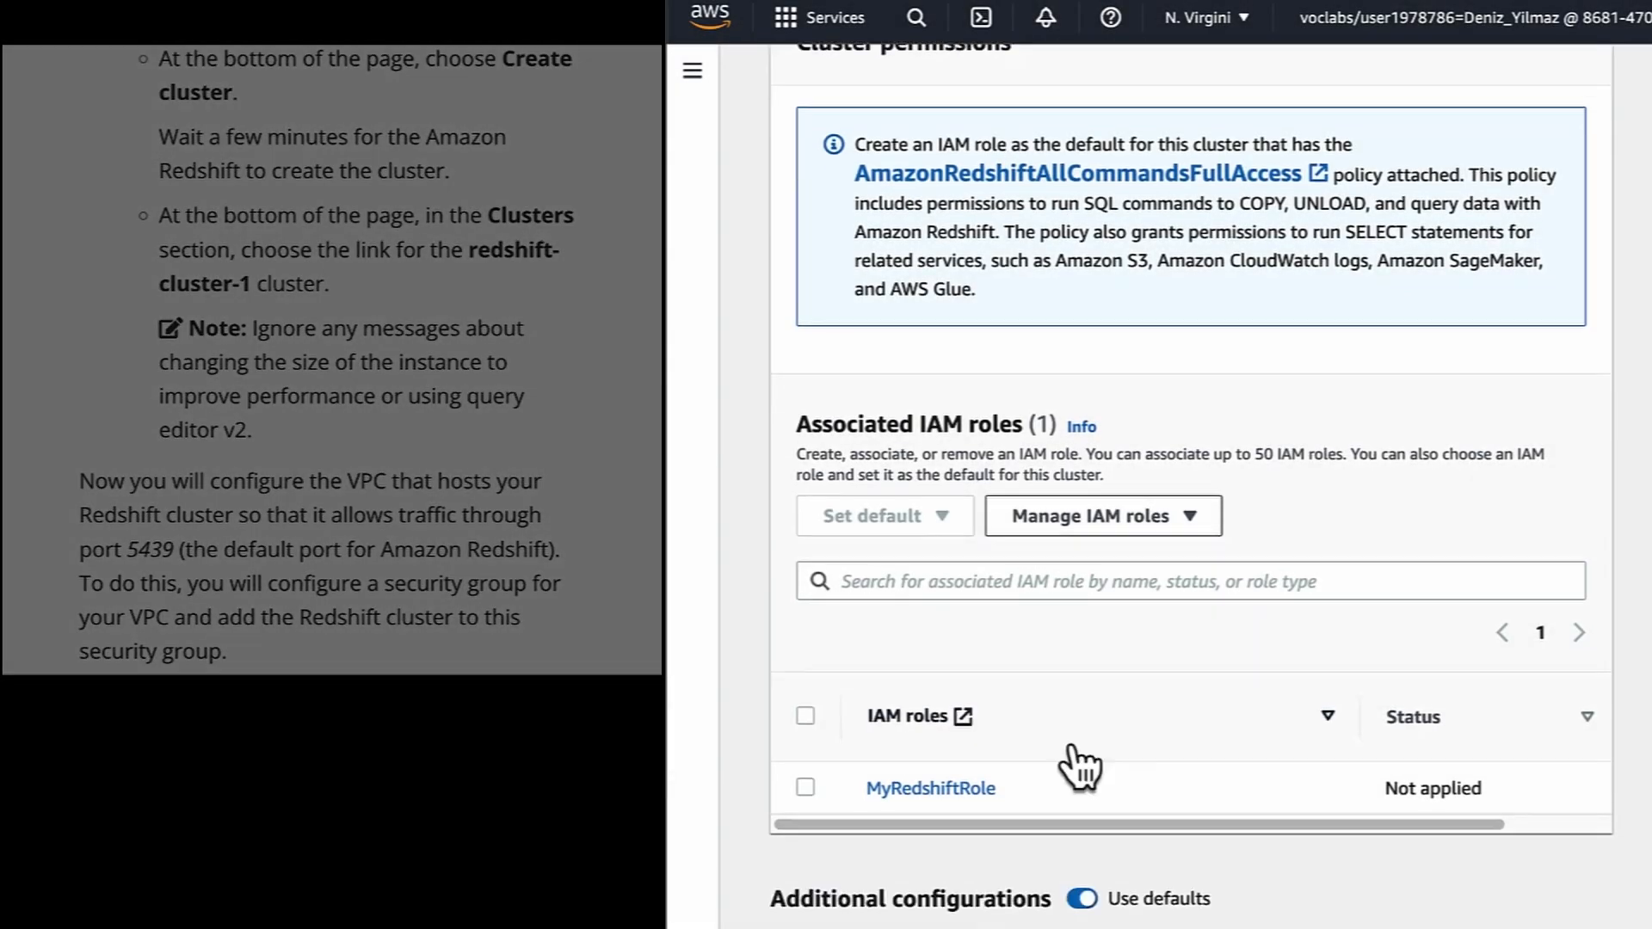
scroll(1076, 764, "down", 2)
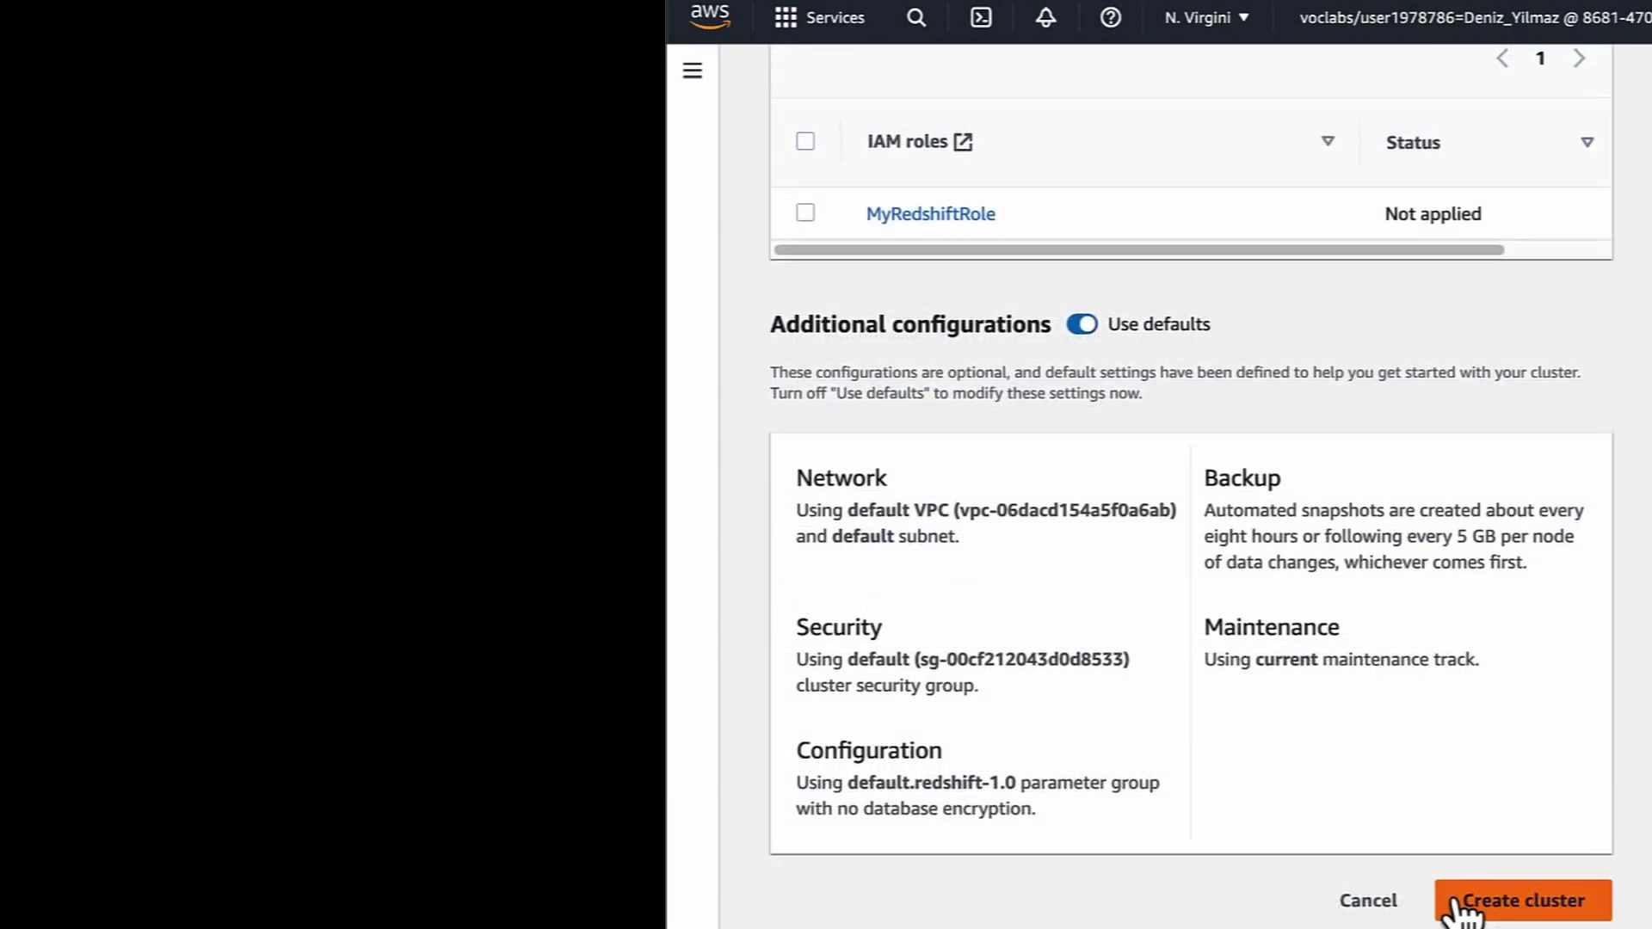
left_click(1467, 901)
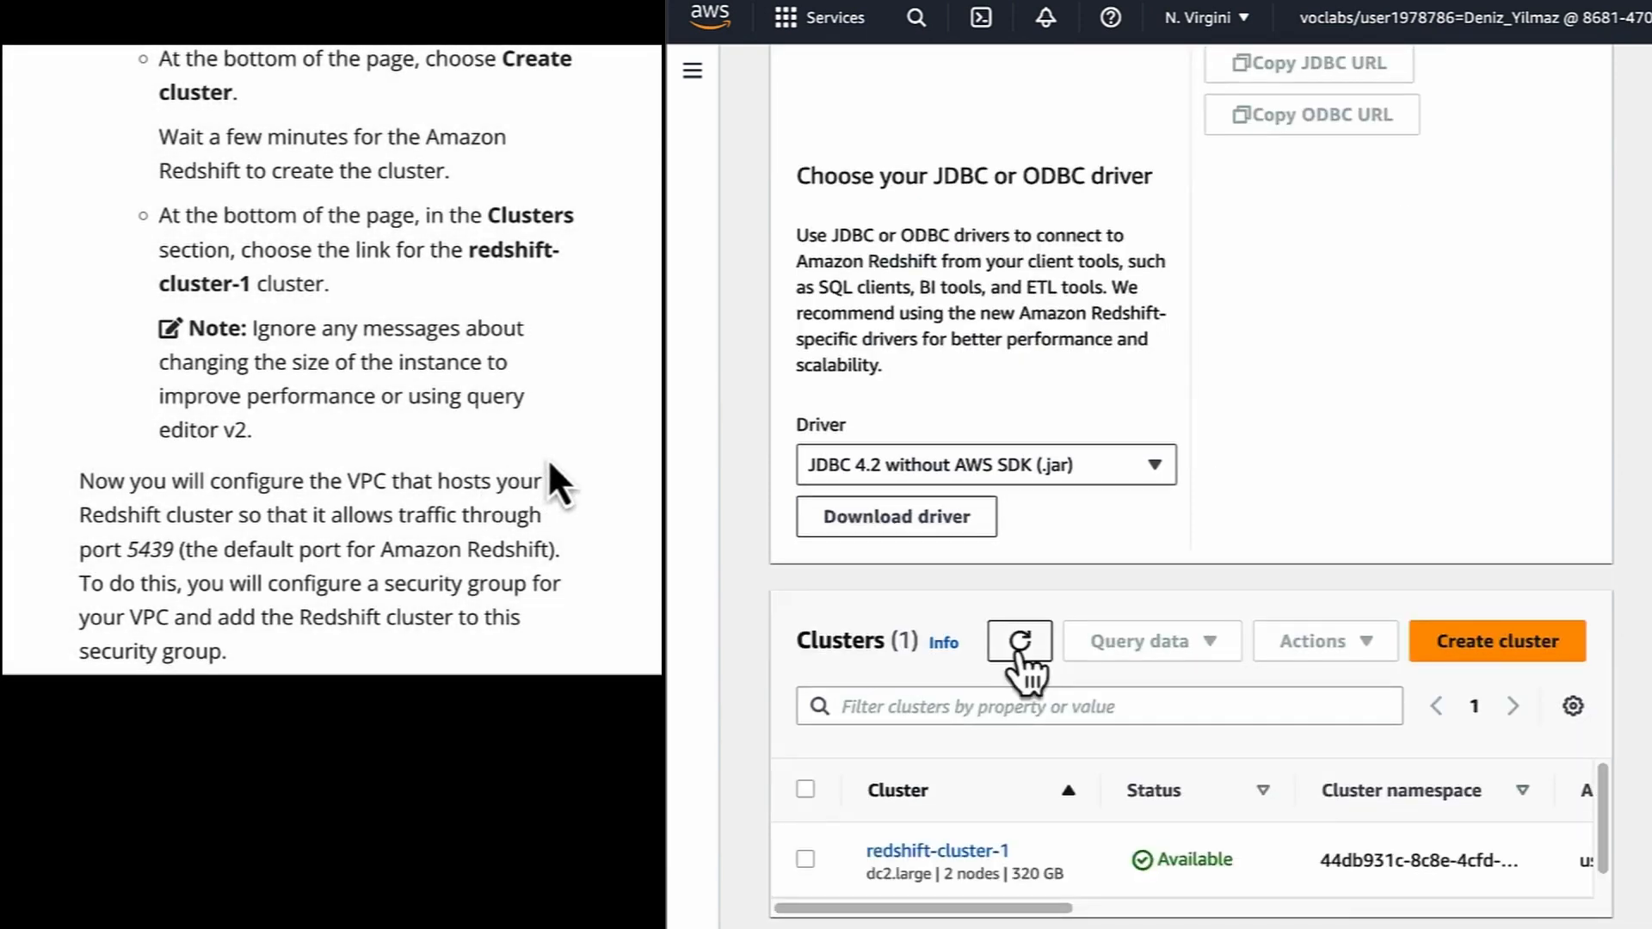
Read the lab instructions on configuring the VPC for Redshift access through port 5439, down to the security group task
scroll(549, 464, "down", 2)
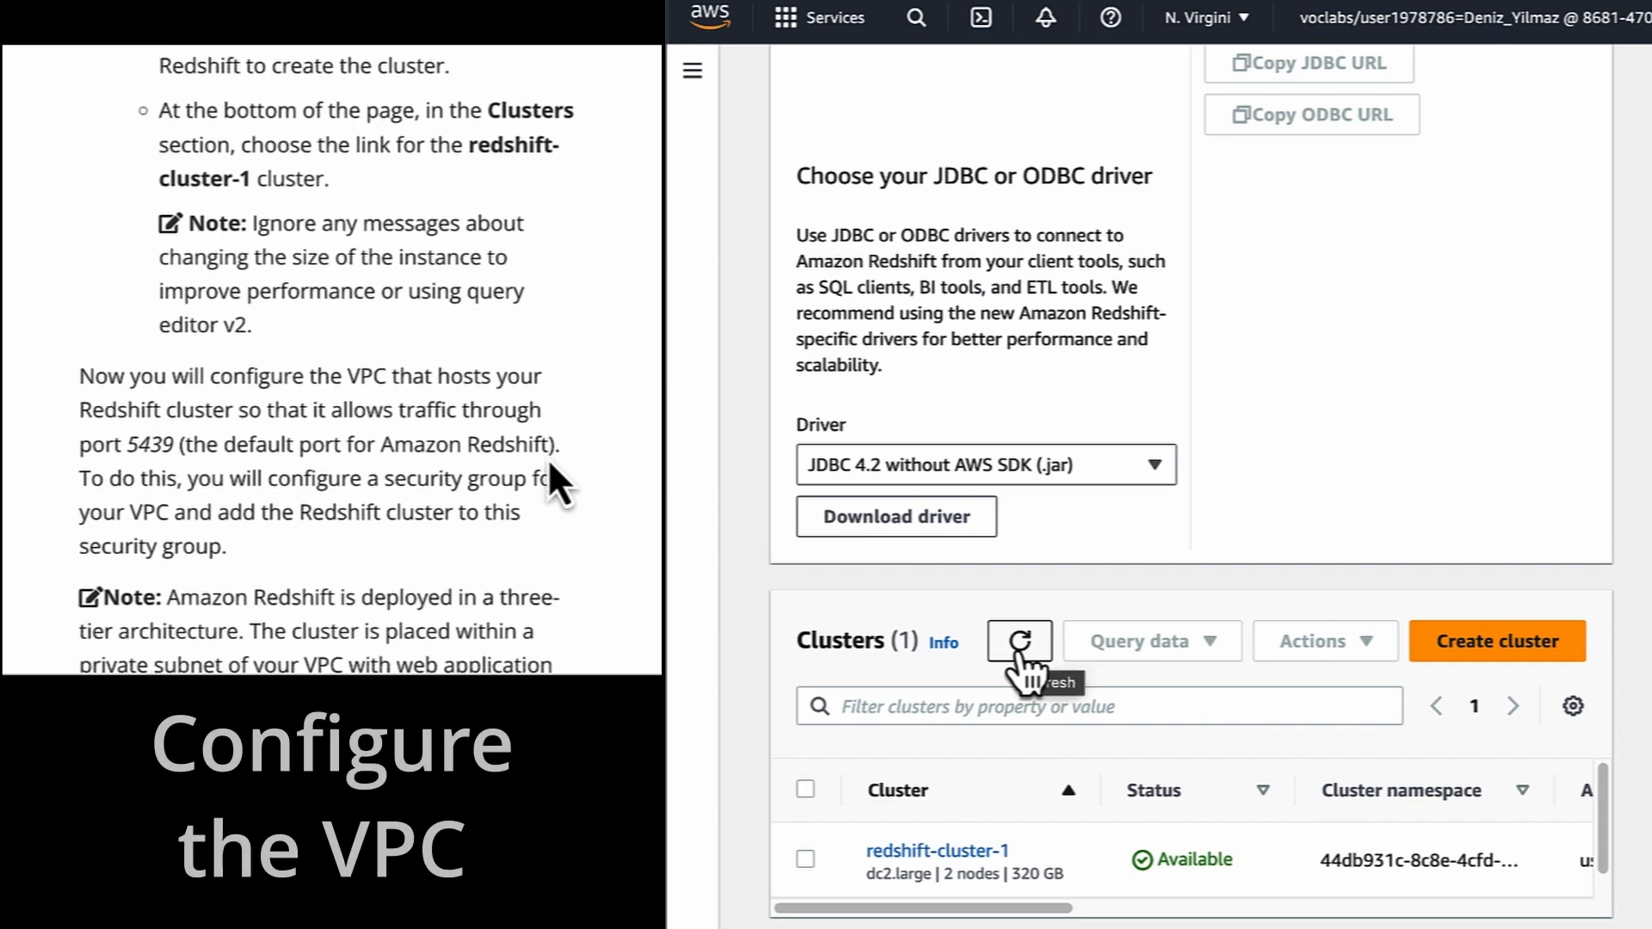
scroll(548, 458, "down", 1)
scroll(547, 458, "down", 1)
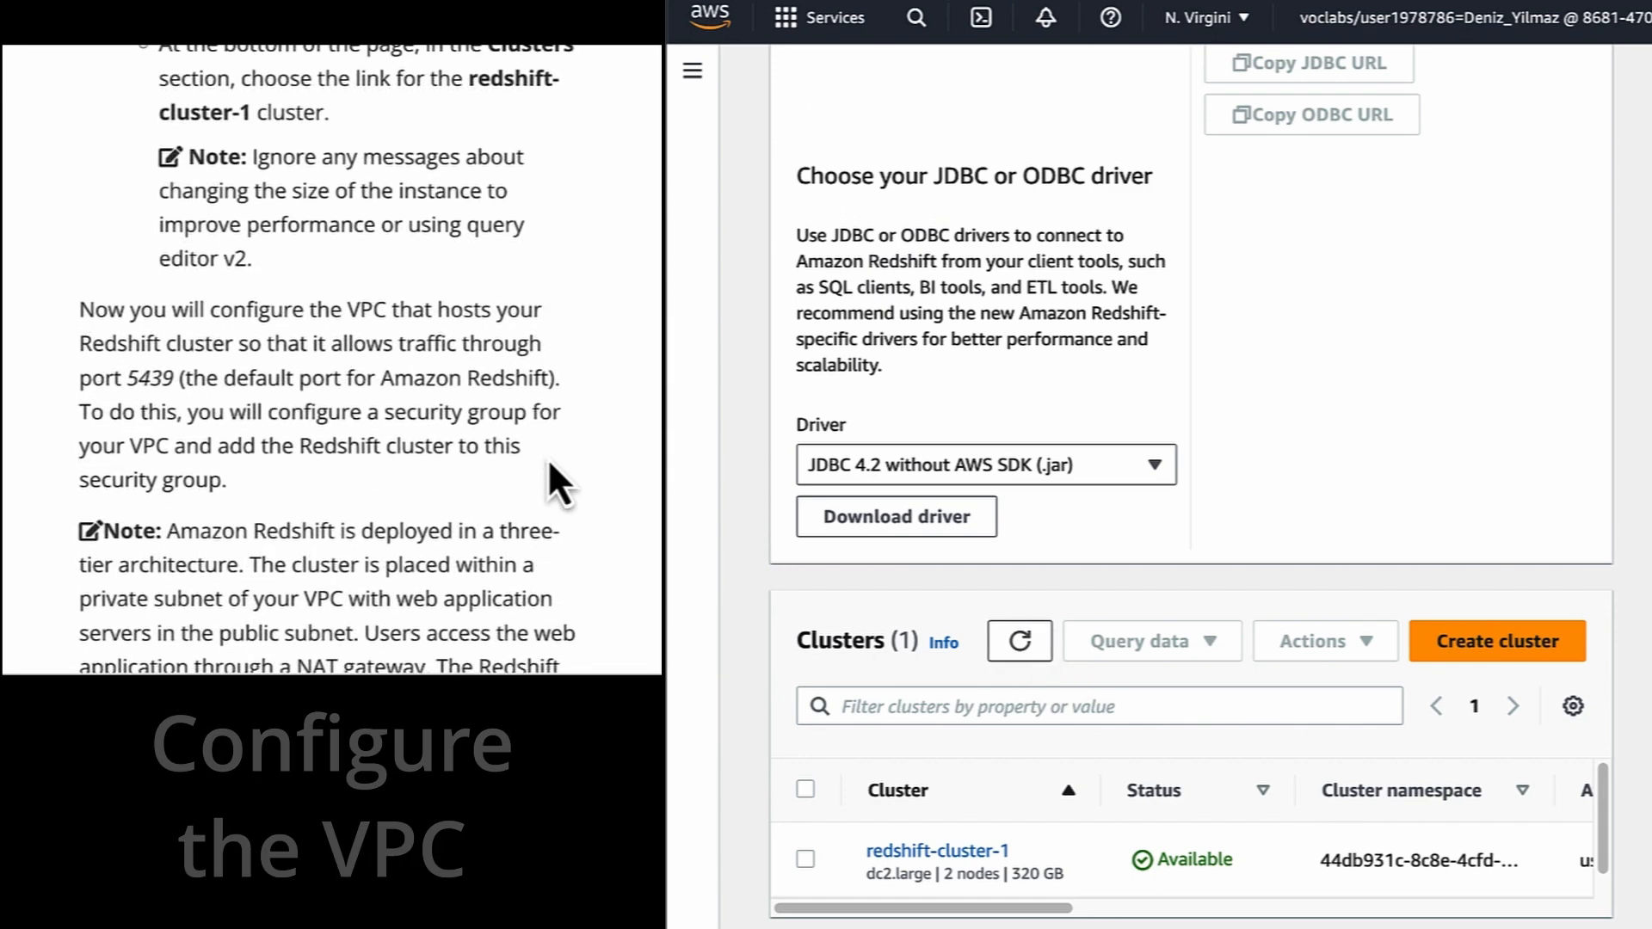
scroll(547, 458, "down", 1)
scroll(547, 458, "down", 1)
scroll(547, 457, "down", 1)
scroll(549, 463, "down", 1)
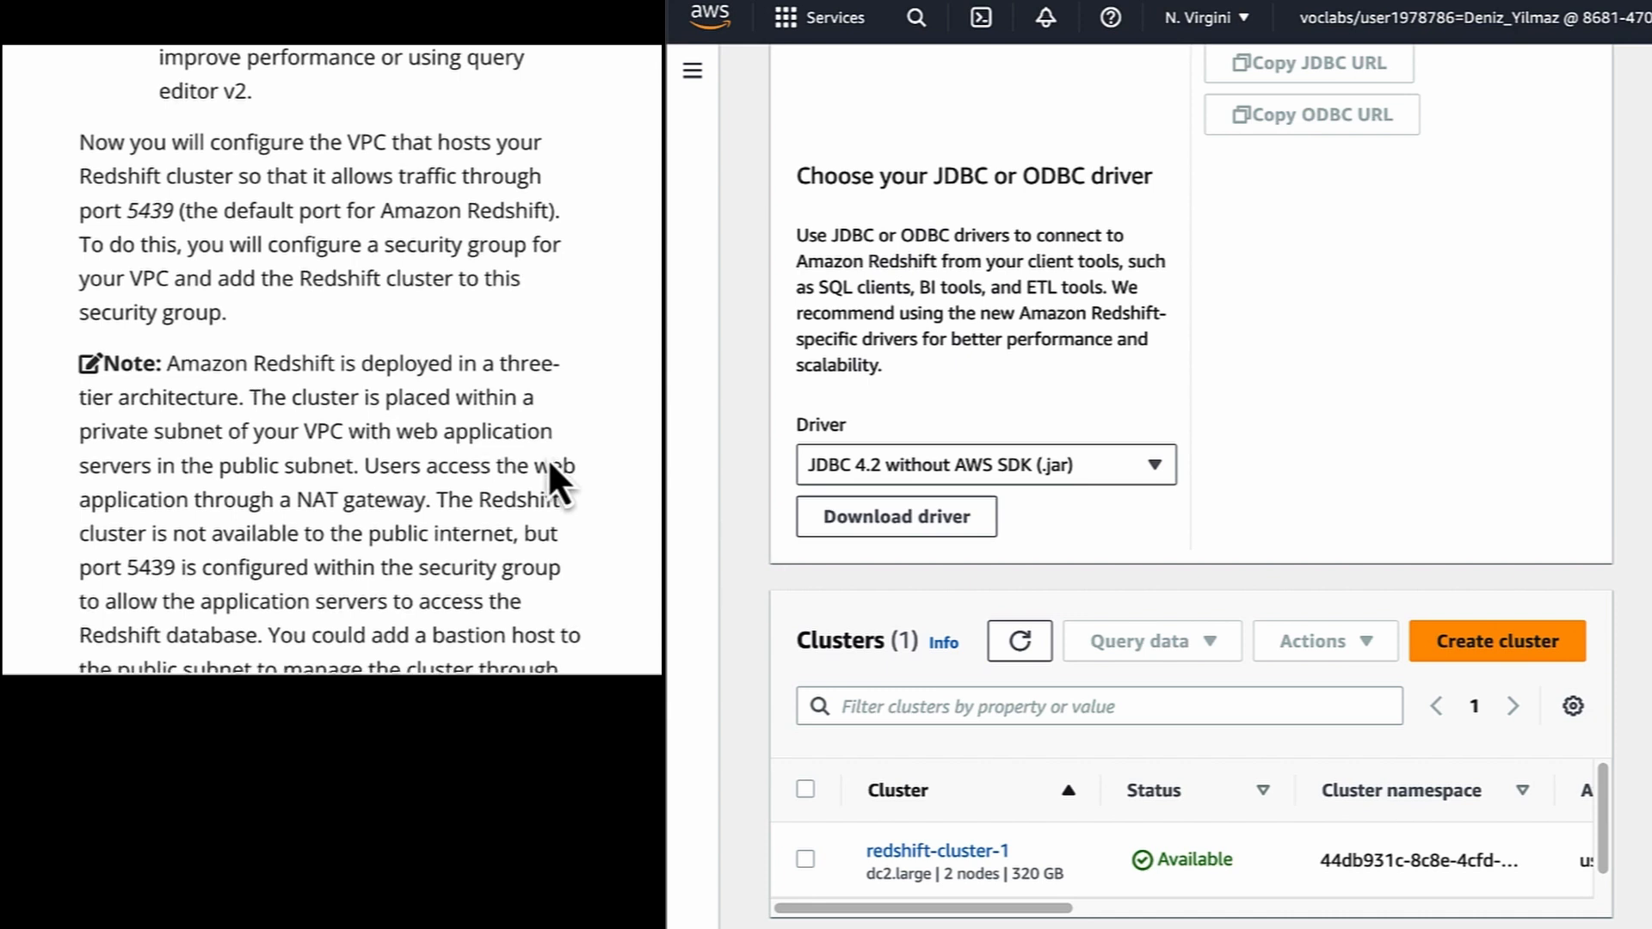
scroll(547, 457, "down", 1)
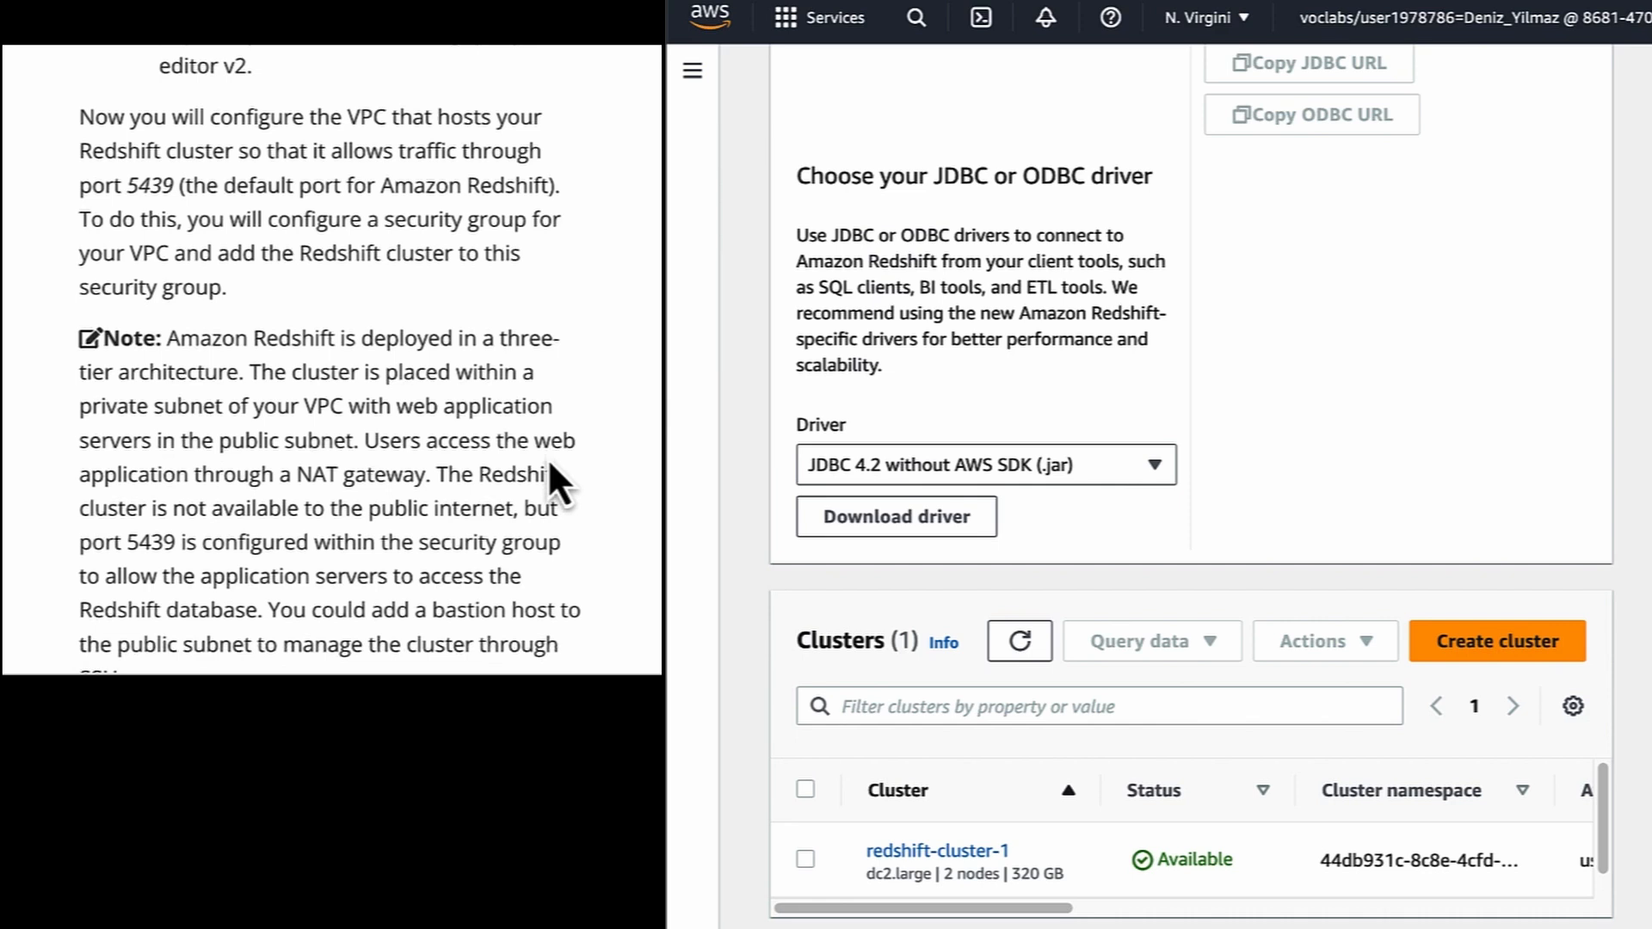
scroll(547, 458, "down", 2)
scroll(548, 458, "down", 3)
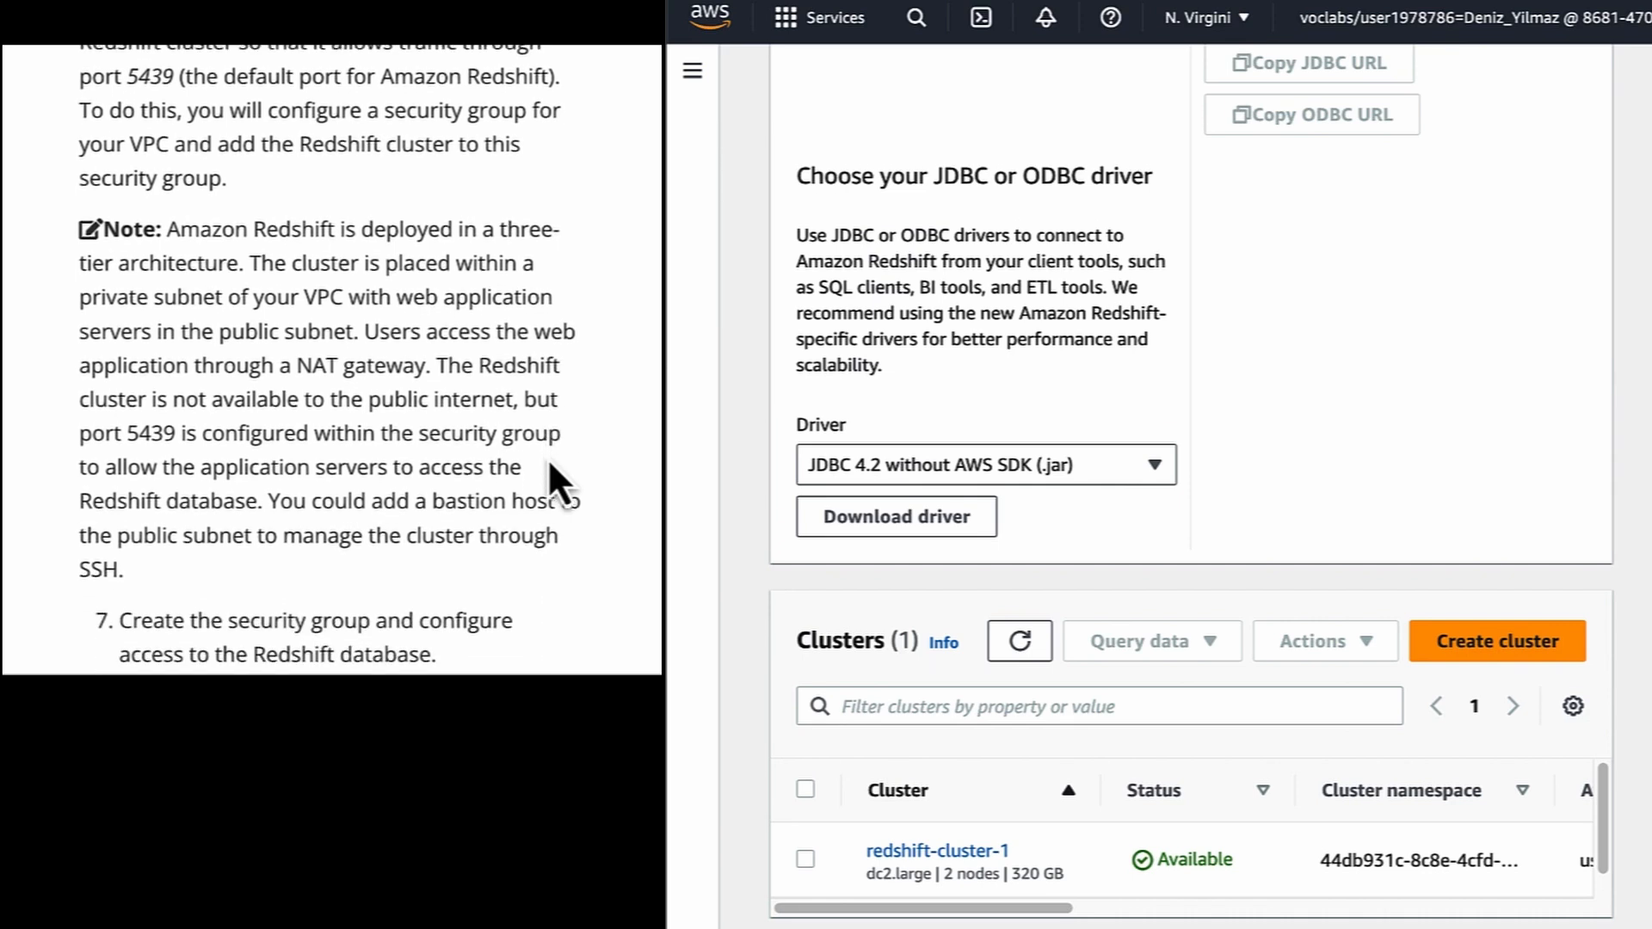
scroll(547, 458, "down", 2)
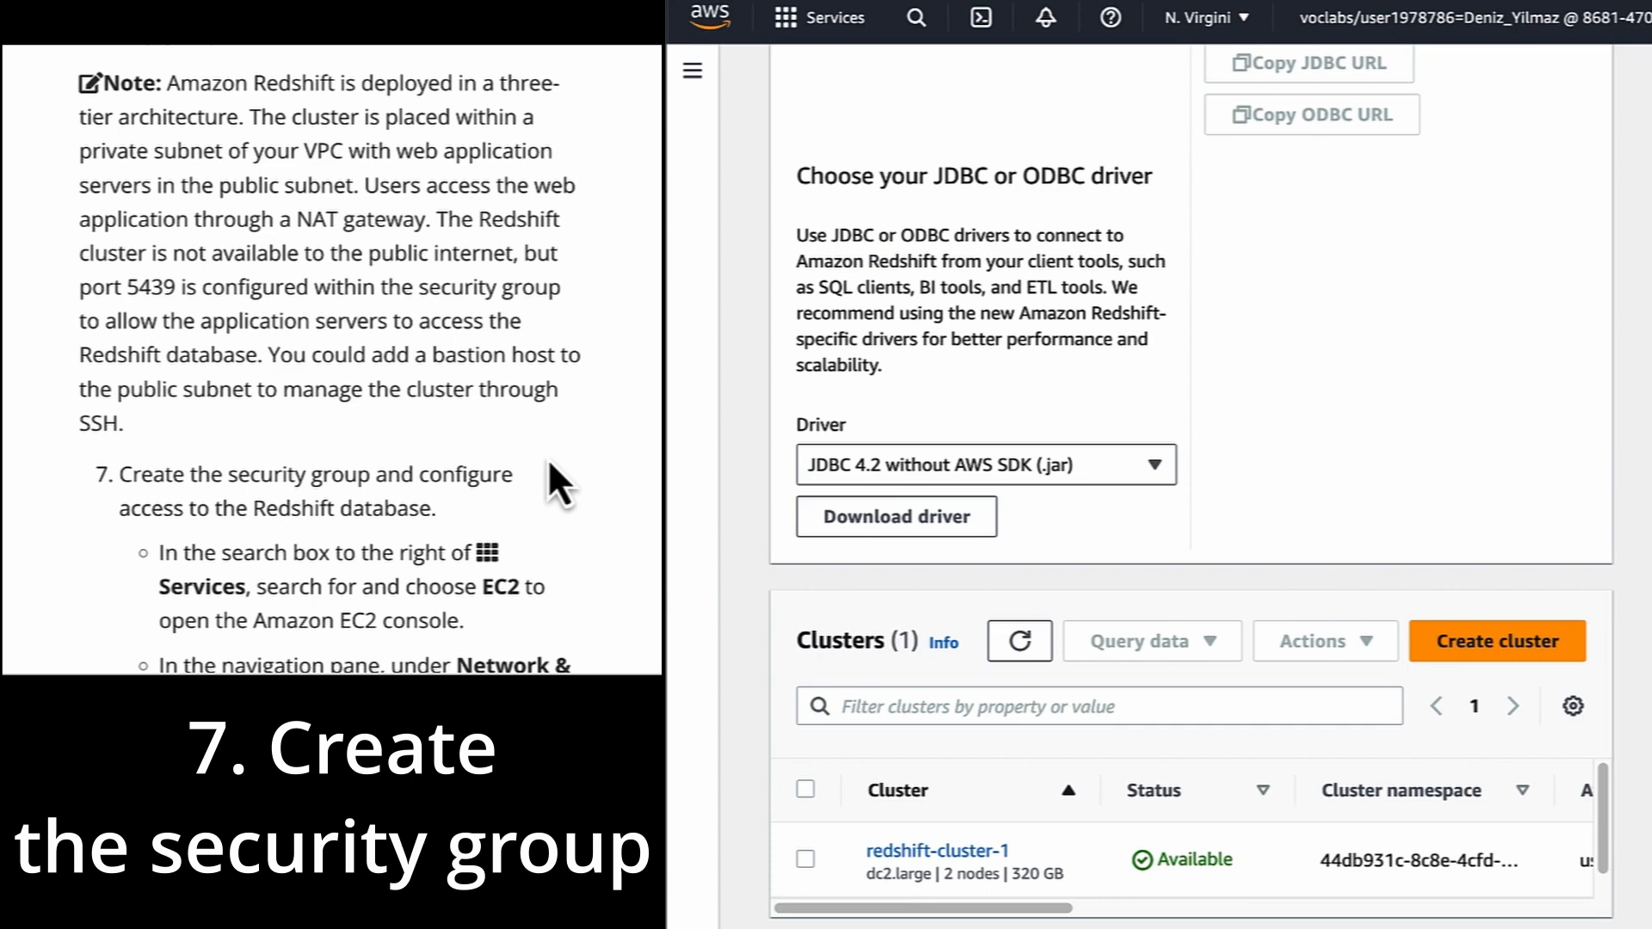
Search the AWS services for "ec2" and open the EC2 console
scroll(953, 560, "up", 10)
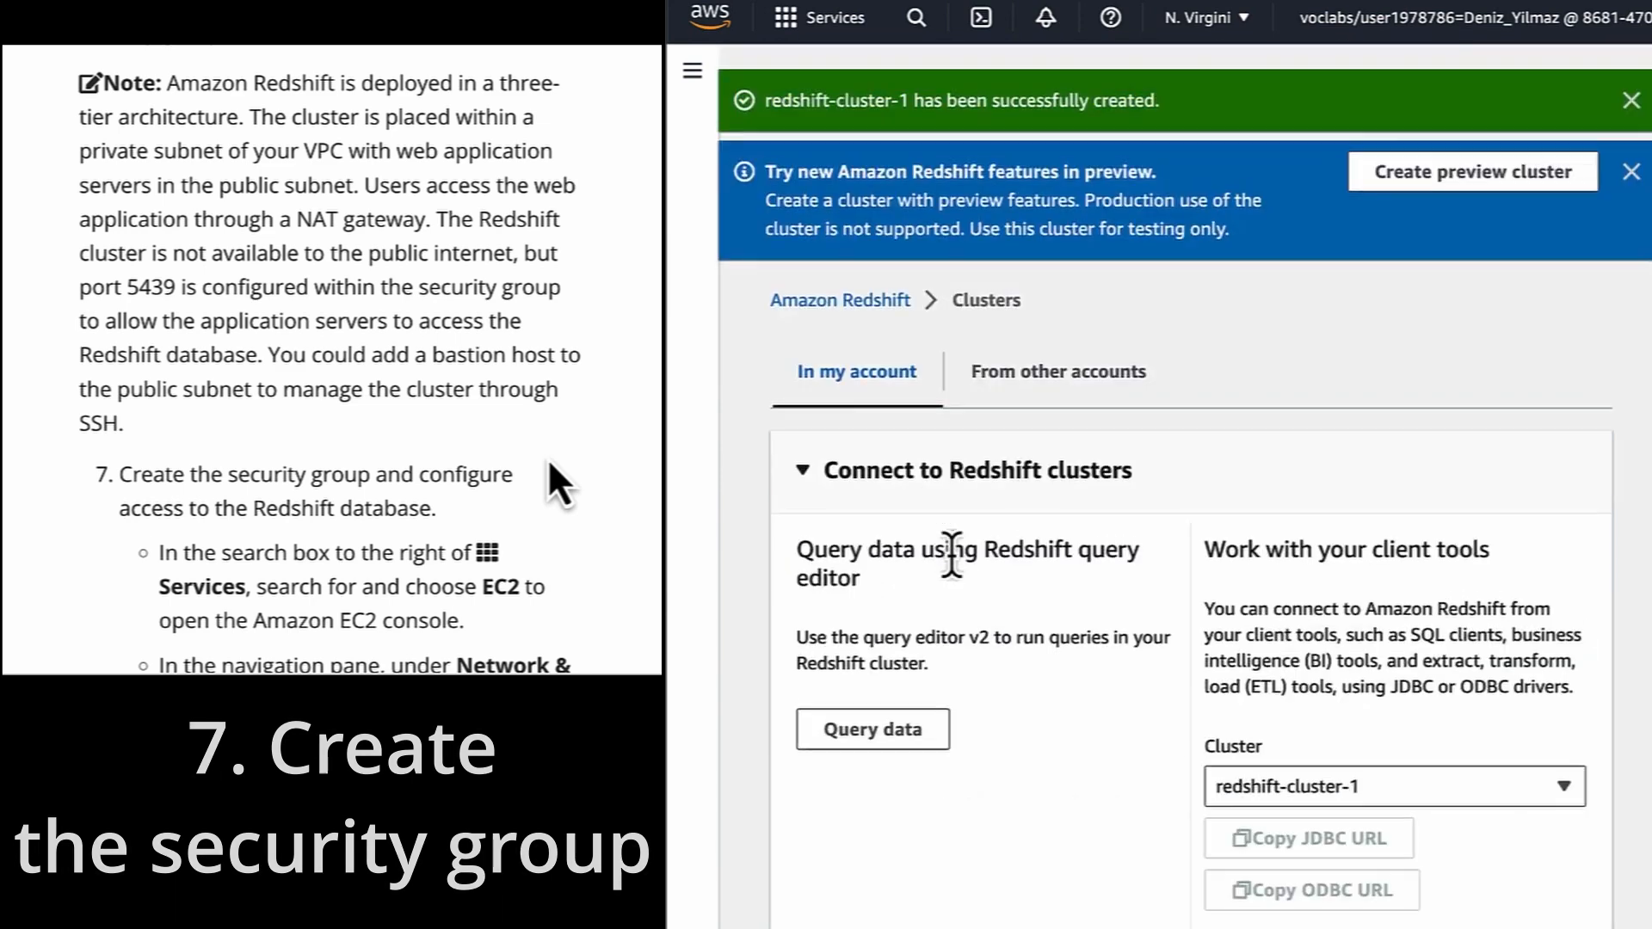
left_click(917, 18)
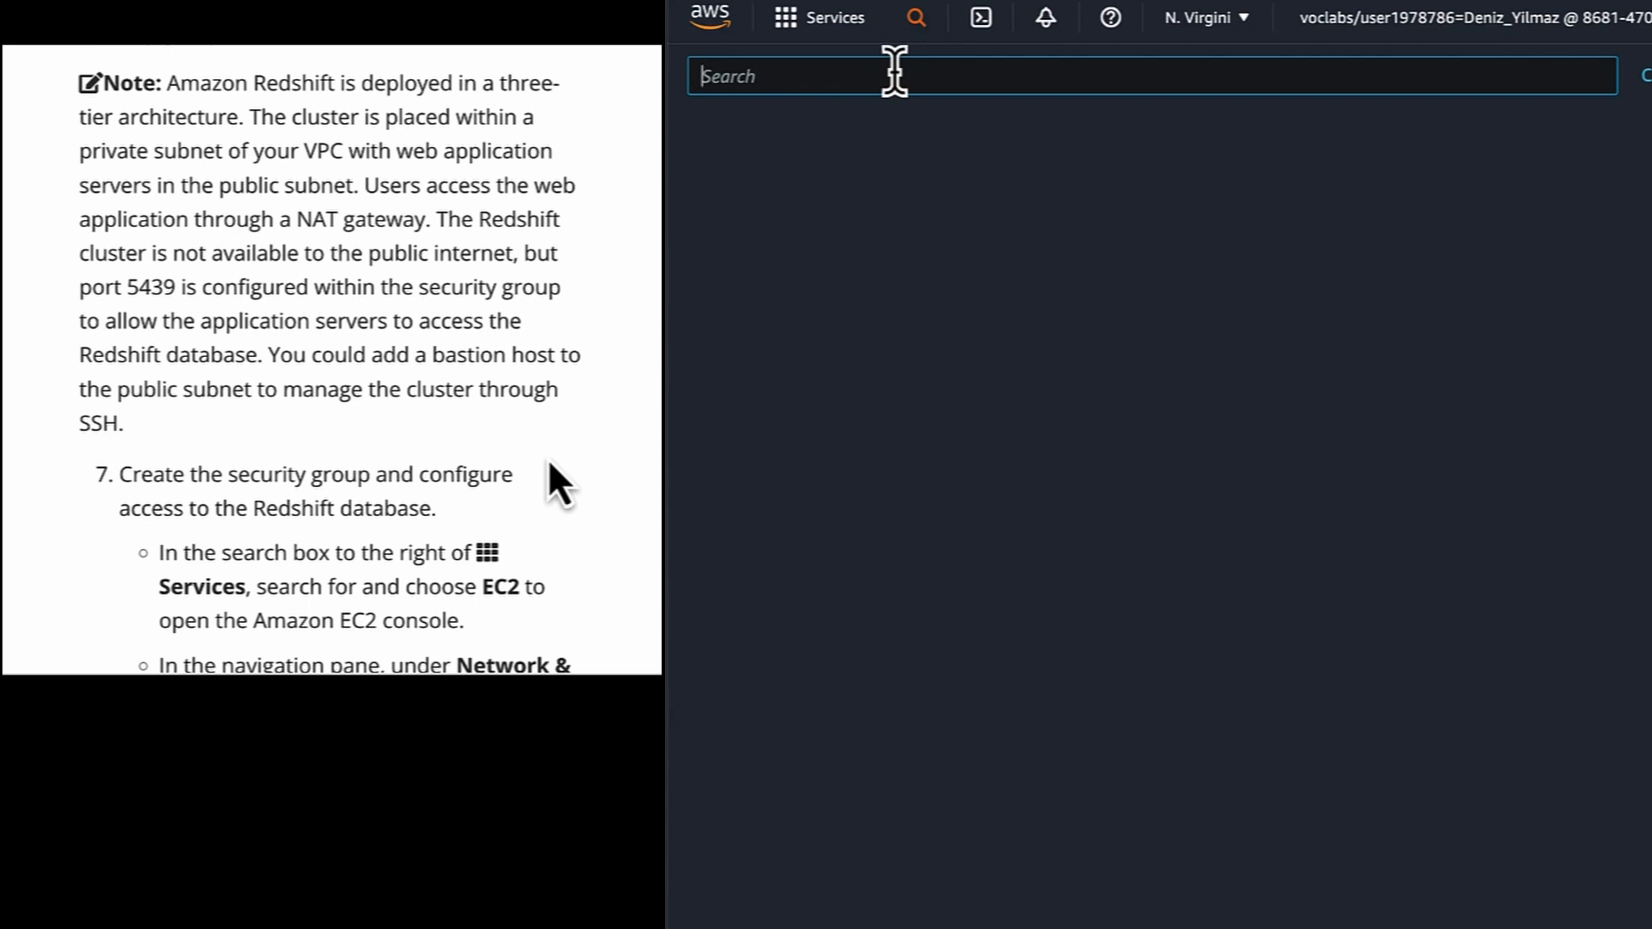
type("ec2")
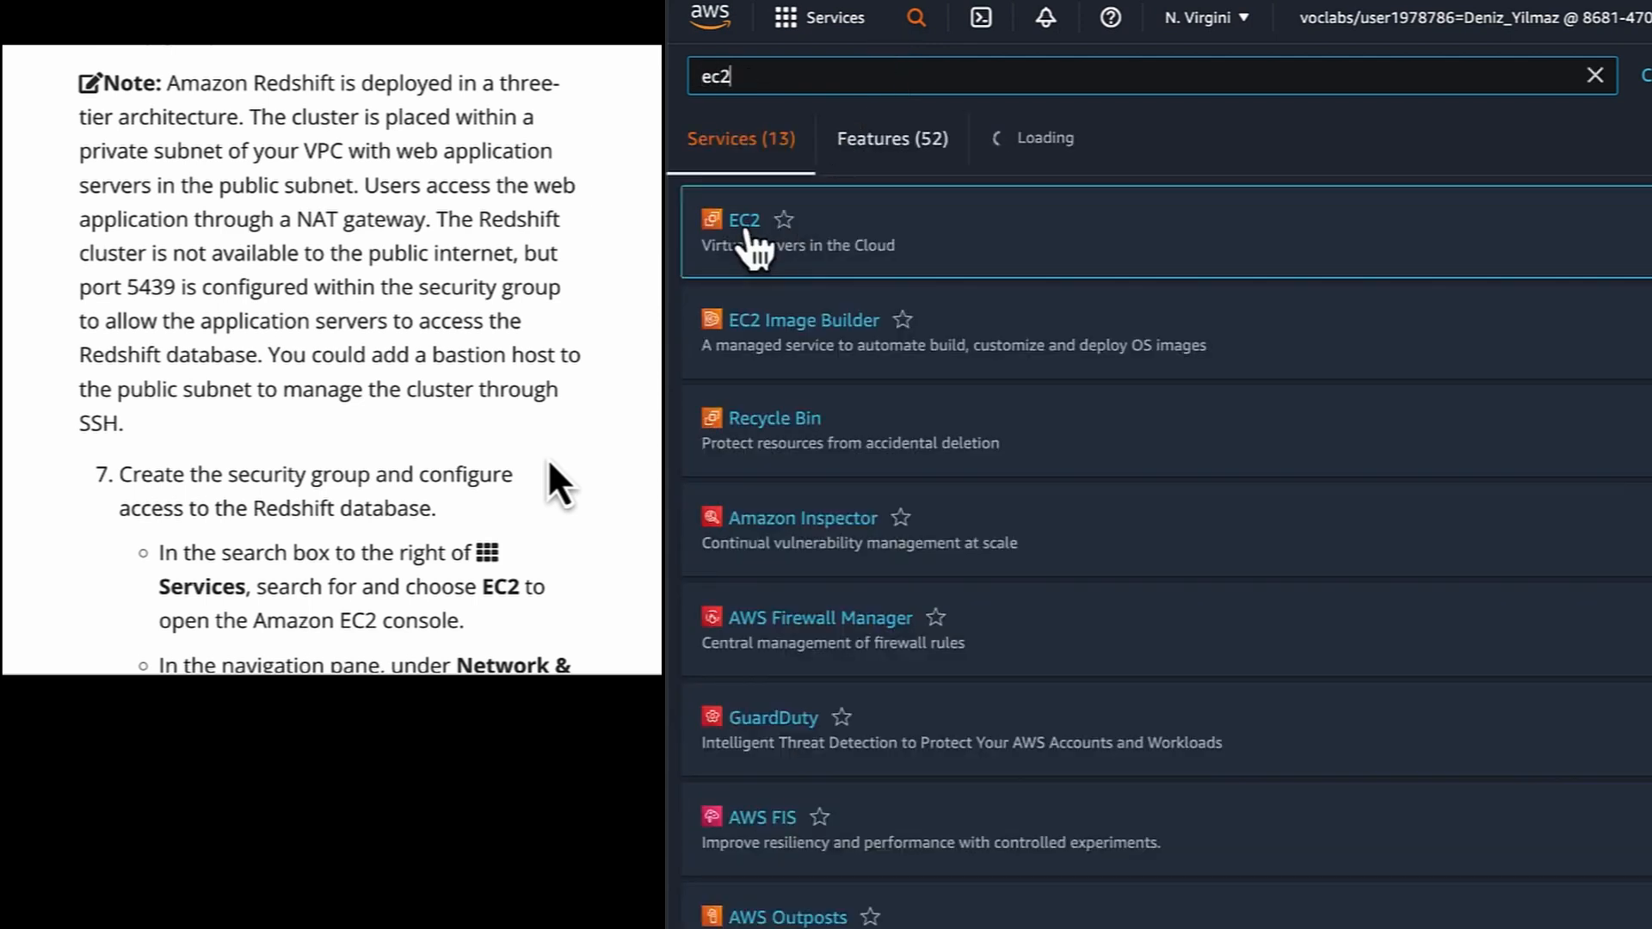
left_click(746, 225)
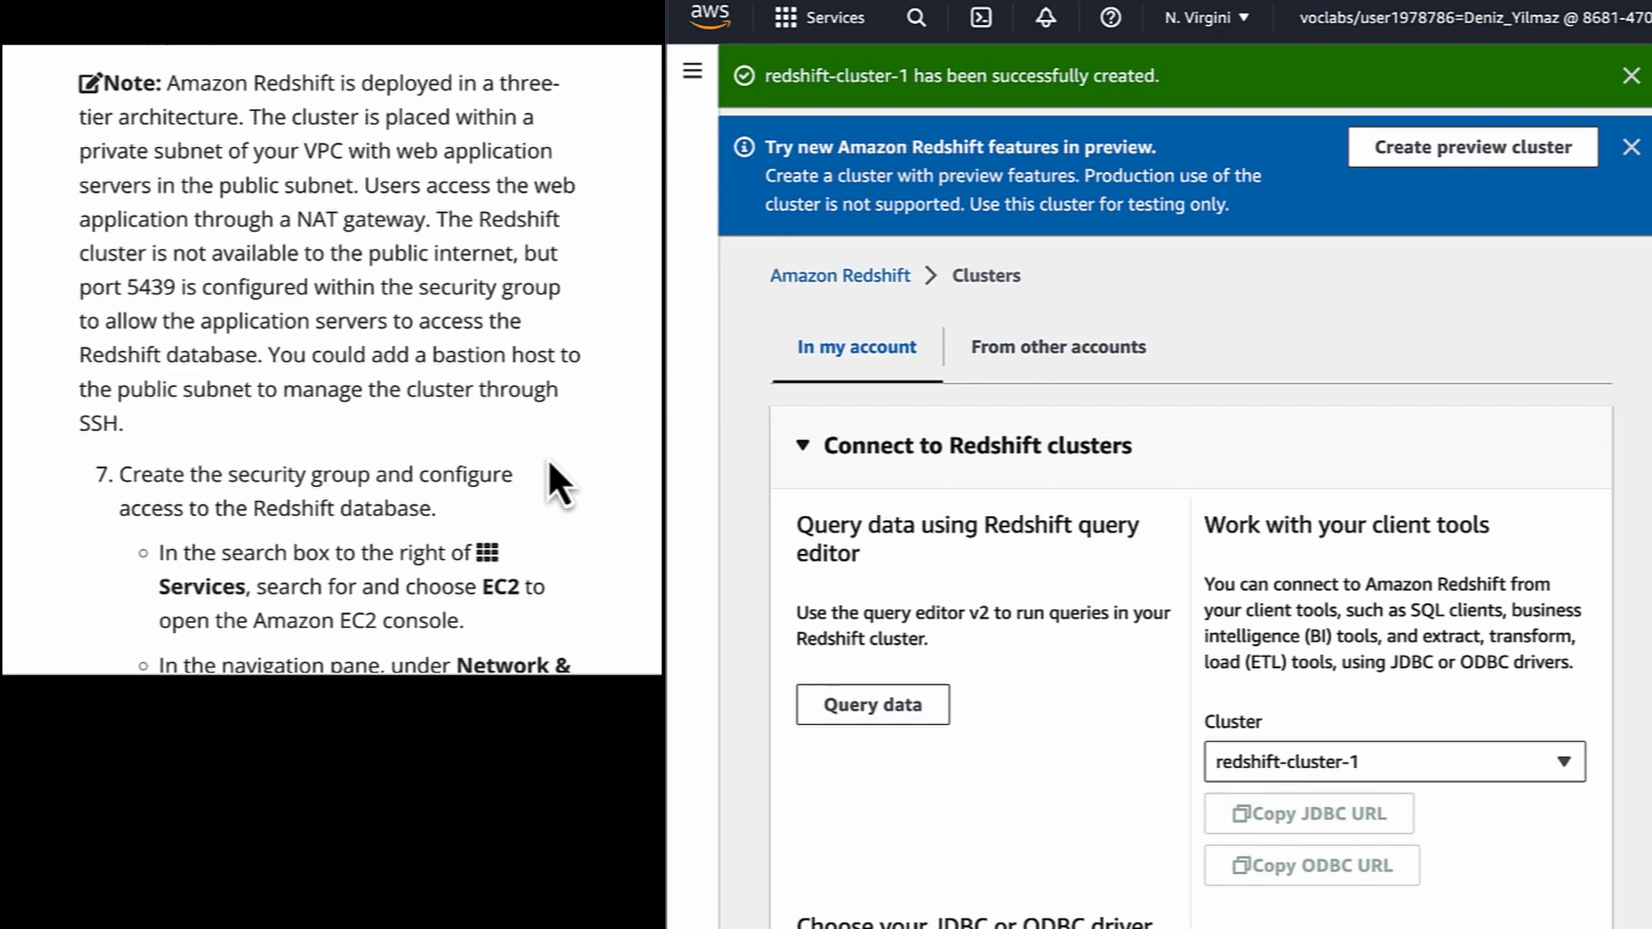
Open the Security Groups page under Network & Security and collapse the side navigation
scroll(790, 431, "down", 3)
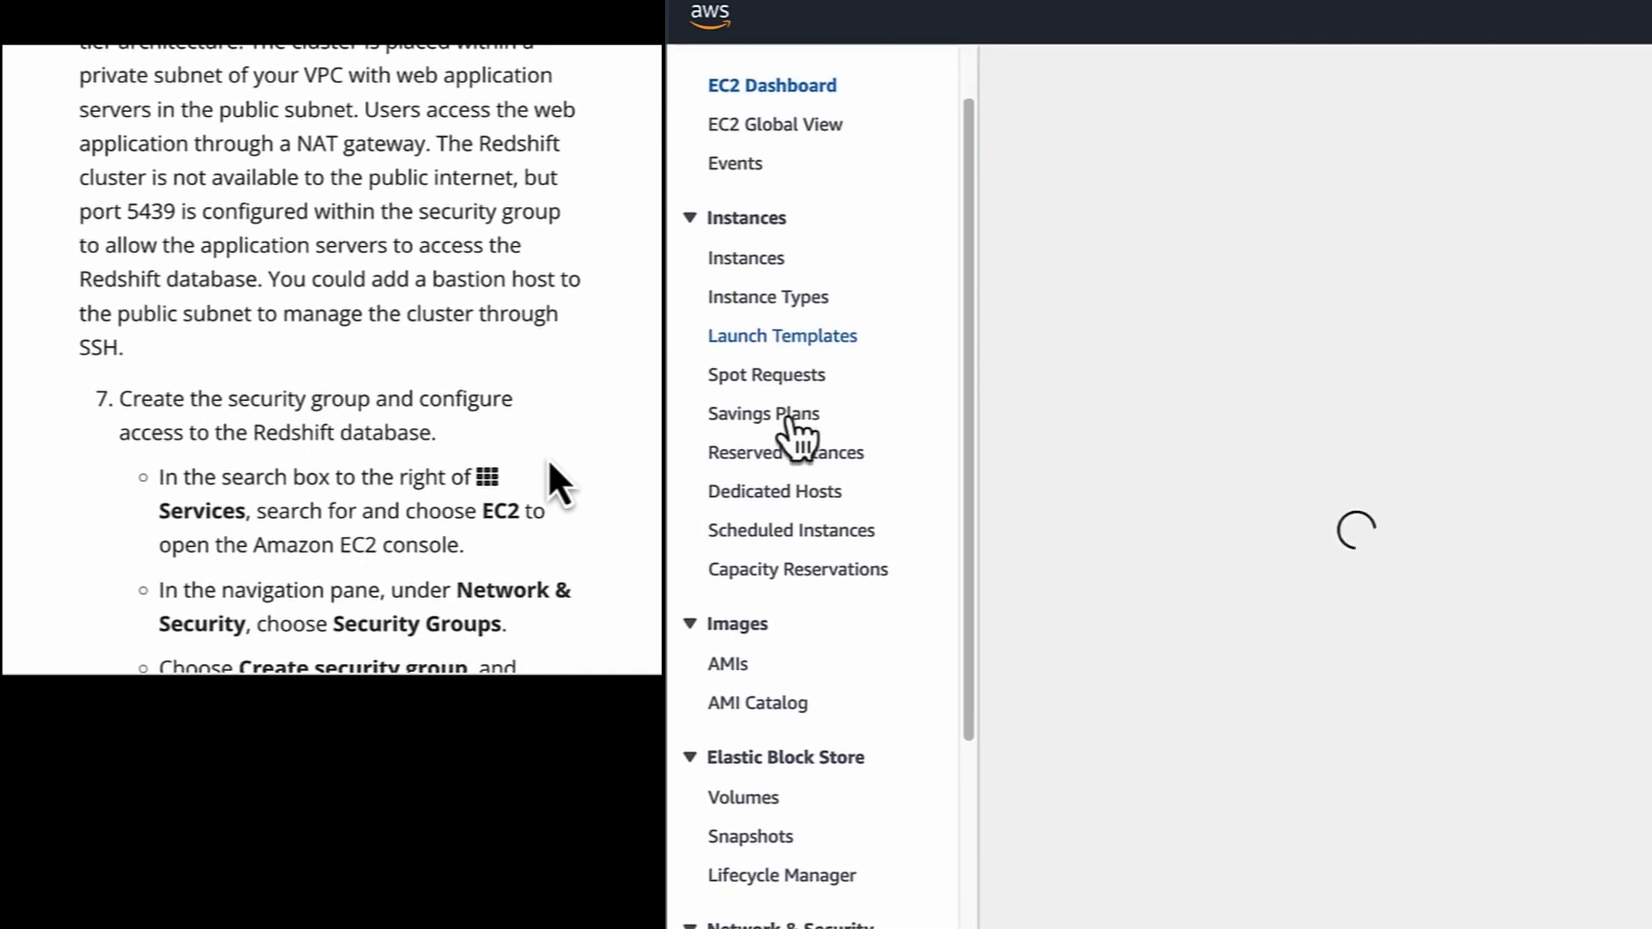
scroll(792, 447, "down", 2)
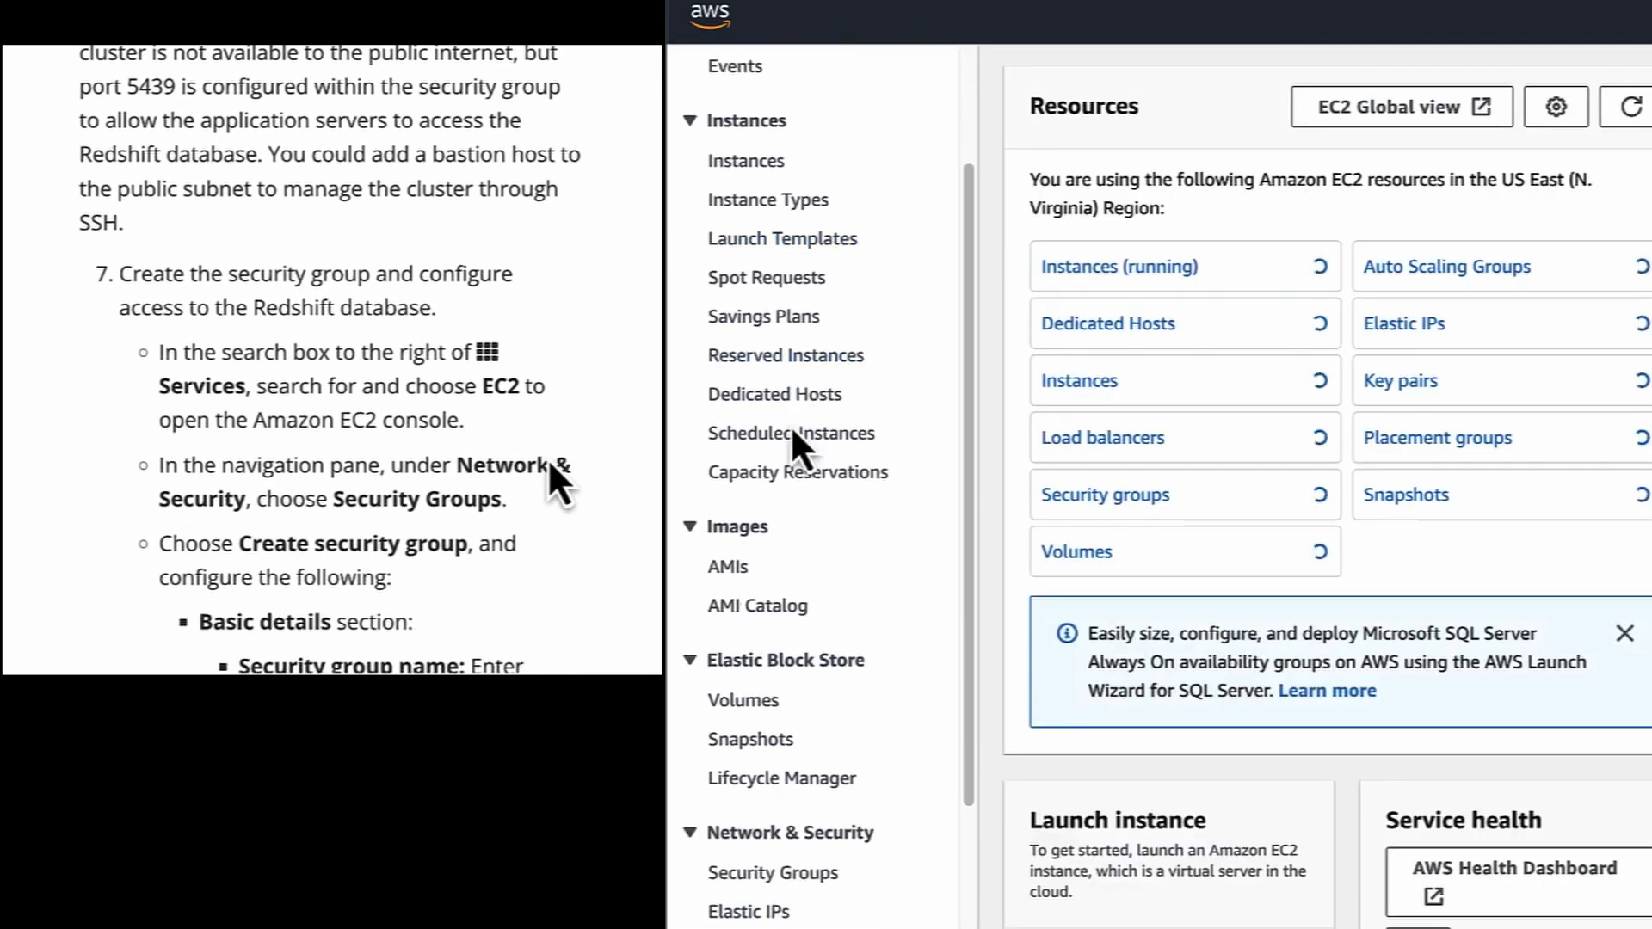
left_click(793, 842)
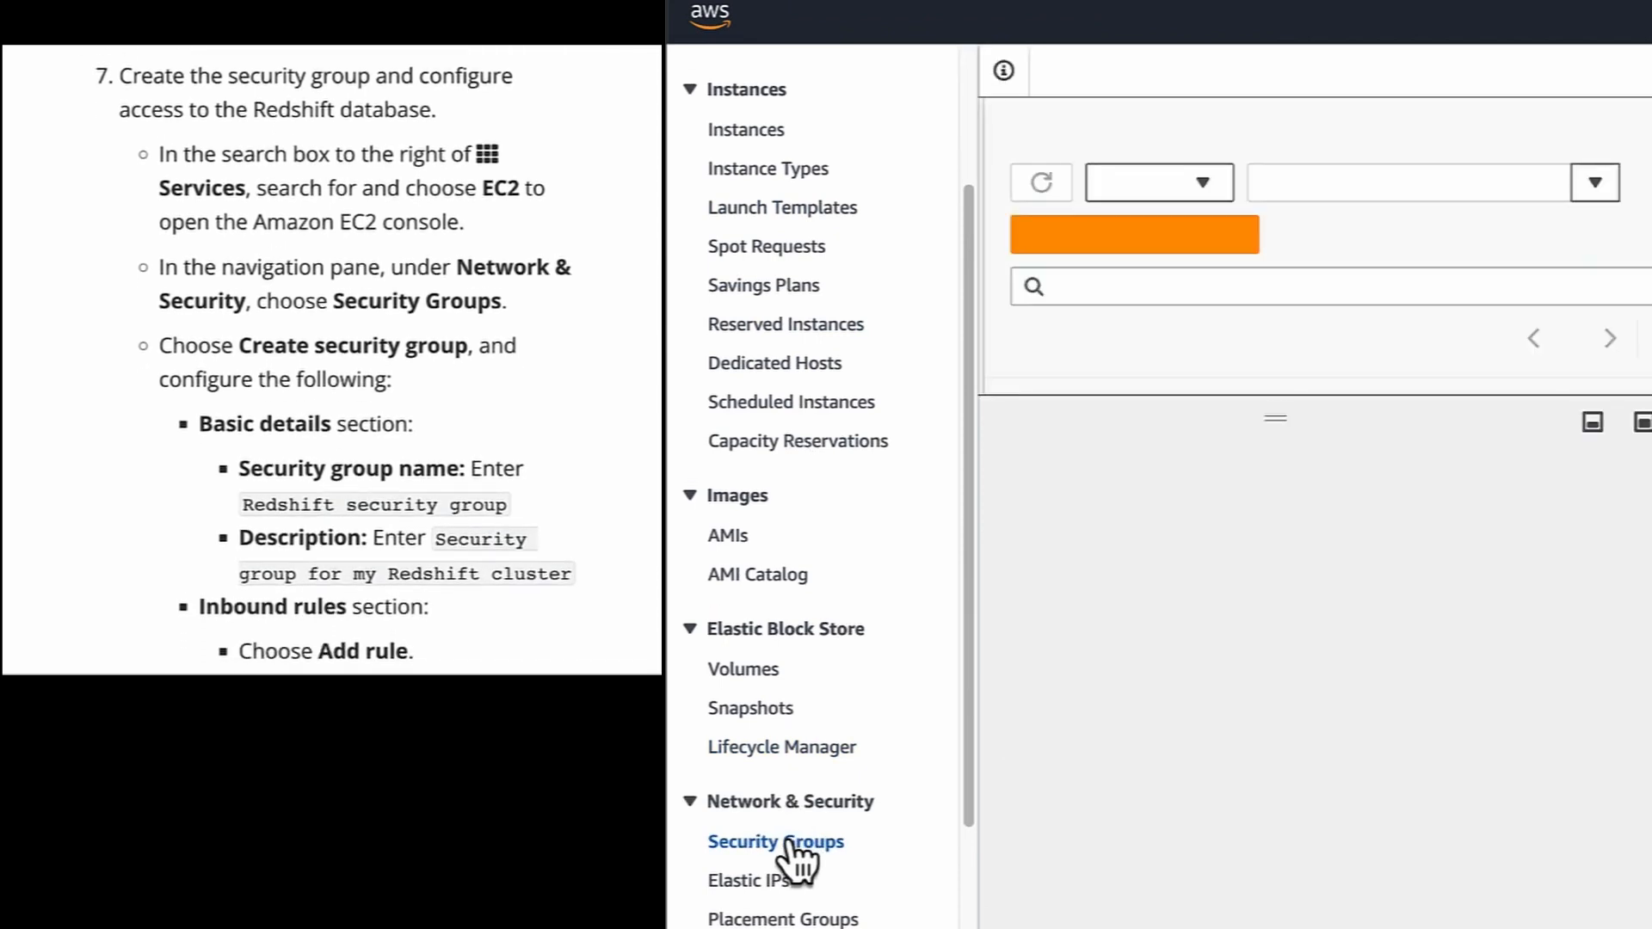
scroll(799, 602, "up", 3)
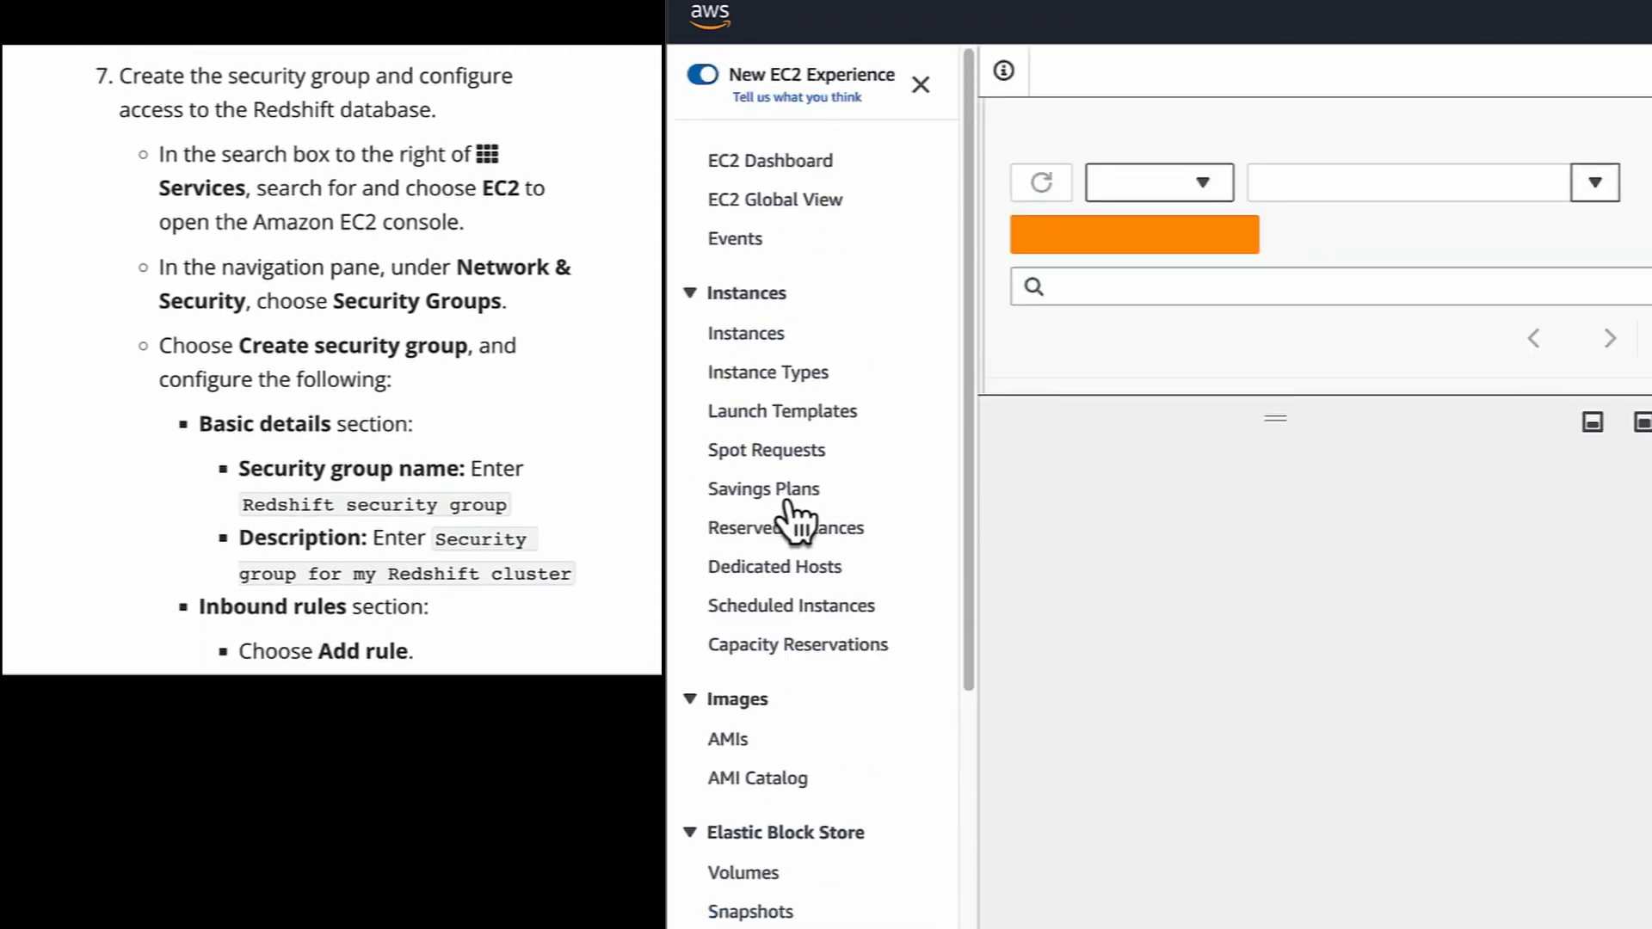
left_click(919, 89)
scroll(899, 215, "down", 1)
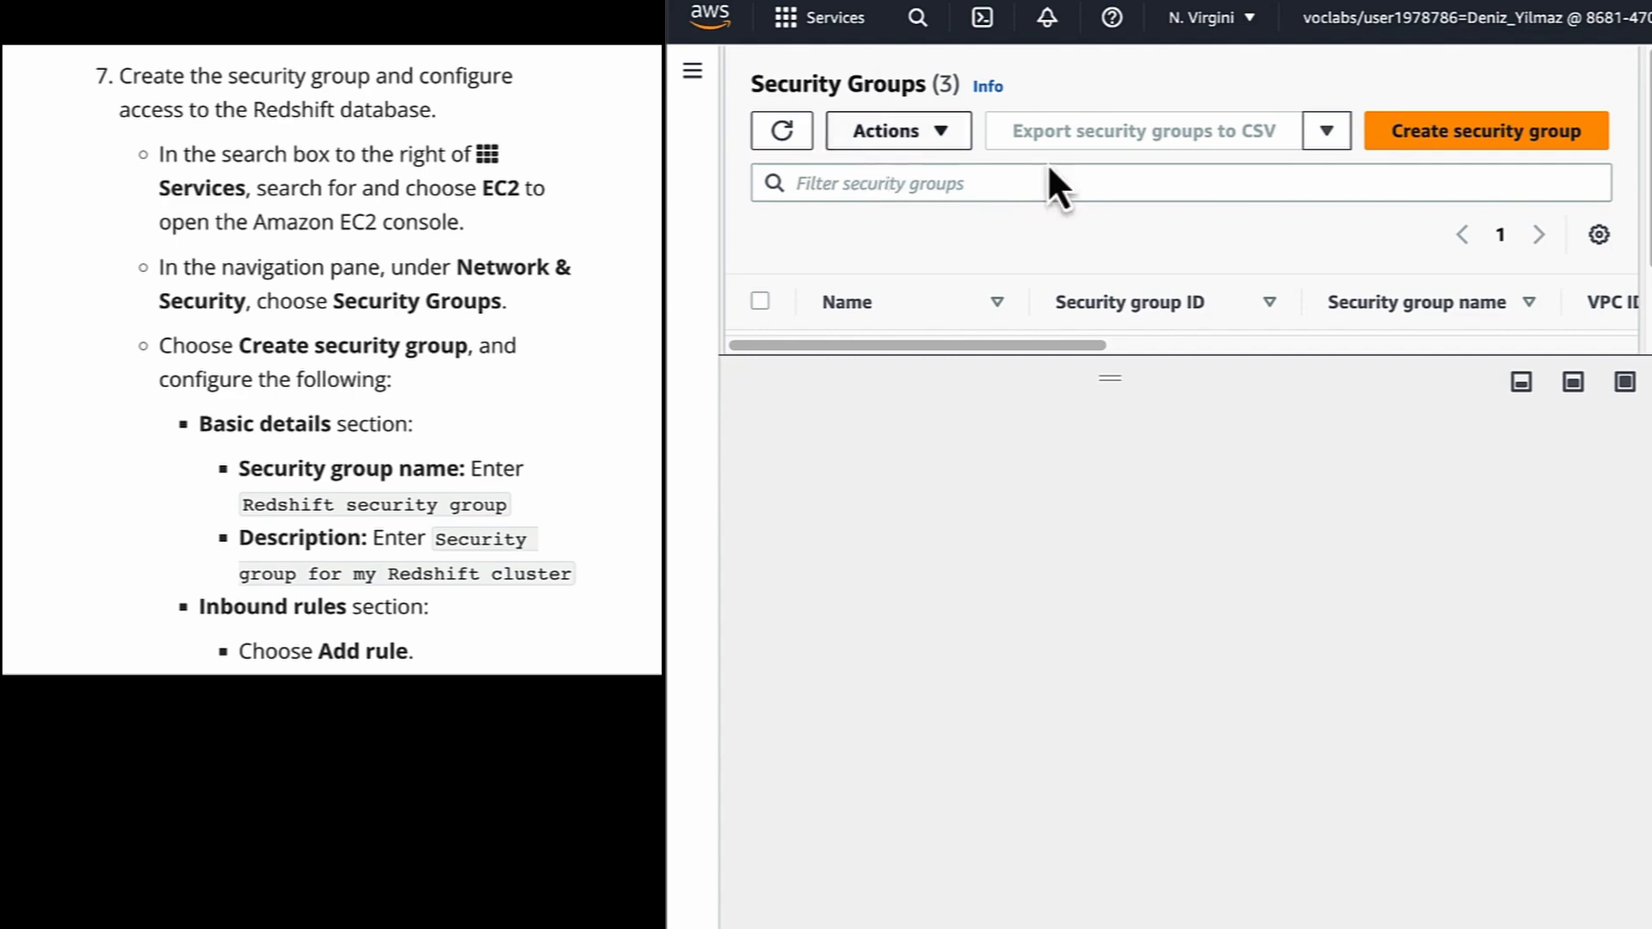
Start a new security group named "Redshift security group" with the description "Security group for my Redshift cluster"
left_click(1408, 131)
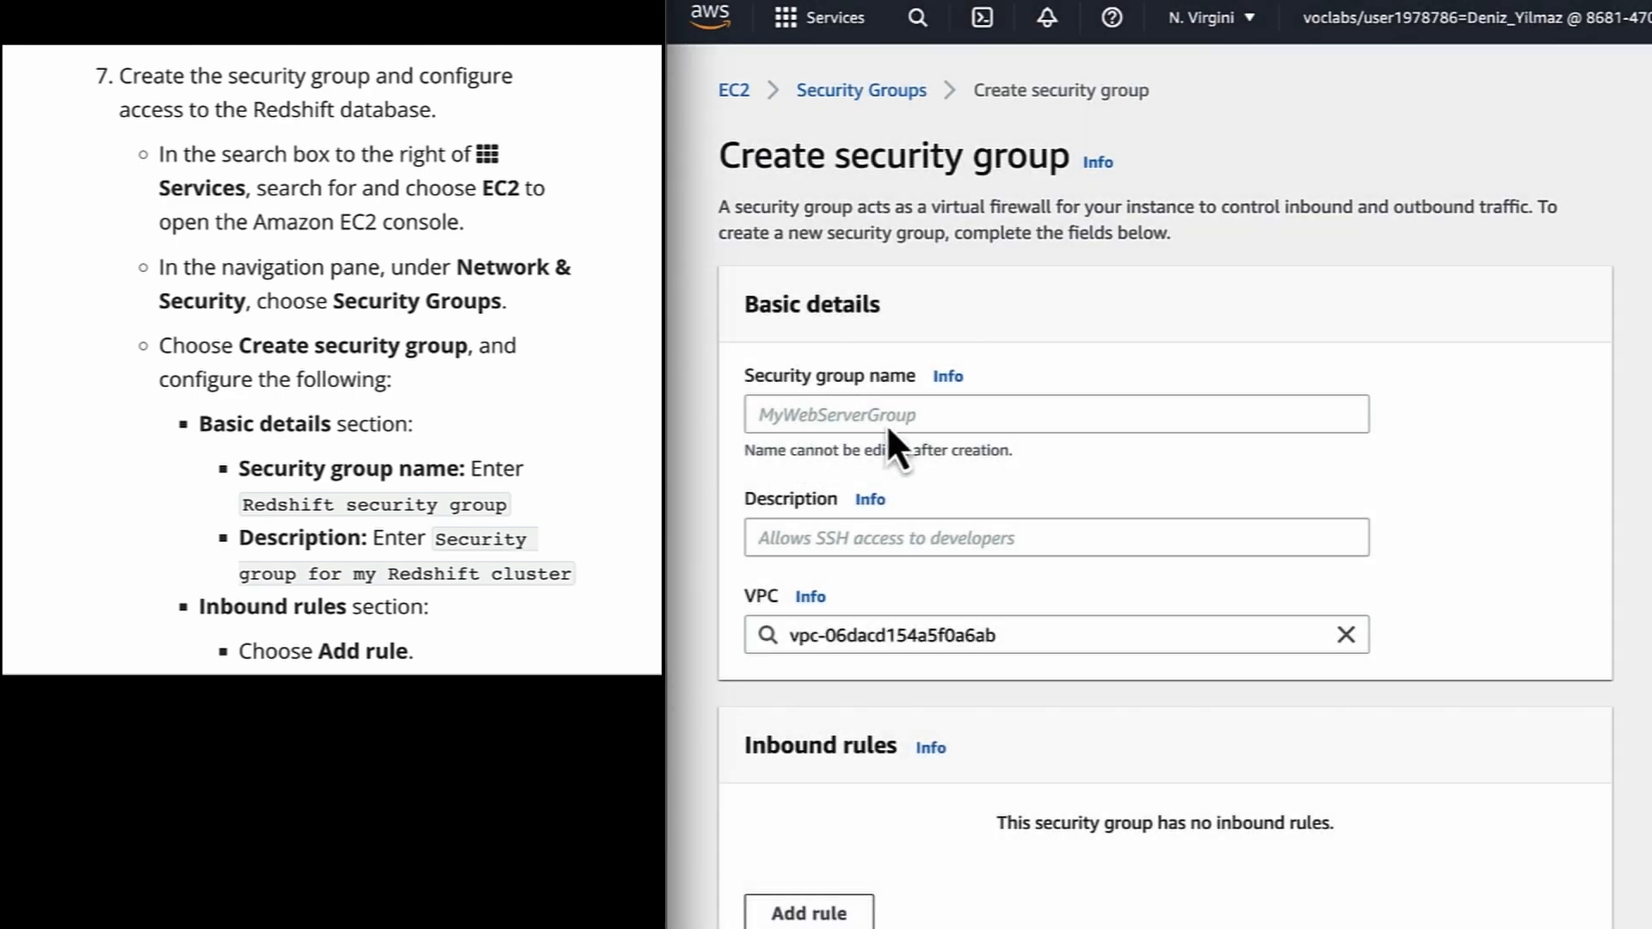
left_click(893, 418)
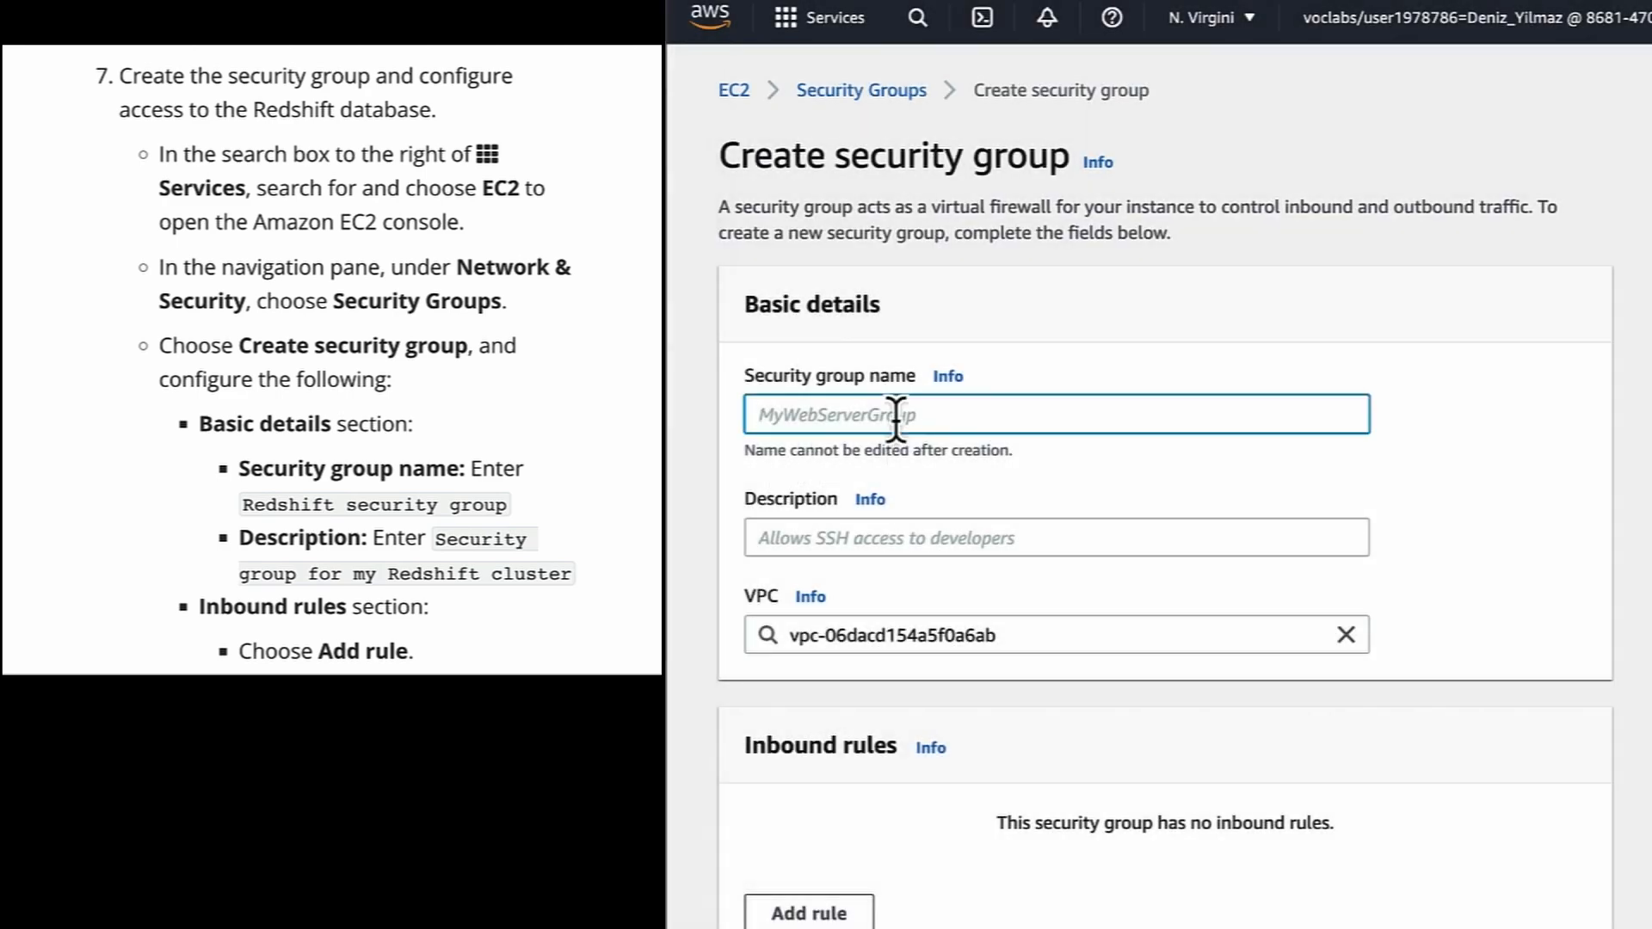
type("Redshift security group")
left_click(436, 540)
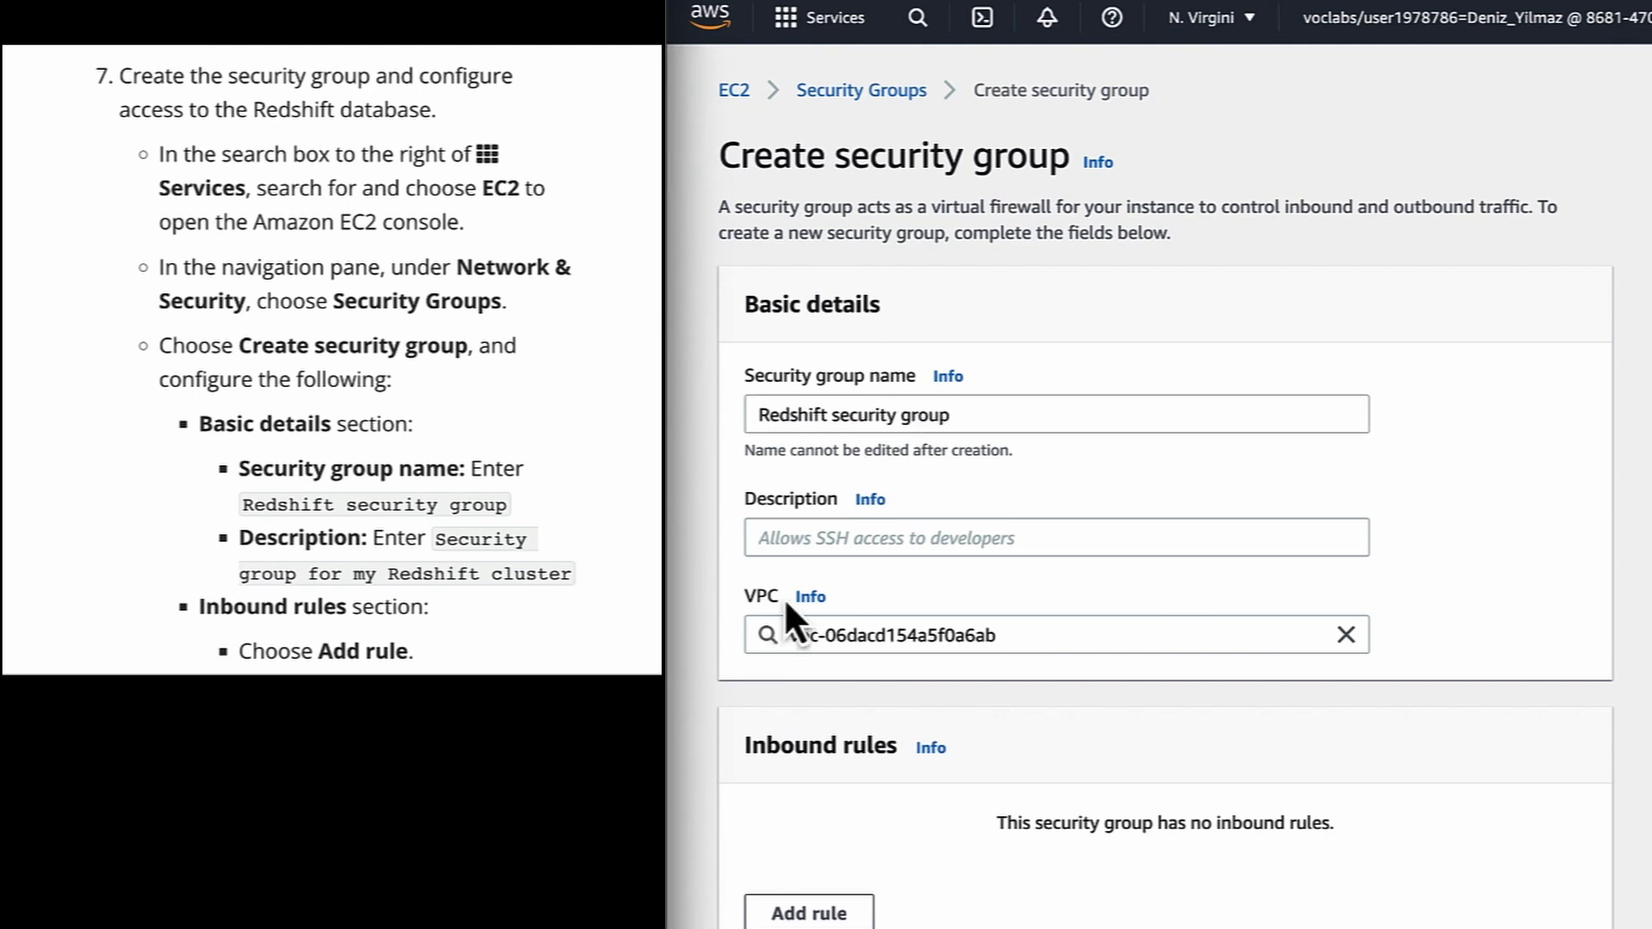
left_click(818, 547)
type("Security group for my Redshift cluster")
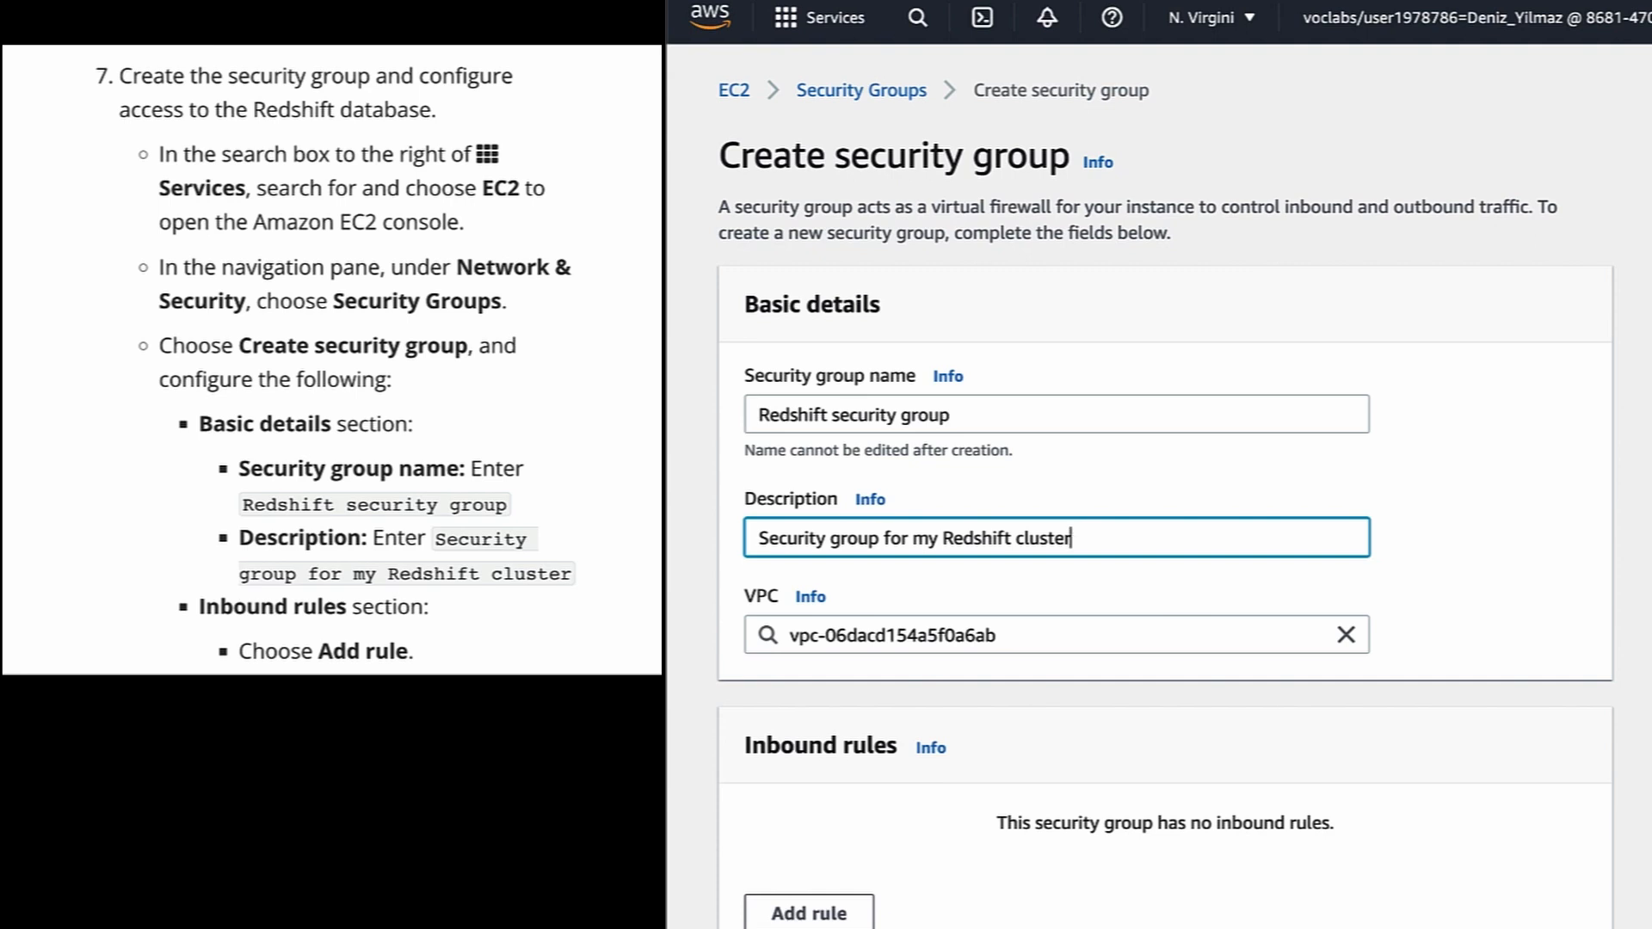
Add an inbound rule to the new security group and set its type to Redshift
scroll(833, 618, "down", 3)
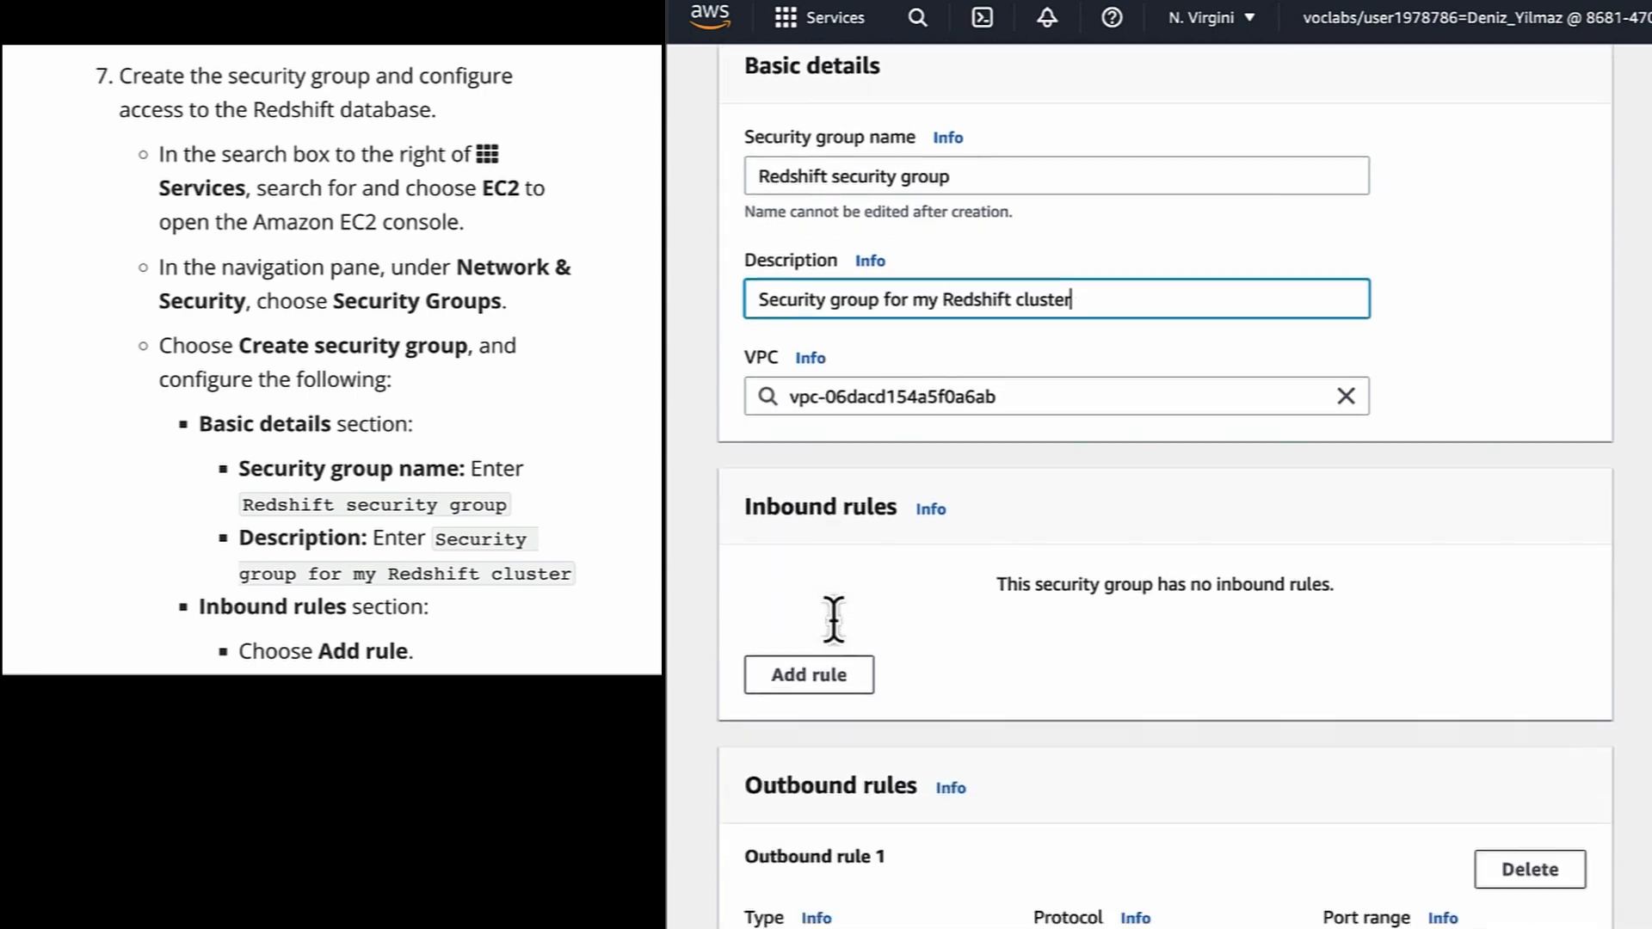
left_click(829, 675)
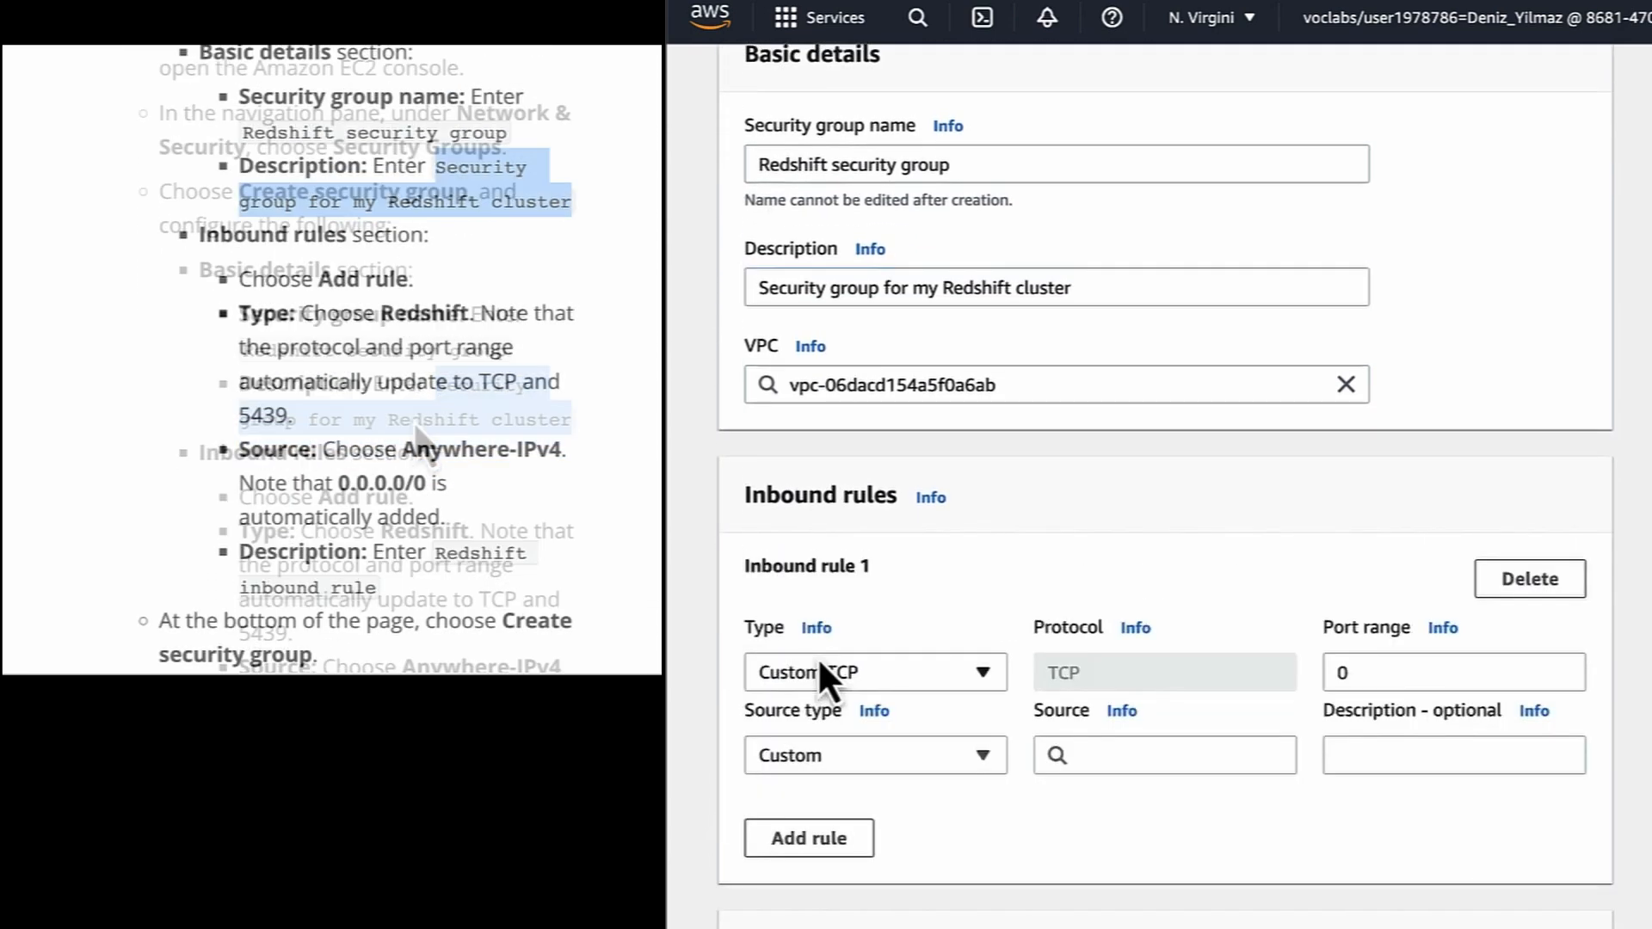
left_click(881, 672)
scroll(874, 454, "down", 4)
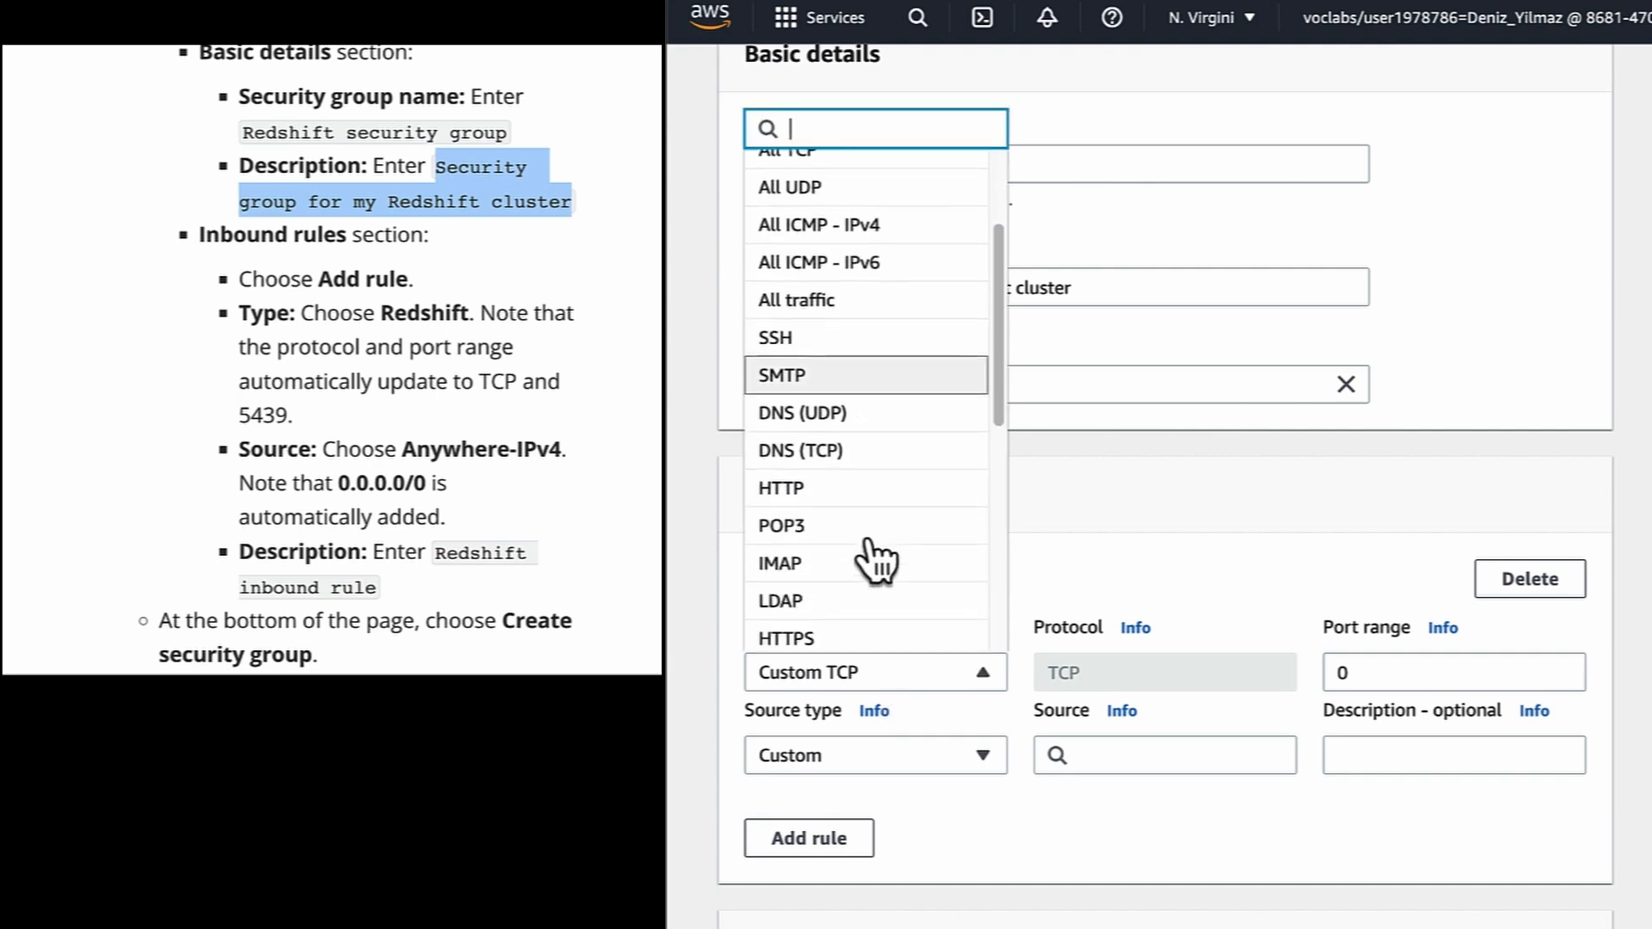
scroll(870, 379, "up", 3)
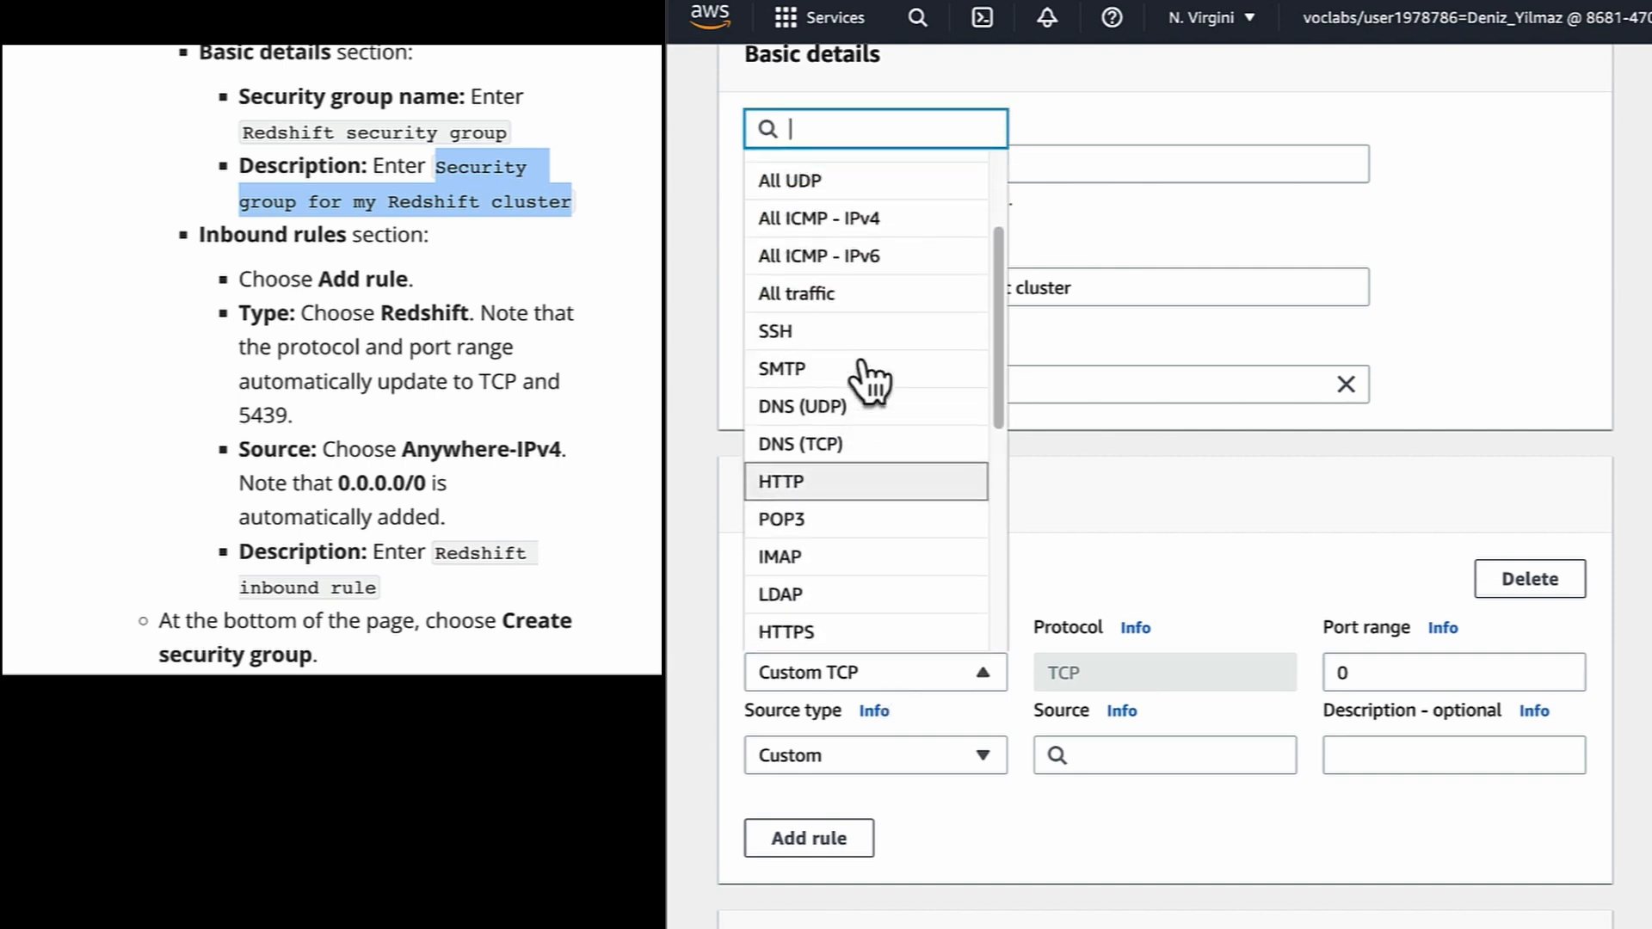
left_click(1080, 548)
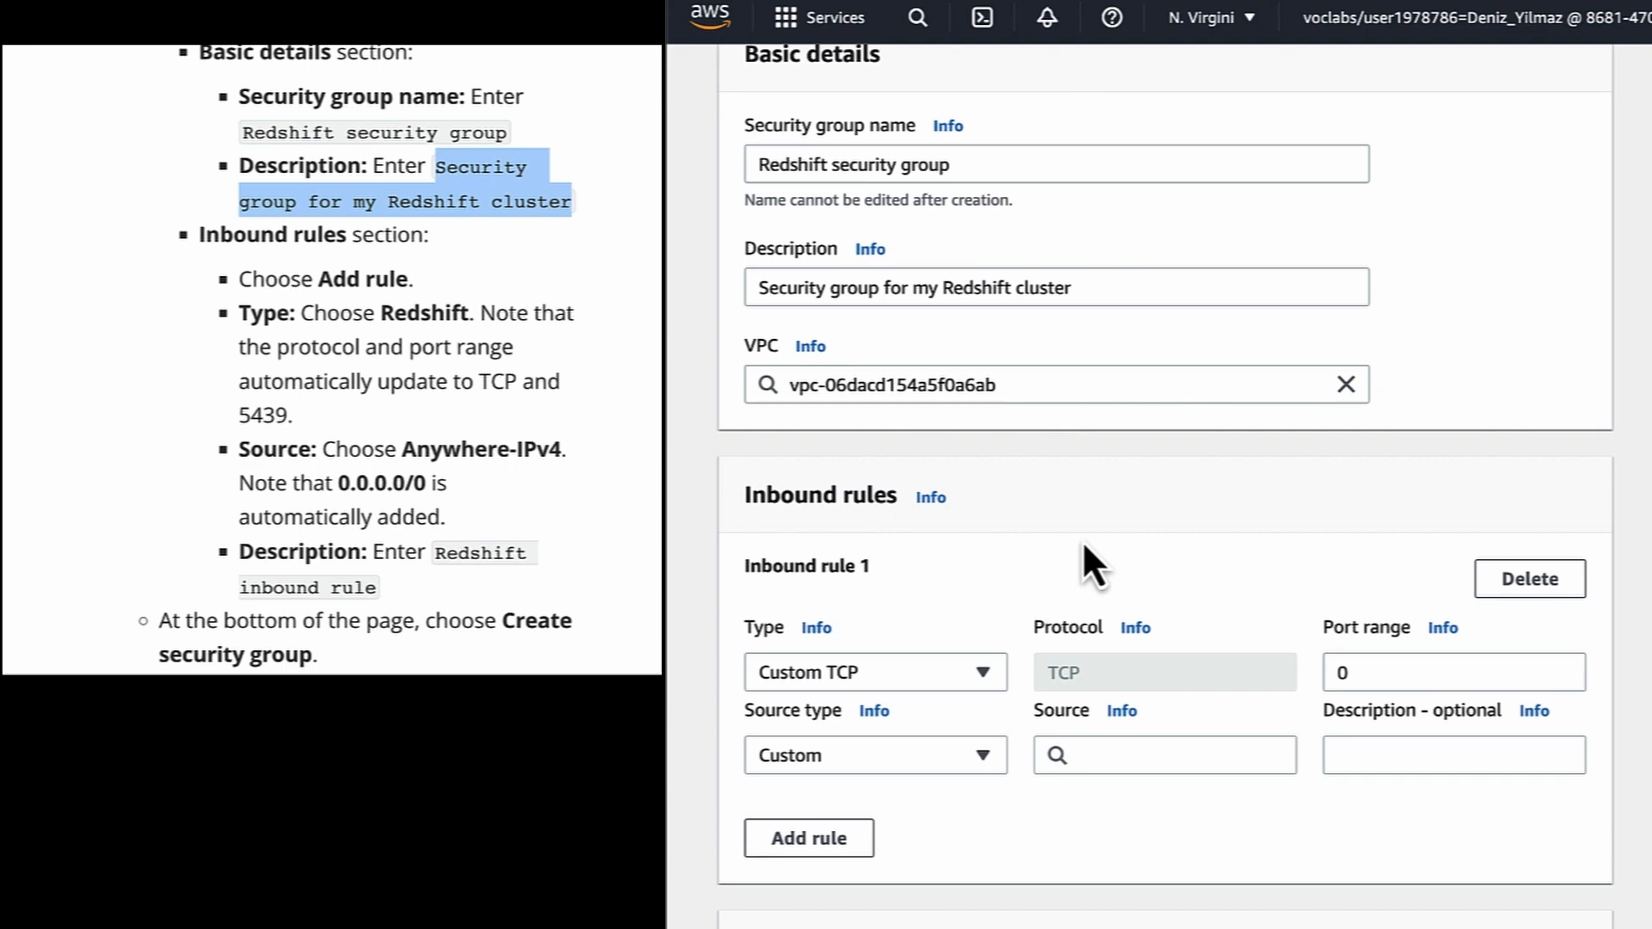
left_click(983, 672)
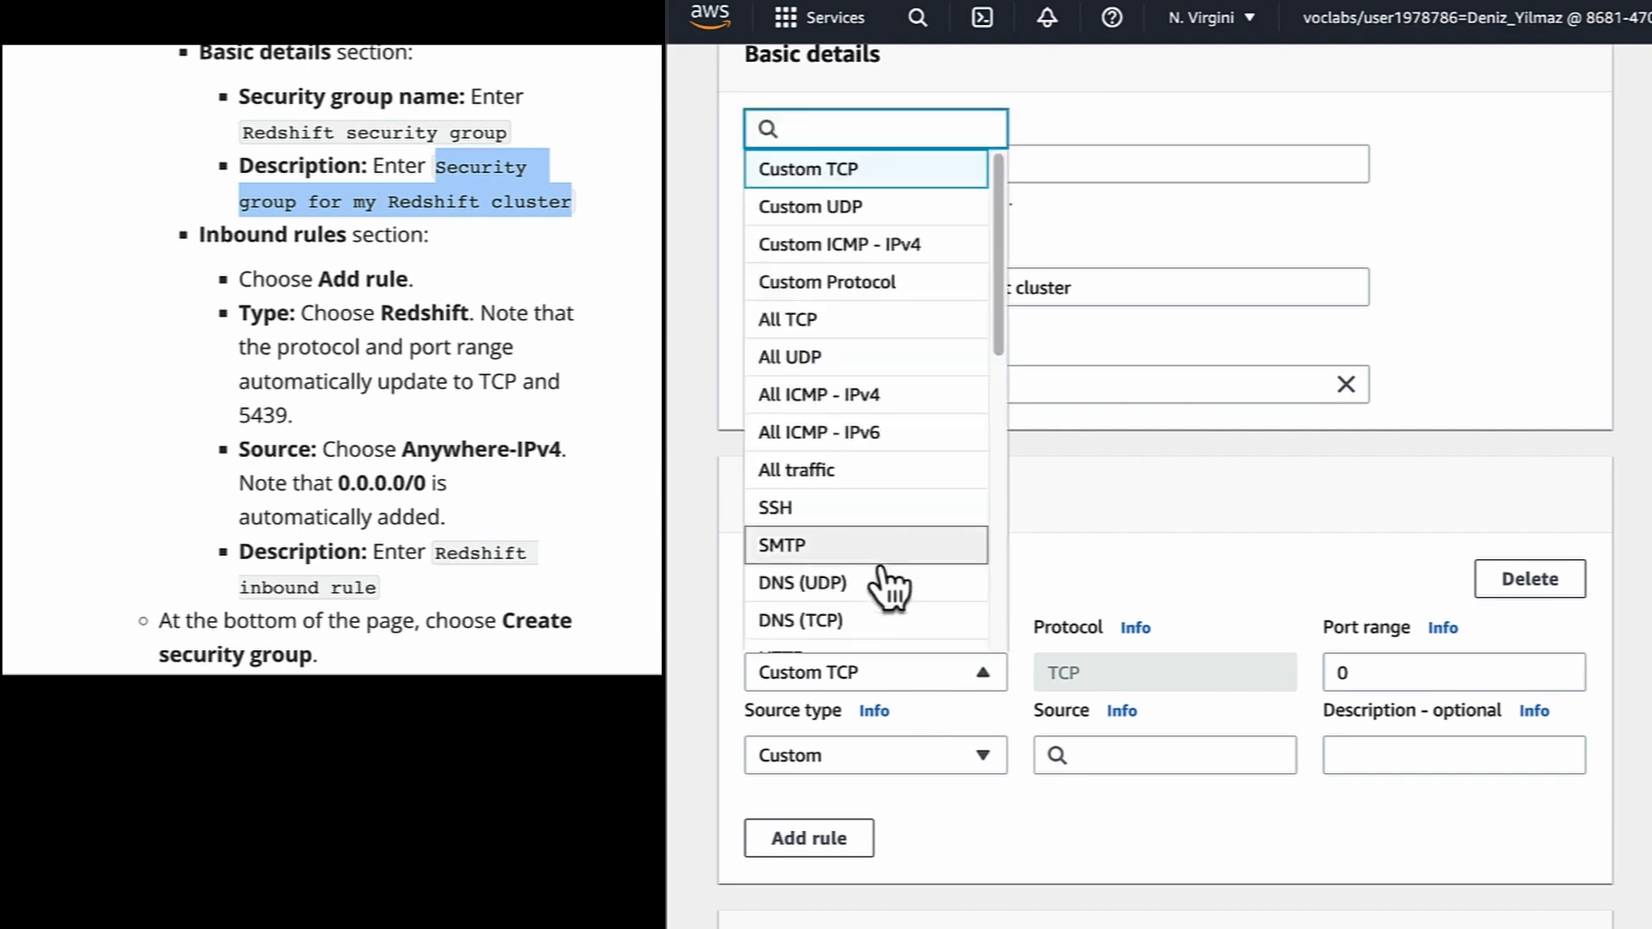
scroll(881, 569, "down", 4)
scroll(882, 578, "down", 3)
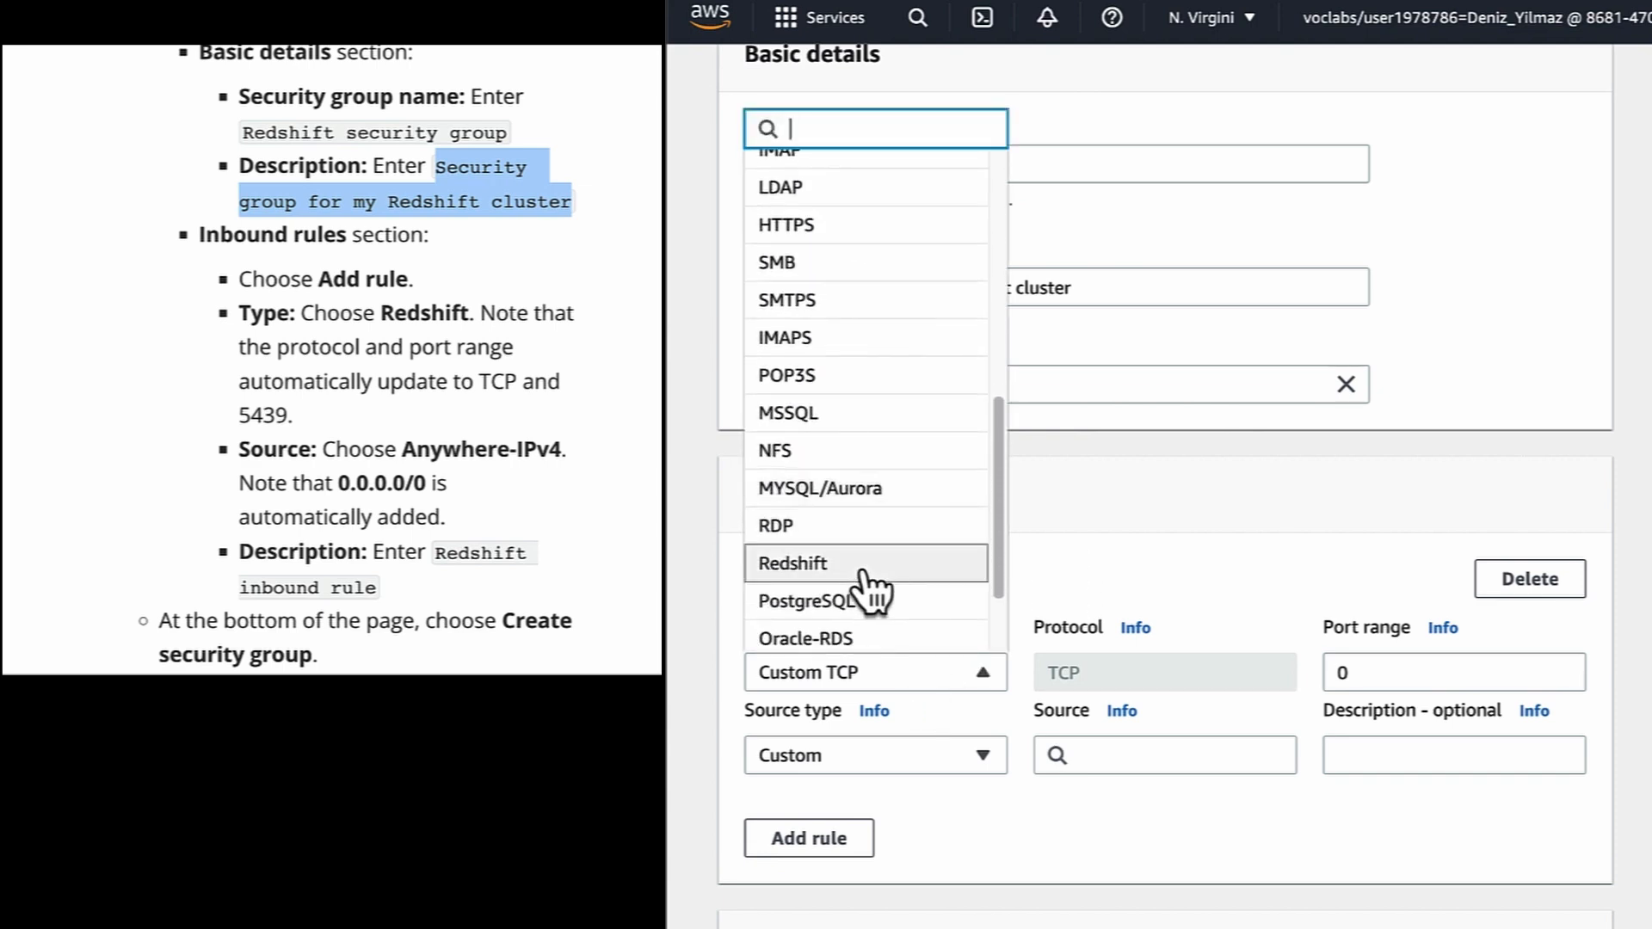
left_click(864, 561)
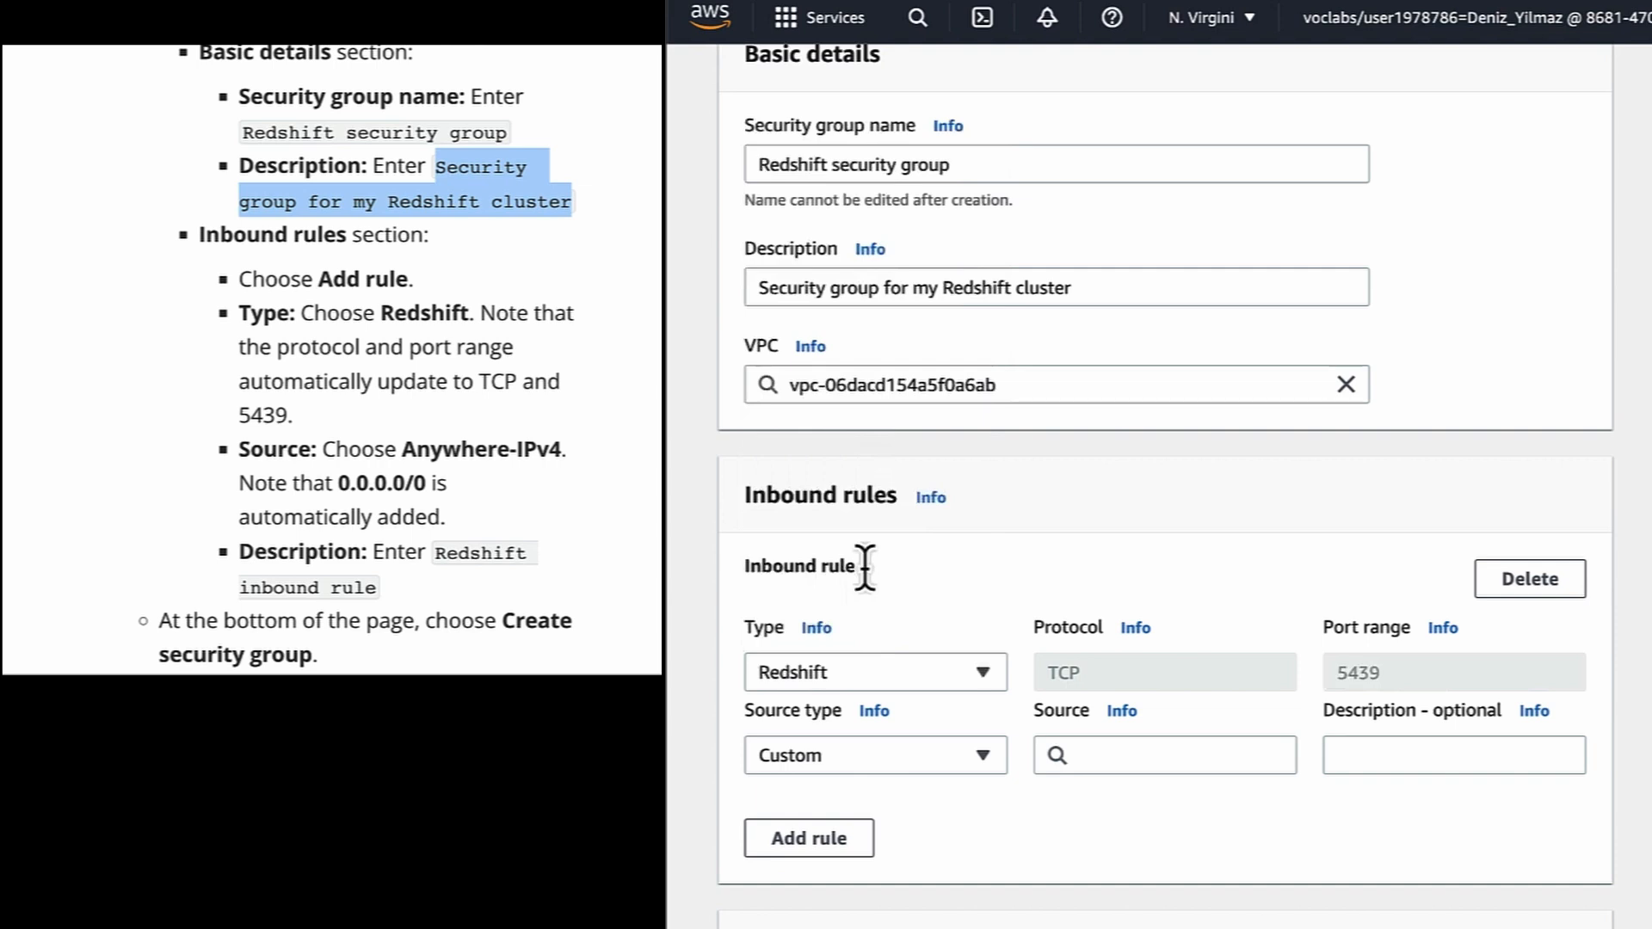
Set the inbound rule's source to Anywhere-IPv4 with the description "Redshift inbound rule", and create the security group
left_click(1093, 749)
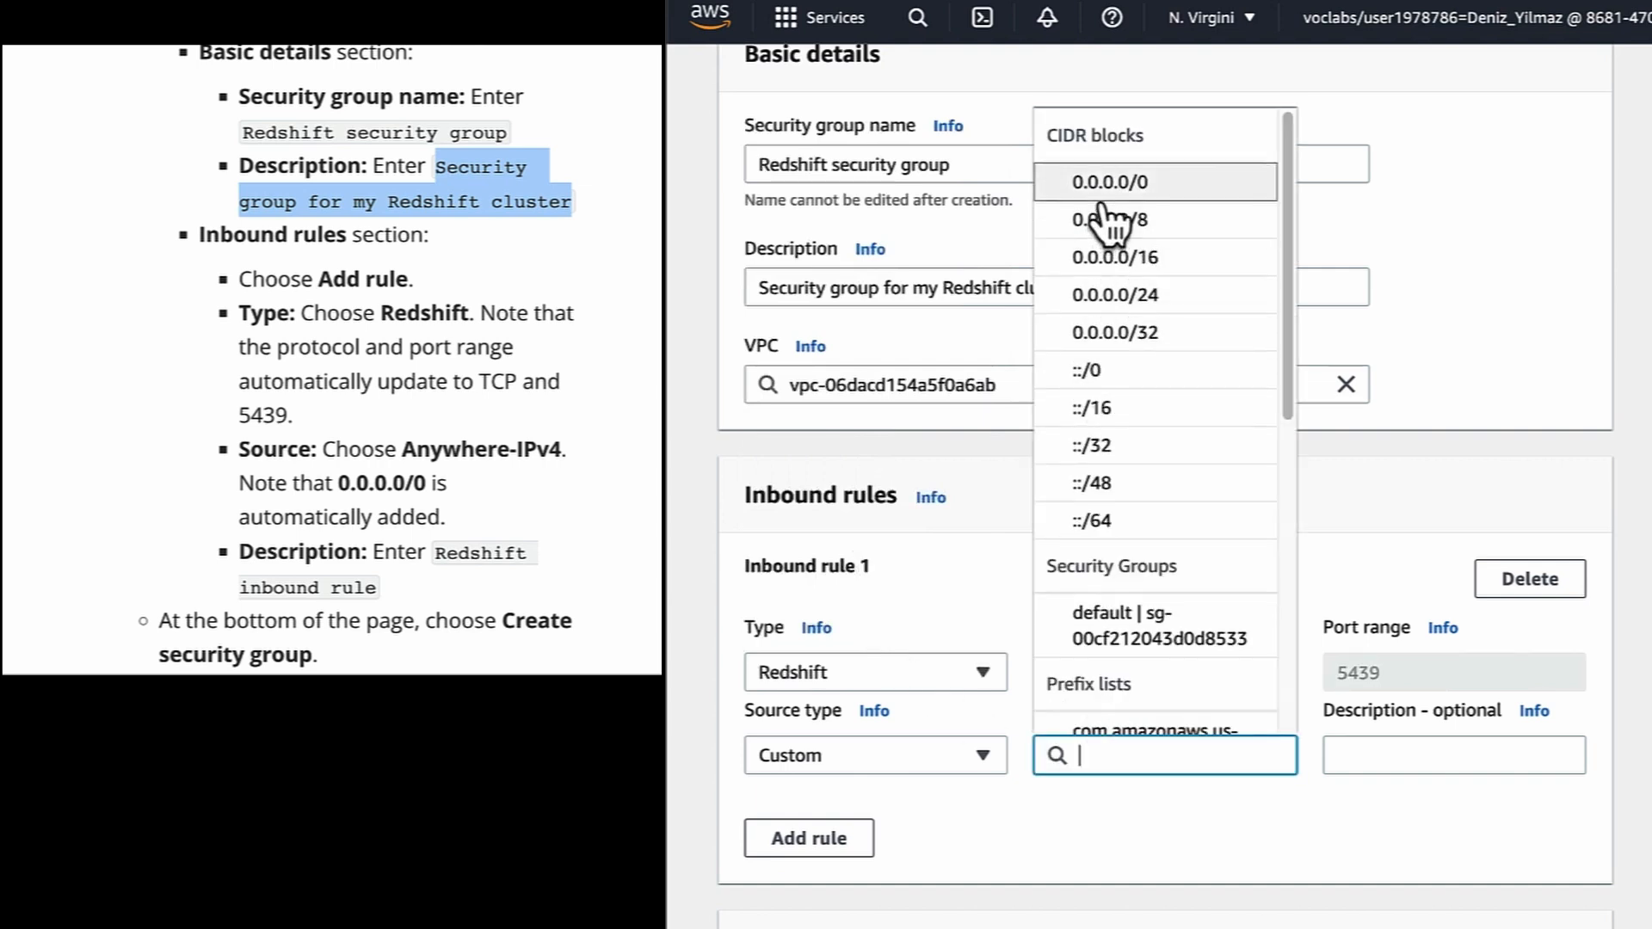
left_click(908, 755)
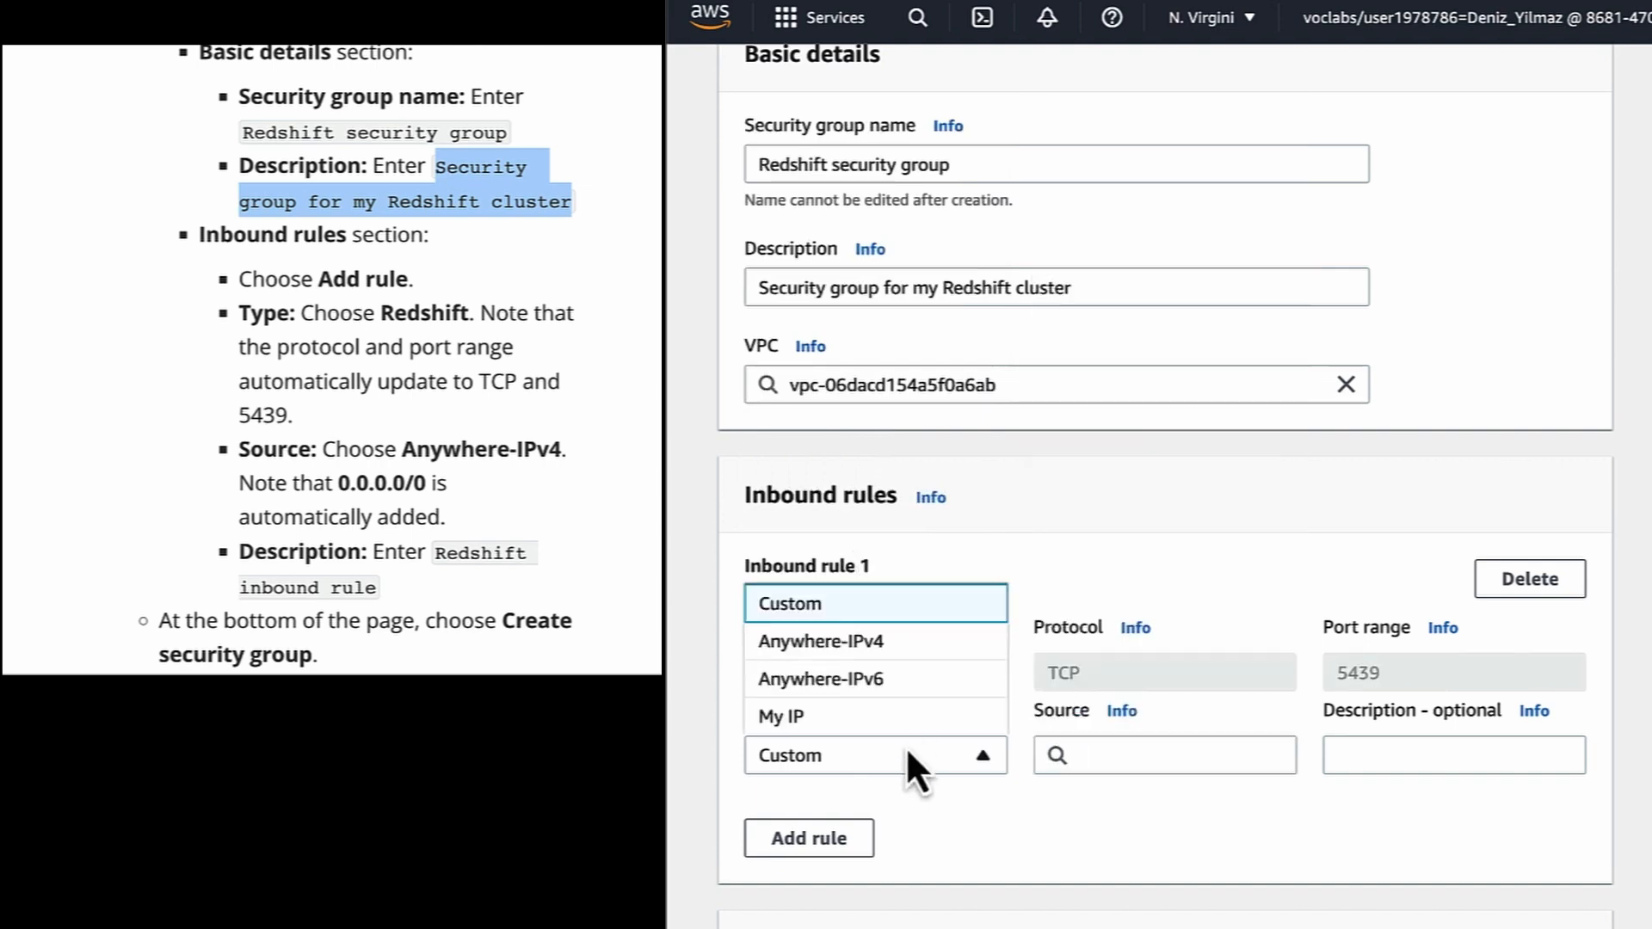
left_click(885, 647)
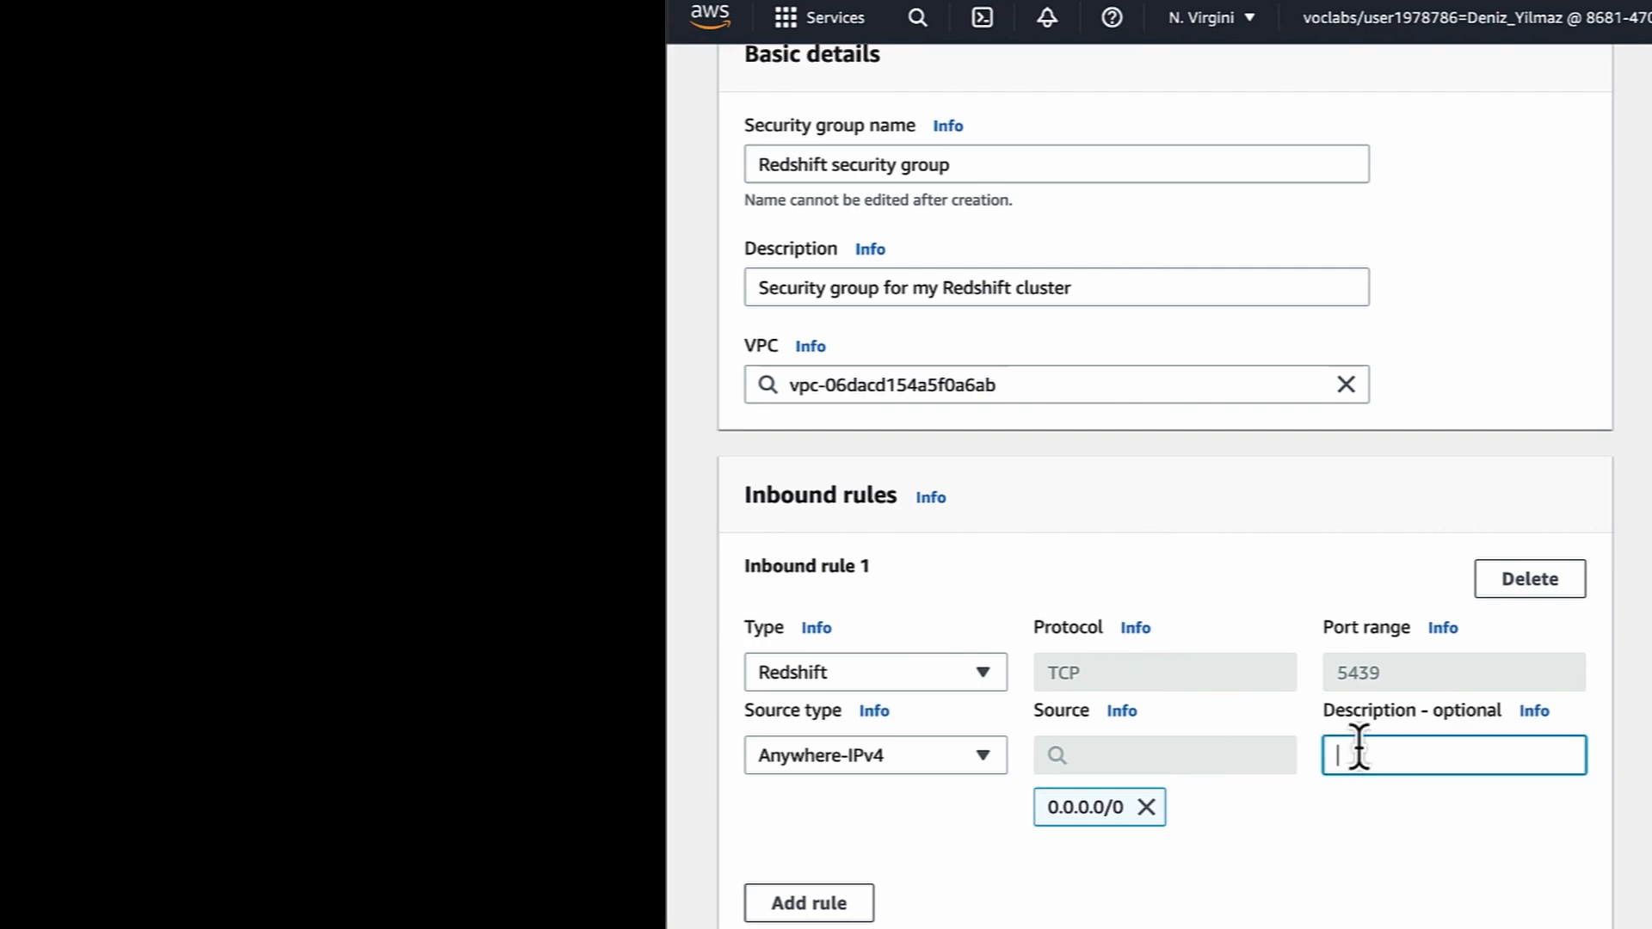
type("Redshift inbound rule")
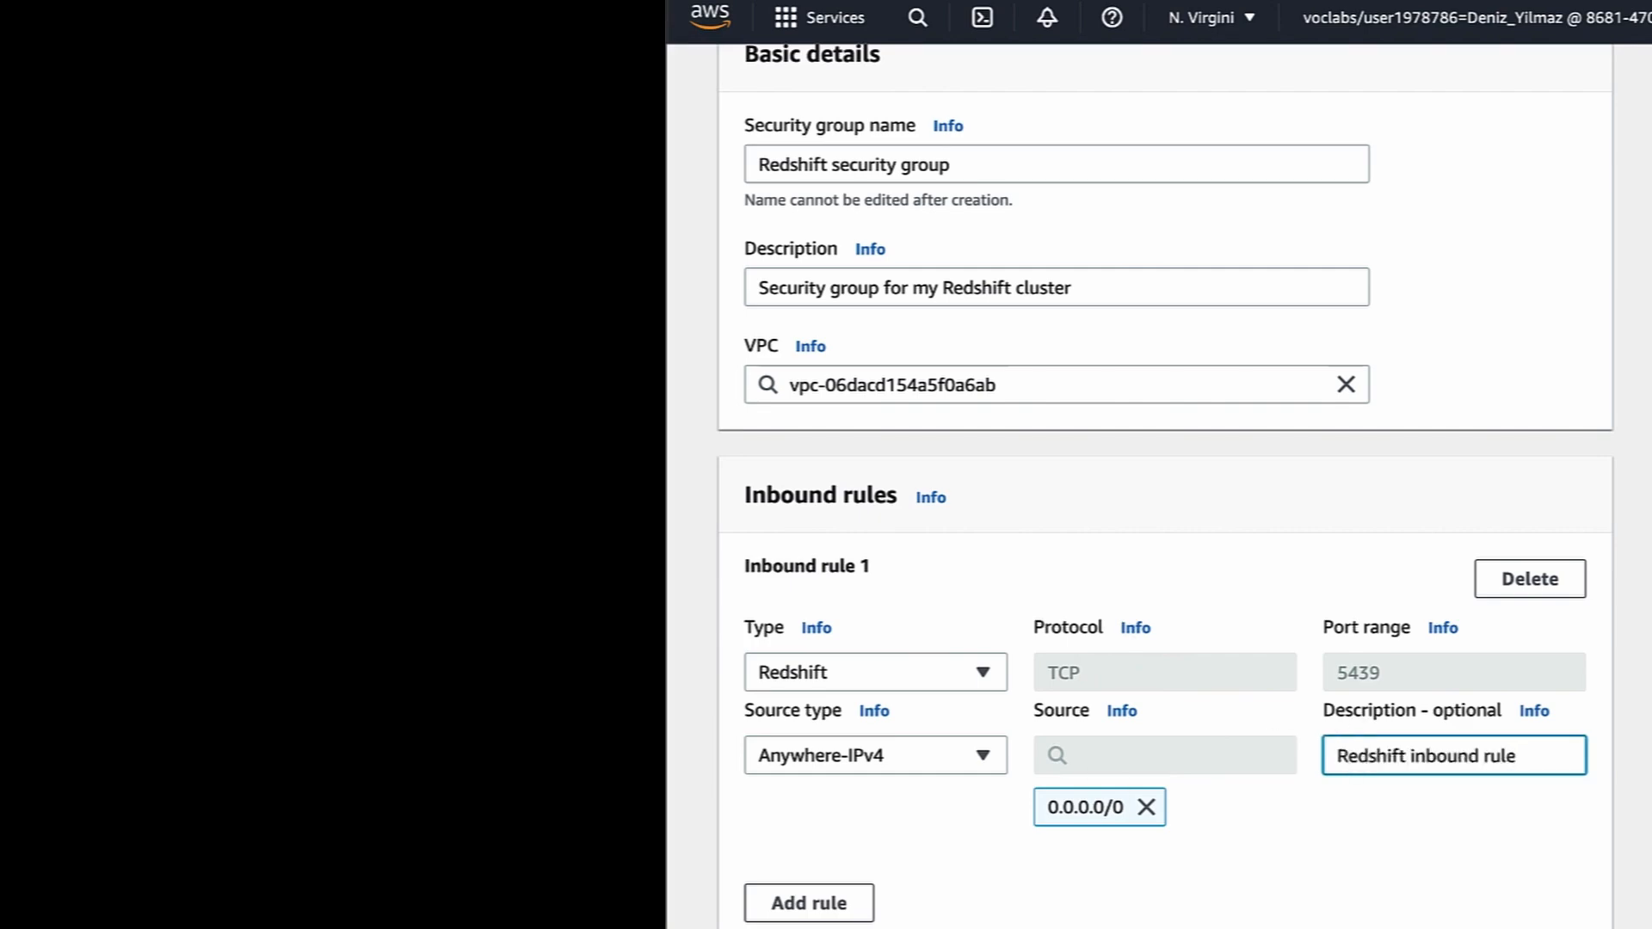
scroll(1284, 692, "down", 10)
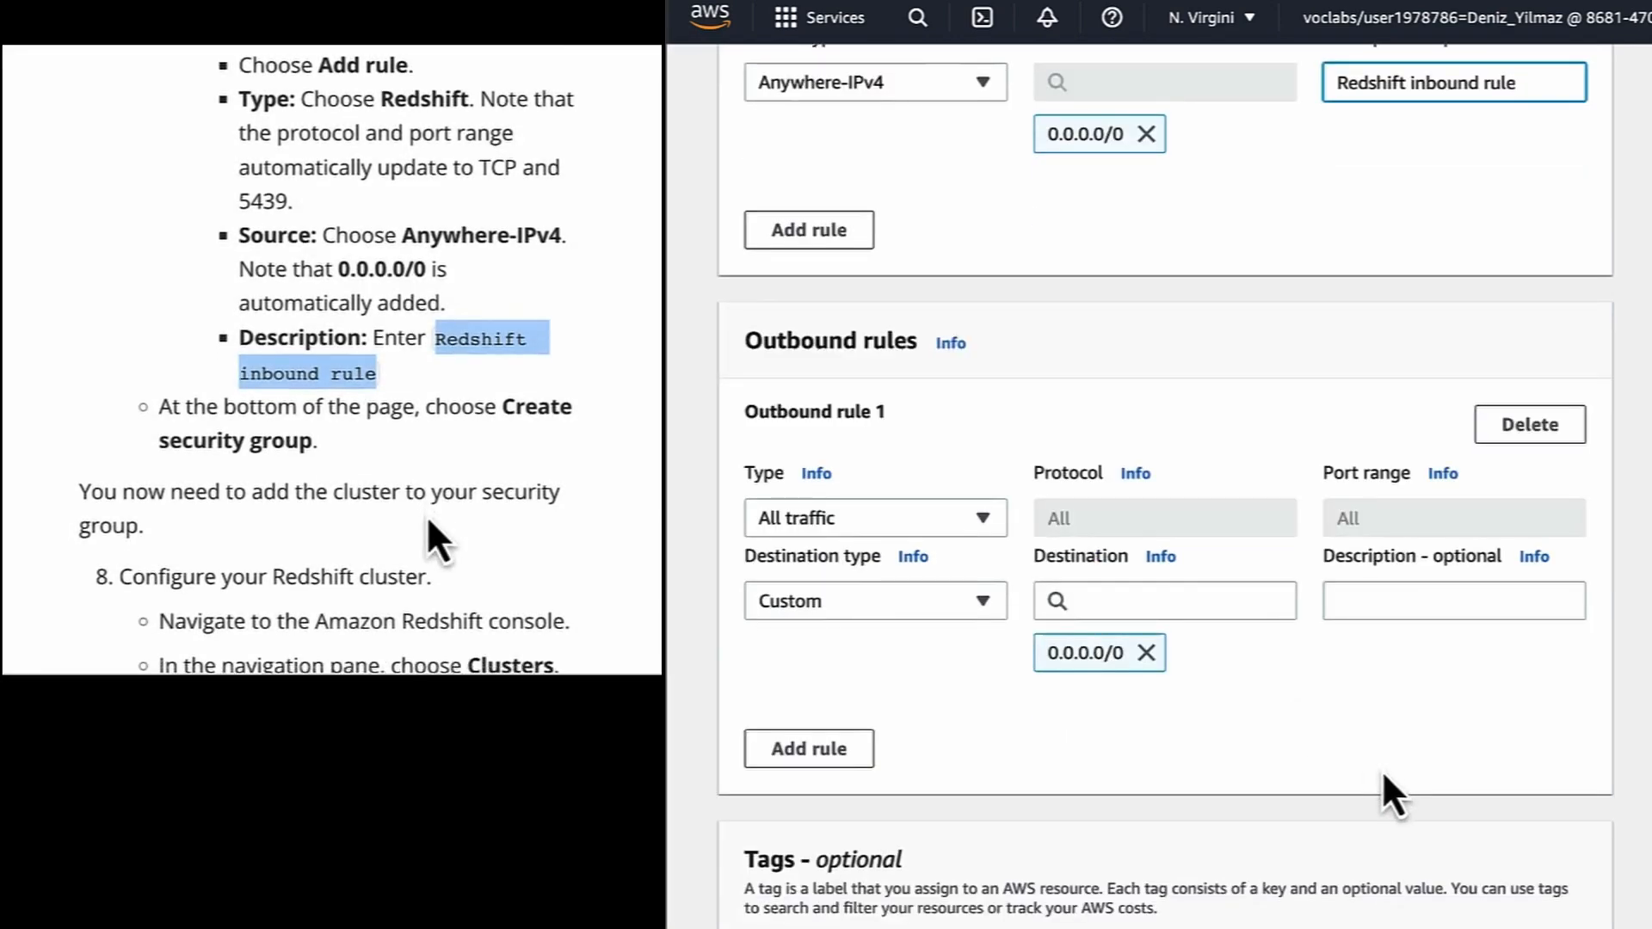
left_click(1445, 895)
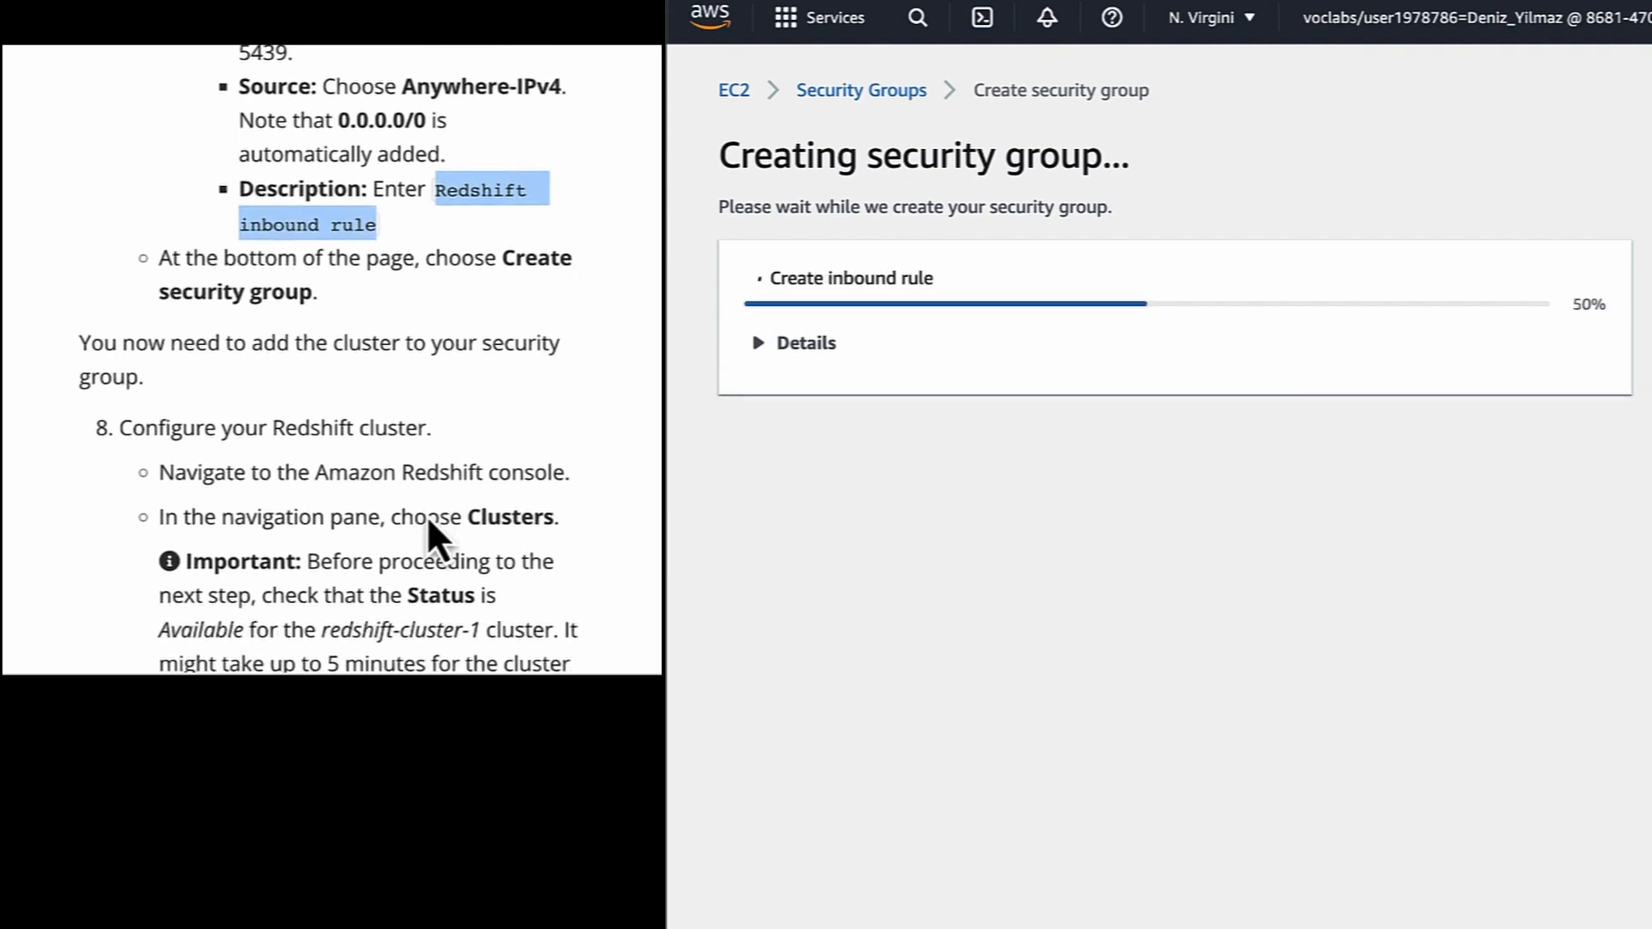
Switch to the Amazon Redshift Clusters page, dismiss the preview features banner and go to the cluster list
scroll(427, 515, "down", 3)
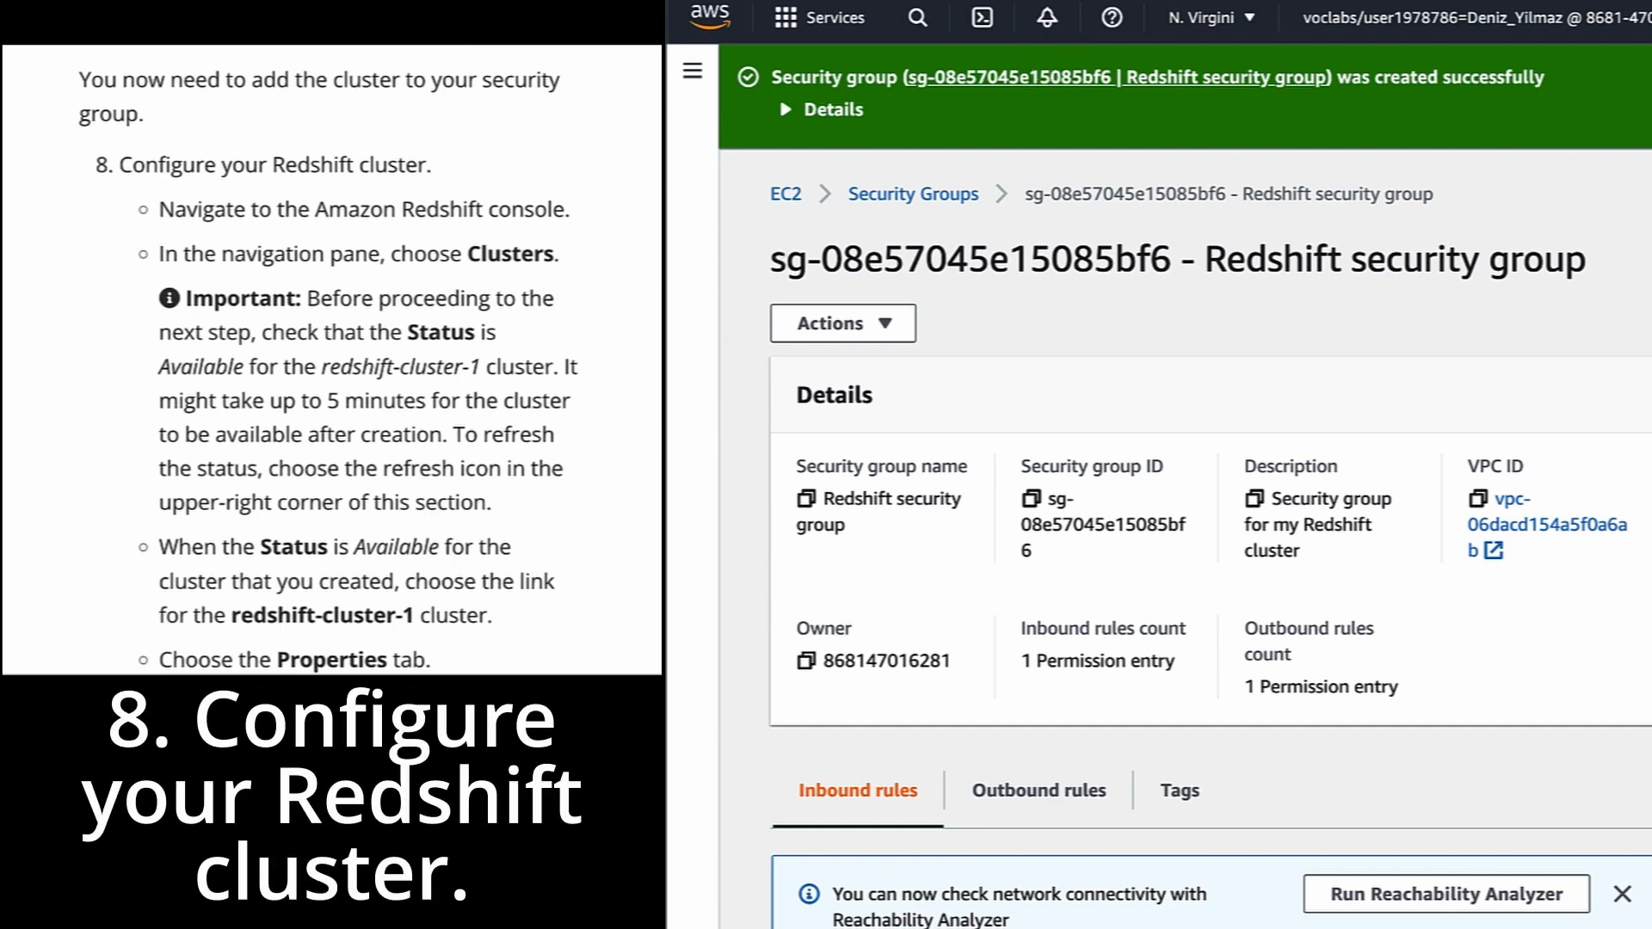
left_click(1082, 1)
left_click(1631, 75)
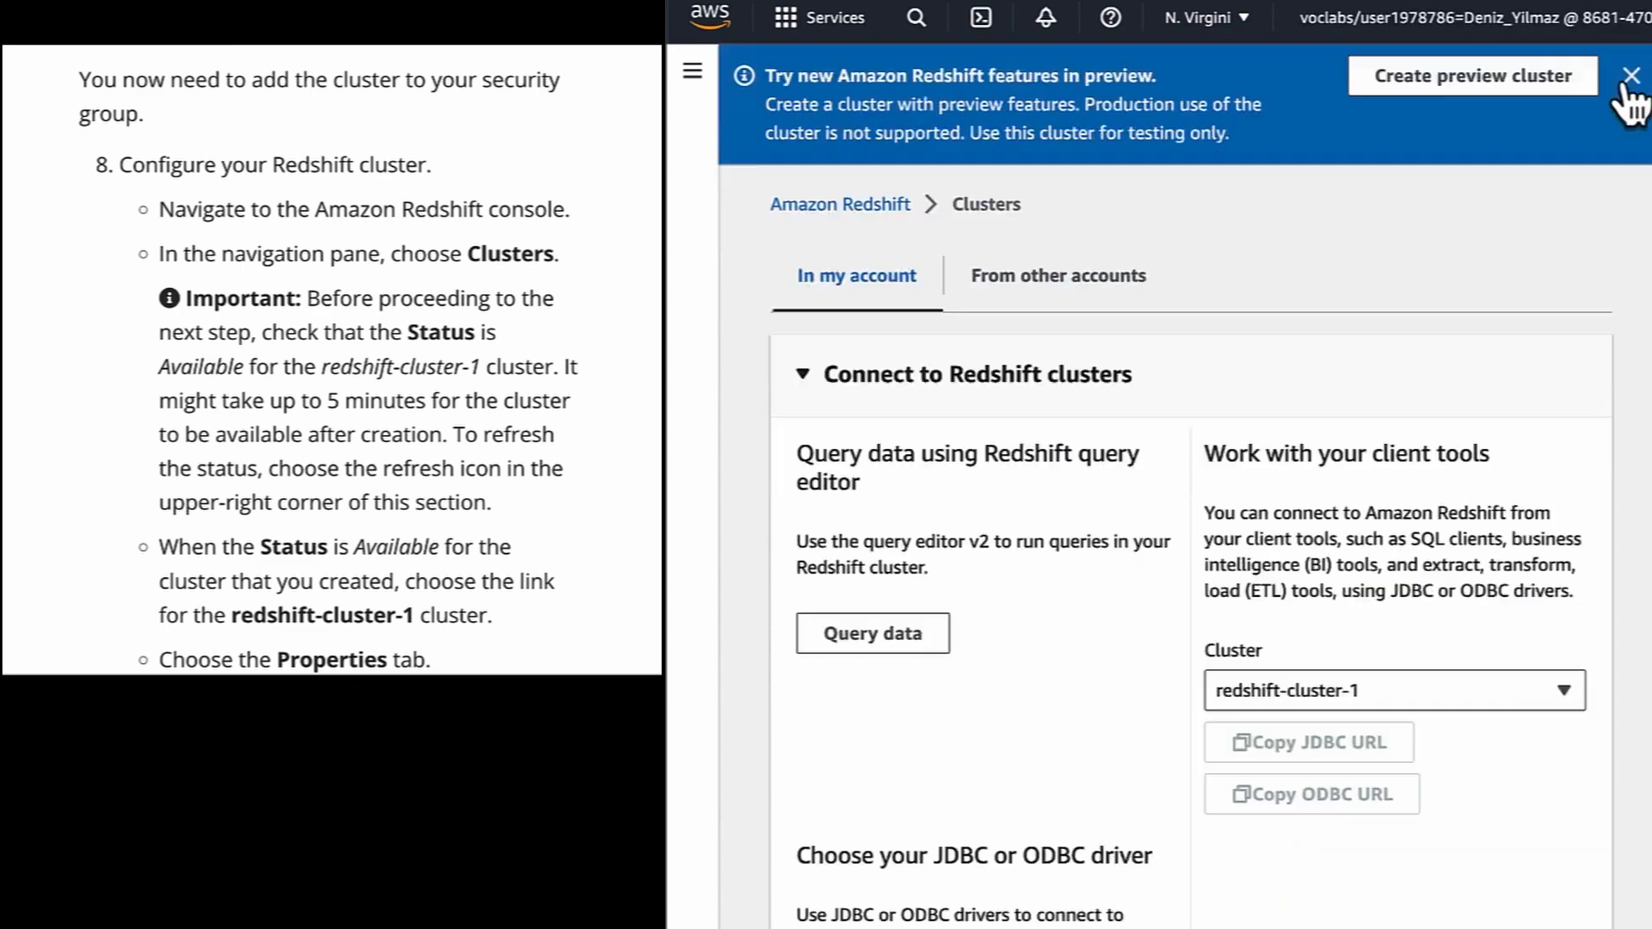
left_click(1632, 75)
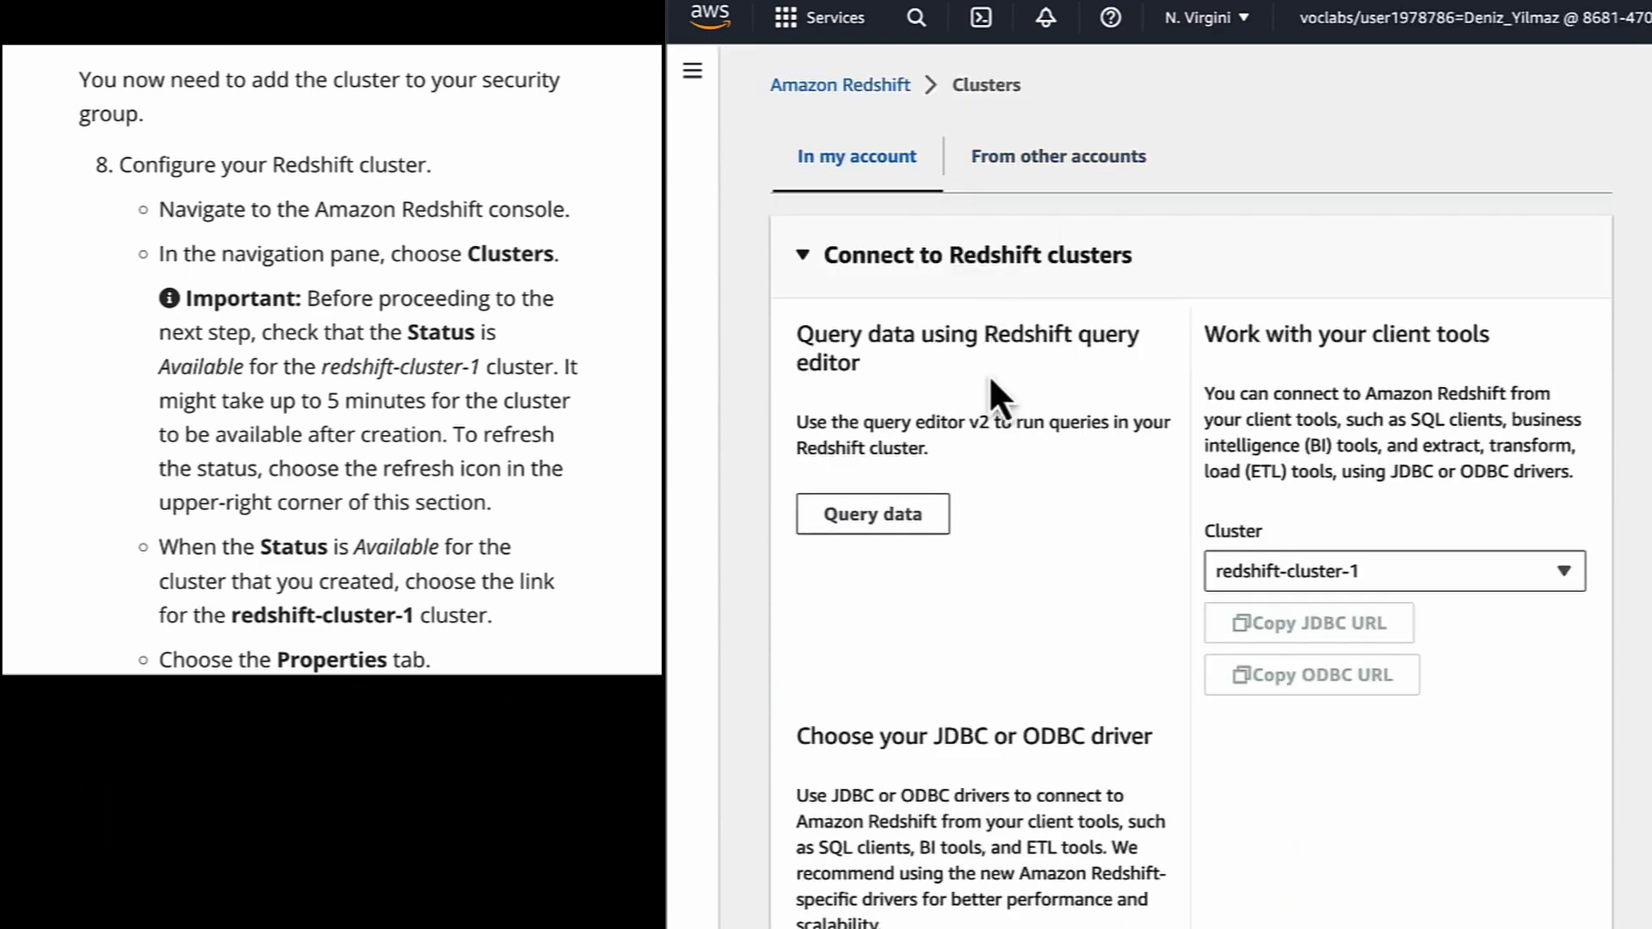
scroll(800, 189, "down", 6)
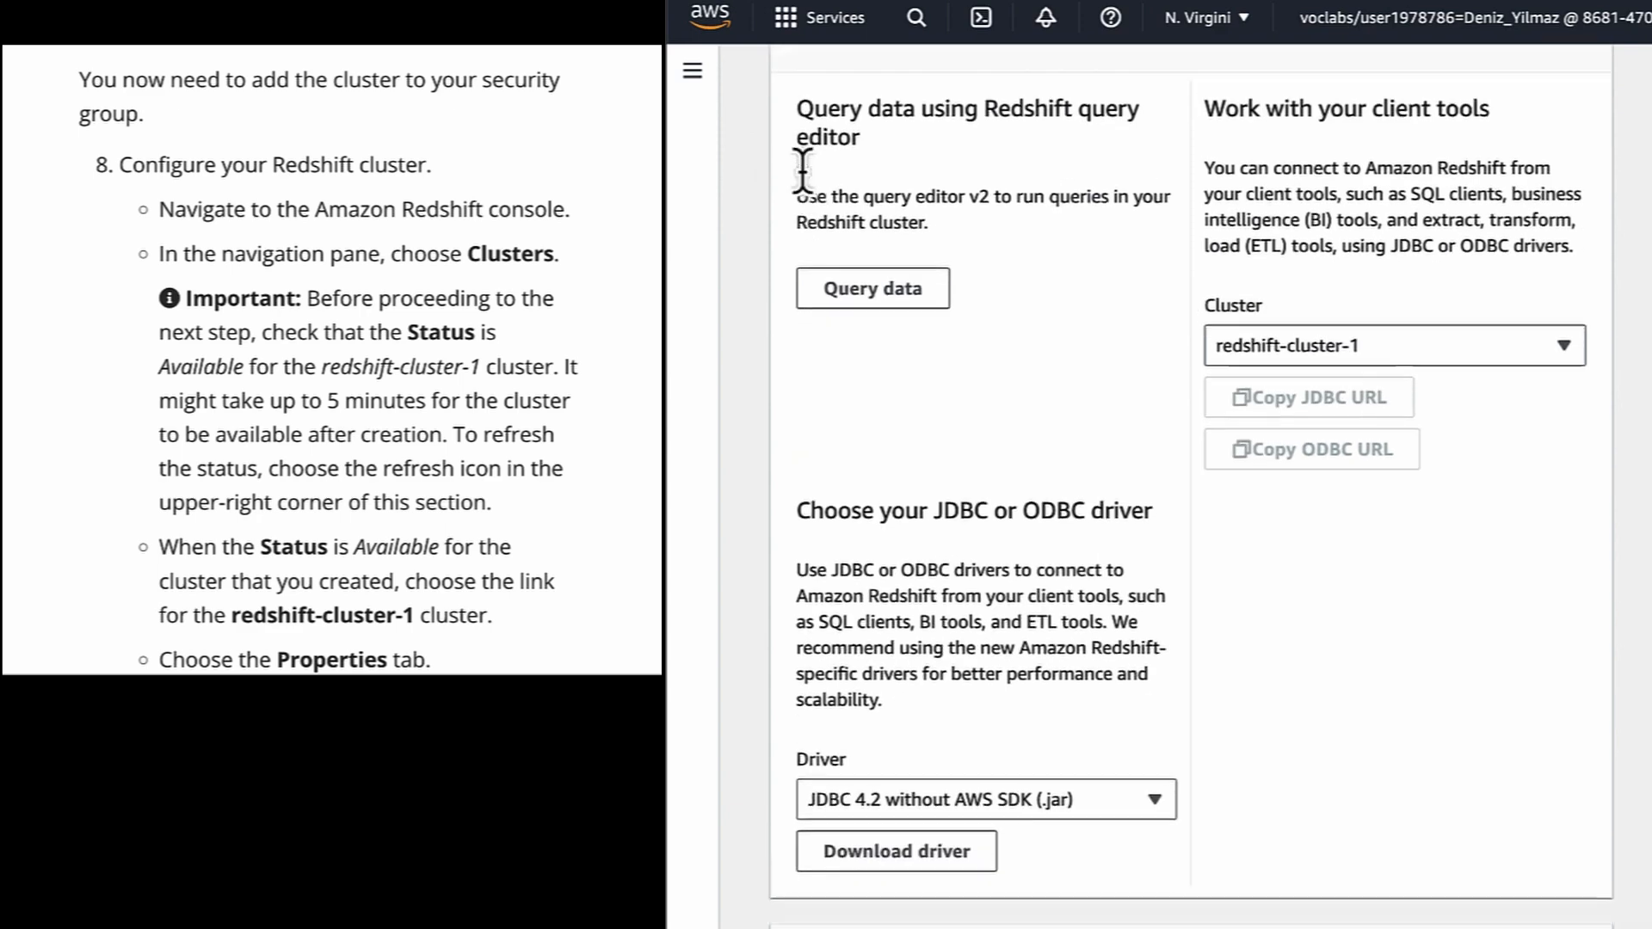
scroll(803, 176, "down", 1)
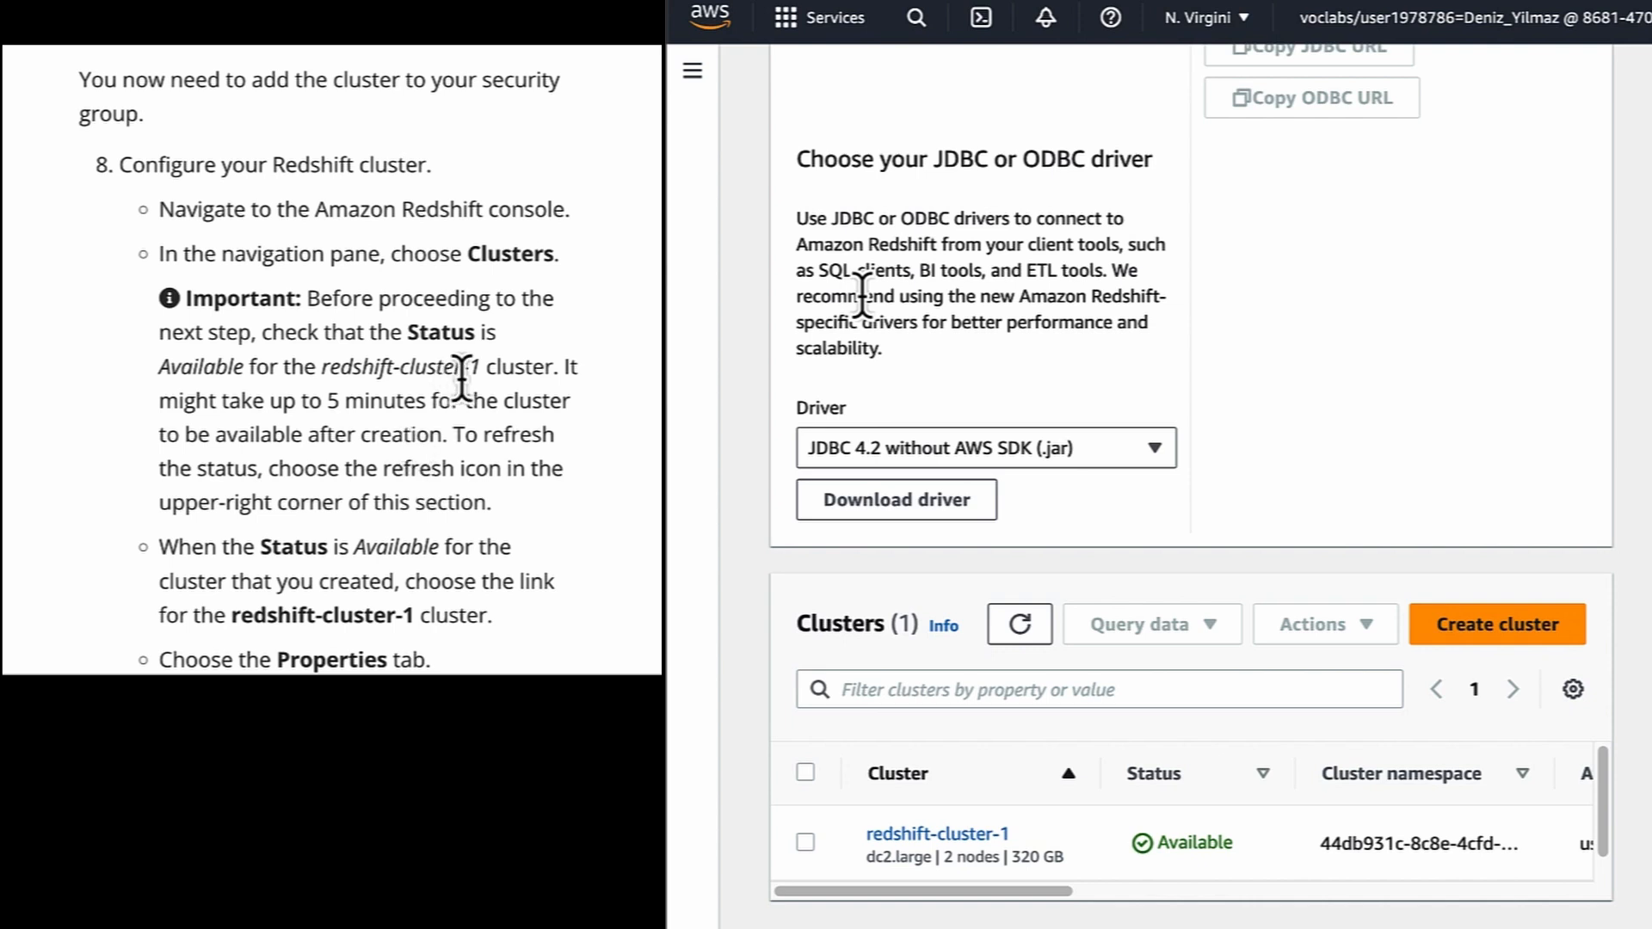
Check the lab's cluster status instructions and open the details of redshift-cluster-1
left_click_drag(484, 367, 168, 372)
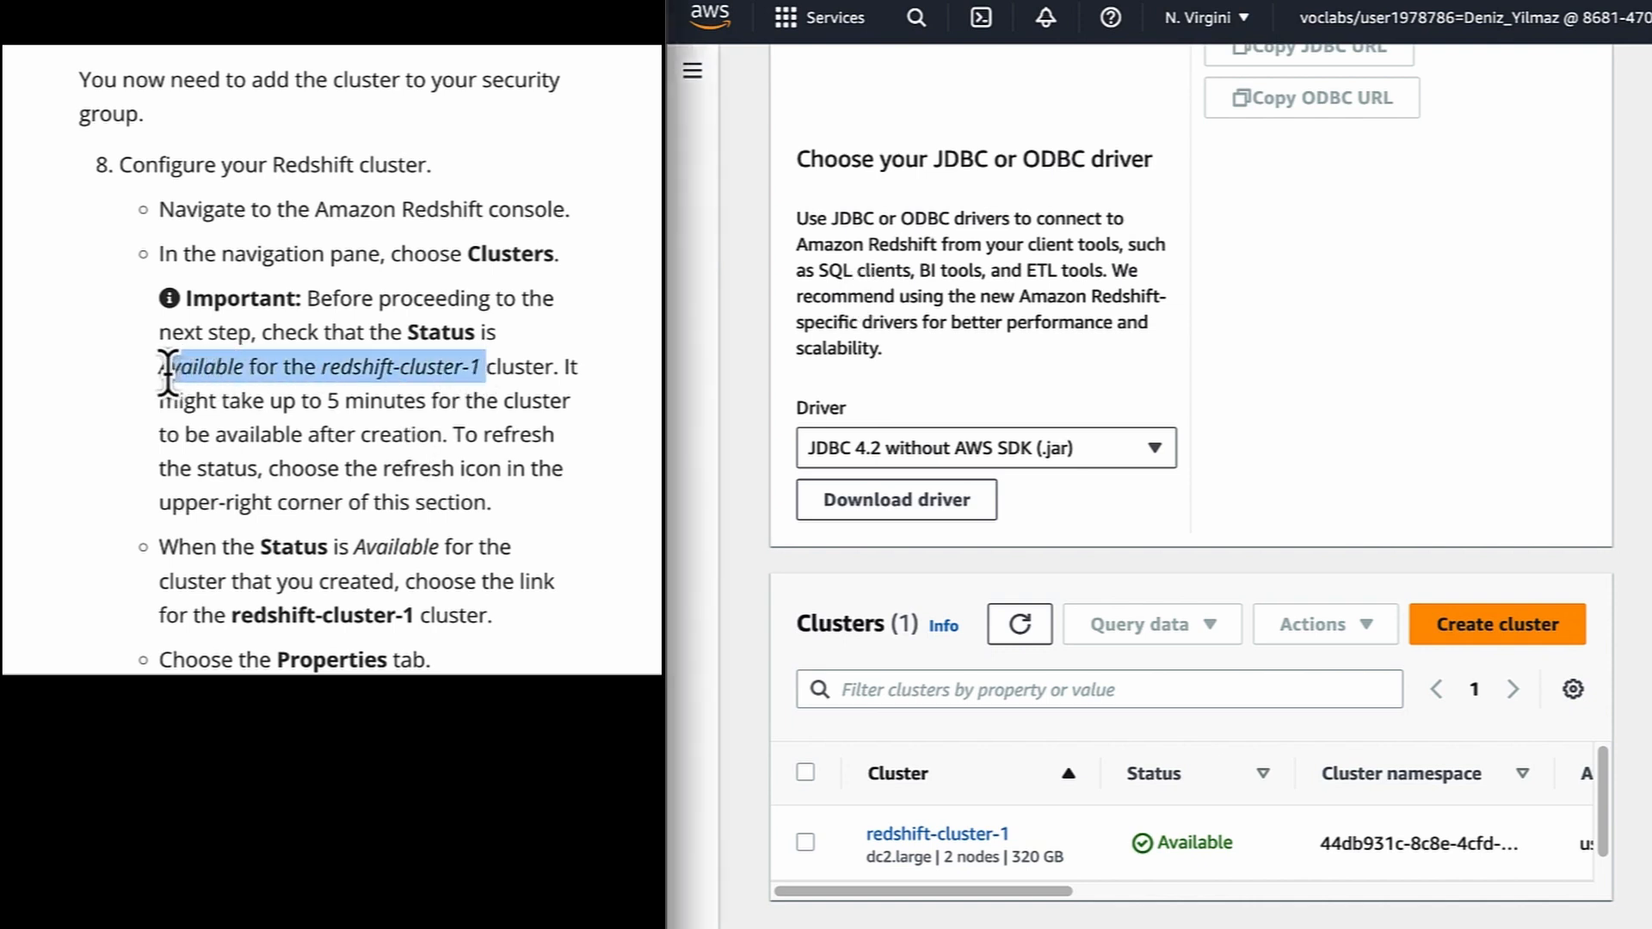
left_click(169, 372)
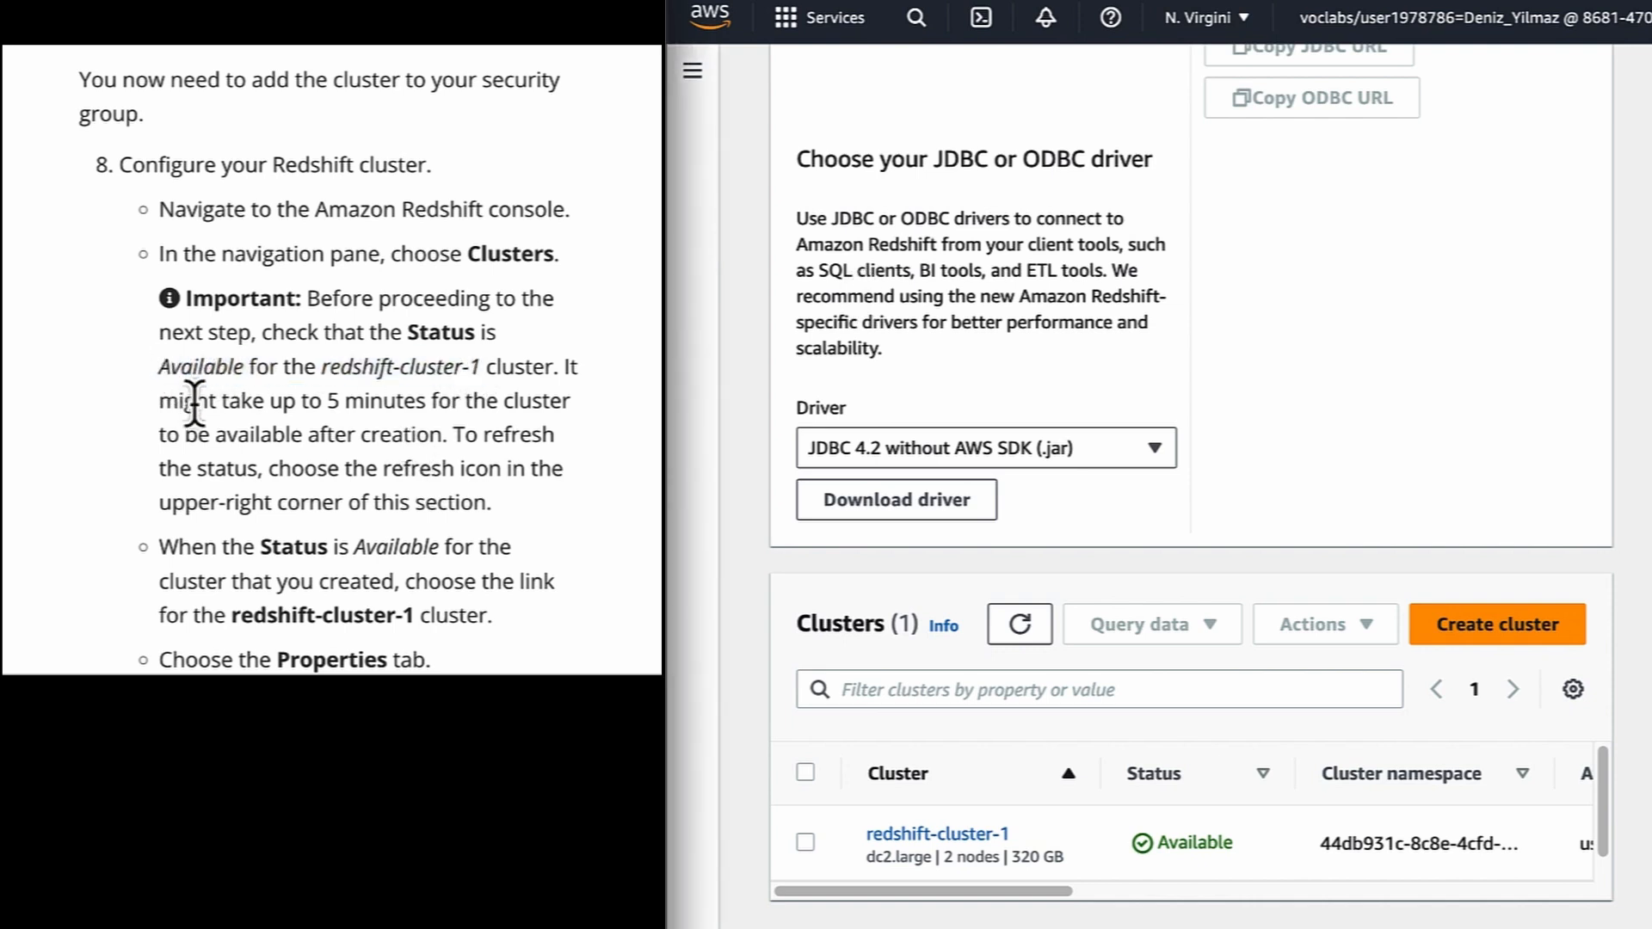
scroll(239, 443, "down", 3)
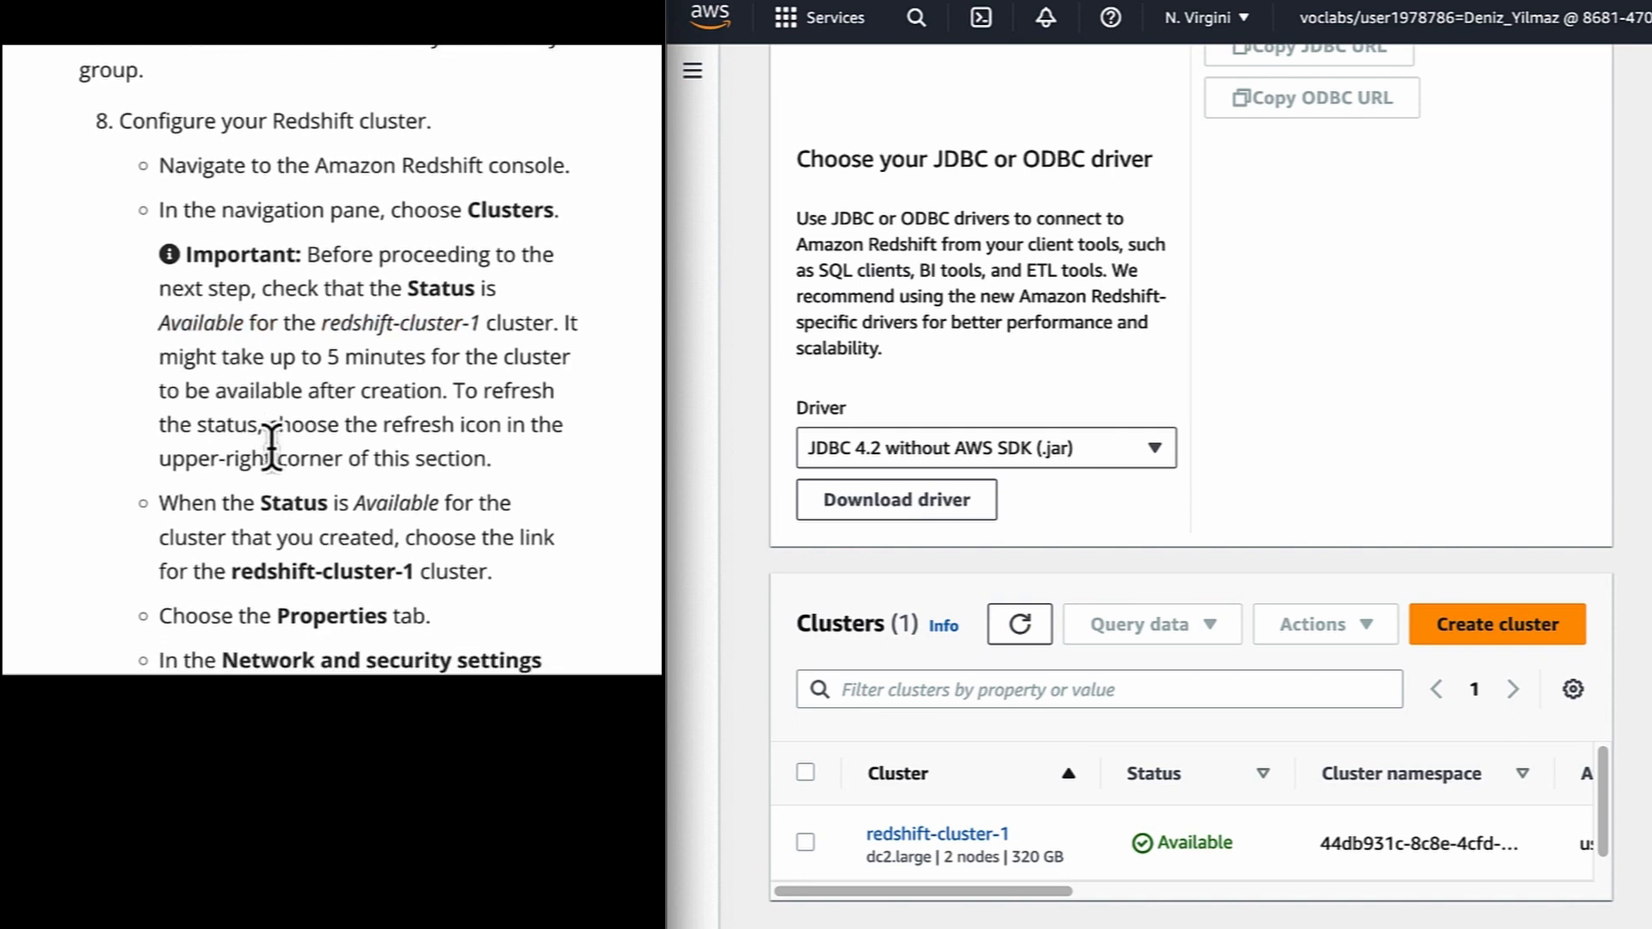
scroll(271, 447, "down", 1)
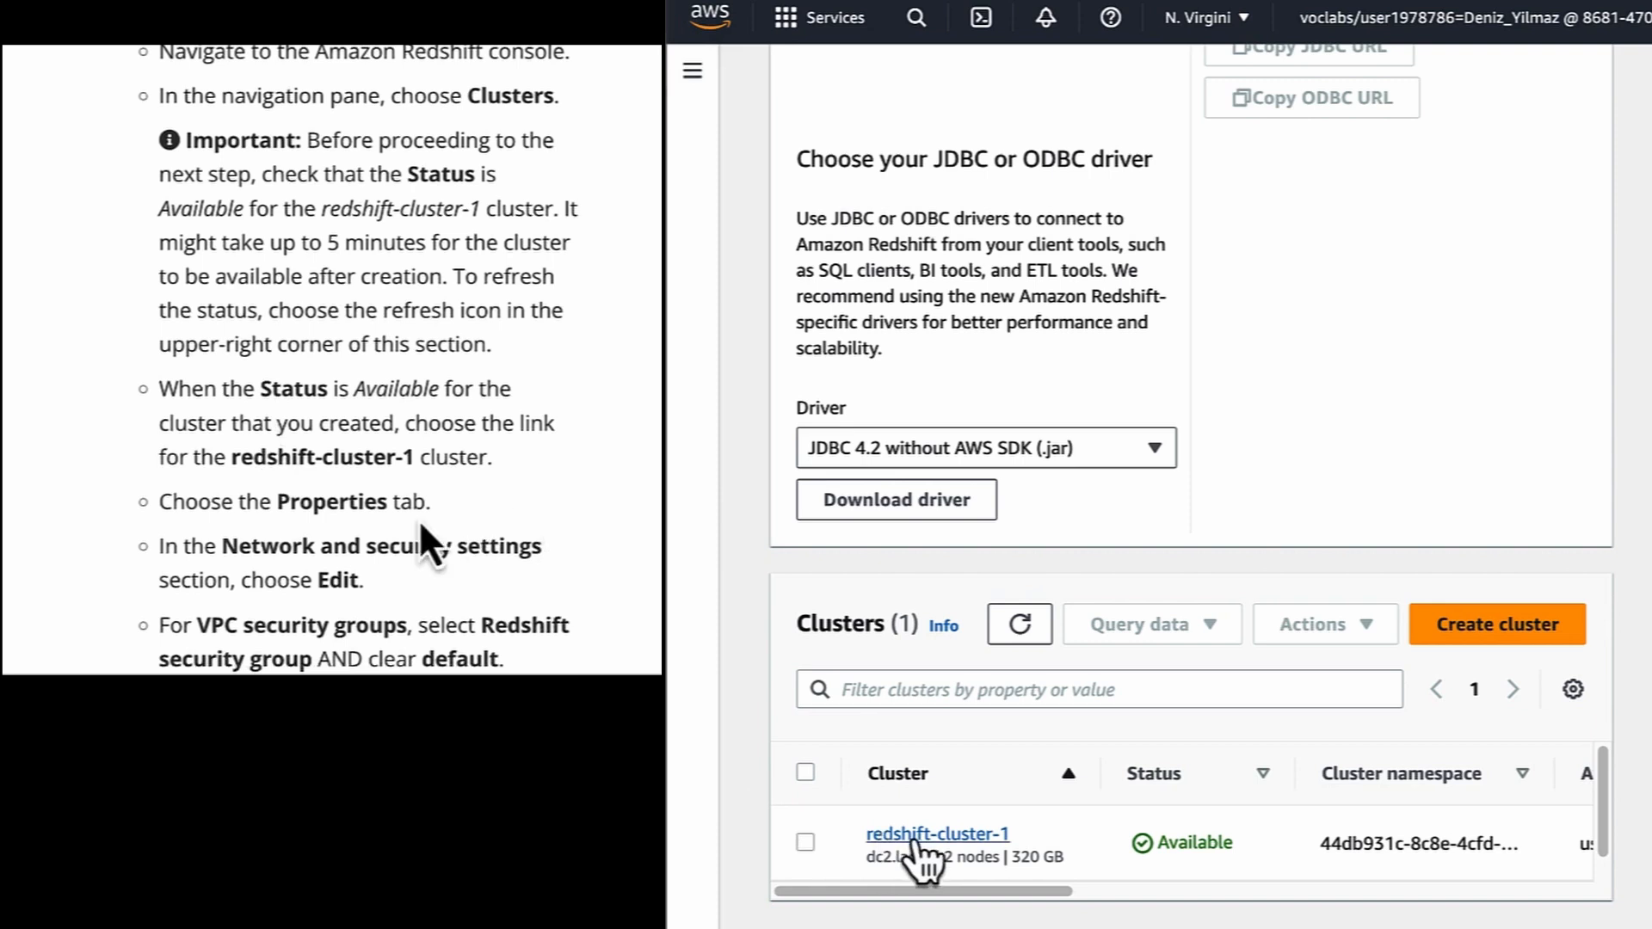
scroll(423, 537, "down", 3)
left_click(917, 837)
Open the network and security settings in the cluster's properties for editing
scroll(423, 538, "down", 7)
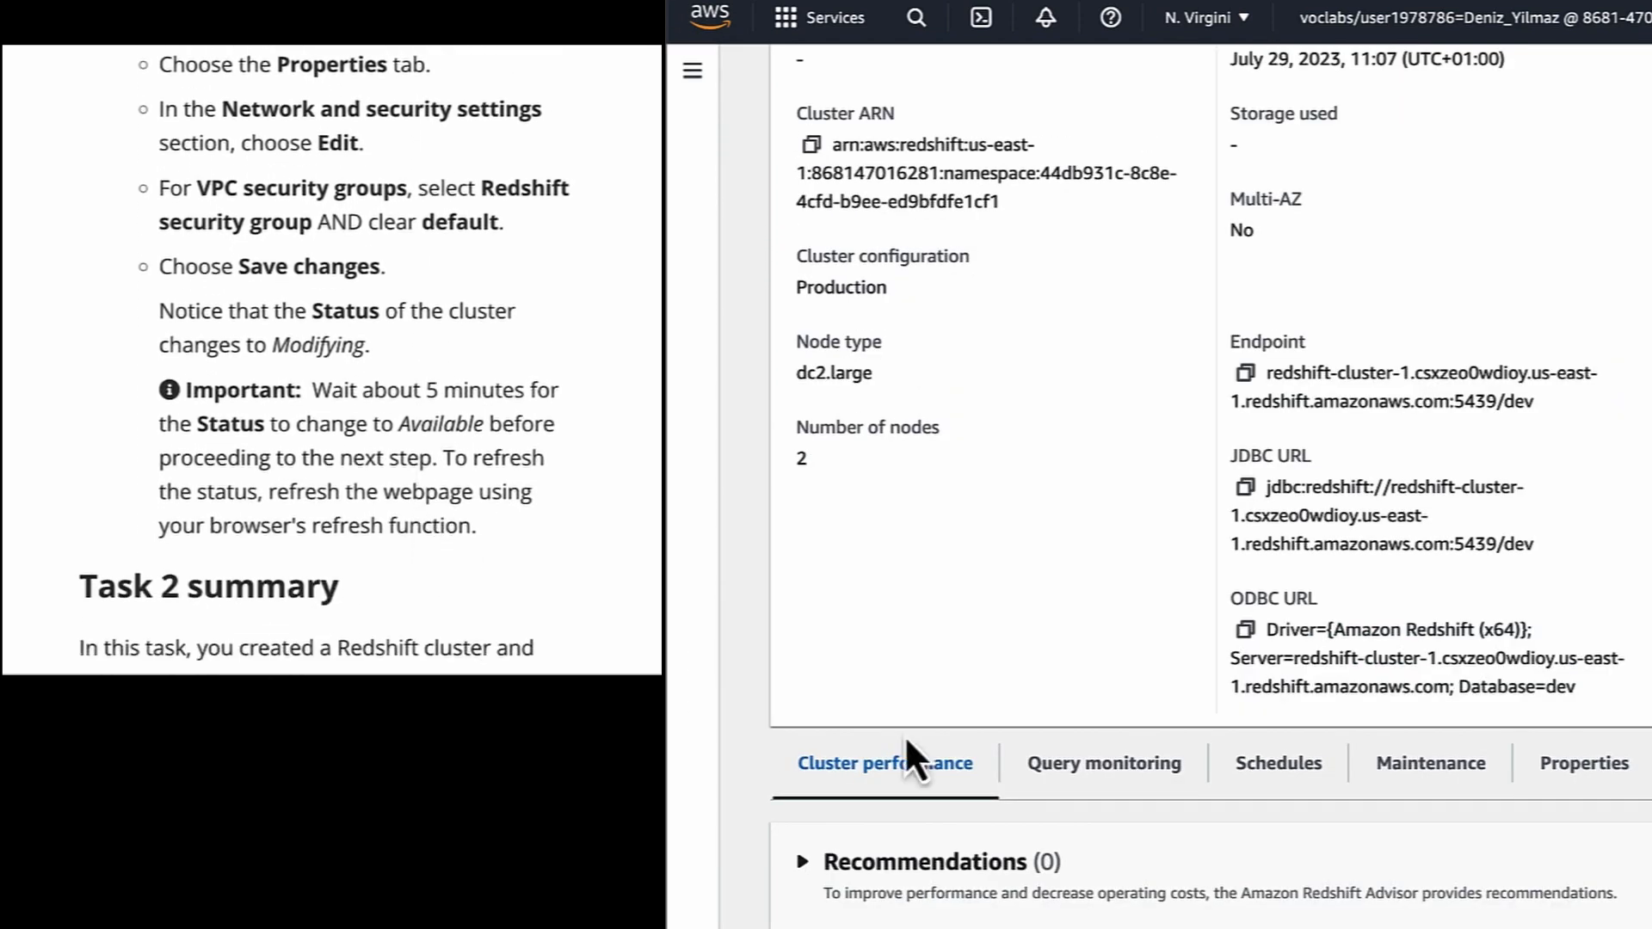
scroll(1239, 826, "down", 6)
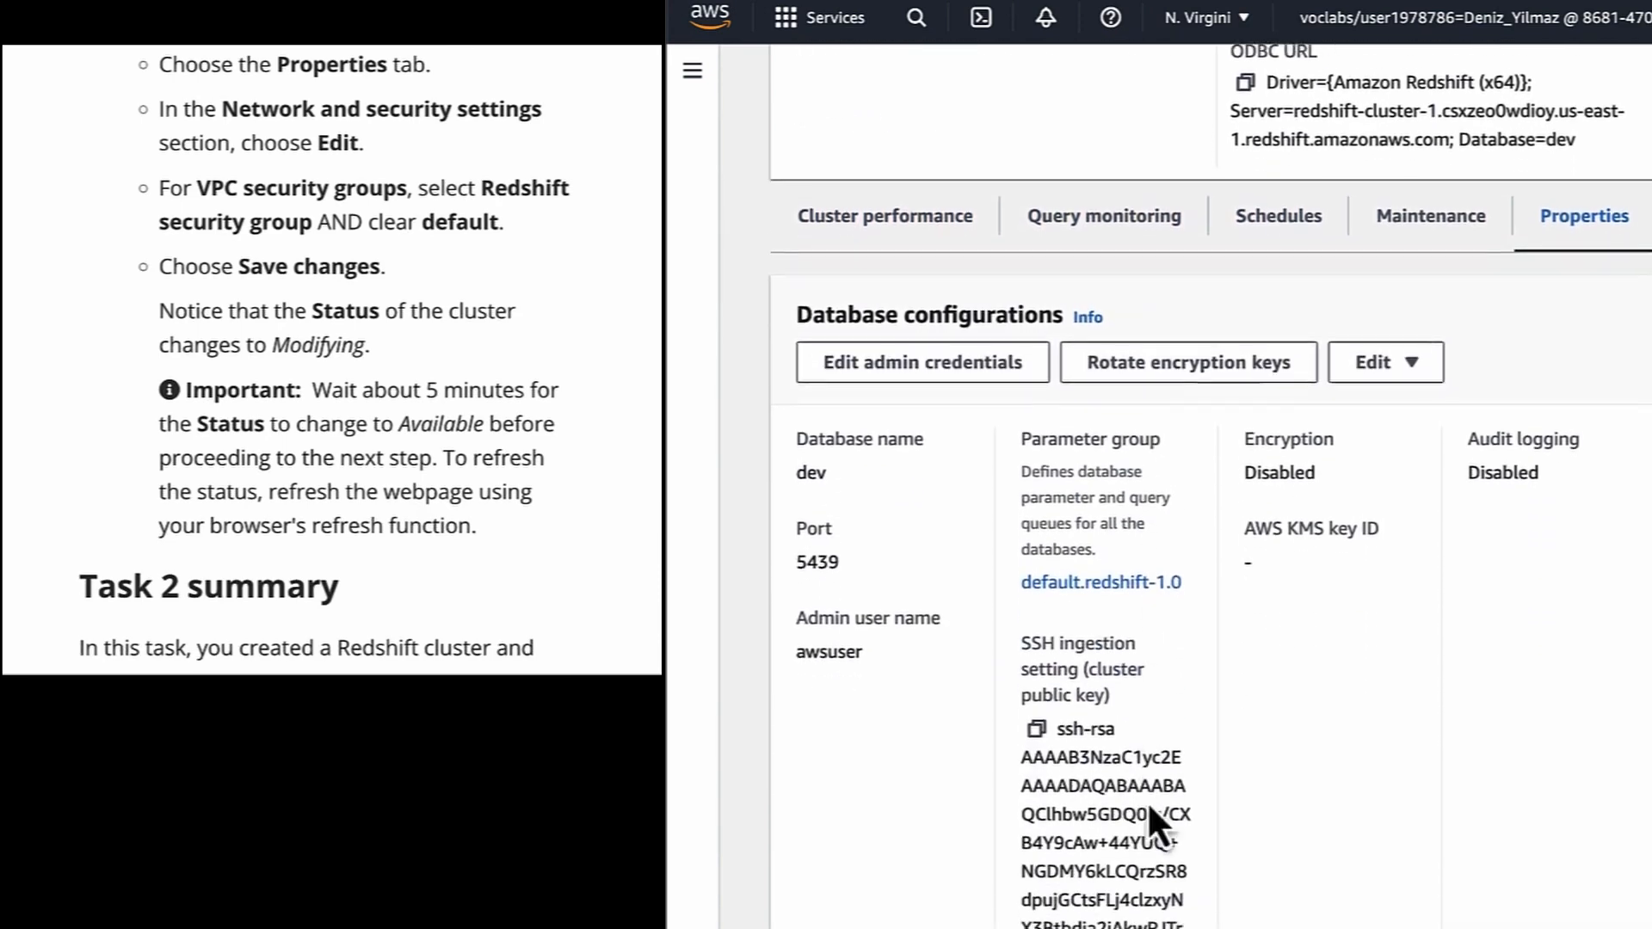
scroll(1148, 796, "down", 2)
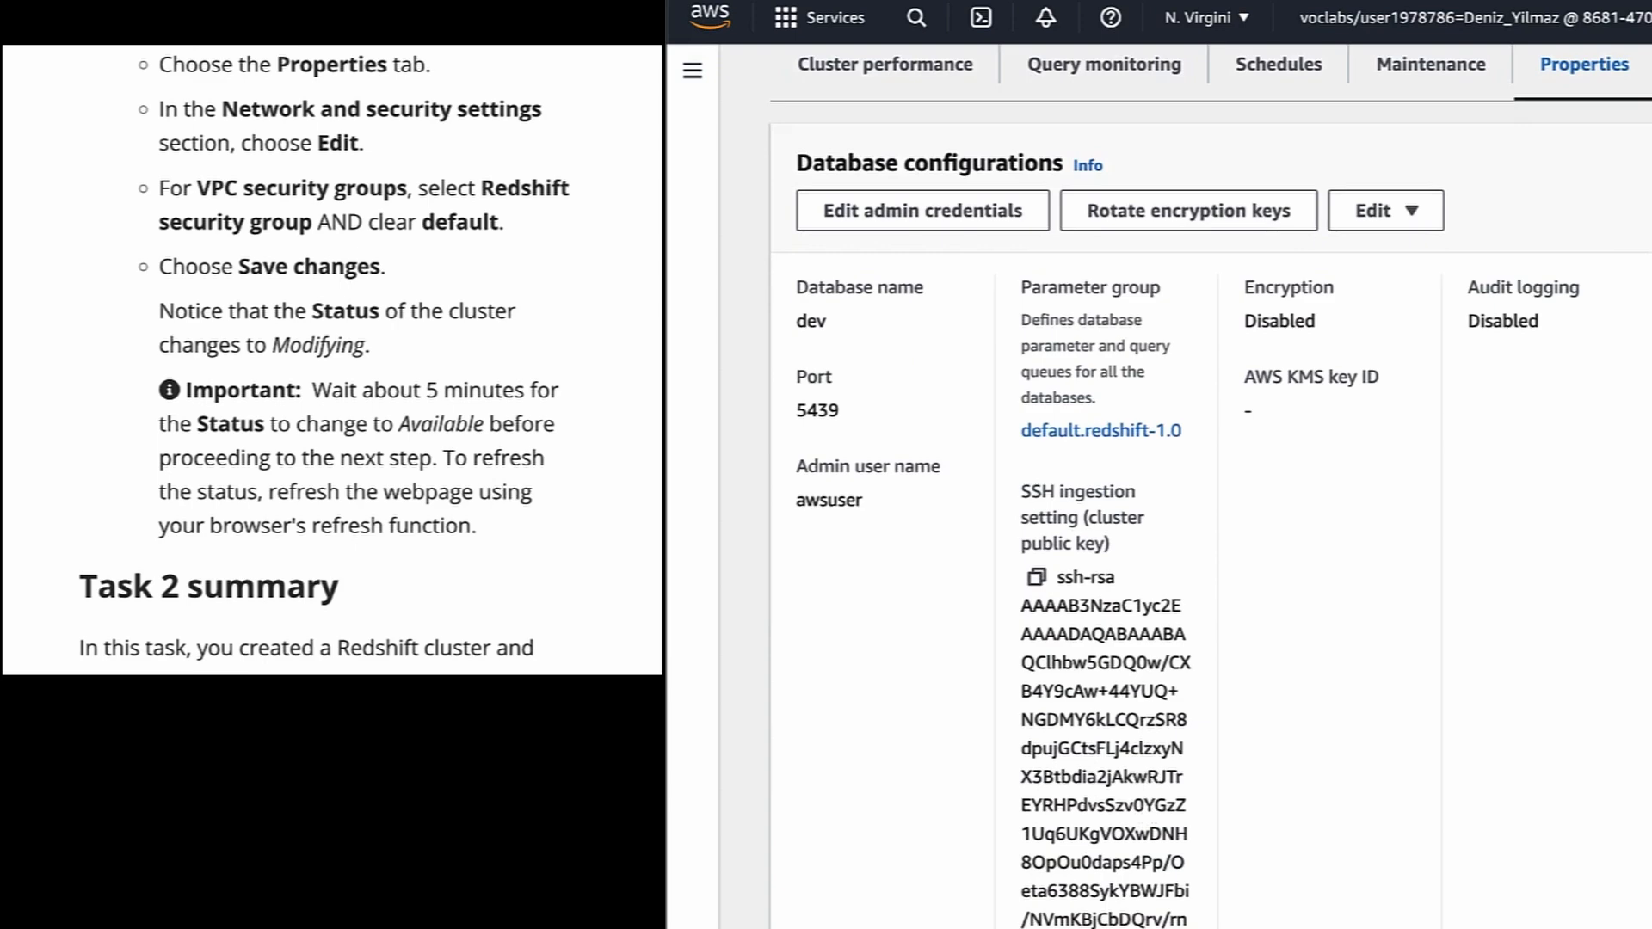
scroll(1203, 459, "down", 10)
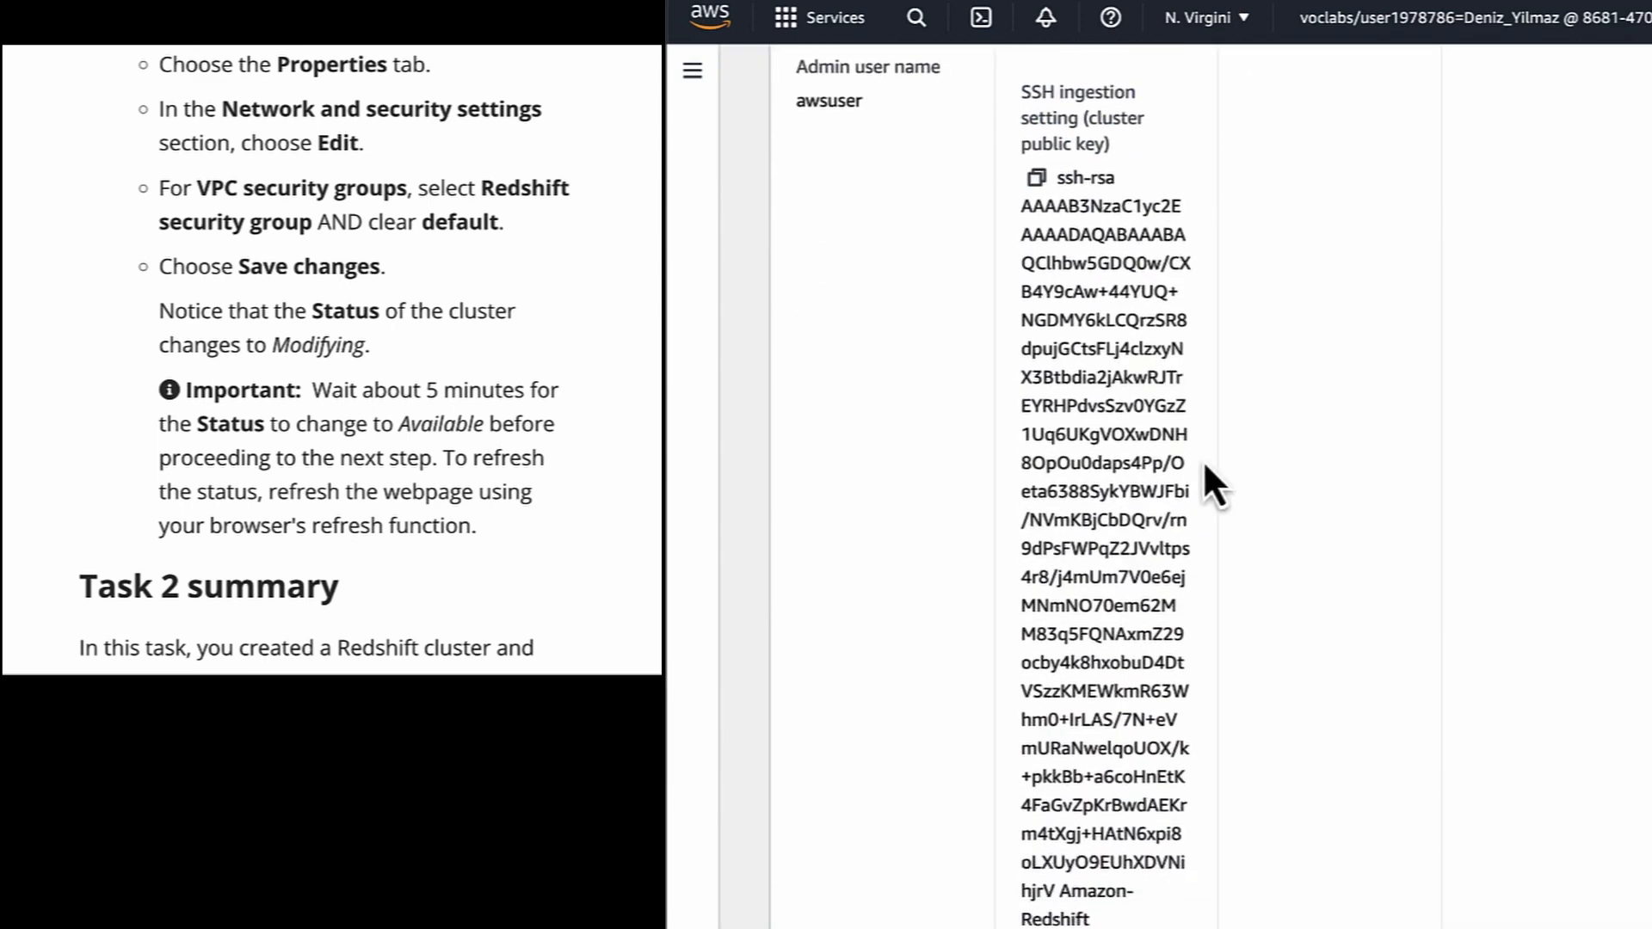
scroll(1203, 459, "down", 4)
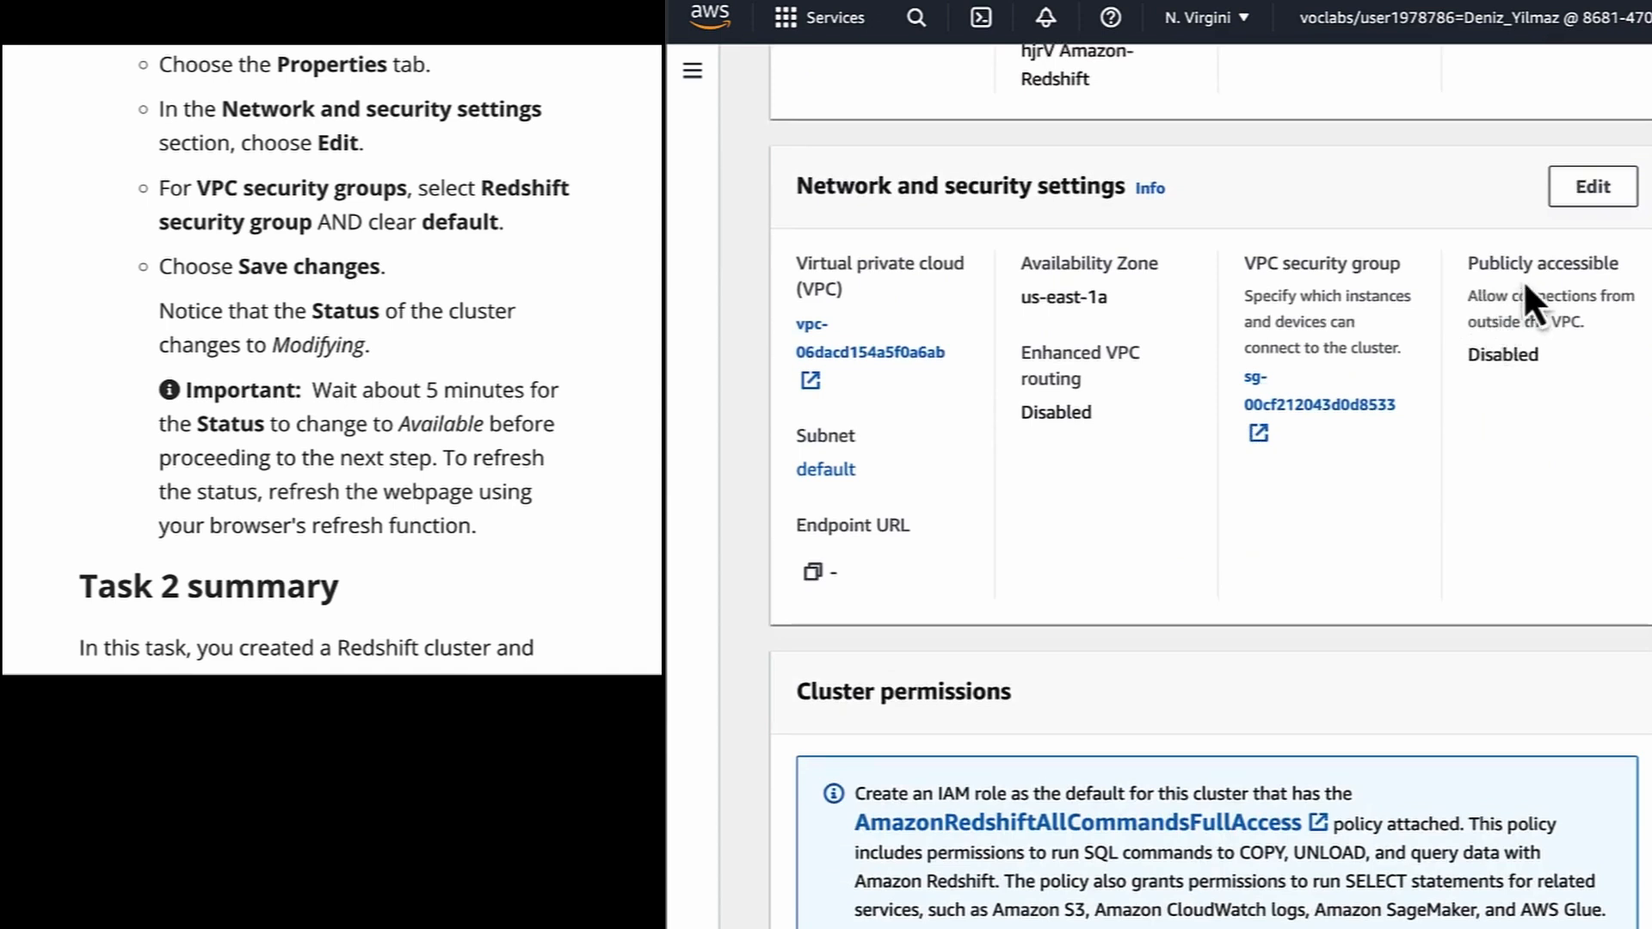
left_click(1591, 200)
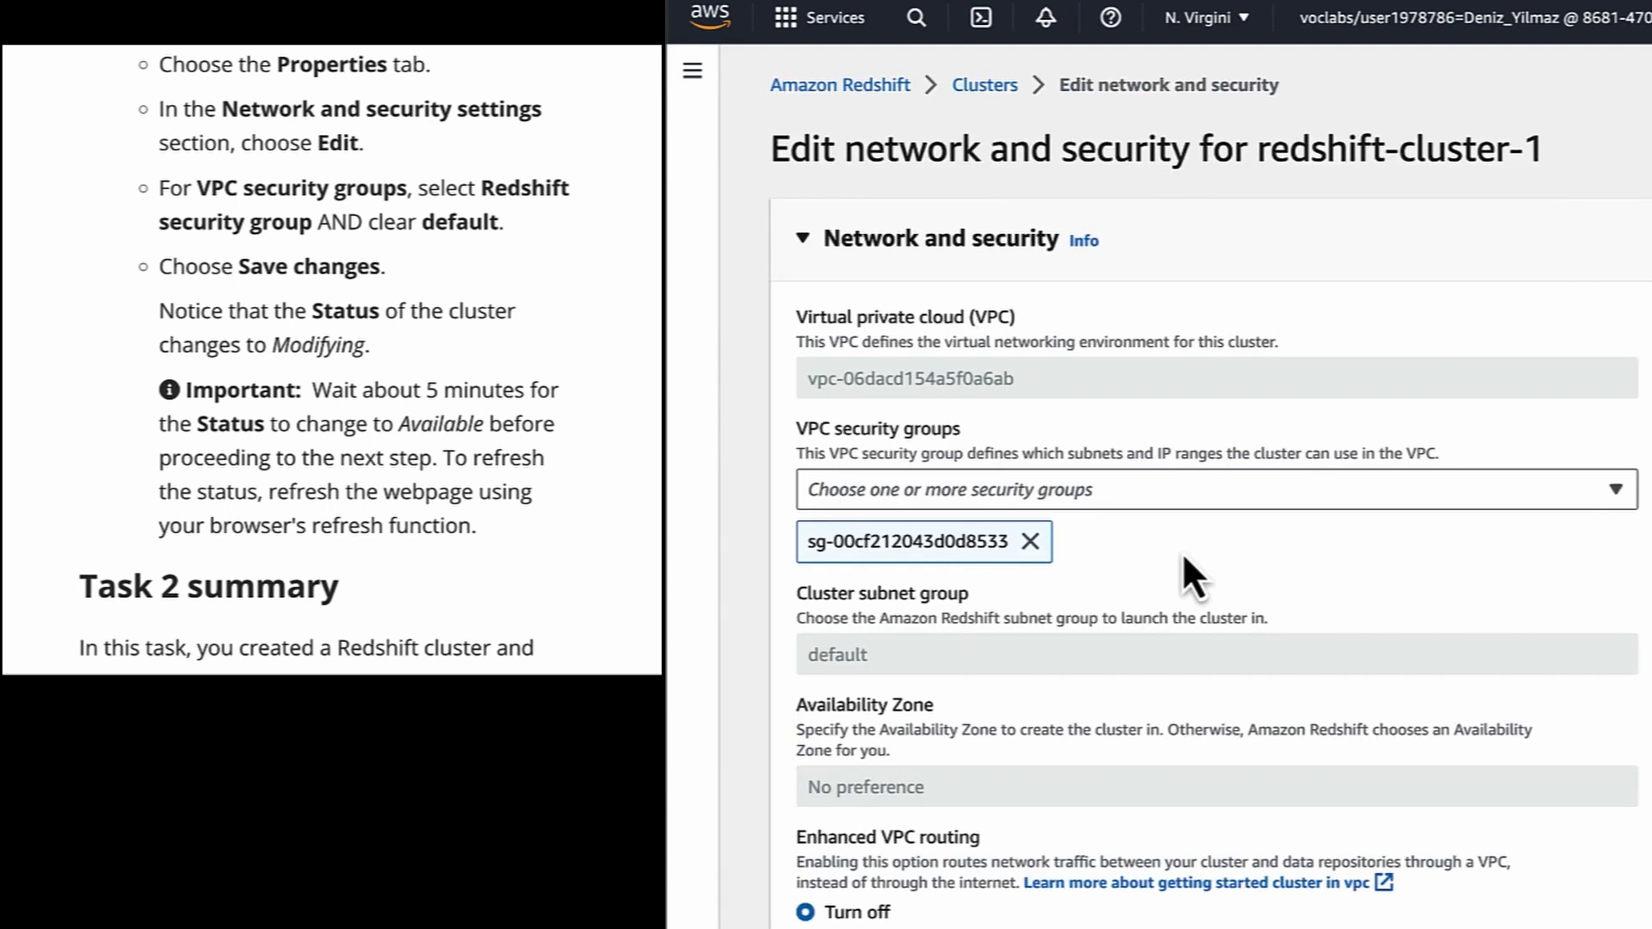
Replace the cluster's default VPC security group with "Redshift security group" and save the changes
left_click(1030, 542)
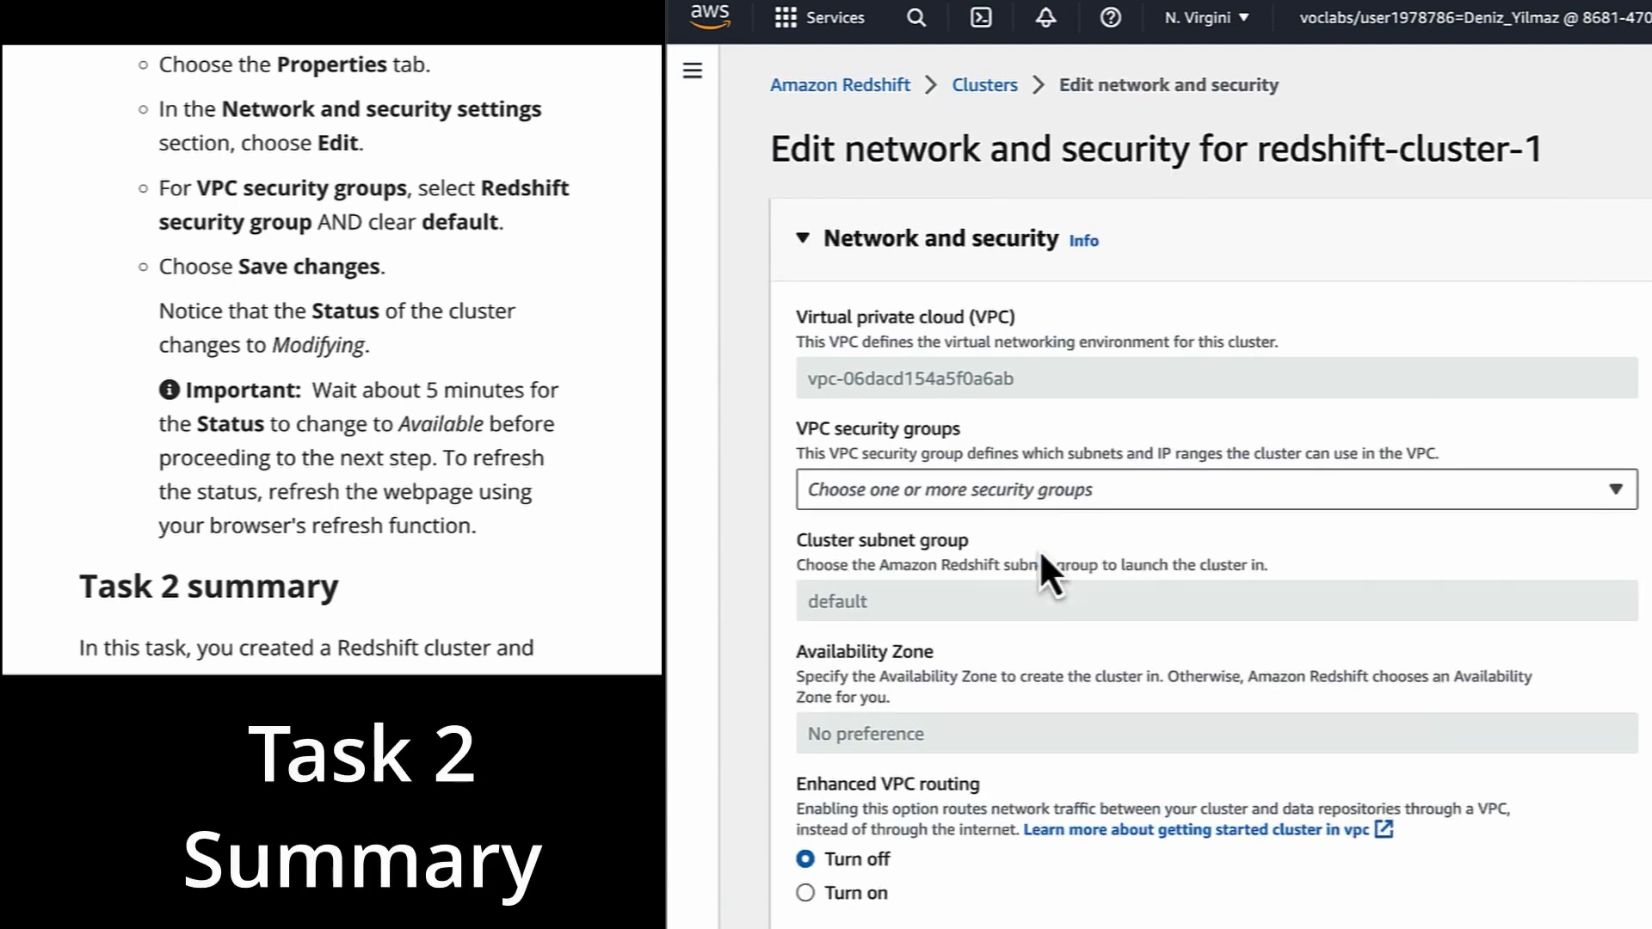
left_click(1032, 503)
left_click(840, 664)
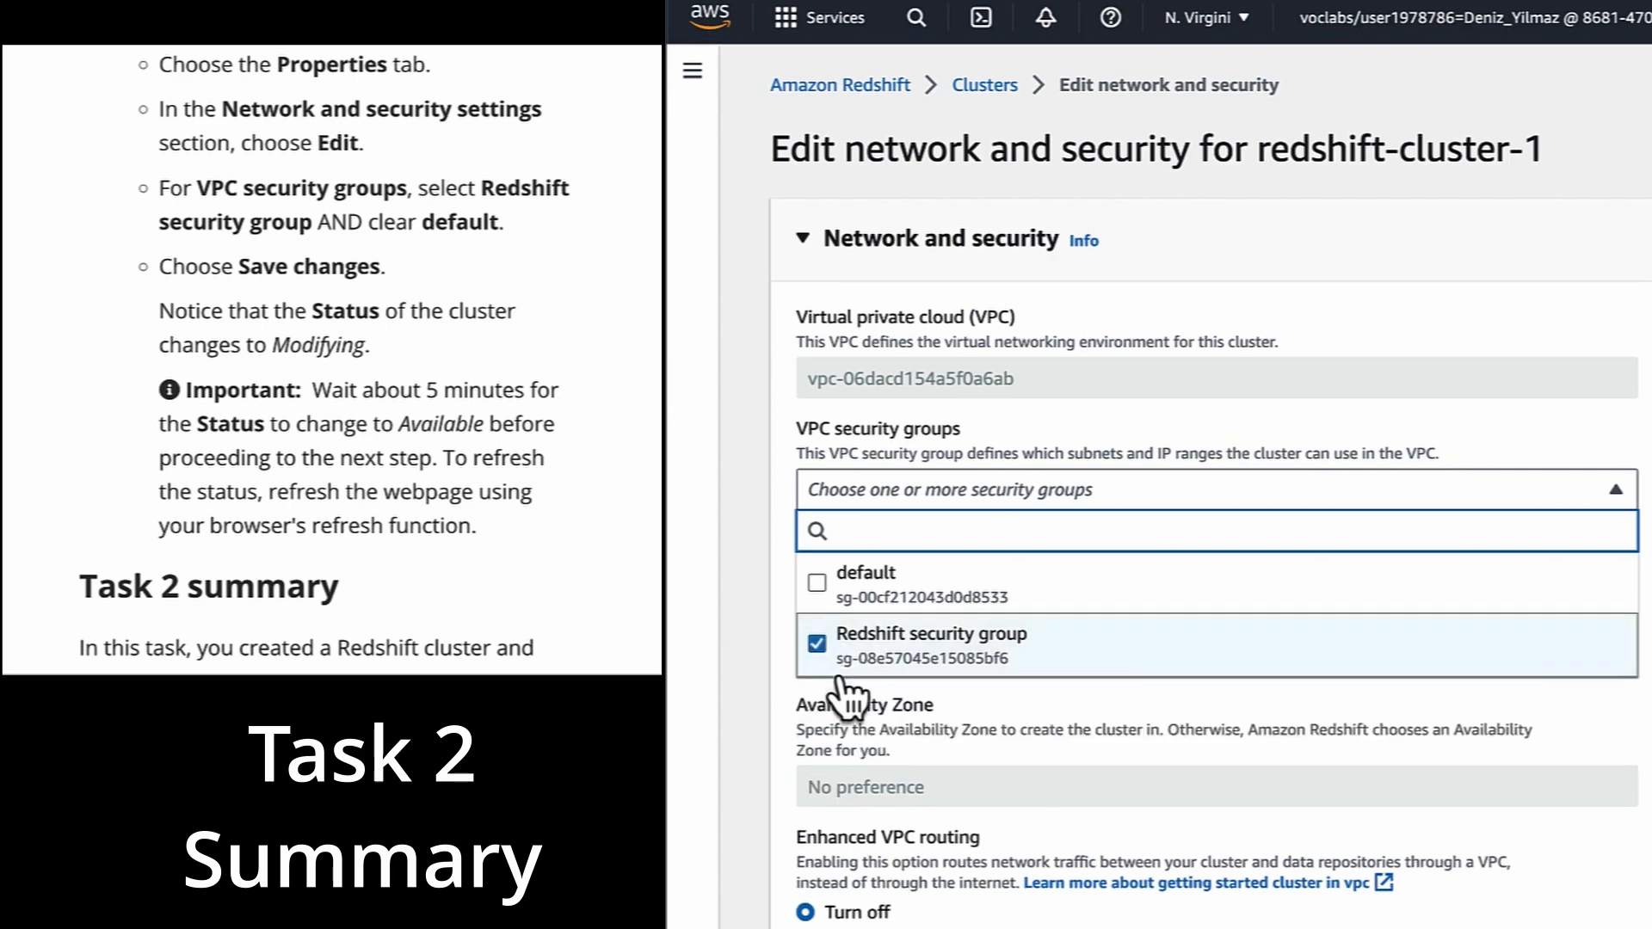
left_click(863, 707)
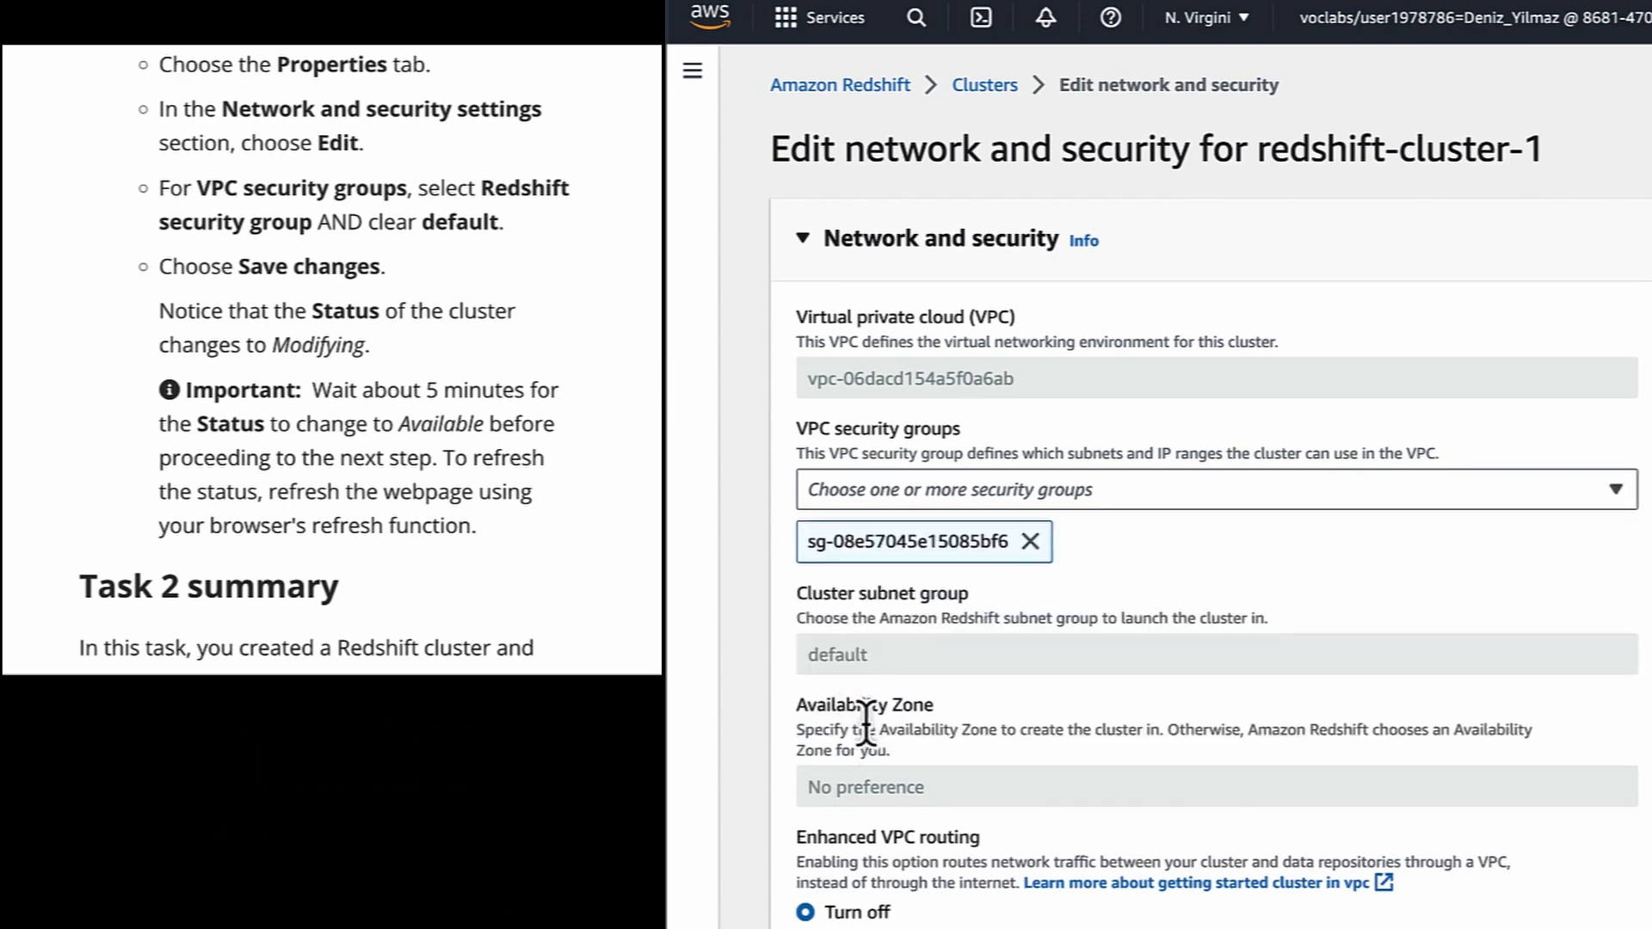
scroll(1003, 727, "down", 3)
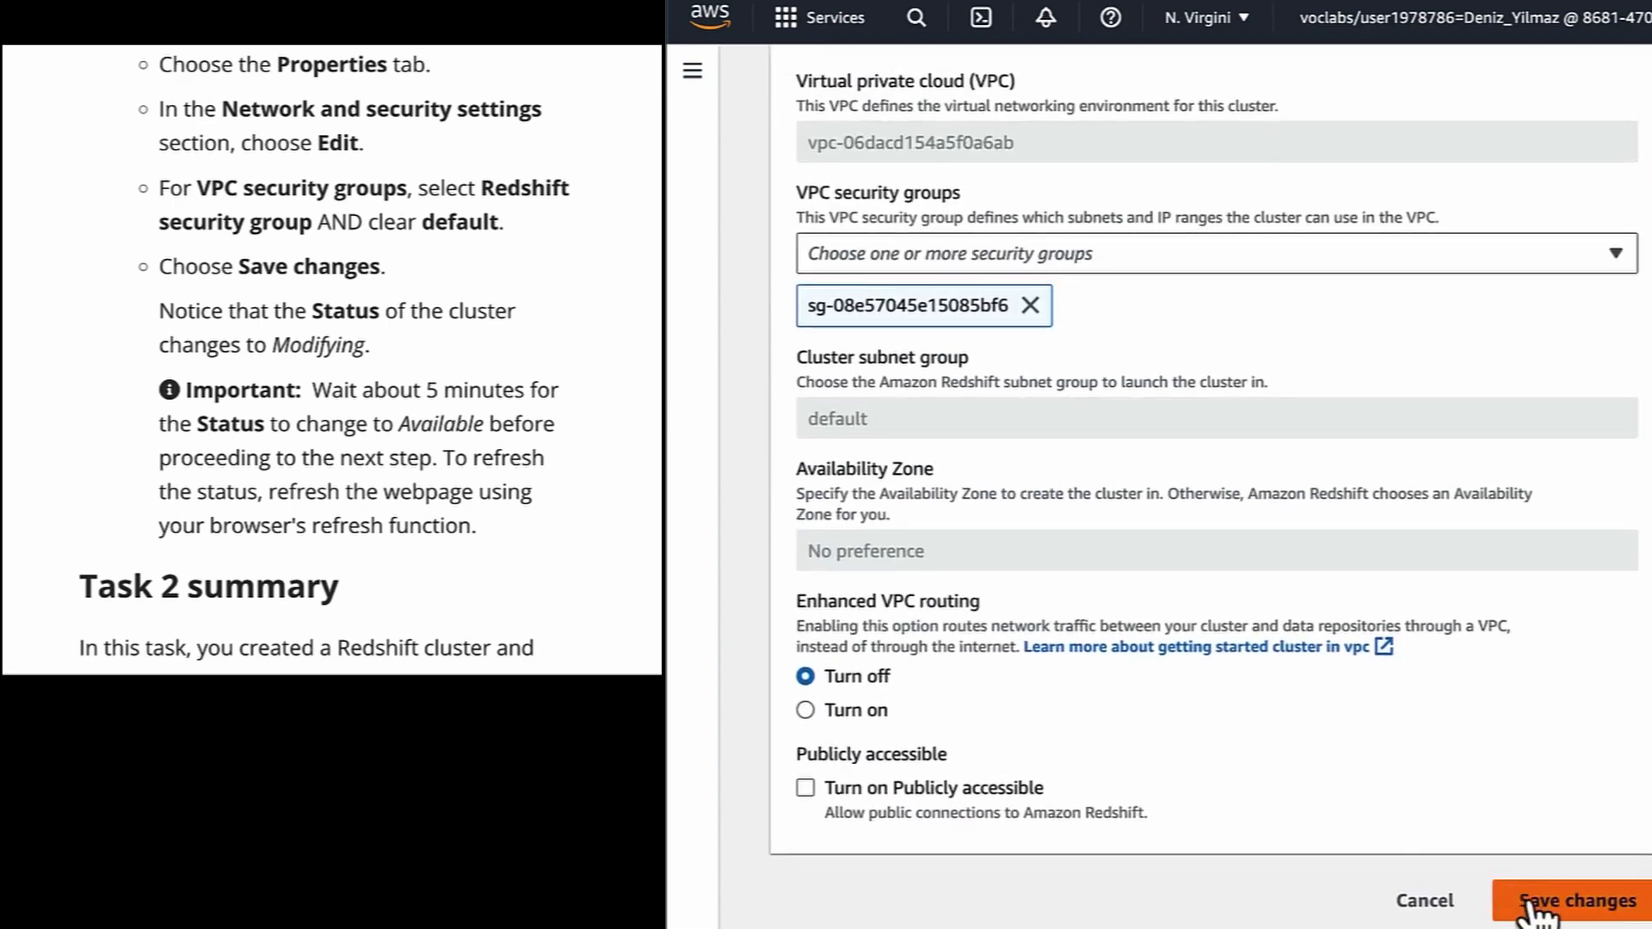
left_click(1527, 903)
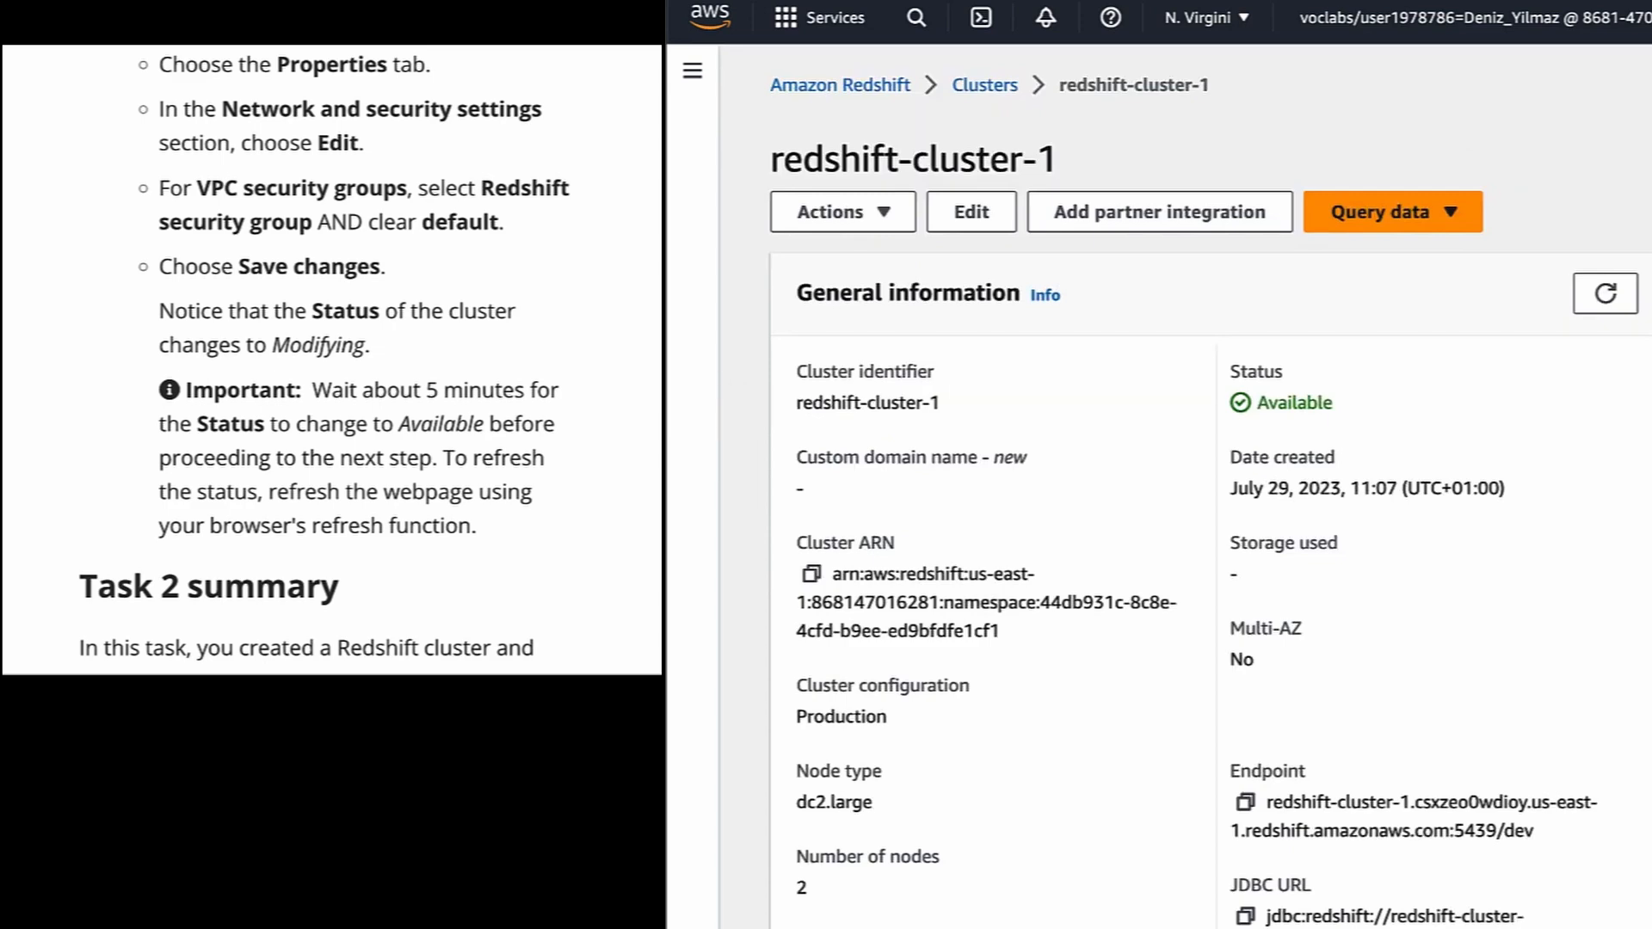
Review the lab's cluster connection task, return to the list of Redshift clusters and dismiss the preview features banner
scroll(490, 315, "down", 1)
scroll(489, 315, "down", 5)
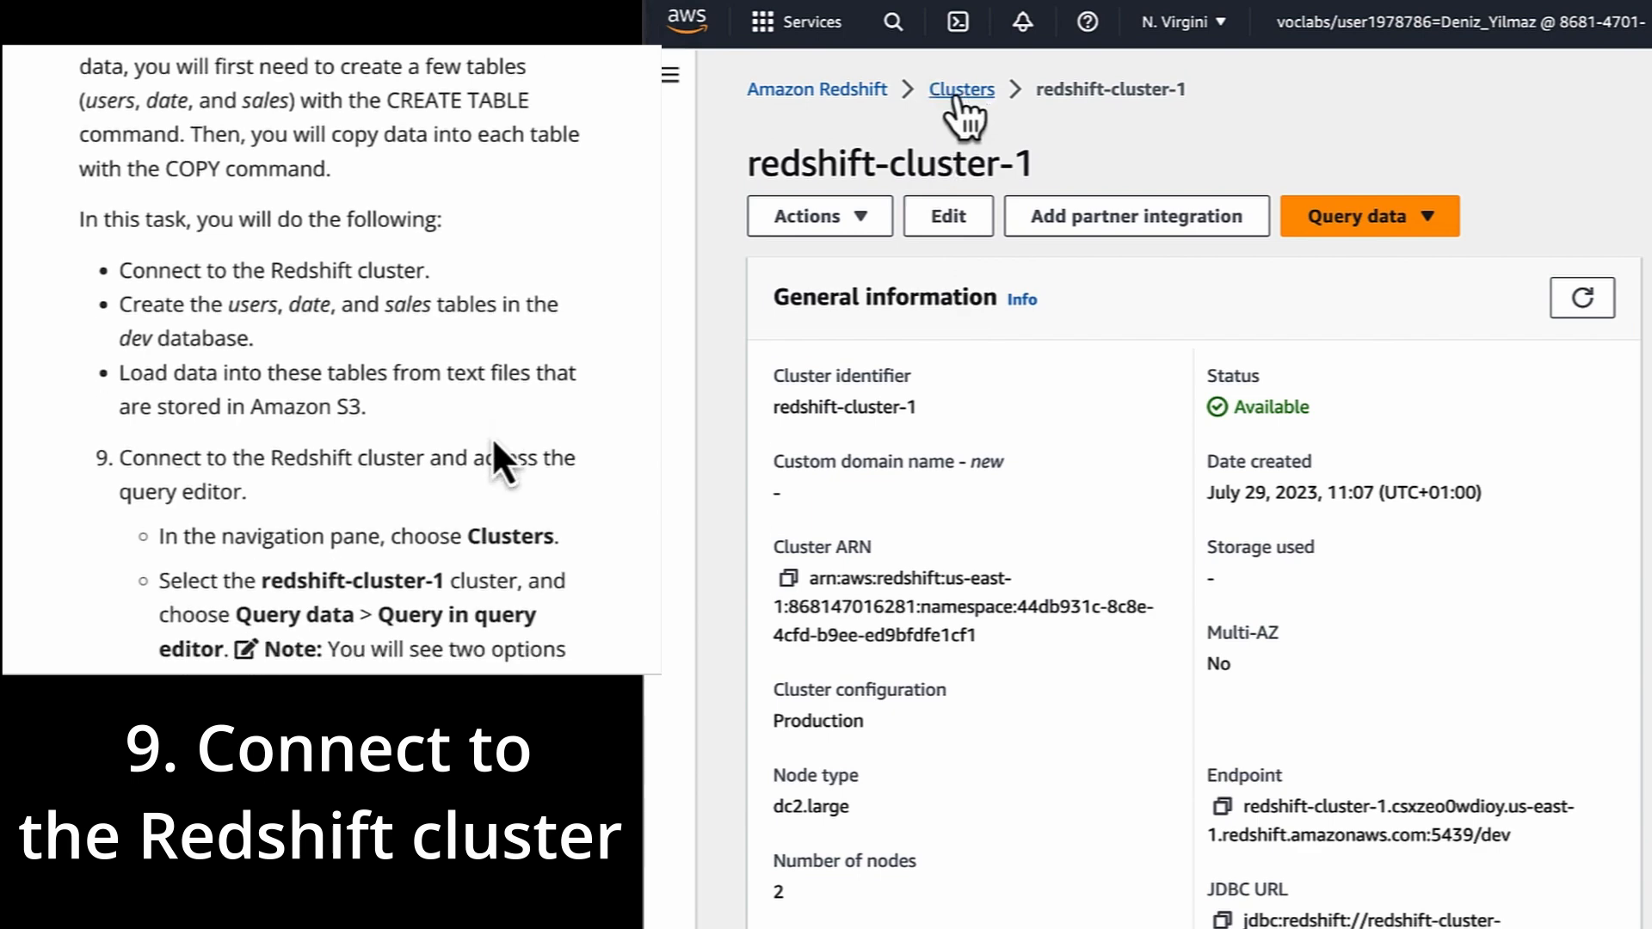
left_click(959, 90)
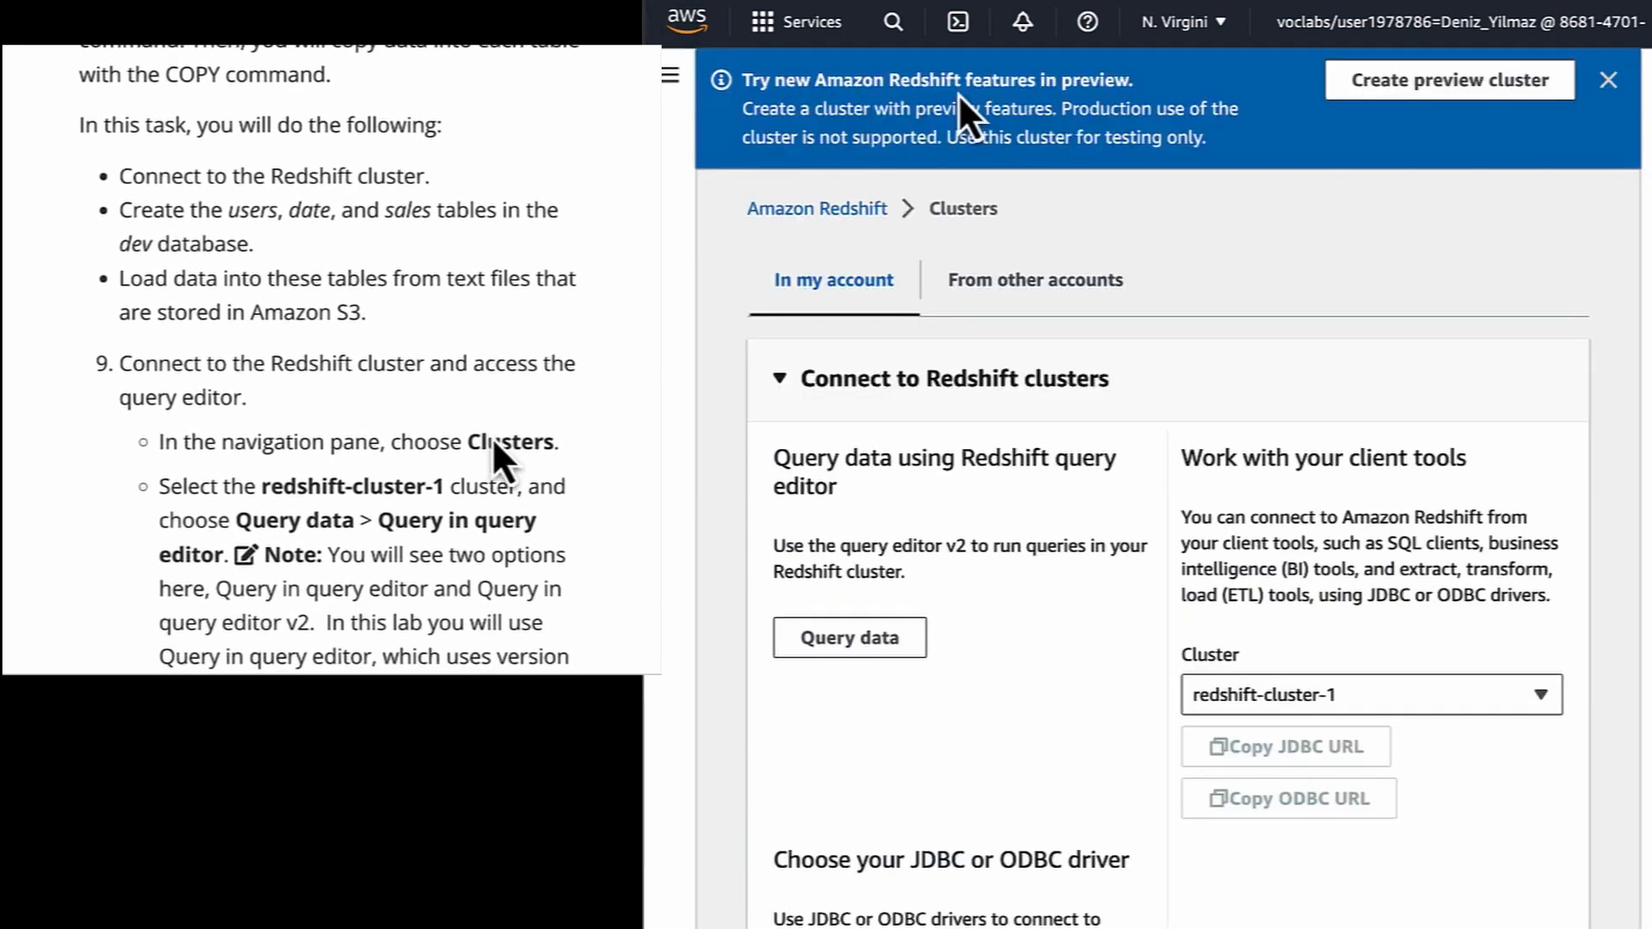
left_click(1607, 80)
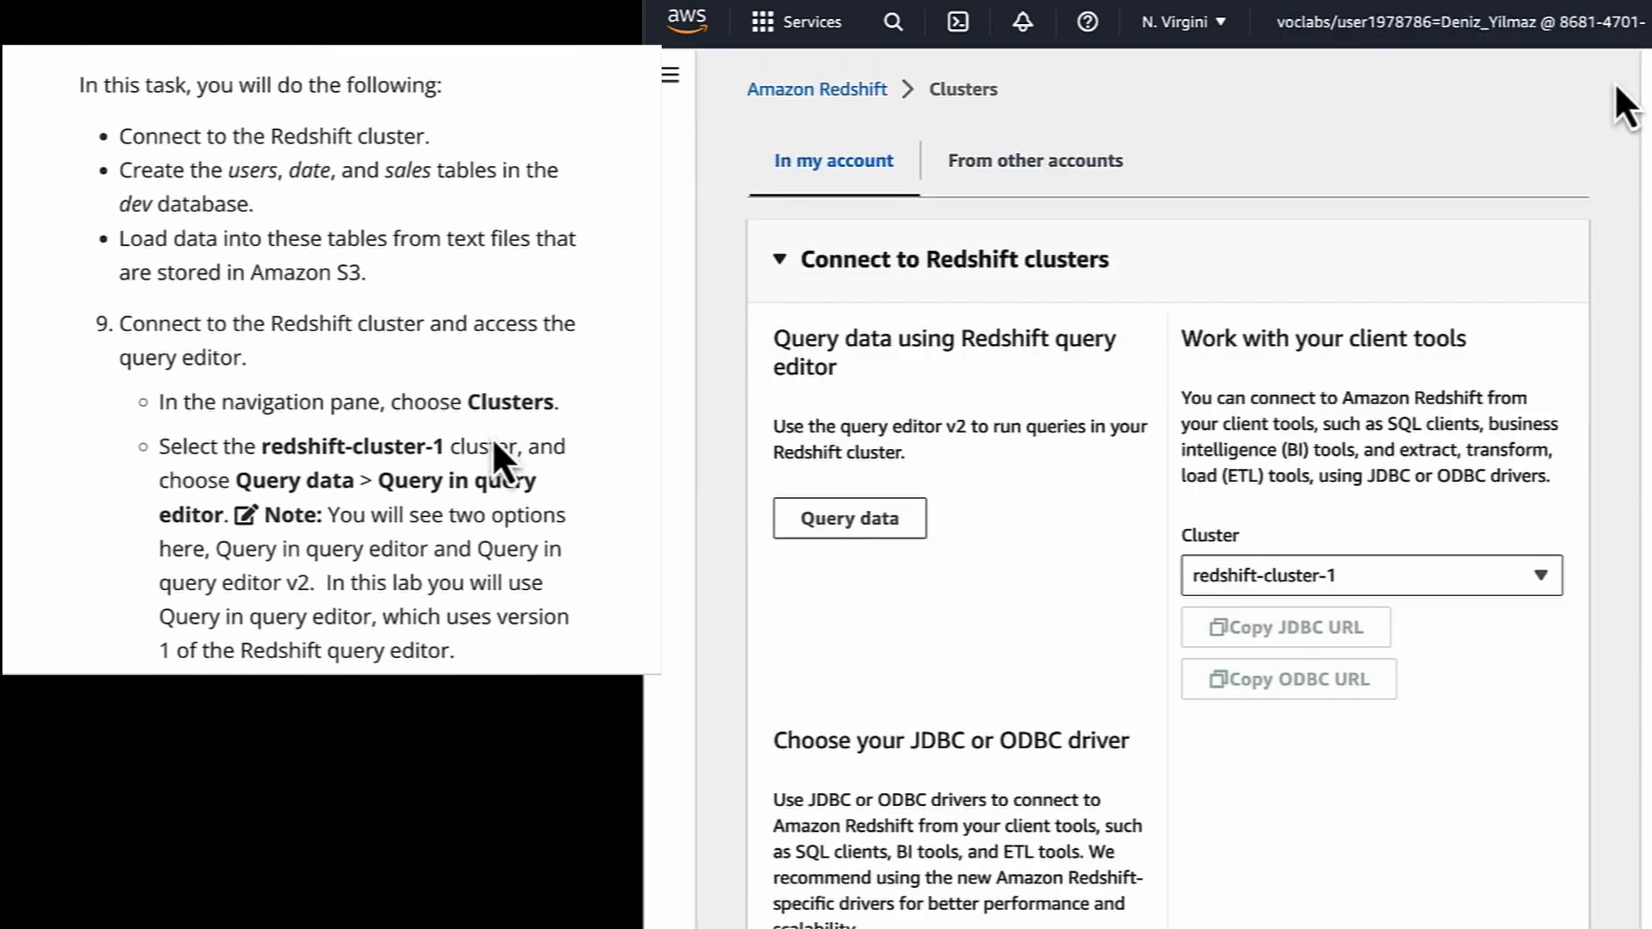
Select redshift-cluster-1 in the cluster list and open it in the original query editor, not v2
scroll(1003, 473, "down", 7)
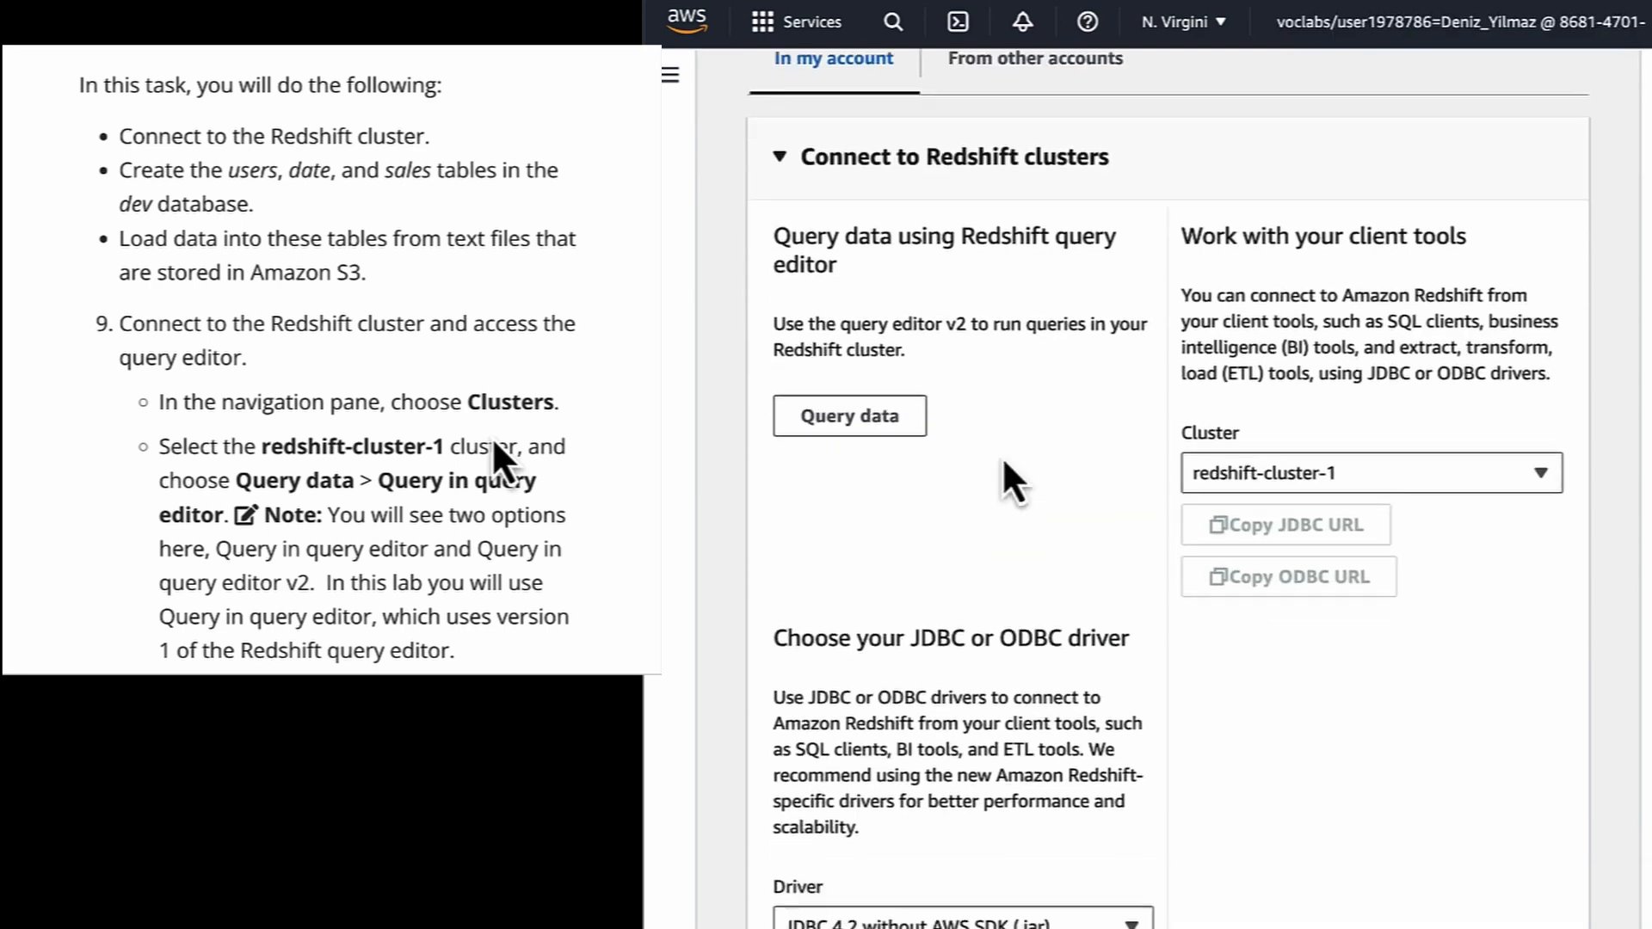
left_click(783, 847)
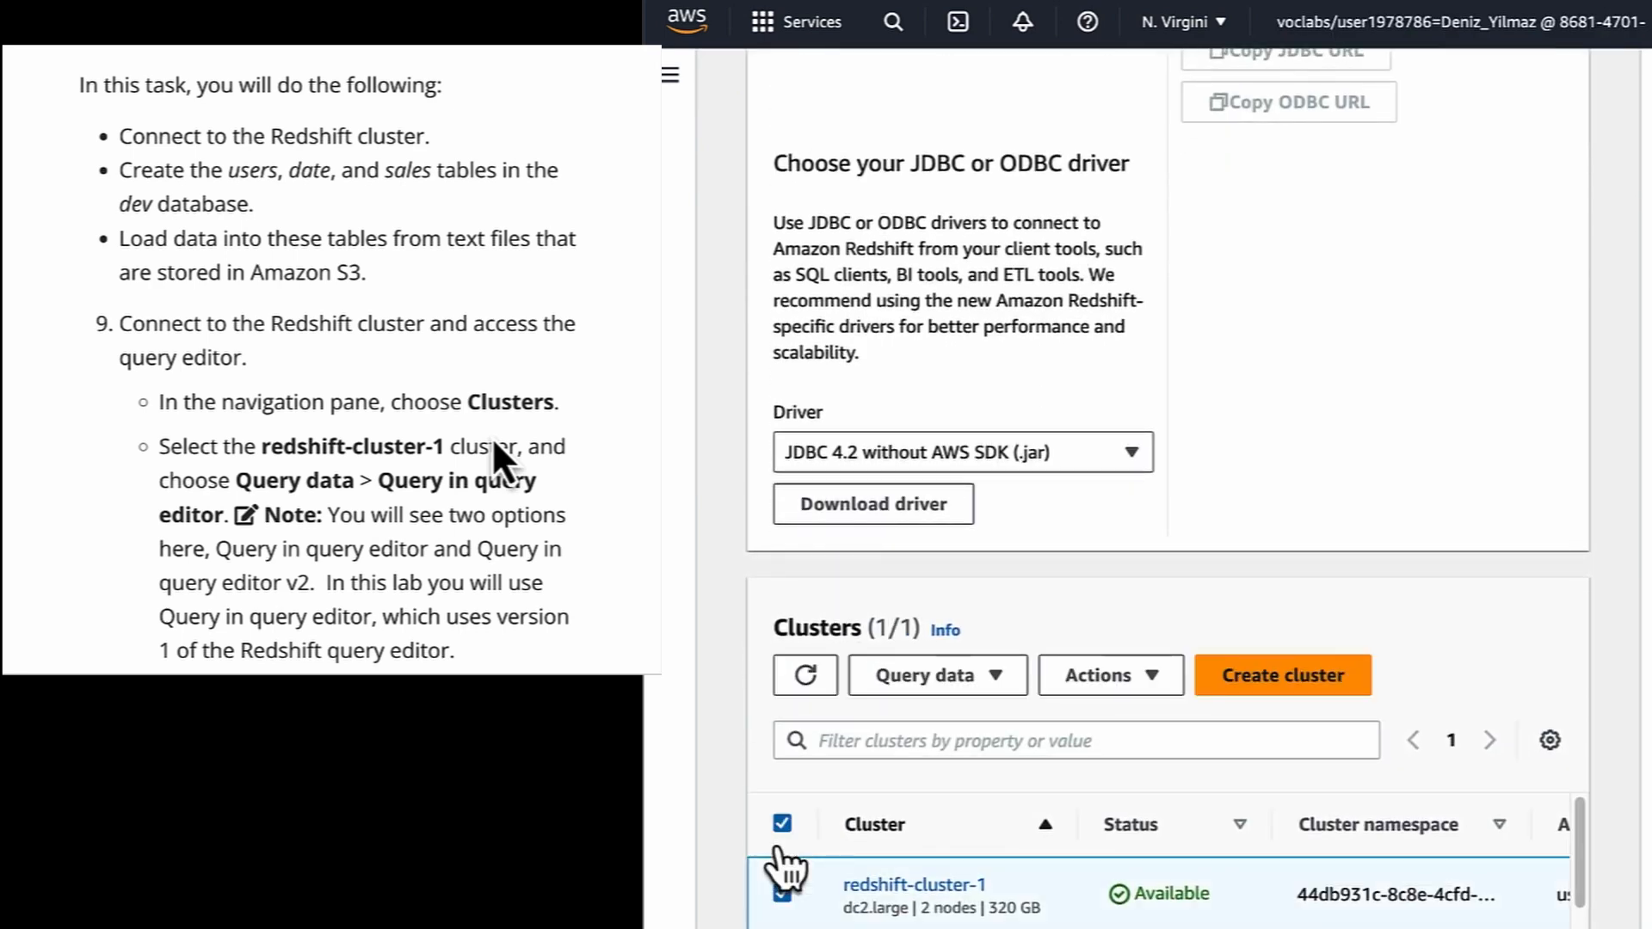
scroll(834, 764, "down", 1)
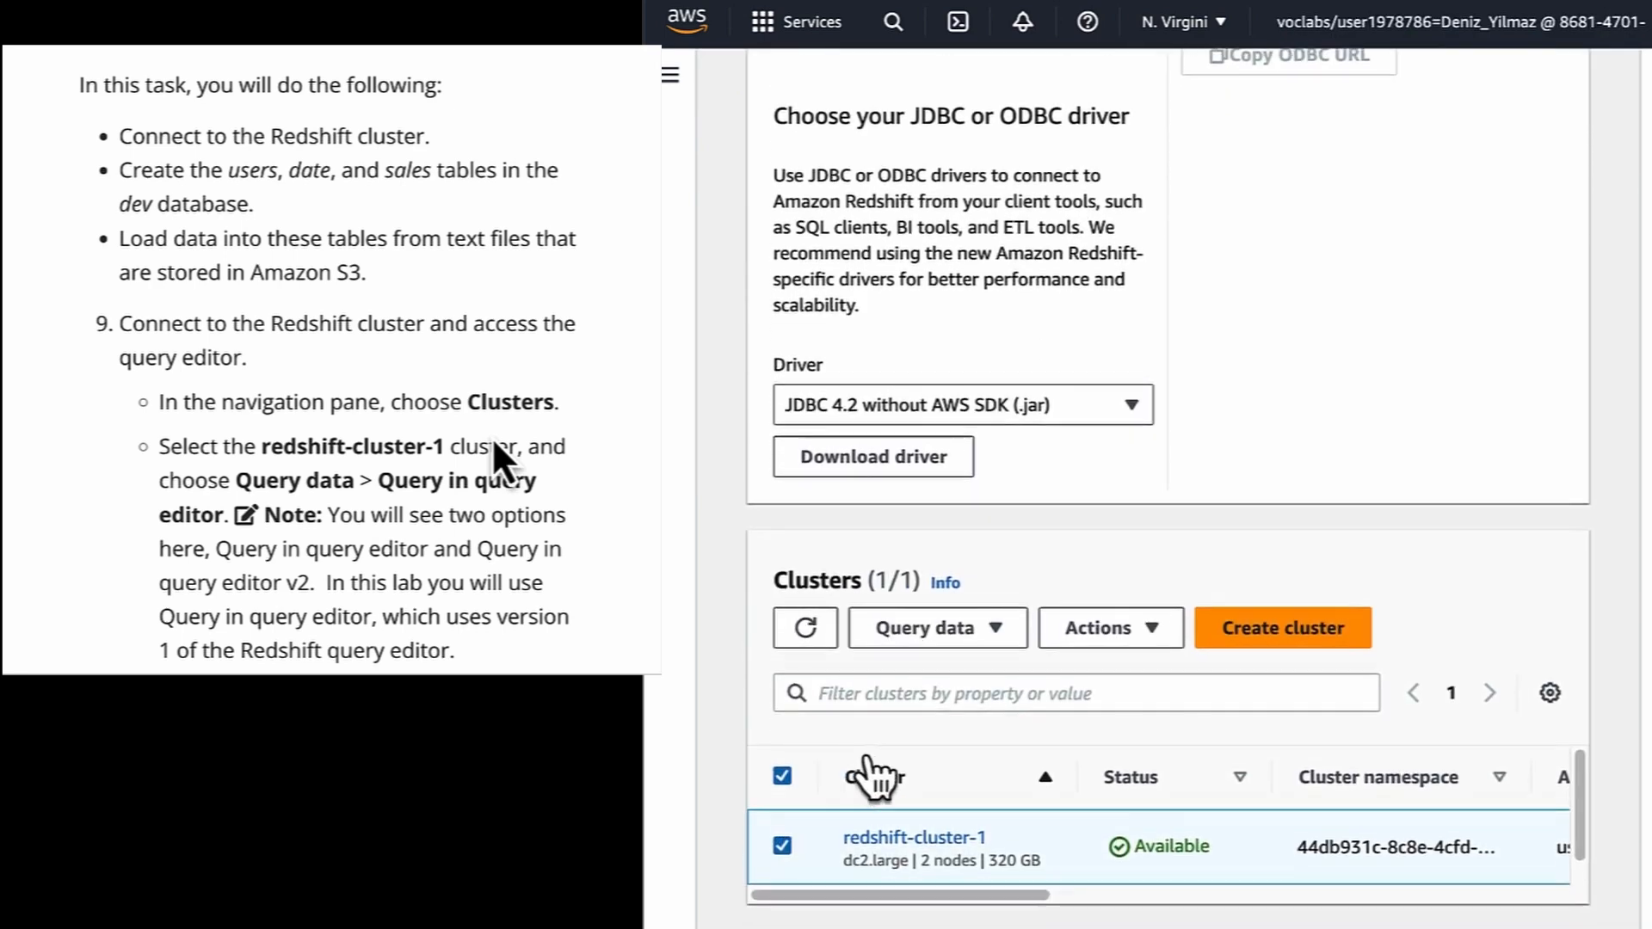
left_click(908, 641)
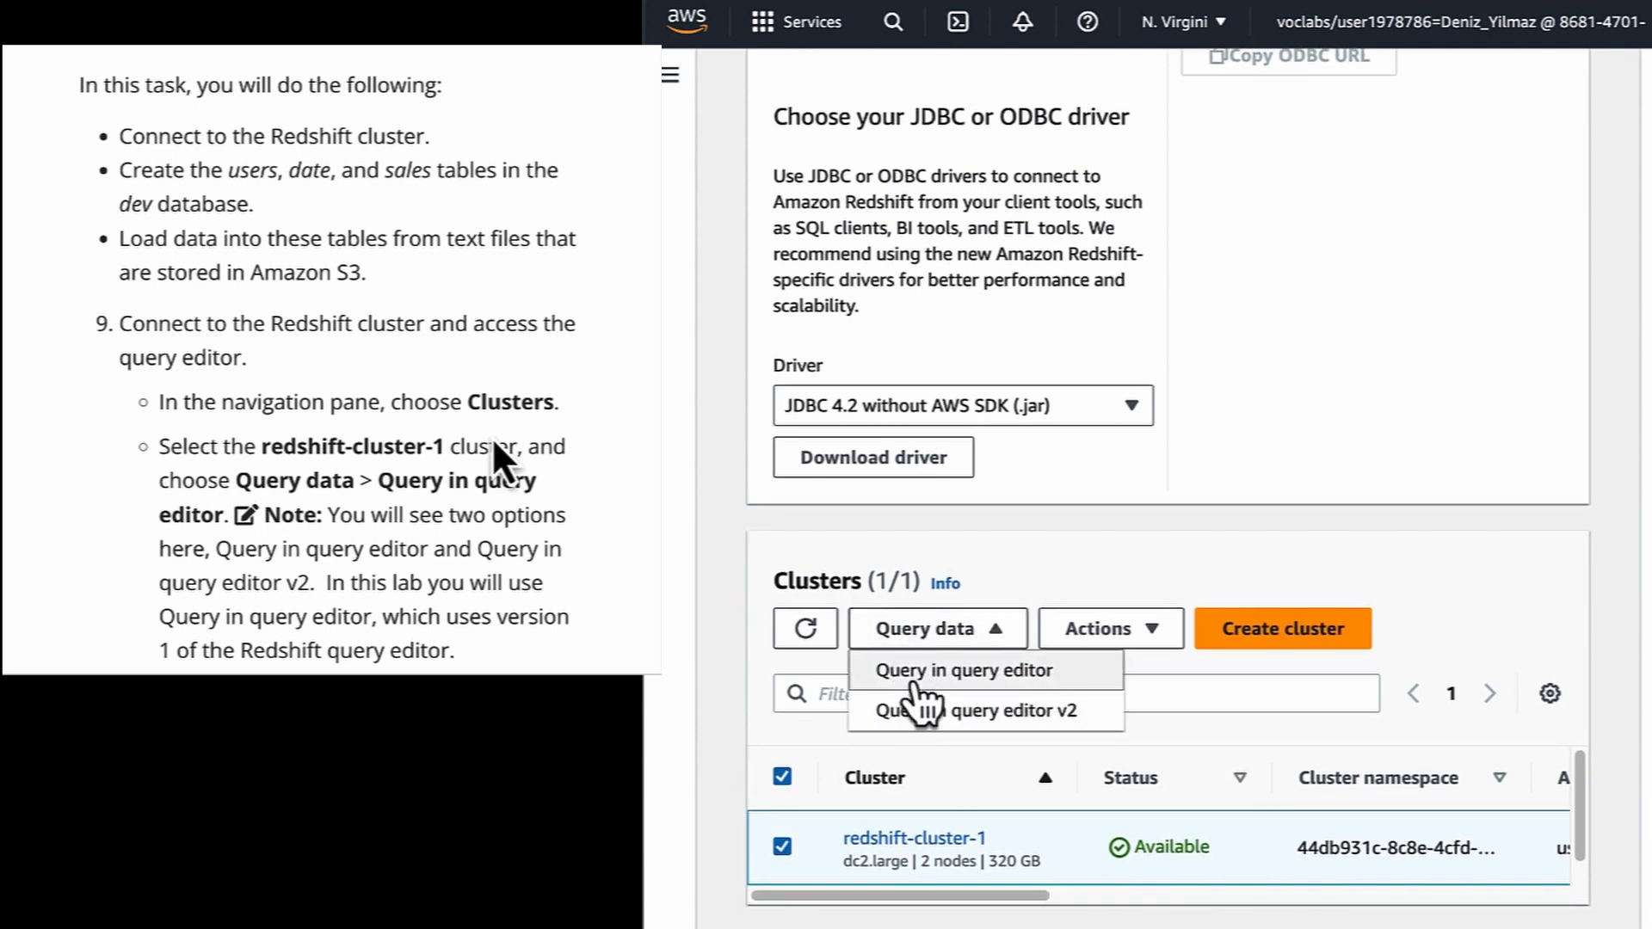
left_click(914, 682)
Read the lab's database connection settings and look over the query editor page
scroll(492, 437, "down", 1)
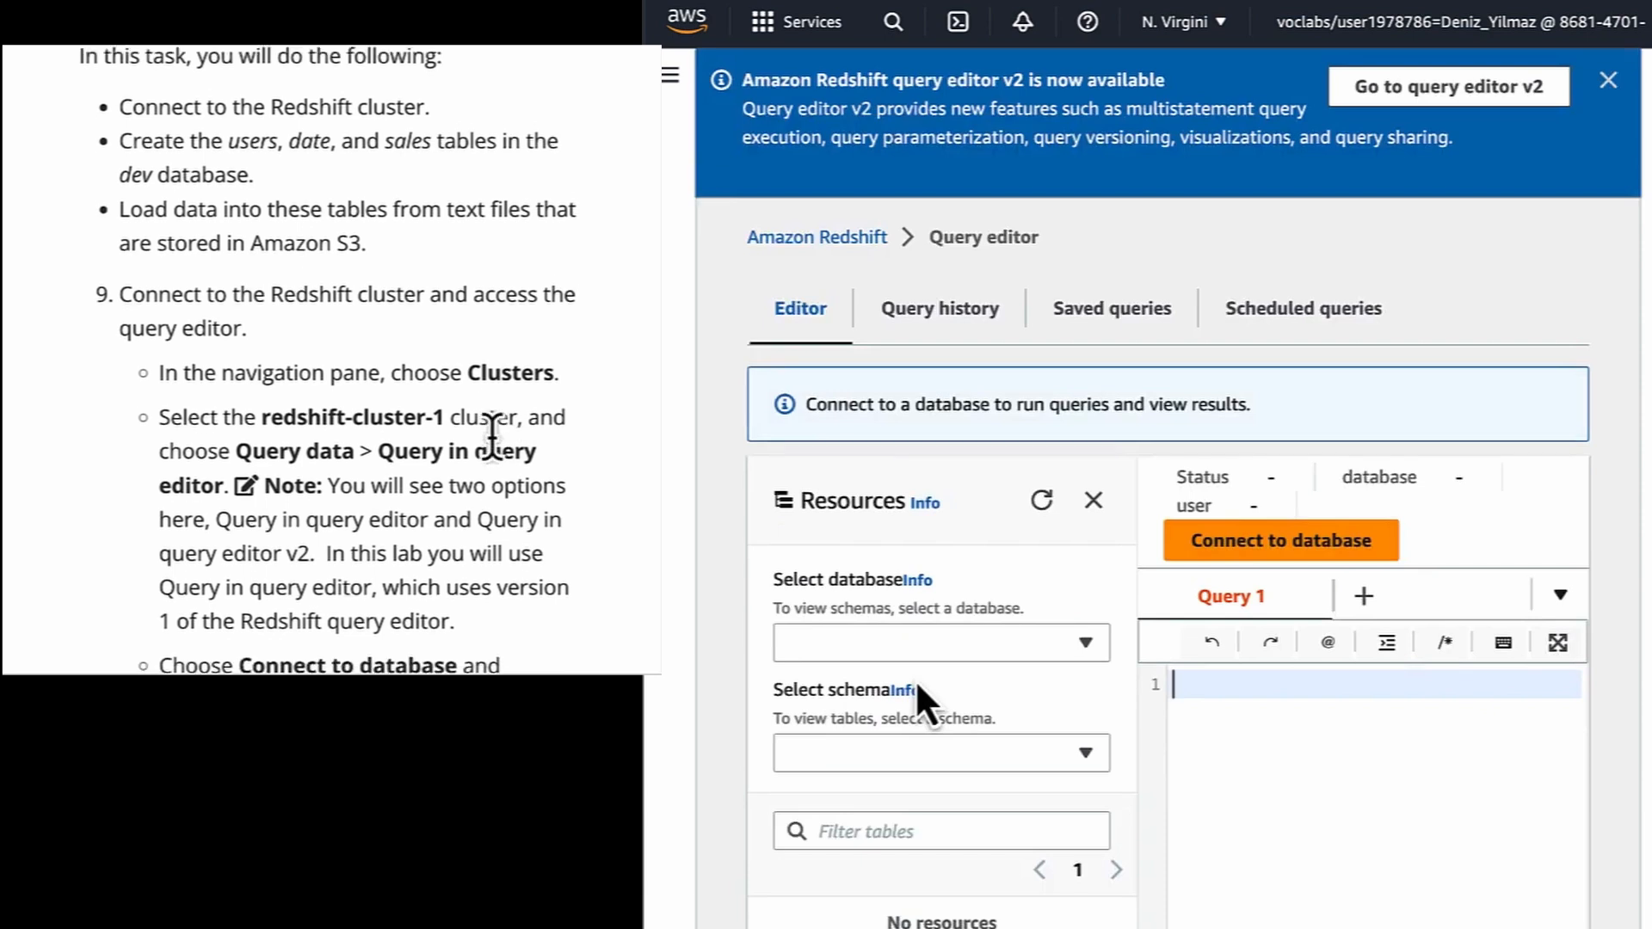
scroll(492, 437, "down", 1)
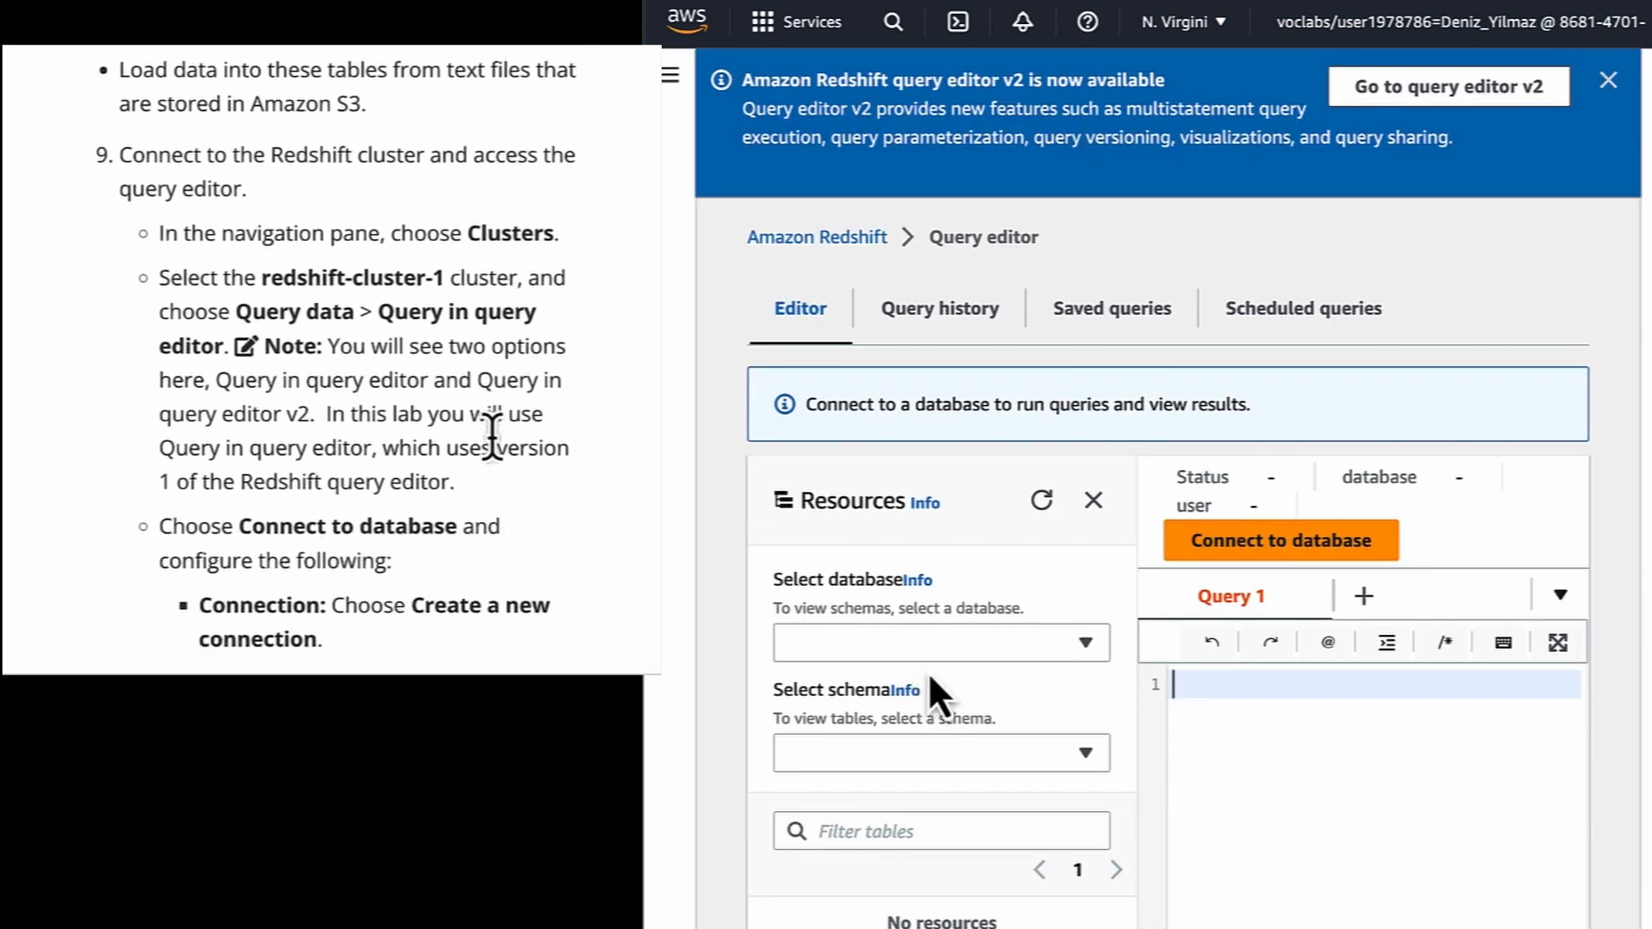
scroll(492, 437, "down", 1)
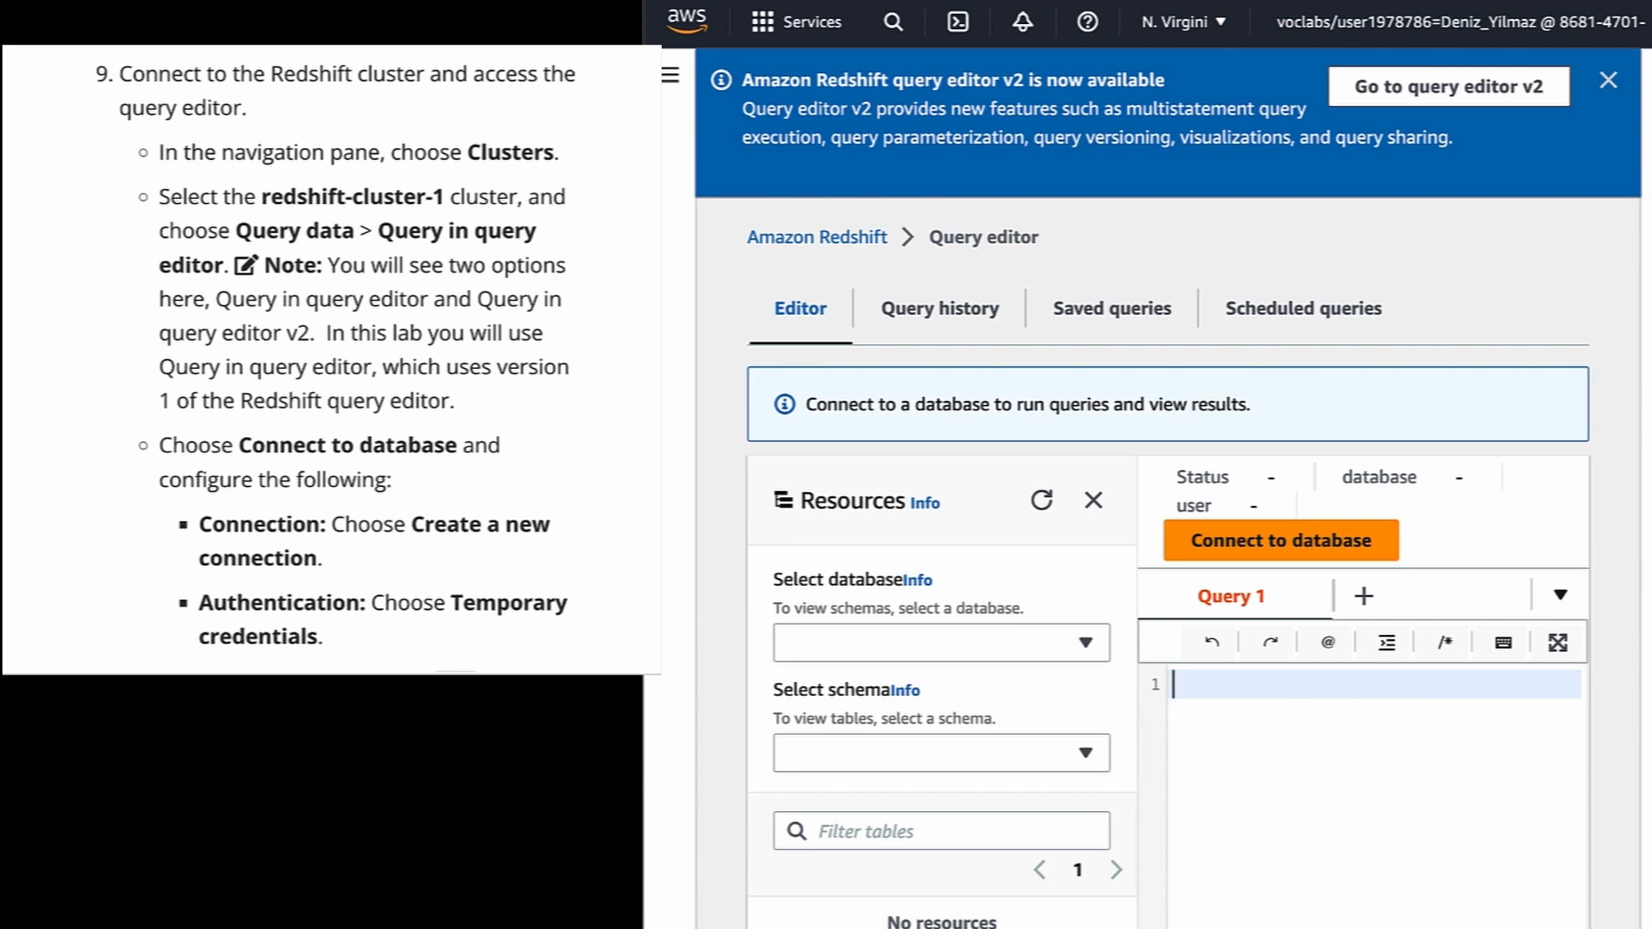
scroll(453, 586, "down", 2)
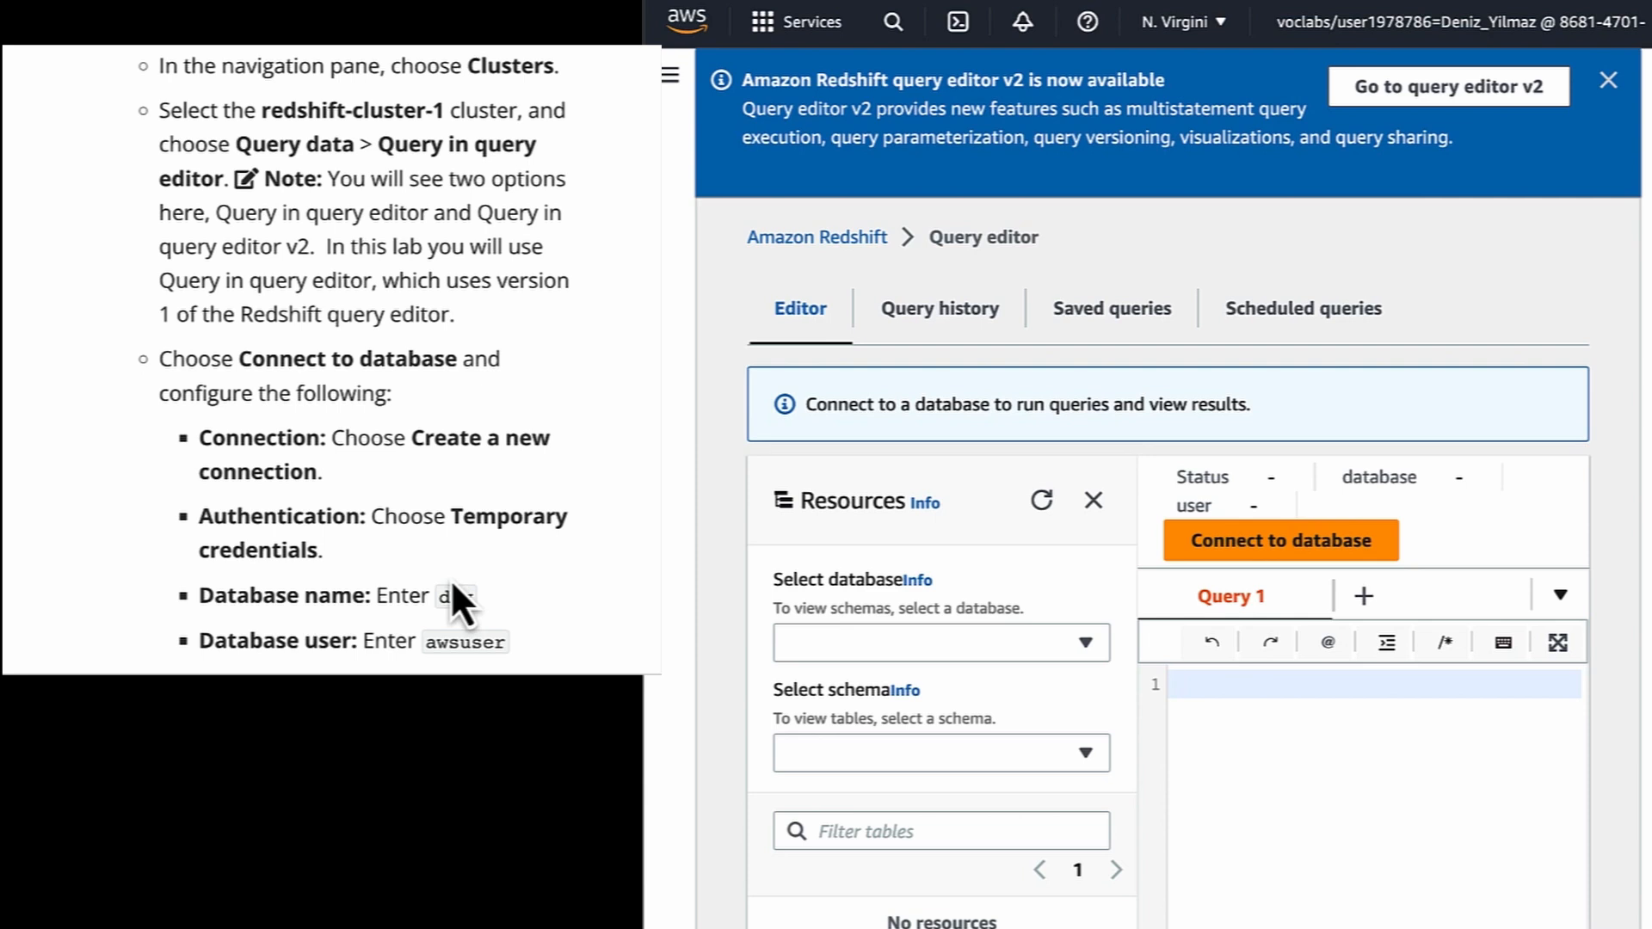
scroll(453, 587, "down", 4)
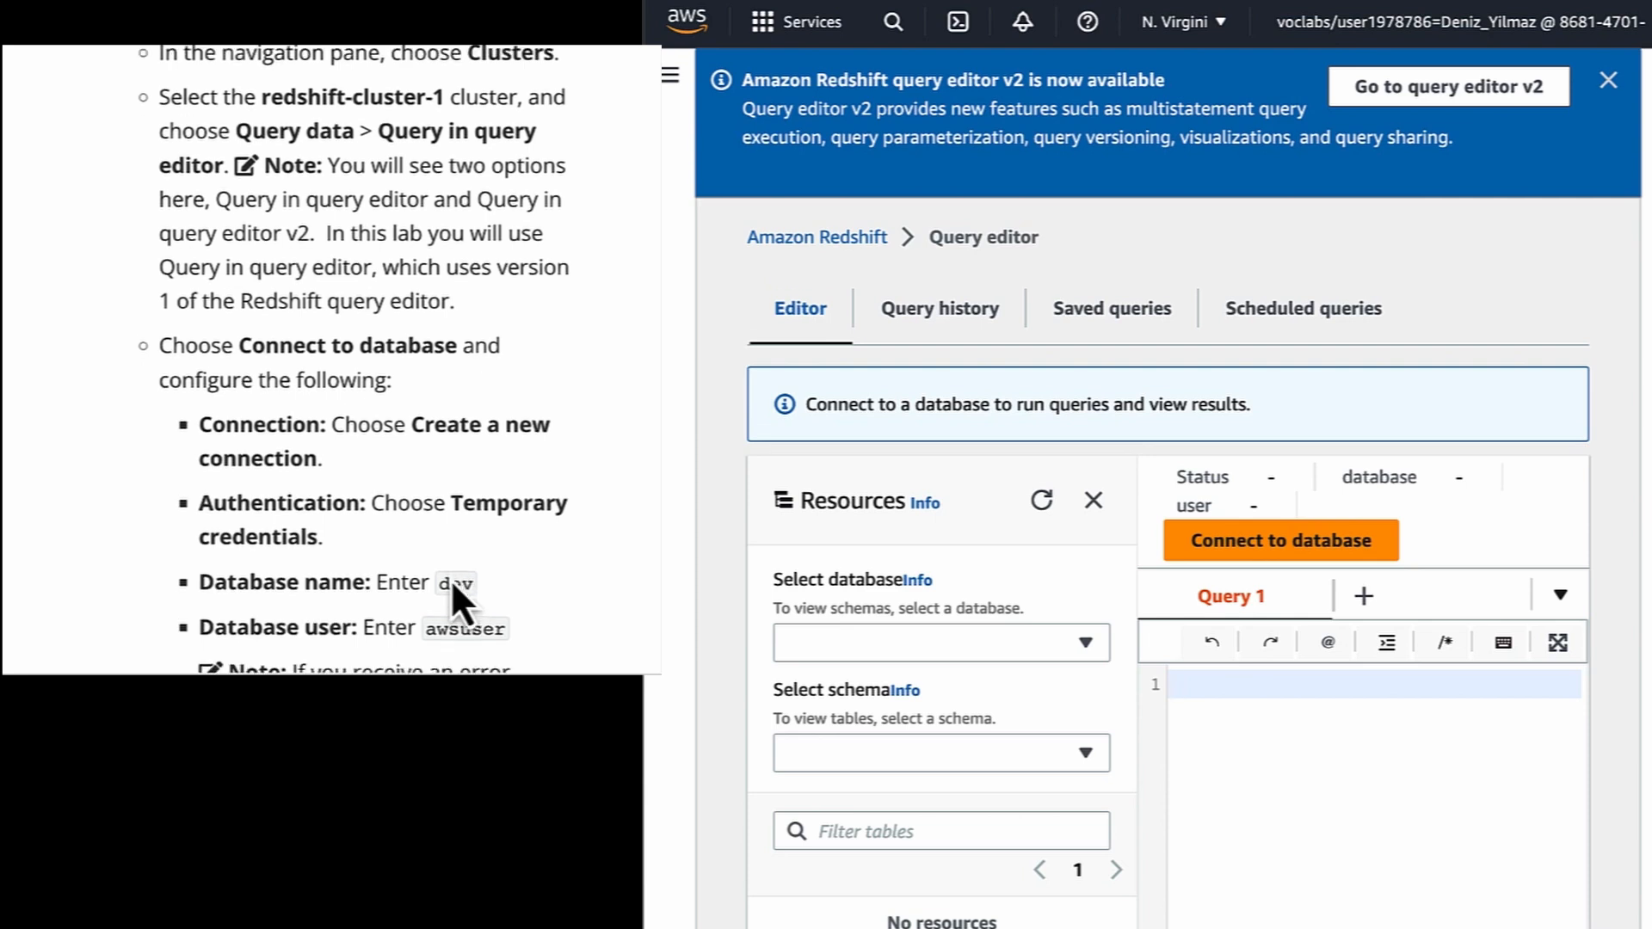
scroll(454, 585, "down", 3)
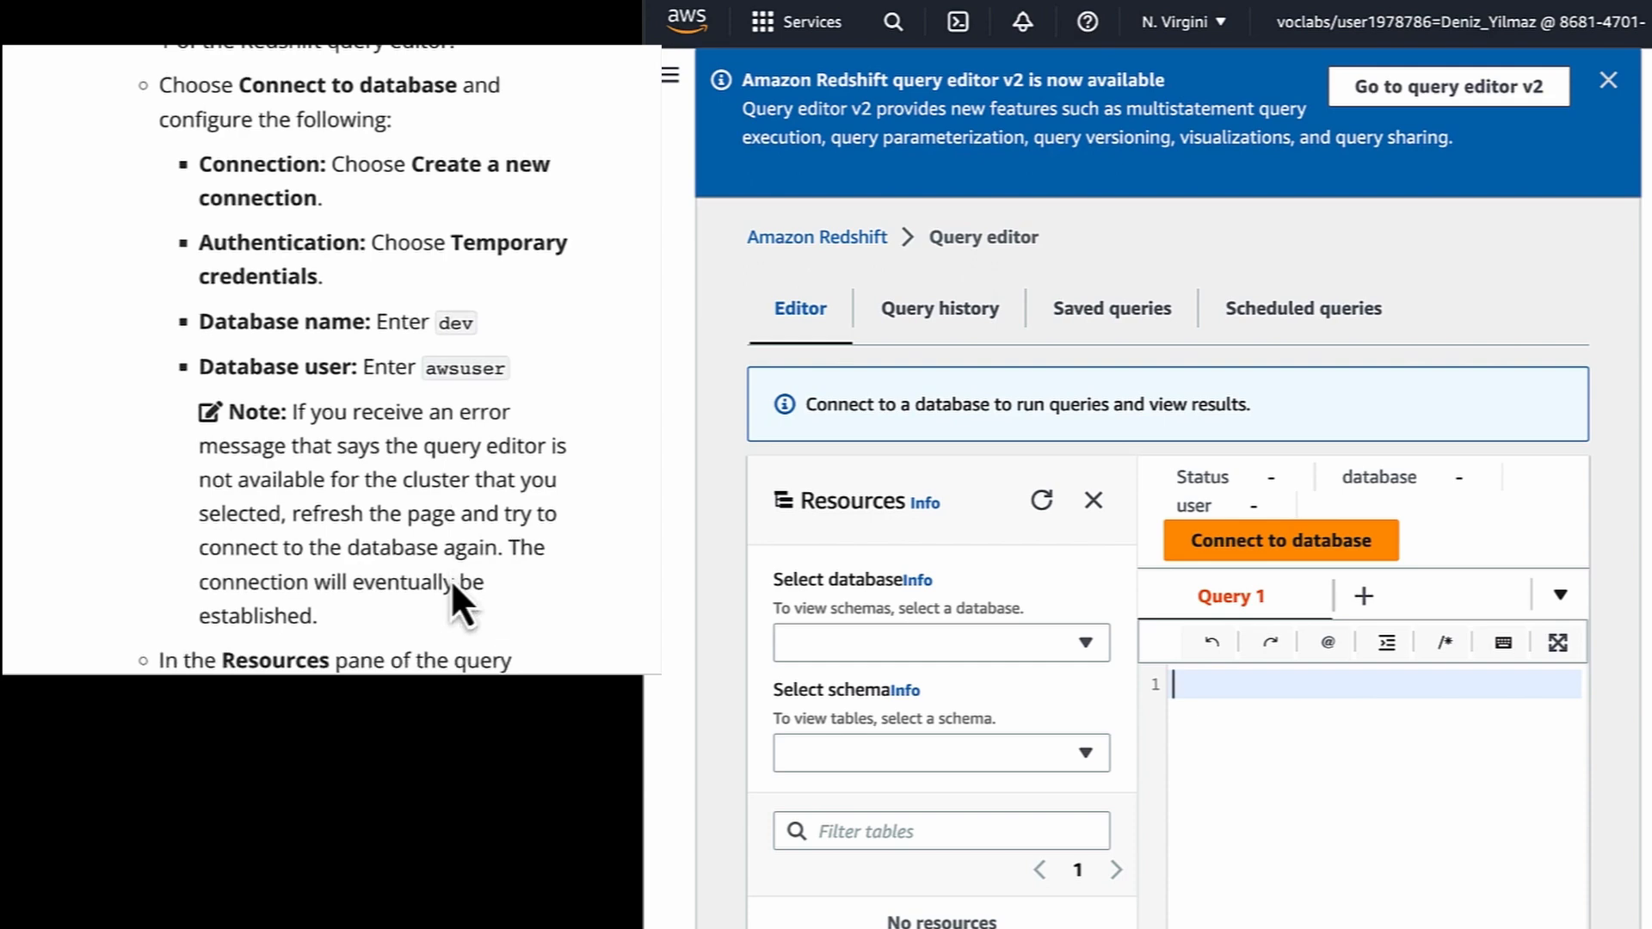
scroll(1109, 701, "down", 3)
scroll(1108, 686, "down", 8)
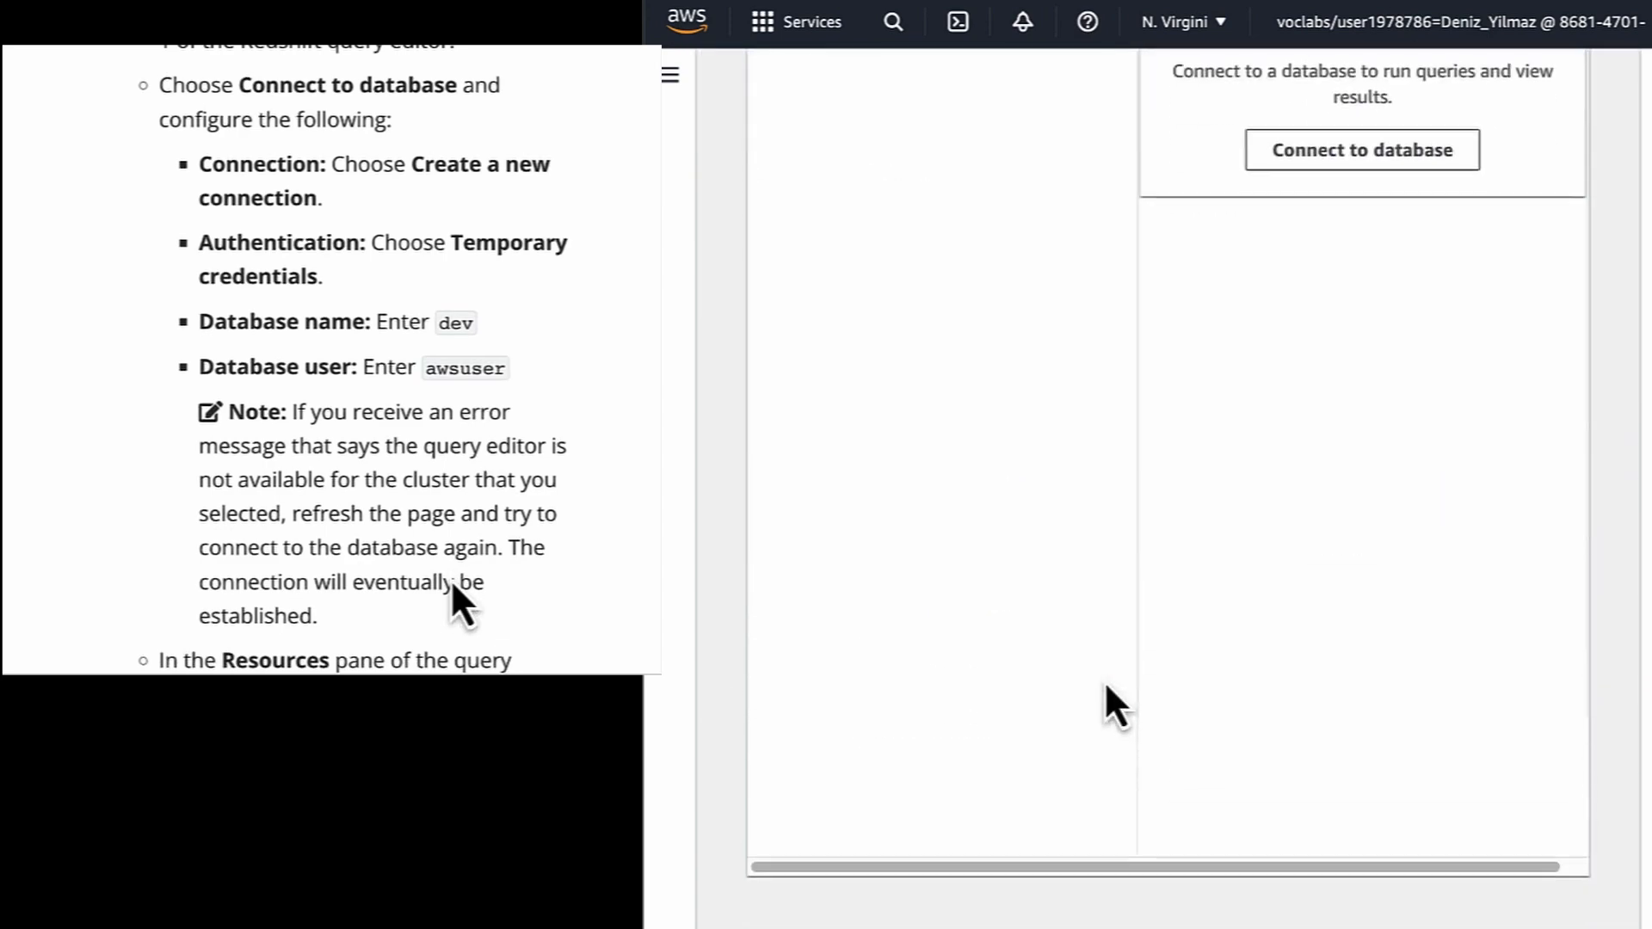
scroll(1106, 686, "up", 10)
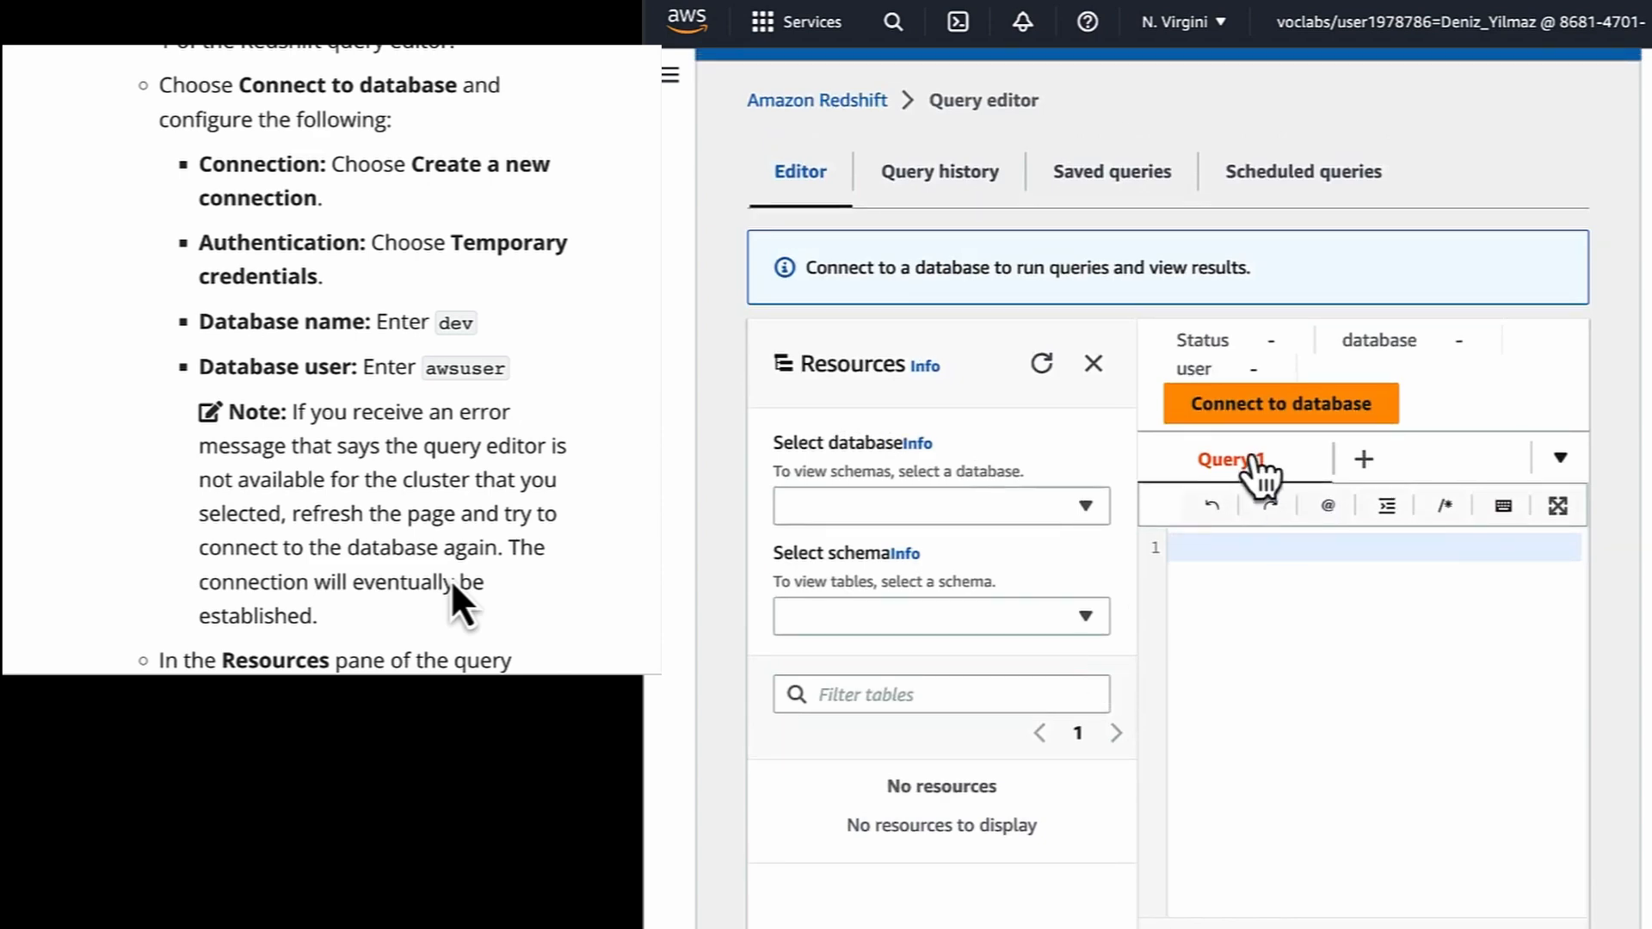
Connect to redshift-cluster-1 through a new connection with temporary credentials, database name dev and database user awsuser
left_click(1271, 413)
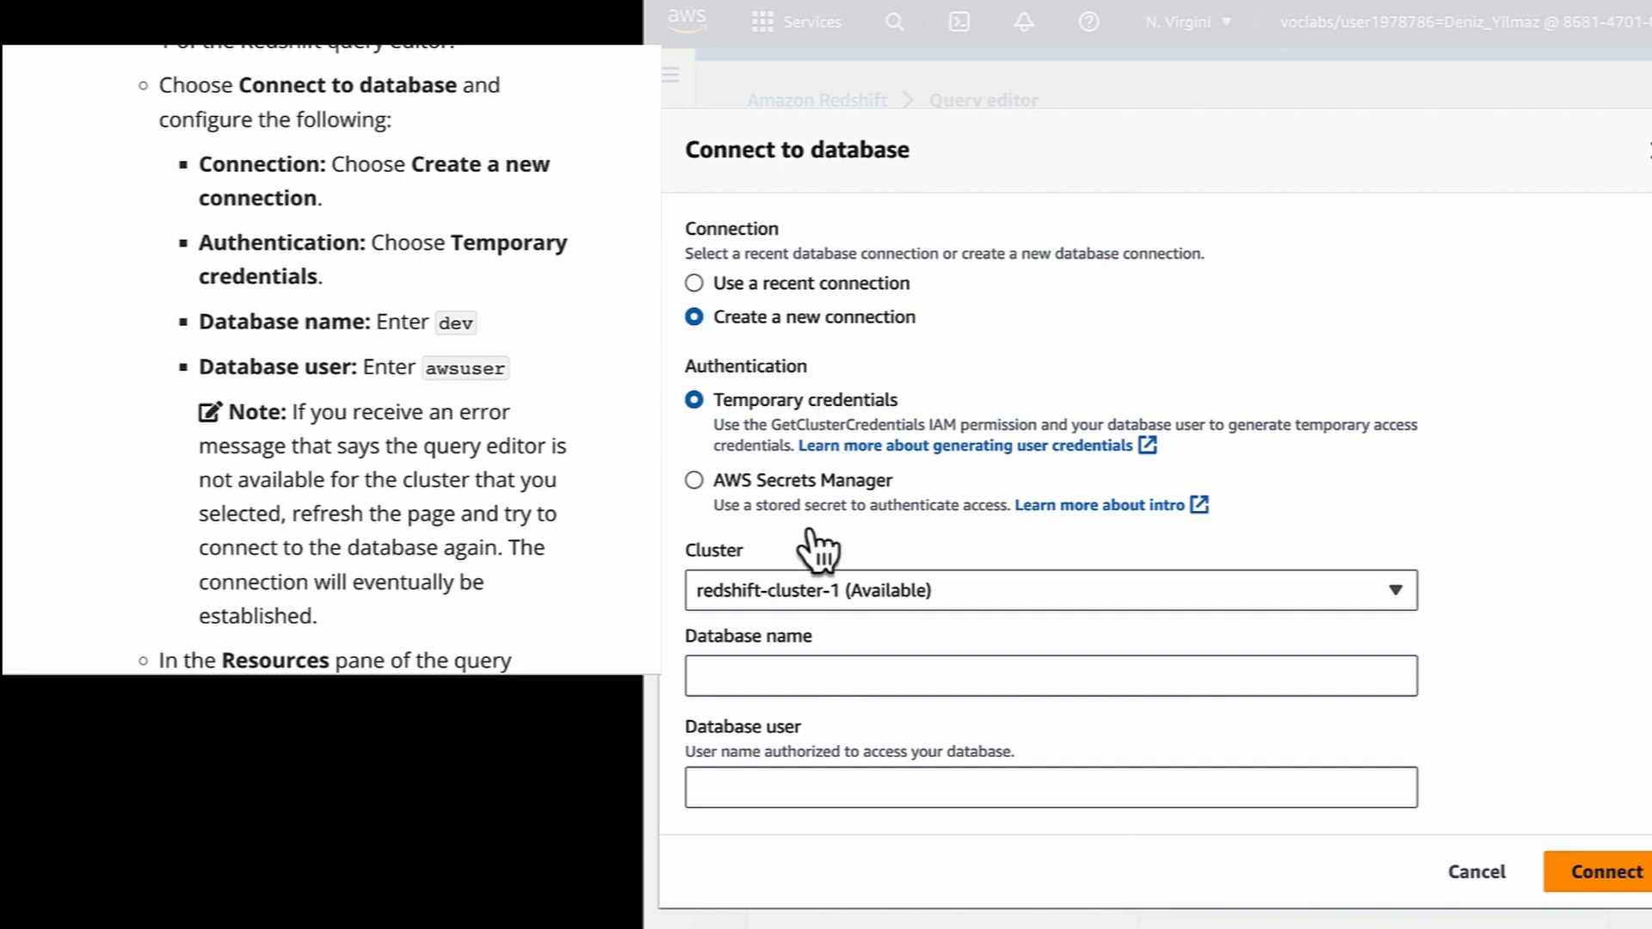
left_click(786, 674)
type("dev")
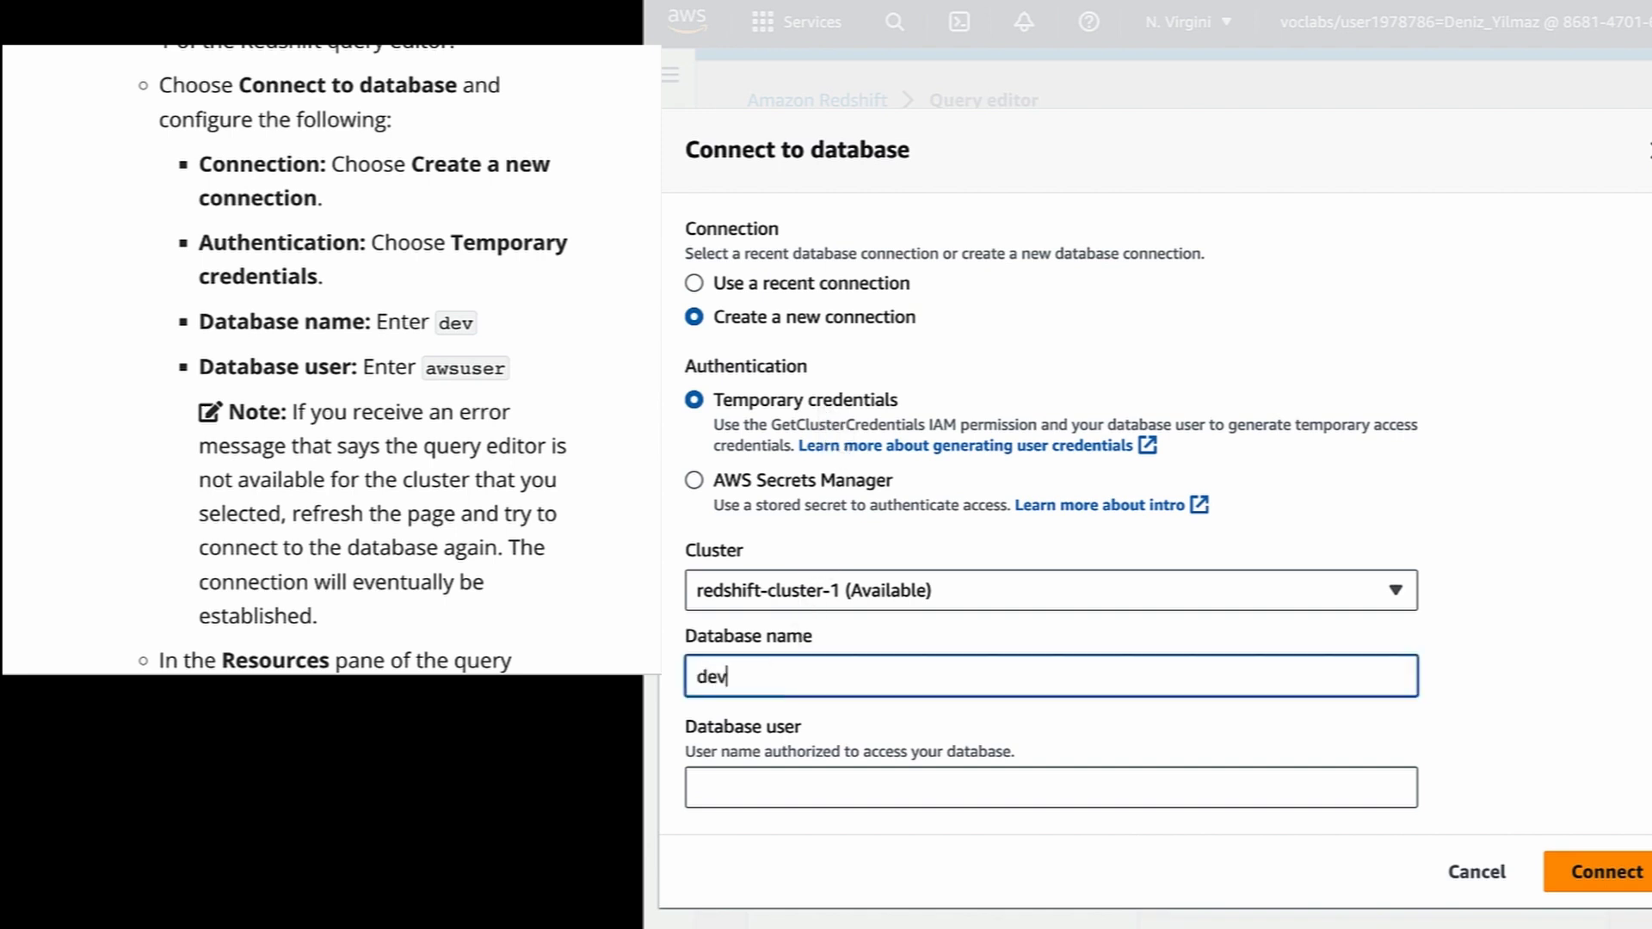
left_click(762, 788)
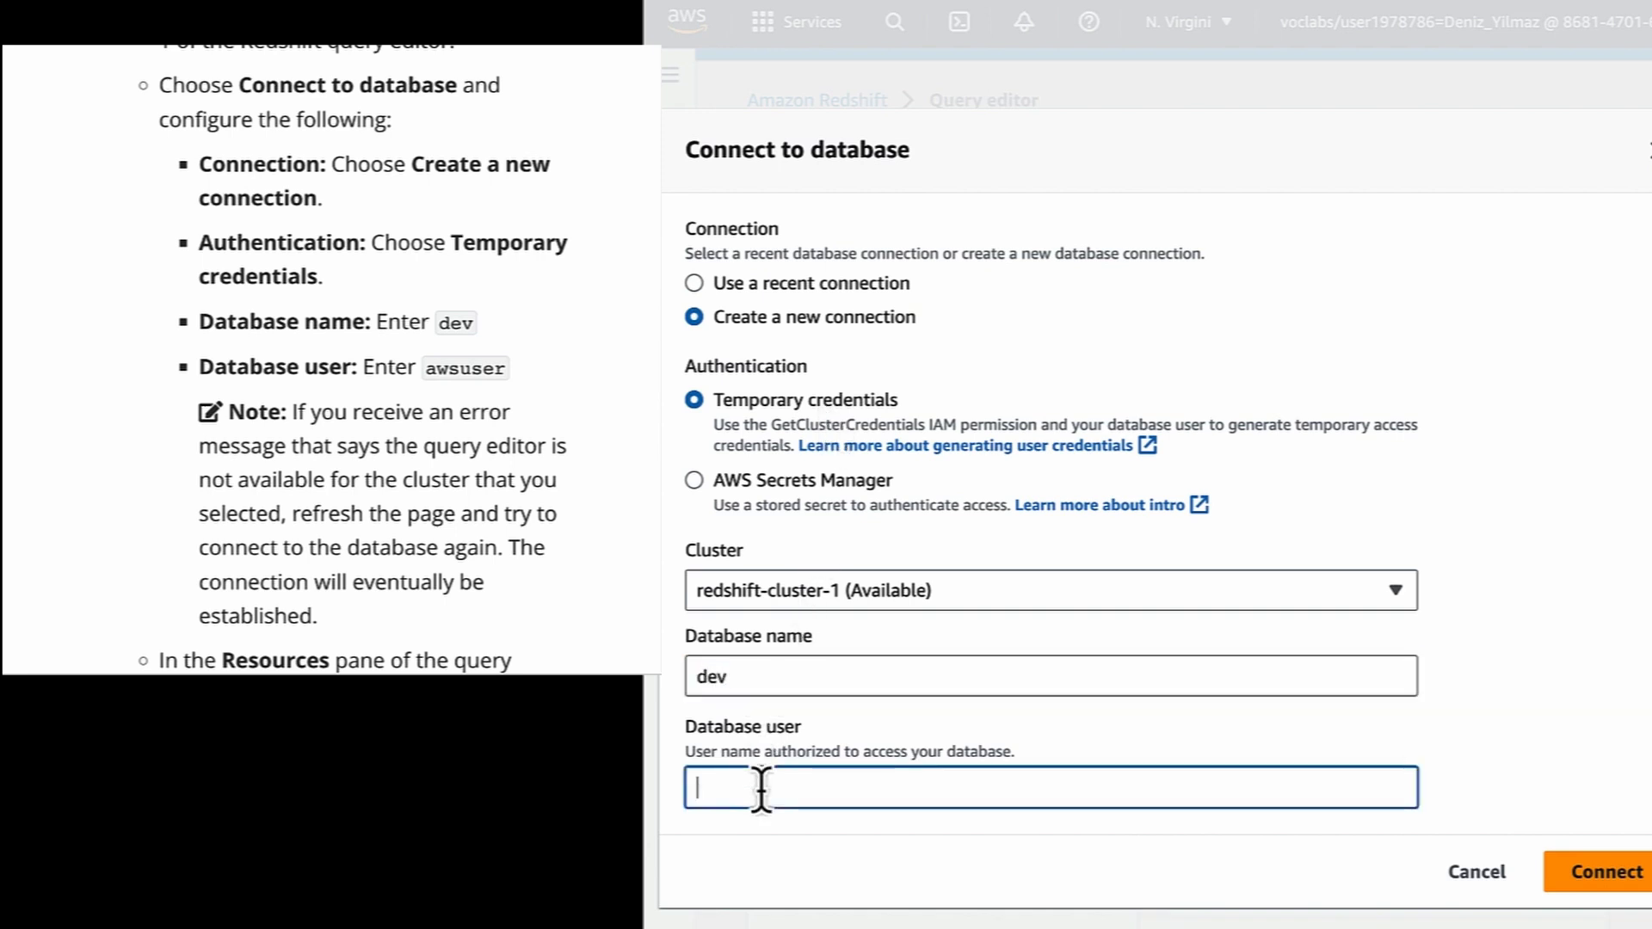
type("awsuser")
scroll(401, 491, "down", 1)
scroll(401, 491, "down", 2)
left_click(1596, 878)
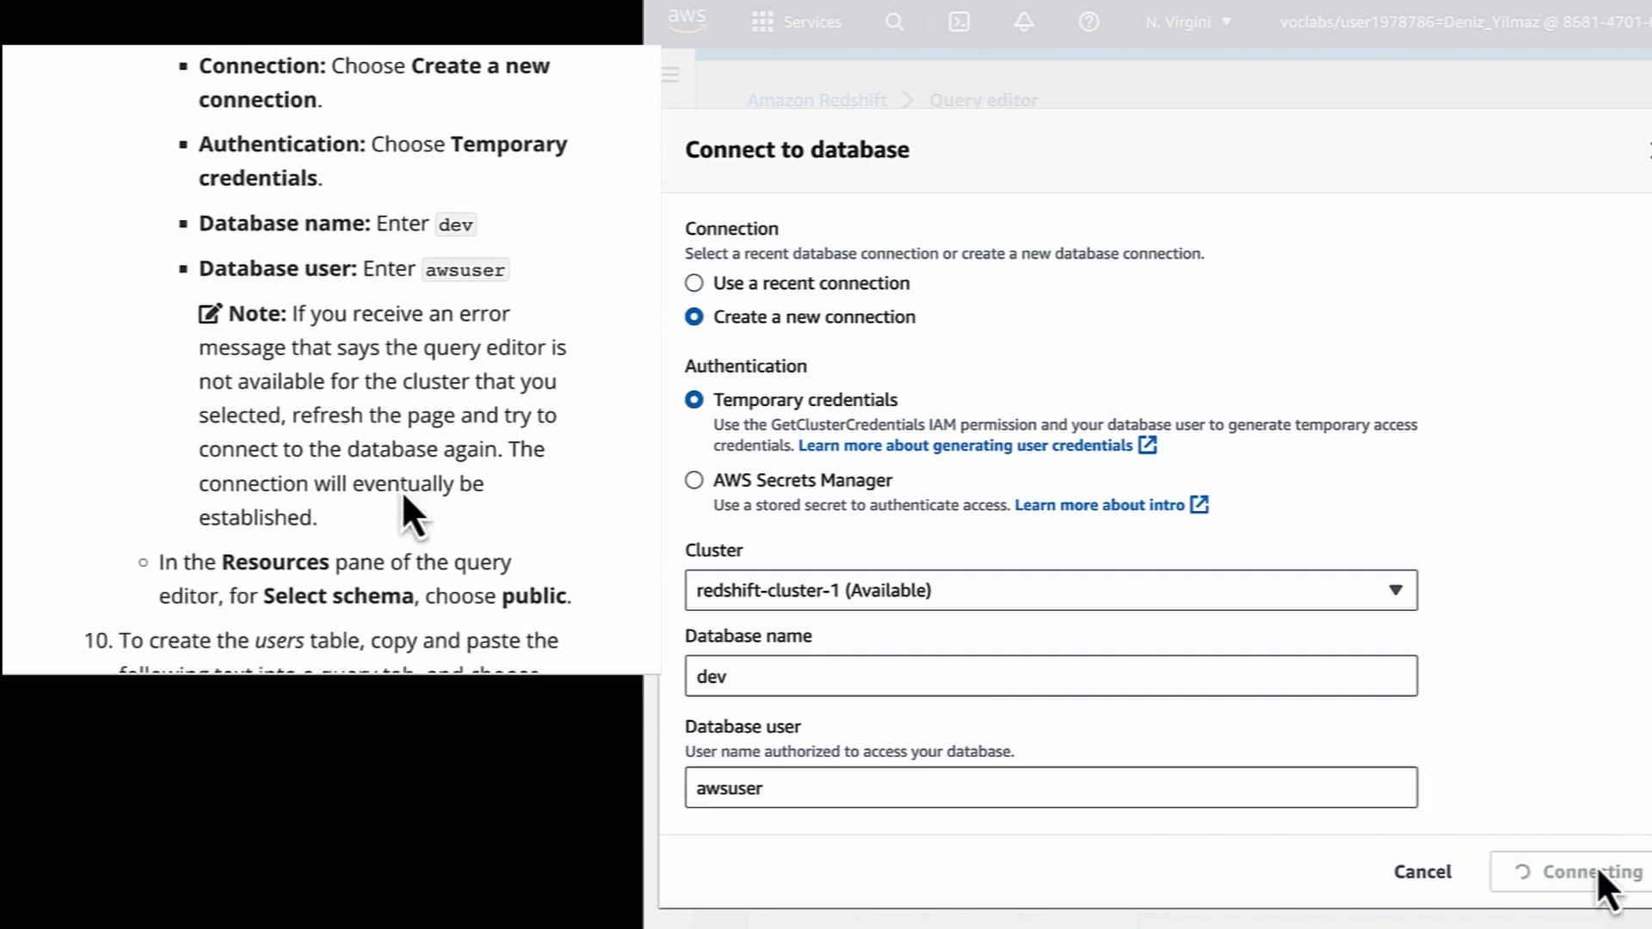
Check the lab's schema instruction against the available schemas, keeping public selected
scroll(403, 494, "down", 2)
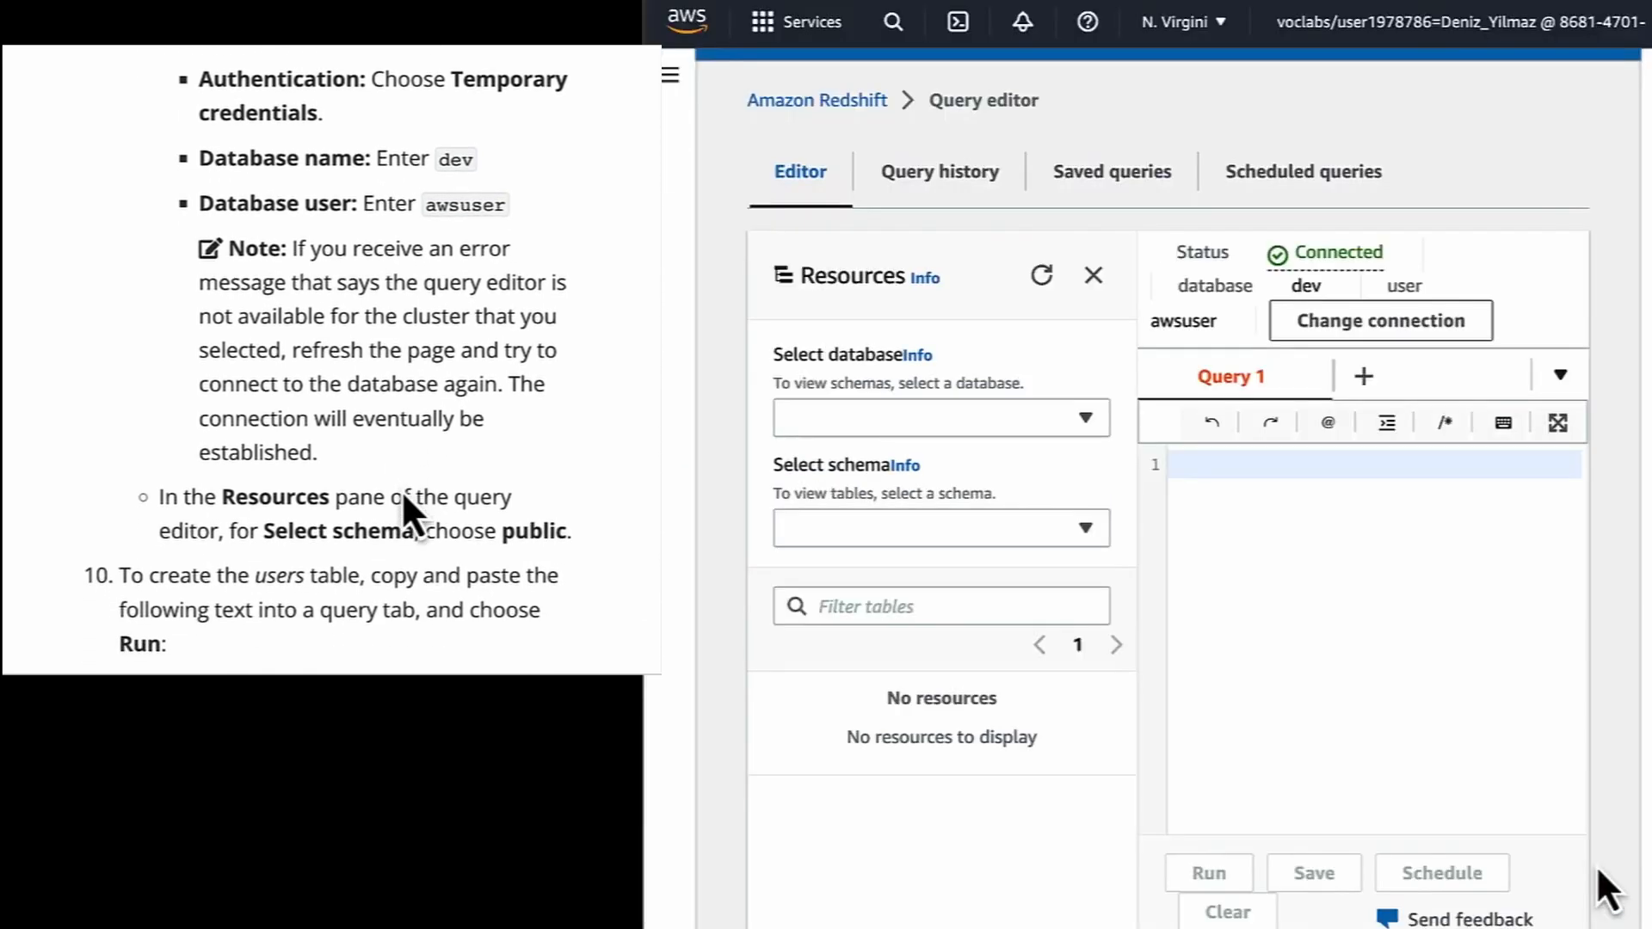
scroll(403, 497, "down", 1)
scroll(402, 496, "down", 1)
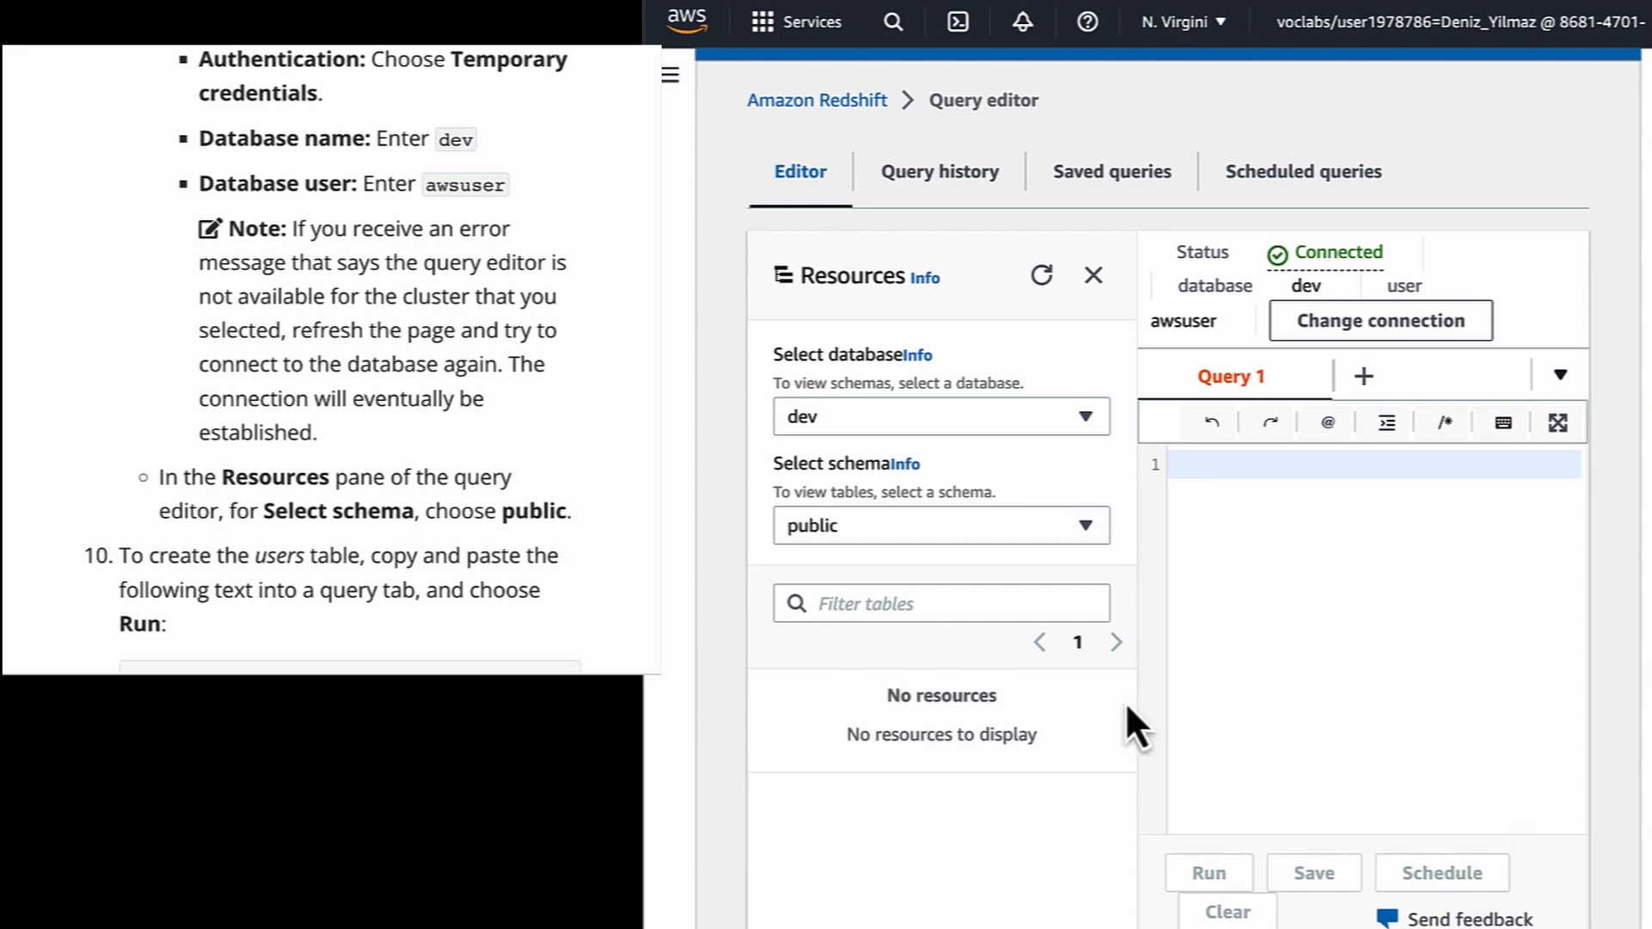
left_click(933, 525)
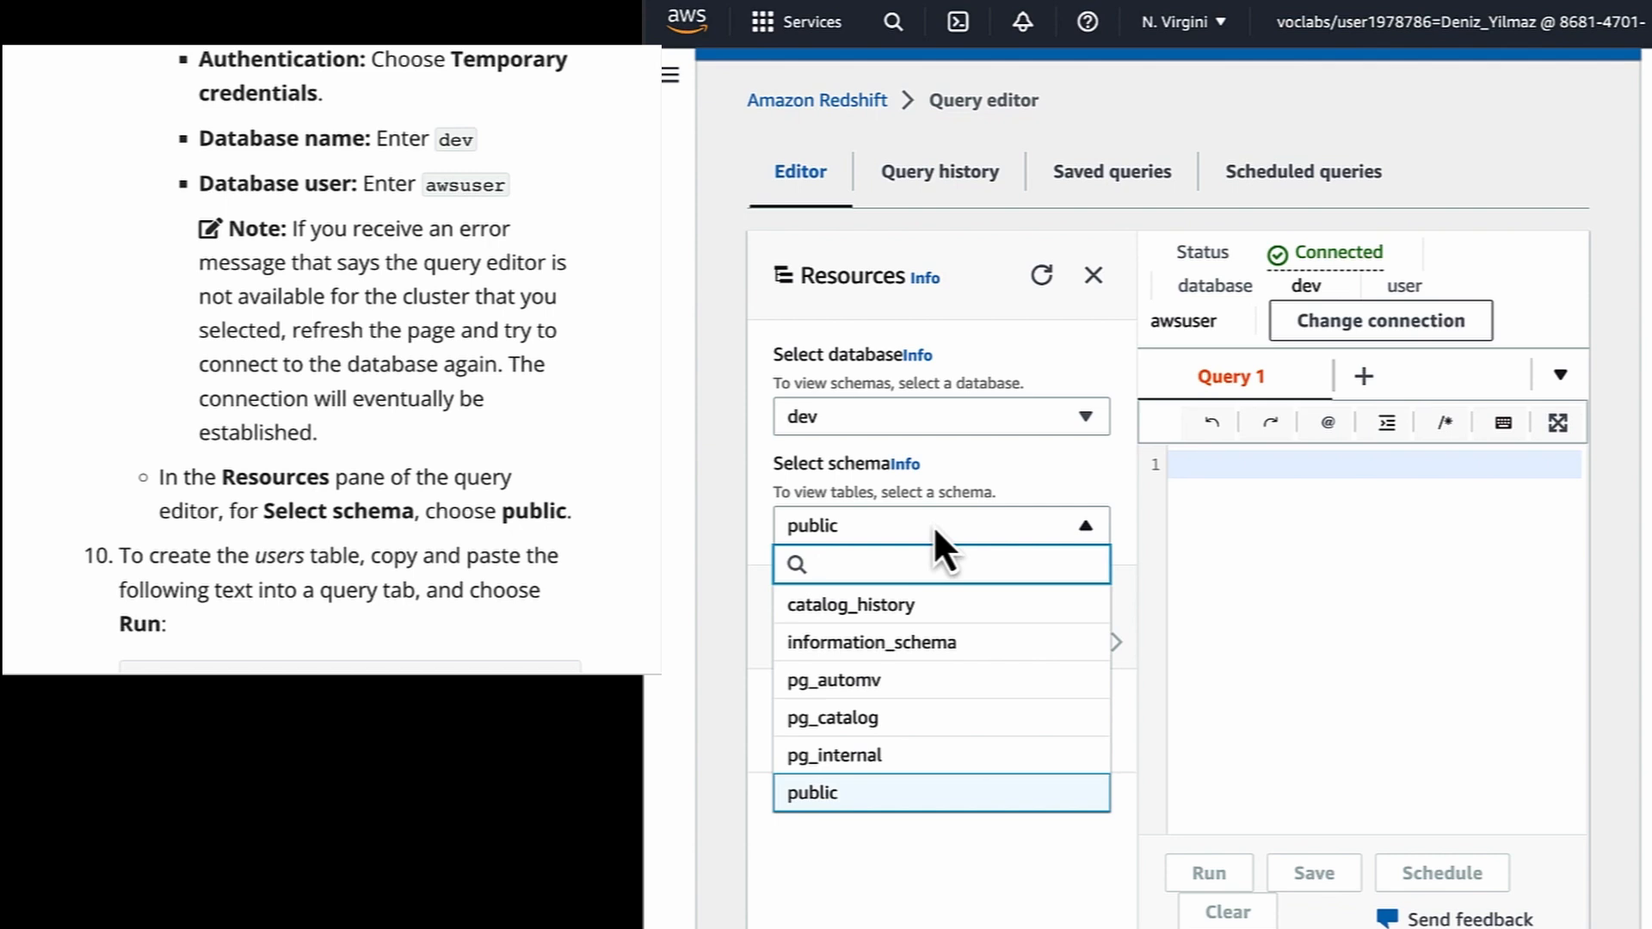
left_click(935, 533)
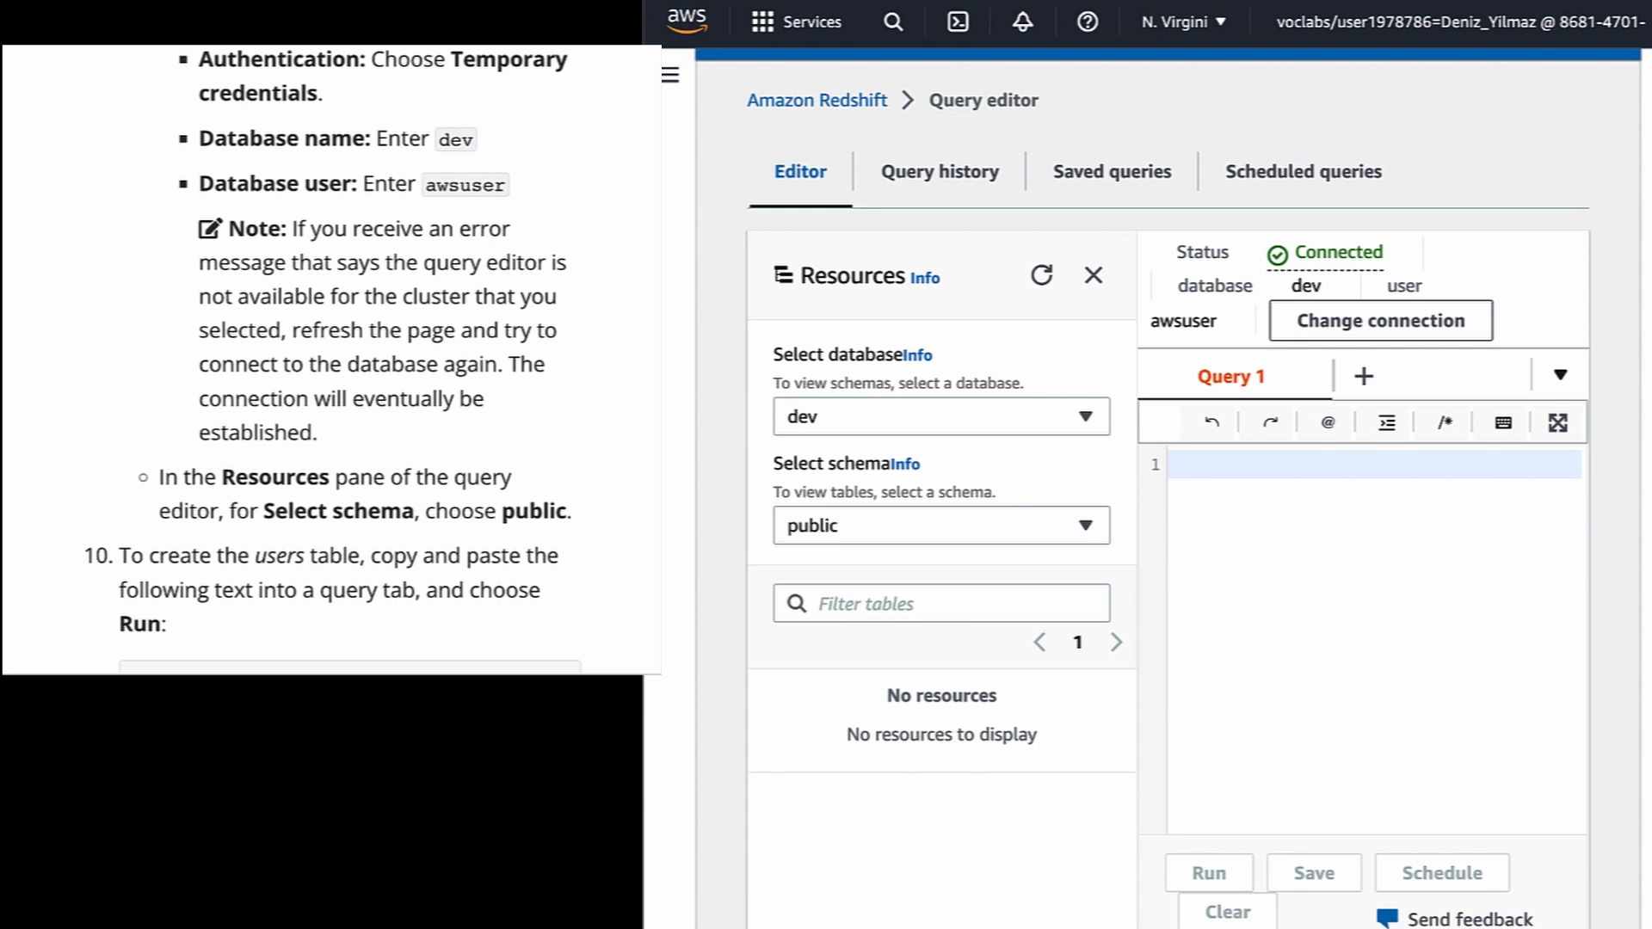
Copy the lab's CREATE TABLE statement for the users table into Query 1 and run it
scroll(373, 551, "down", 4)
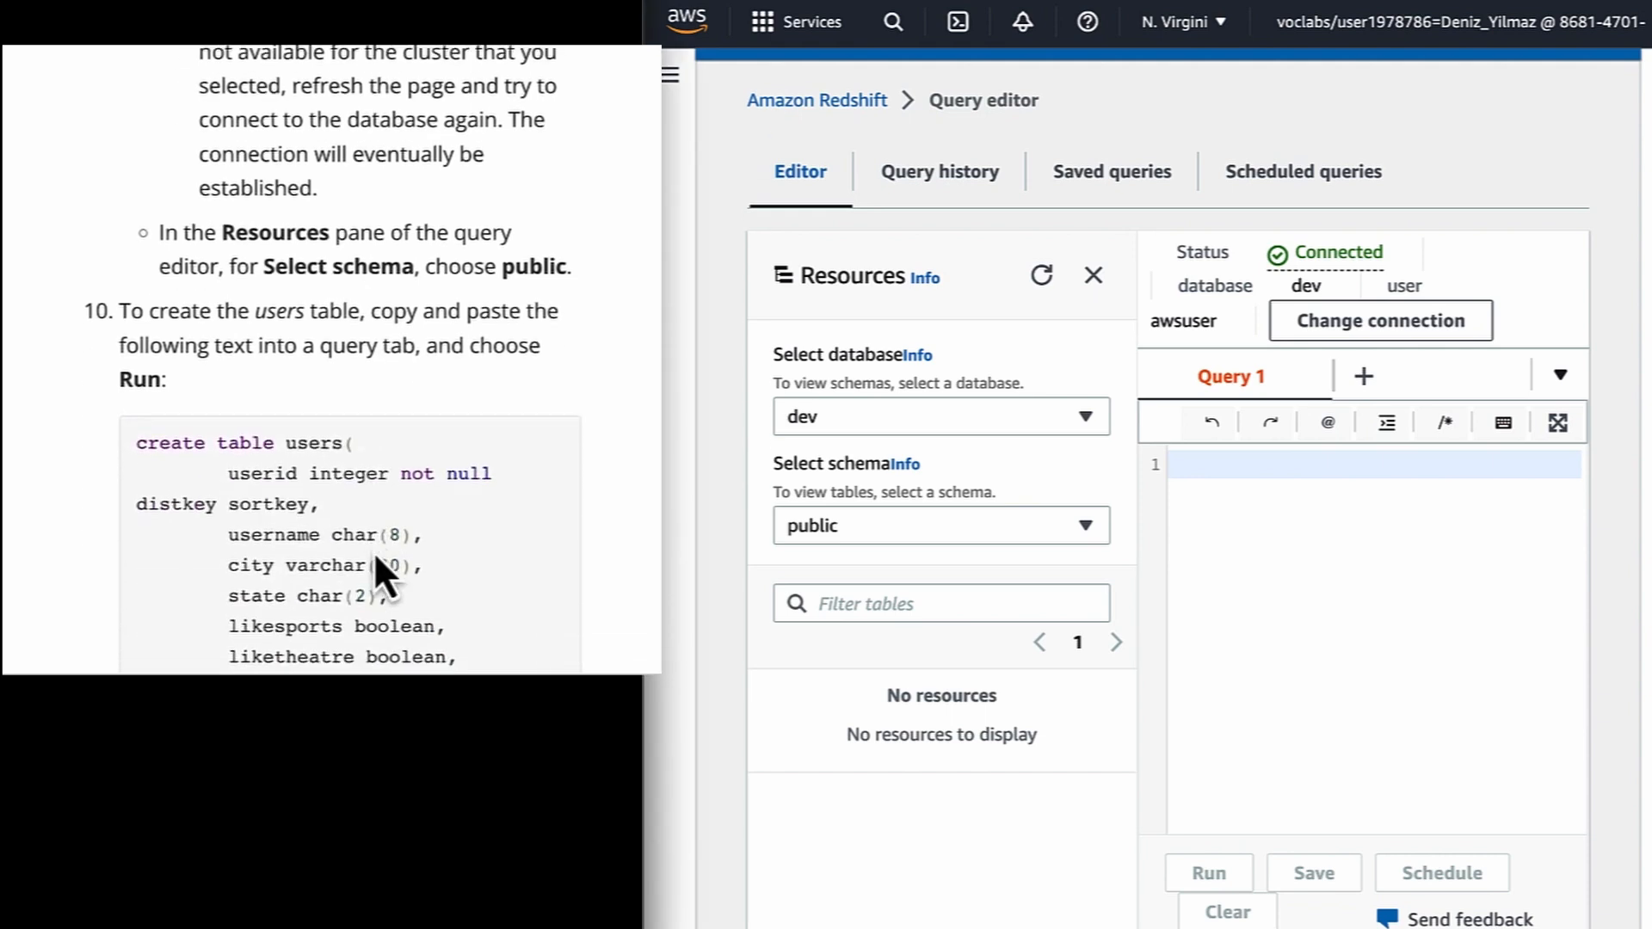
scroll(375, 557, "down", 2)
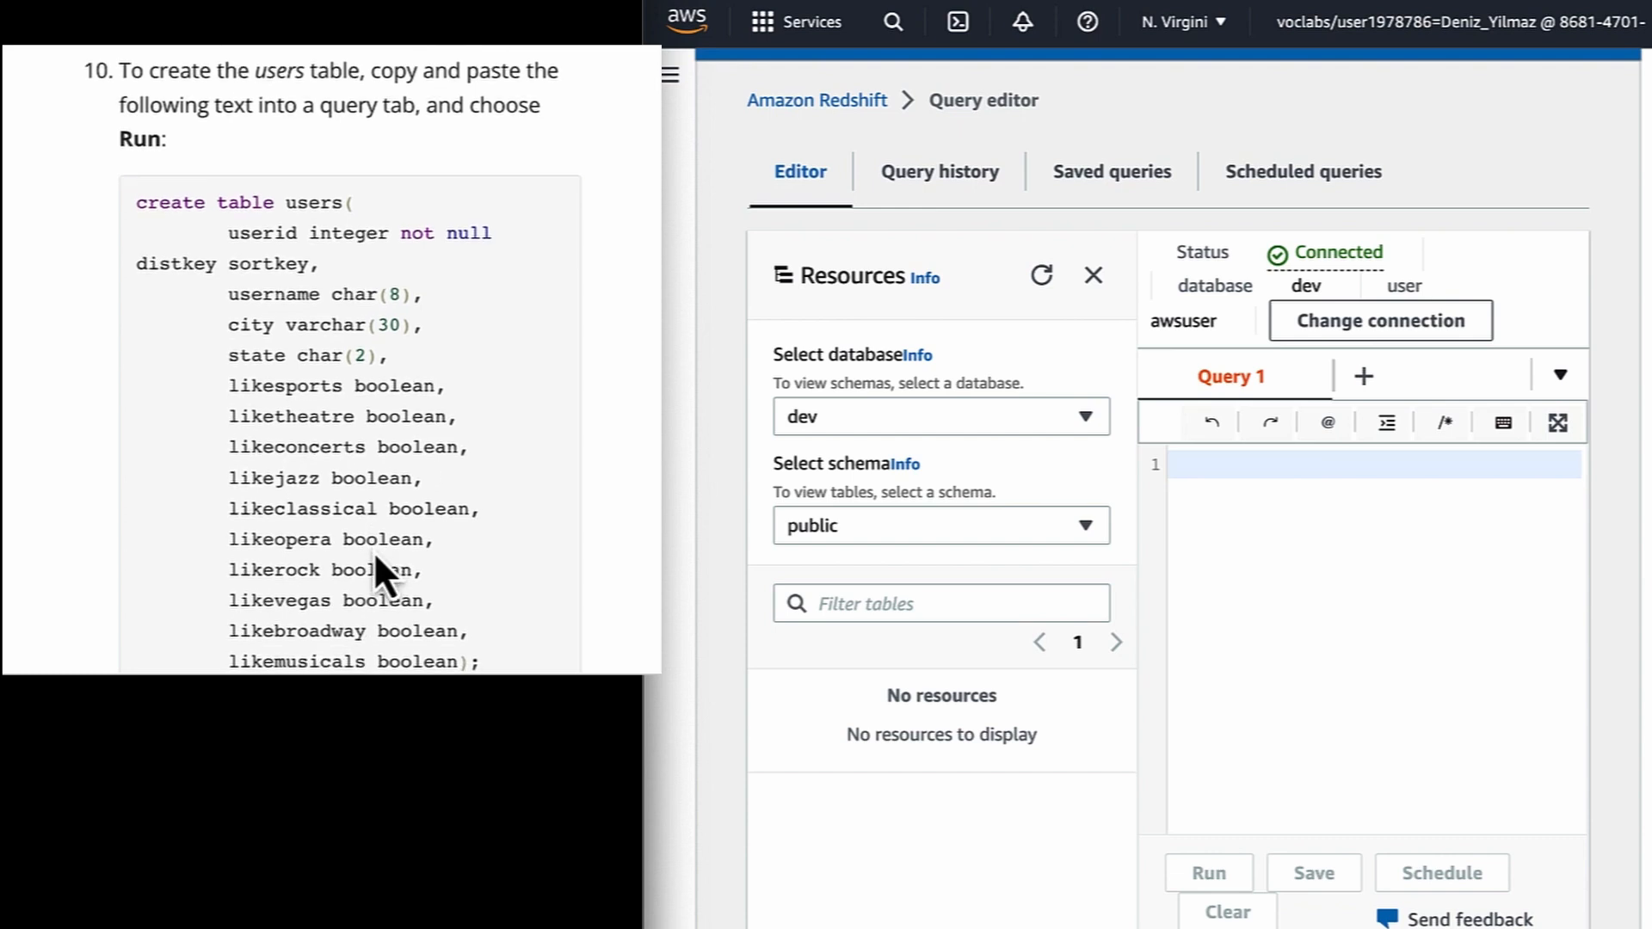
scroll(375, 555, "down", 2)
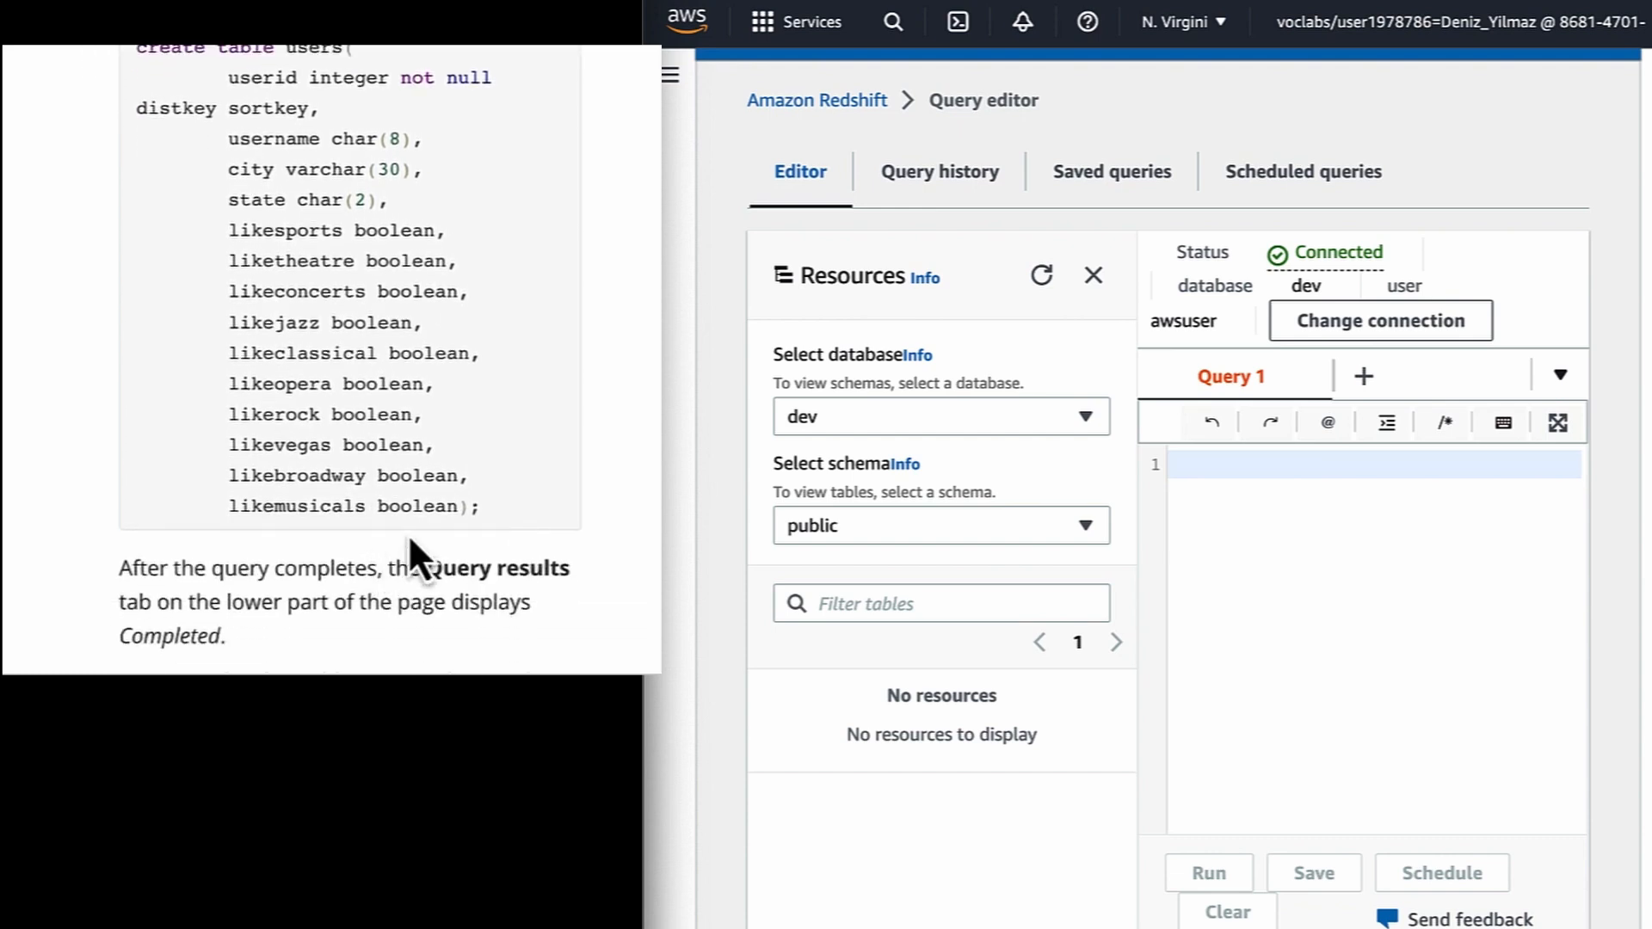
left_click_drag(480, 513, 147, 66)
key("ctrl+c")
key("ctrl+v")
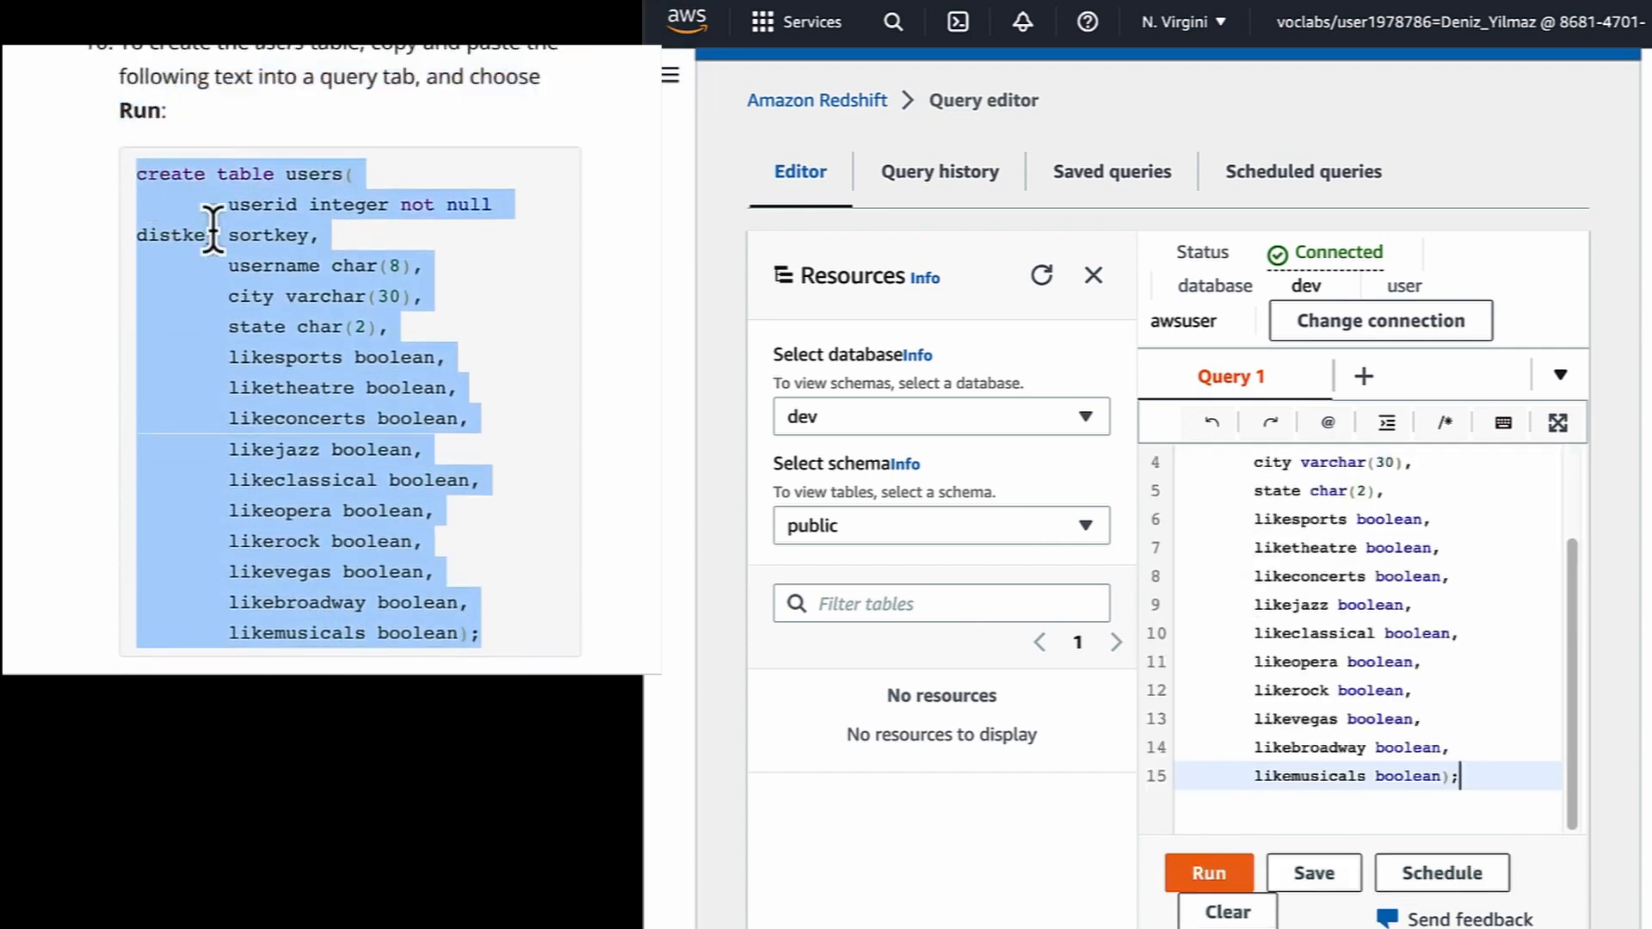
left_click(1193, 872)
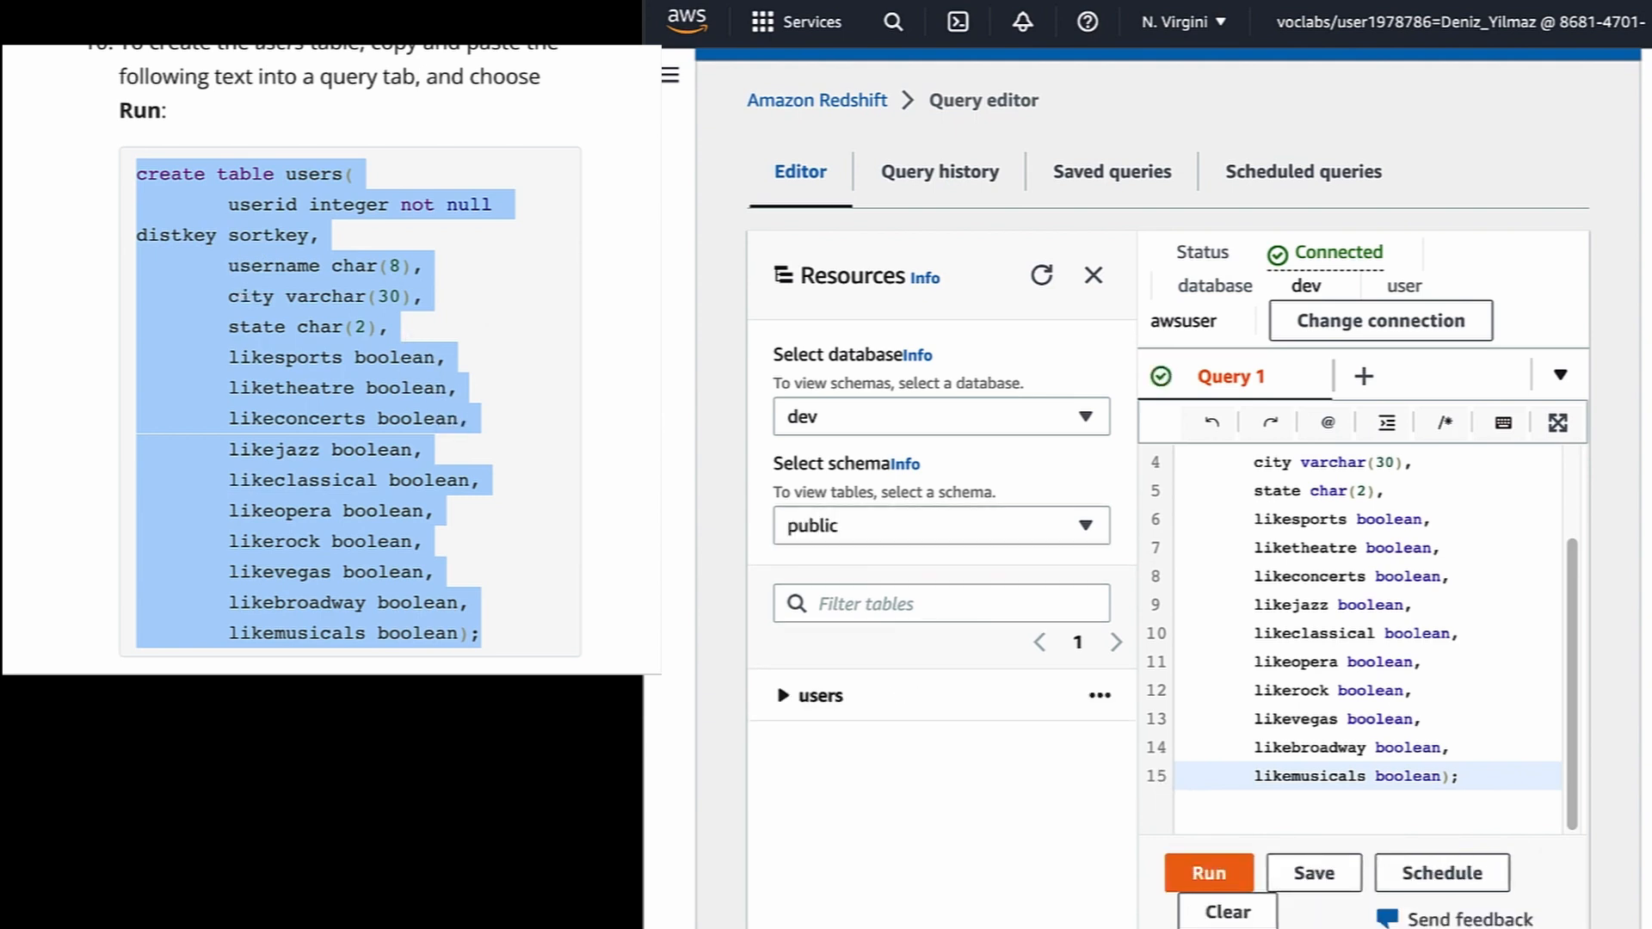
Examine the query results for the completion status of the users table statement
scroll(284, 487, "down", 3)
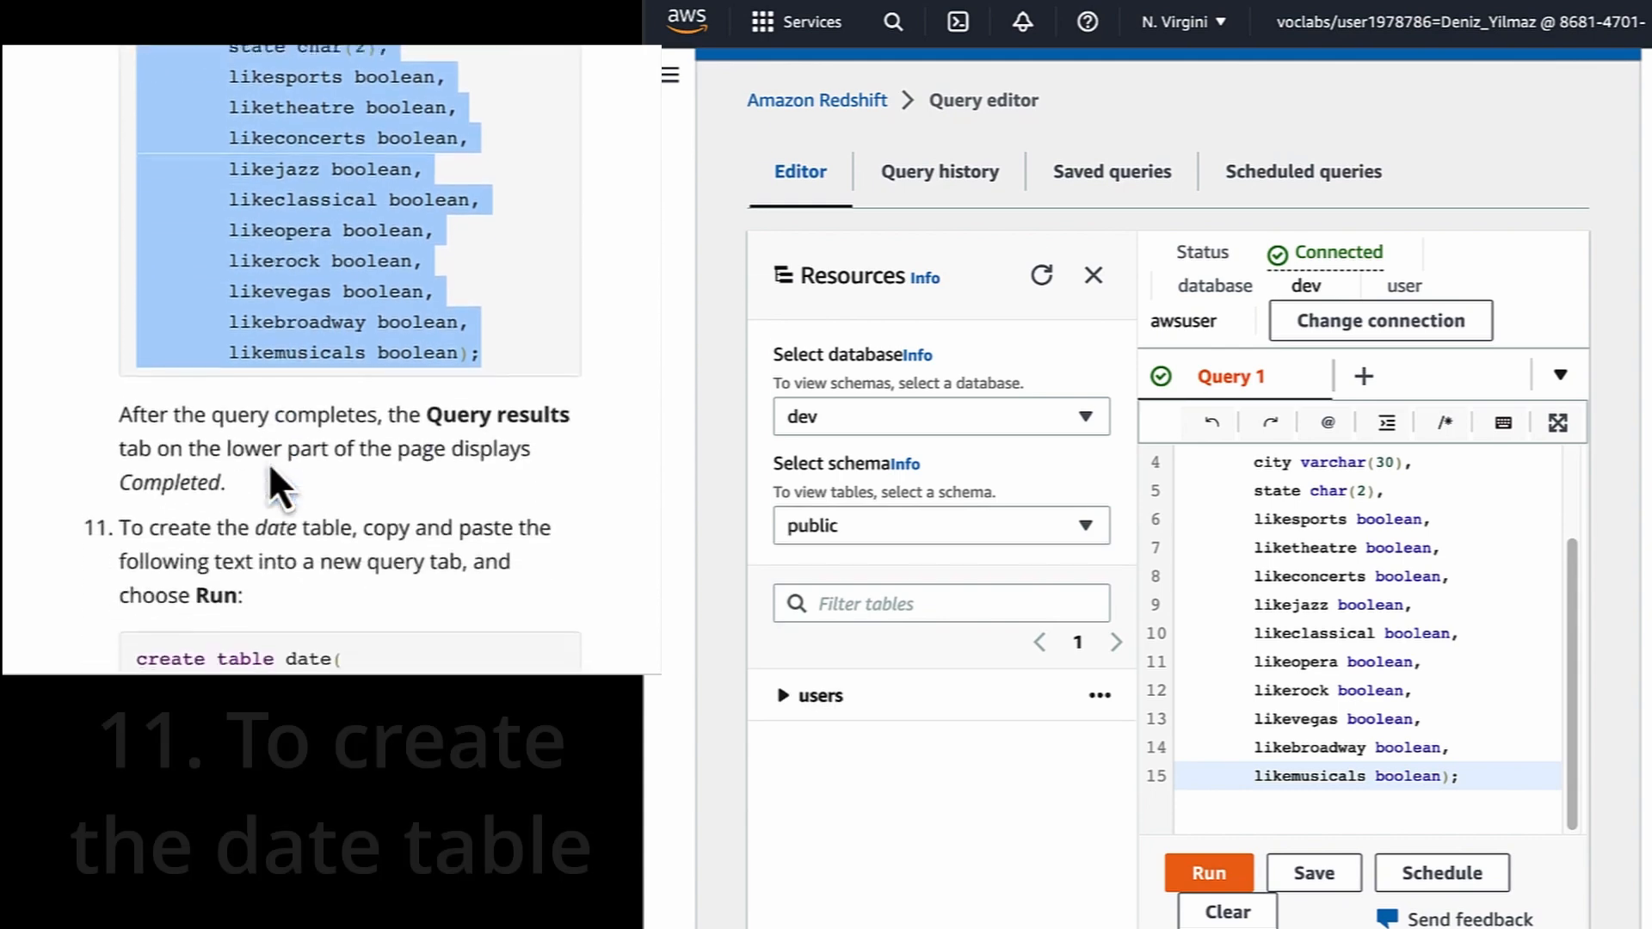
scroll(924, 746, "down", 10)
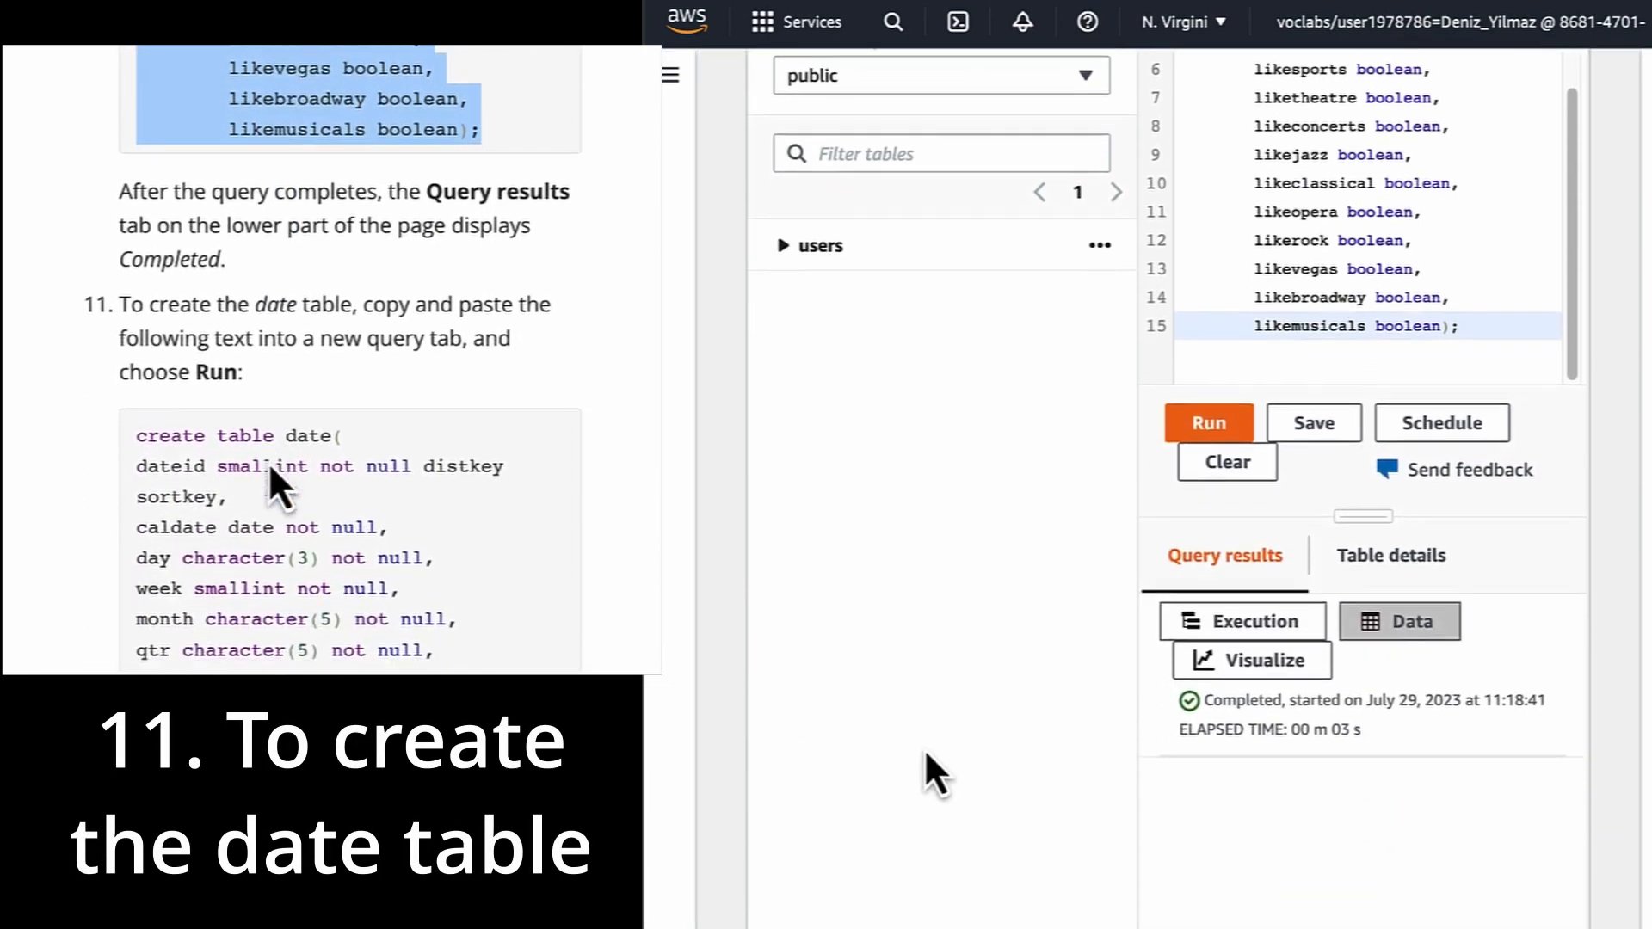
scroll(924, 747, "down", 4)
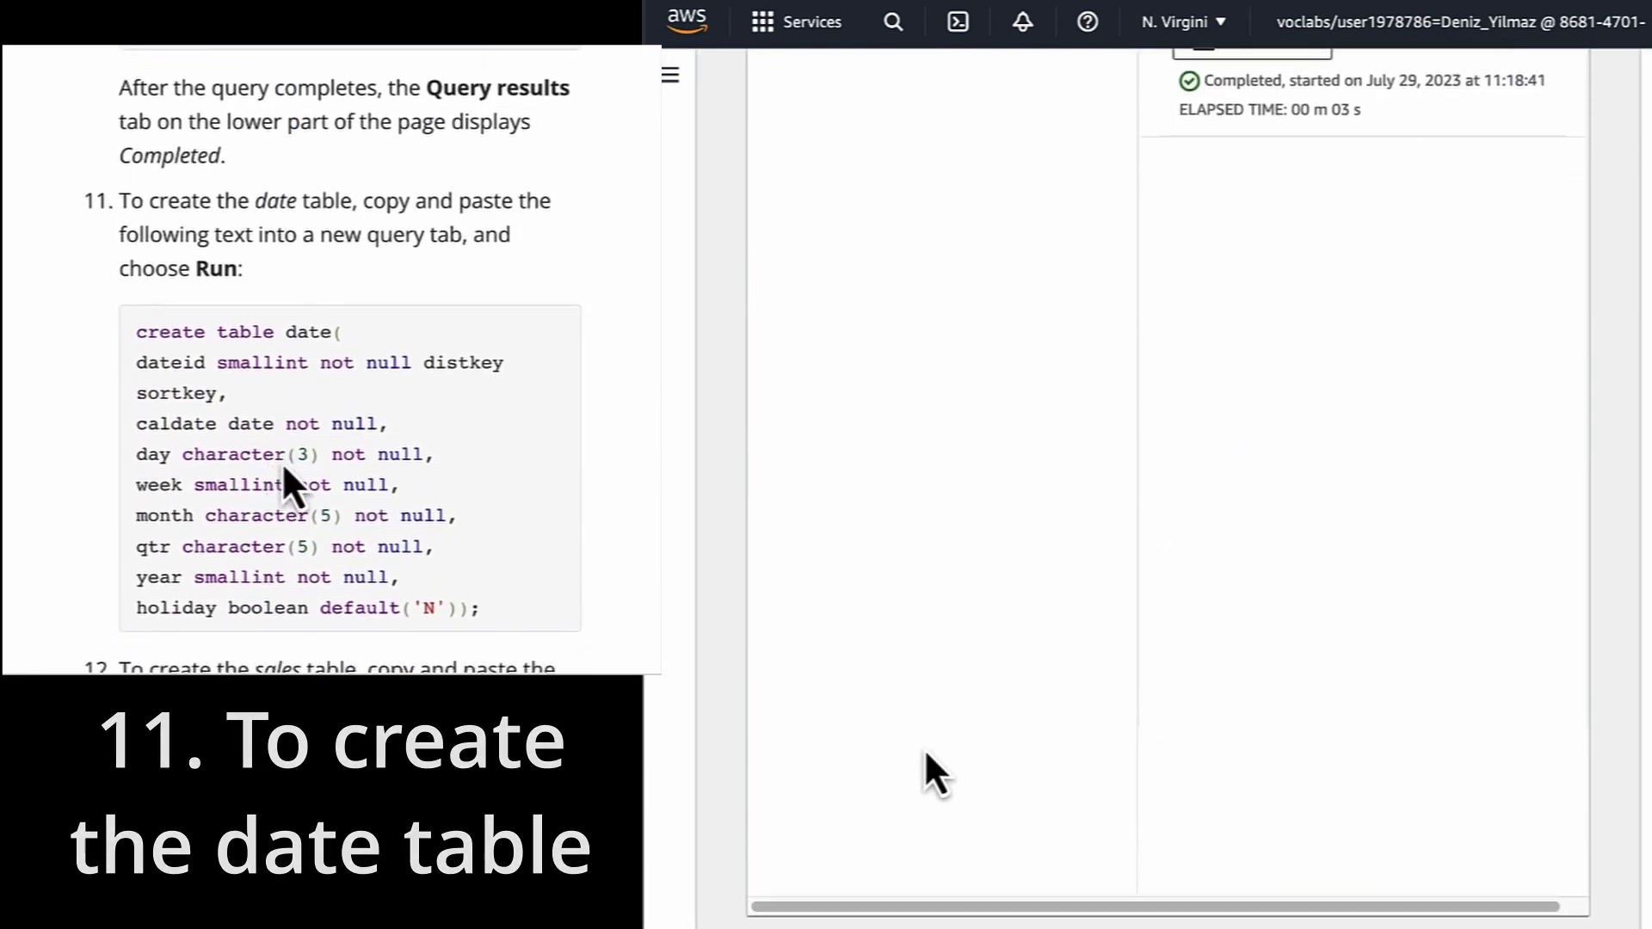
scroll(924, 747, "up", 8)
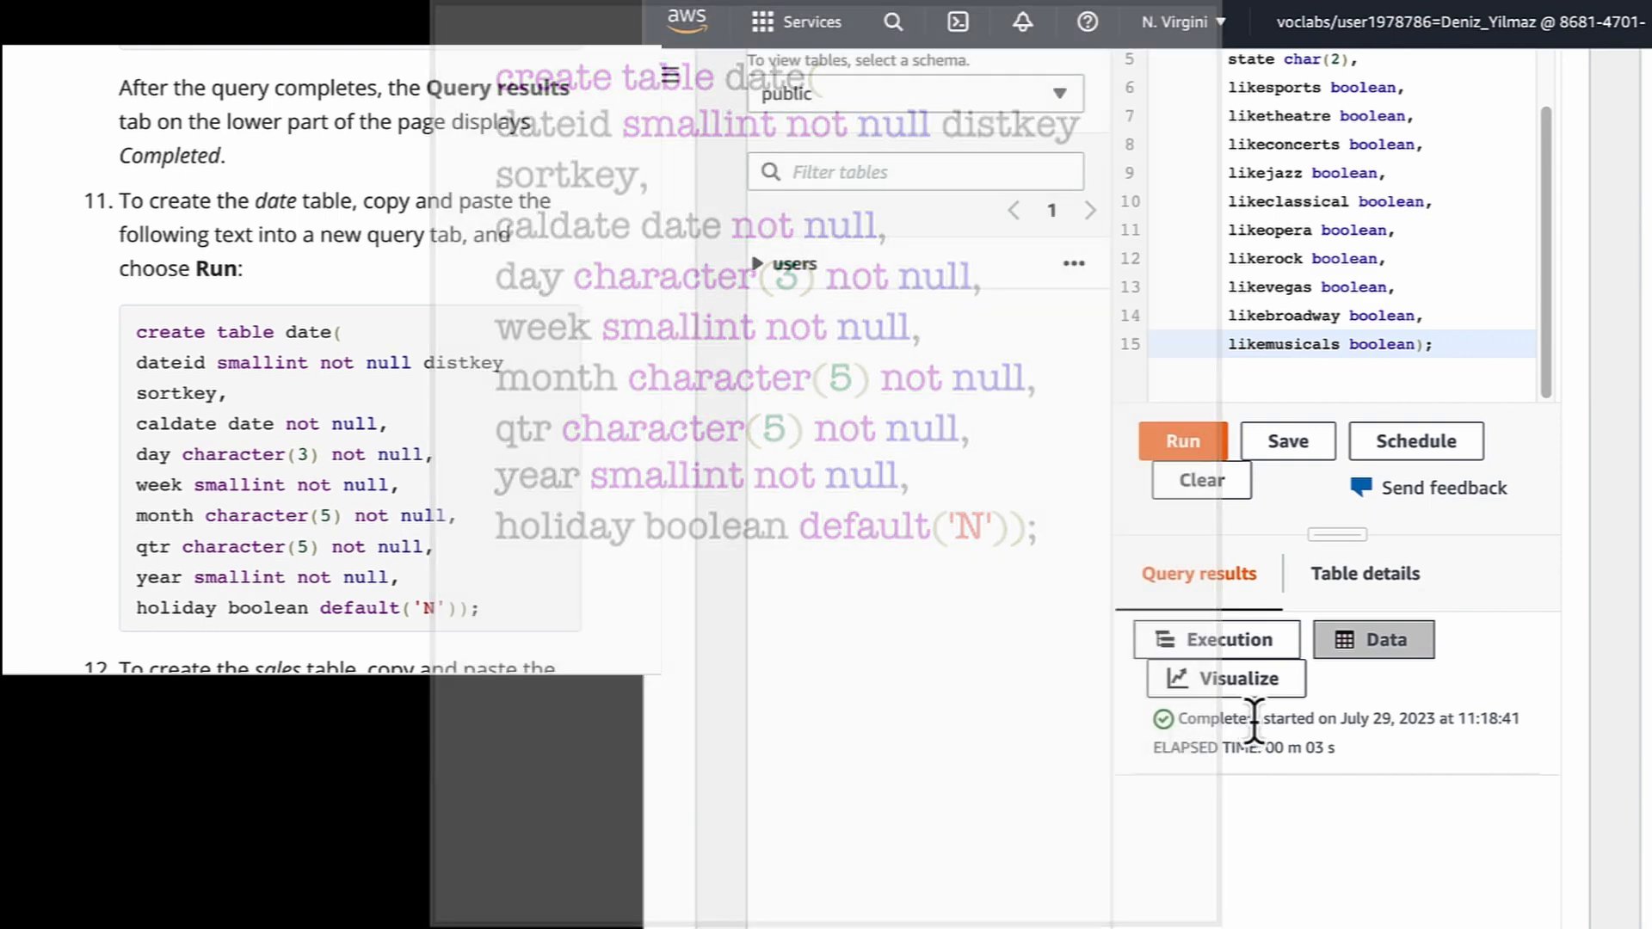
double_click(1174, 720)
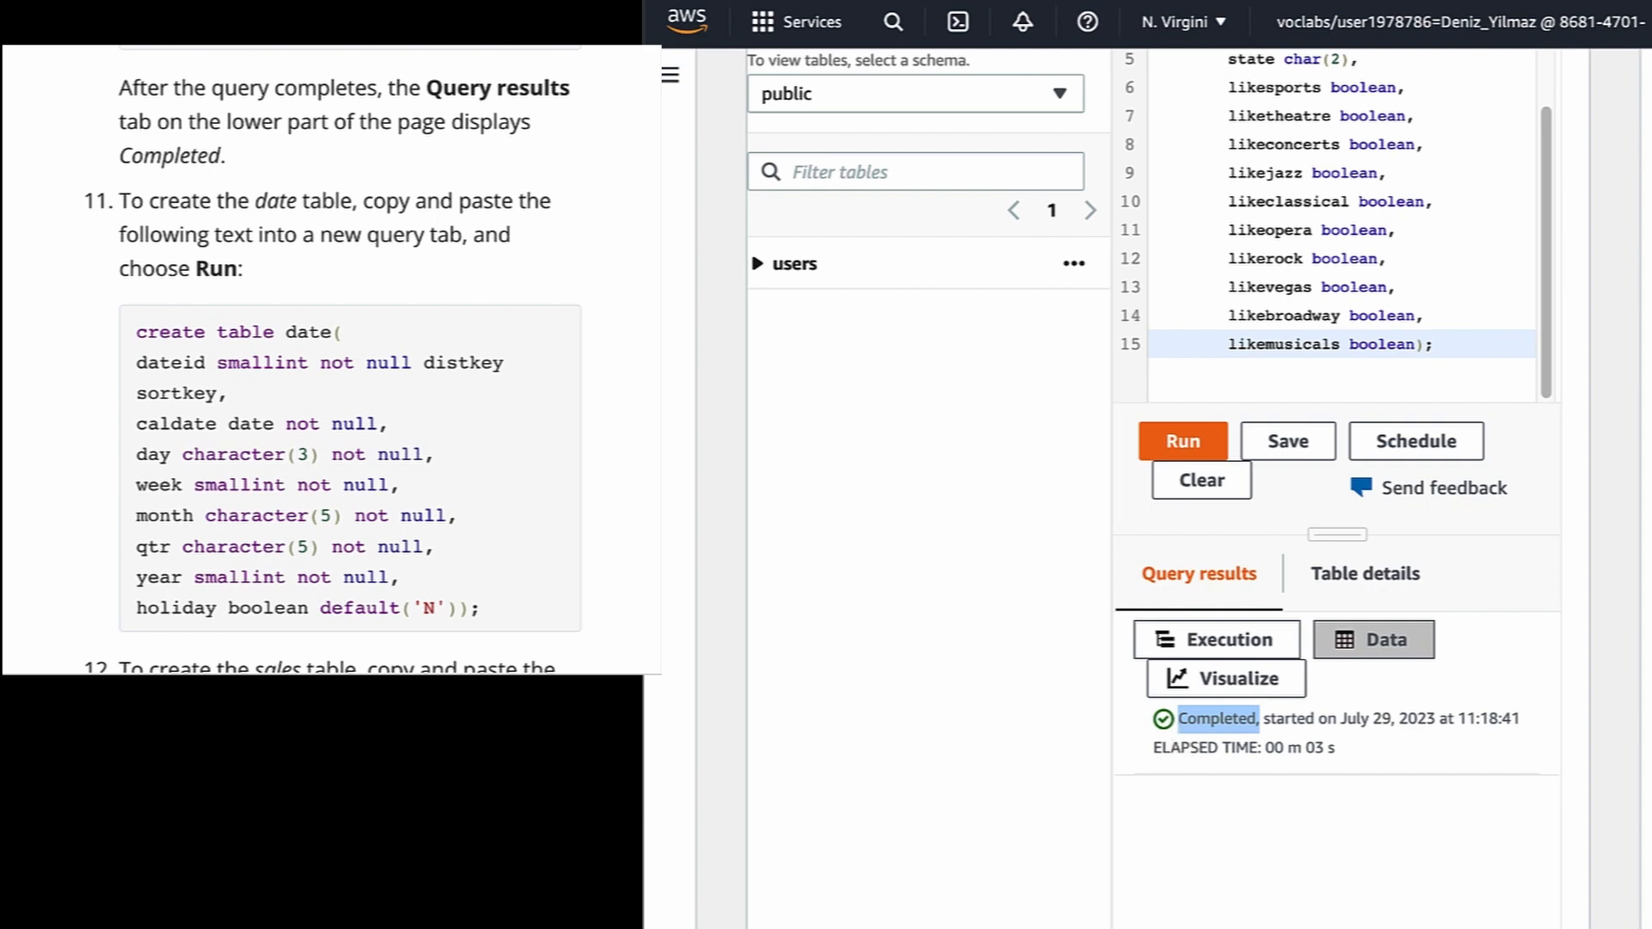
Copy the lab's CREATE TABLE statement for the date table into a new query tab, run it and check the query results
left_click(136, 333)
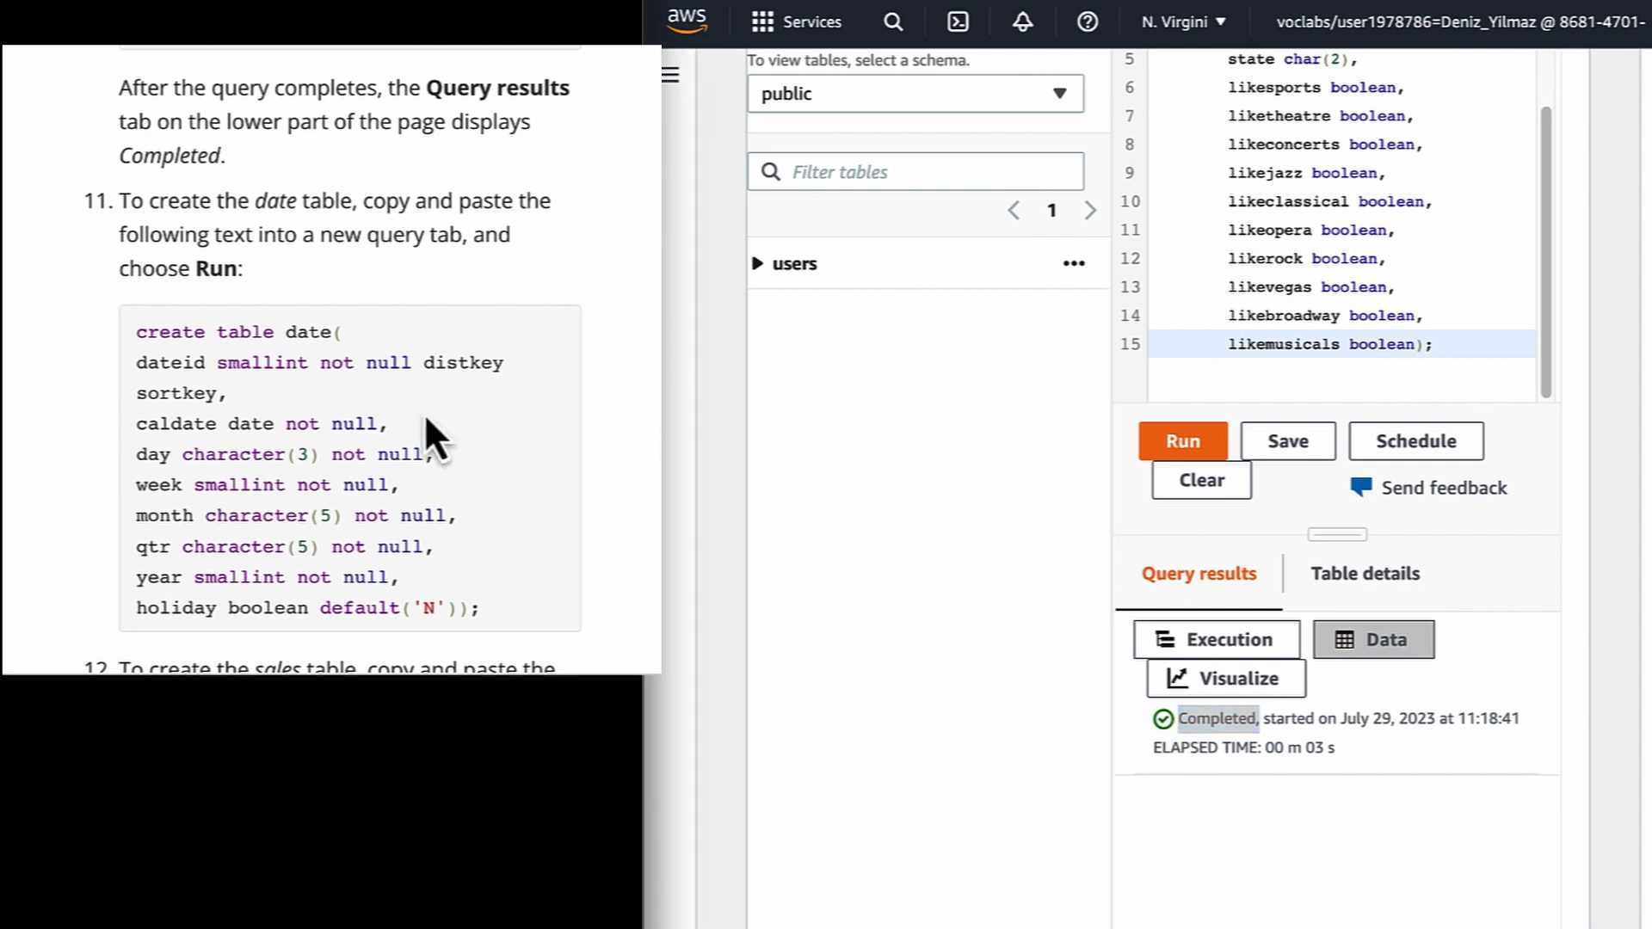
scroll(425, 413, "down", 1)
scroll(811, 497, "up", 3)
left_click_drag(467, 529, 133, 256)
key("ctrl+c")
left_click(1336, 258)
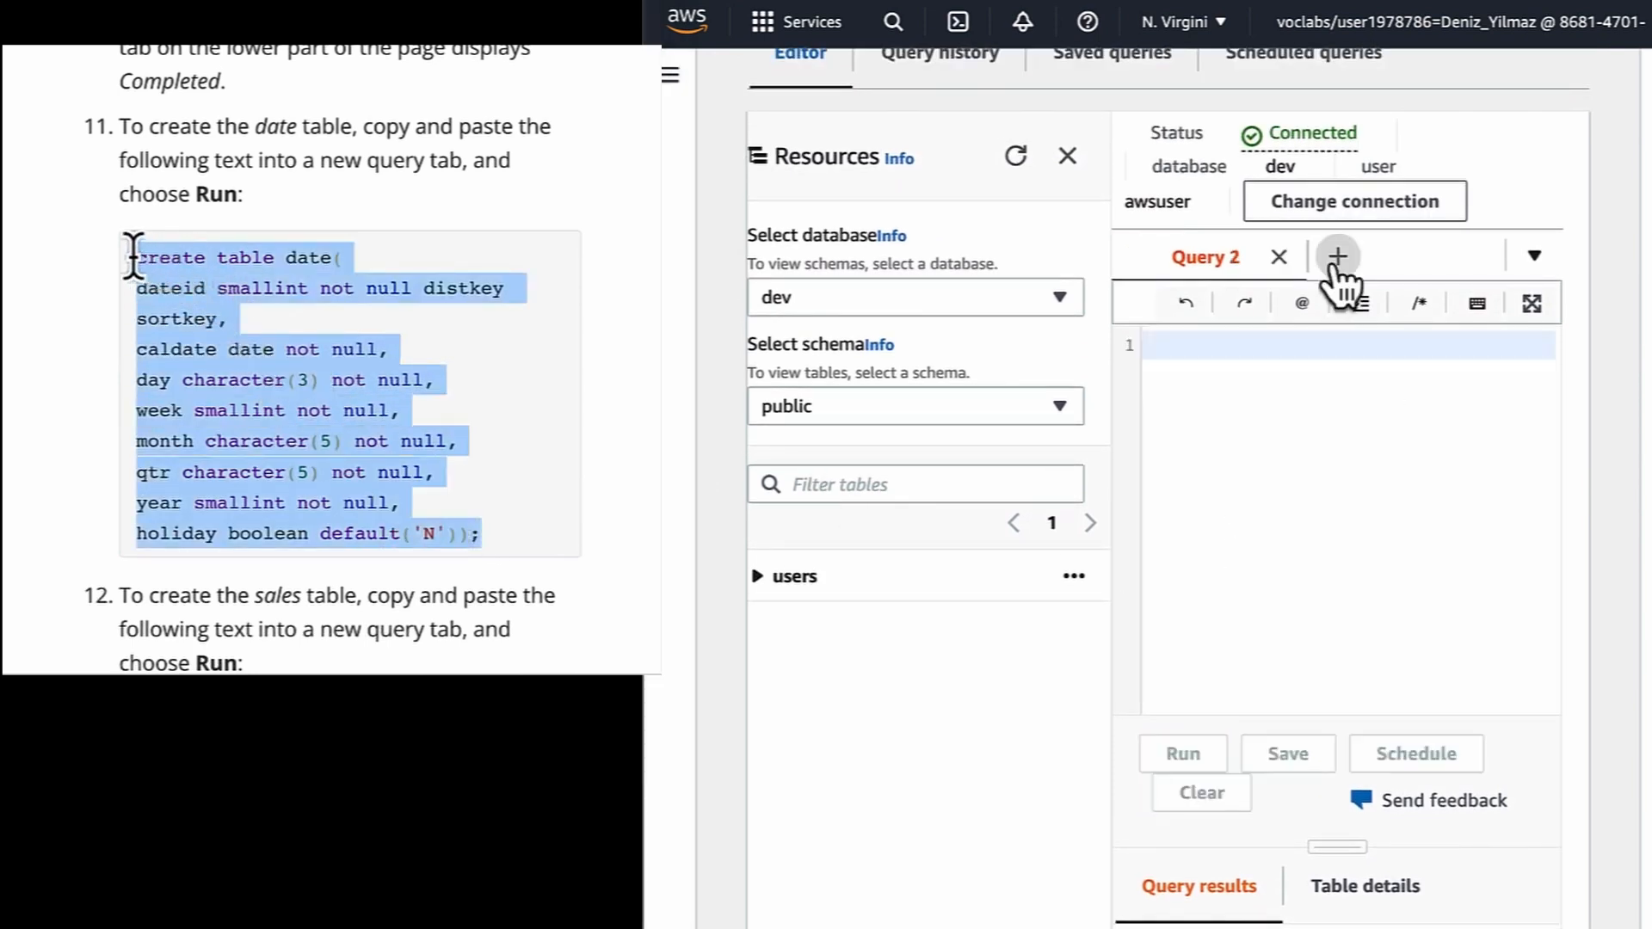
left_click(1248, 404)
key("ctrl+v")
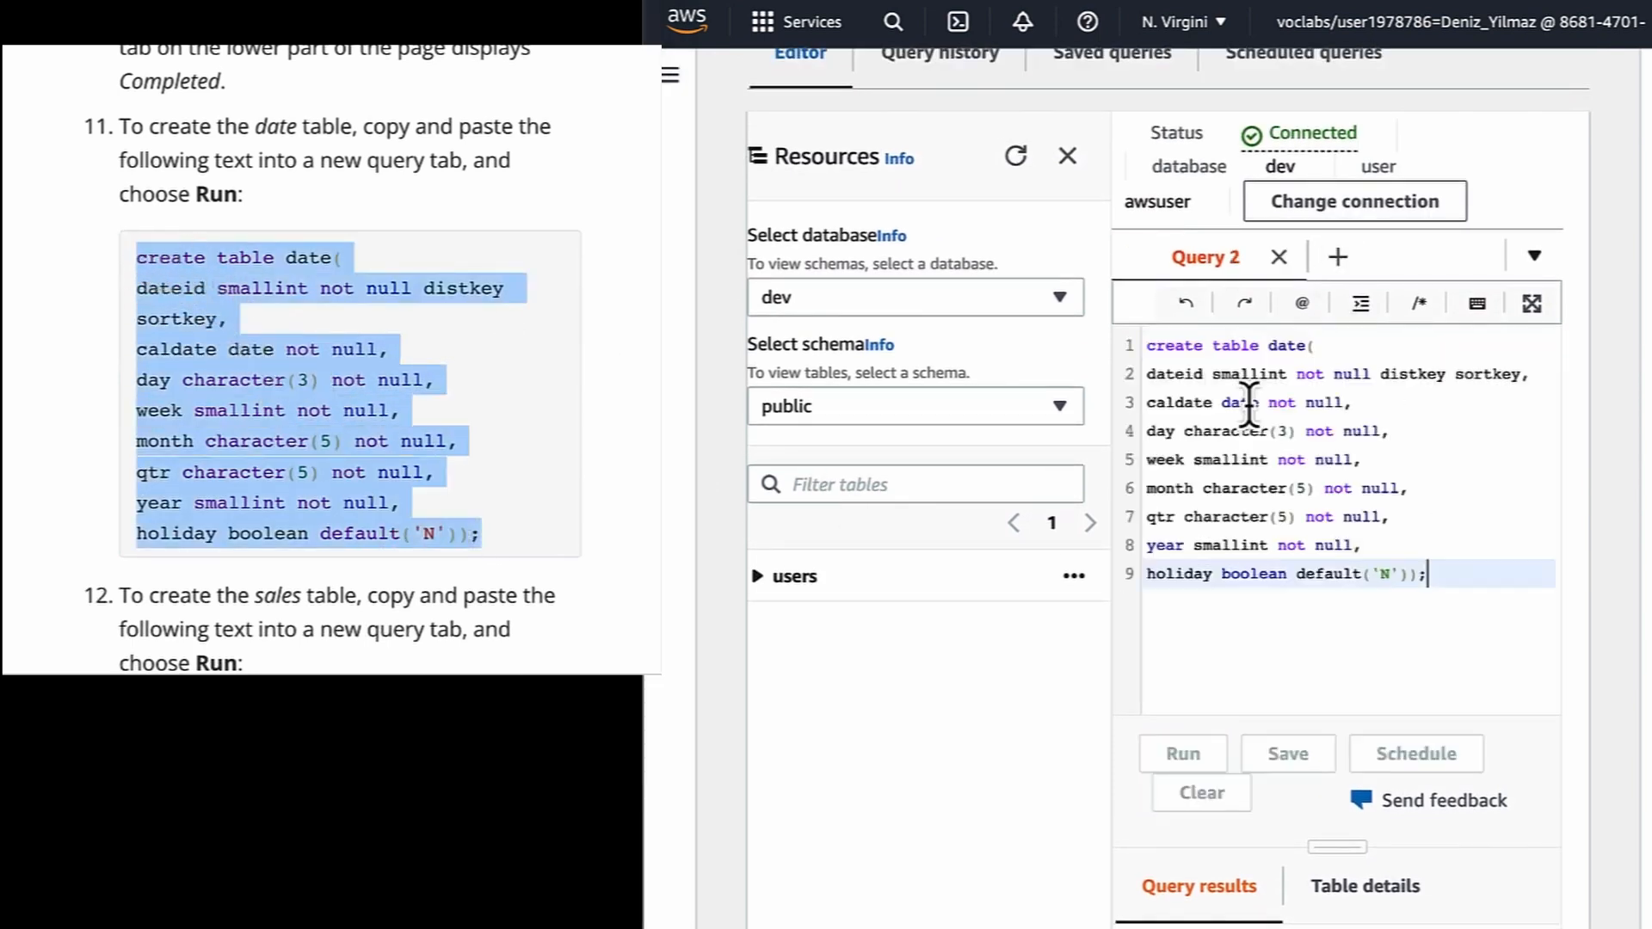
left_click(1180, 756)
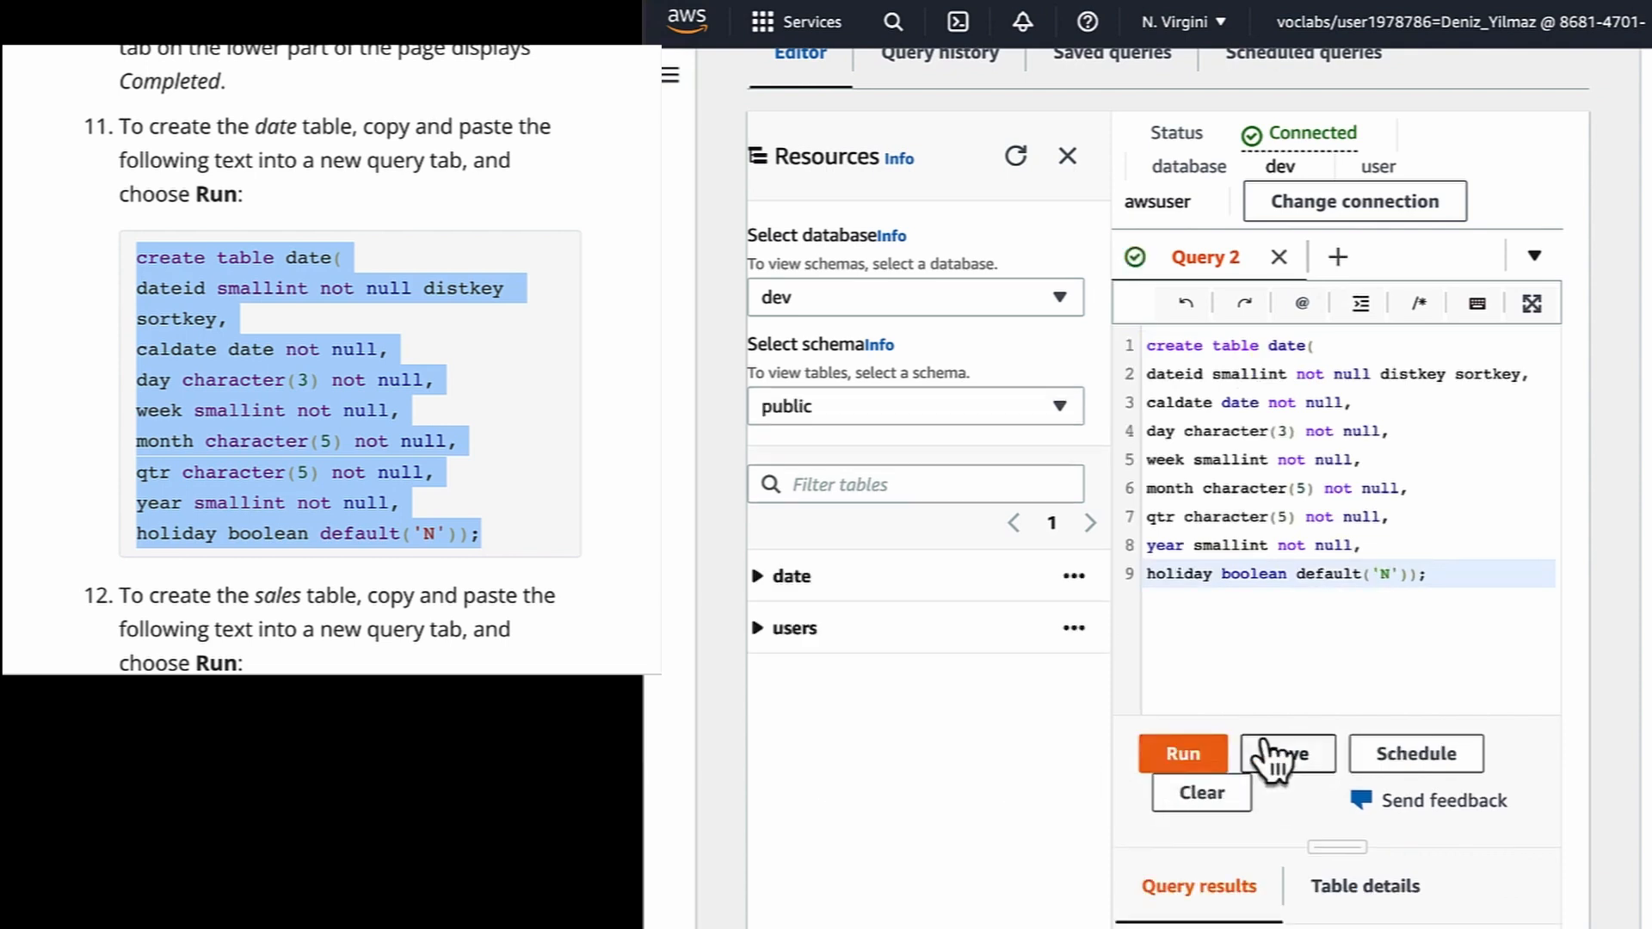
scroll(1264, 764, "down", 3)
scroll(487, 604, "down", 2)
Copy the lab's CREATE TABLE statement for the sales table into a new query tab, run it and check the query results
scroll(487, 602, "down", 4)
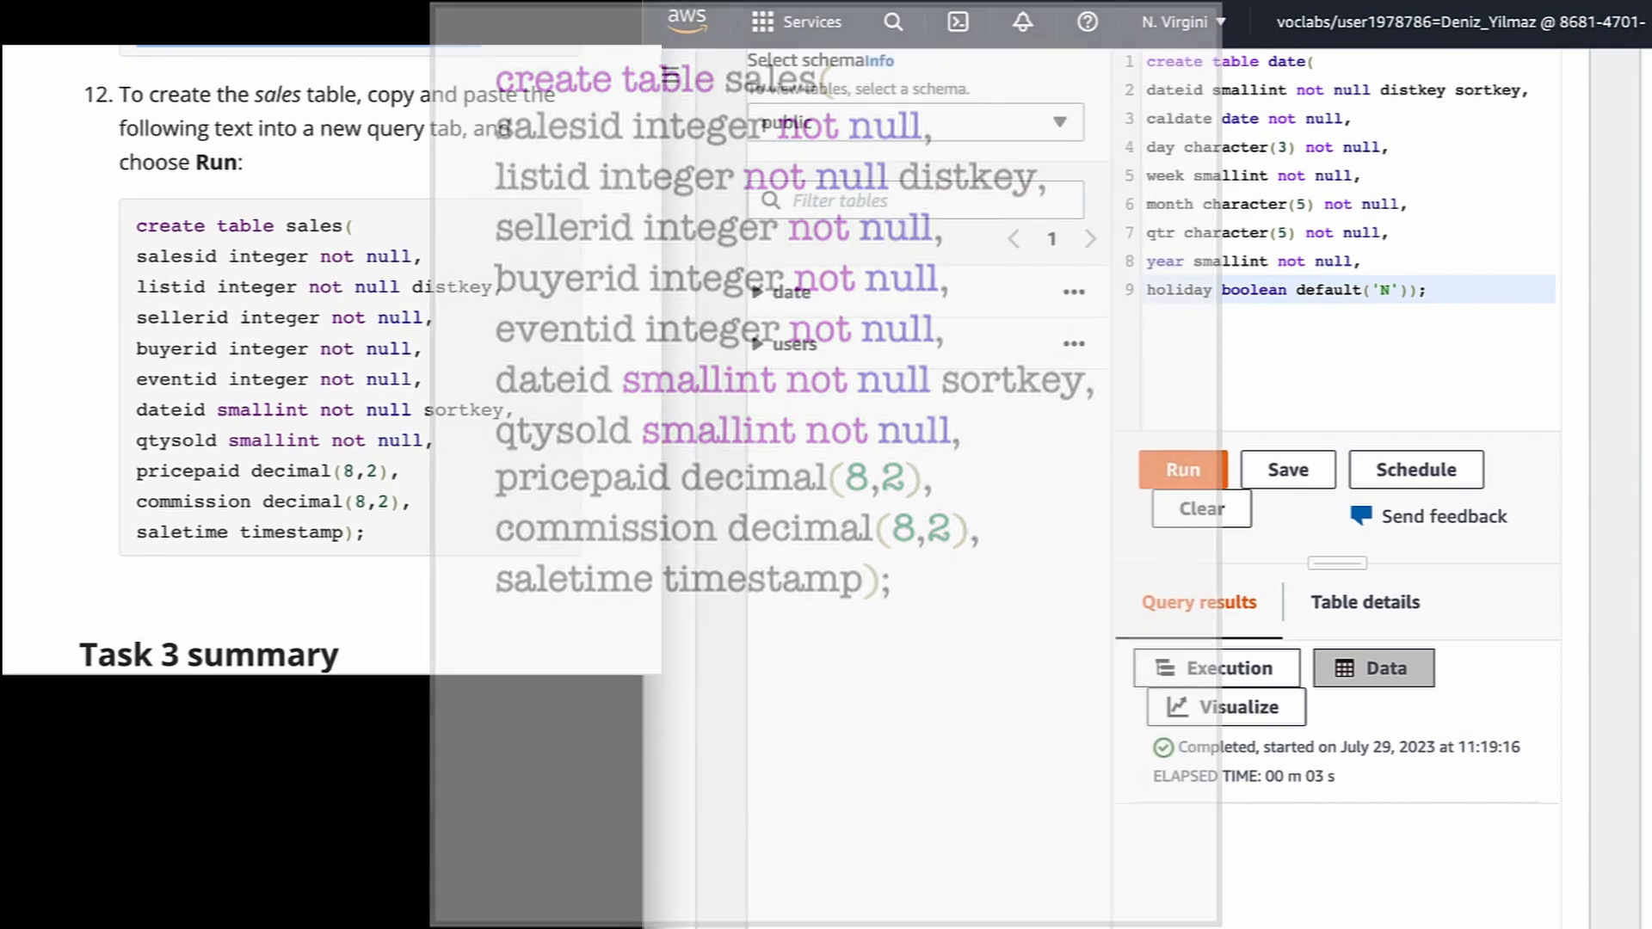
scroll(1225, 587, "up", 3)
scroll(1225, 587, "up", 1)
left_click_drag(388, 541, 150, 226)
key("ctrl+c")
left_click(1338, 318)
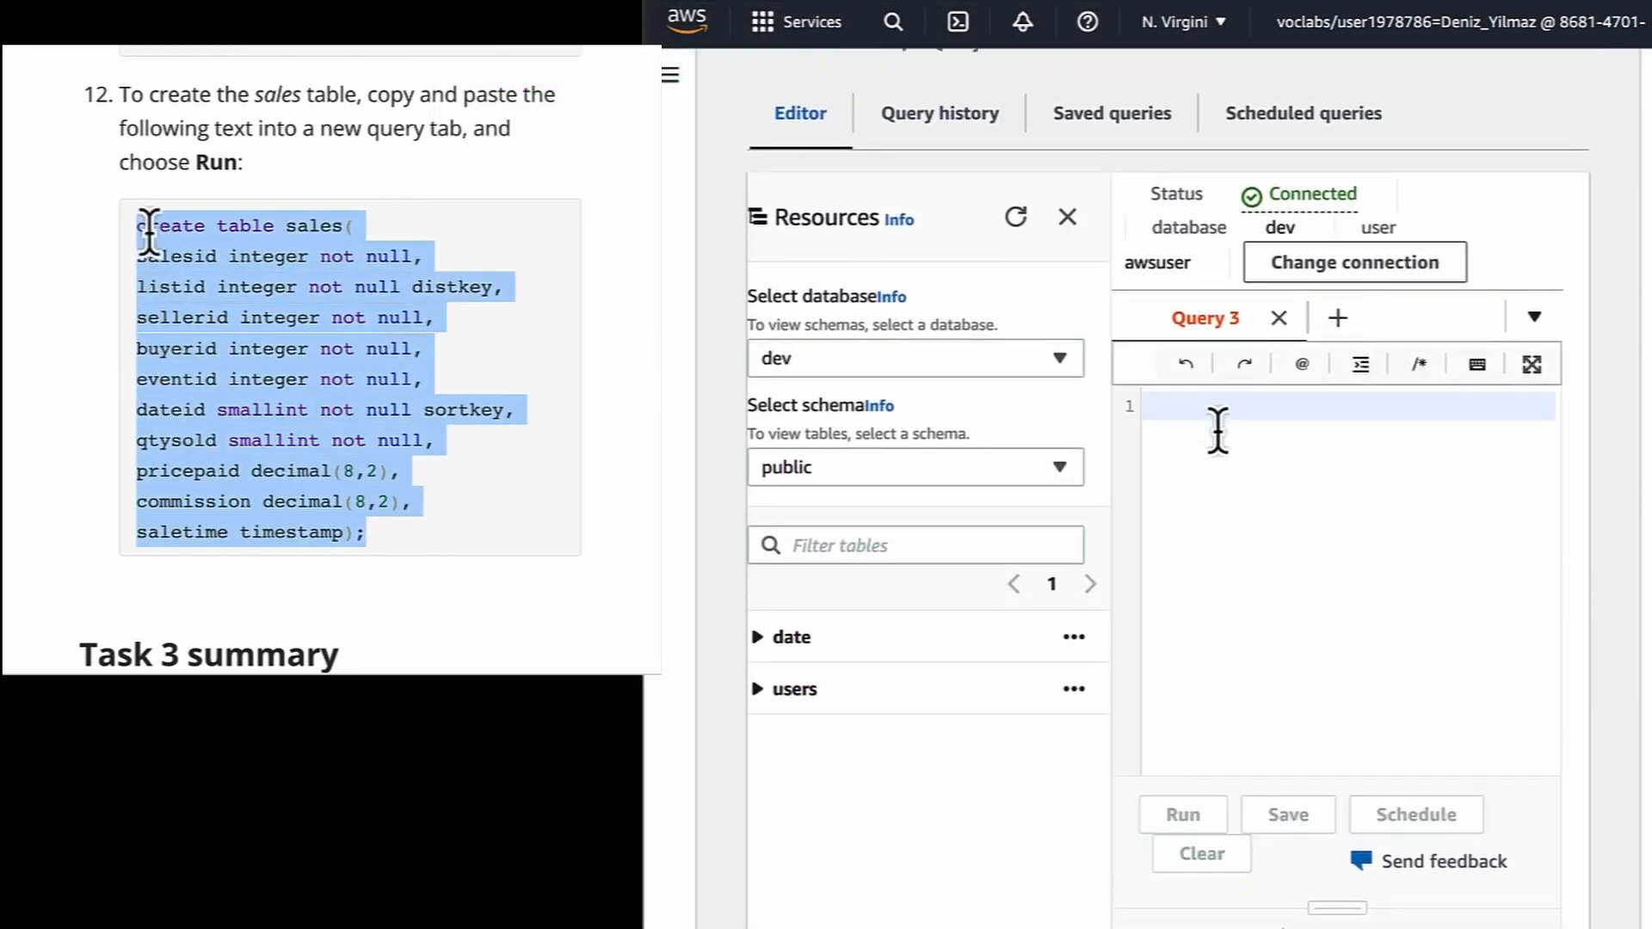
key("ctrl+v")
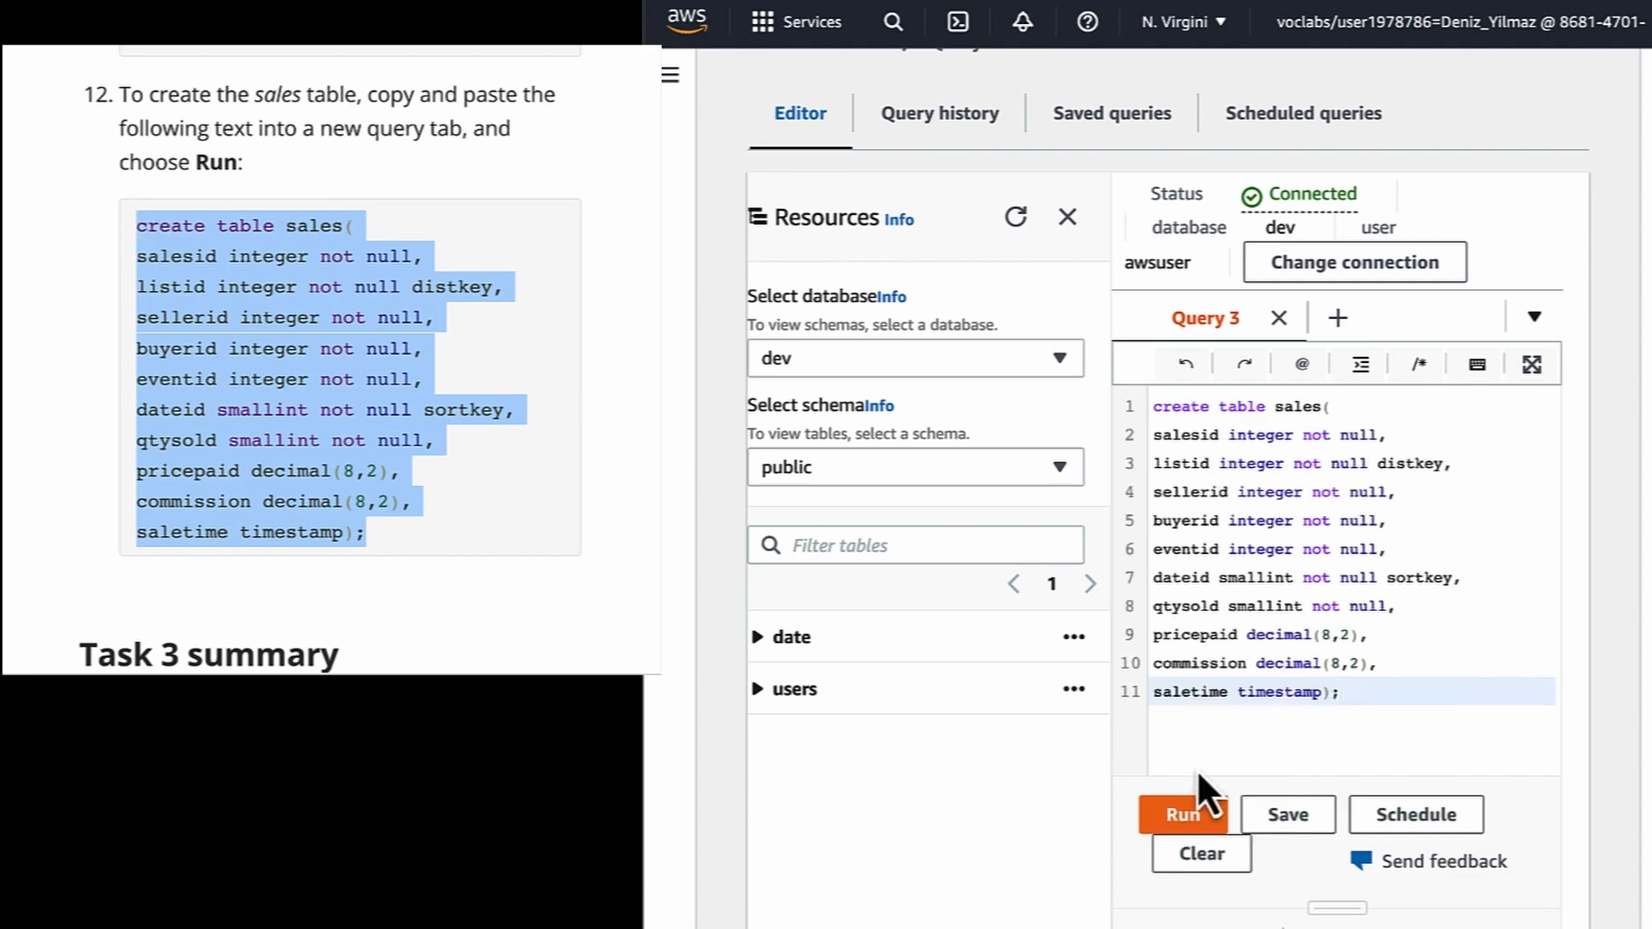
left_click(1191, 812)
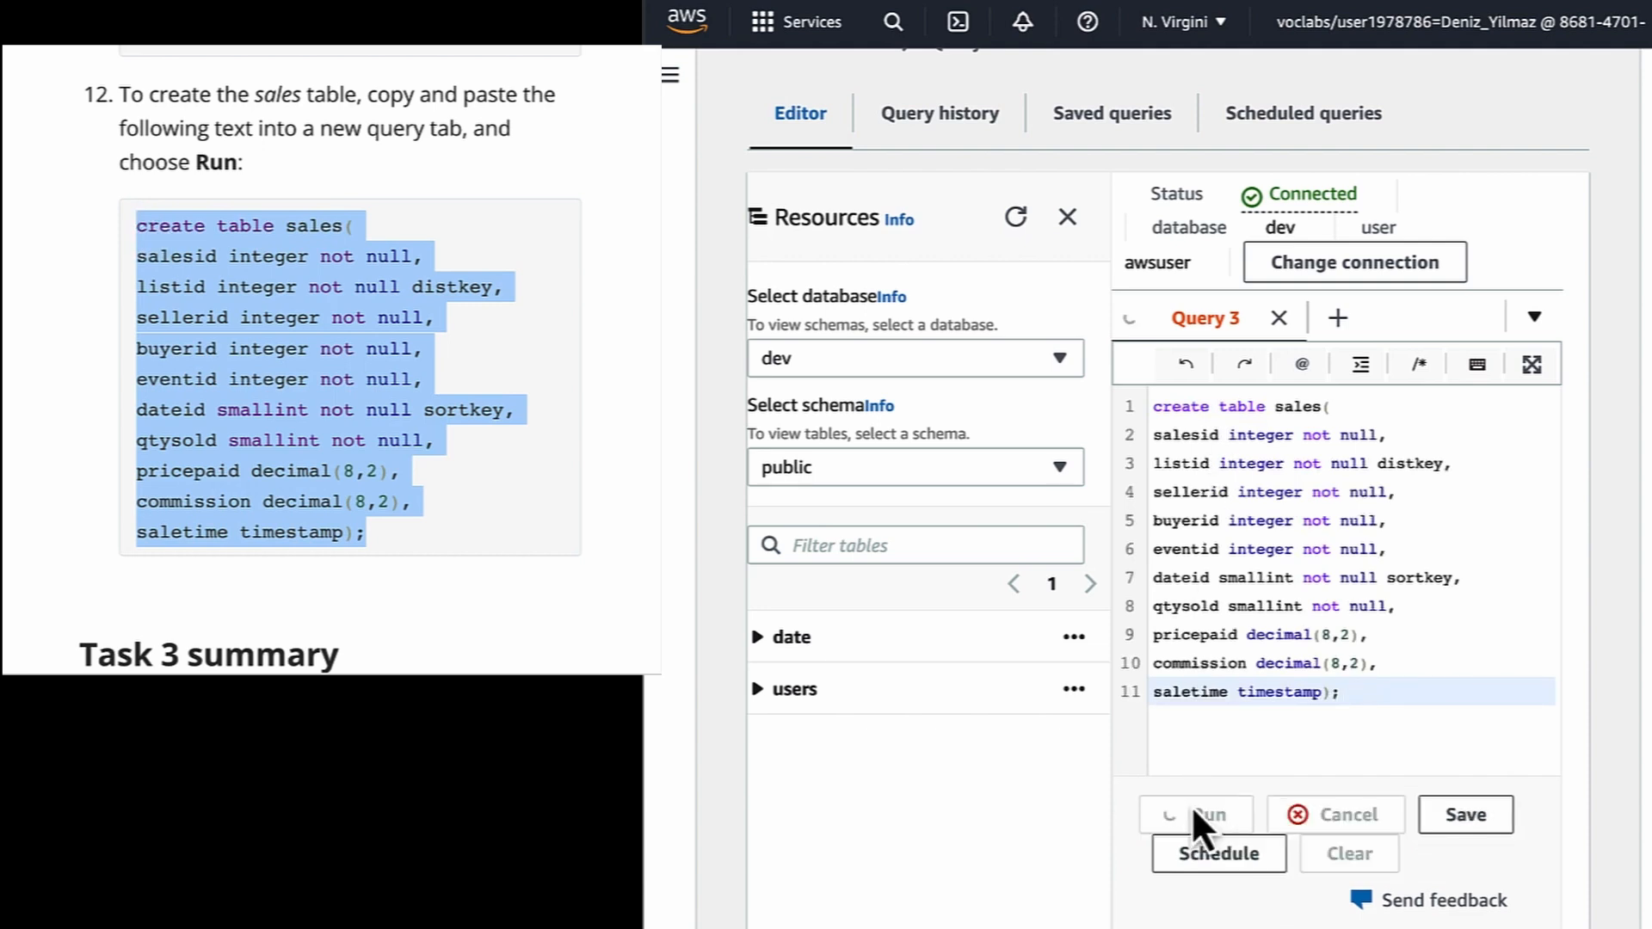
scroll(1191, 804, "down", 2)
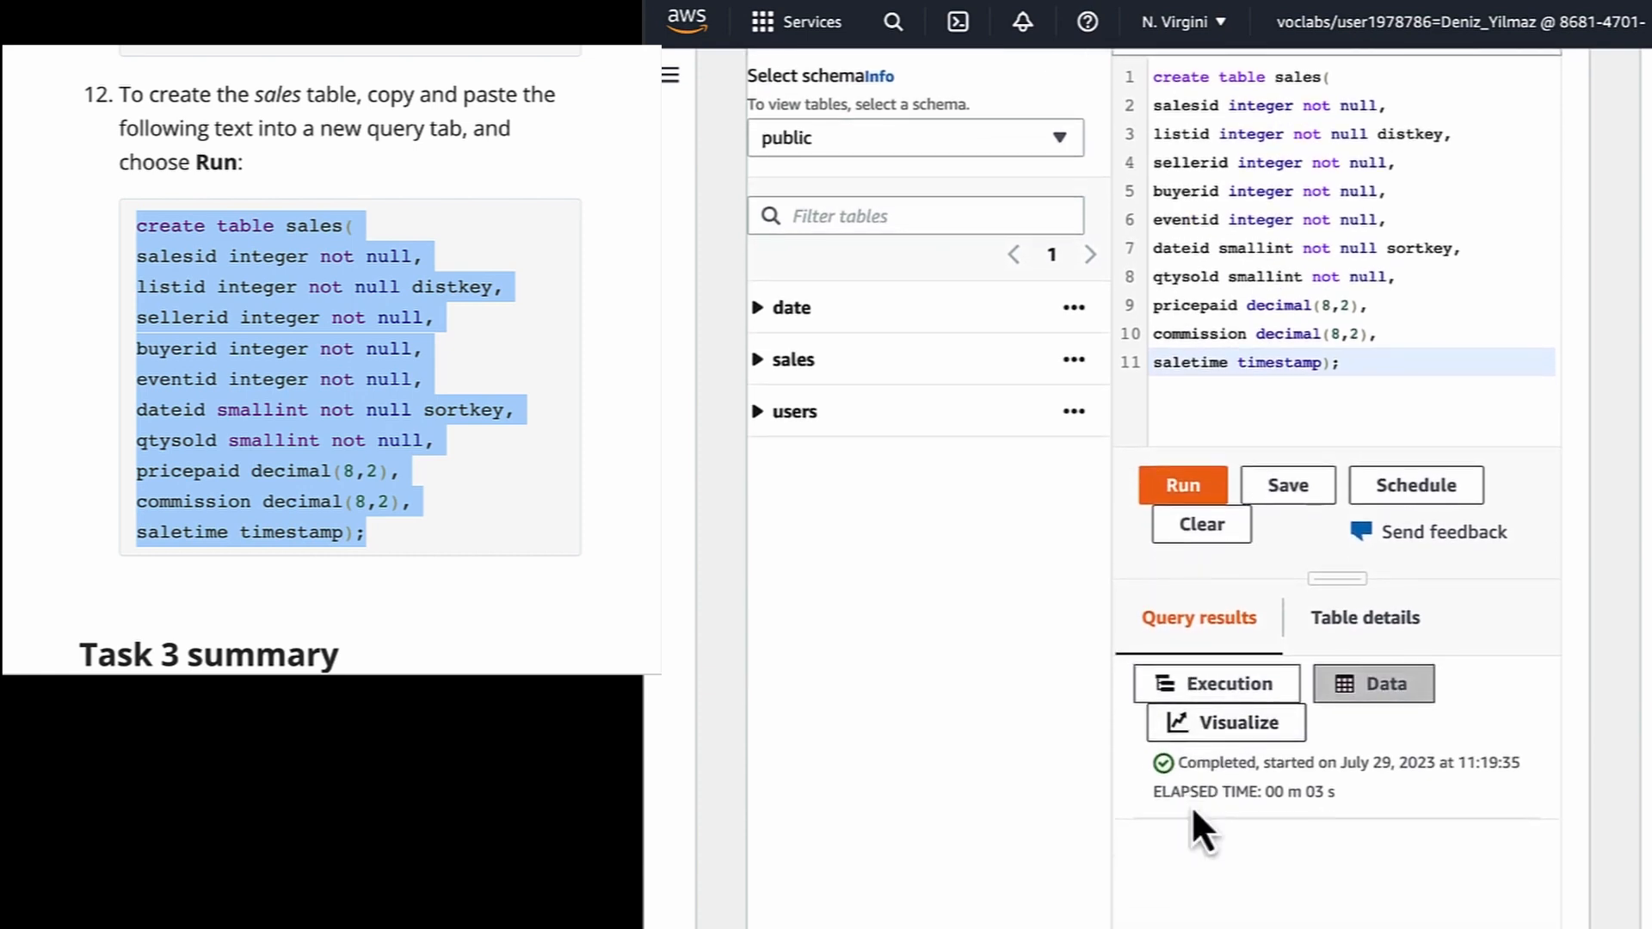
scroll(1193, 811, "up", 1)
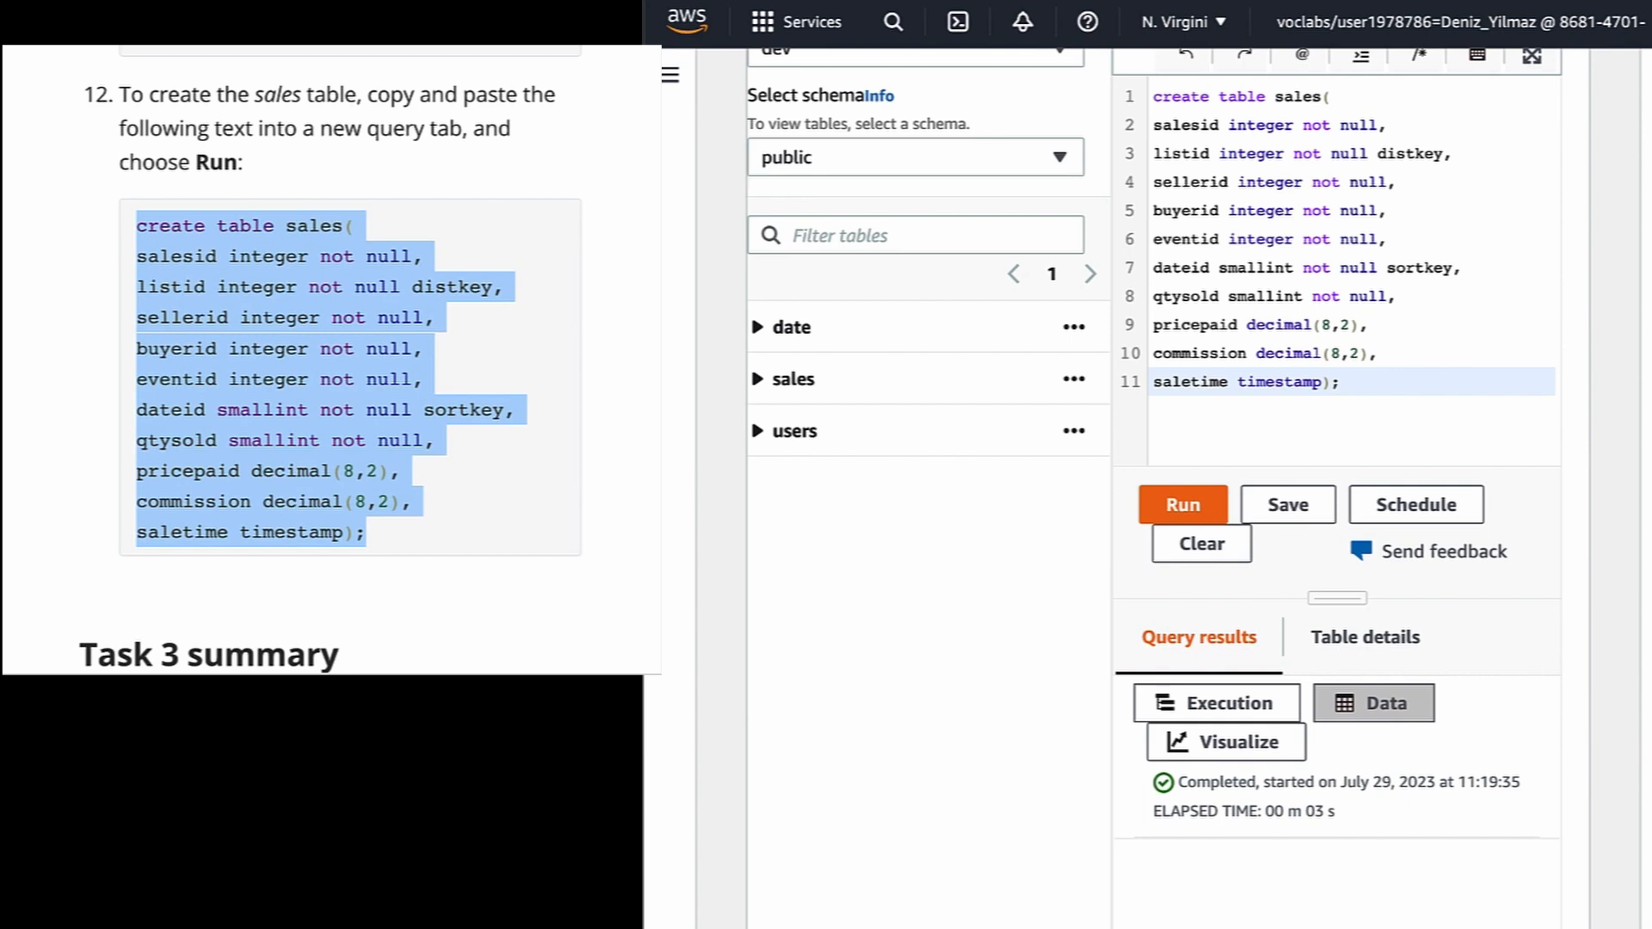
Read the Task 3 summary and the Task 4 instructions on loading the users table from Amazon S3
scroll(465, 513, "down", 4)
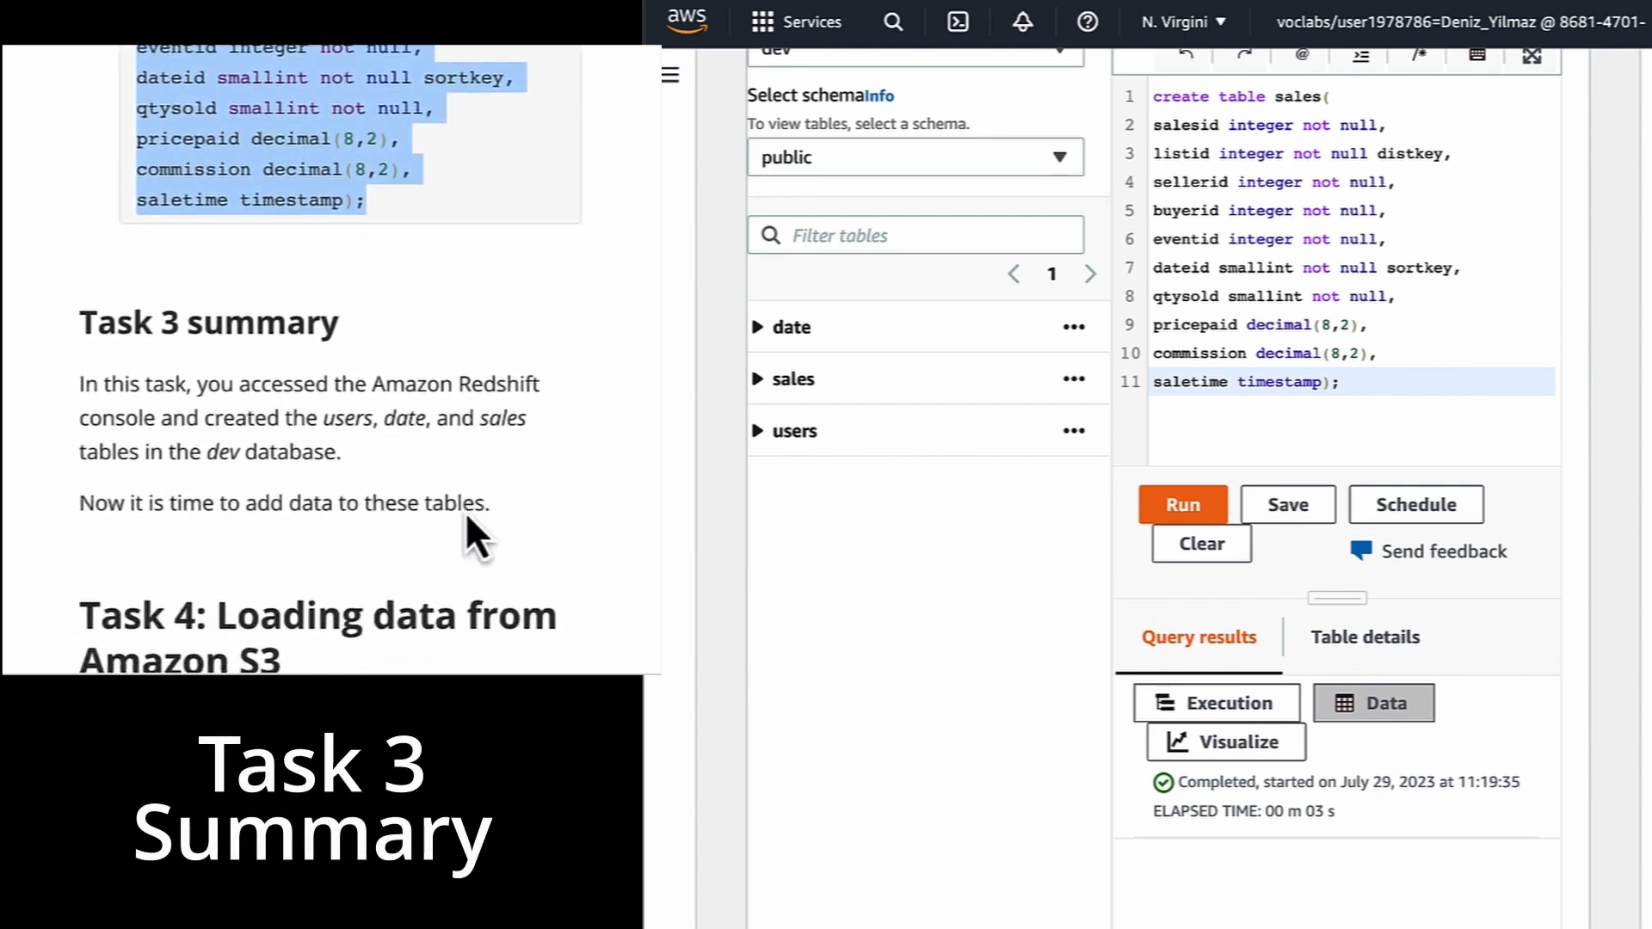
scroll(465, 511, "down", 1)
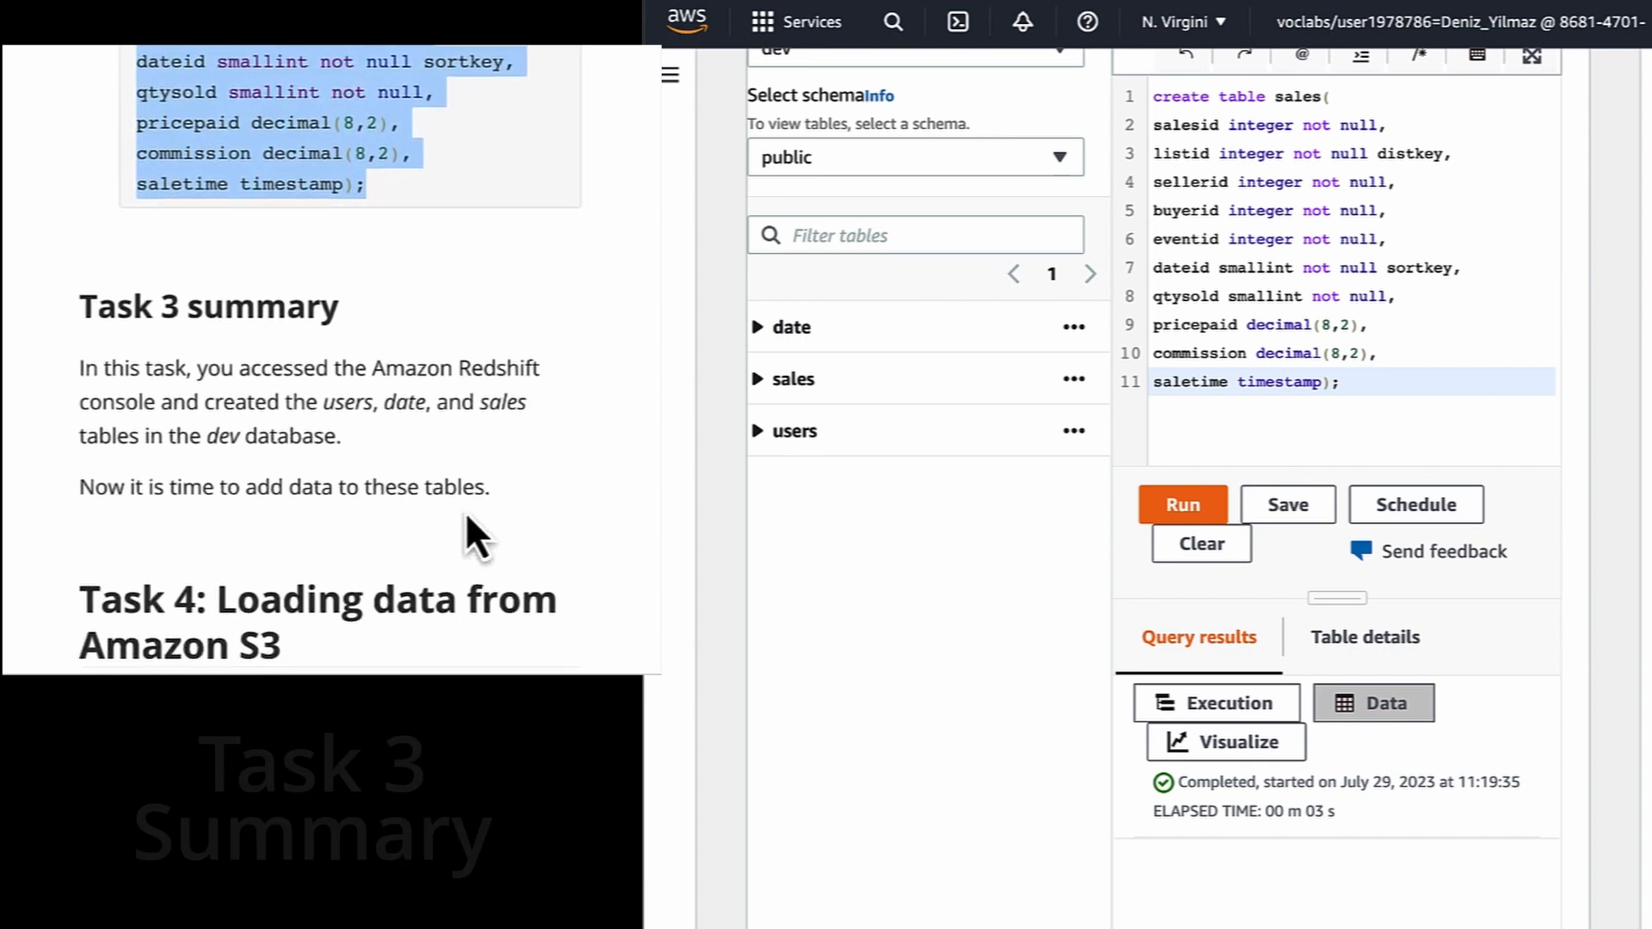
scroll(465, 511, "down", 2)
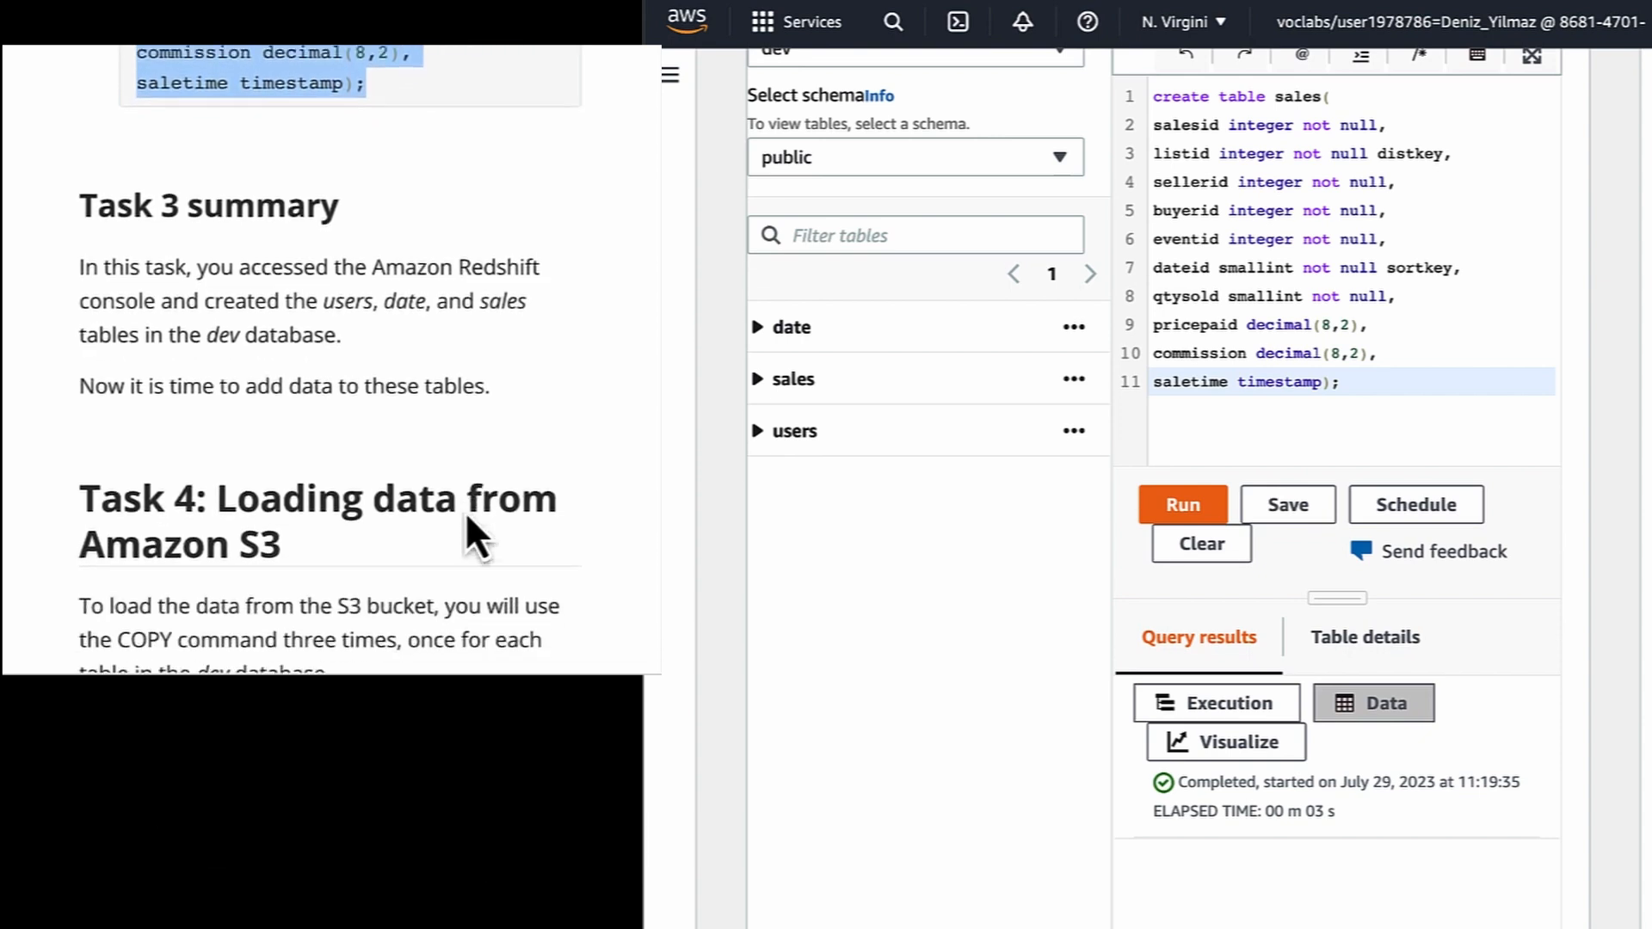
scroll(465, 511, "down", 1)
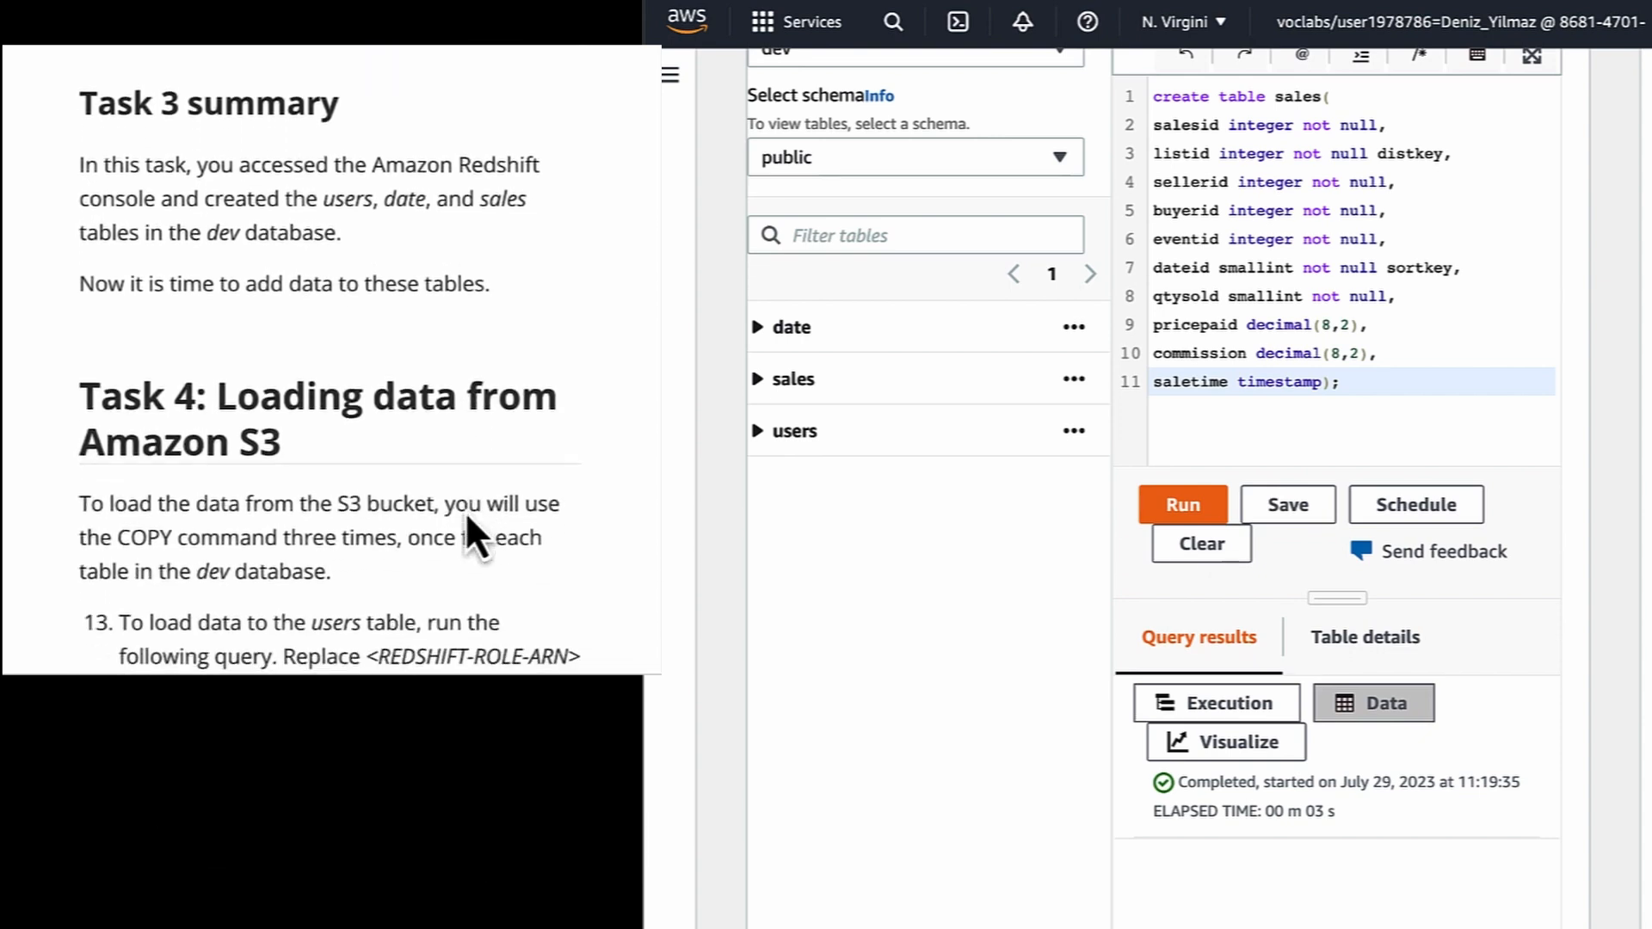
scroll(466, 511, "down", 3)
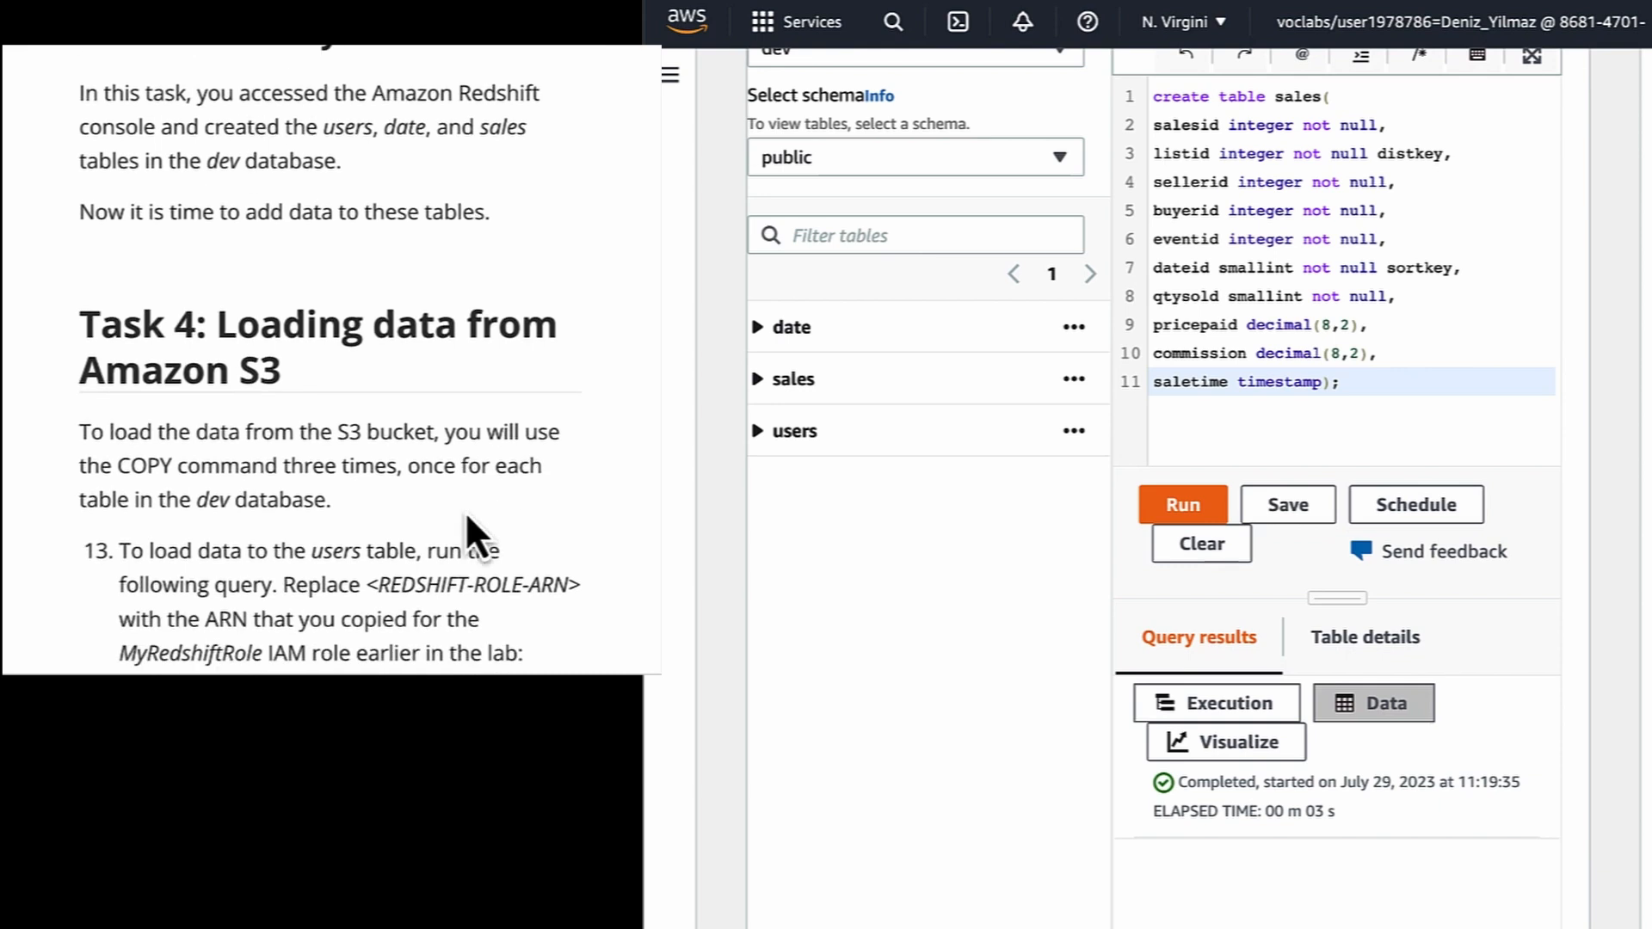
scroll(464, 511, "down", 2)
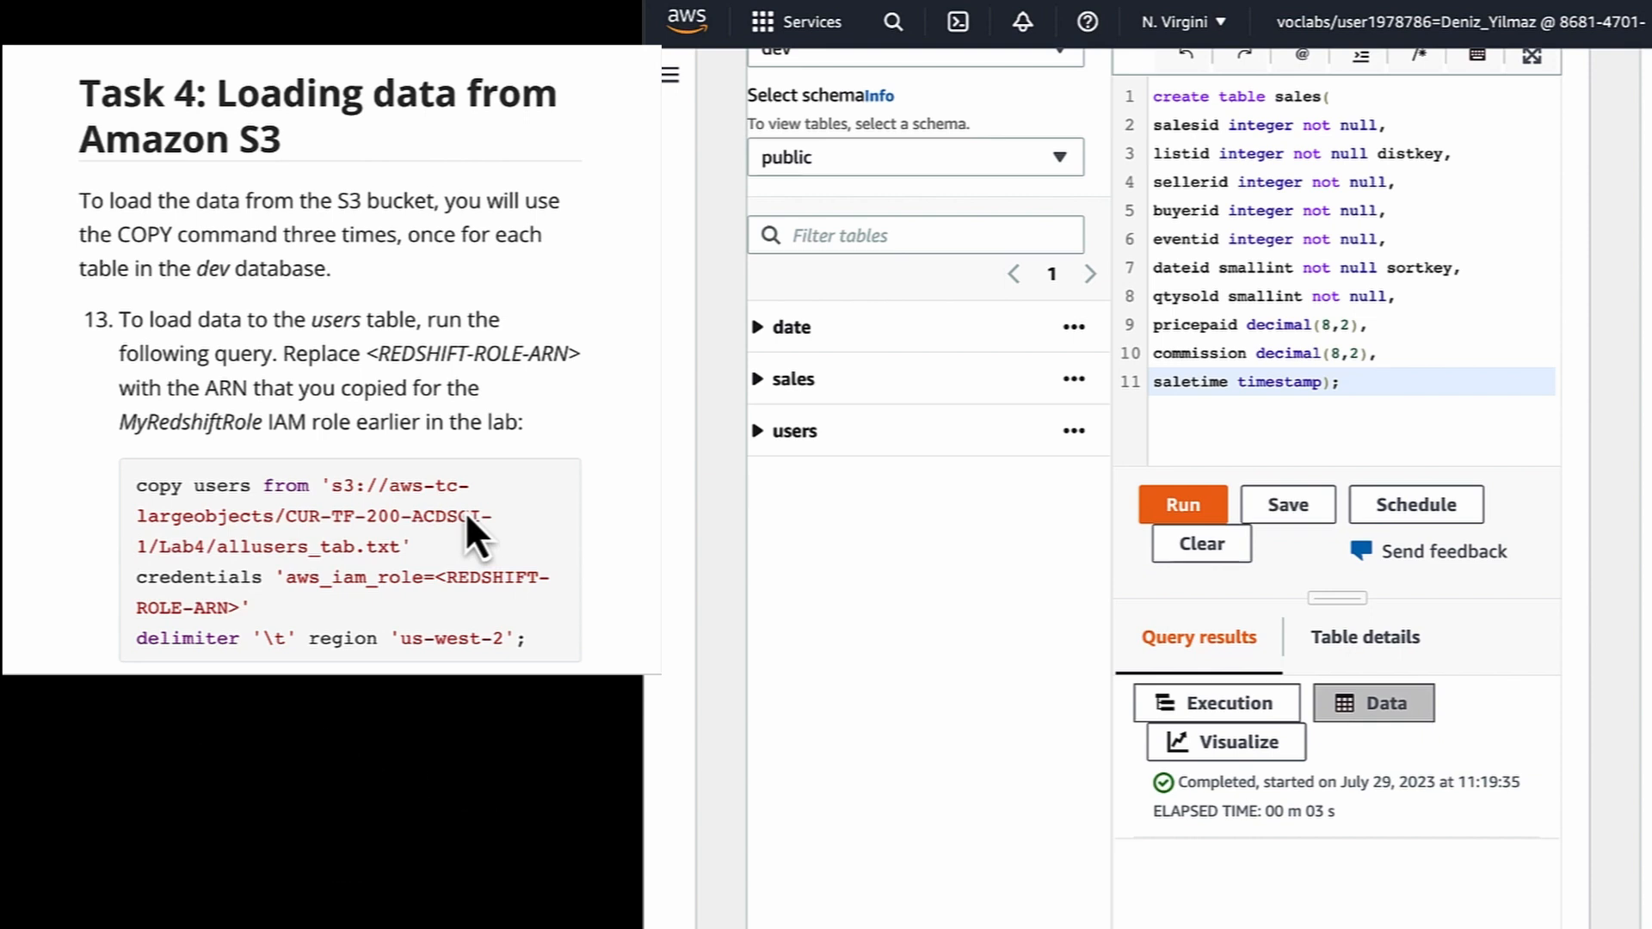
scroll(465, 514, "down", 2)
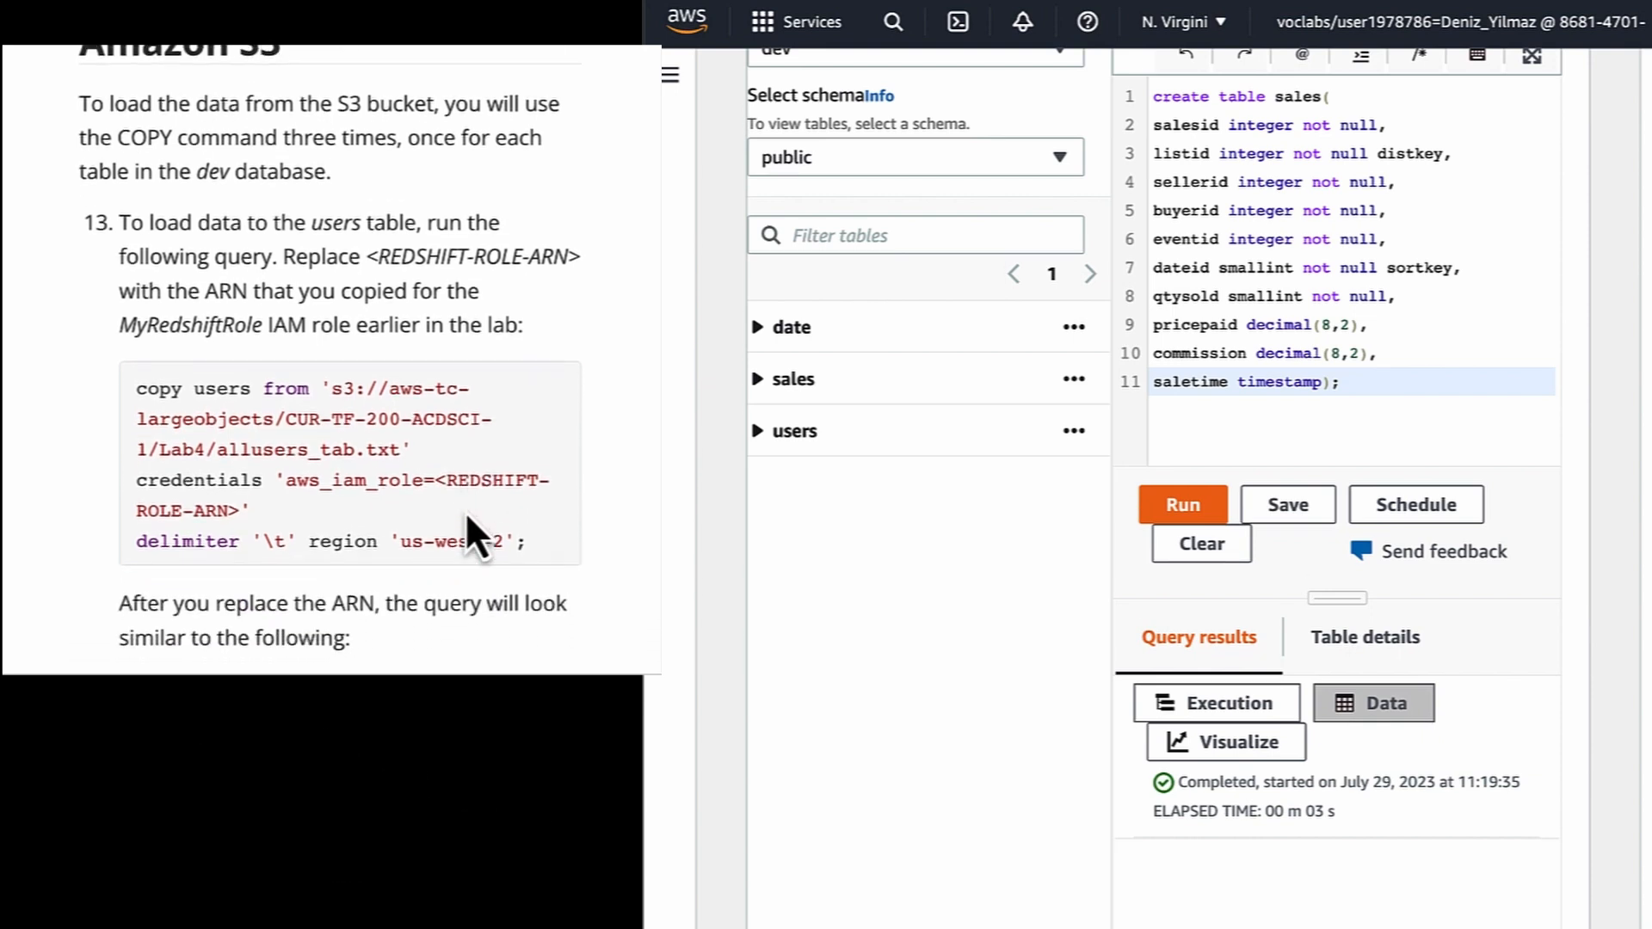
scroll(465, 511, "down", 1)
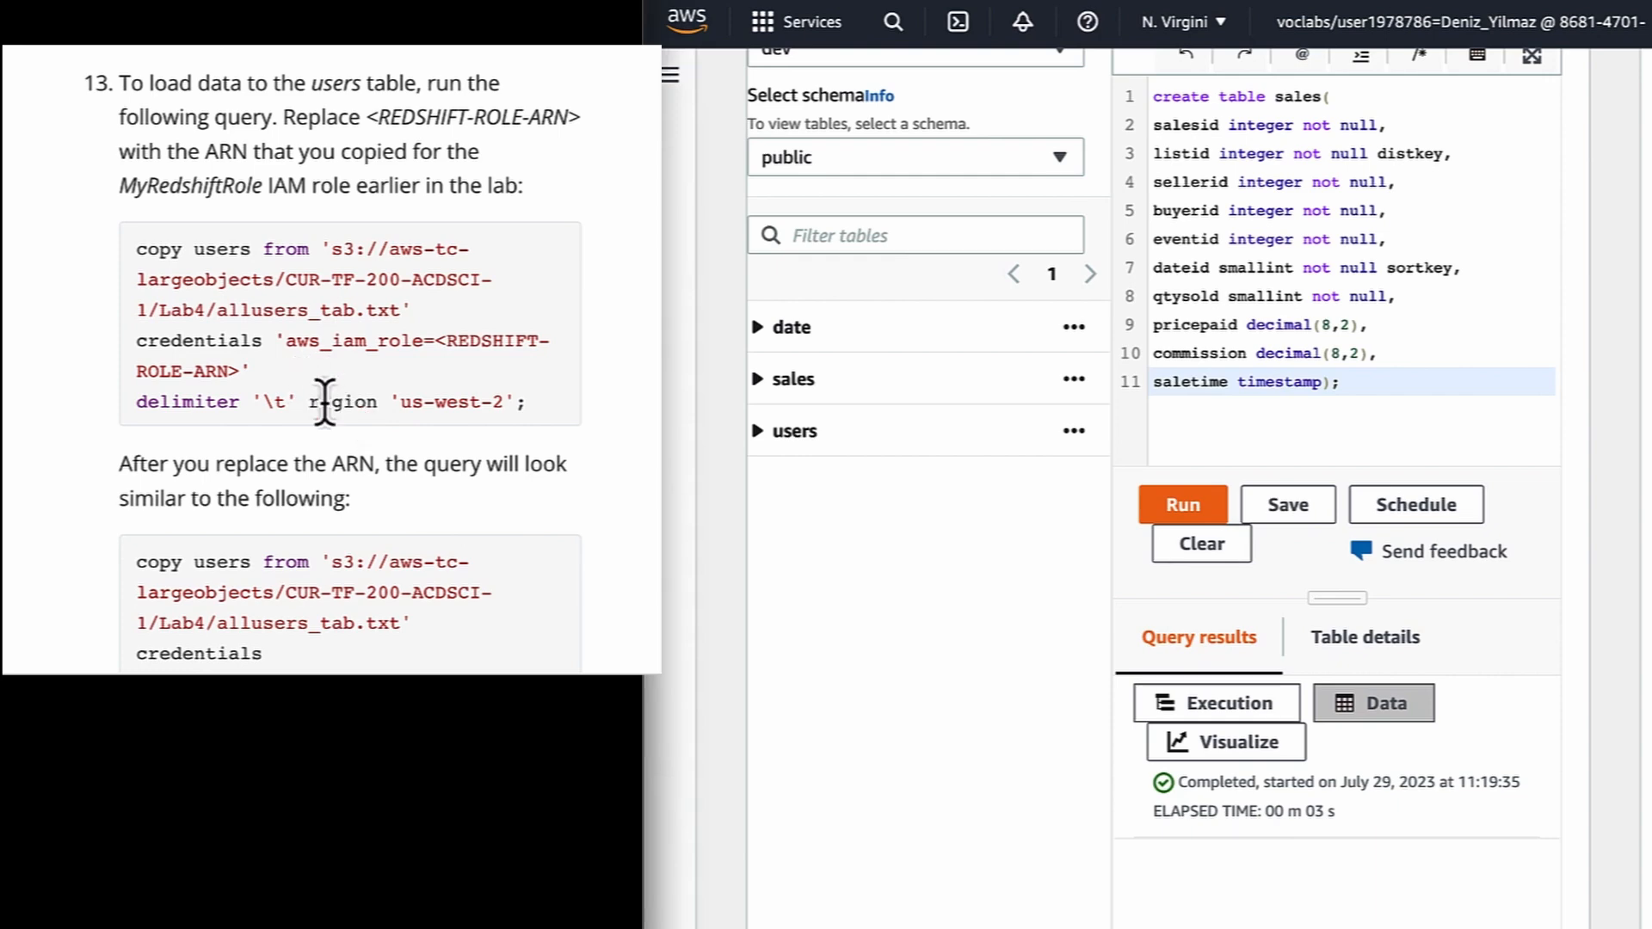
Copy the lab's COPY statement for loading allusers_tab.txt into the users table and paste it into a new query tab
left_click_drag(532, 402, 125, 261)
key("ctrl+c")
scroll(1313, 487, "up", 2)
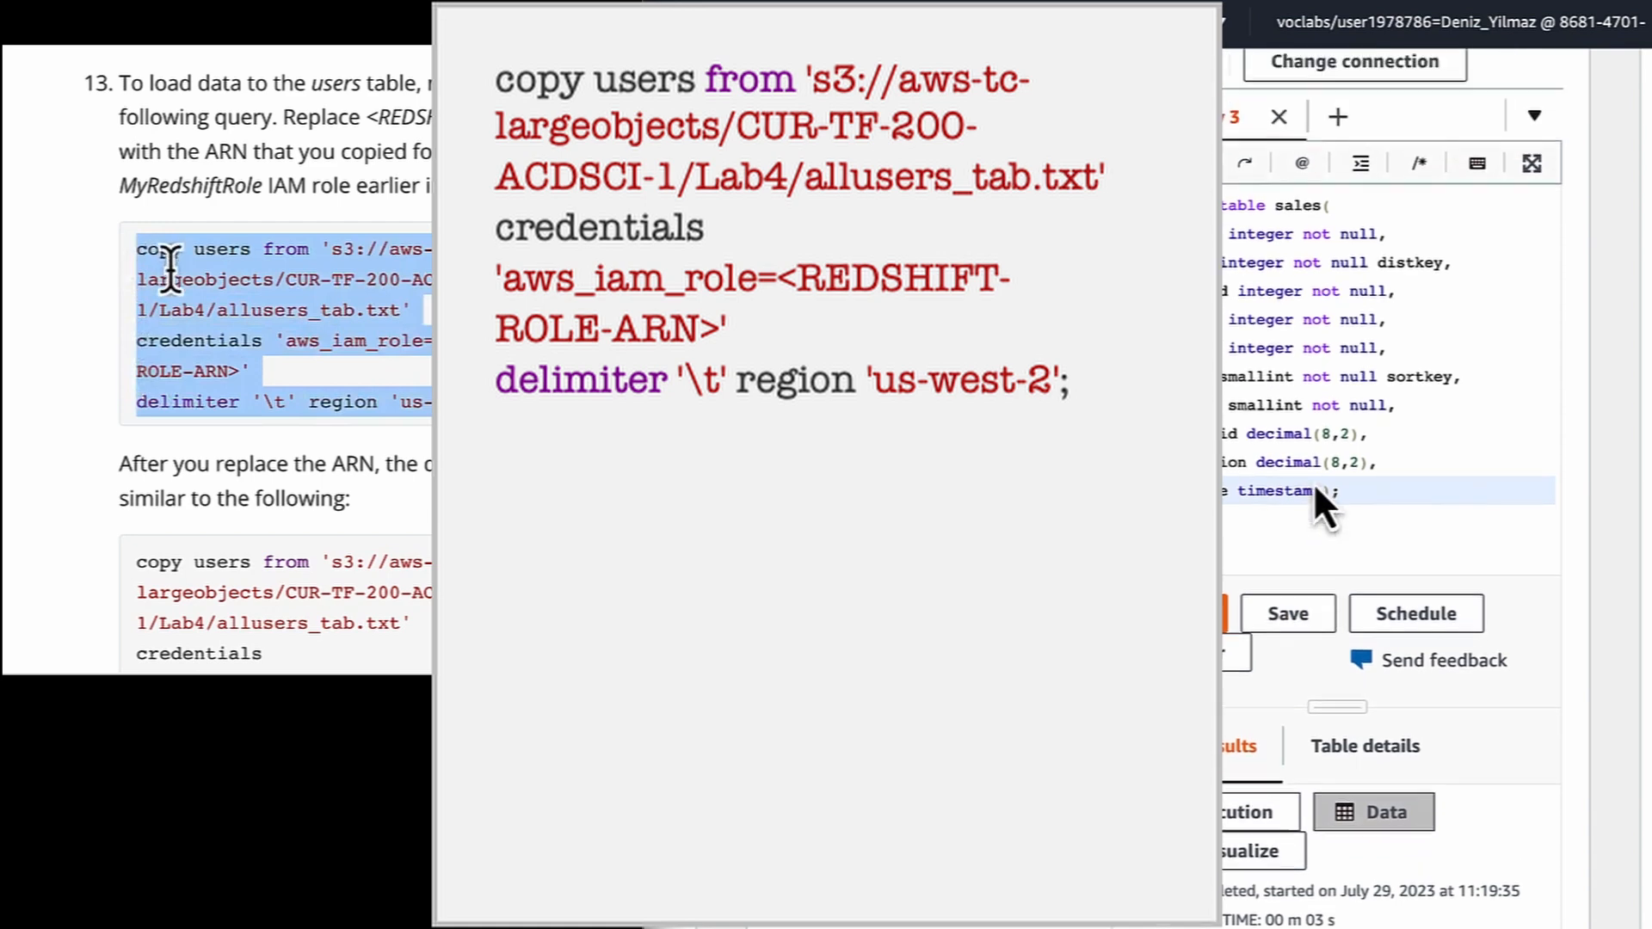
scroll(1316, 503, "up", 1)
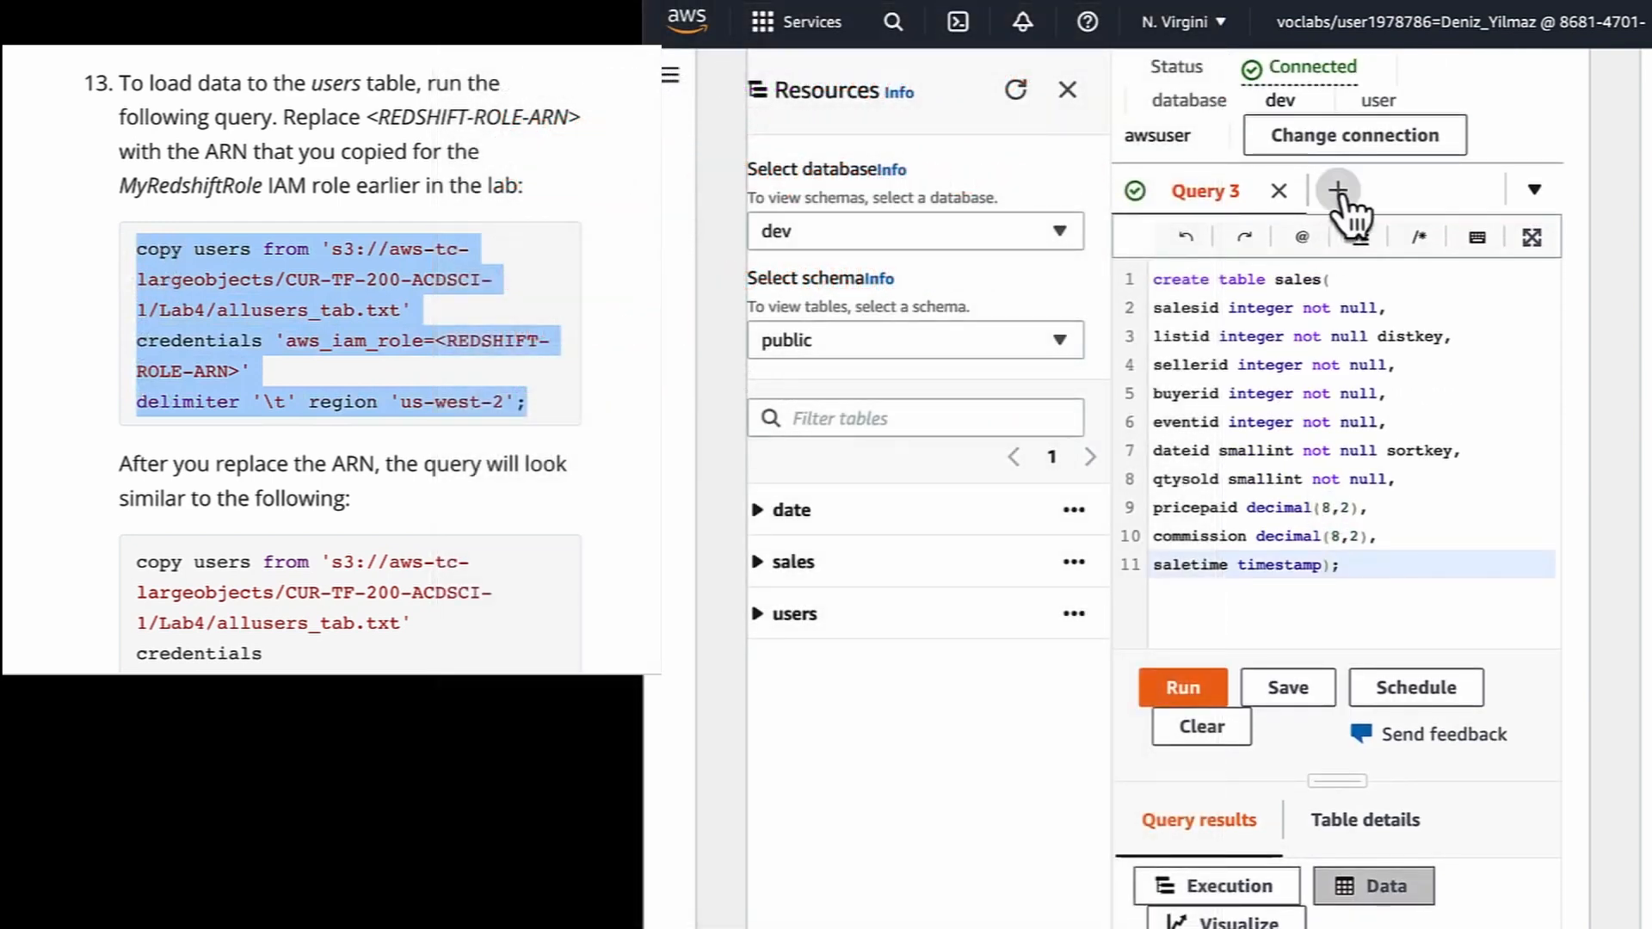
left_click(1338, 191)
key("ctrl+v")
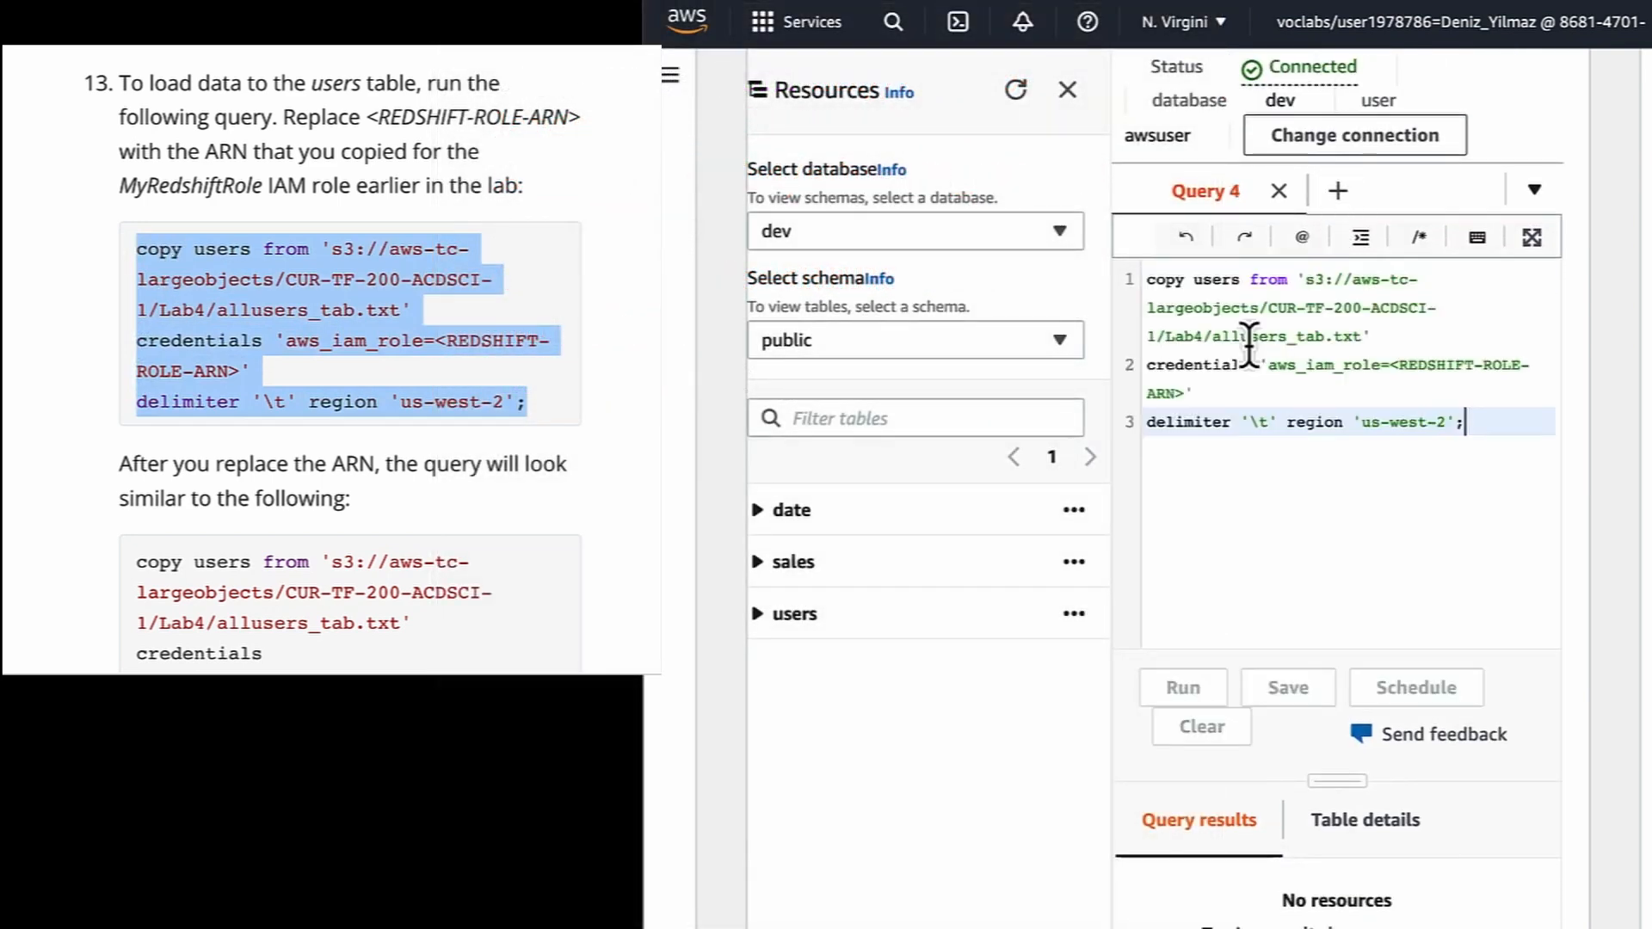
Switch to the IAM page of MyRedshiftRole and copy the role's ARN from its summary
left_click(1370, 1)
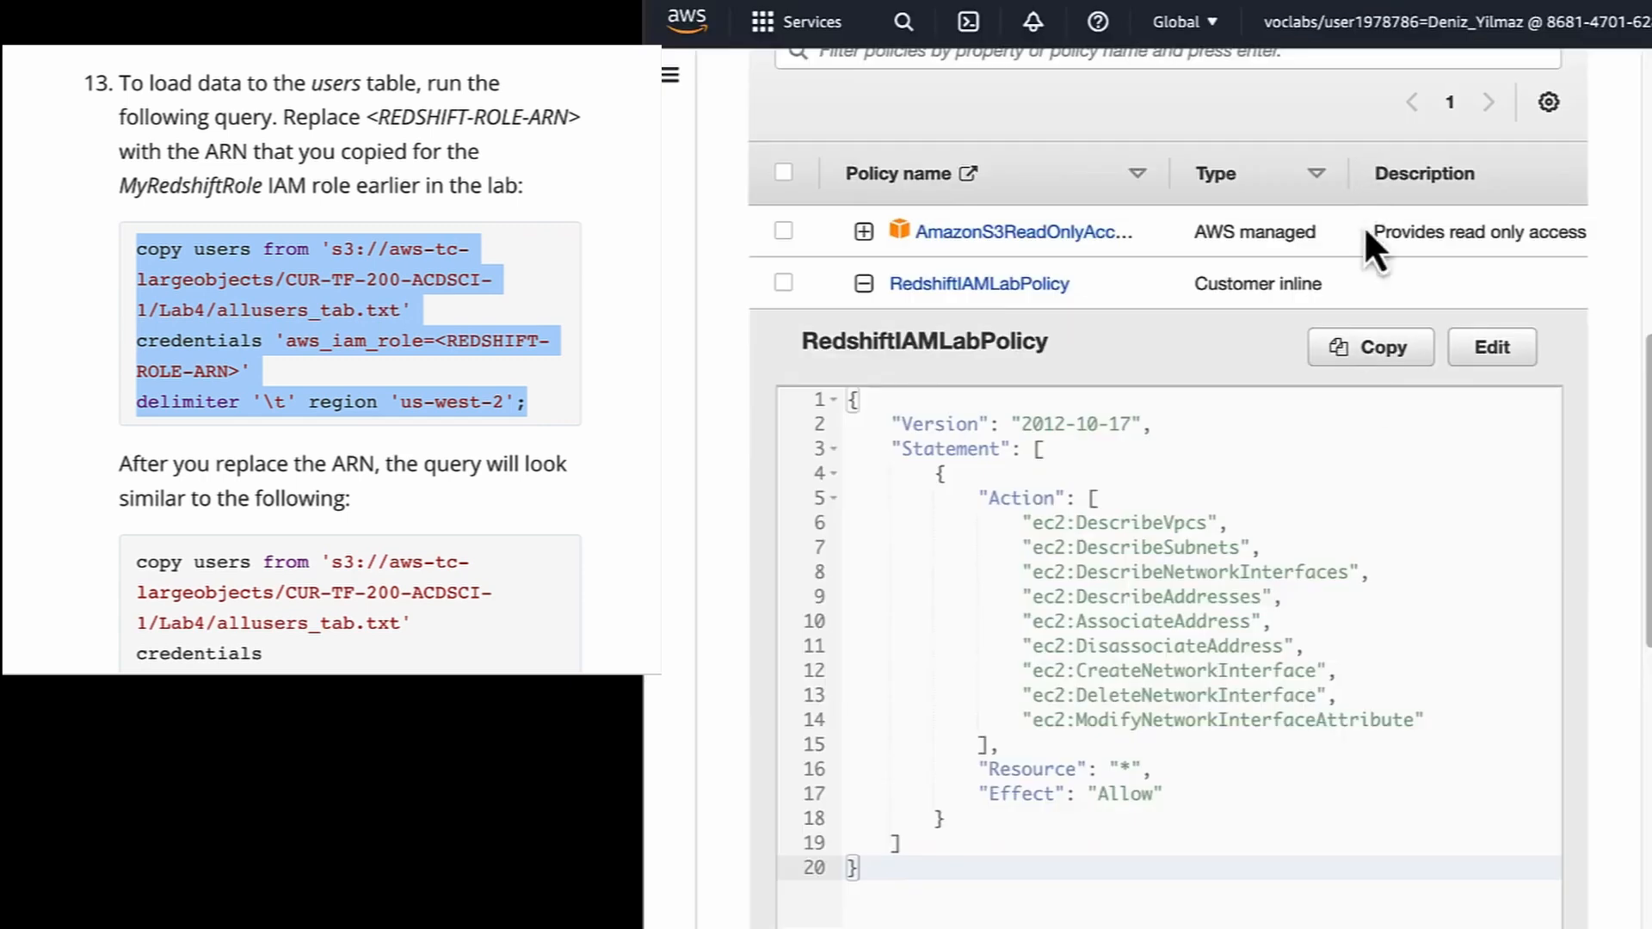
scroll(1347, 450, "up", 9)
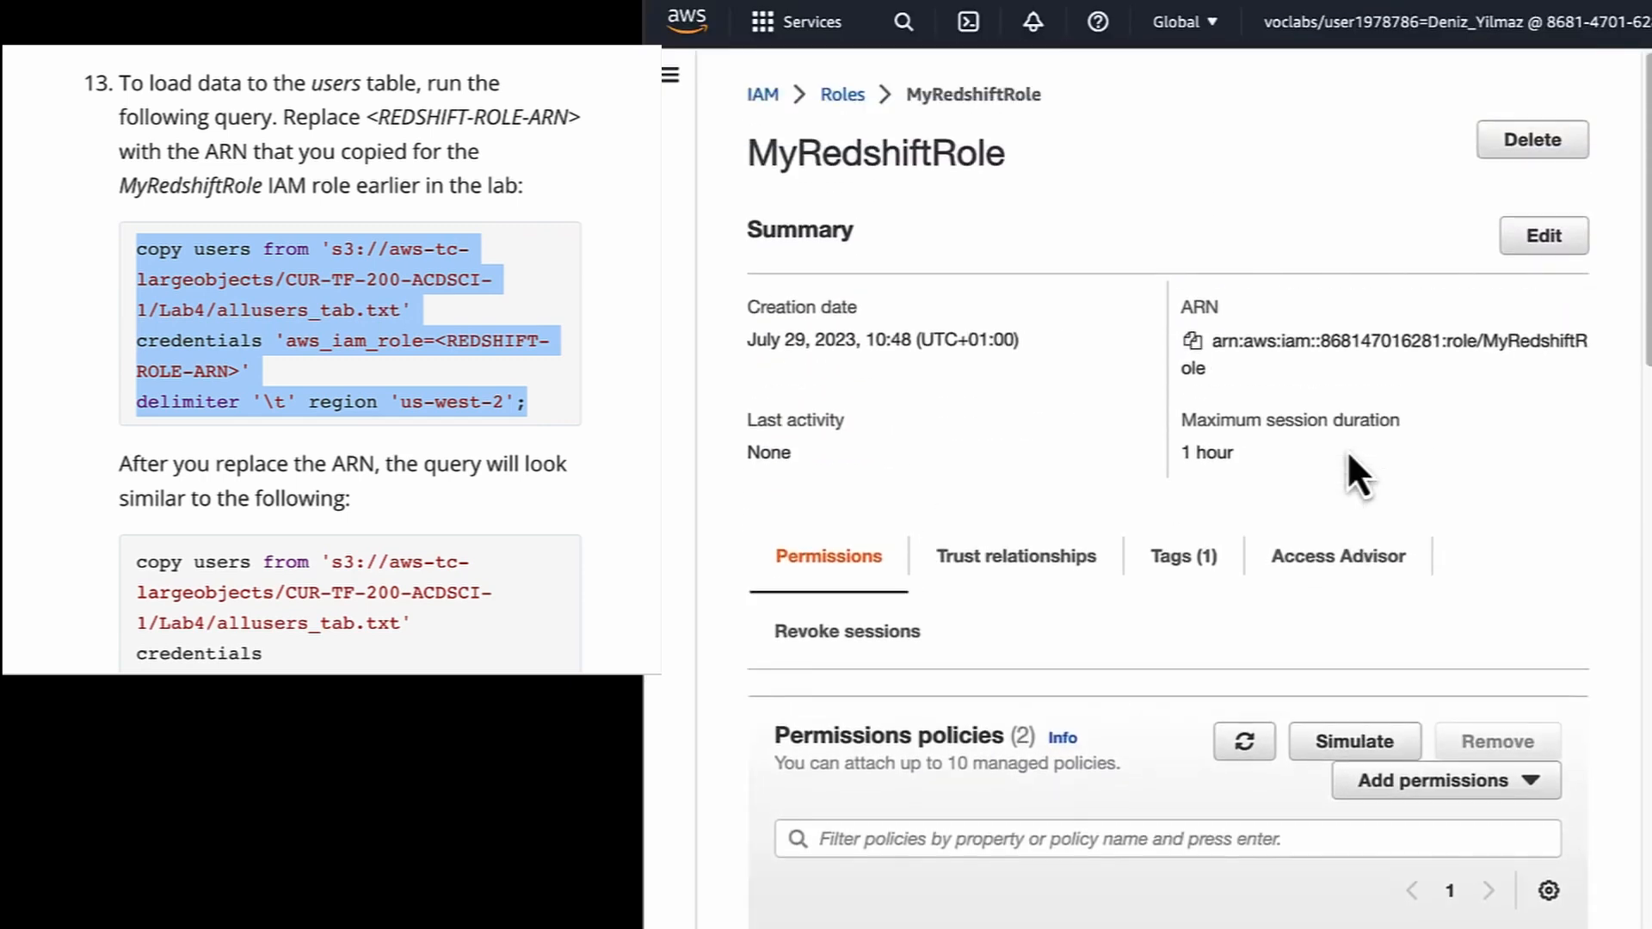
left_click(1192, 341)
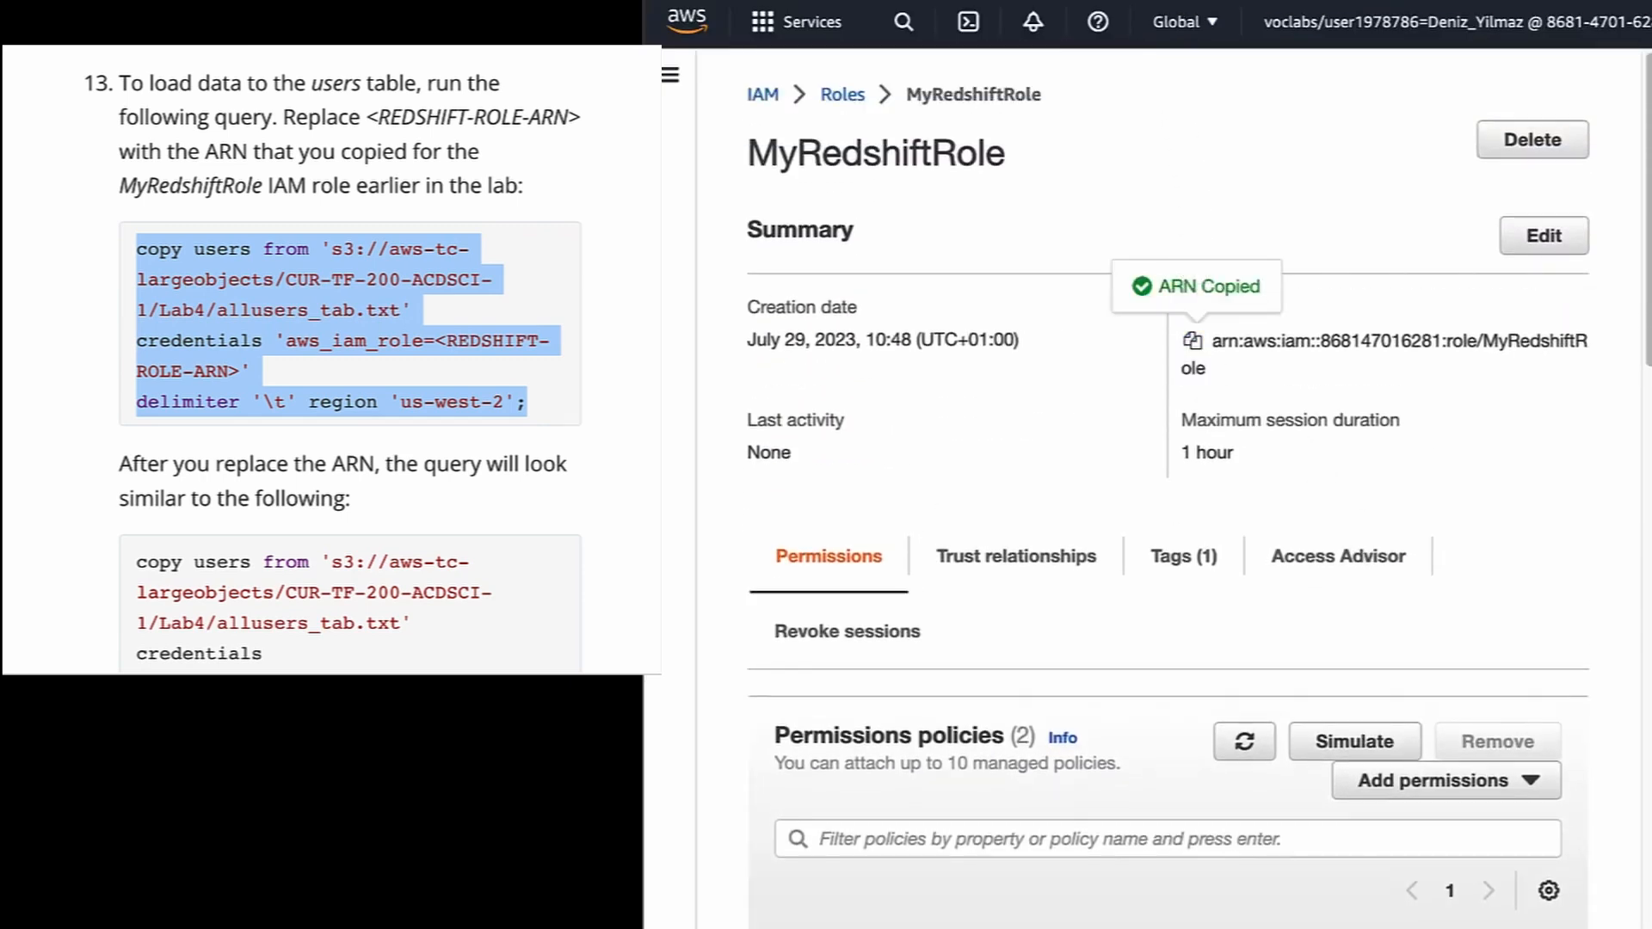
Return to the Redshift query editor and replace the <REDSHIFT-ROLE-ARN> placeholder in the users COPY statement with the copied MyRedshiftRole ARN
left_click(1180, 1)
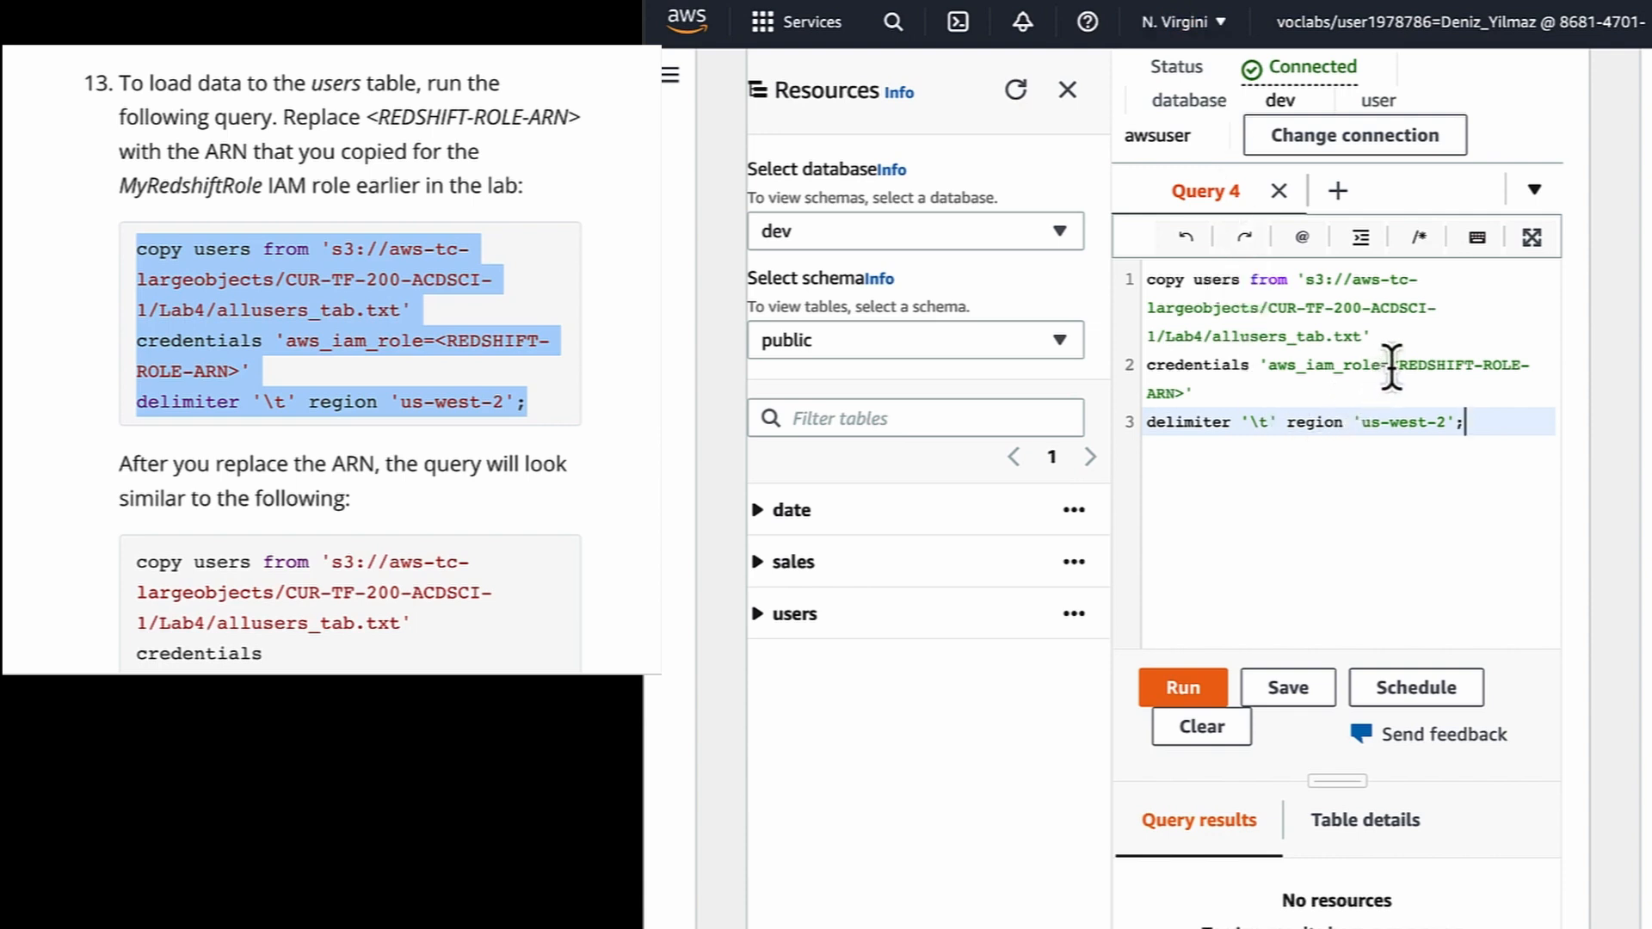
left_click_drag(1392, 365, 1541, 370)
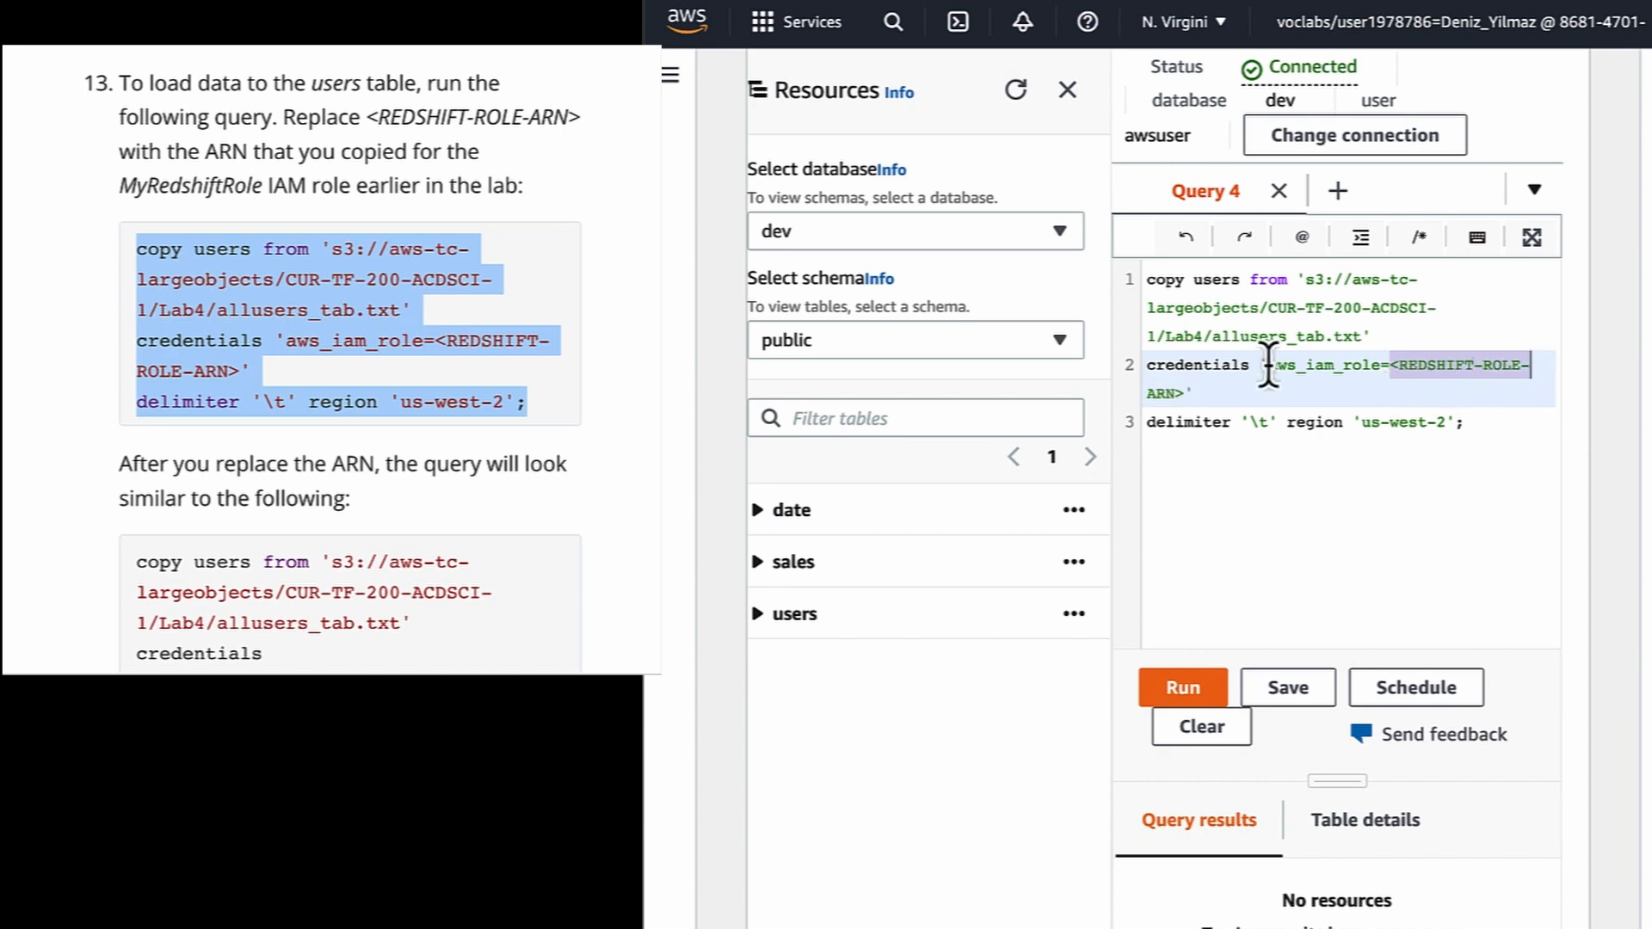
left_click(1268, 395)
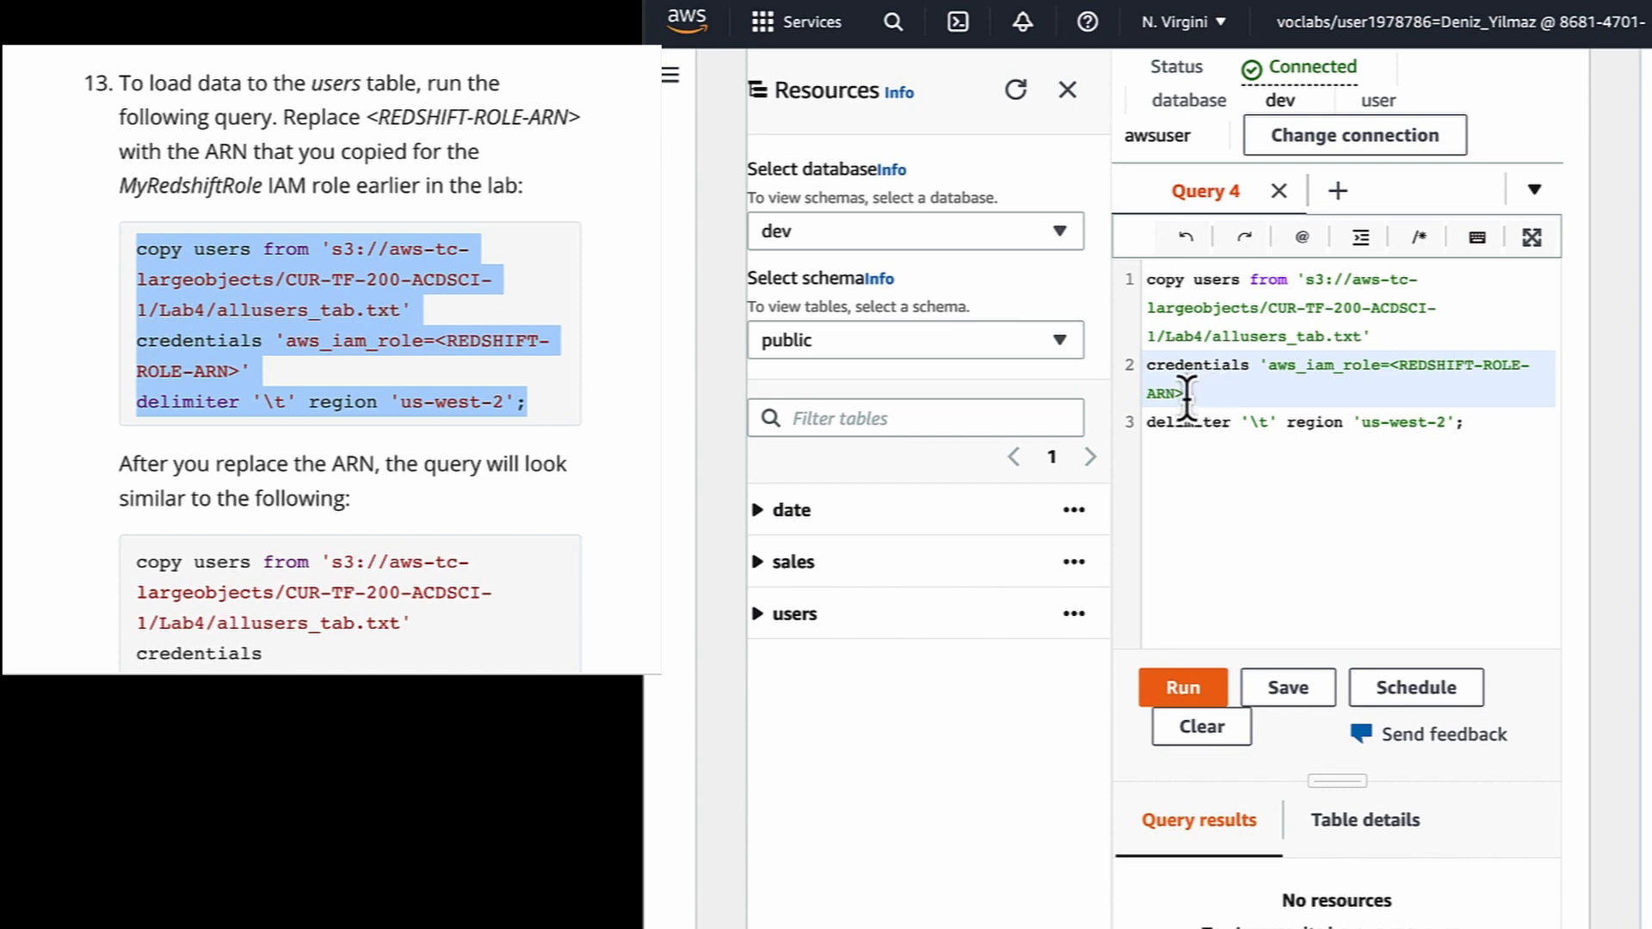
left_click_drag(1186, 394, 1391, 374)
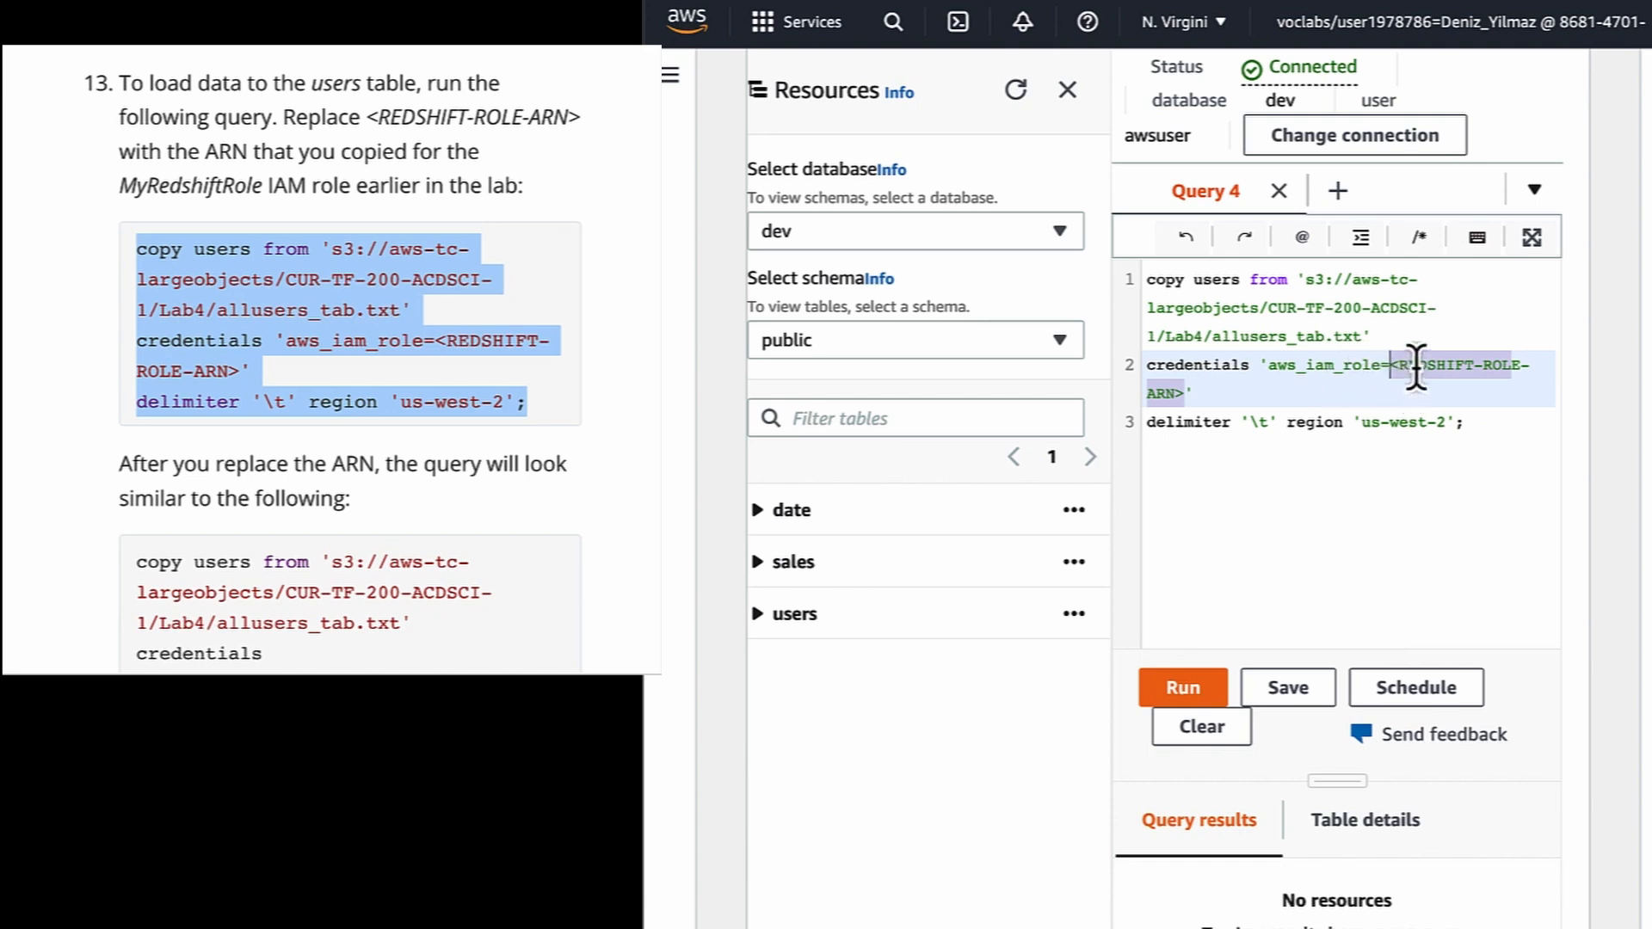
key("BackSpace")
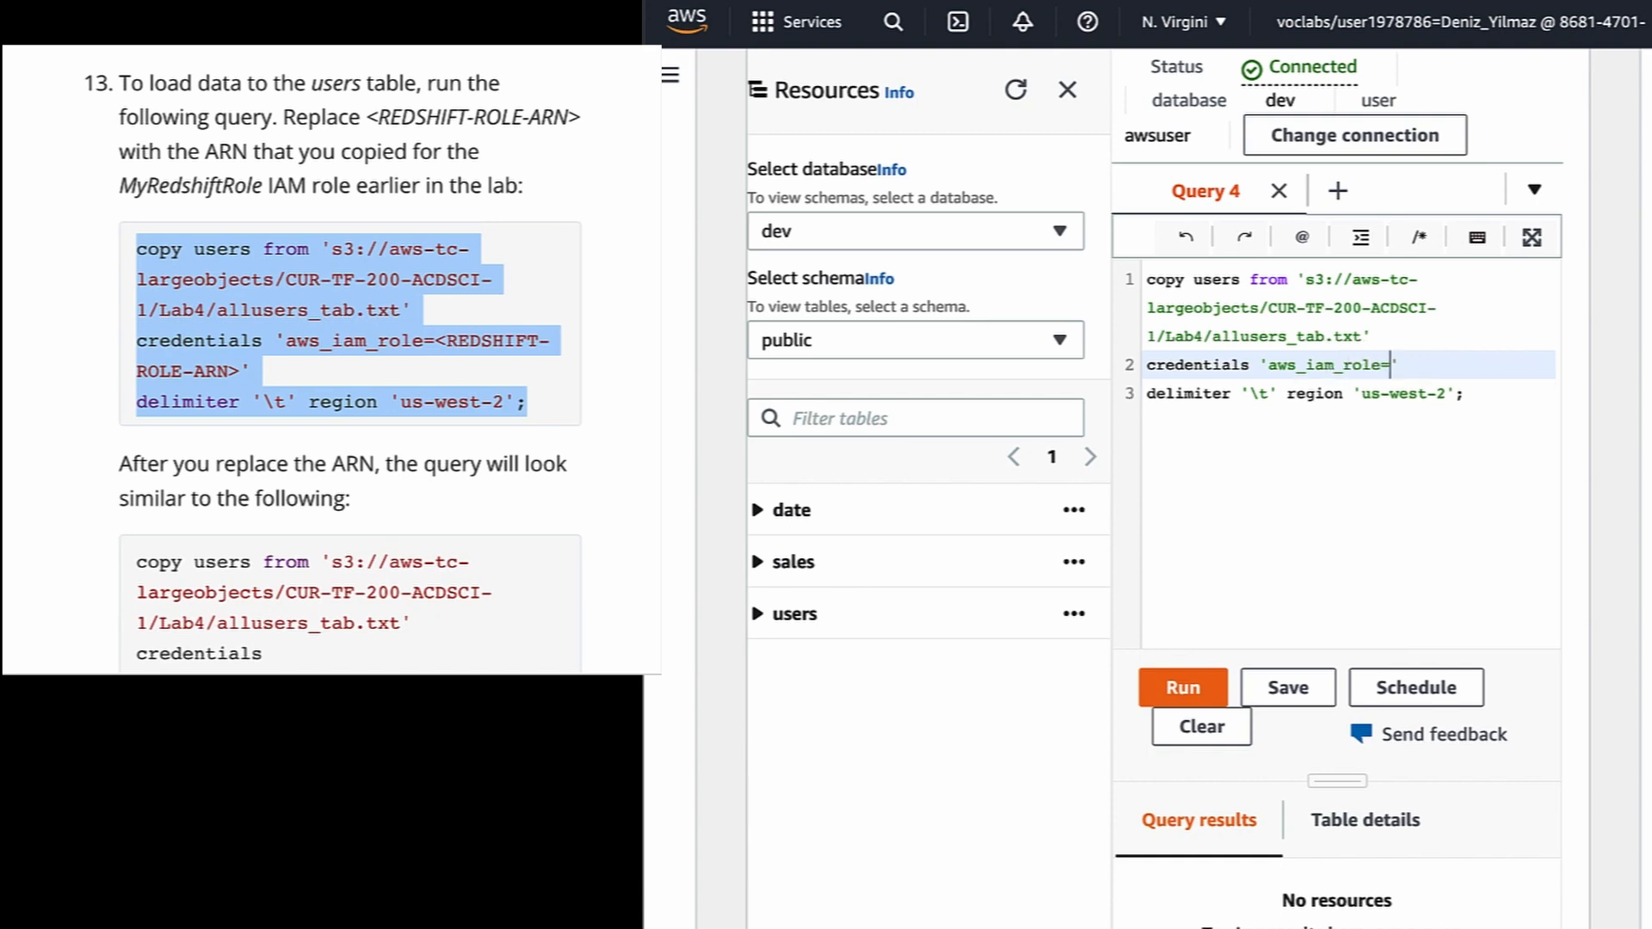
key("ctrl+v")
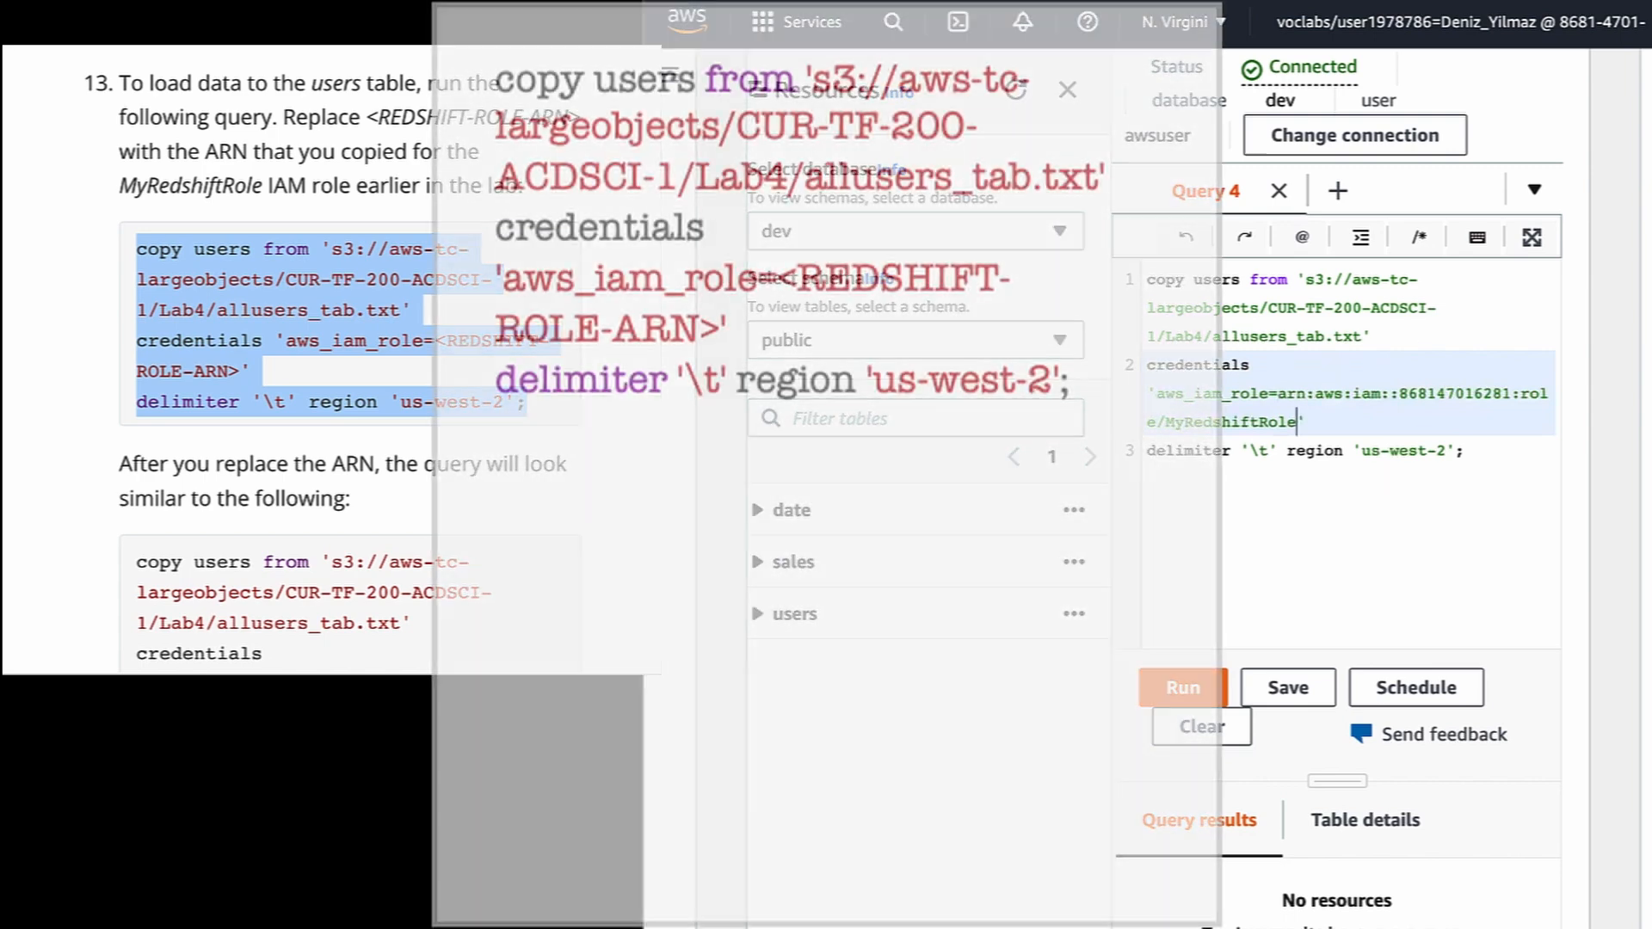
Compare the users COPY statement with the lab's example, run it and check its status in the query results
scroll(517, 370, "down", 1)
scroll(258, 370, "down", 3)
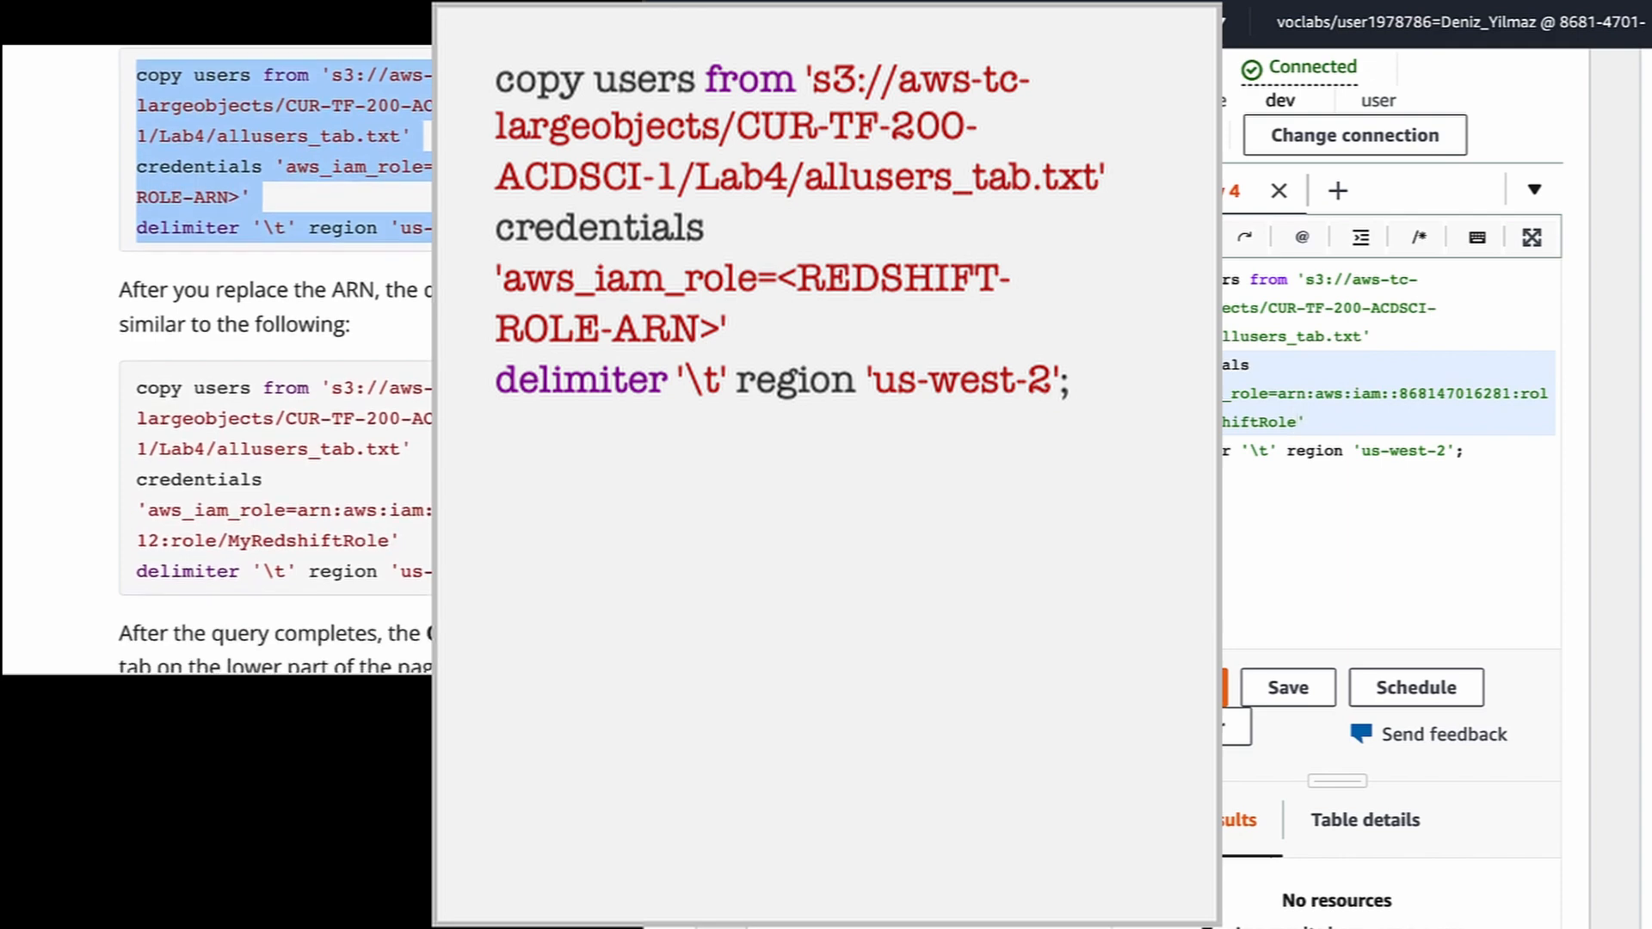
scroll(476, 420, "down", 1)
left_click(1193, 684)
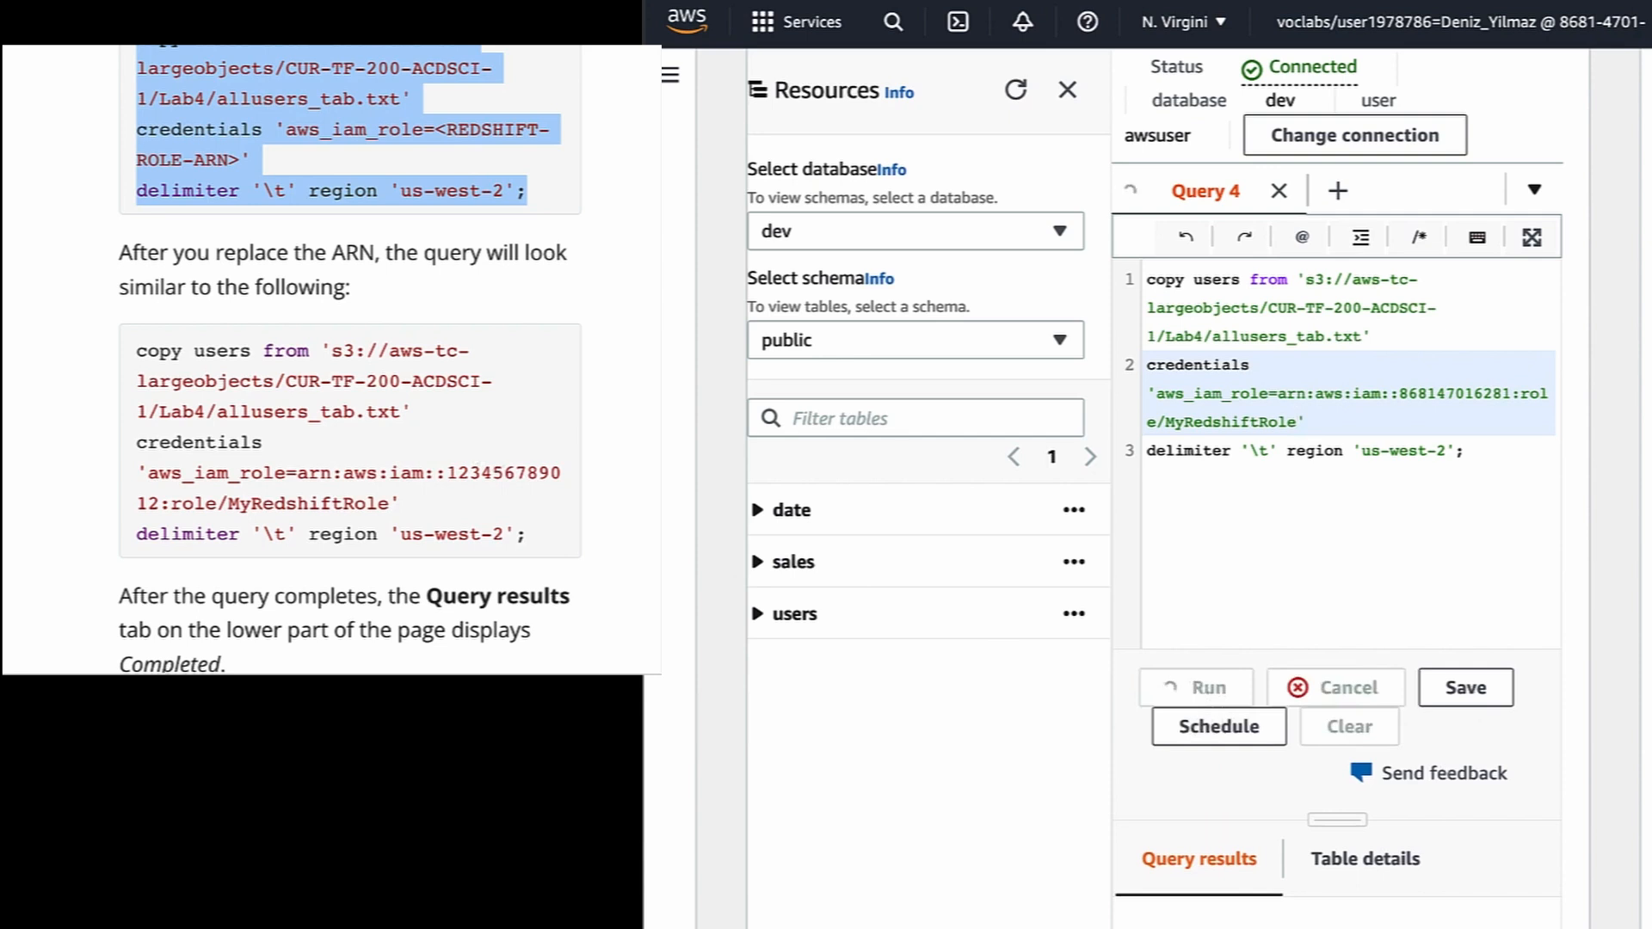
scroll(348, 531, "down", 3)
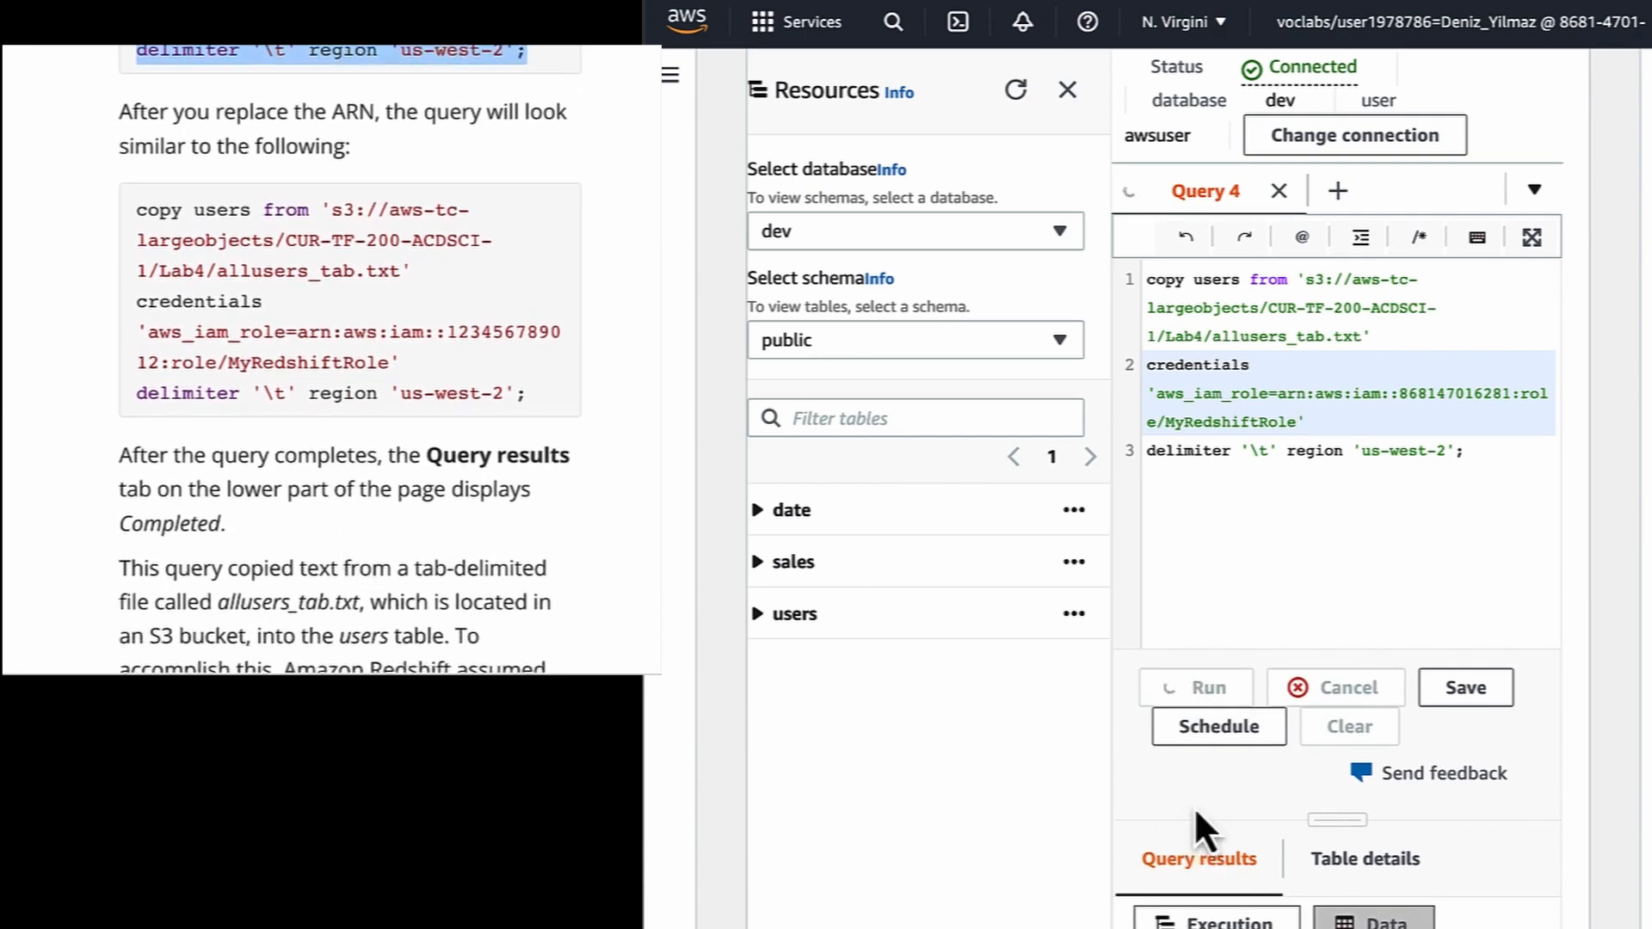
scroll(1196, 811, "down", 2)
scroll(1194, 807, "down", 2)
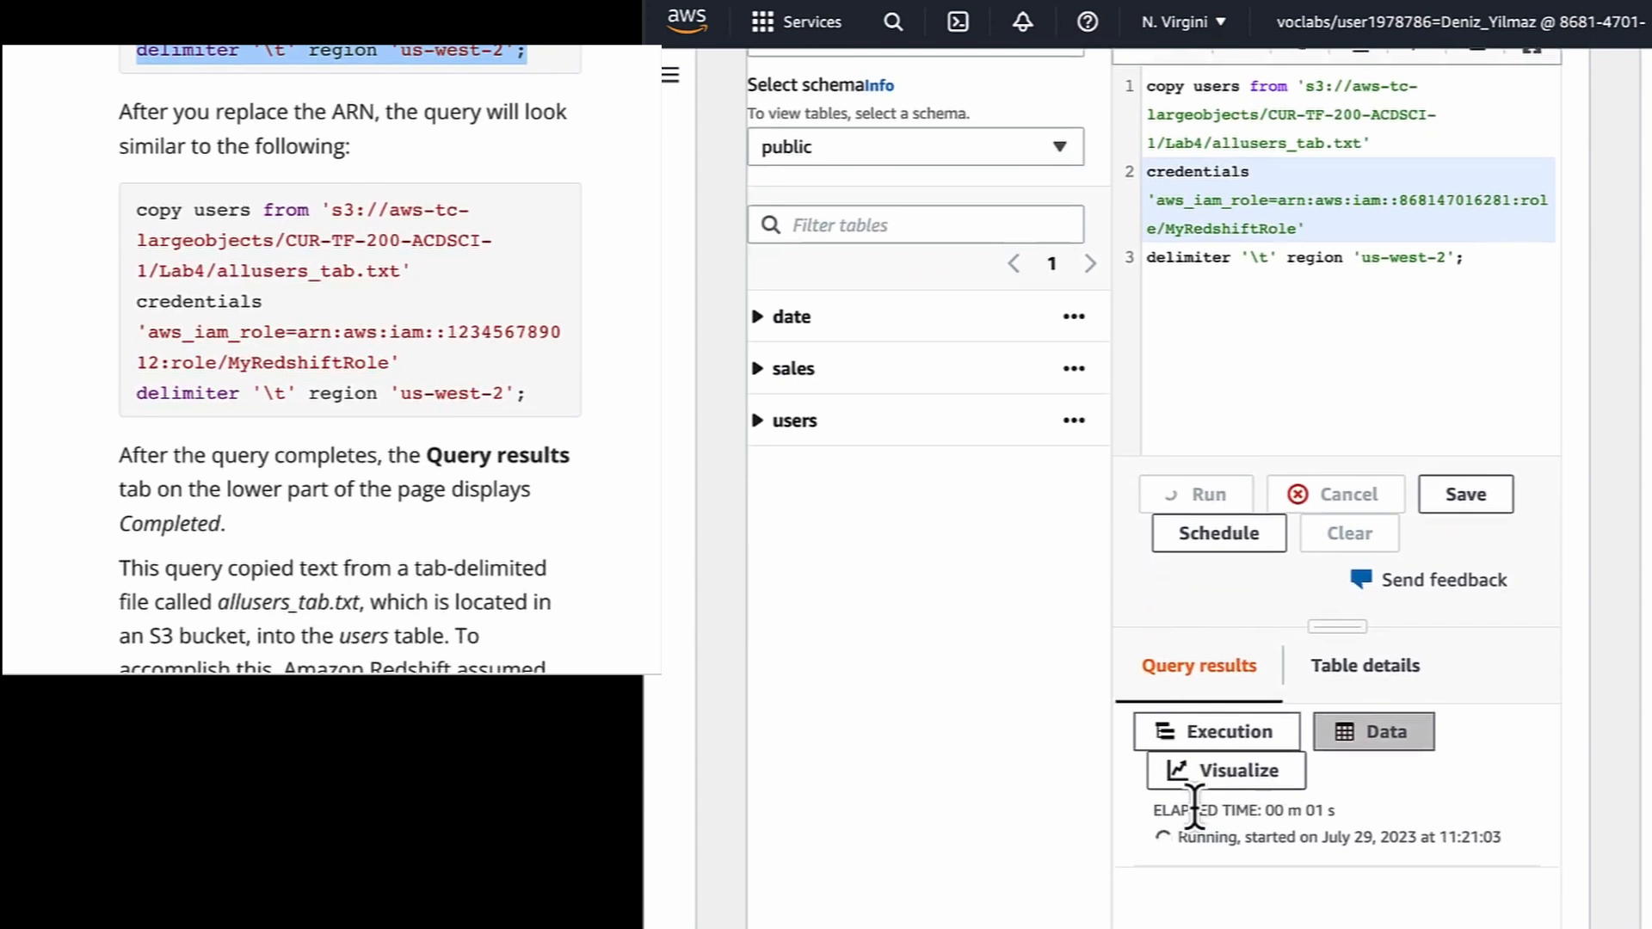
scroll(1195, 807, "down", 1)
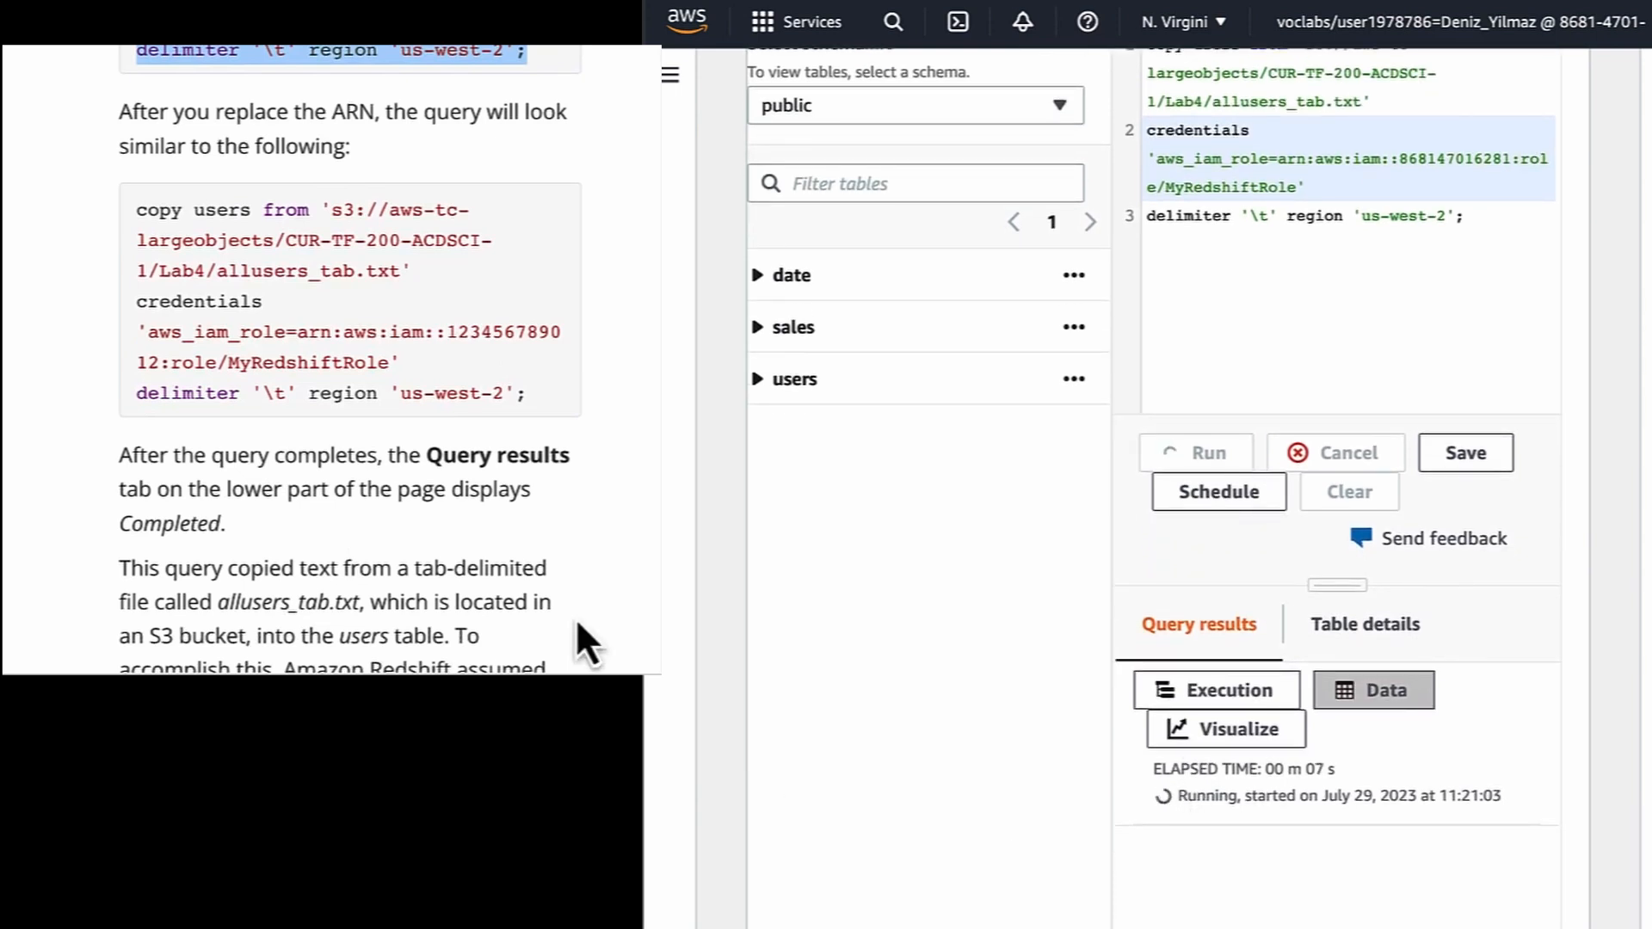
Read the lab's explanation of the users load and its data preview tip, and check the running COPY query's status
scroll(501, 575, "down", 1)
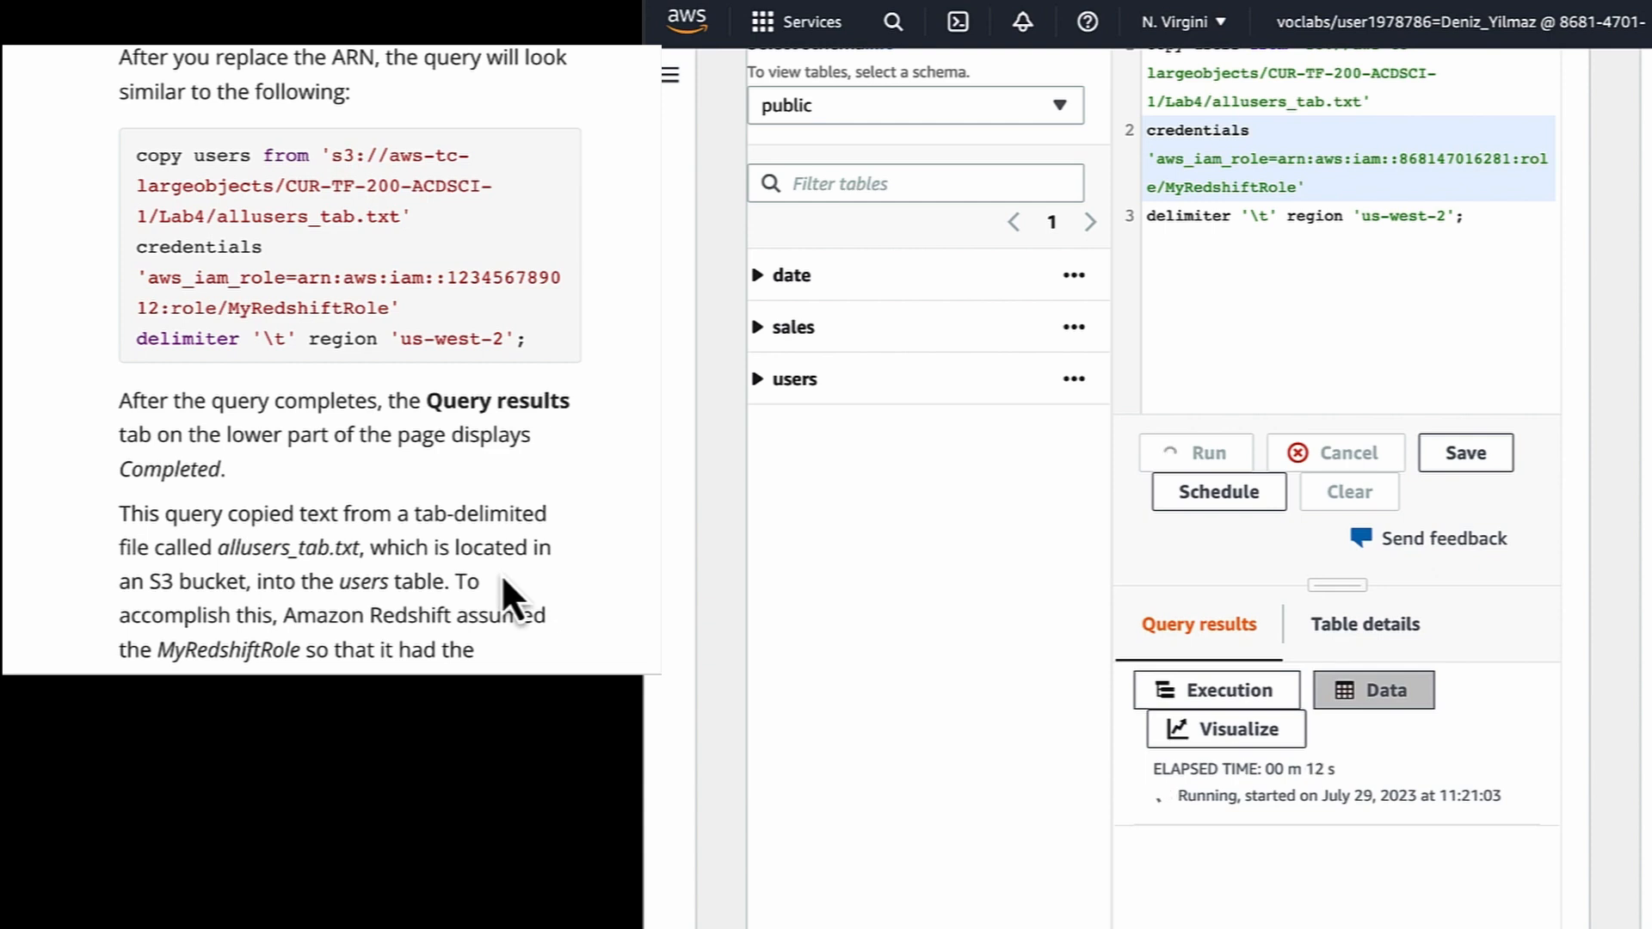
scroll(503, 580, "down", 1)
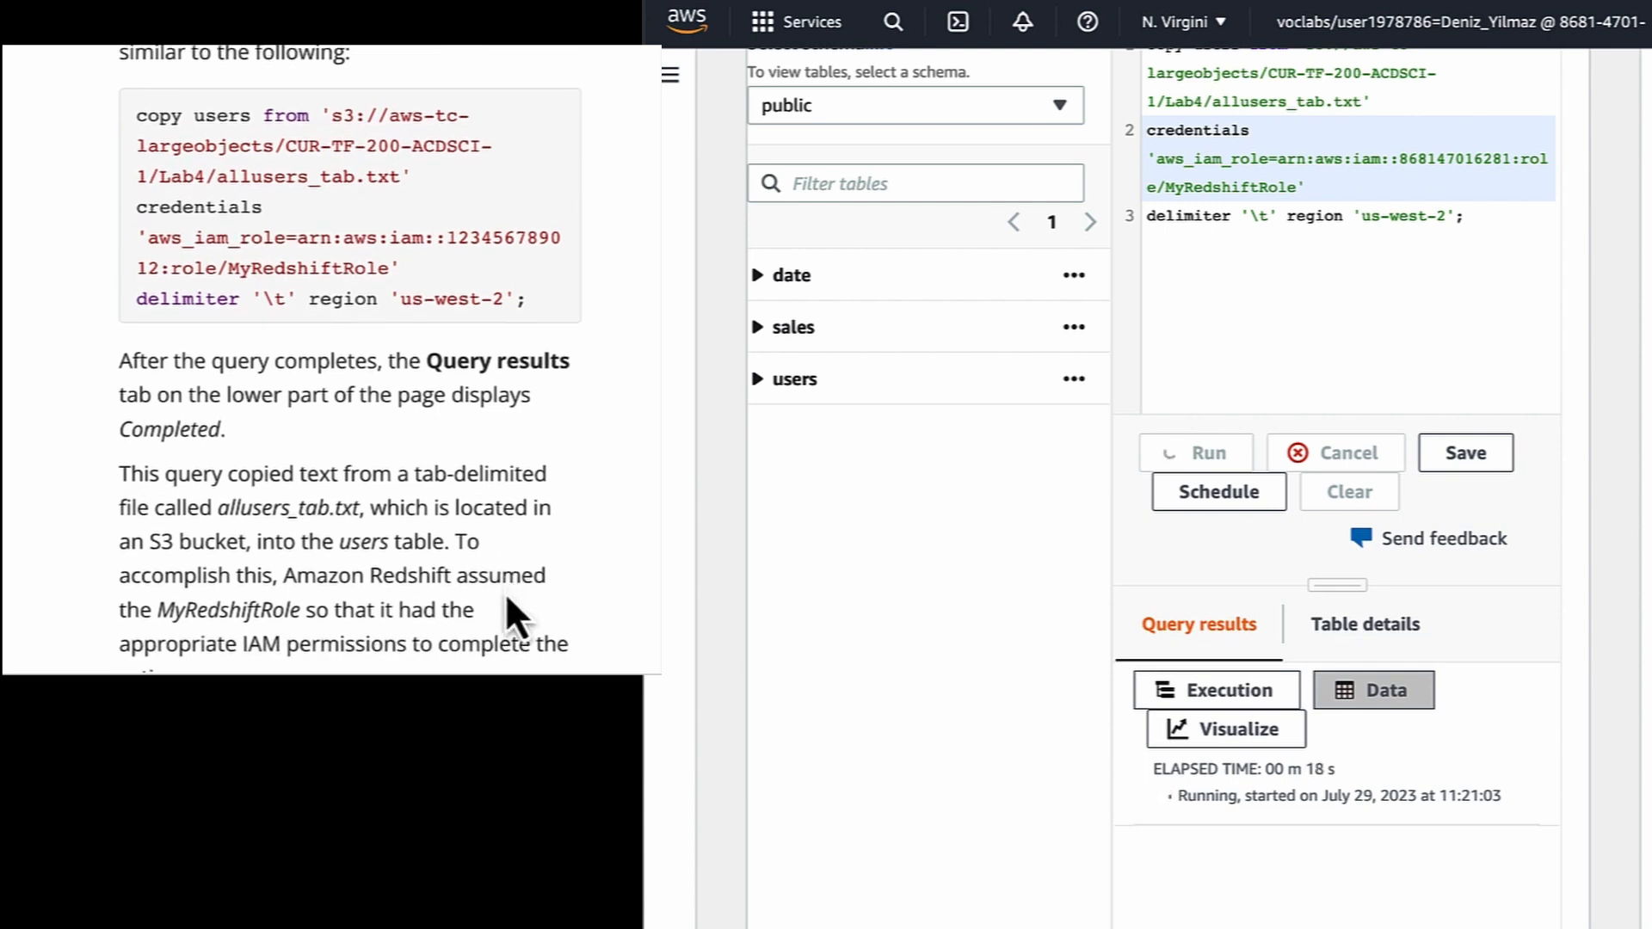
scroll(506, 602, "down", 2)
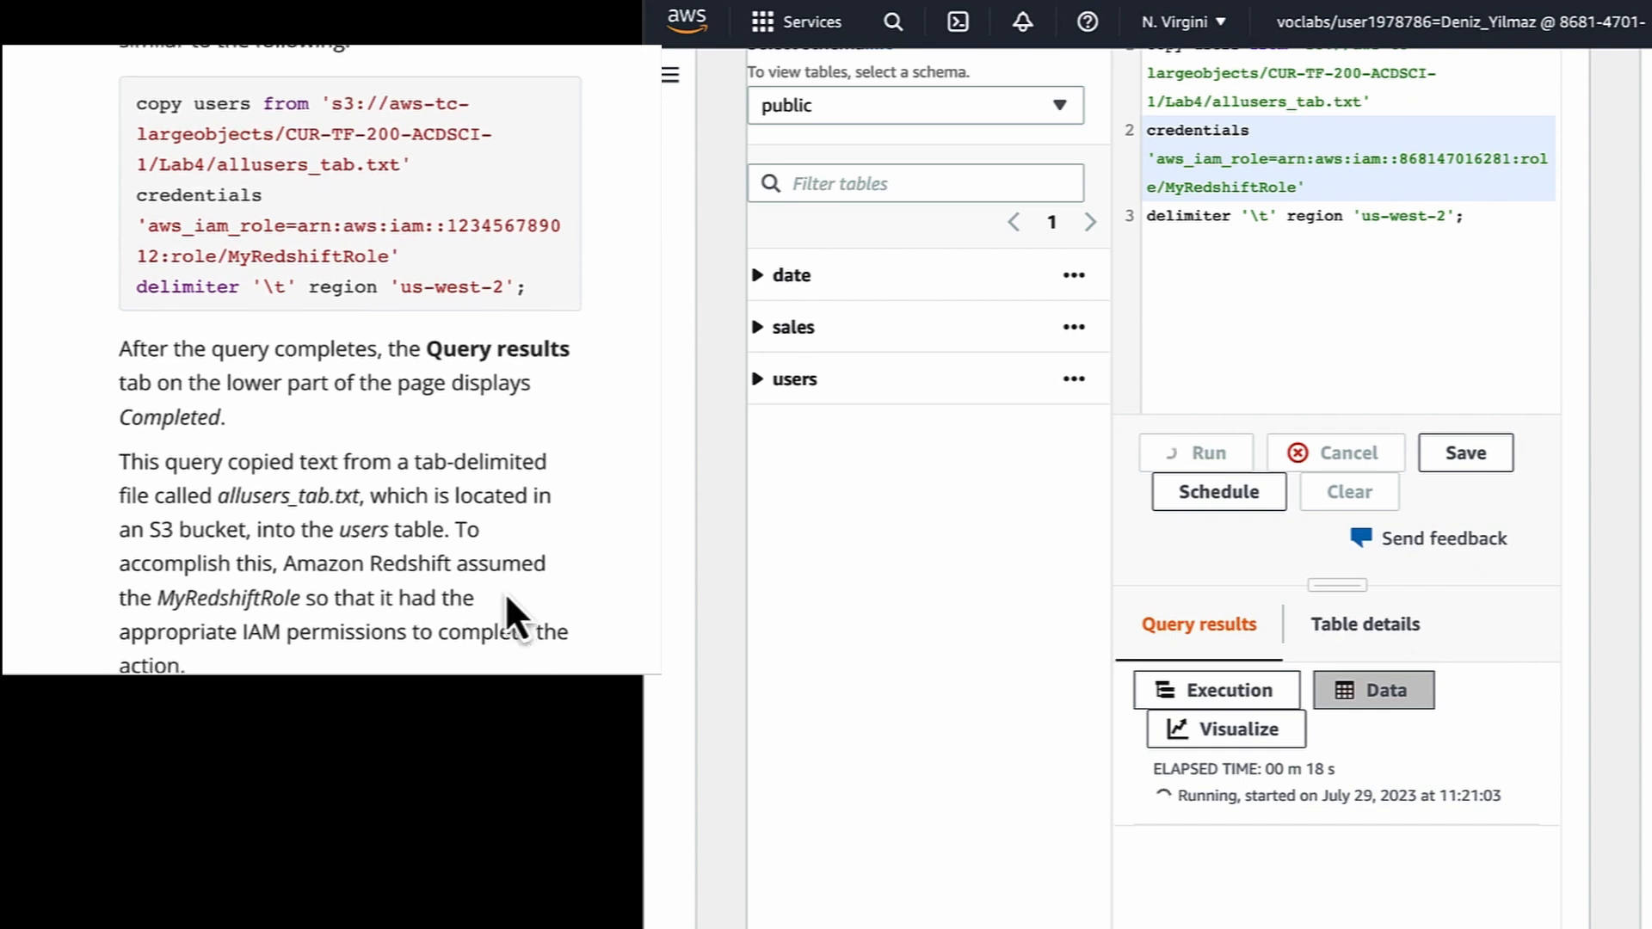
scroll(506, 600, "down", 1)
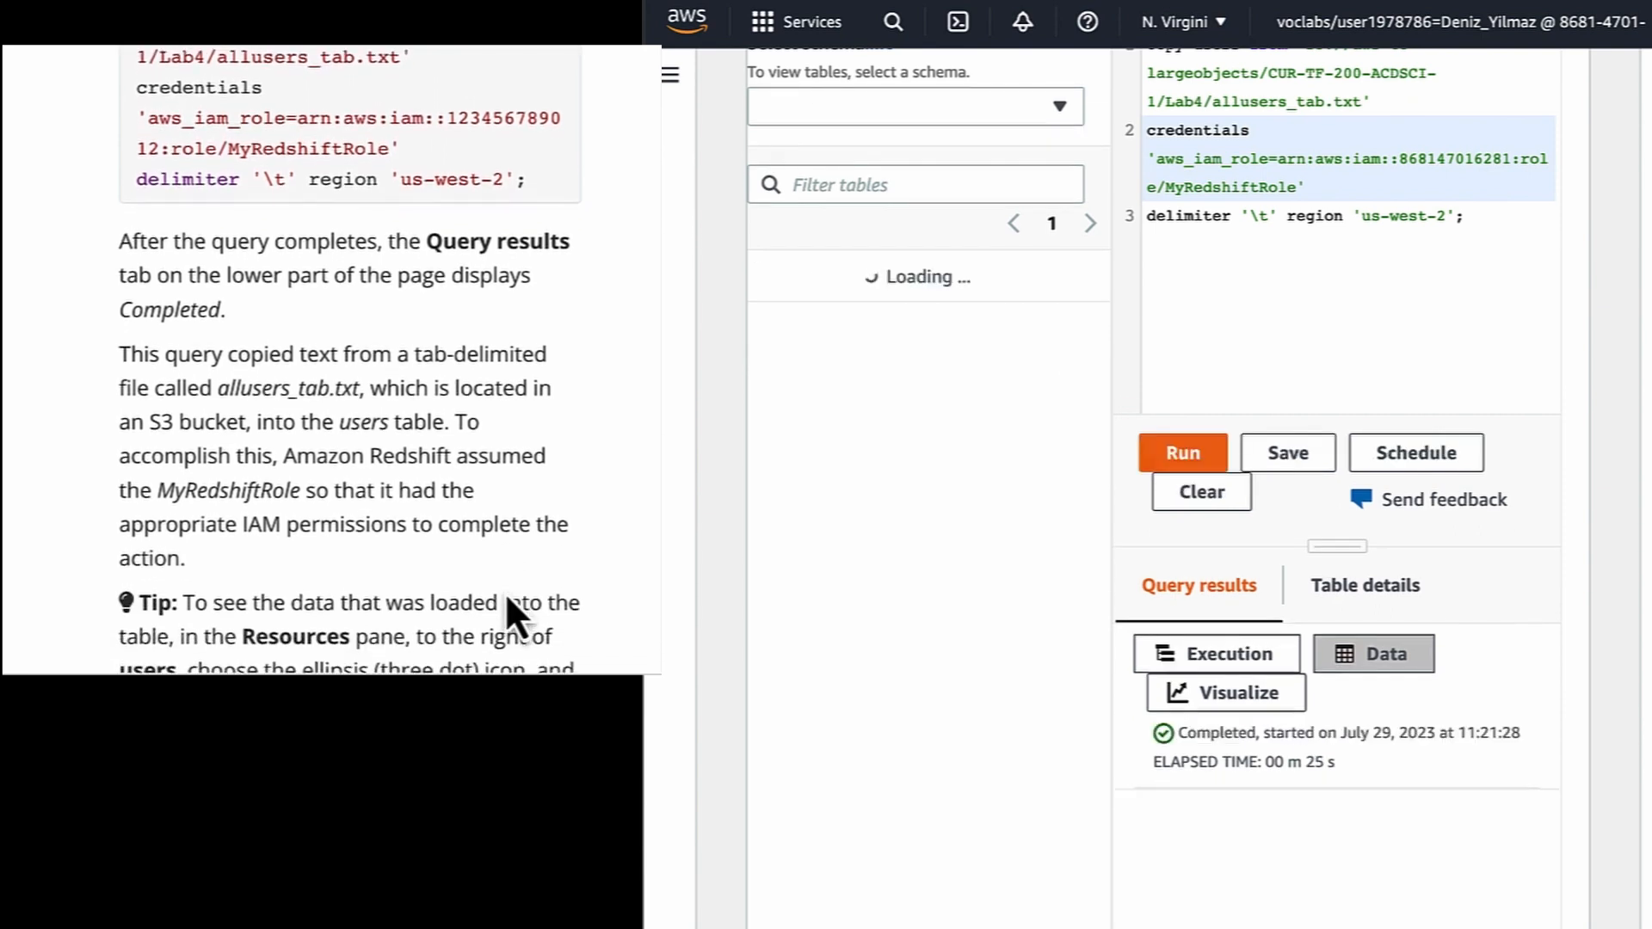
scroll(506, 600, "down", 1)
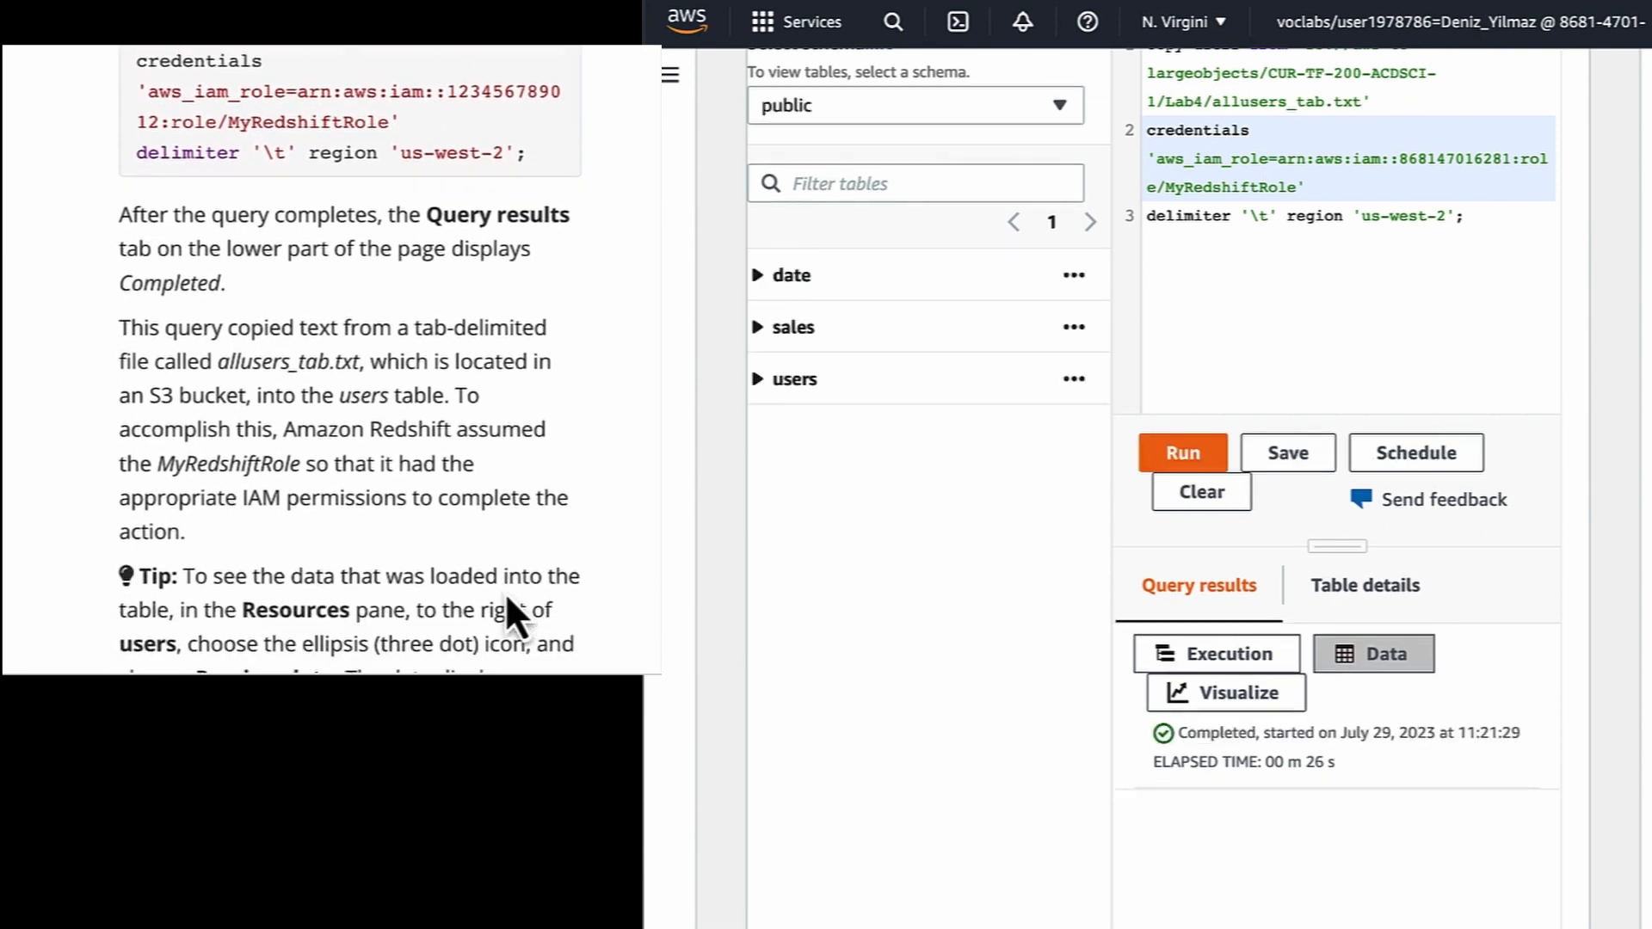
left_click_drag(1261, 732, 1188, 732)
scroll(447, 542, "down", 2)
scroll(442, 543, "down", 3)
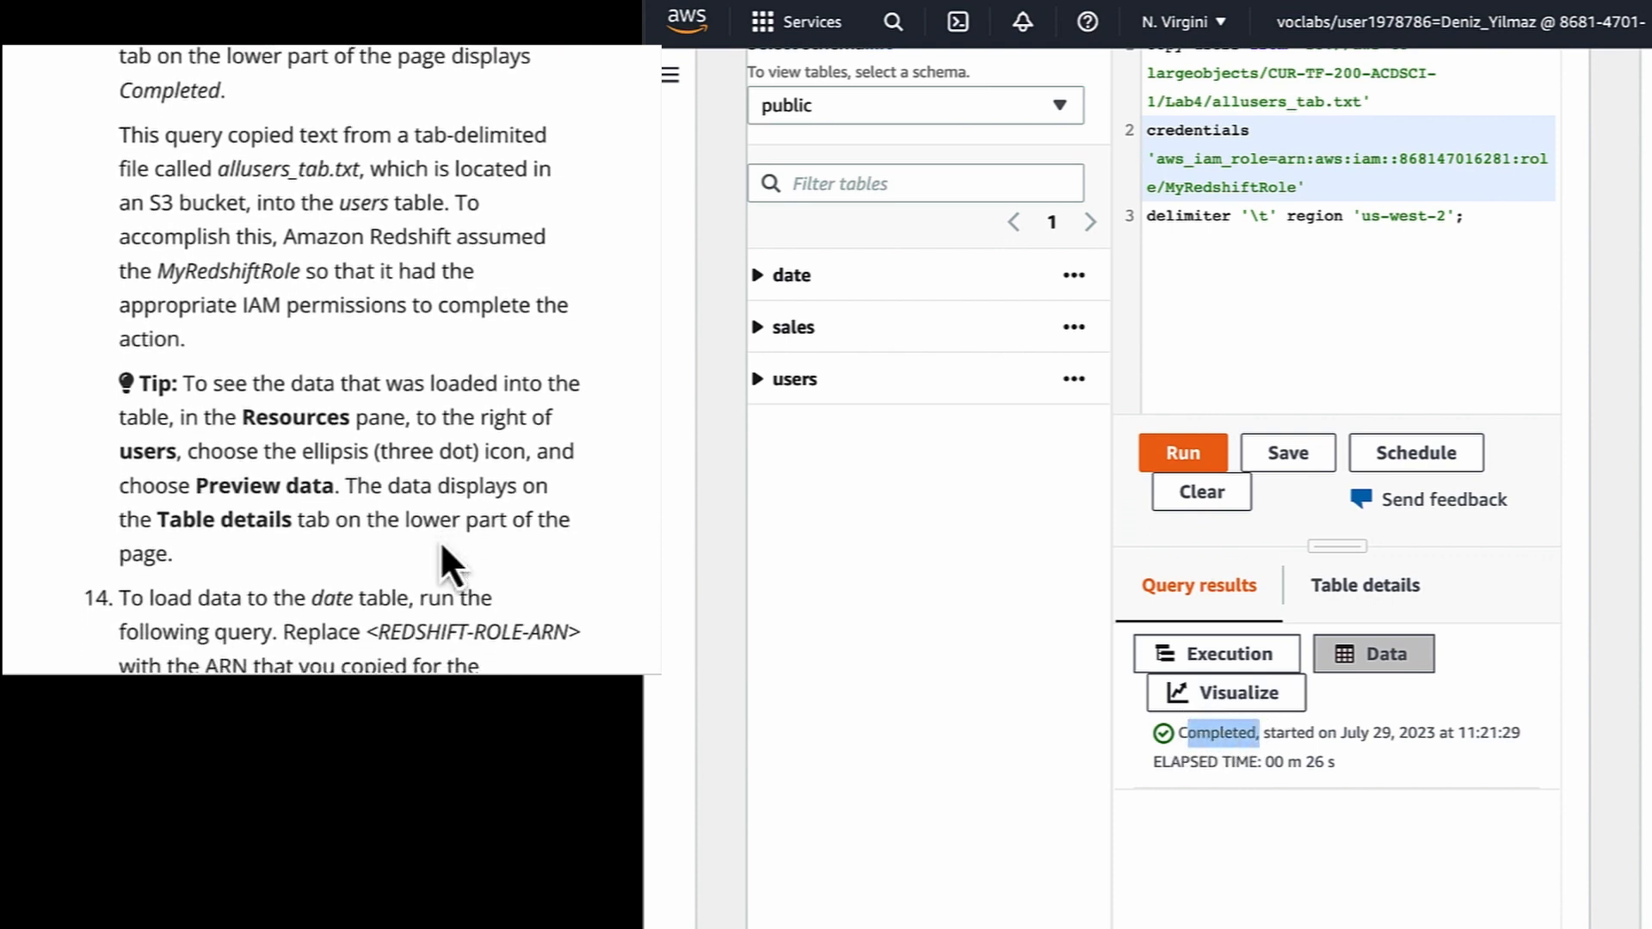
Preview the data loaded into the users table and look through its rows and columns
scroll(866, 689, "up", 3)
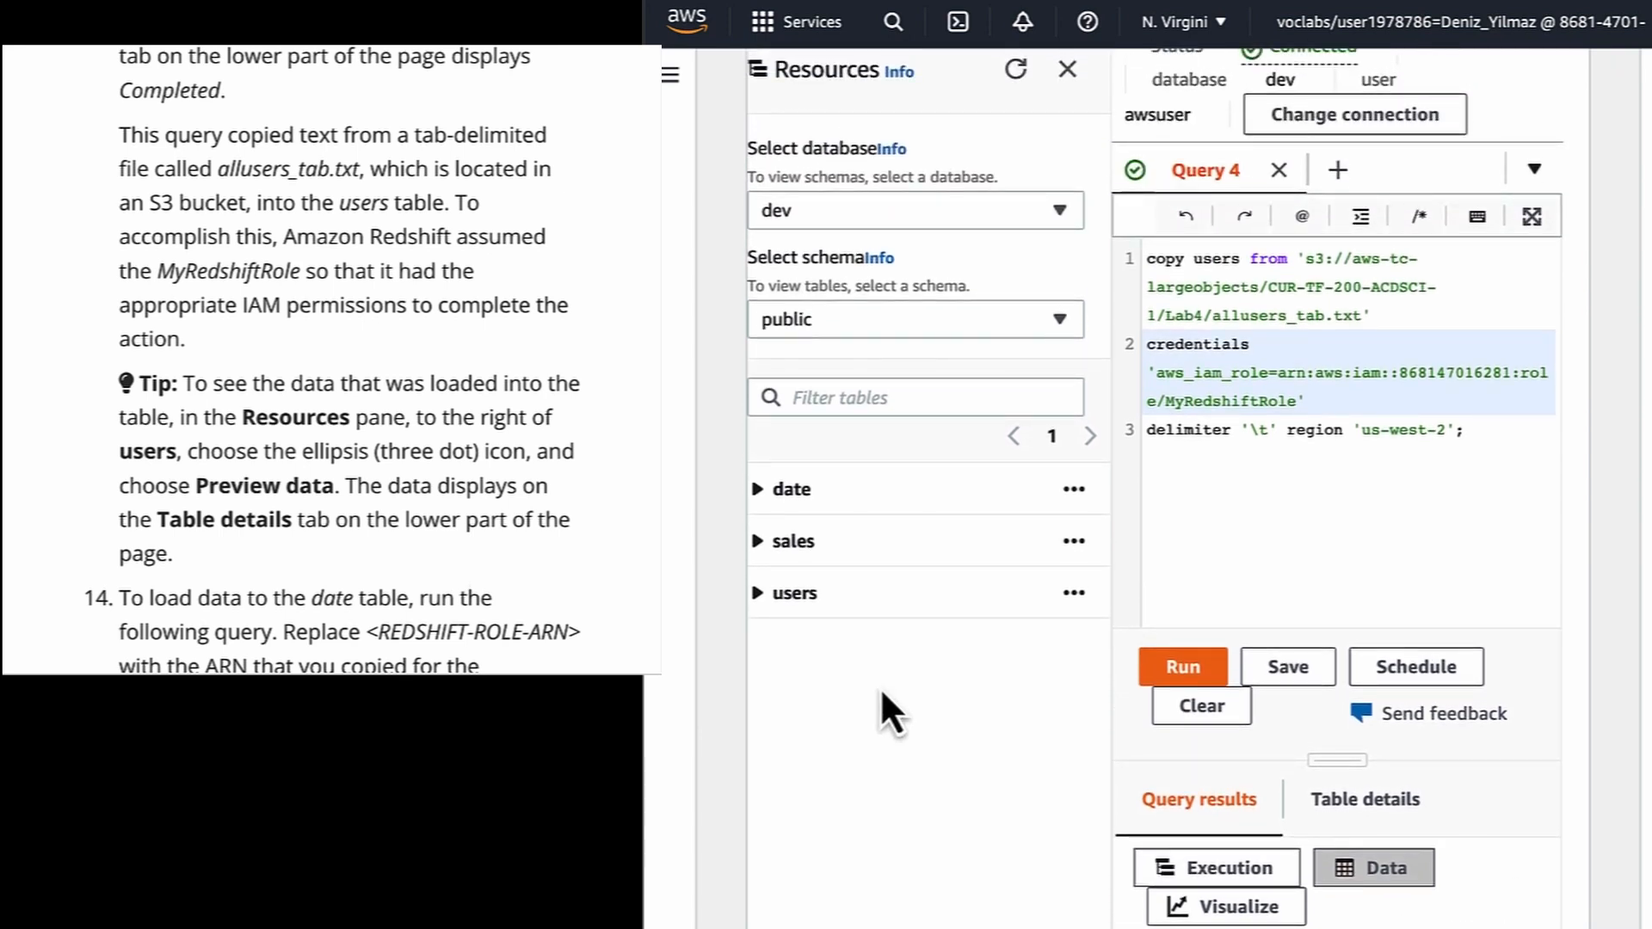
left_click(1069, 604)
left_click(1005, 711)
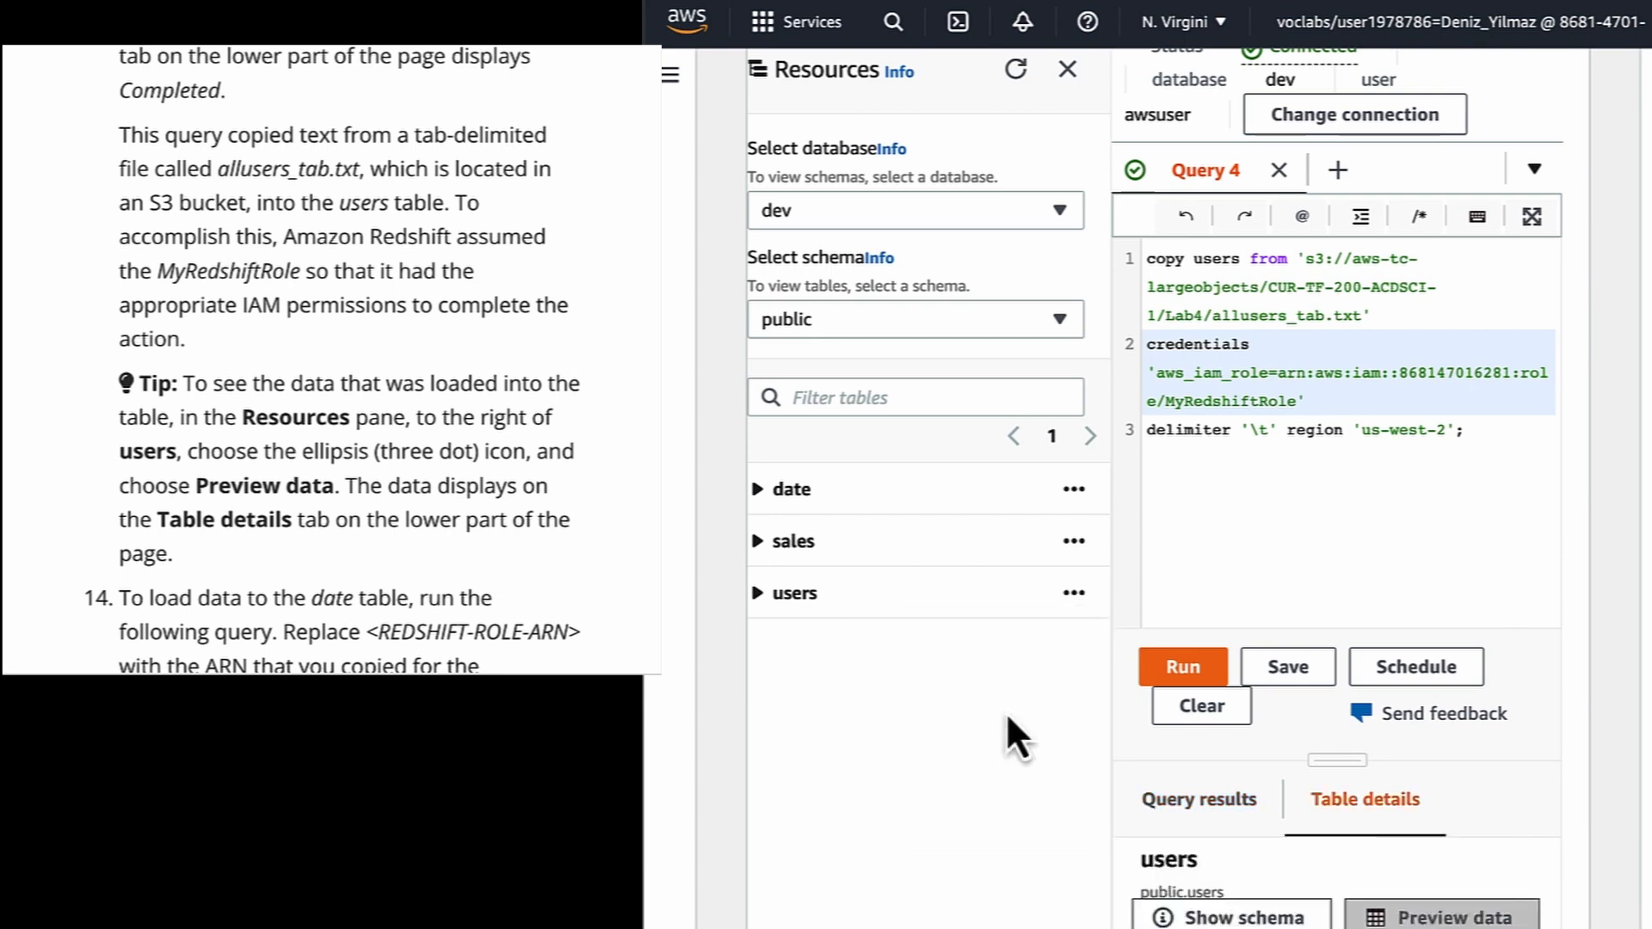
scroll(1306, 778, "down", 7)
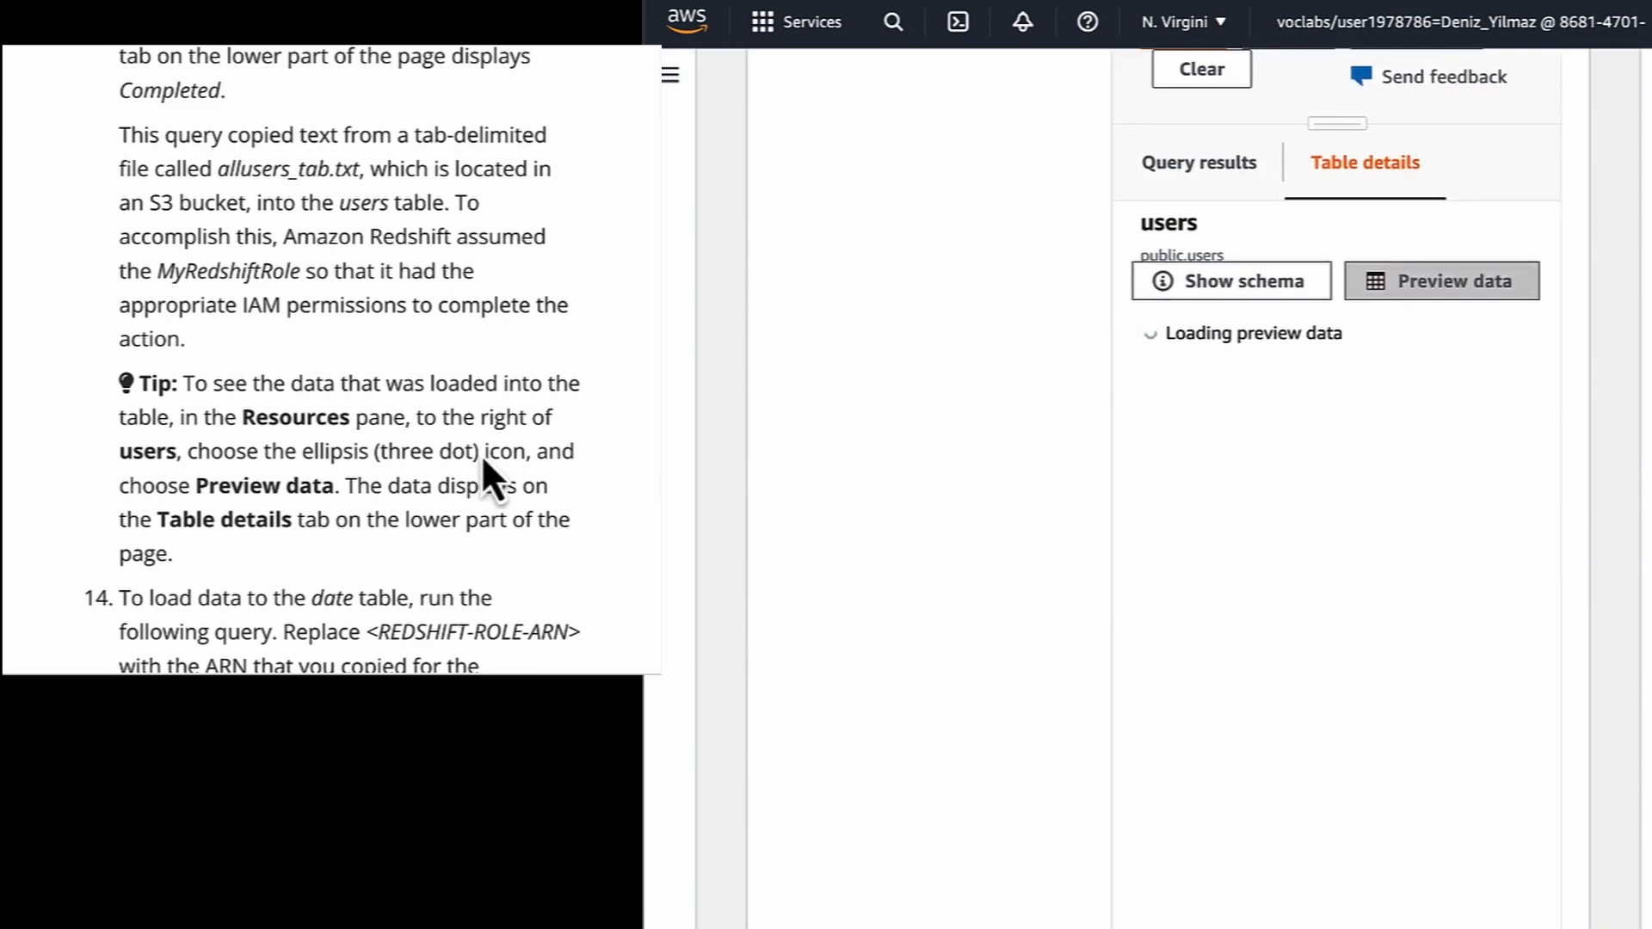
scroll(484, 461, "down", 1)
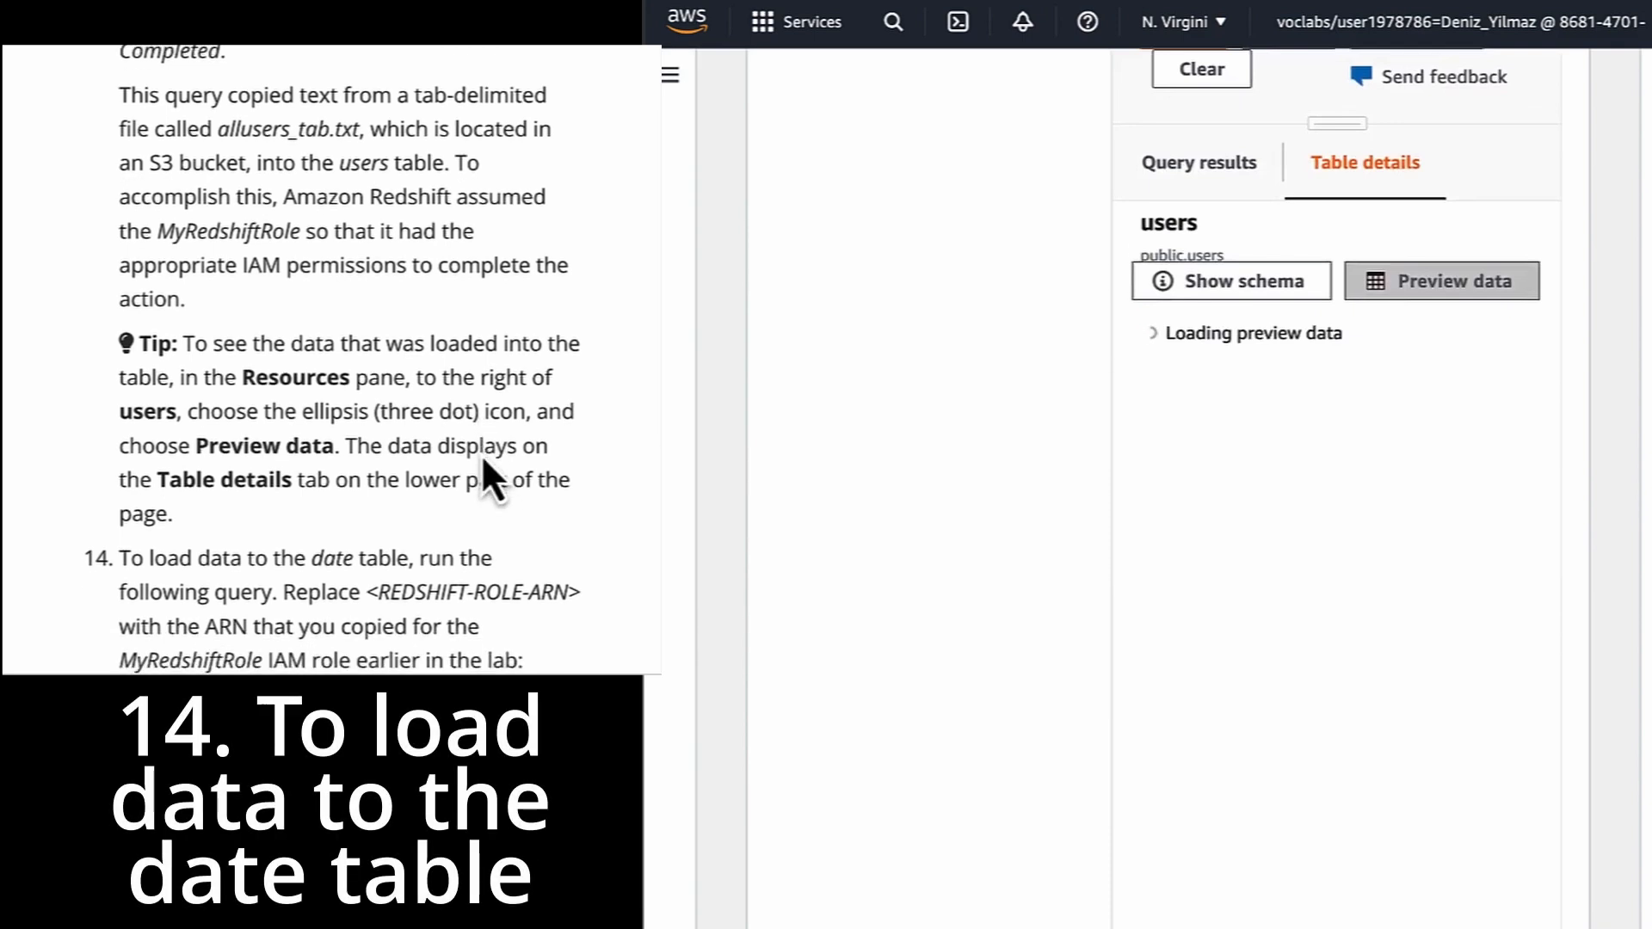
scroll(482, 454, "down", 3)
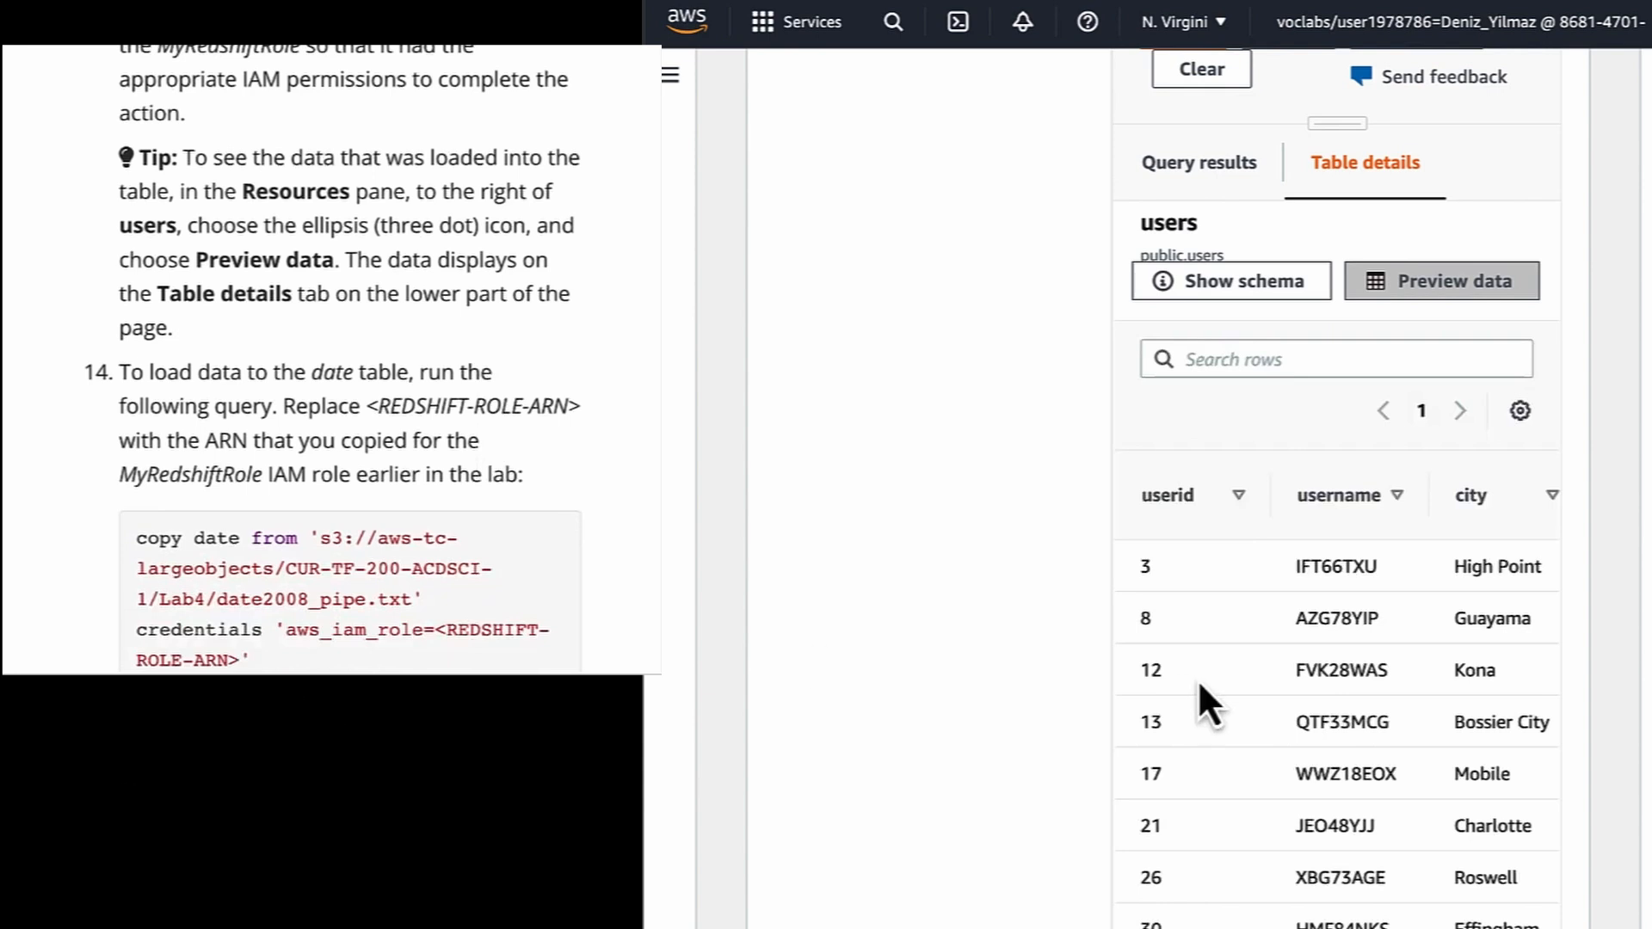
scroll(1198, 679, "right", 3)
scroll(1198, 679, "right", 10)
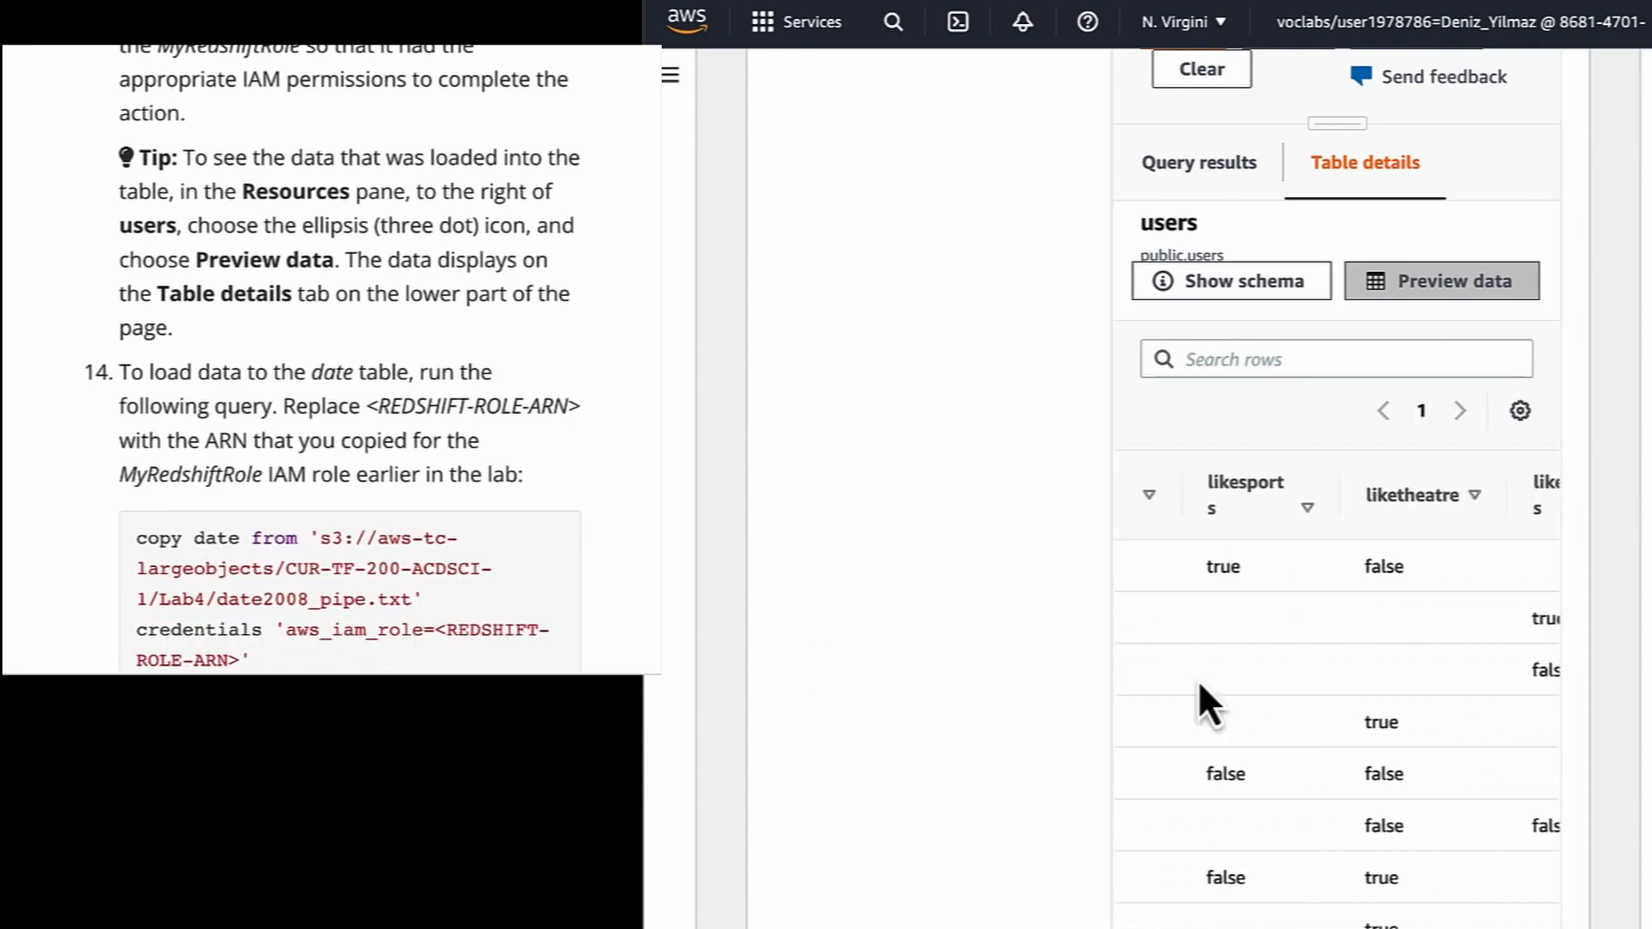
scroll(1198, 679, "right", 10)
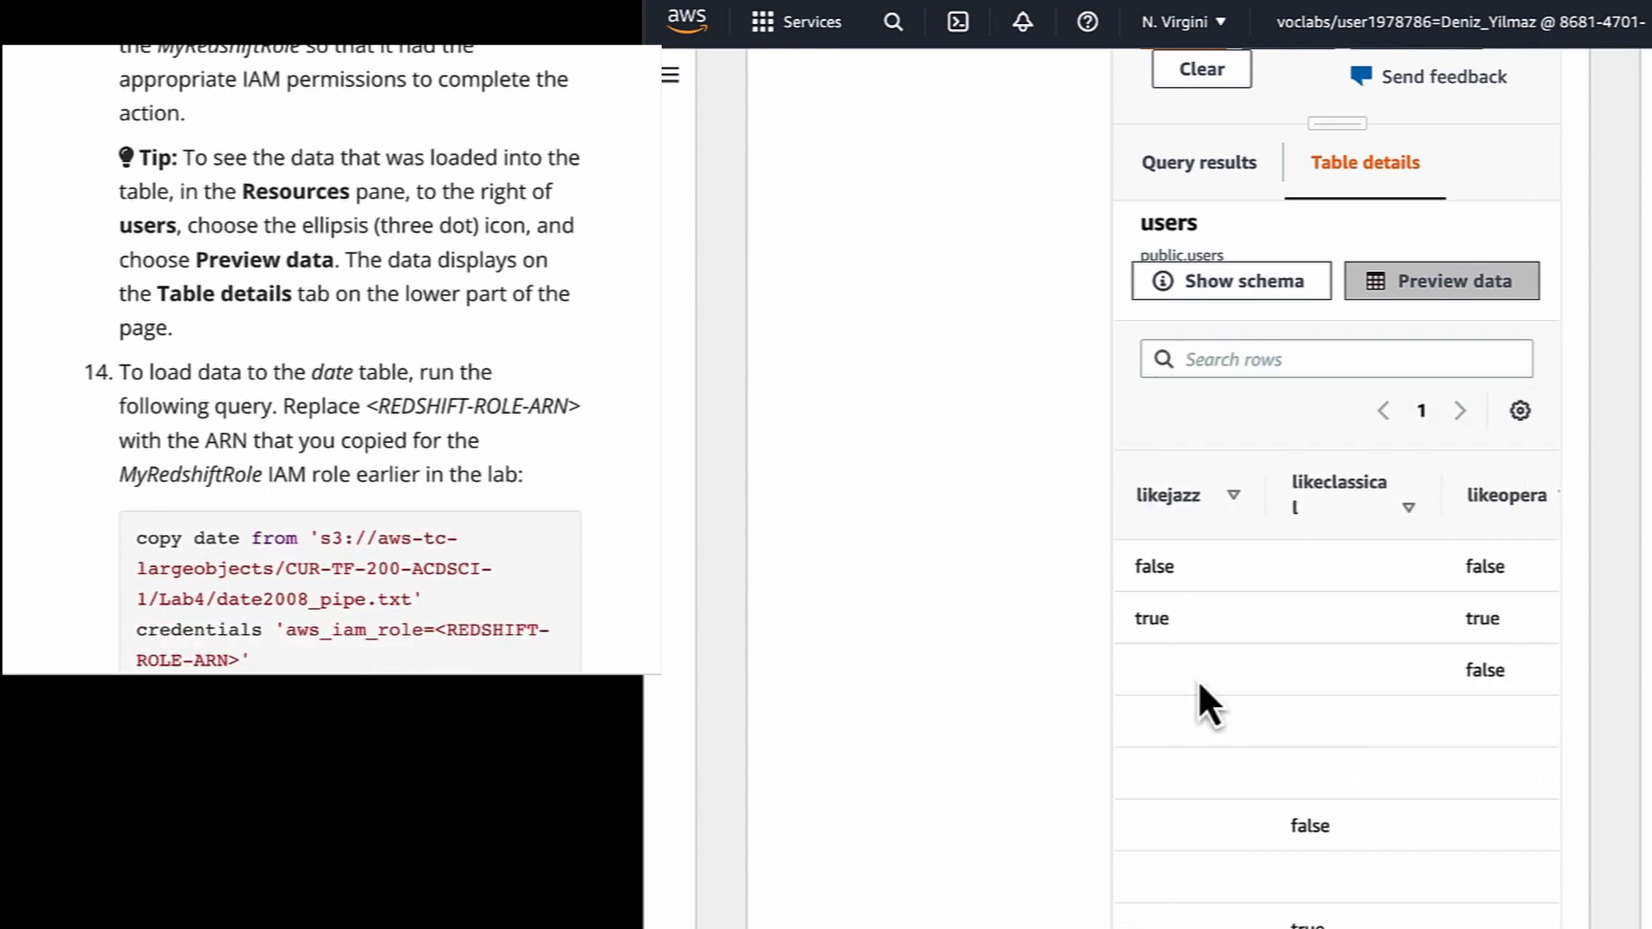
scroll(1198, 679, "left", 15)
scroll(1198, 679, "down", 3)
scroll(1198, 679, "up", 1)
Copy the lab's COPY statement for loading date2008_pipe.txt into the date table and paste it into a new query tab
scroll(1199, 684, "up", 10)
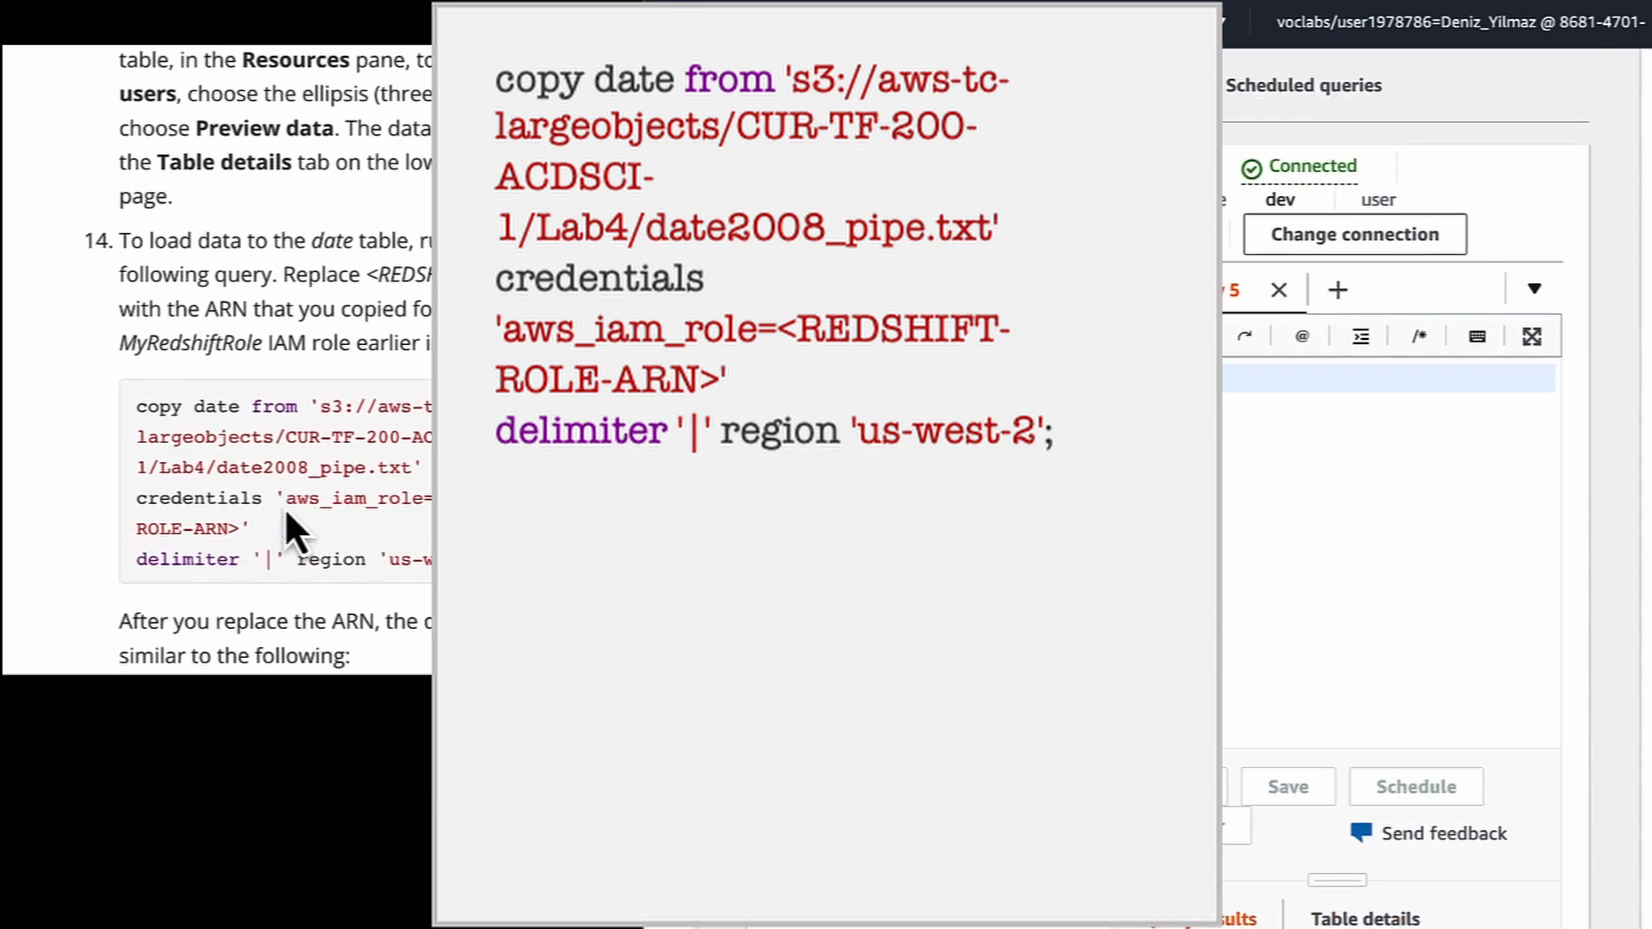
scroll(287, 513, "down", 1)
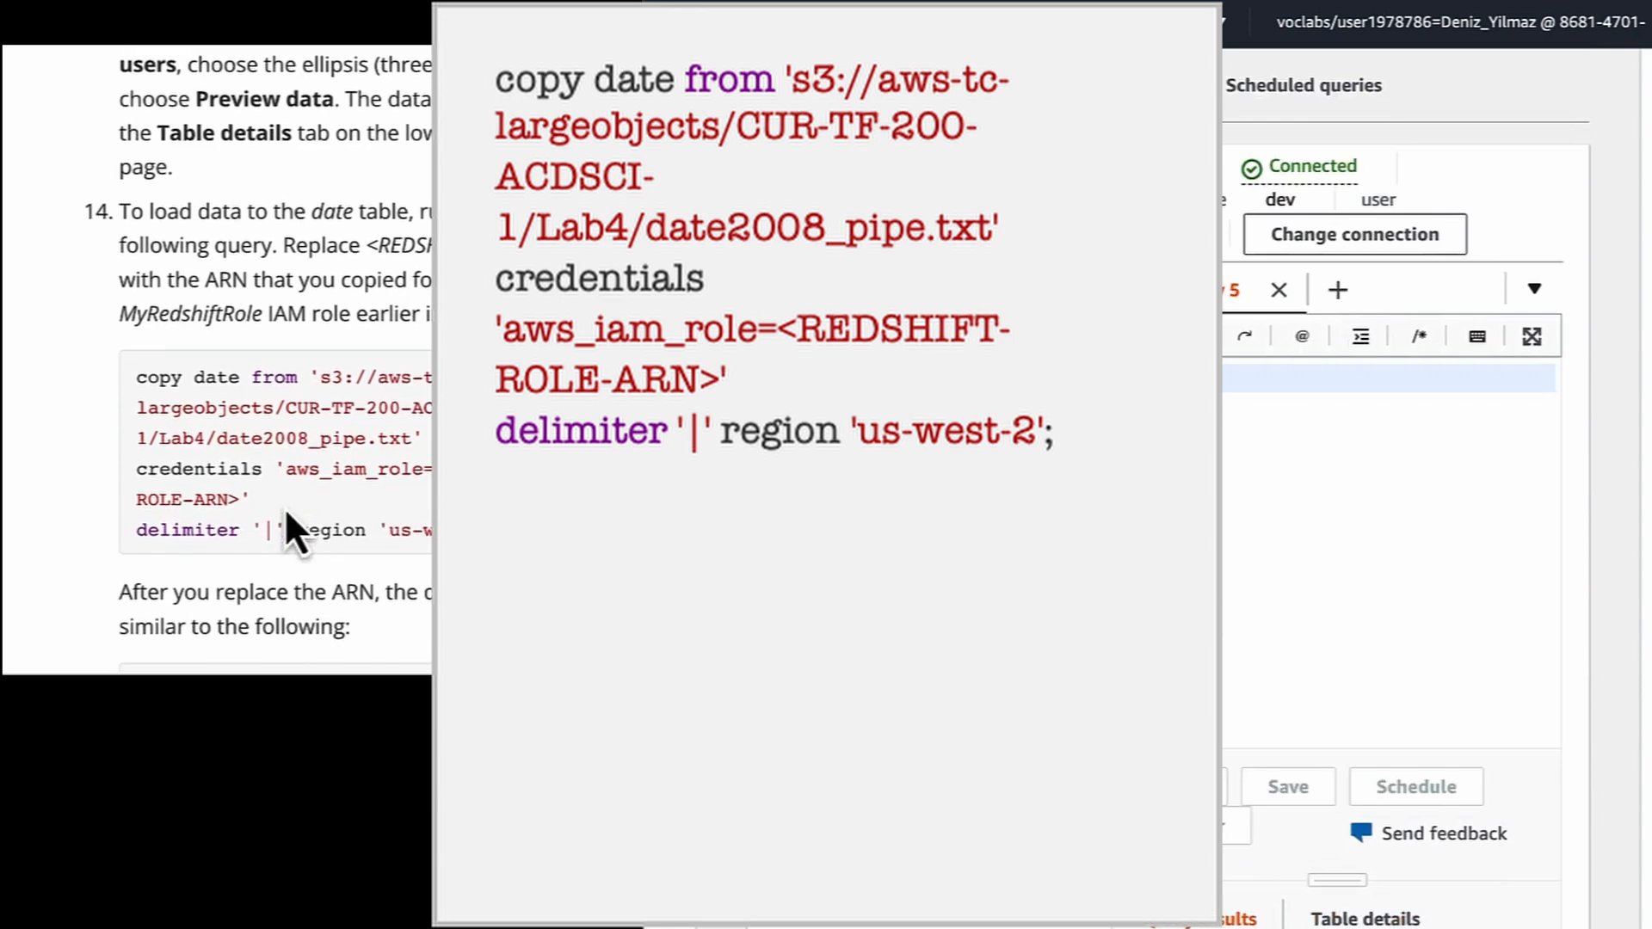
left_click_drag(515, 529, 98, 376)
key("ctrl+c")
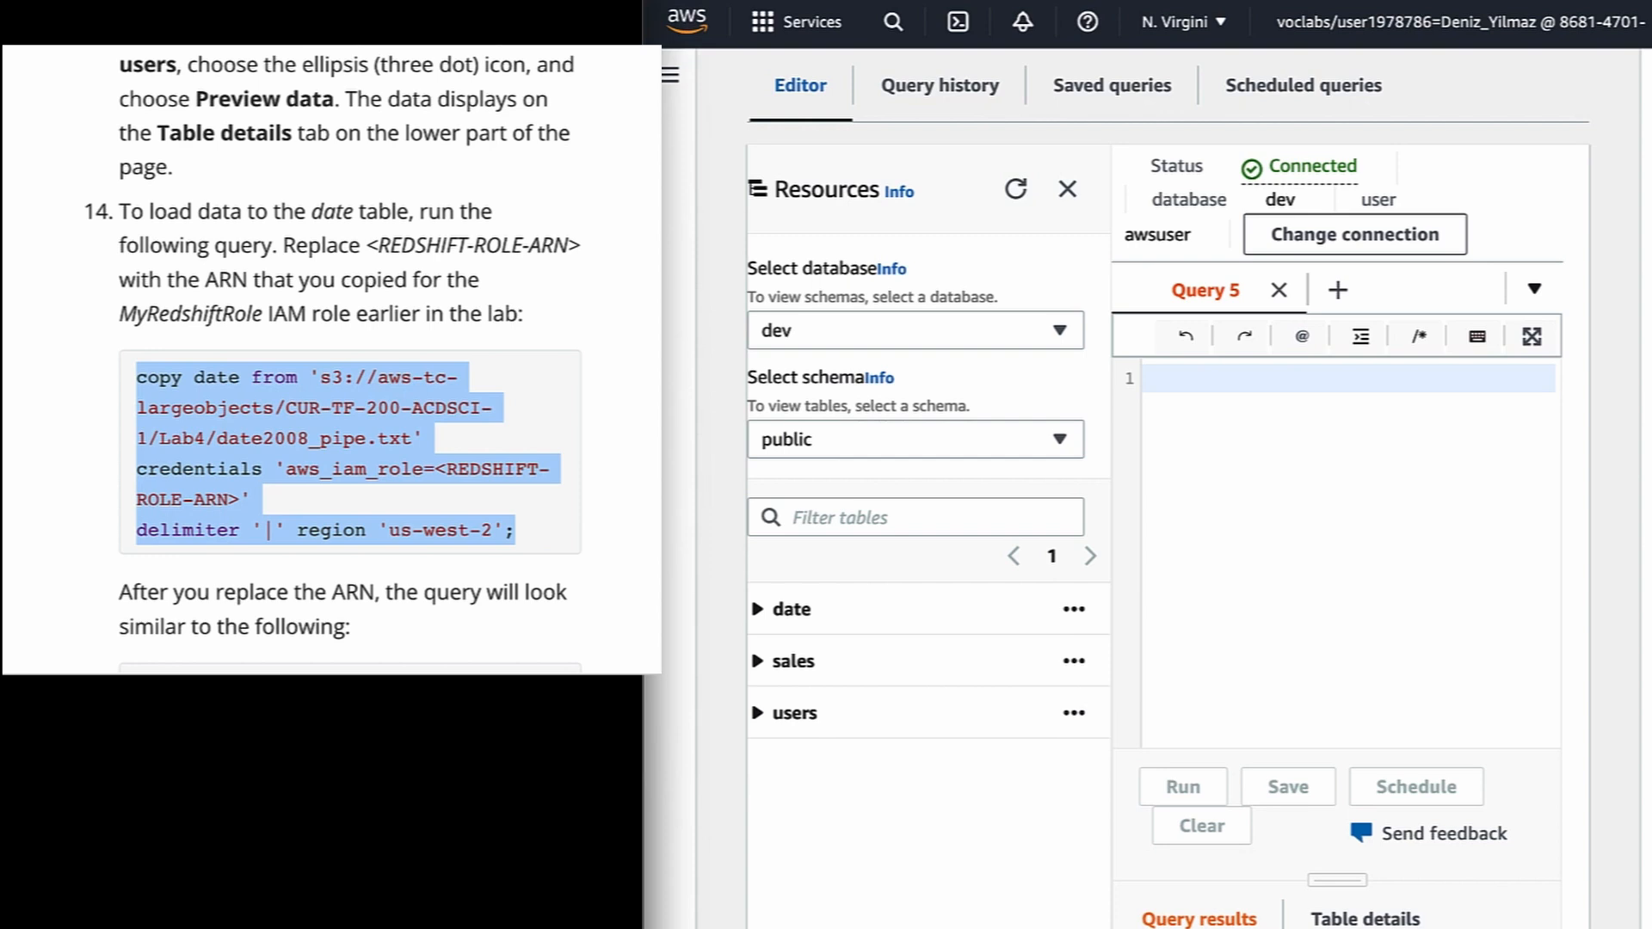
left_click(1219, 459)
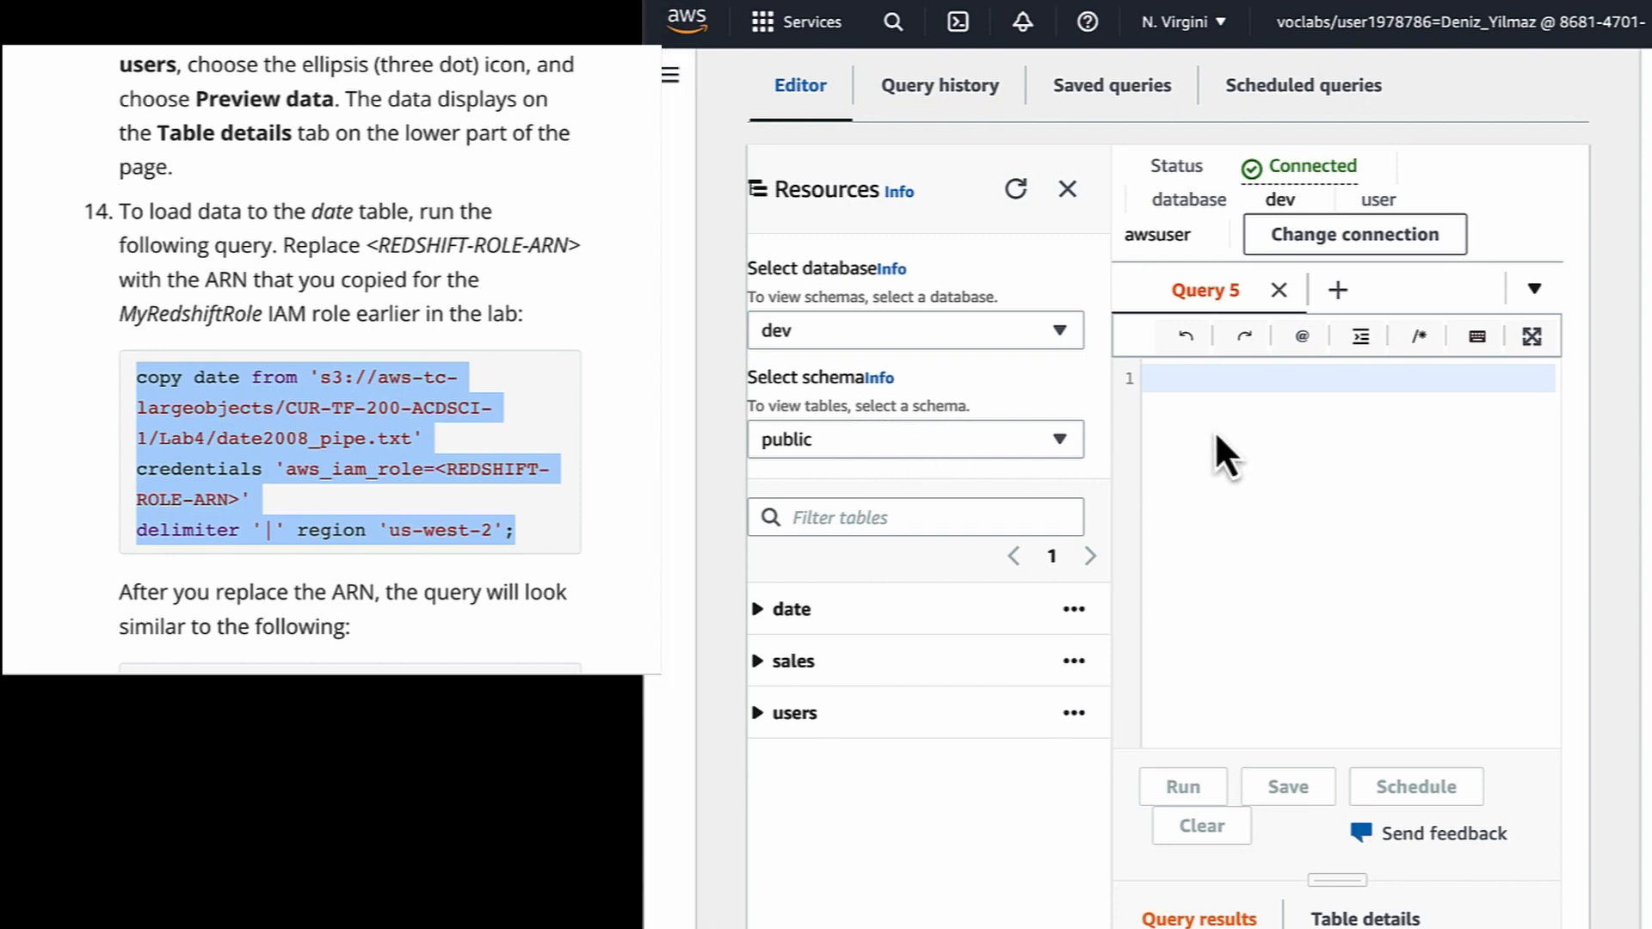
key("ctrl+v")
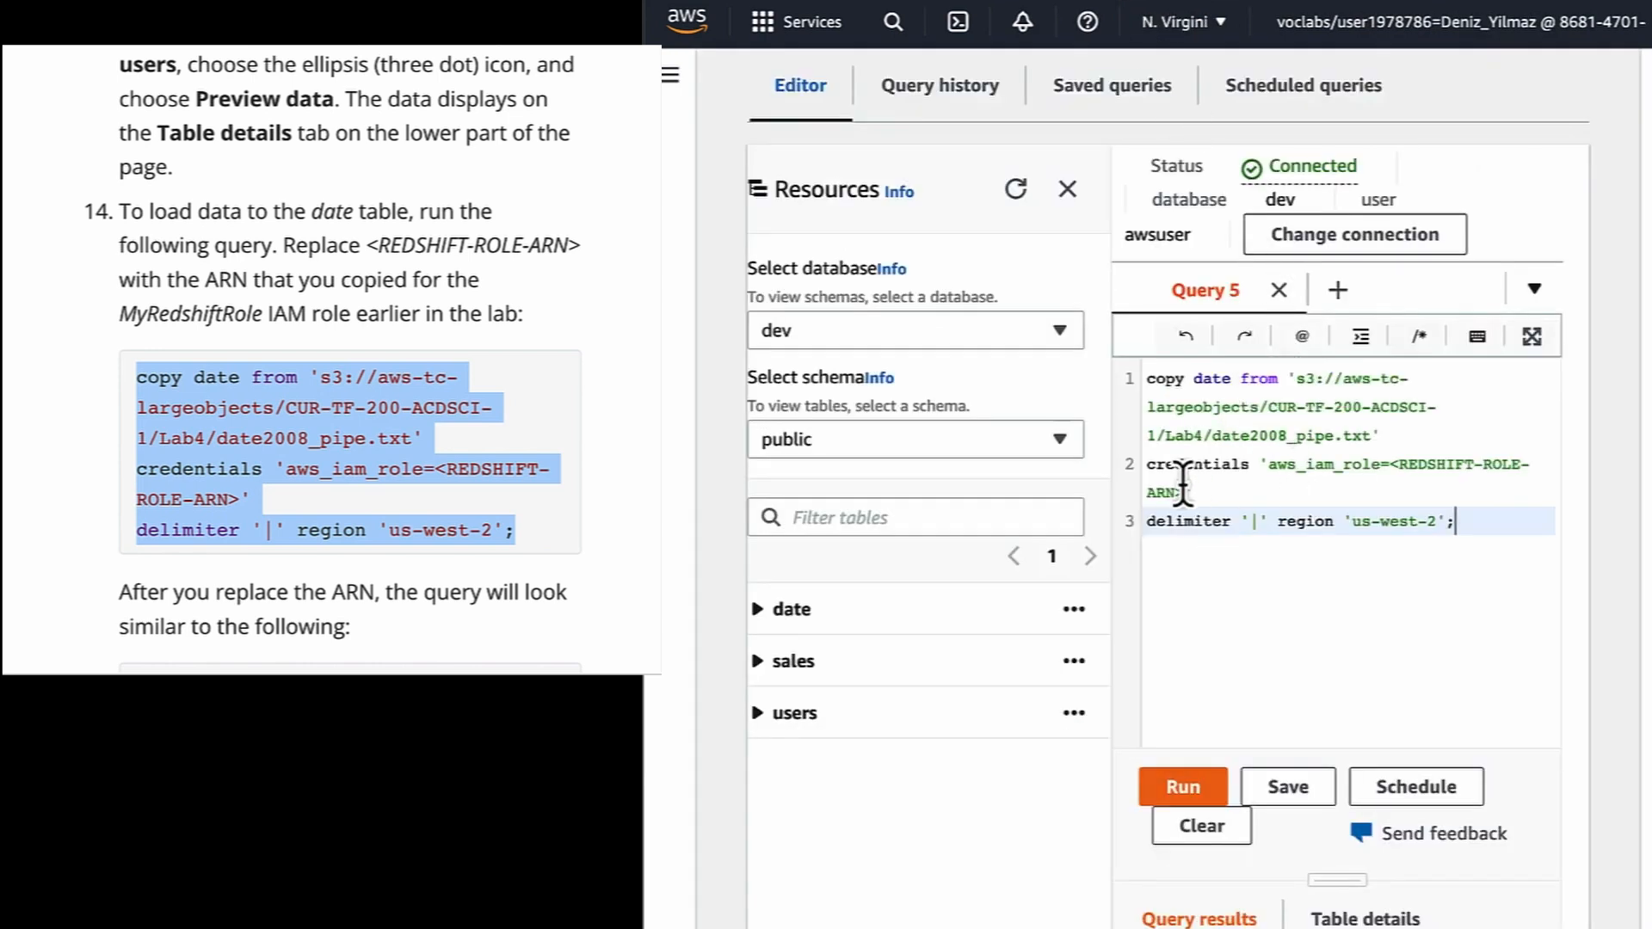
Replace the <REDSHIFT-ROLE-ARN> placeholder in the date COPY statement with the MyRedshiftRole ARN, run it and check its status against the lab instructions
left_click_drag(1186, 491, 1402, 472)
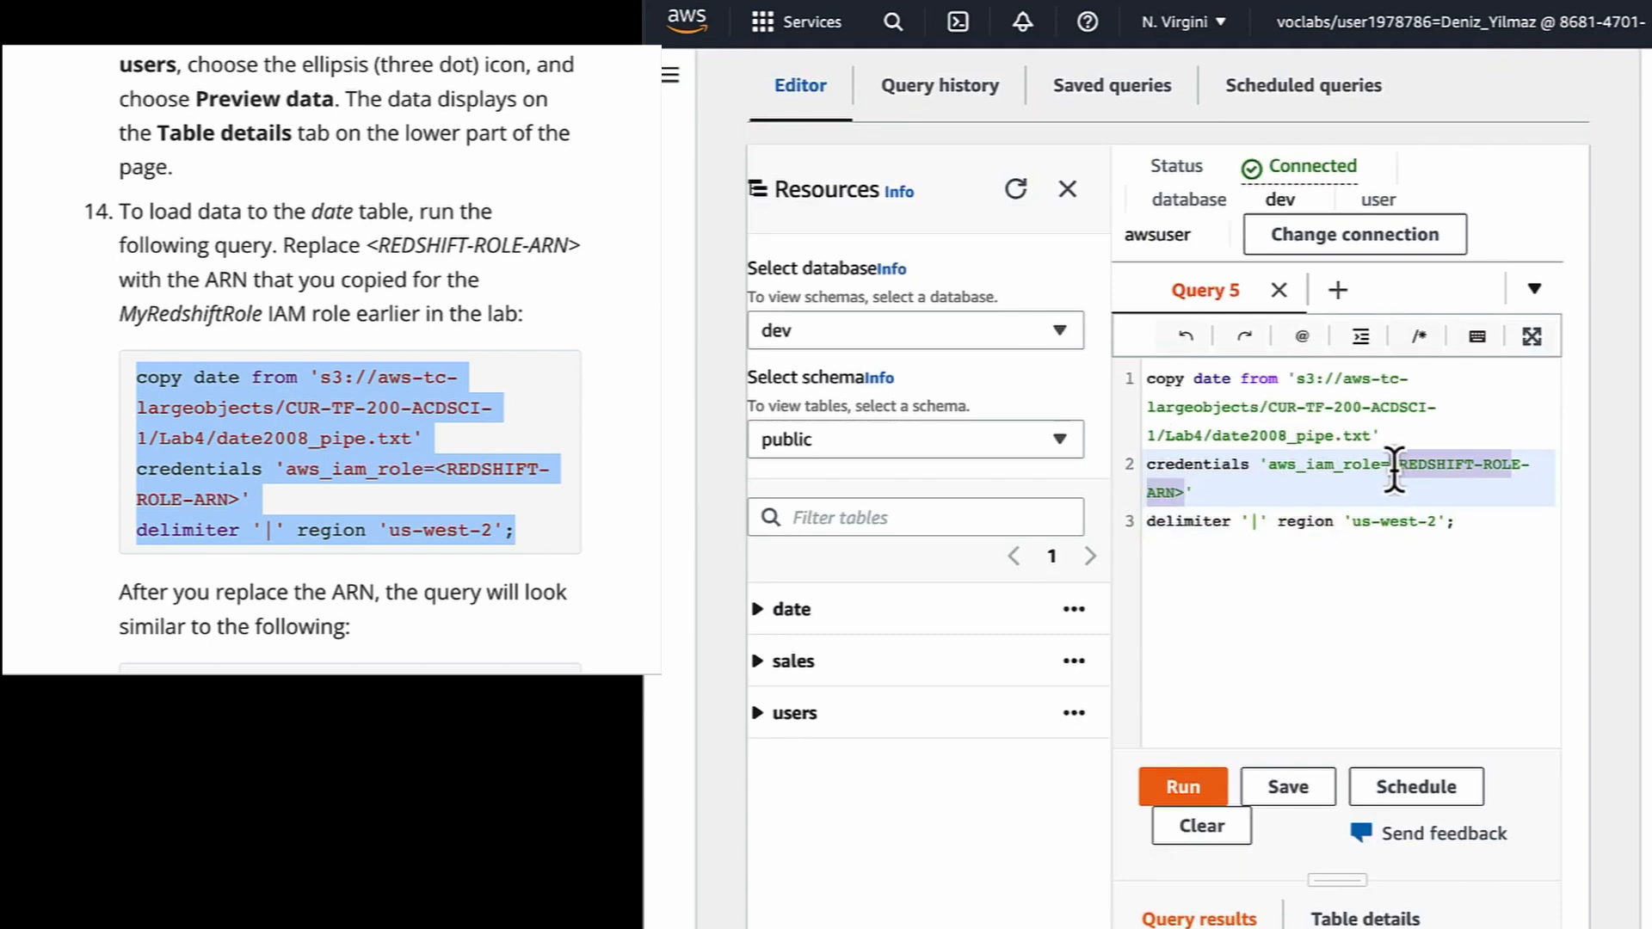
key("ctrl+v")
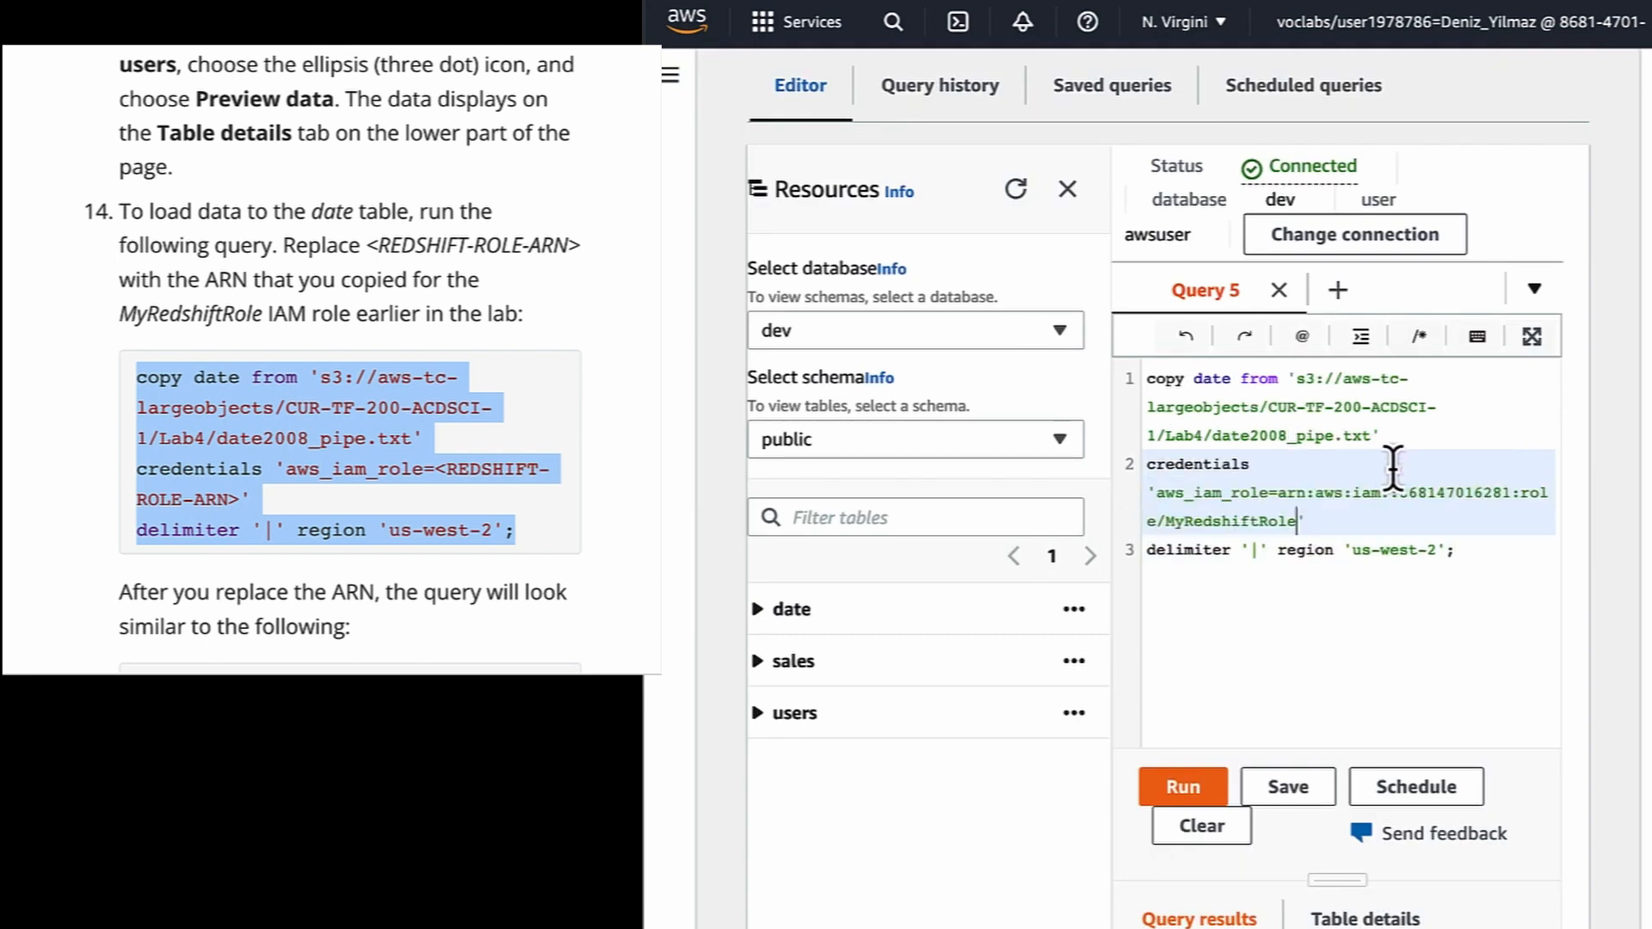
left_click(1186, 794)
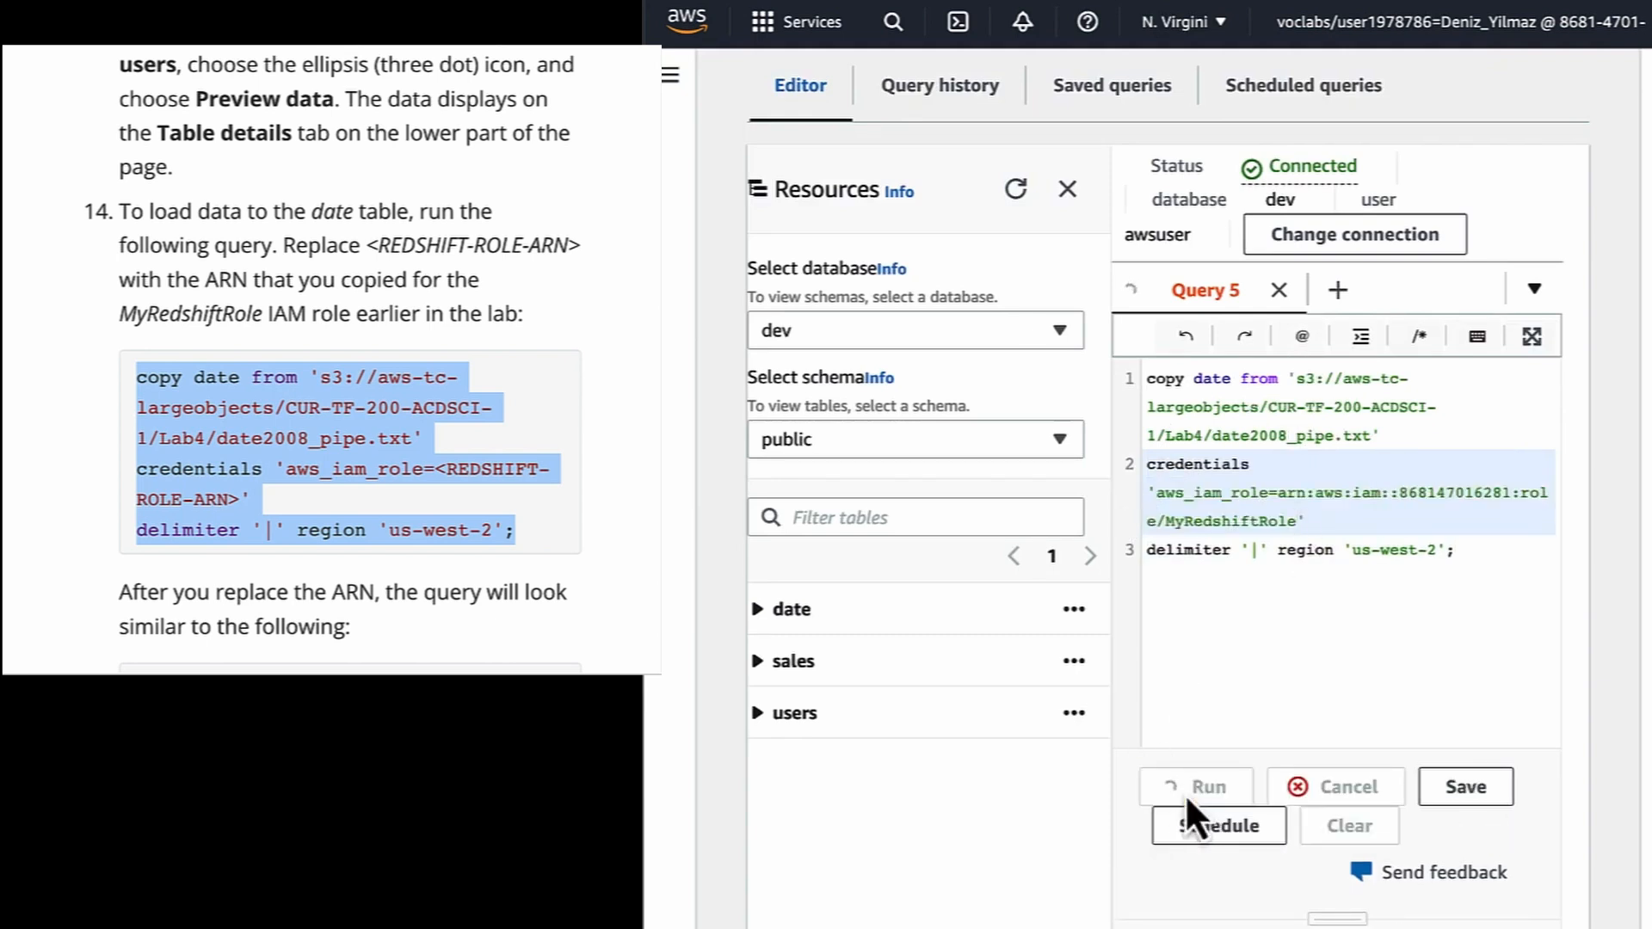
scroll(1190, 816, "down", 3)
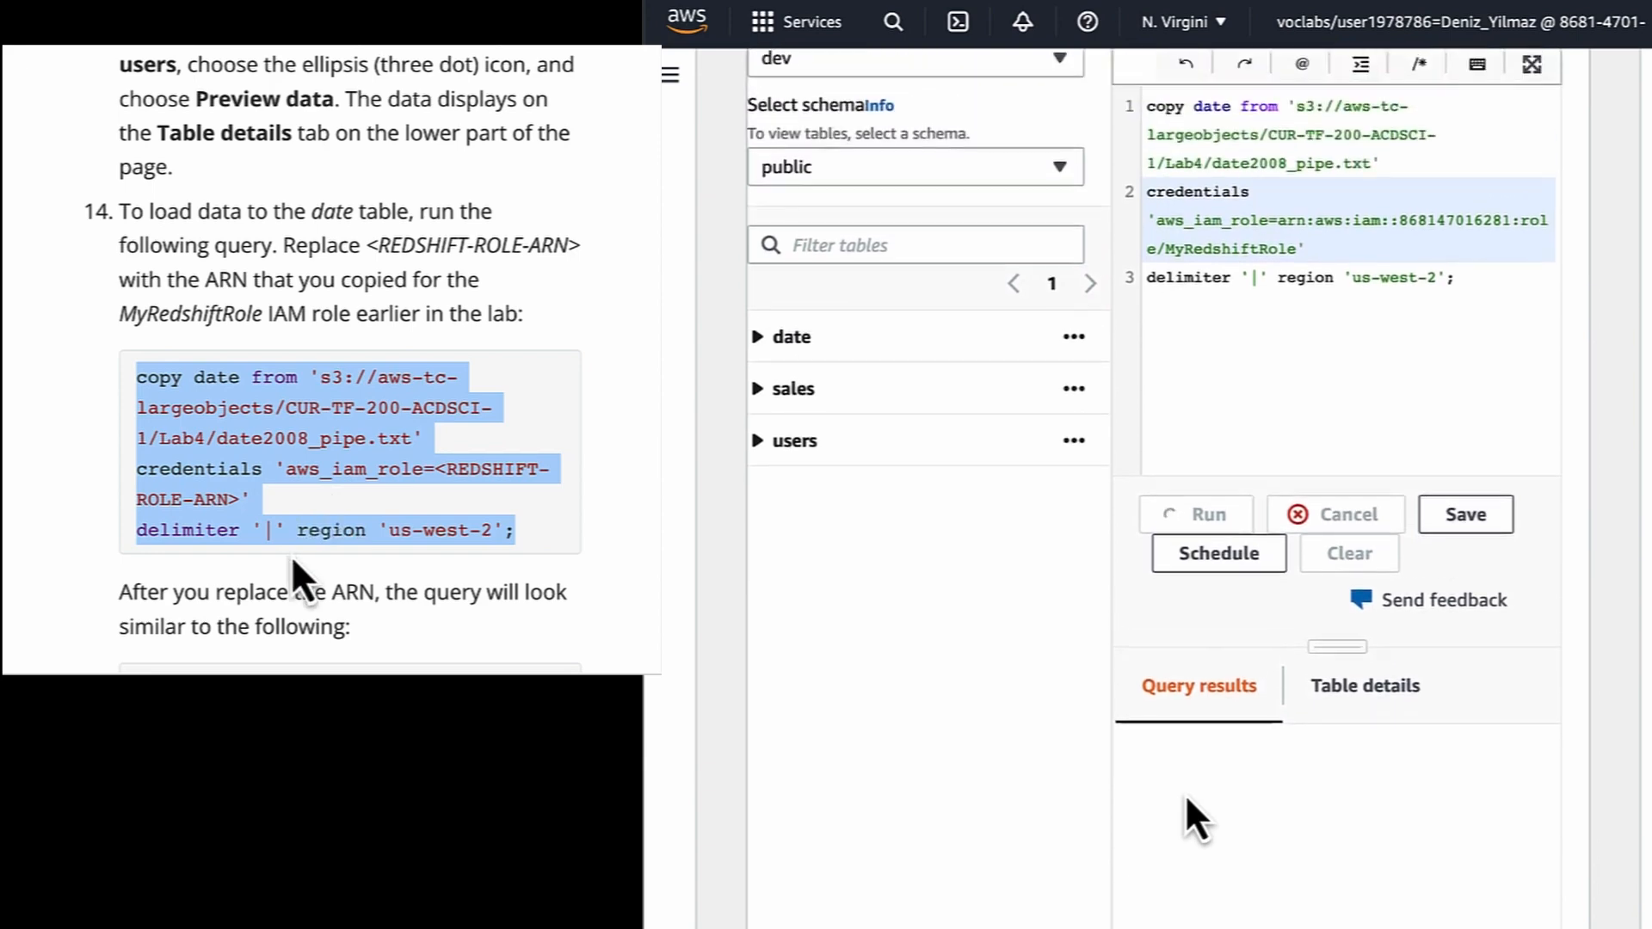
scroll(291, 555, "down", 3)
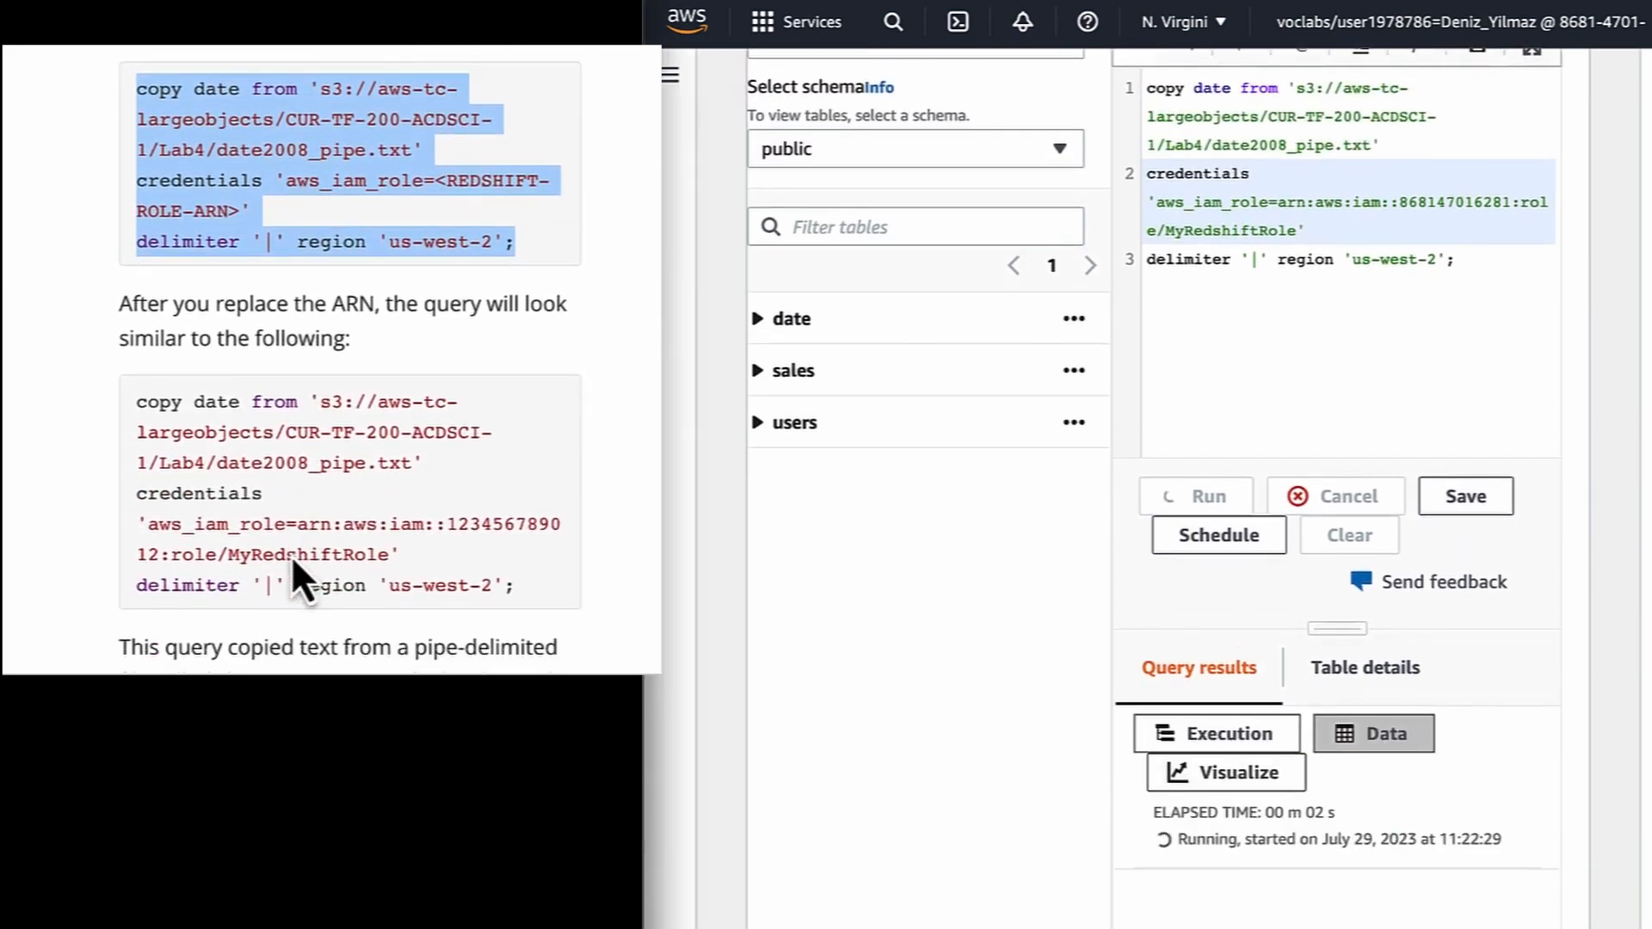
scroll(292, 561, "down", 2)
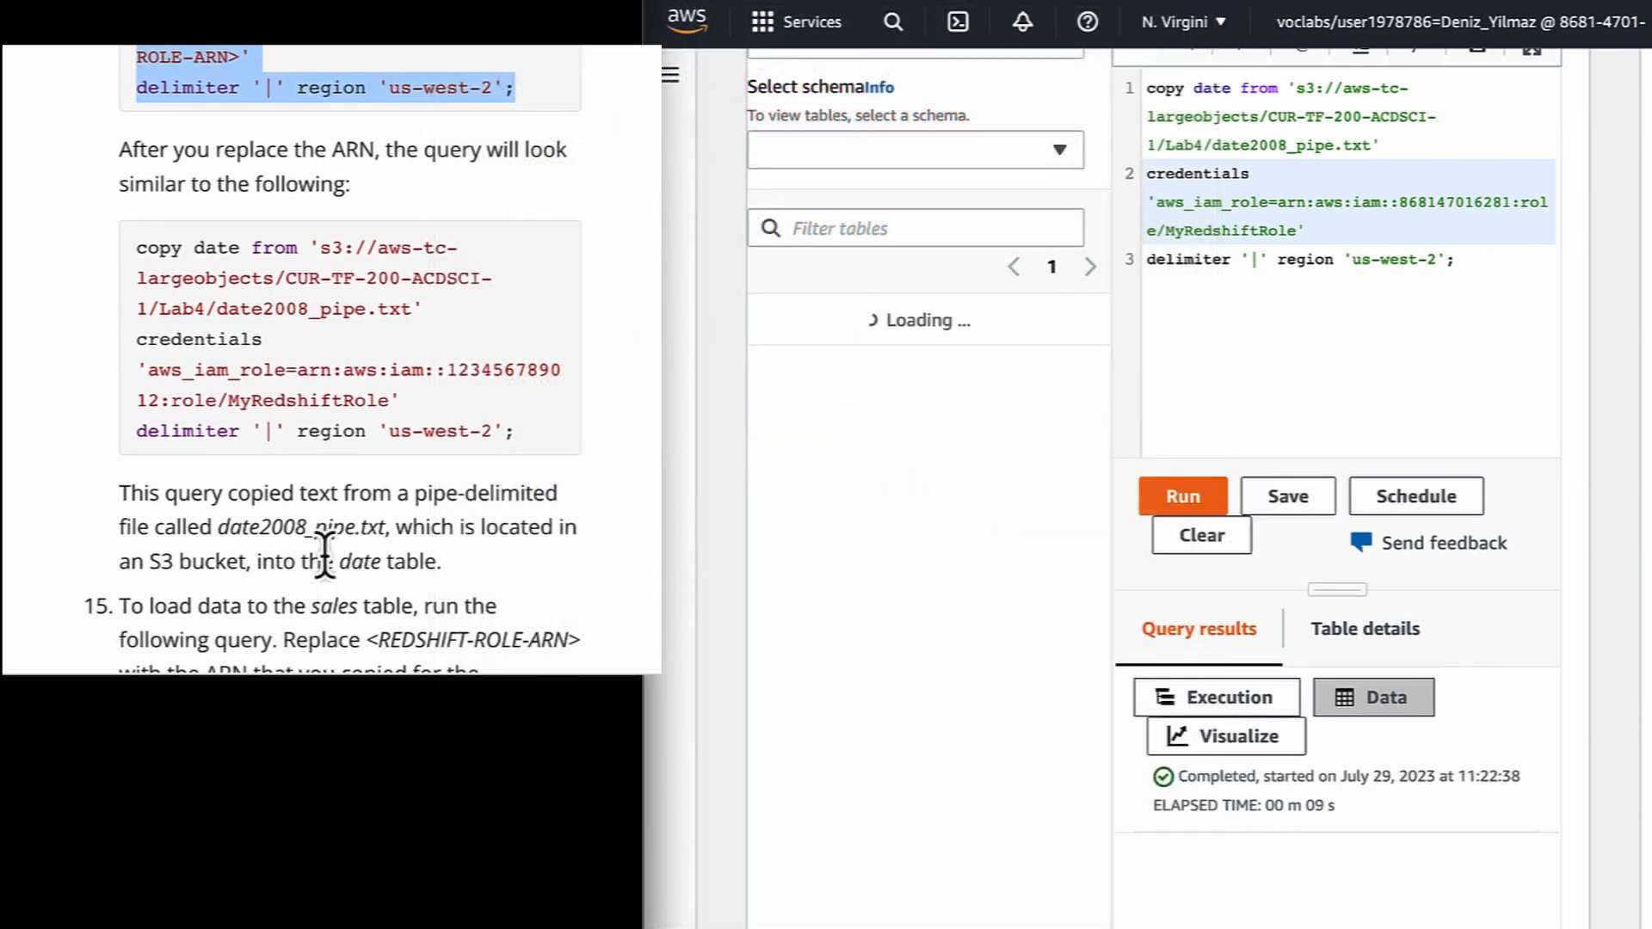
scroll(325, 558, "down", 1)
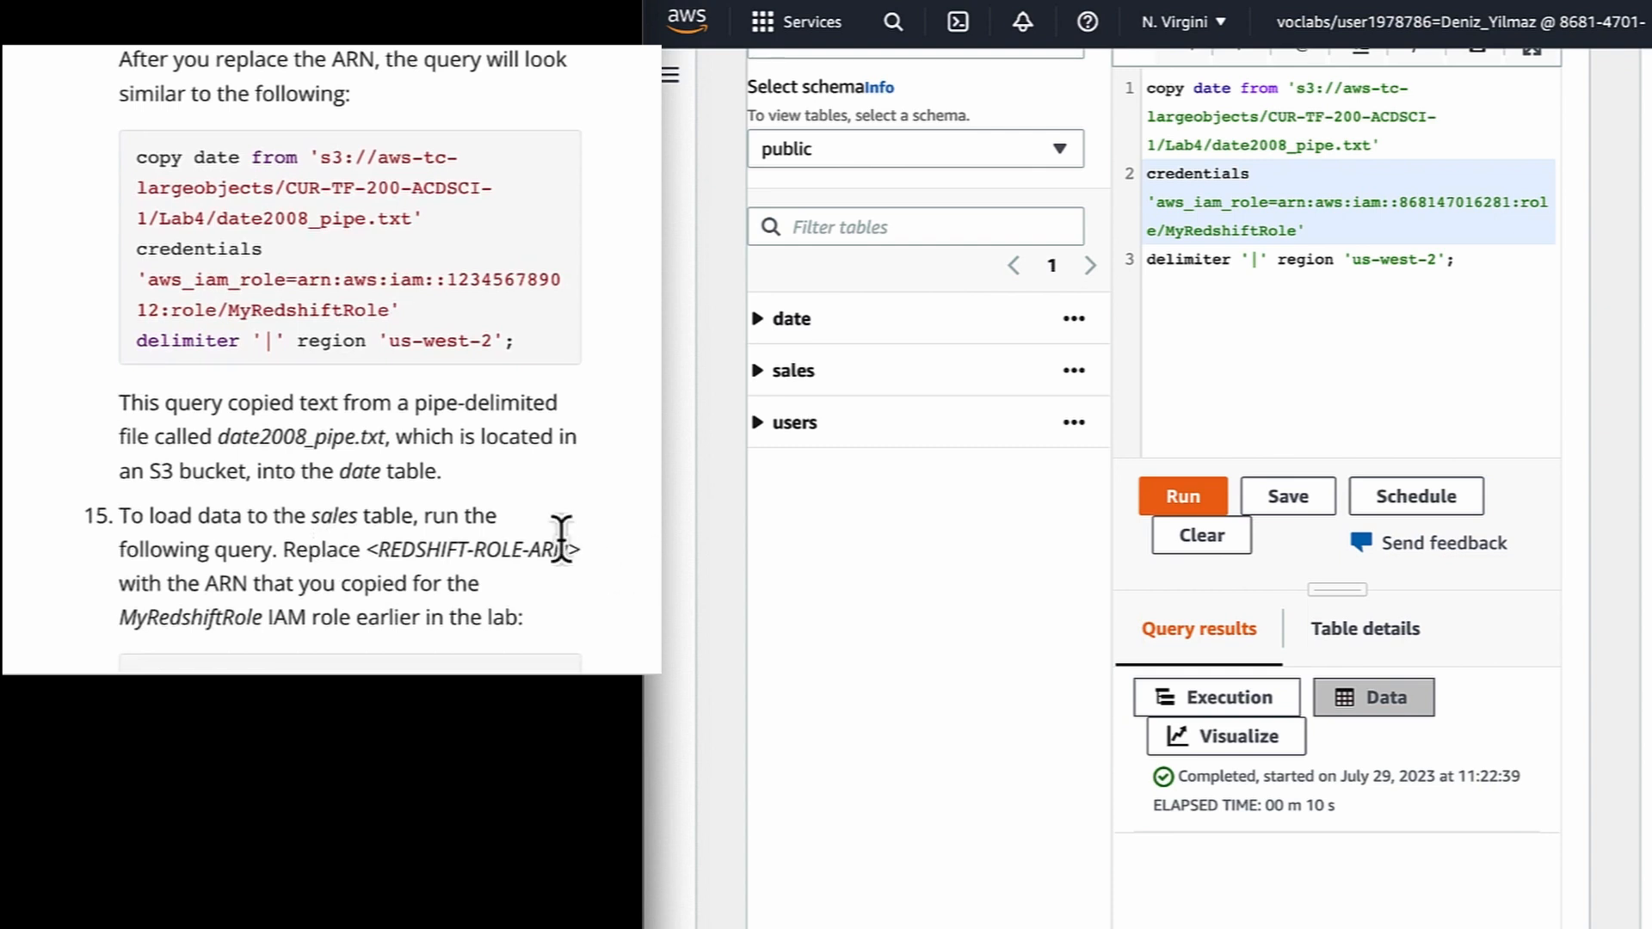
scroll(508, 541, "down", 1)
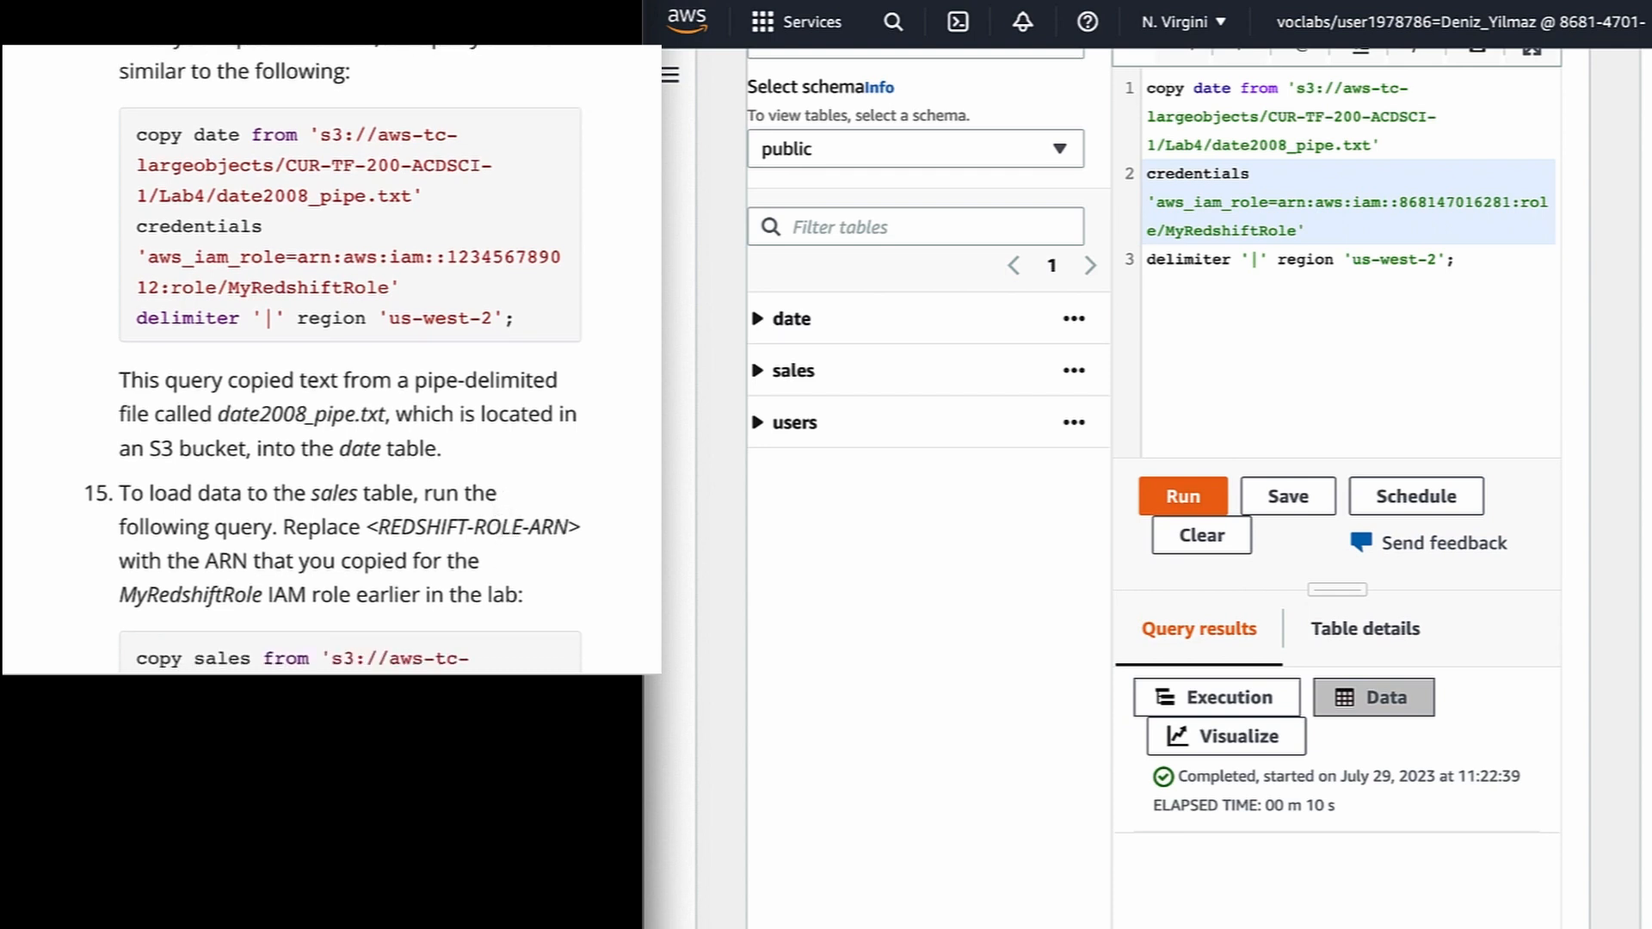
Preview the data of the date table and look through the displayed rows
left_click(1074, 319)
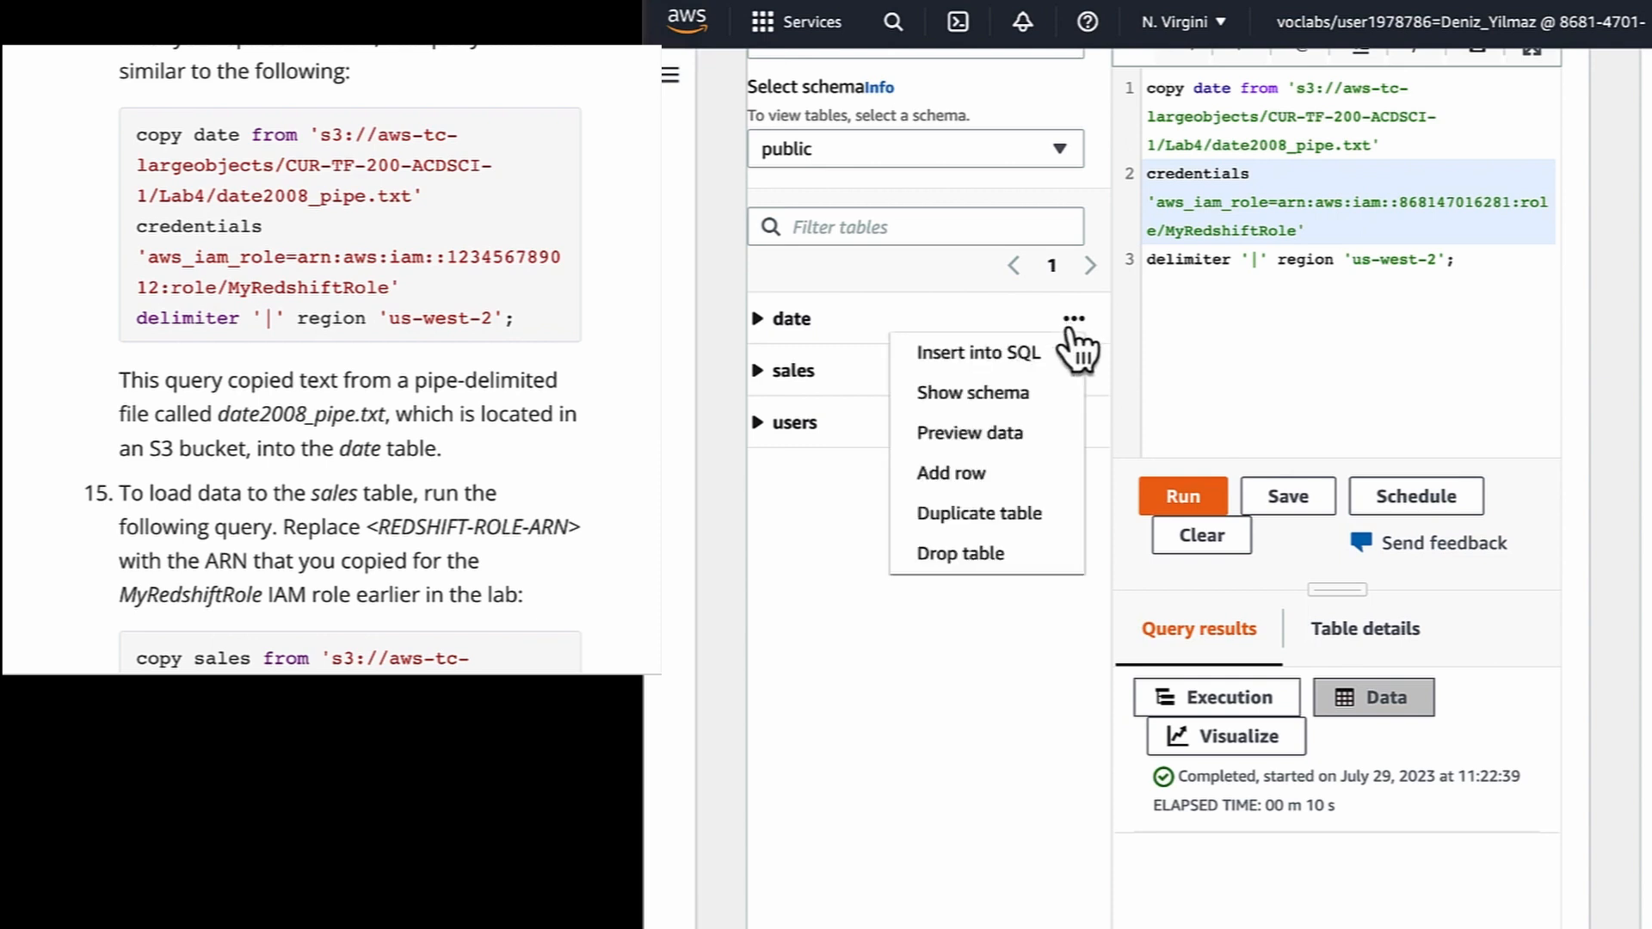
left_click(996, 437)
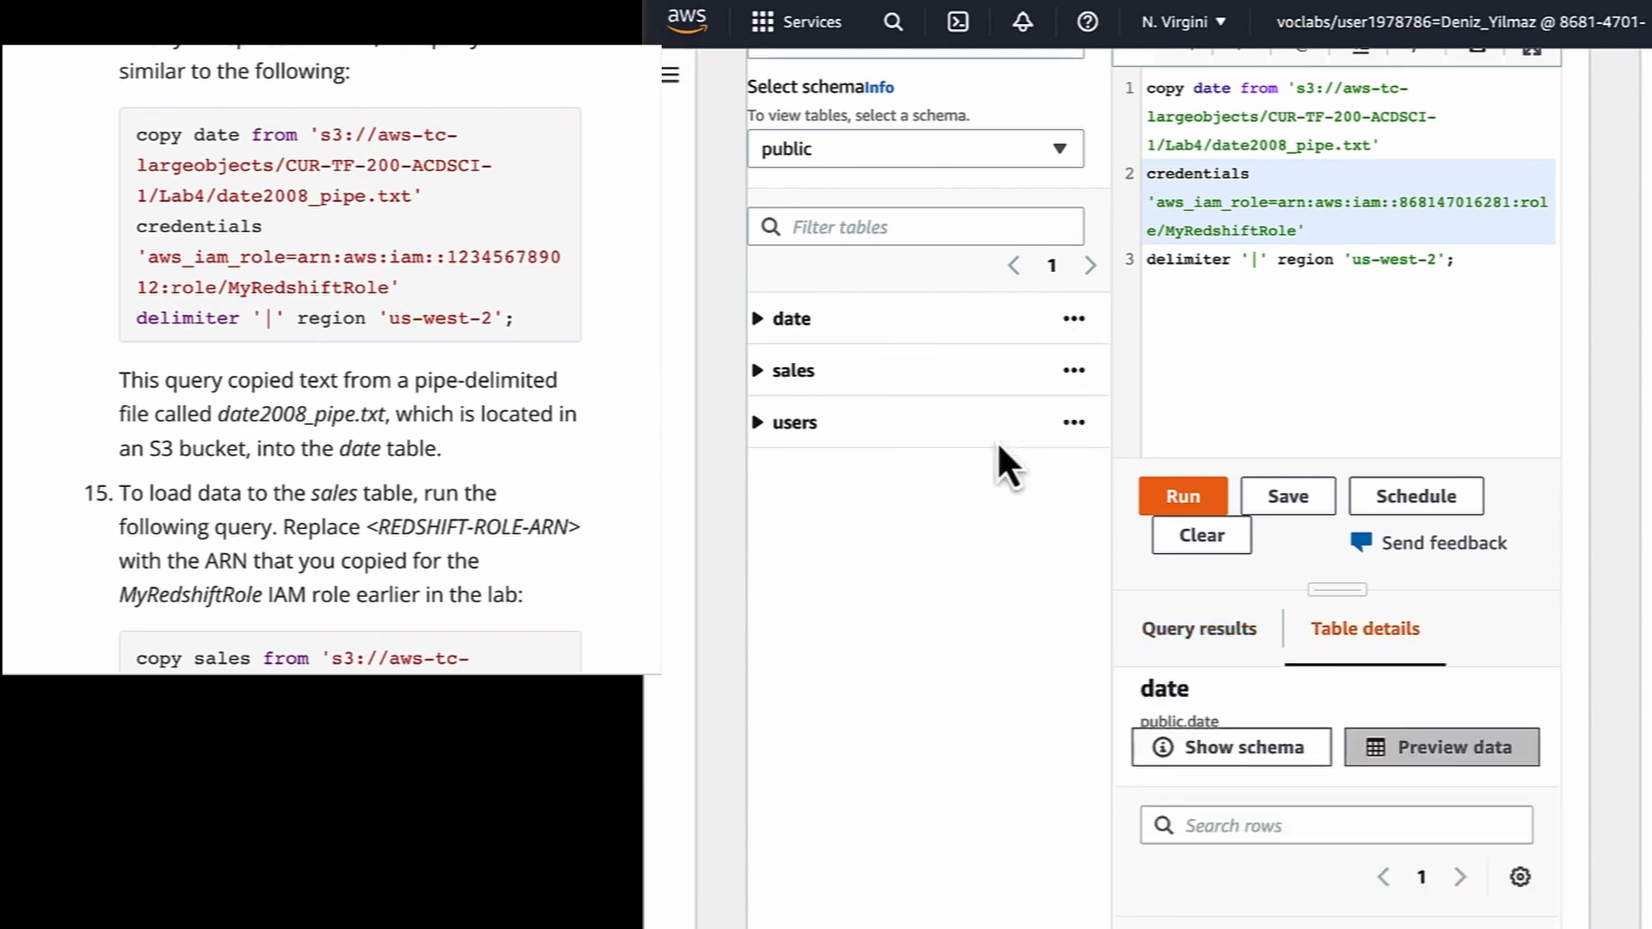
scroll(1243, 775, "down", 5)
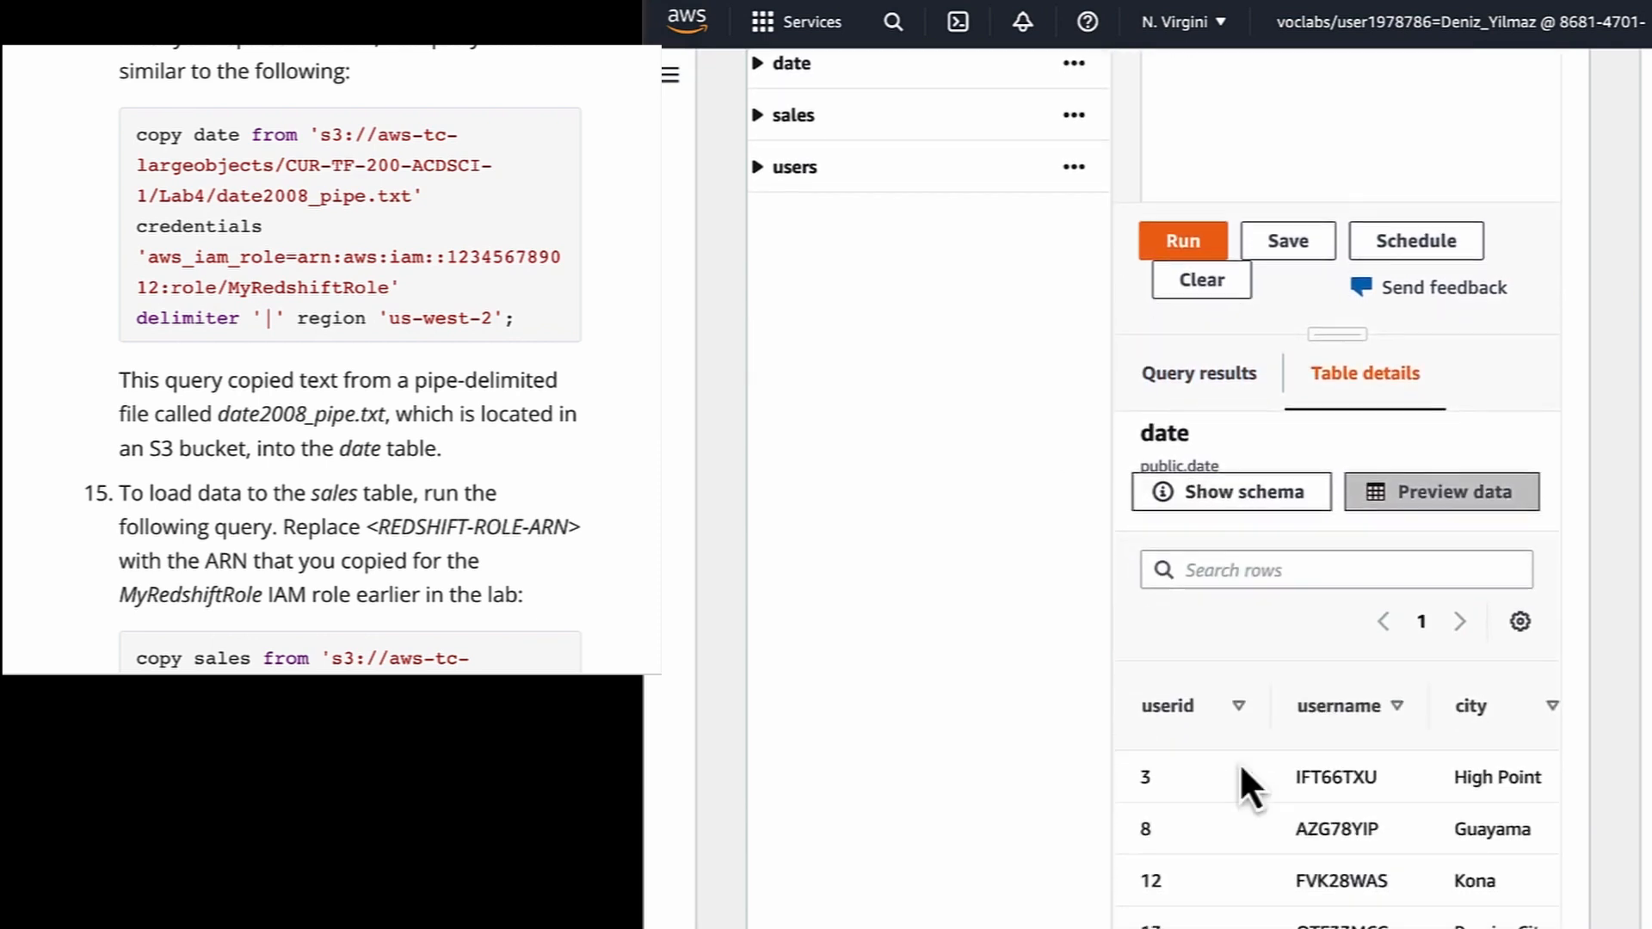
scroll(1239, 763, "down", 2)
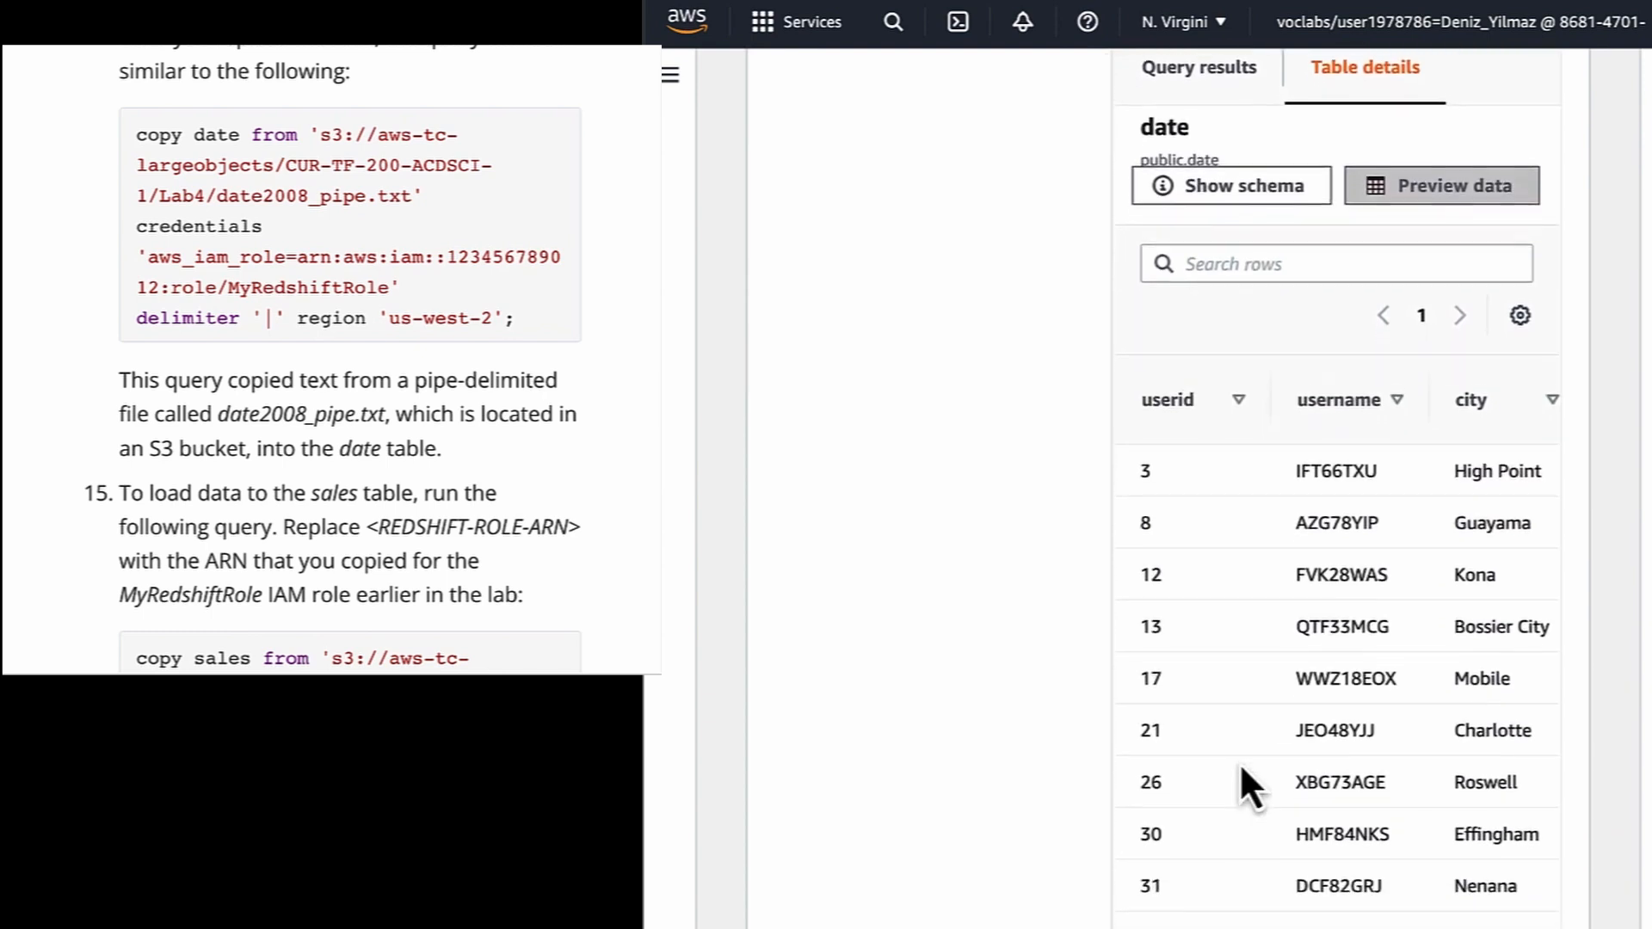
scroll(1239, 762, "up", 9)
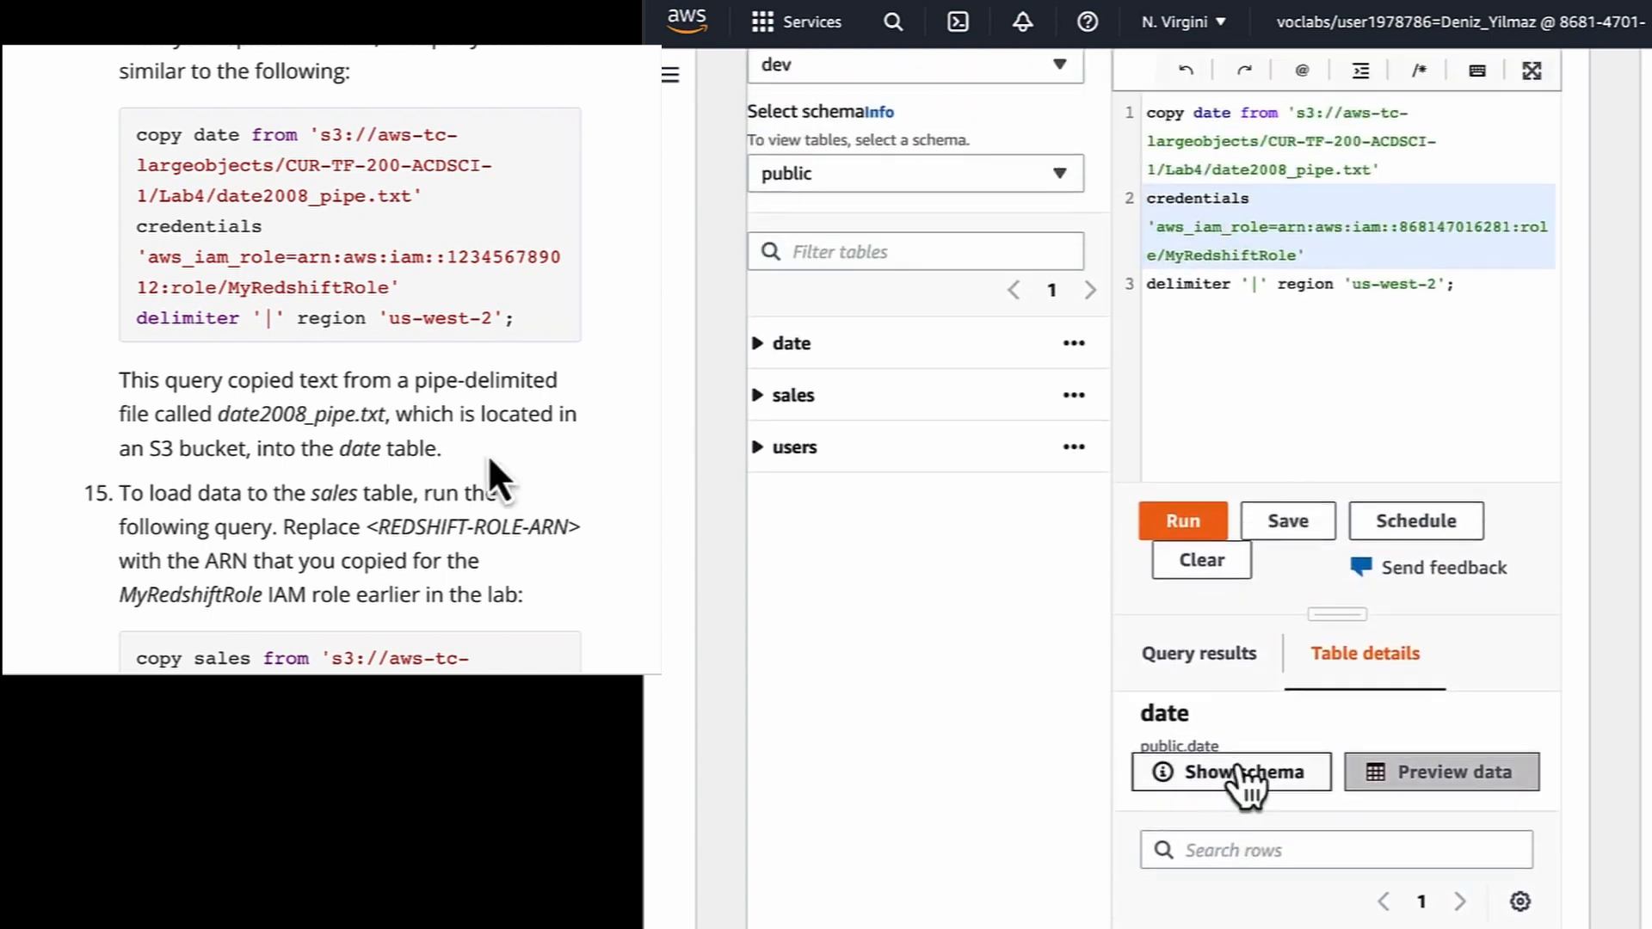
Open a new query tab and paste in the lab's COPY statement for loading sales_tab.txt into the sales table
scroll(1239, 771, "up", 1)
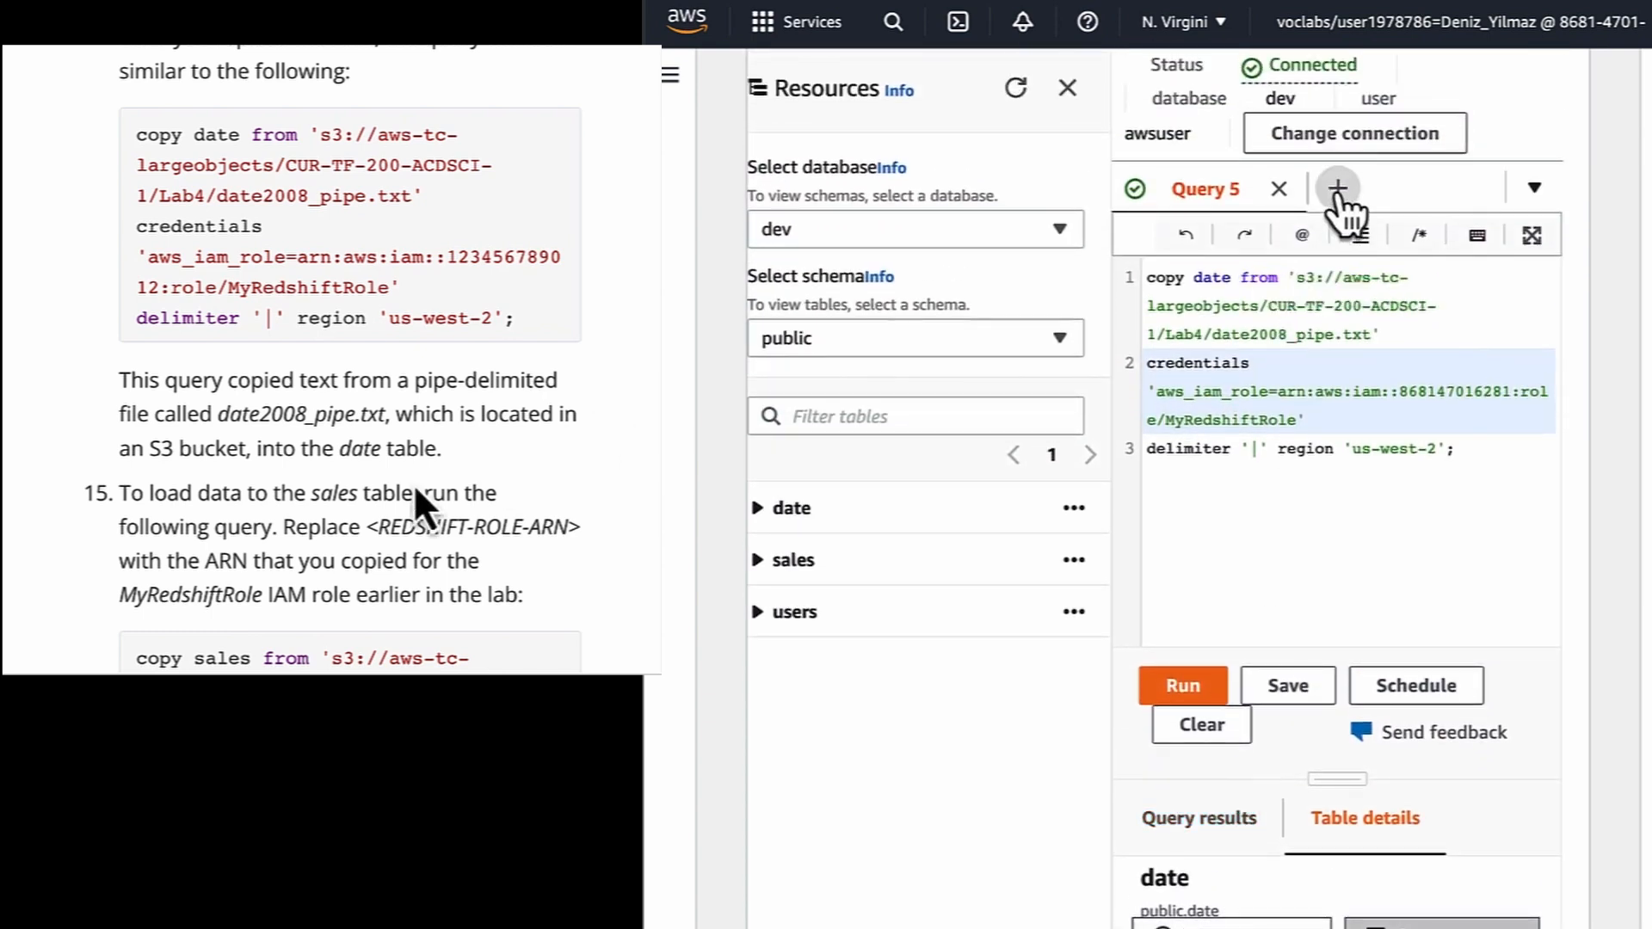
left_click(1338, 188)
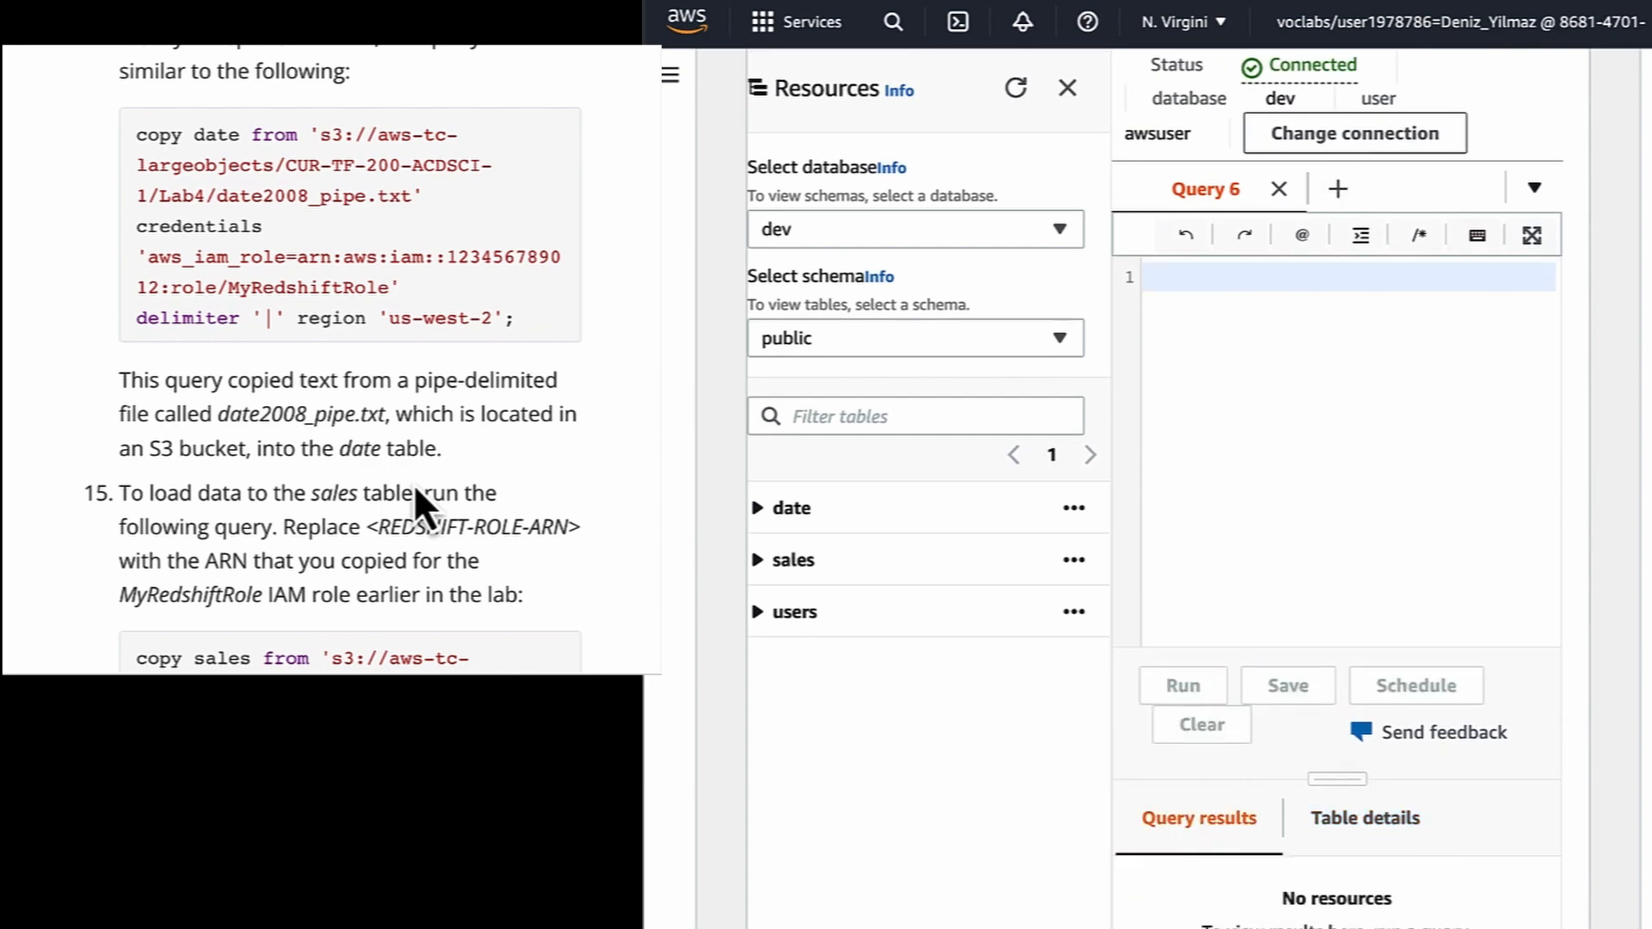
scroll(413, 495, "up", 1)
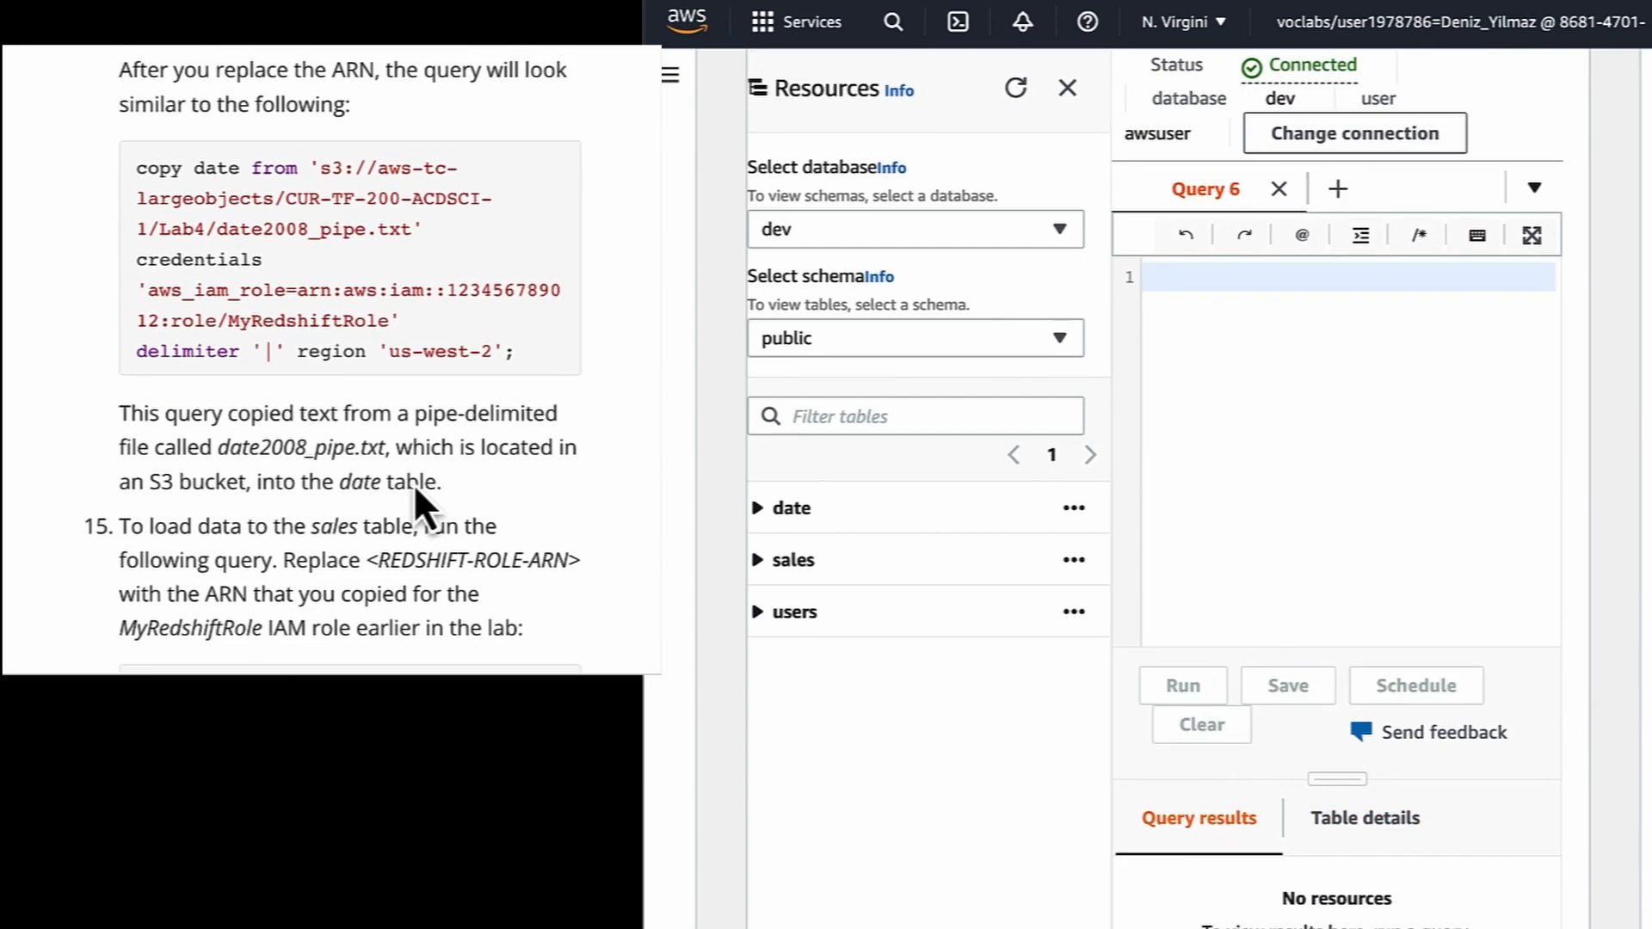
scroll(413, 483, "down", 3)
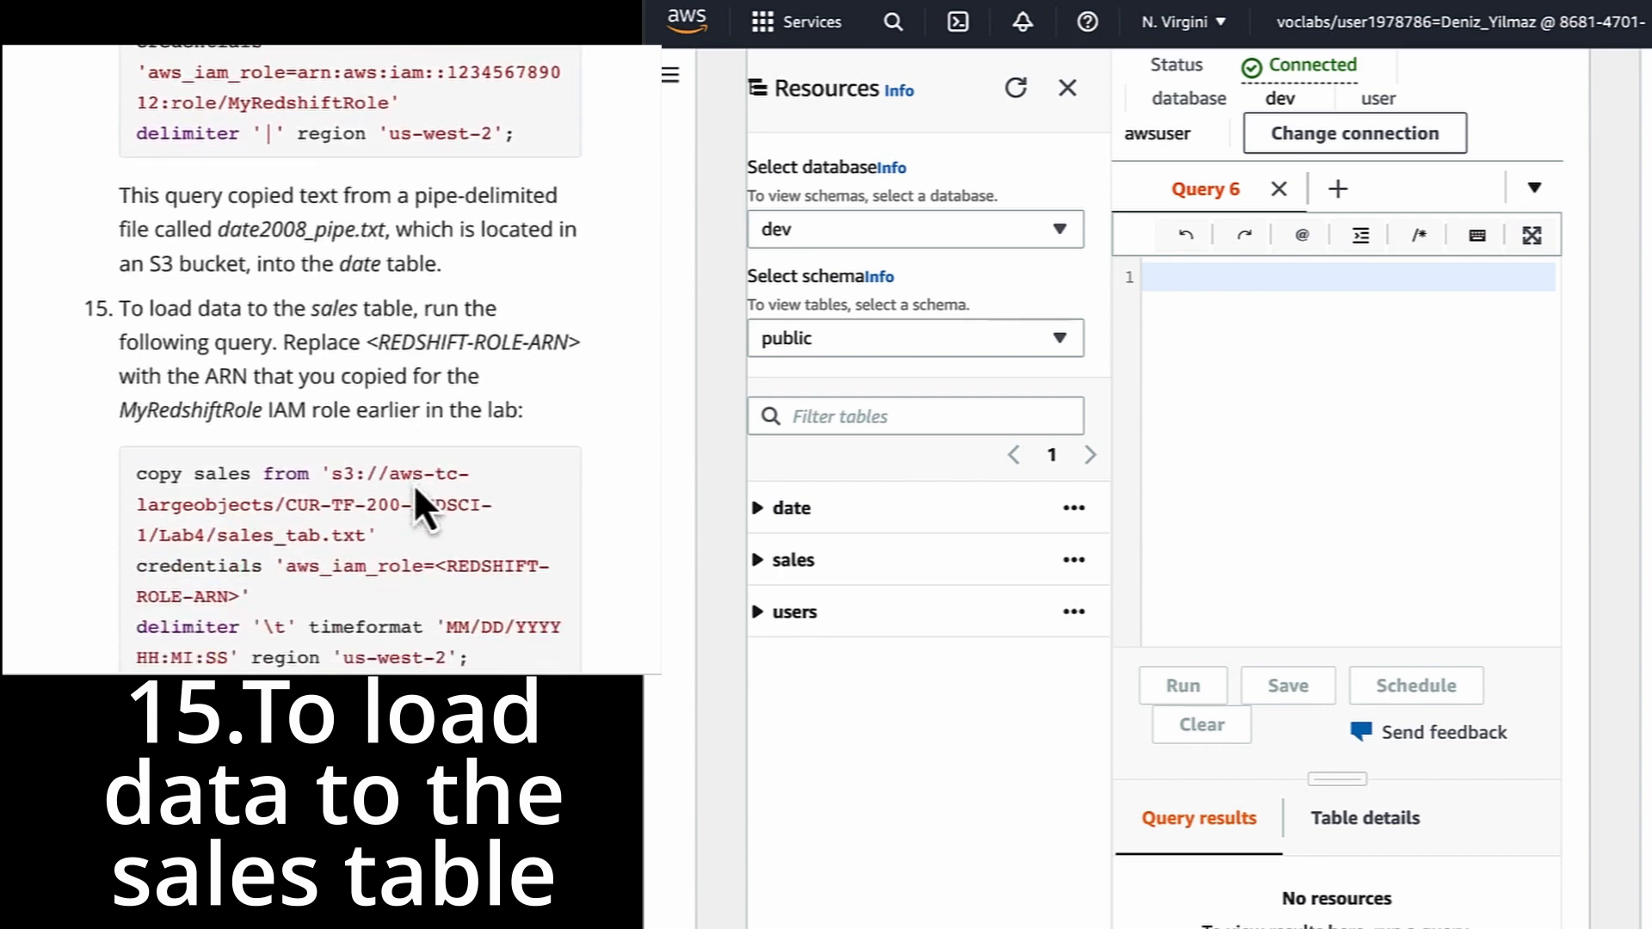
scroll(413, 483, "down", 2)
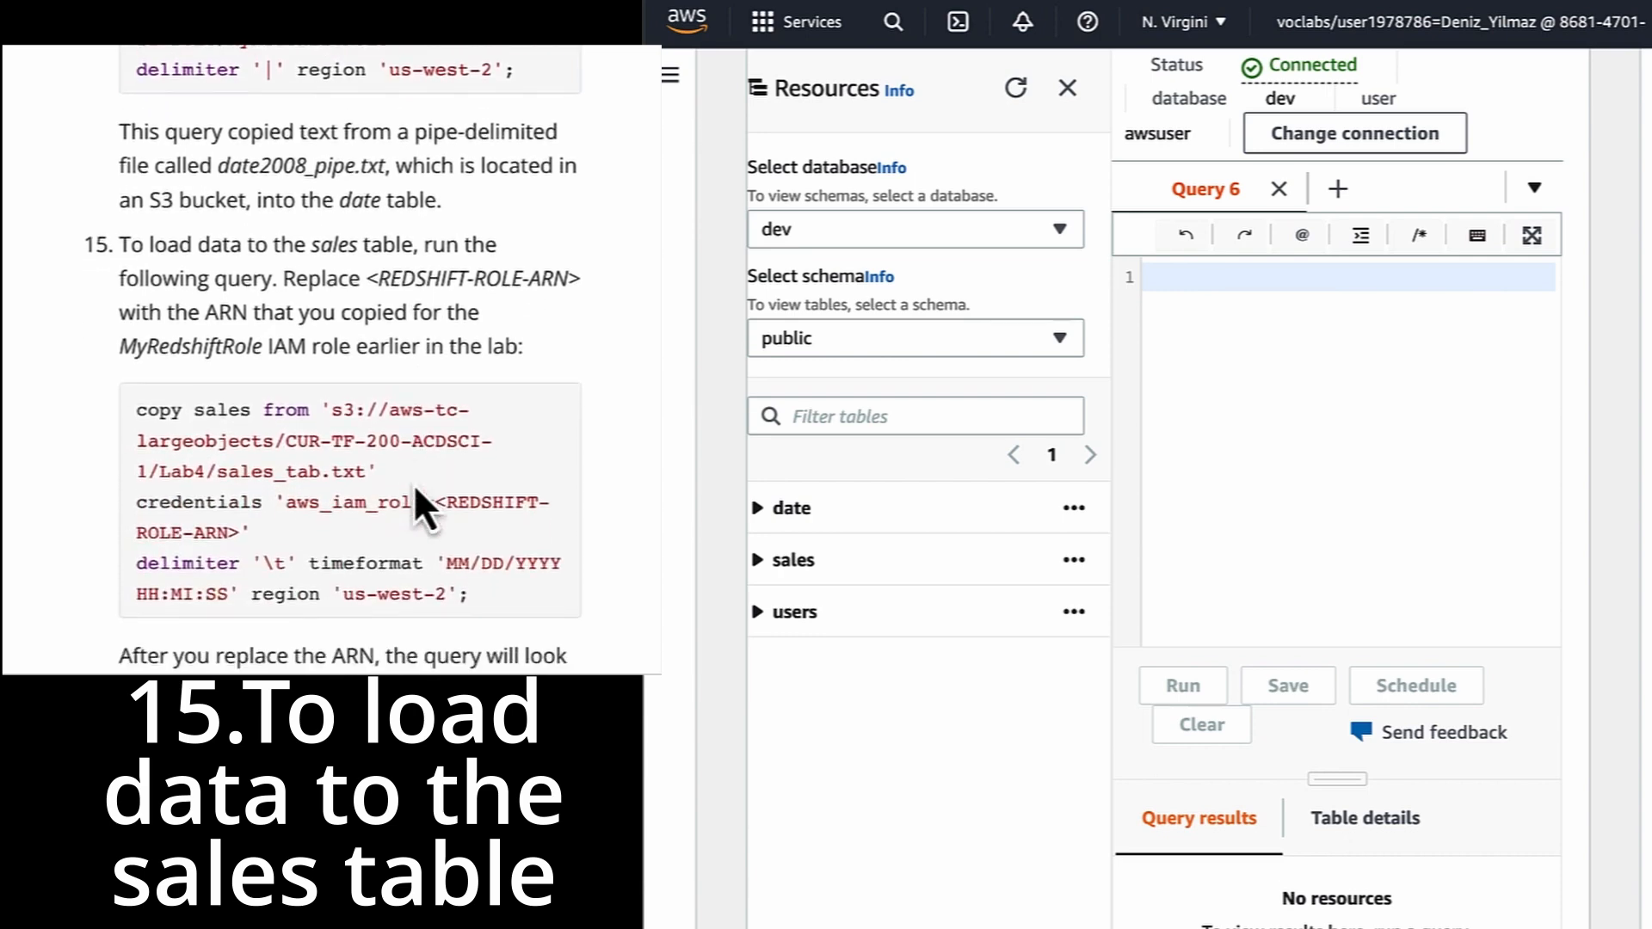
scroll(415, 487, "down", 1)
left_click_drag(472, 545, 125, 384)
key("ctrl+c")
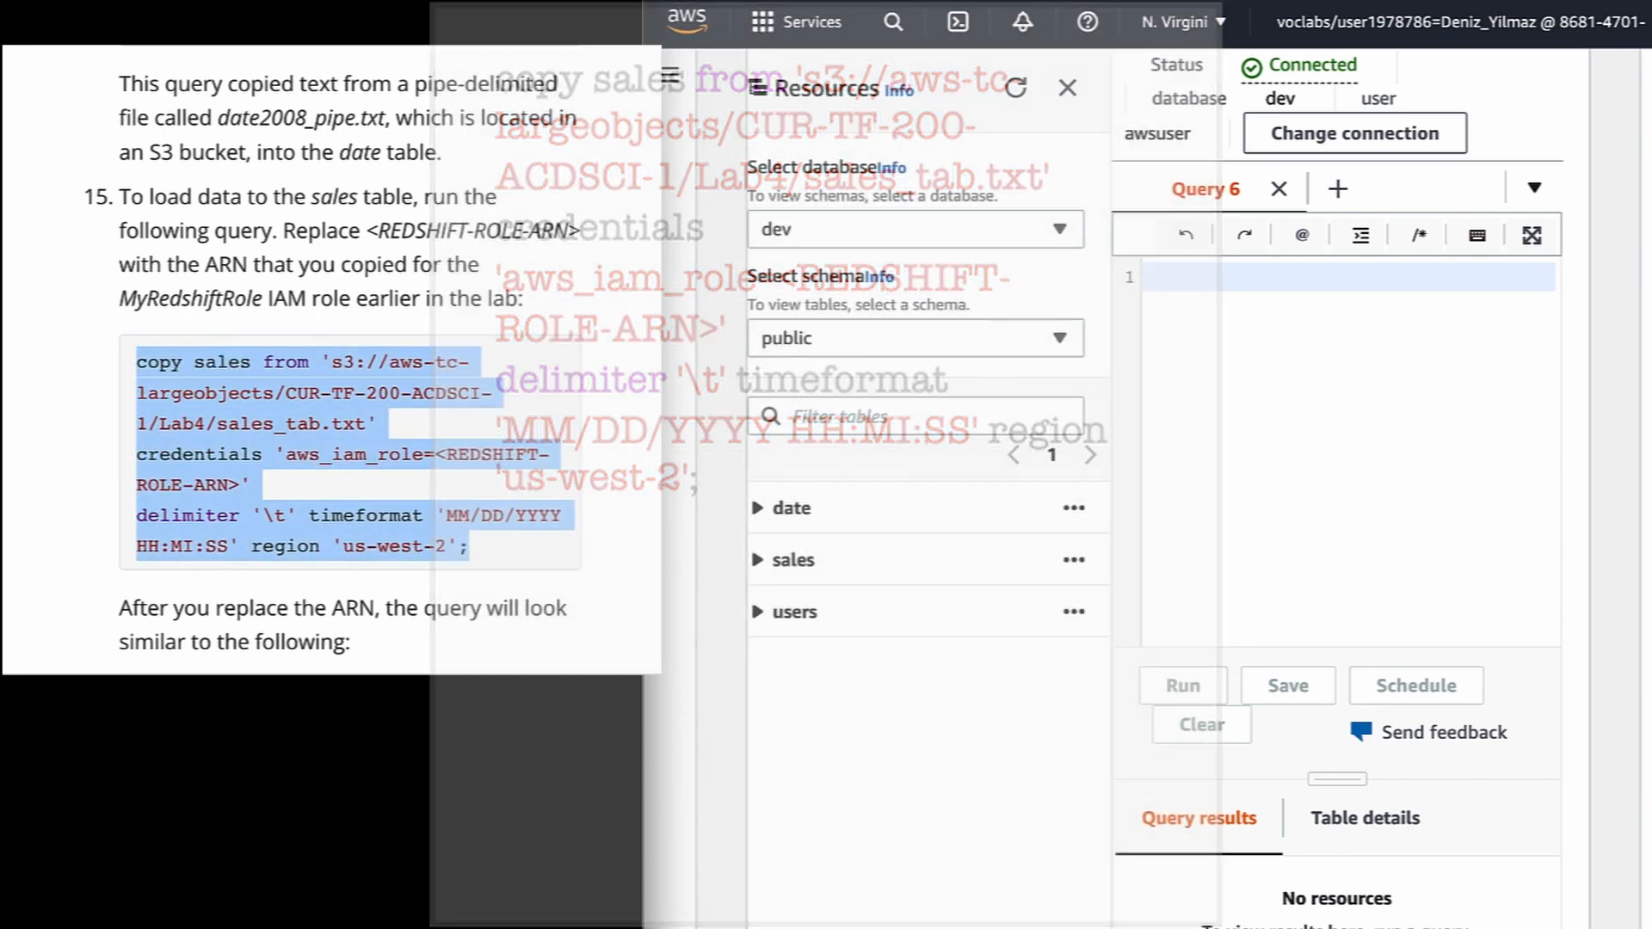
left_click(1215, 354)
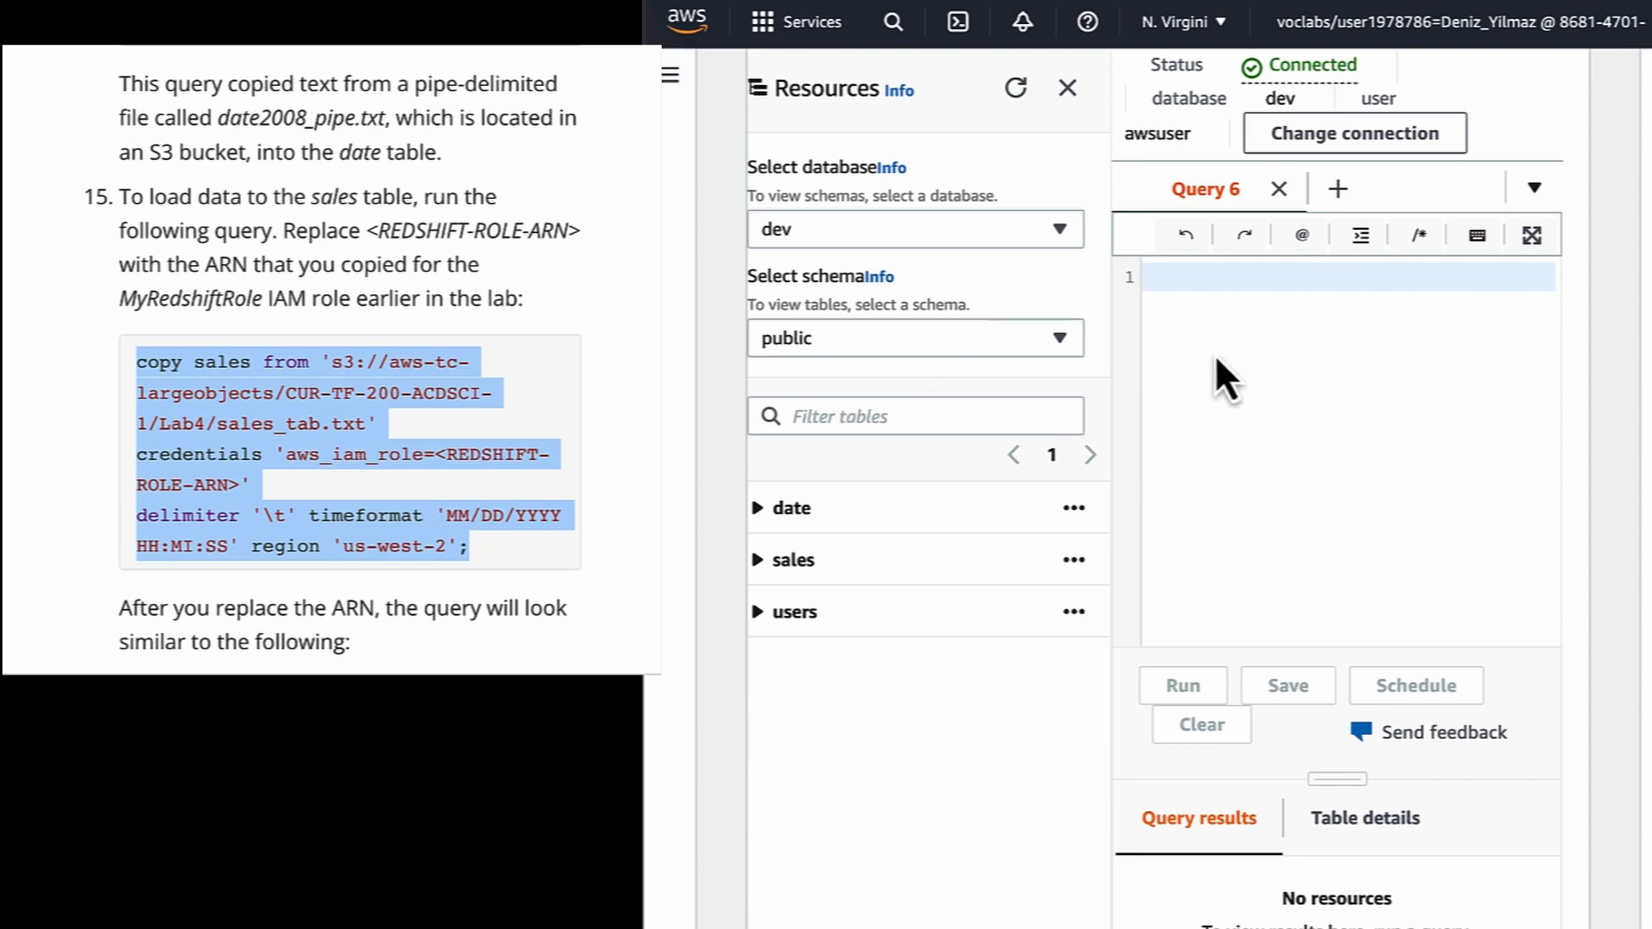
key("ctrl+v")
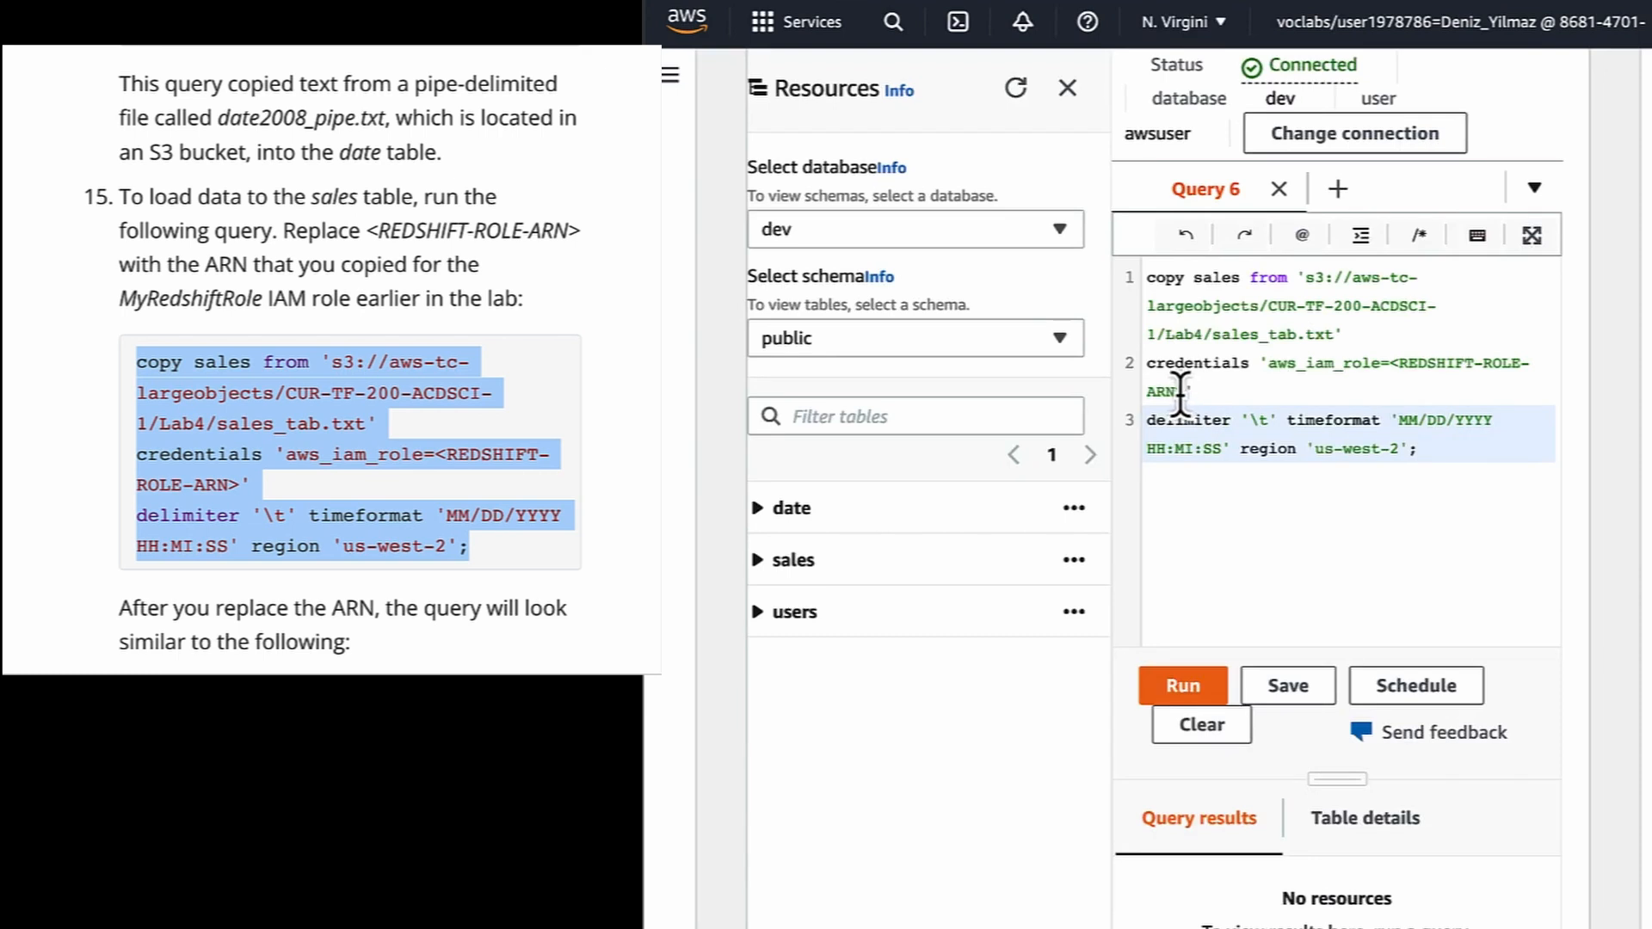
Replace the <REDSHIFT-ROLE-ARN> placeholder in the sales COPY statement with the MyRedshiftRole ARN, run it and compare it with the lab's example
left_click_drag(1186, 391, 1389, 363)
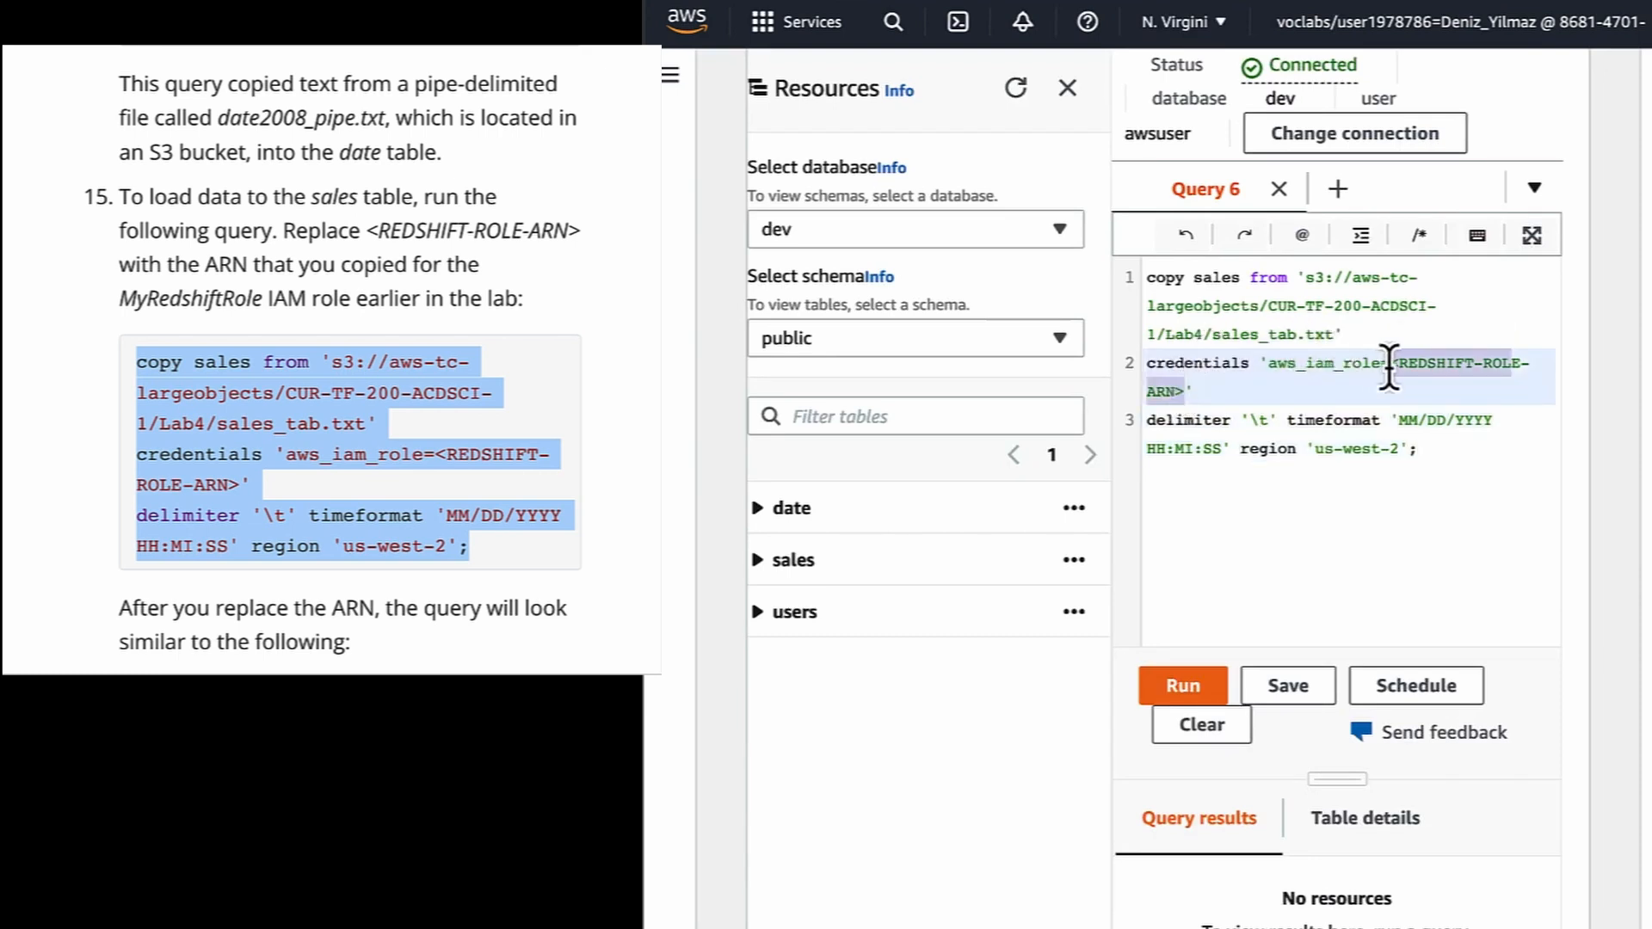
key("ctrl+v")
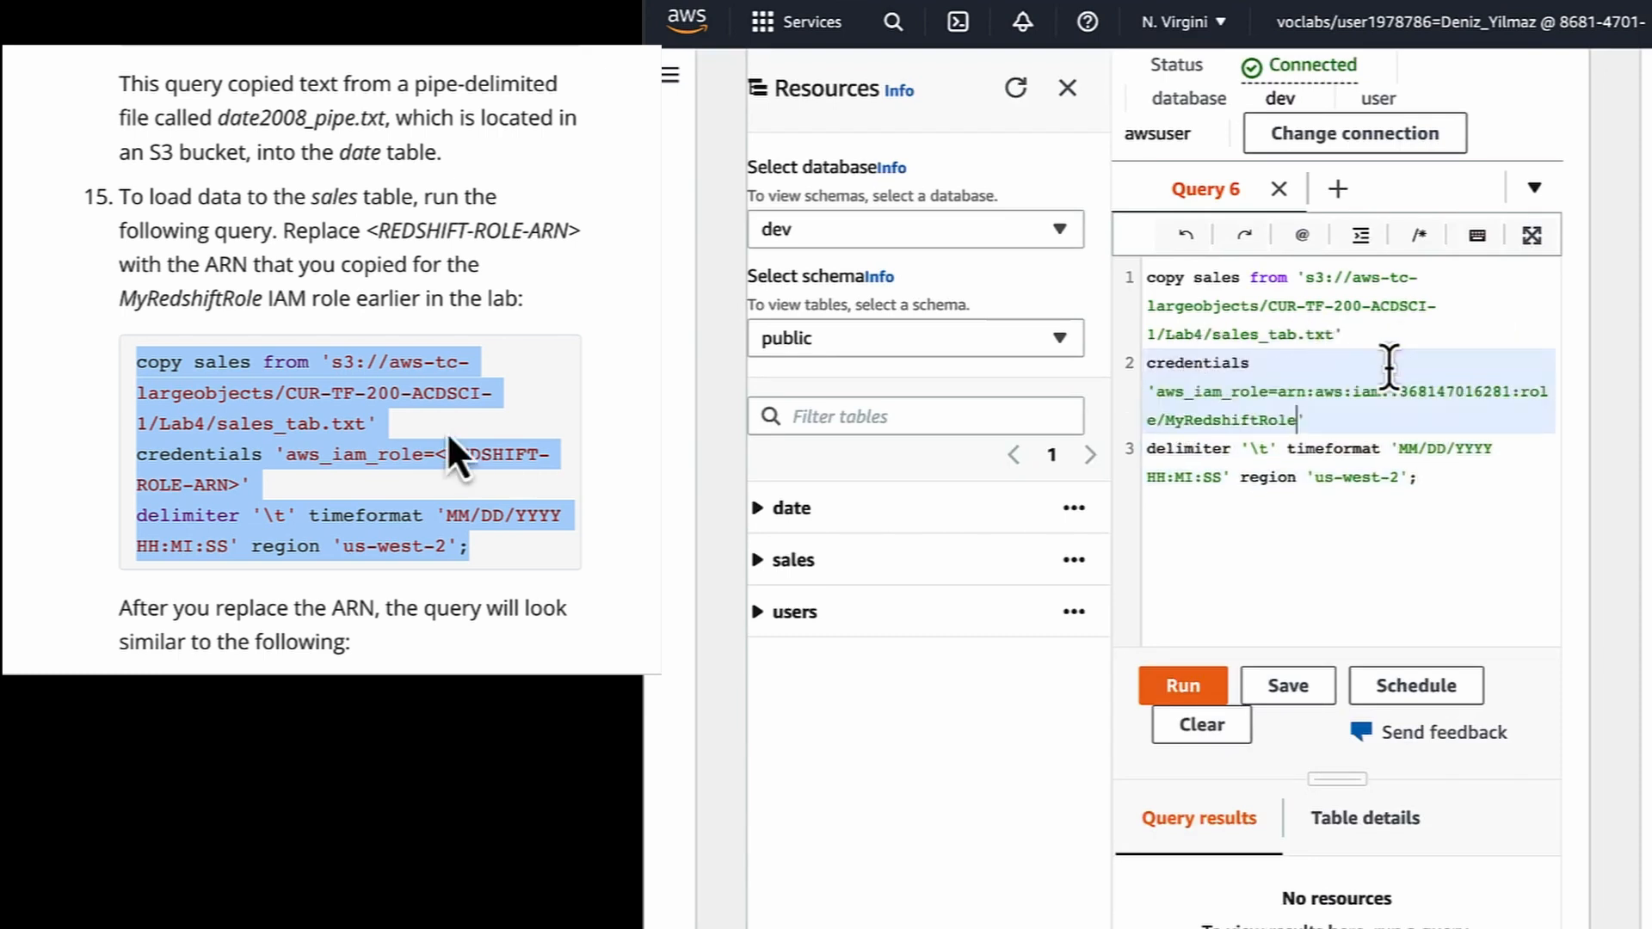
scroll(129, 396, "down", 3)
left_click(1192, 688)
scroll(210, 437, "down", 3)
scroll(1198, 699, "down", 2)
scroll(210, 437, "down", 3)
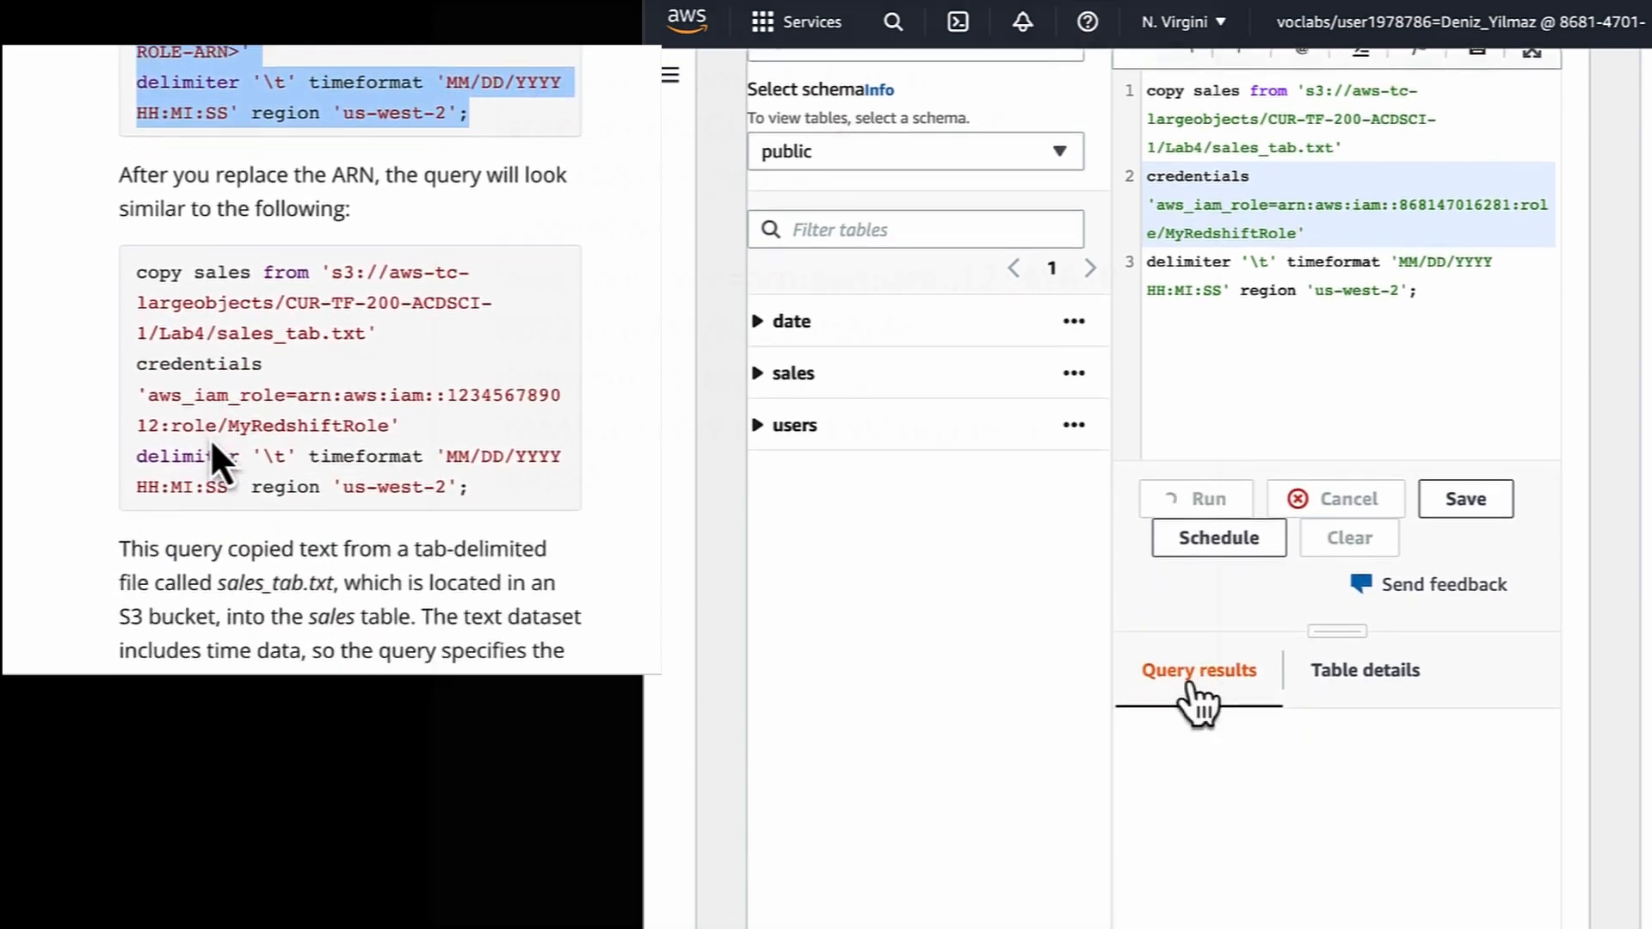
scroll(210, 437, "down", 1)
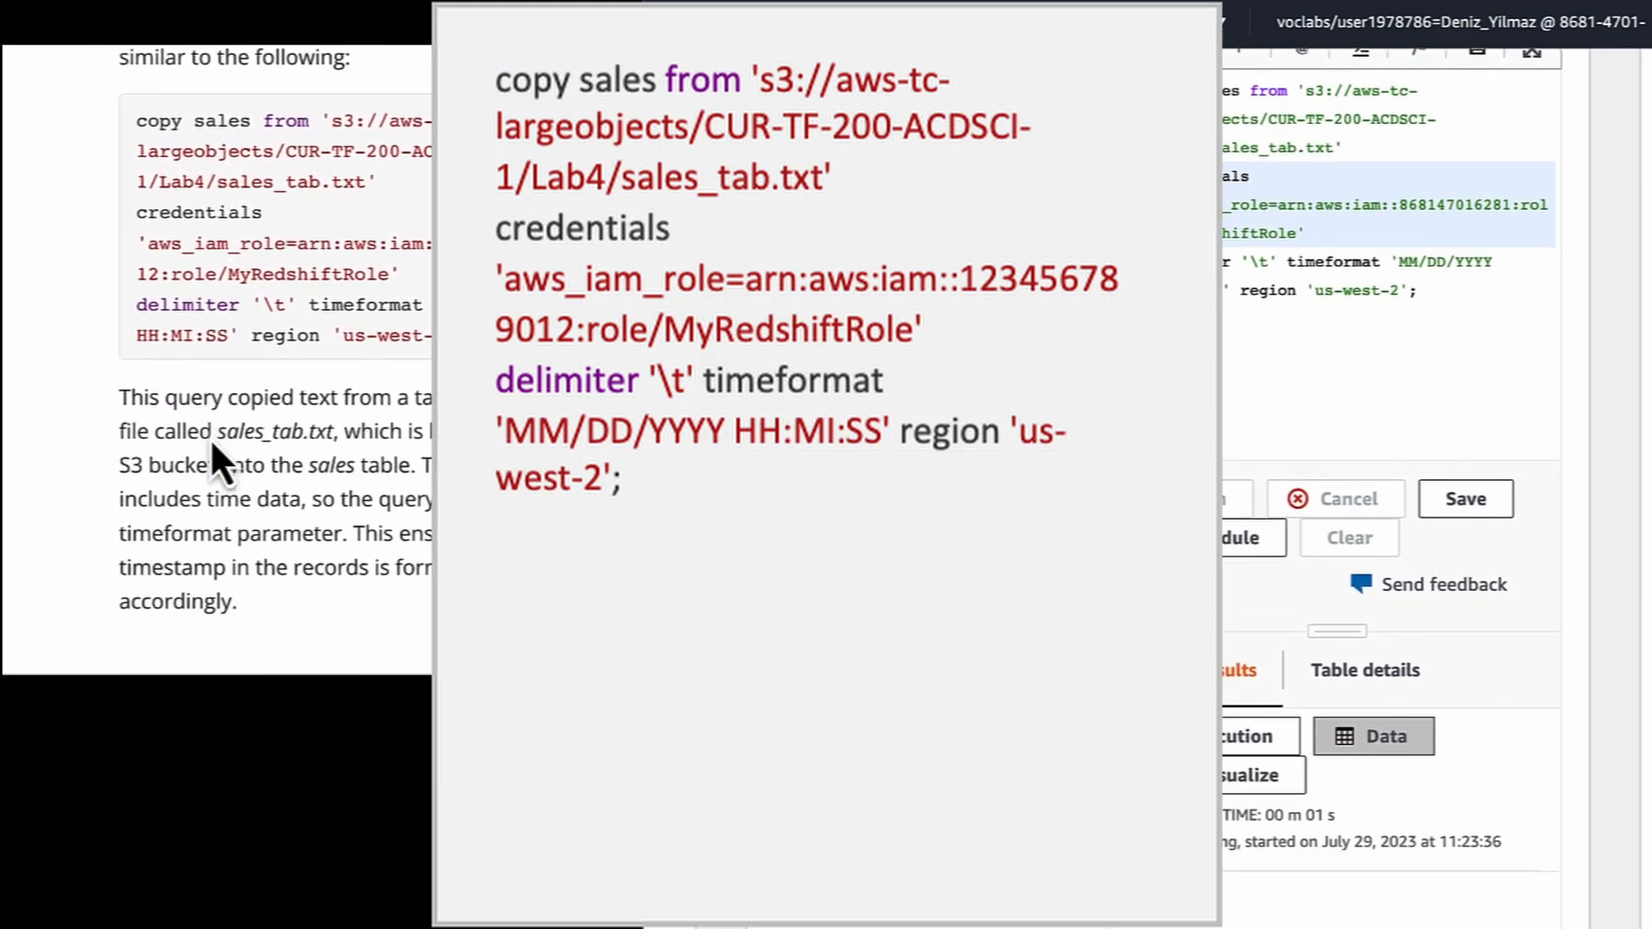
scroll(210, 437, "down", 1)
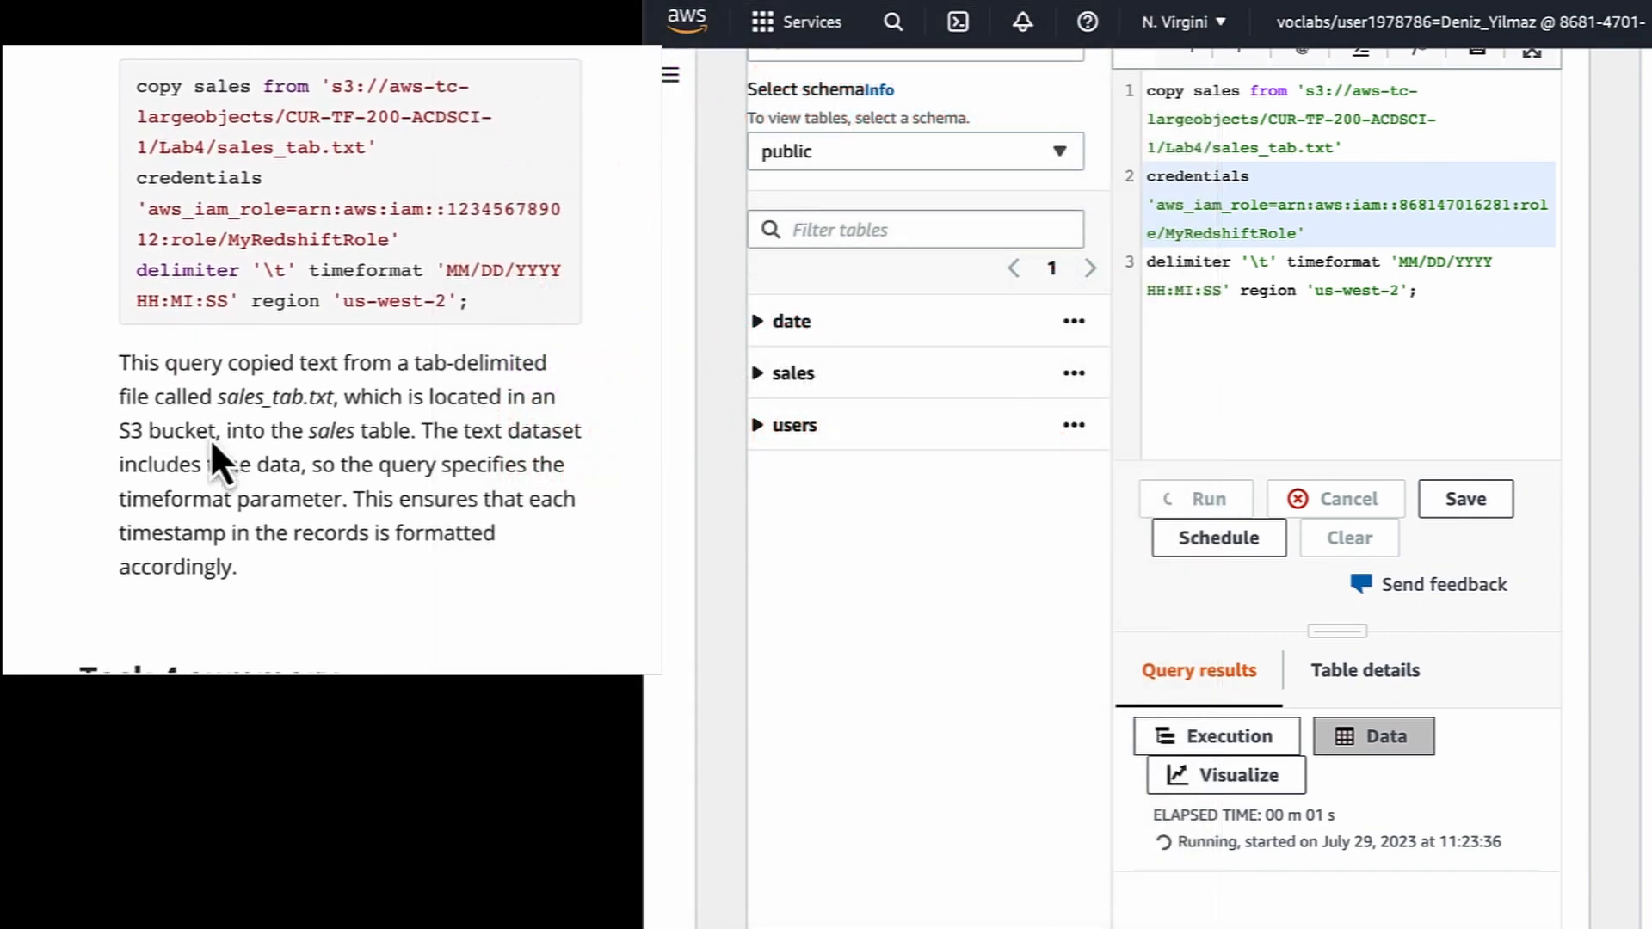
scroll(210, 437, "down", 4)
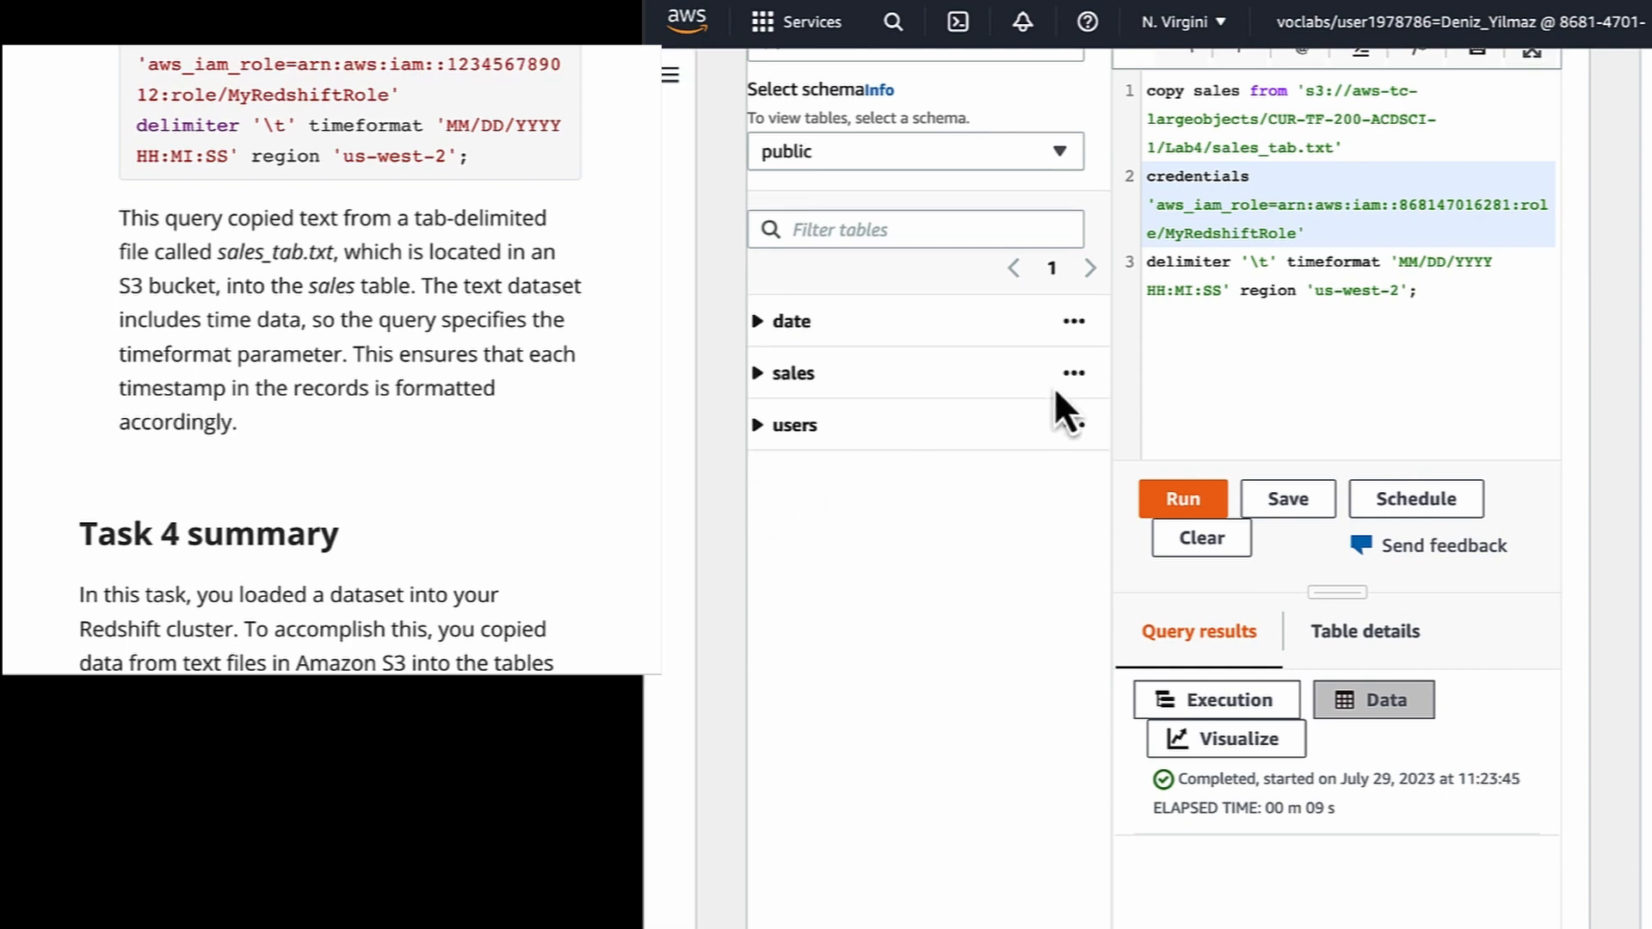
Preview the data of the sales table and read the lab's Task 4 summary
left_click(1074, 373)
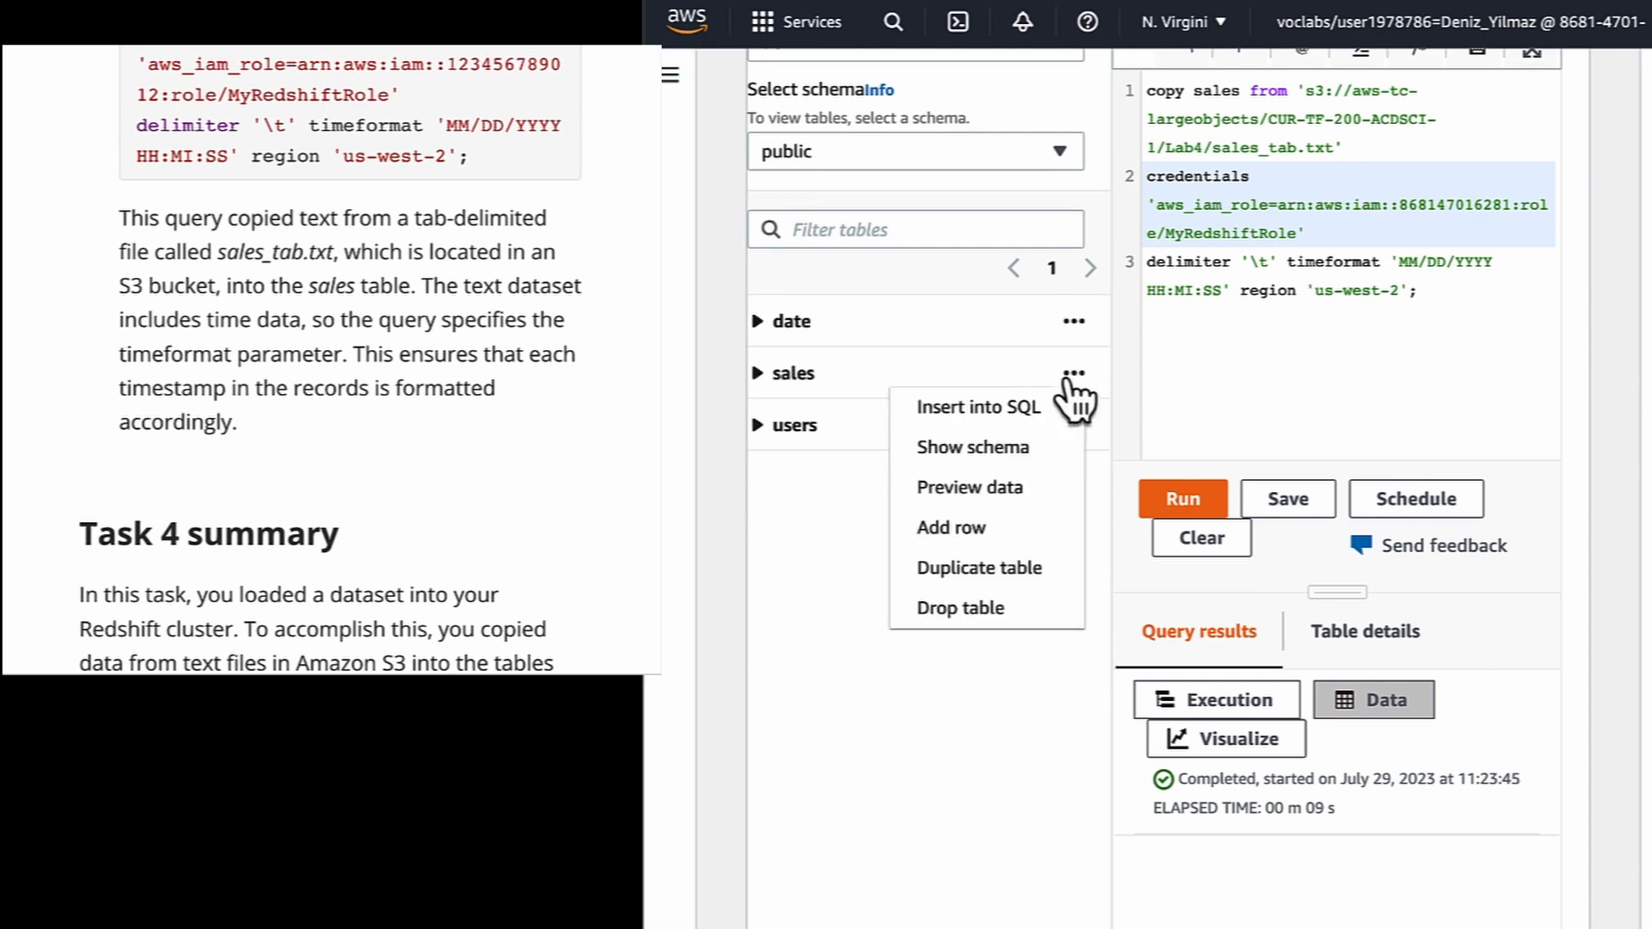
left_click(977, 487)
scroll(1265, 701, "down", 1)
scroll(343, 601, "down", 3)
scroll(1274, 695, "down", 3)
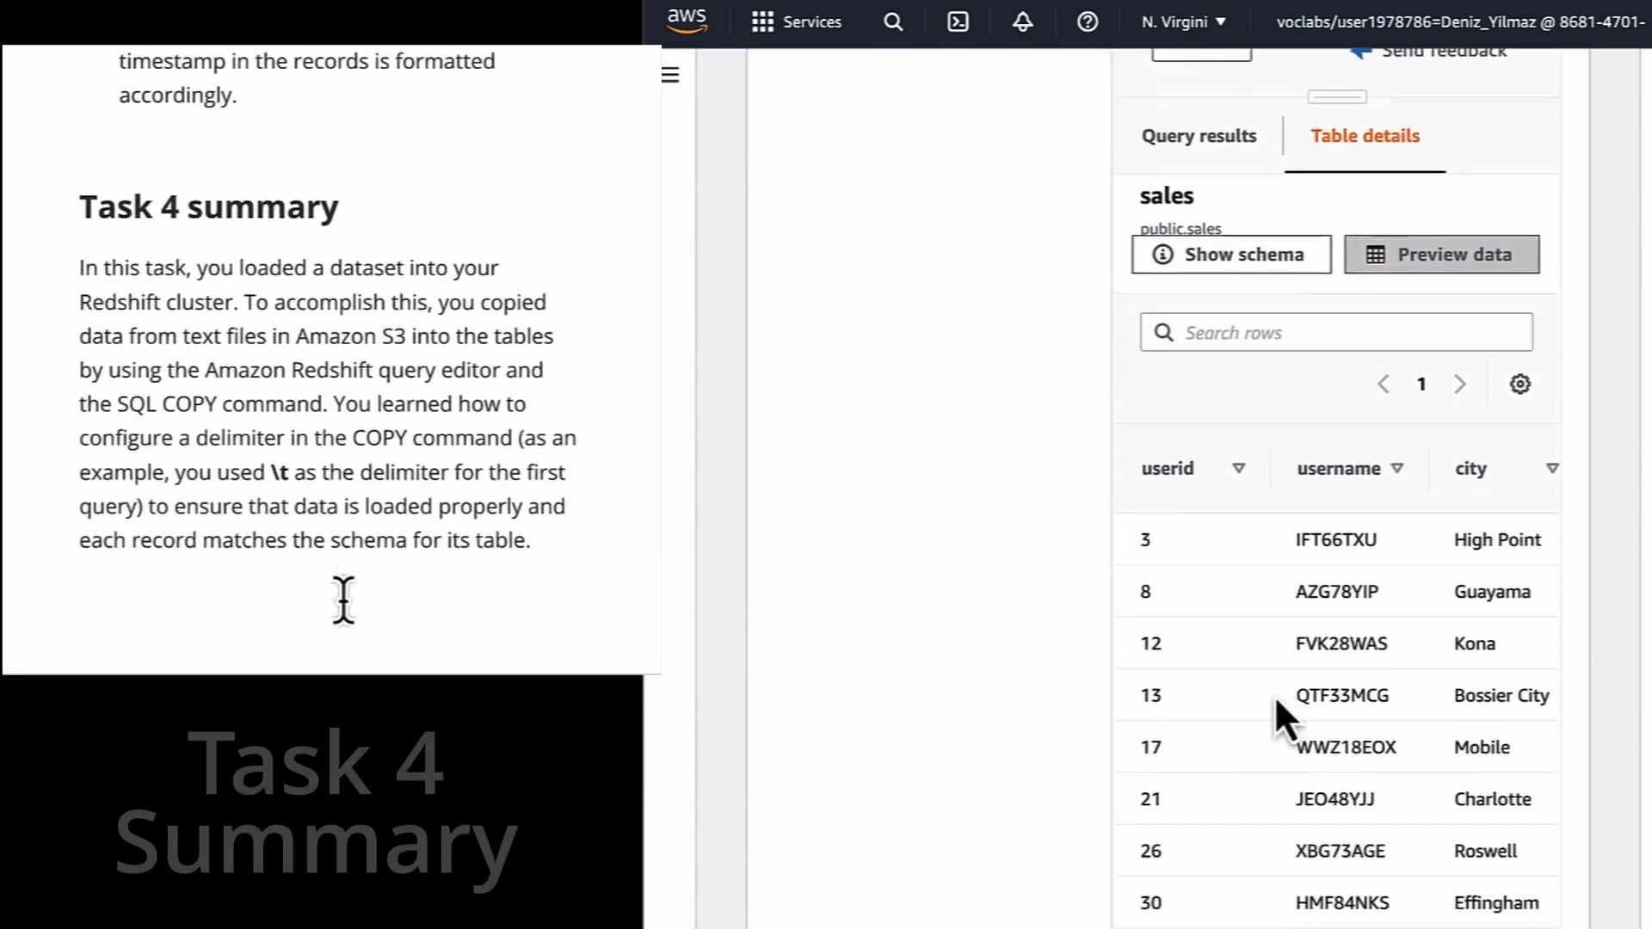
scroll(1274, 694, "up", 8)
scroll(1274, 694, "up", 1)
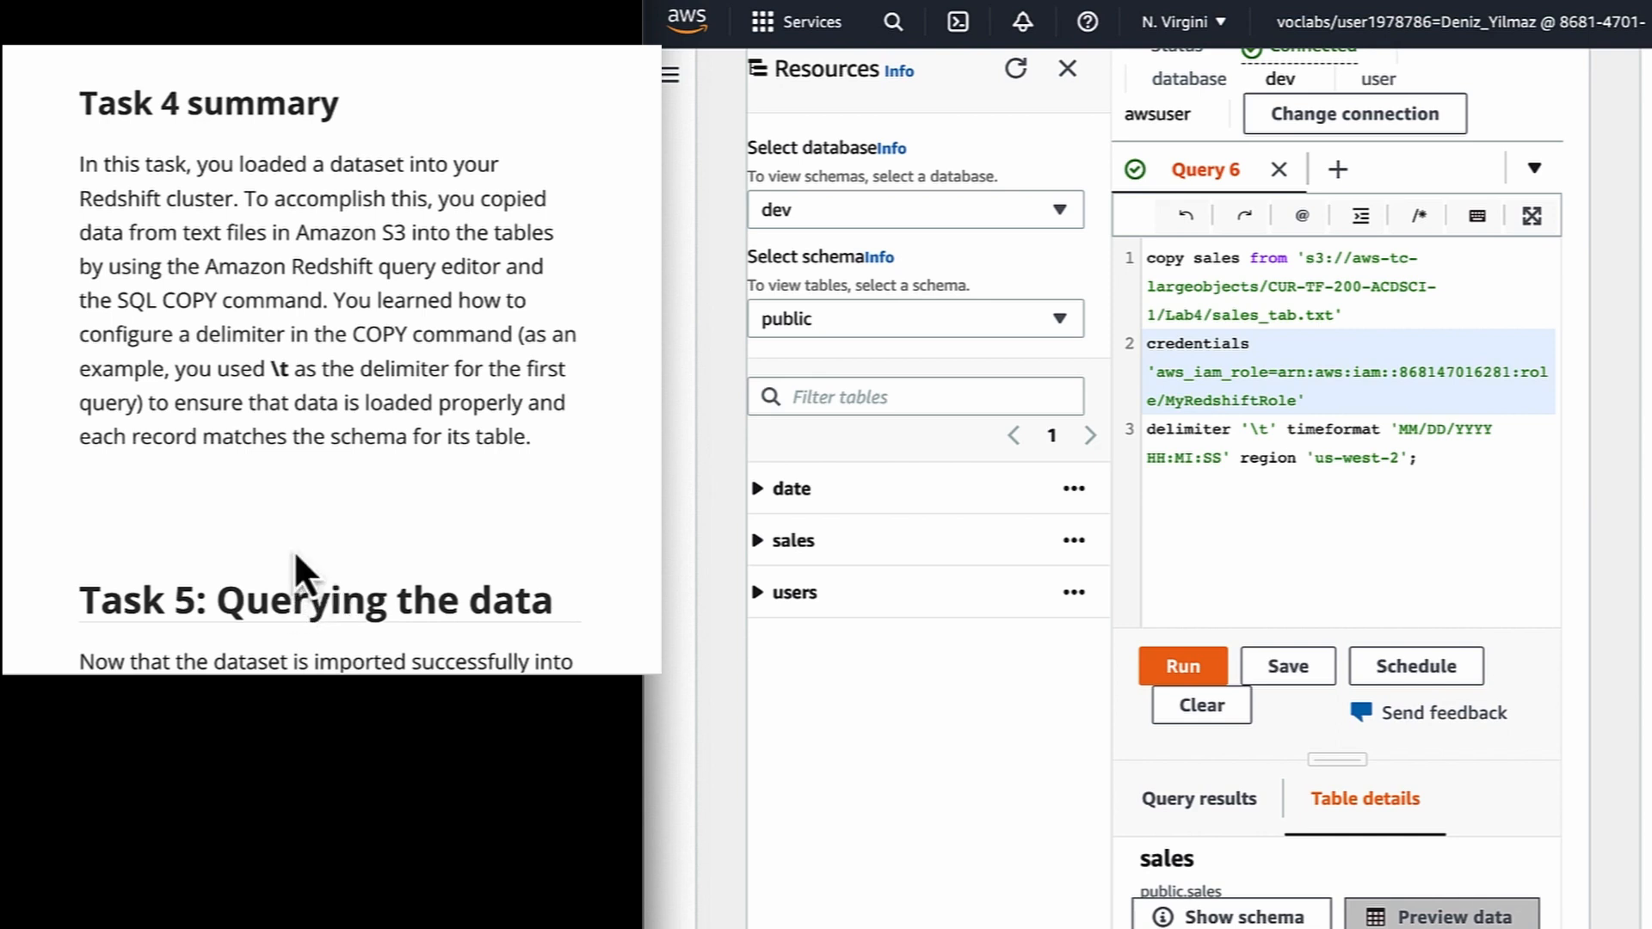
Read the introduction to Task 5 on querying the data and preview the sales table as instruction 16 asks
scroll(292, 550, "down", 5)
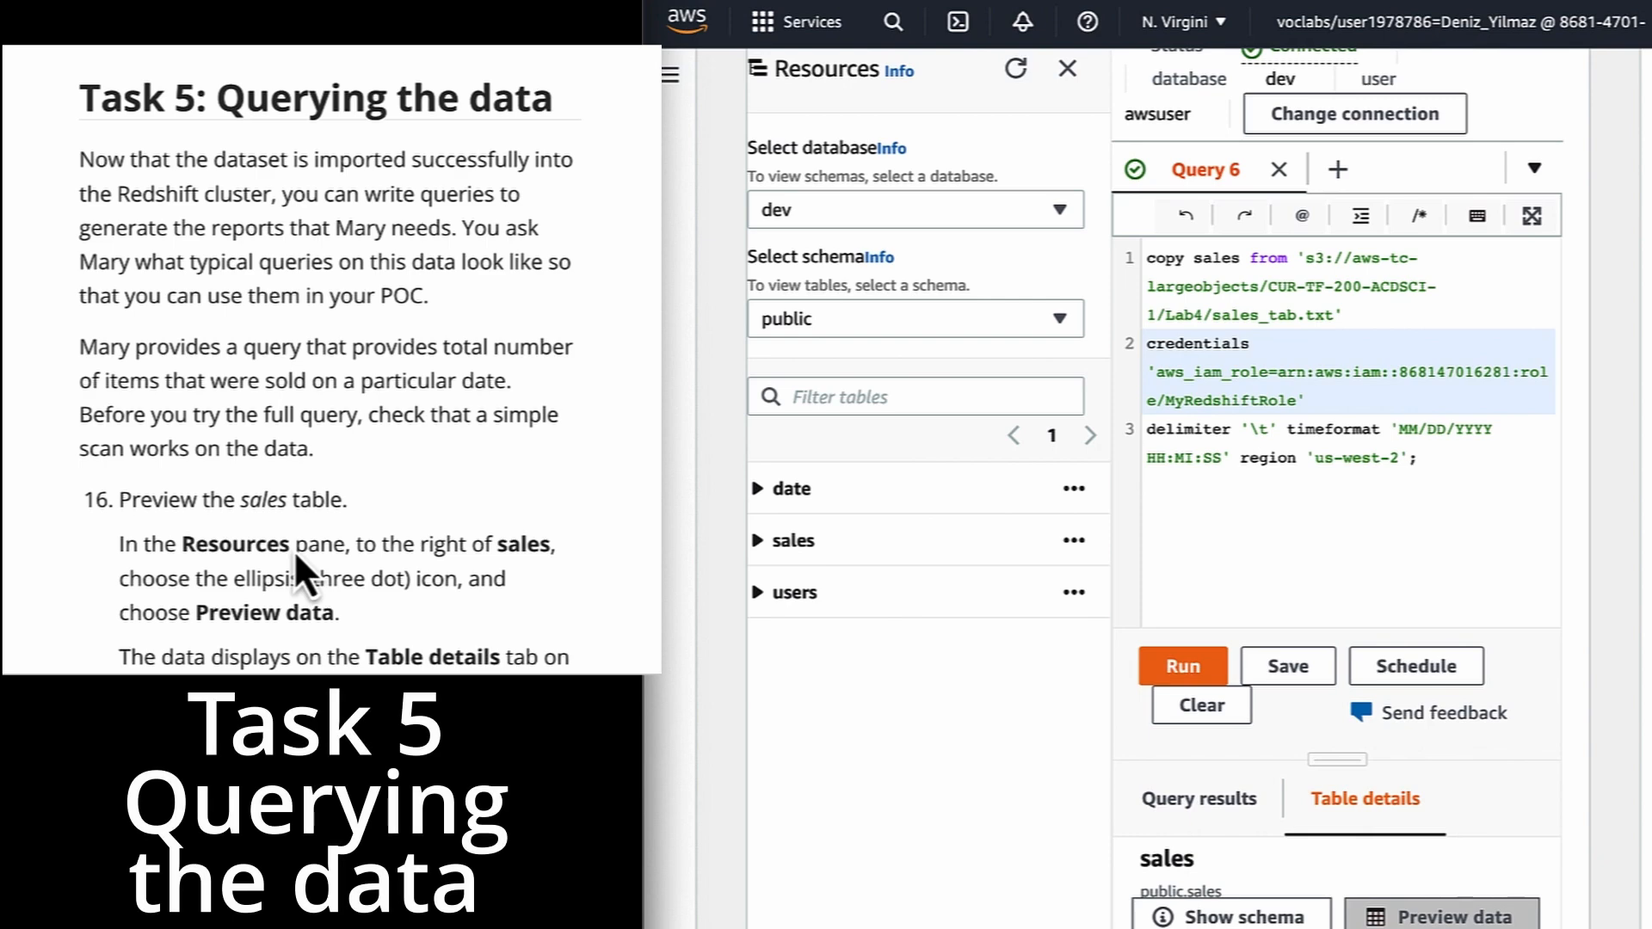
scroll(292, 550, "down", 2)
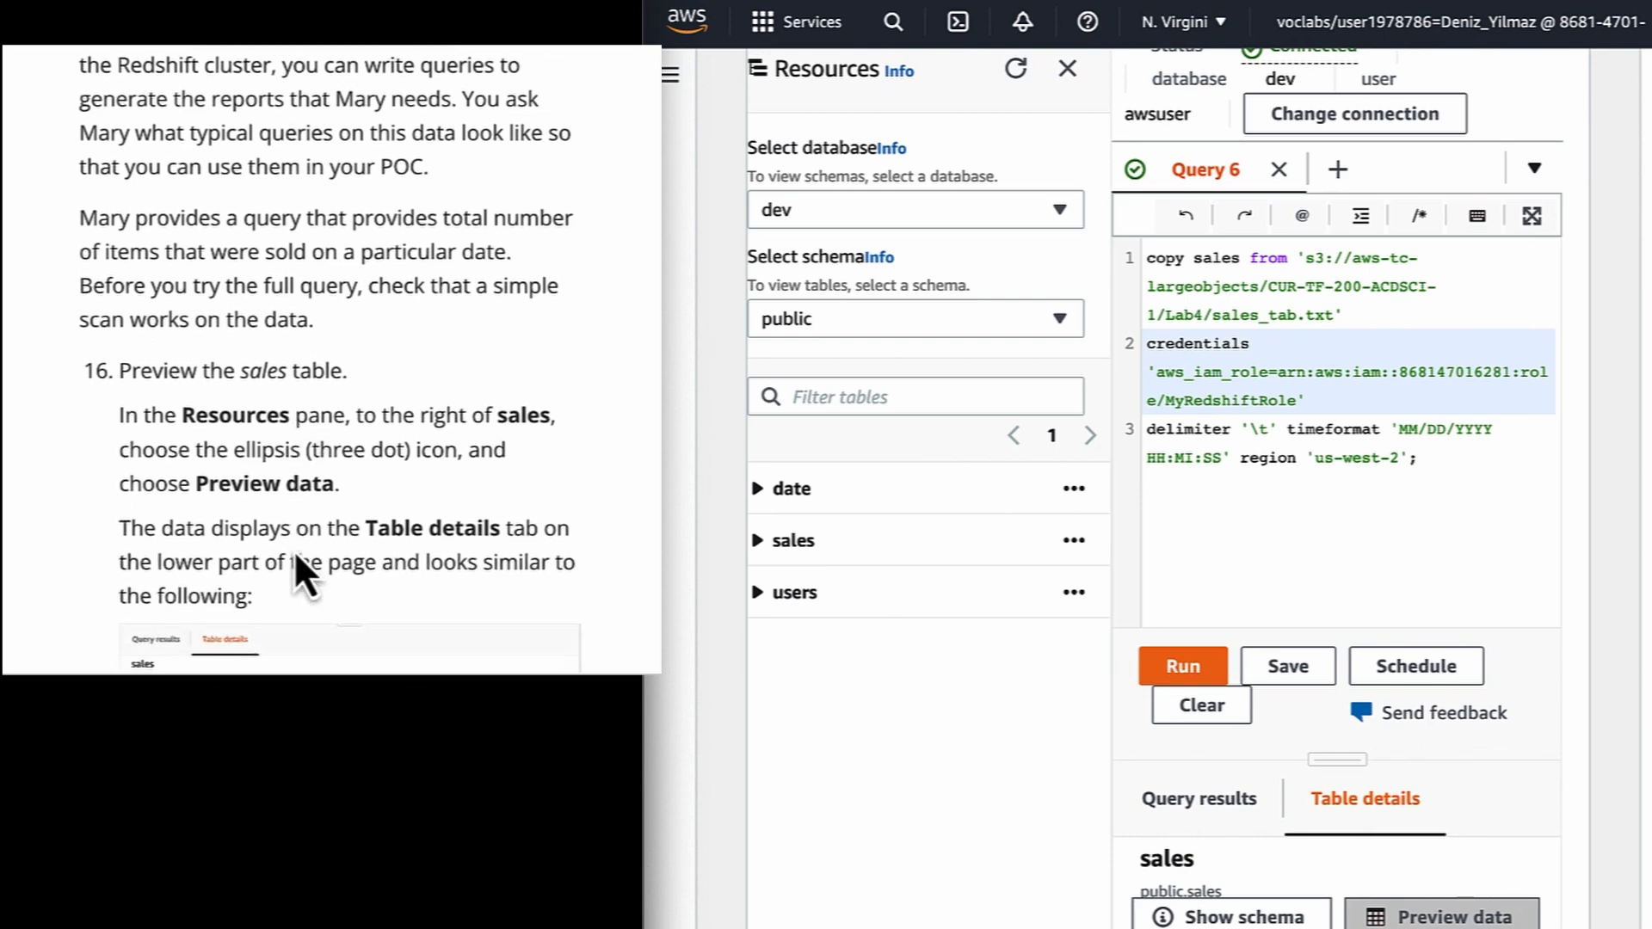
scroll(292, 550, "down", 1)
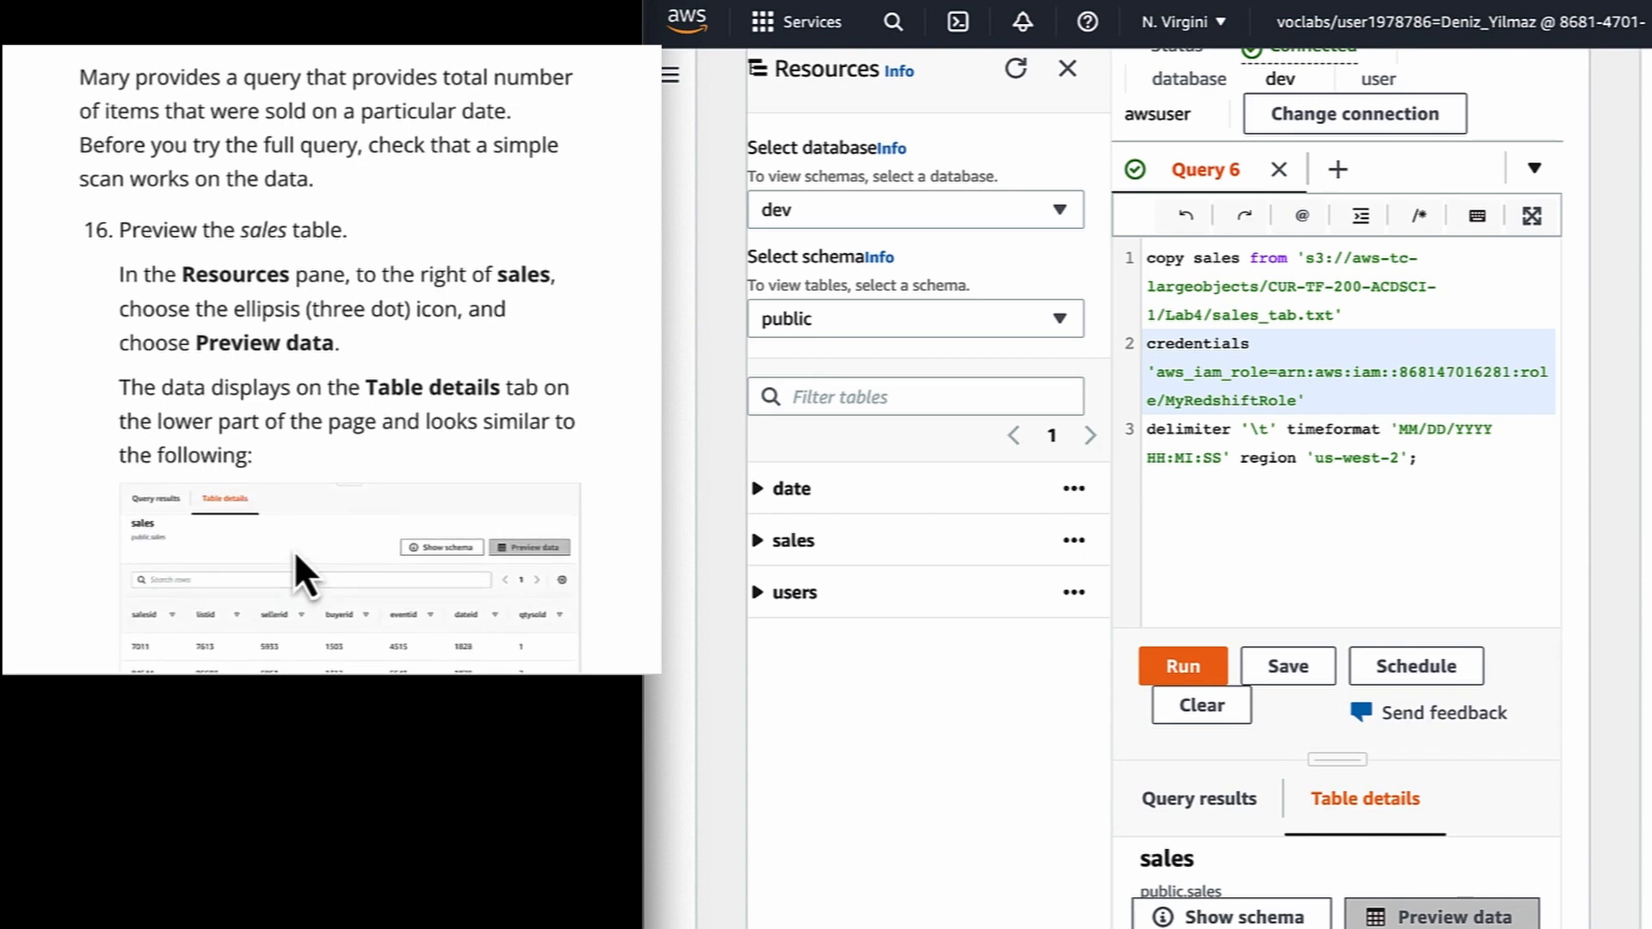
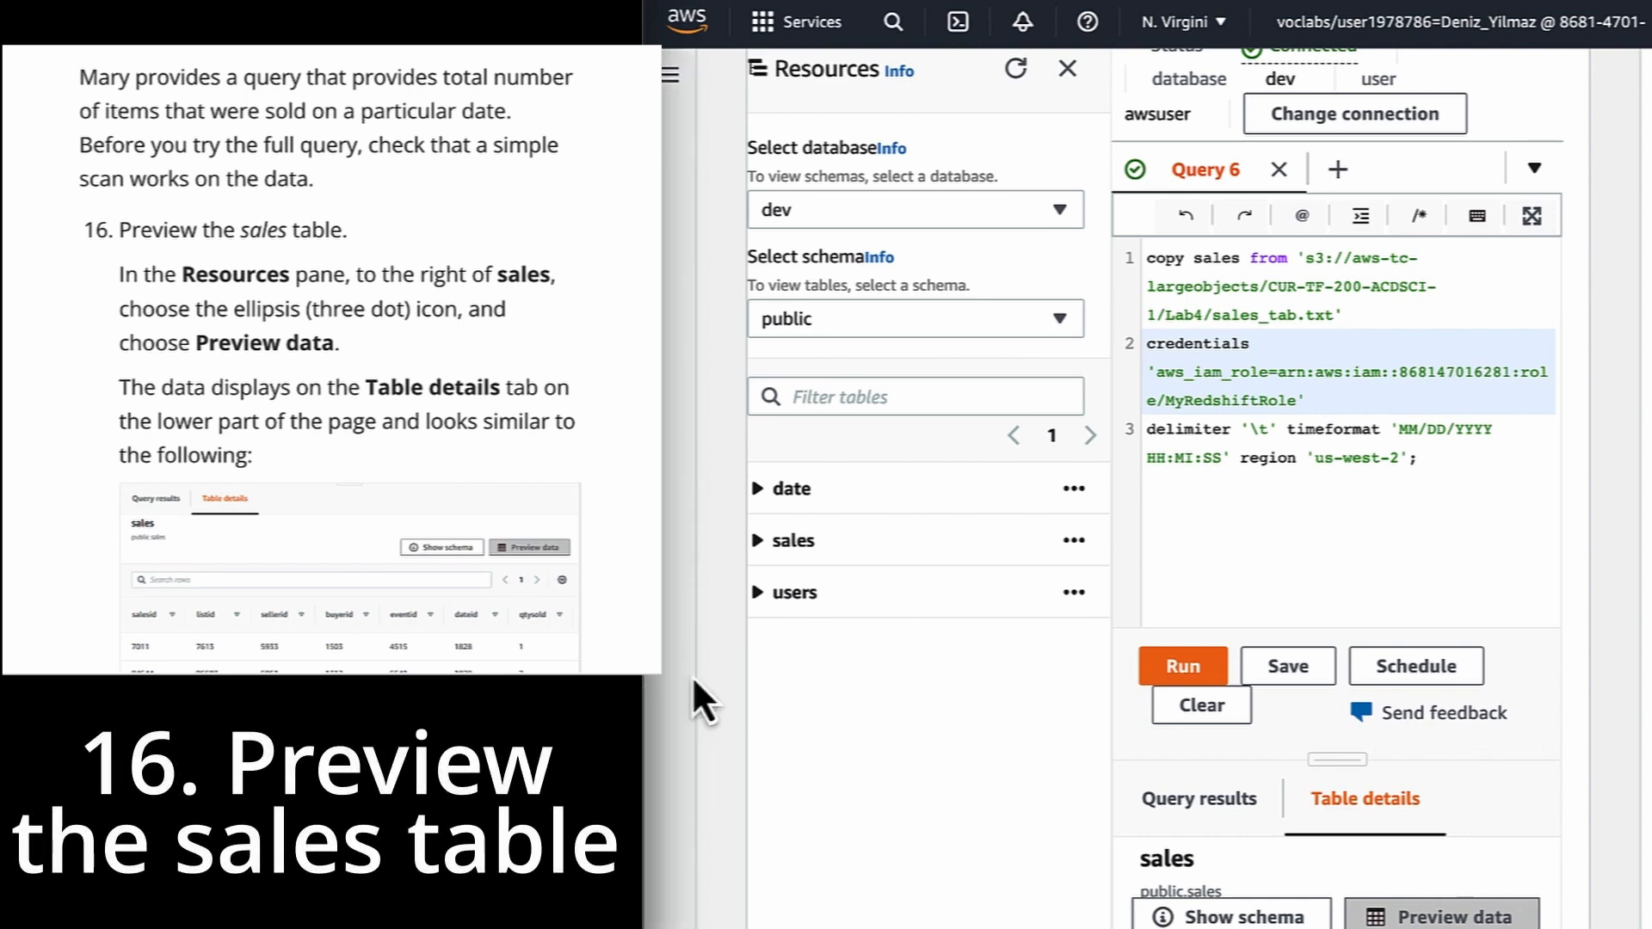
left_click(1074, 542)
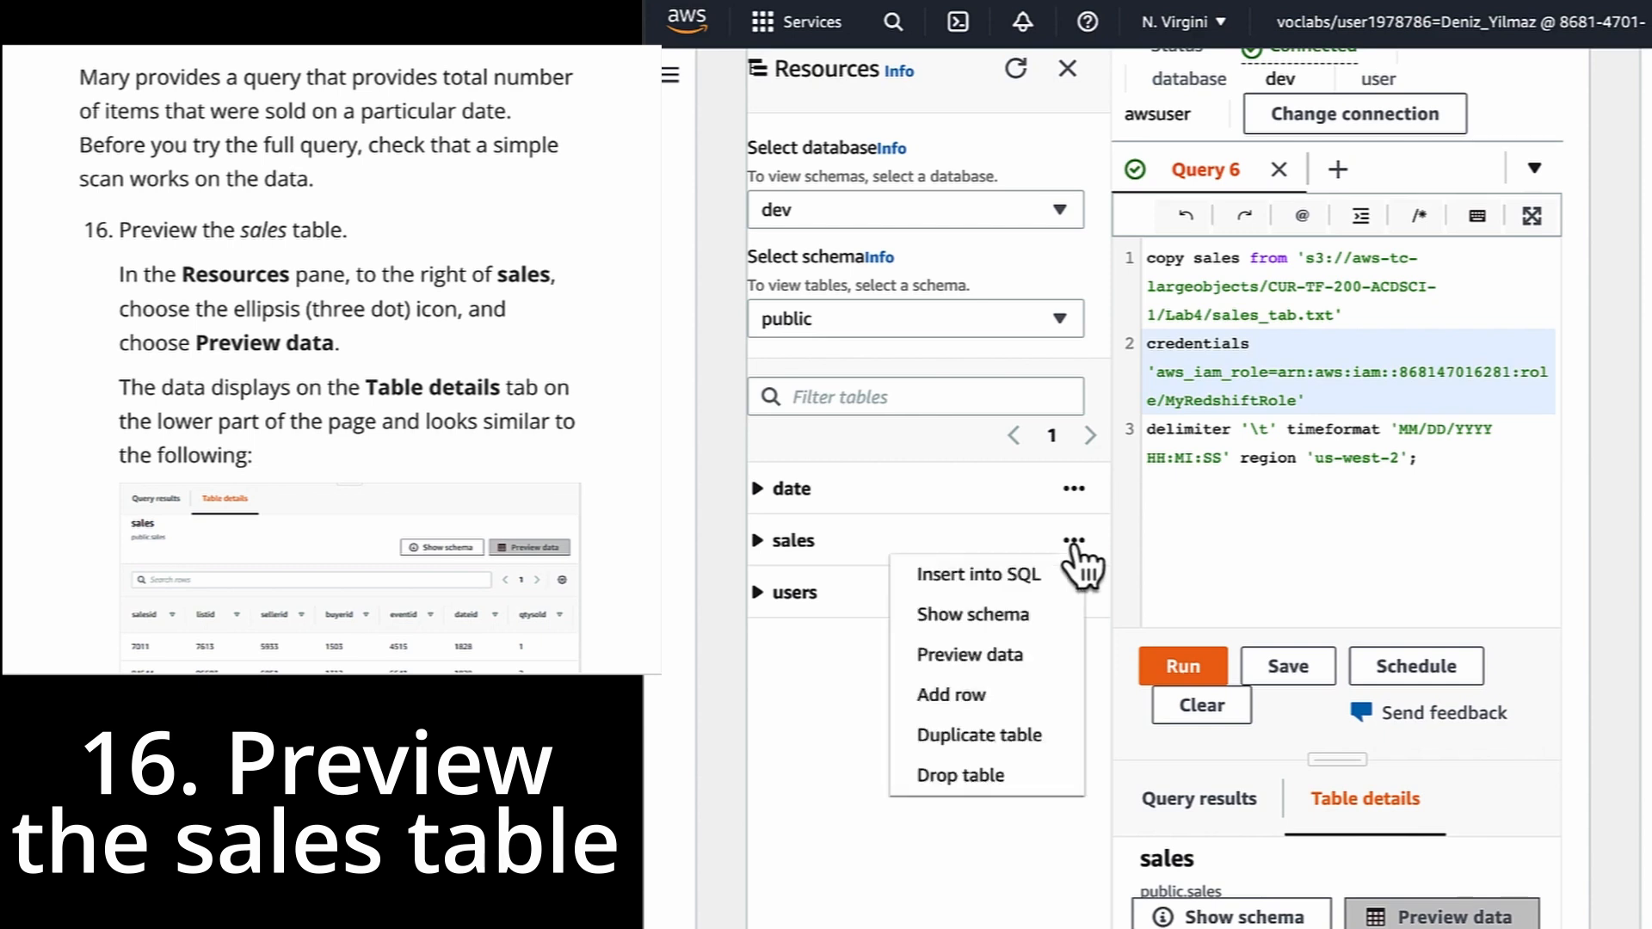
left_click(989, 654)
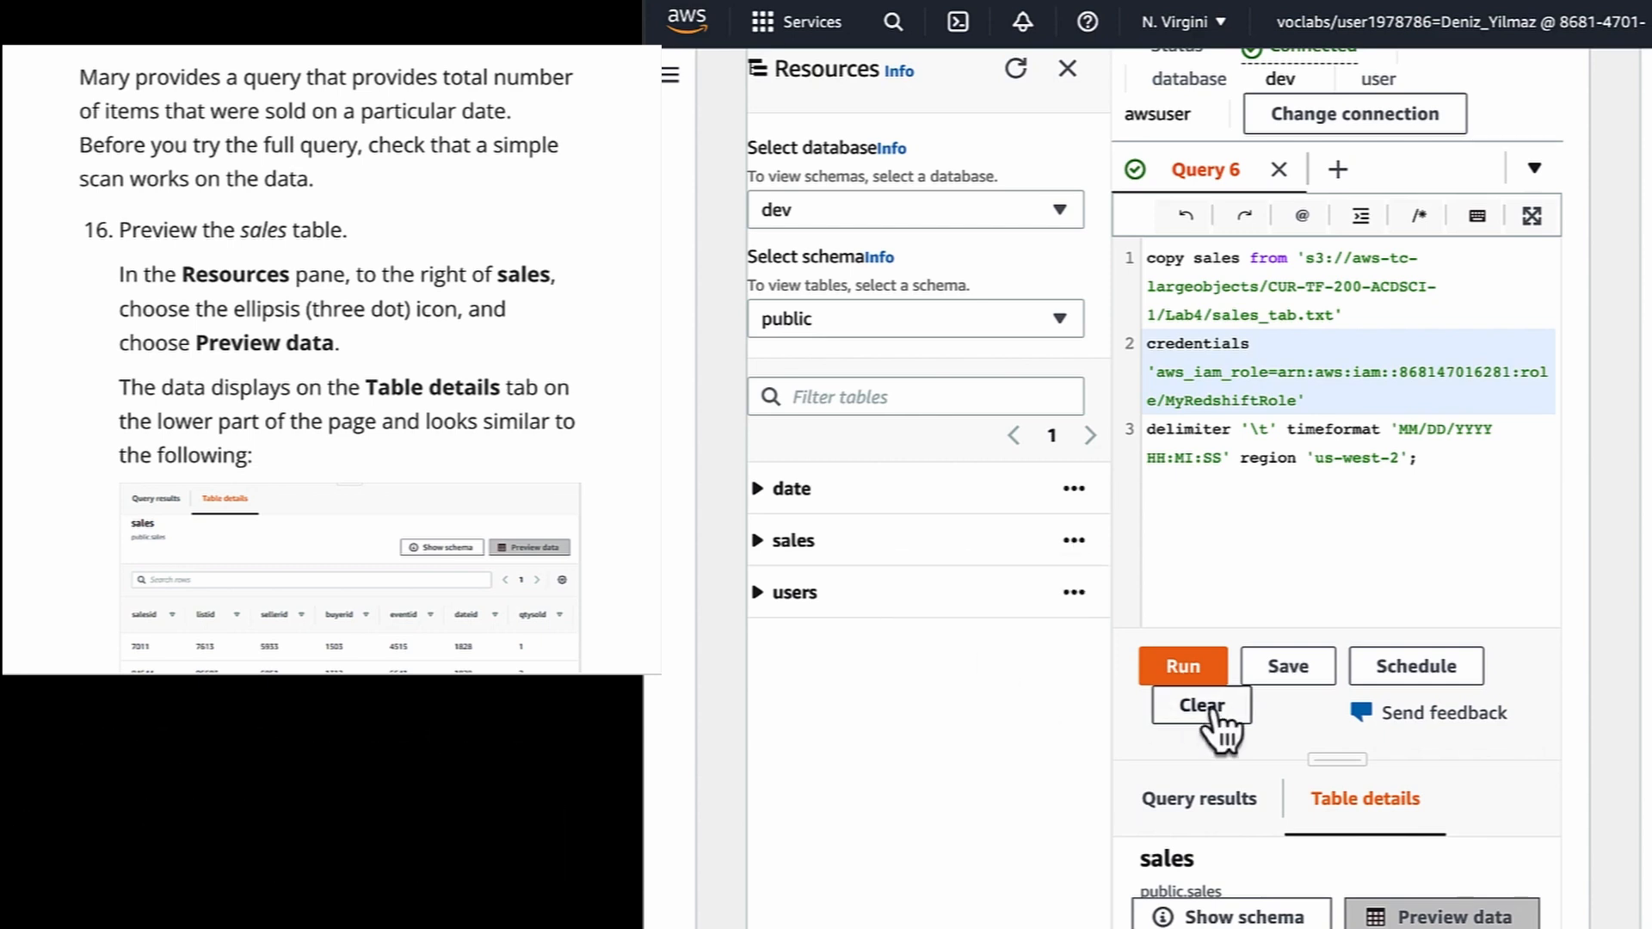
scroll(1222, 729, "down", 1)
scroll(1215, 713, "down", 6)
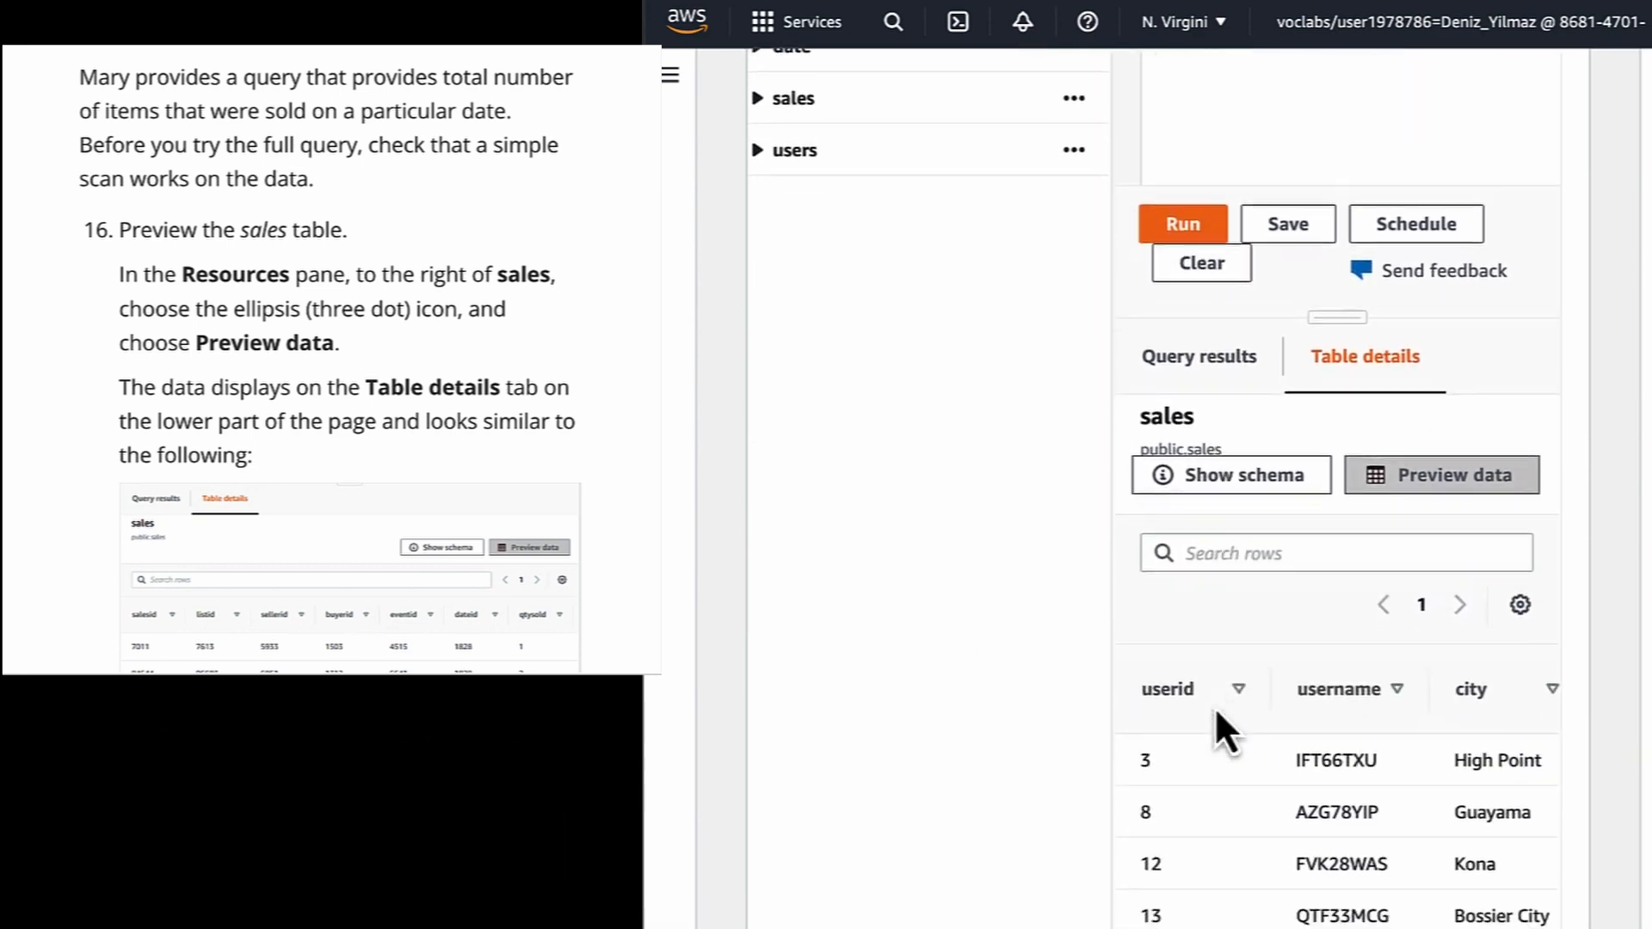
scroll(1215, 706, "down", 3)
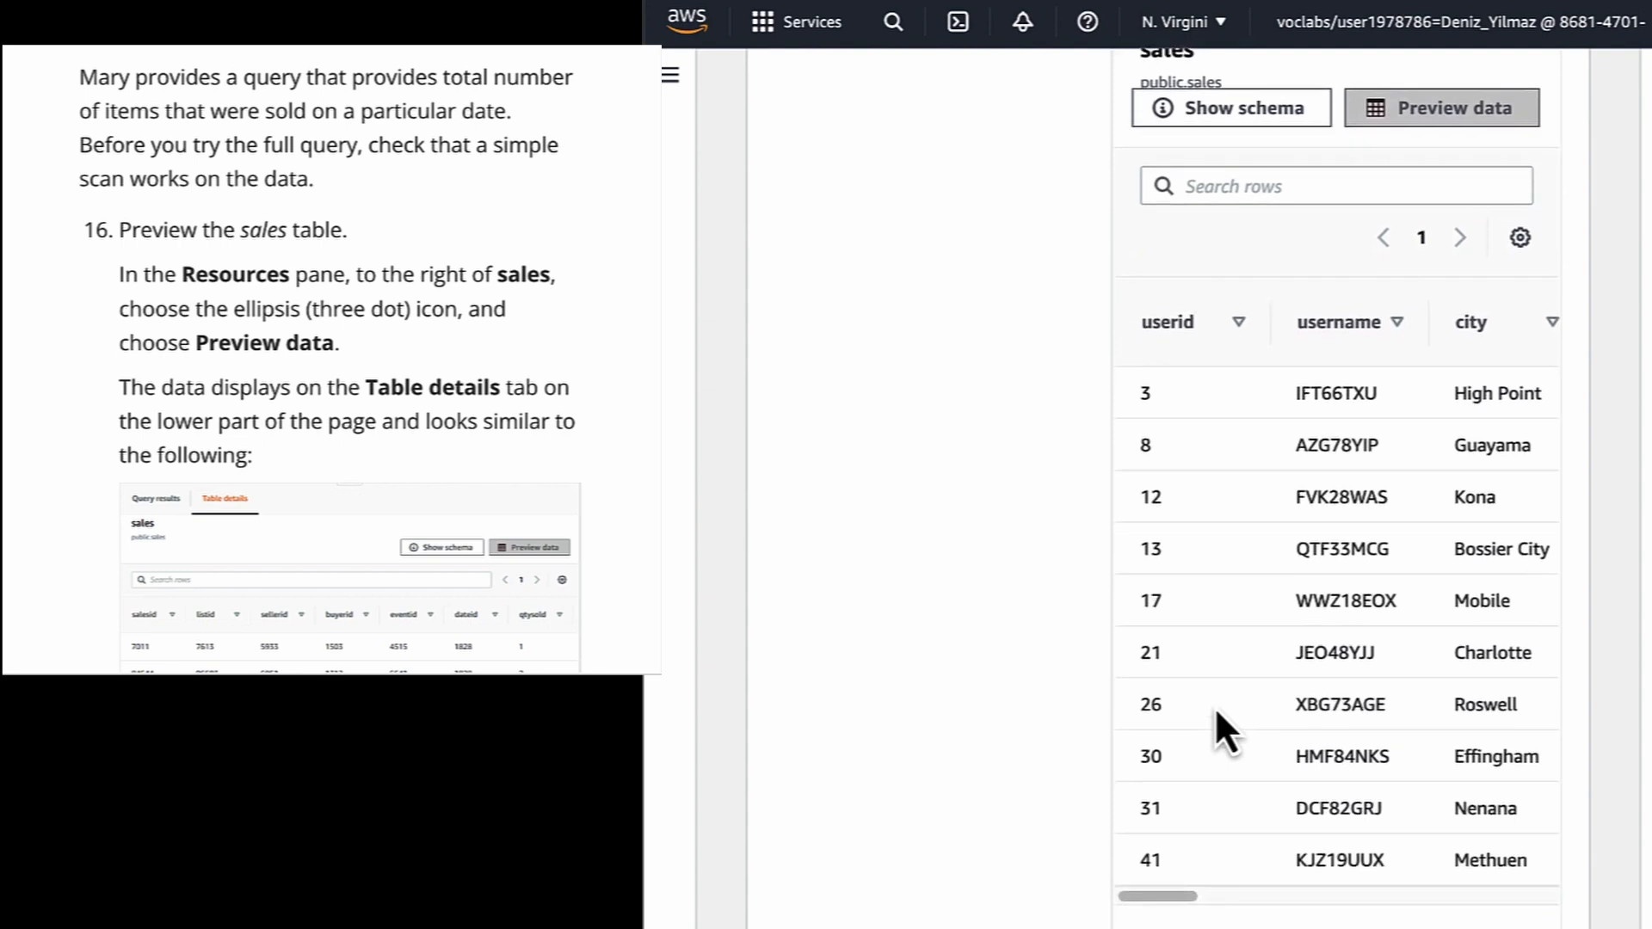
Look through all columns of the sales preview and compare them with the lab's sample screenshot
scroll(1231, 666, "right", 4)
scroll(1231, 666, "right", 6)
scroll(1230, 666, "right", 4)
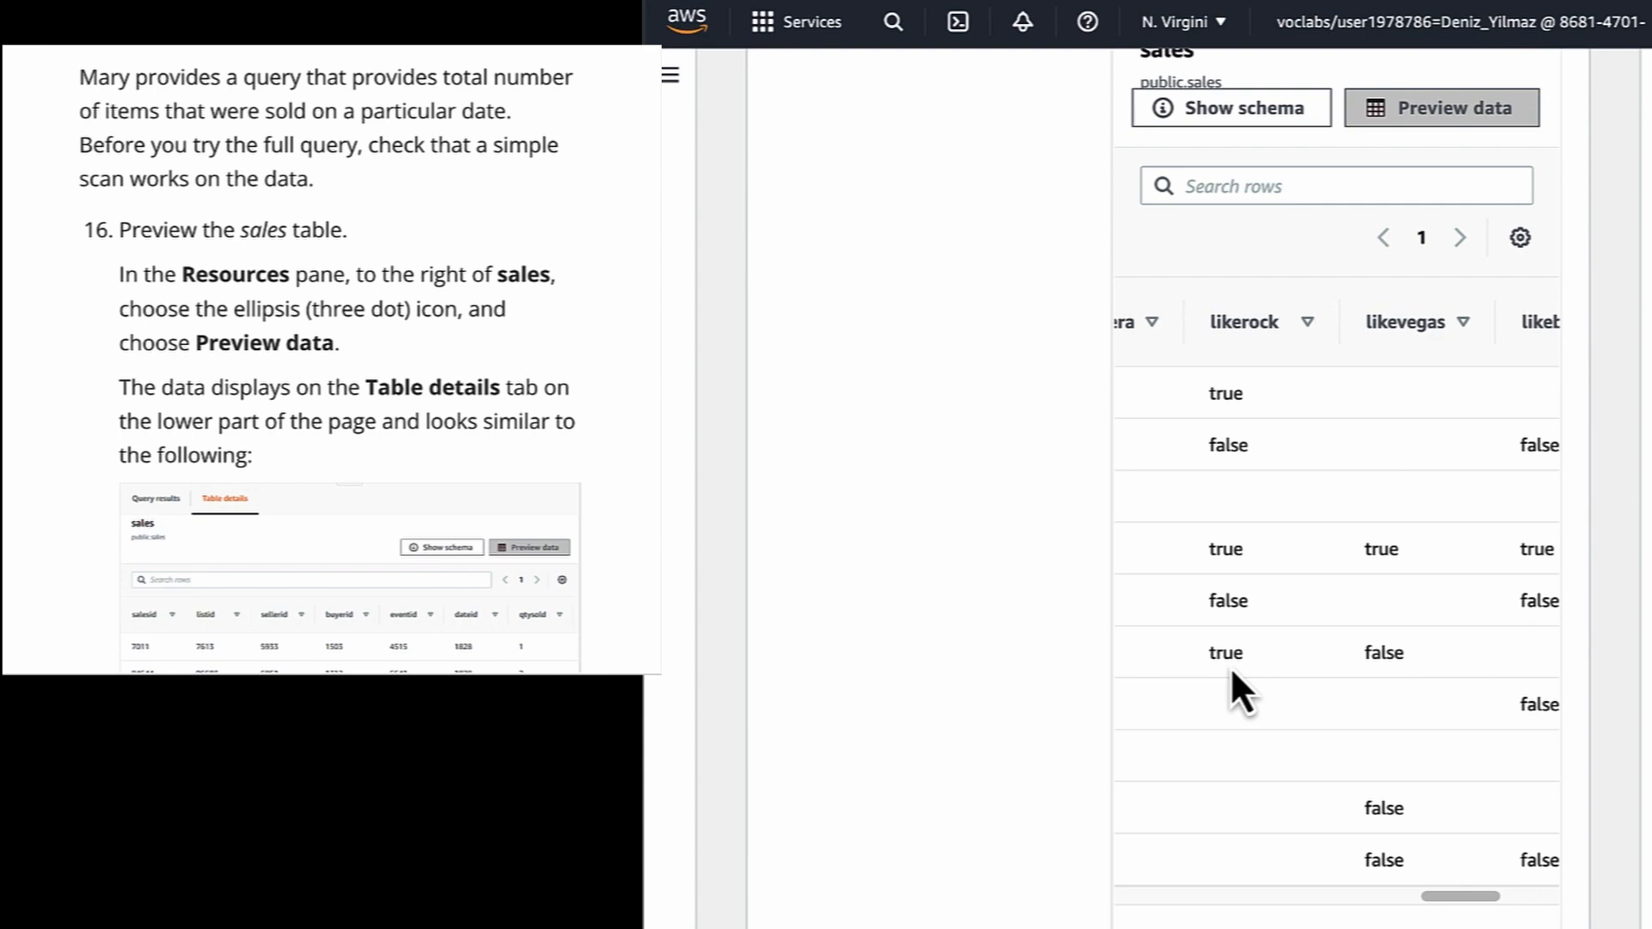
scroll(1233, 672, "right", 2)
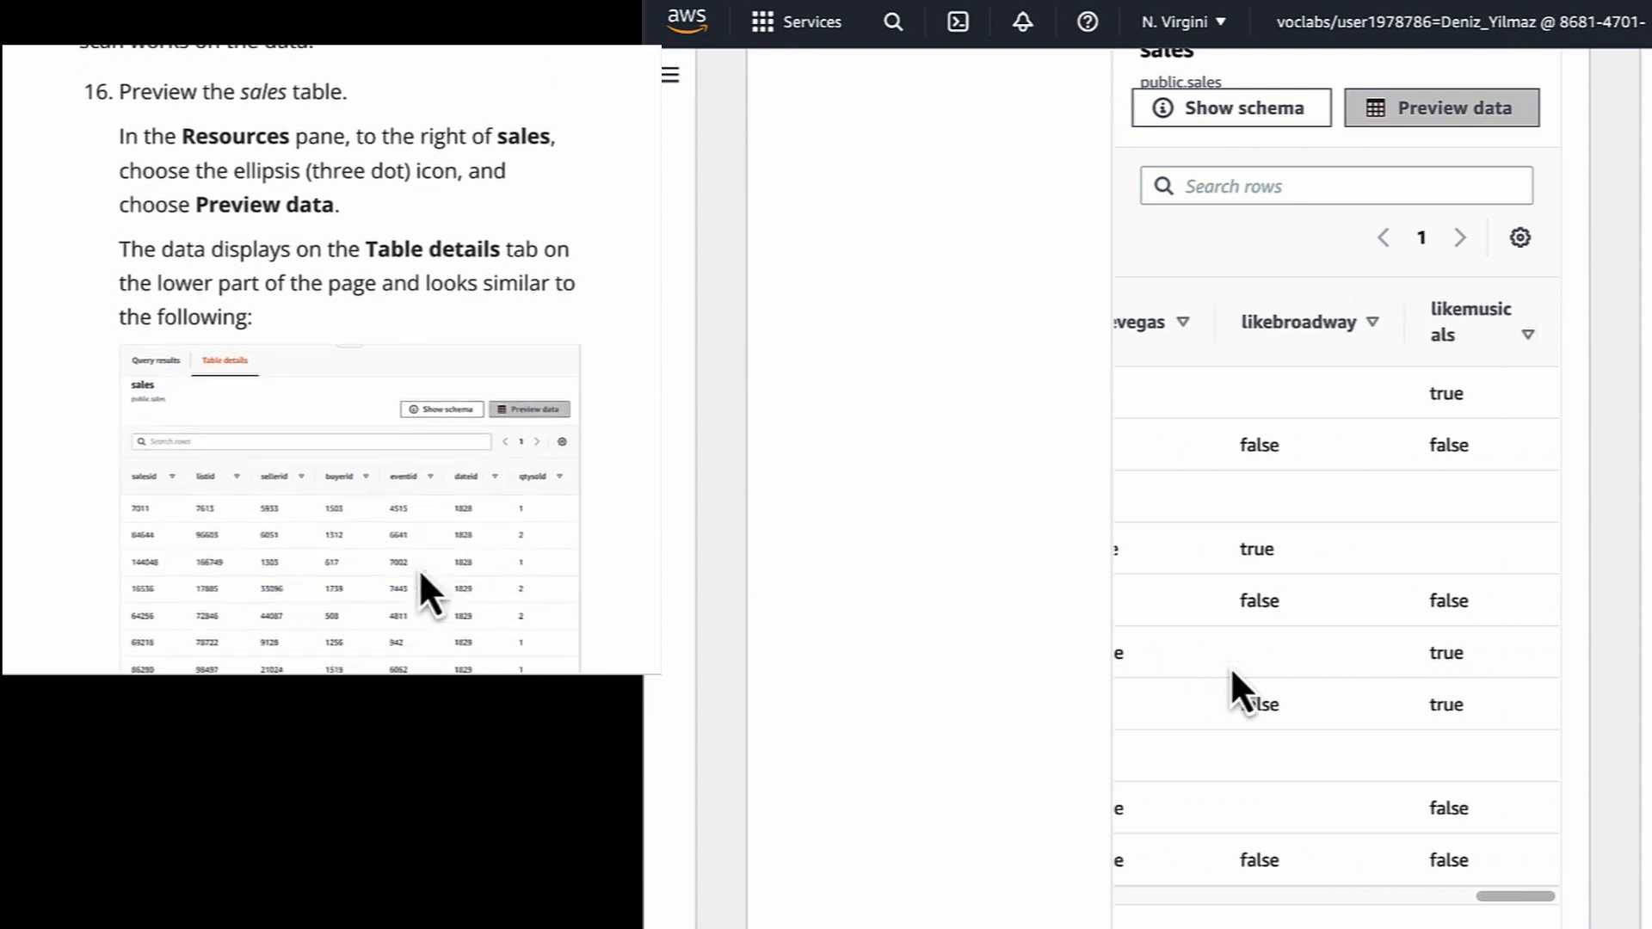
scroll(1232, 672, "left", 5)
scroll(1236, 689, "left", 8)
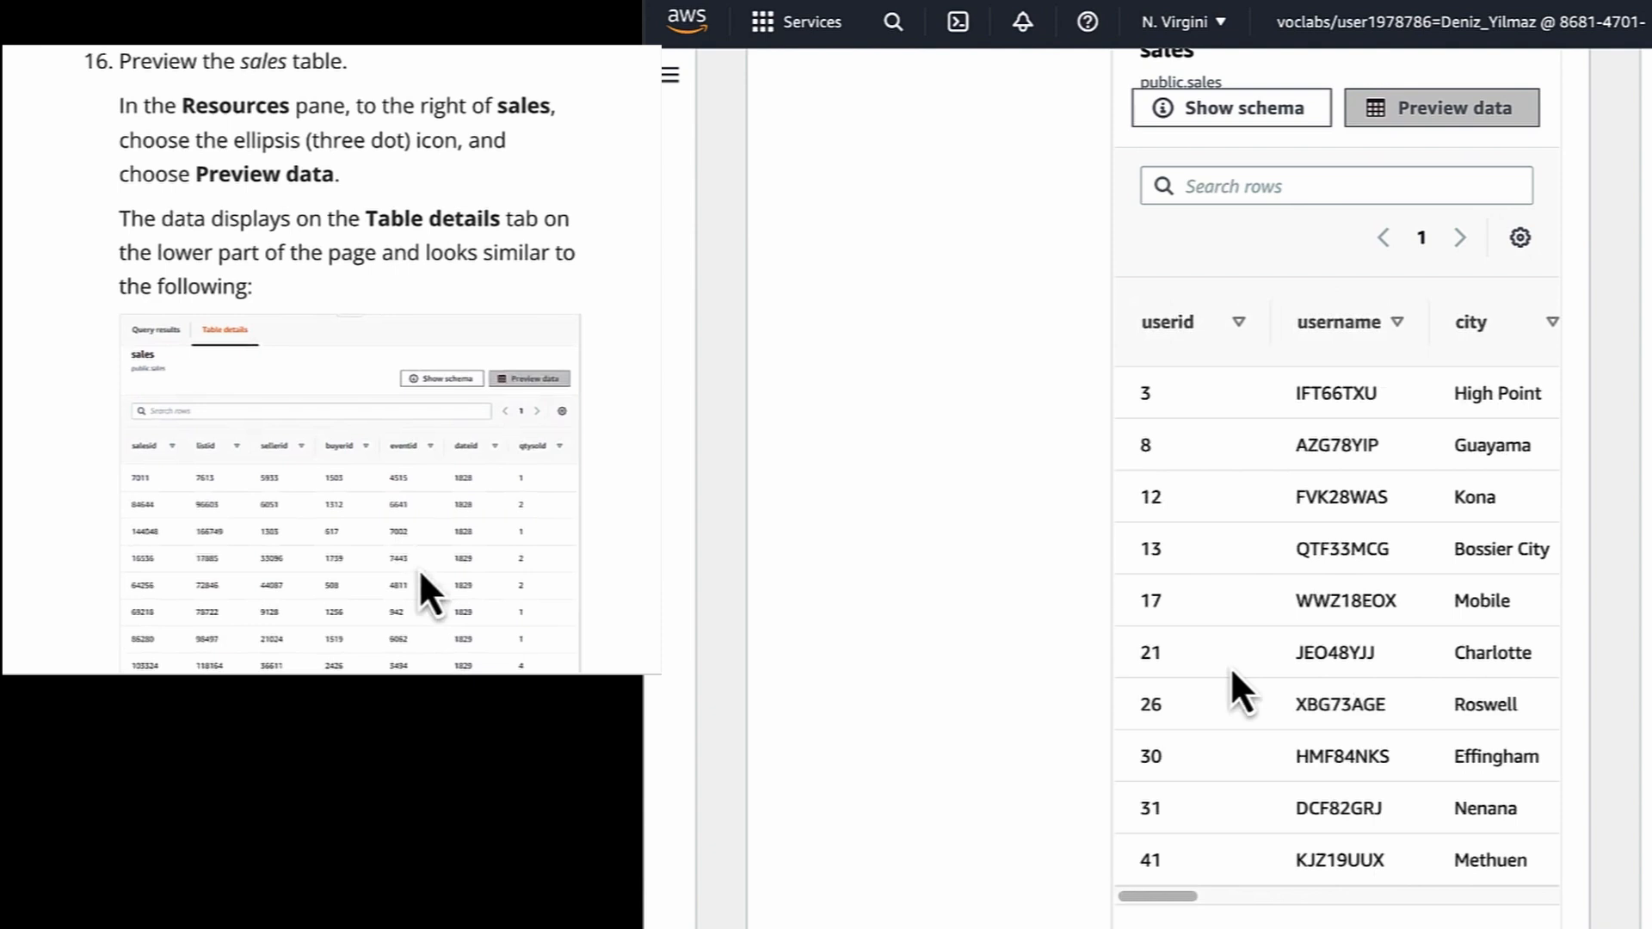
scroll(1233, 689, "up", 2)
scroll(989, 628, "up", 3)
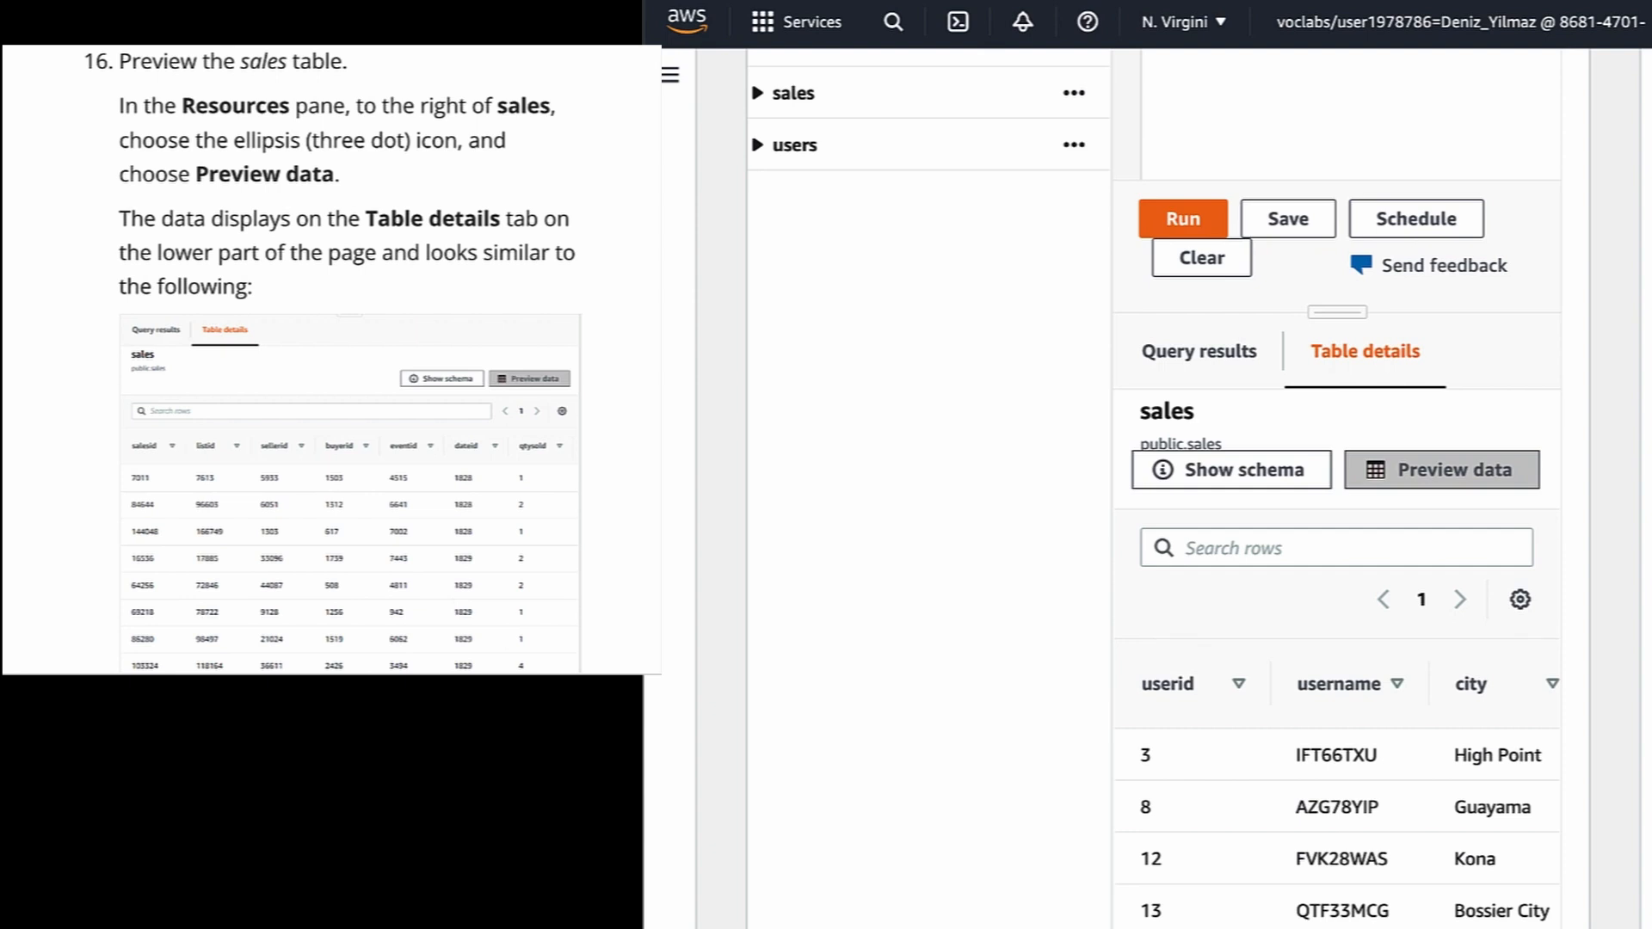
Copy the lab's step 17 query that sums qtysold from sales and date for caldate '2008-01-05'
scroll(415, 582, "down", 3)
scroll(415, 581, "down", 3)
scroll(414, 582, "down", 3)
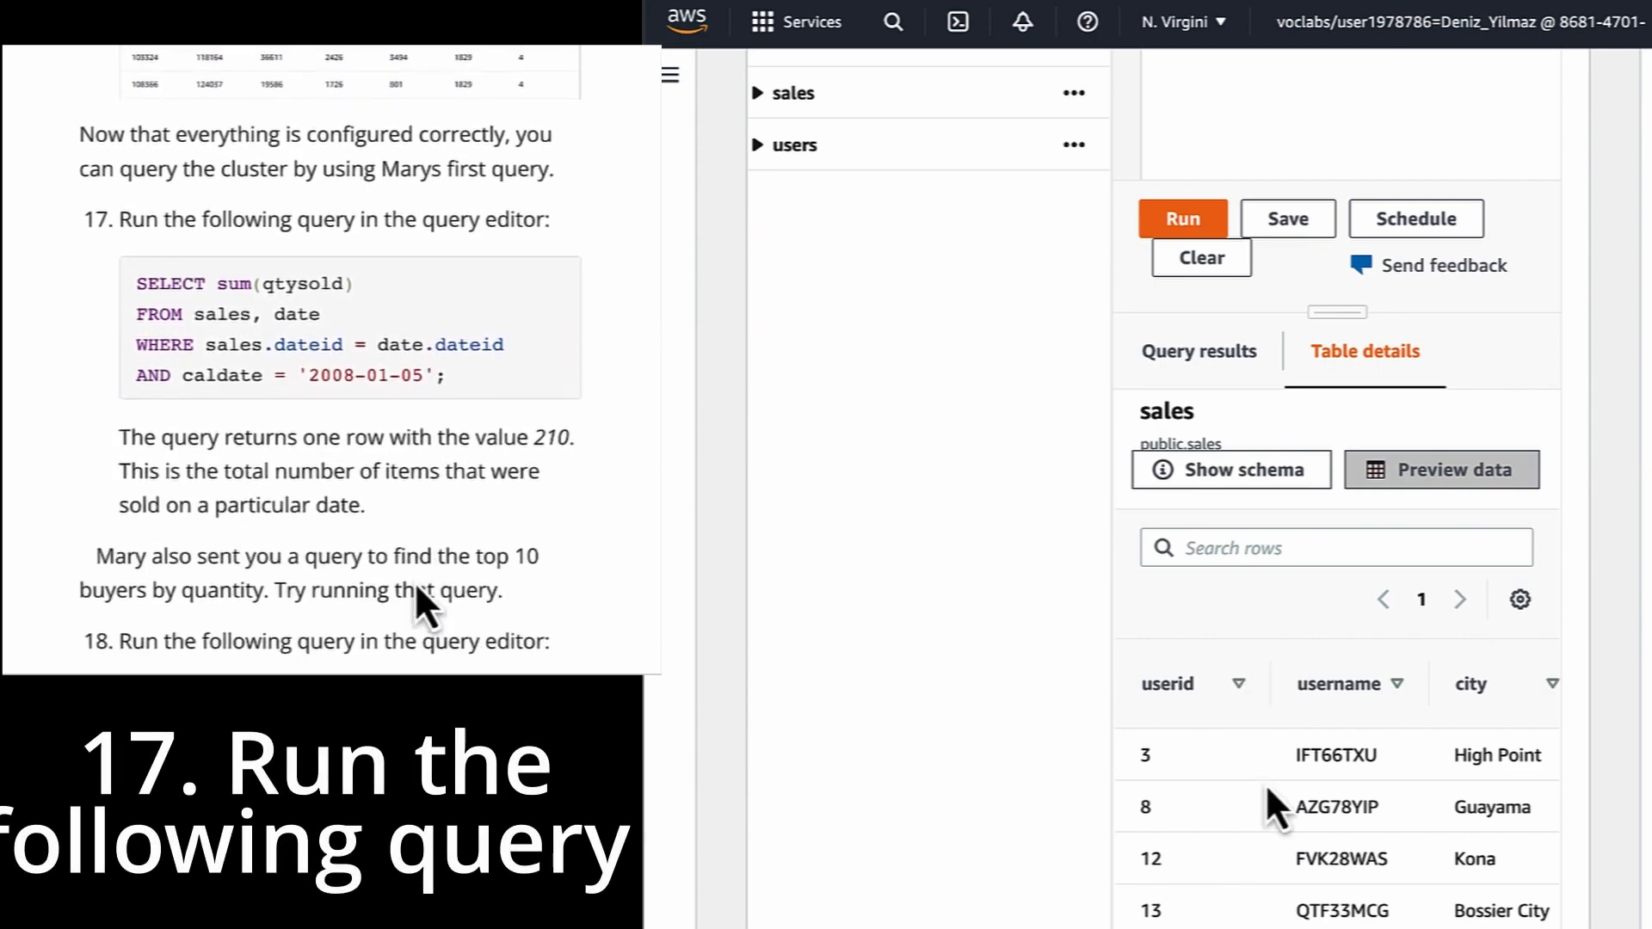
scroll(414, 581, "down", 2)
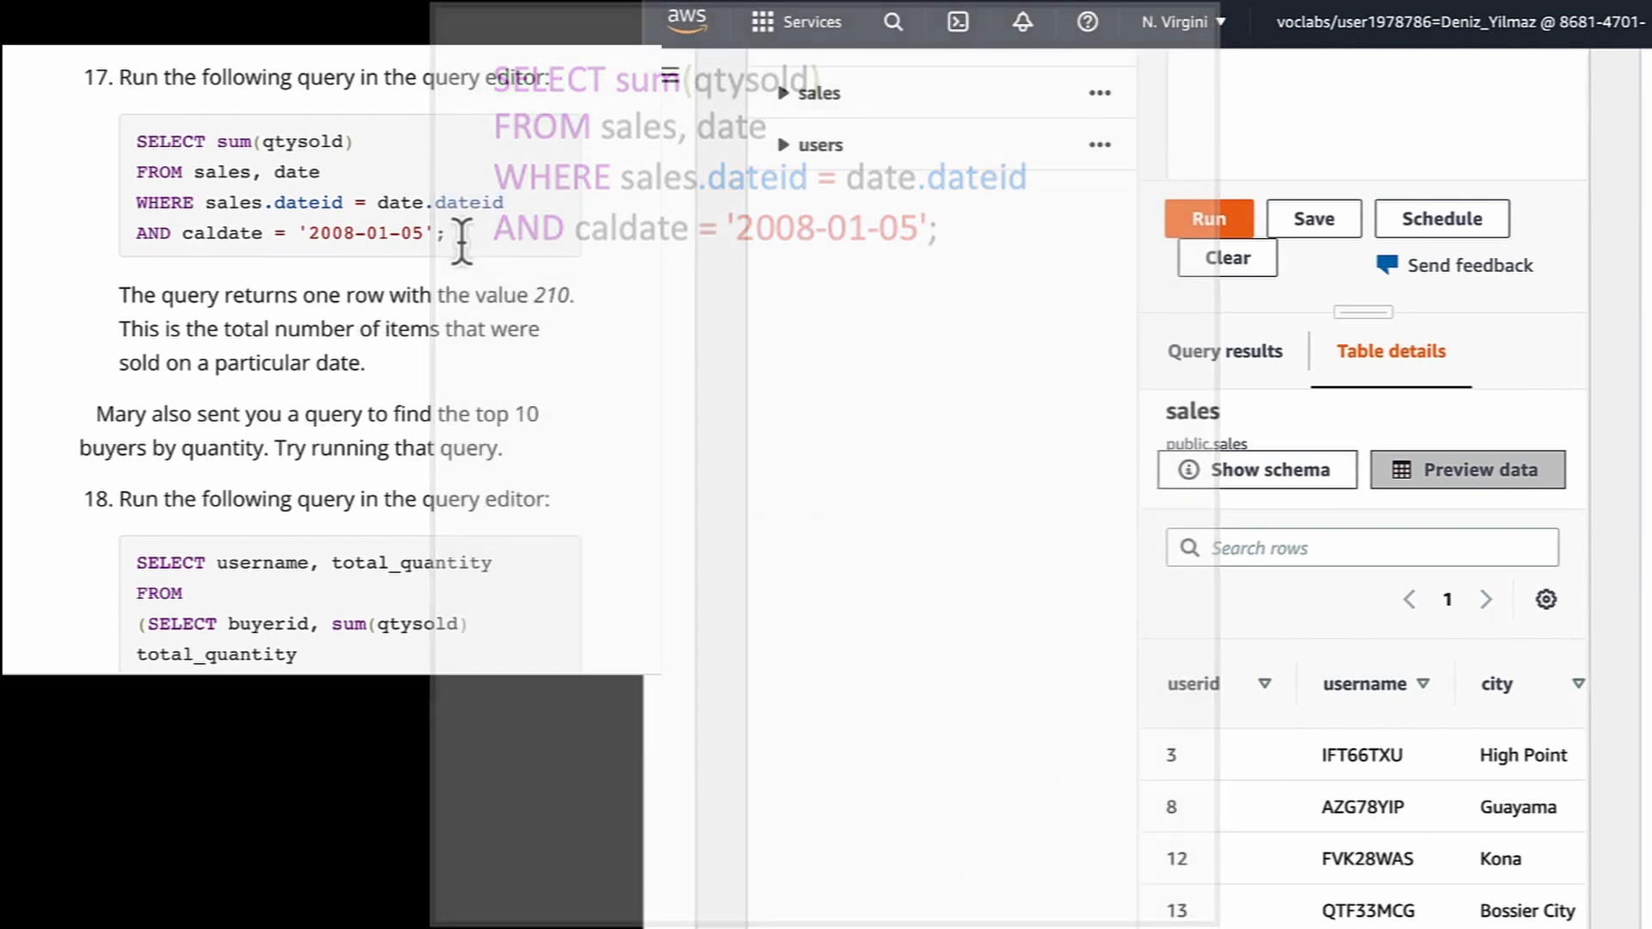
left_click_drag(450, 232, 176, 159)
key("ctrl+c")
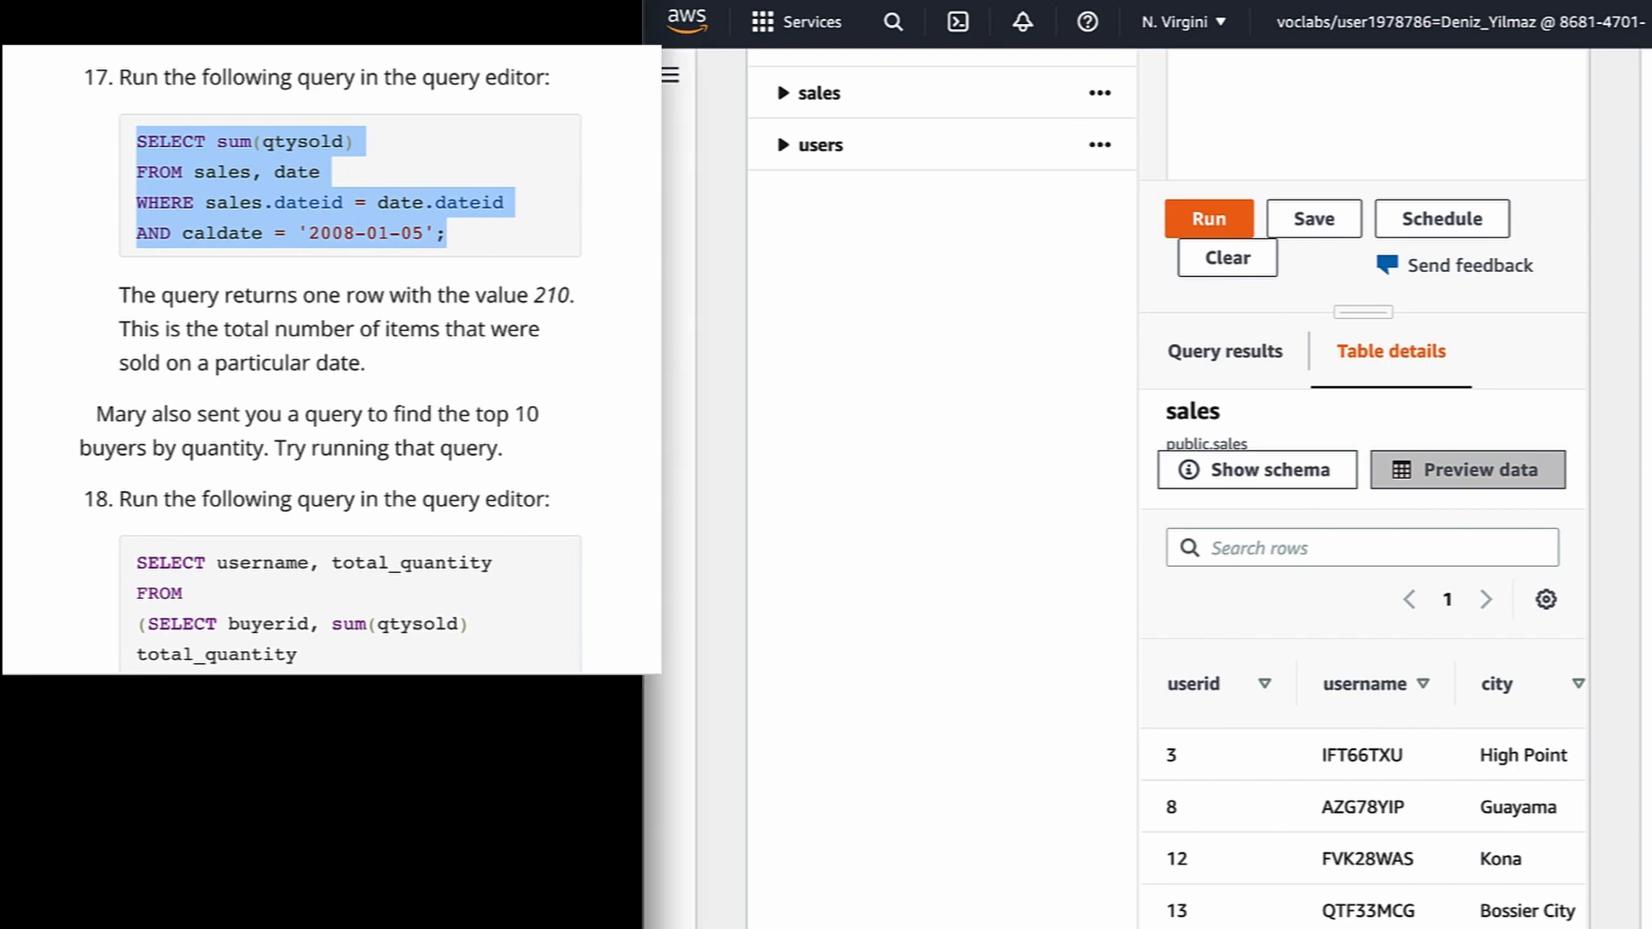
Paste the copied qtysold sum query into a new query tab and run it
scroll(1274, 627, "up", 5)
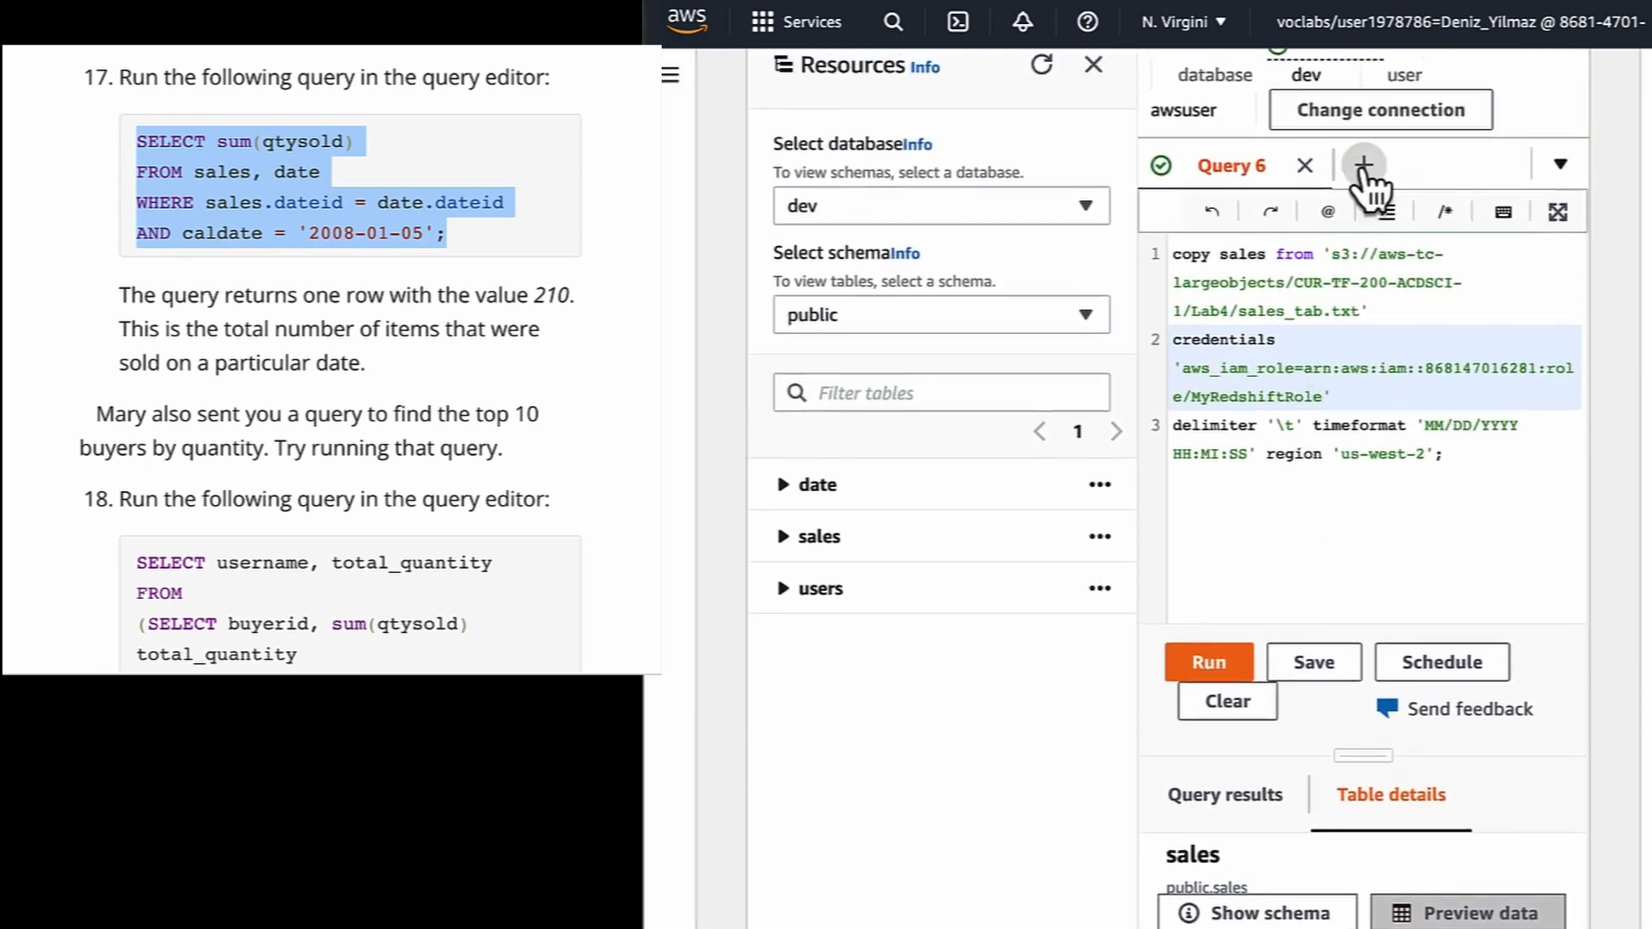
left_click(1364, 167)
left_click(1250, 281)
key("ctrl+v")
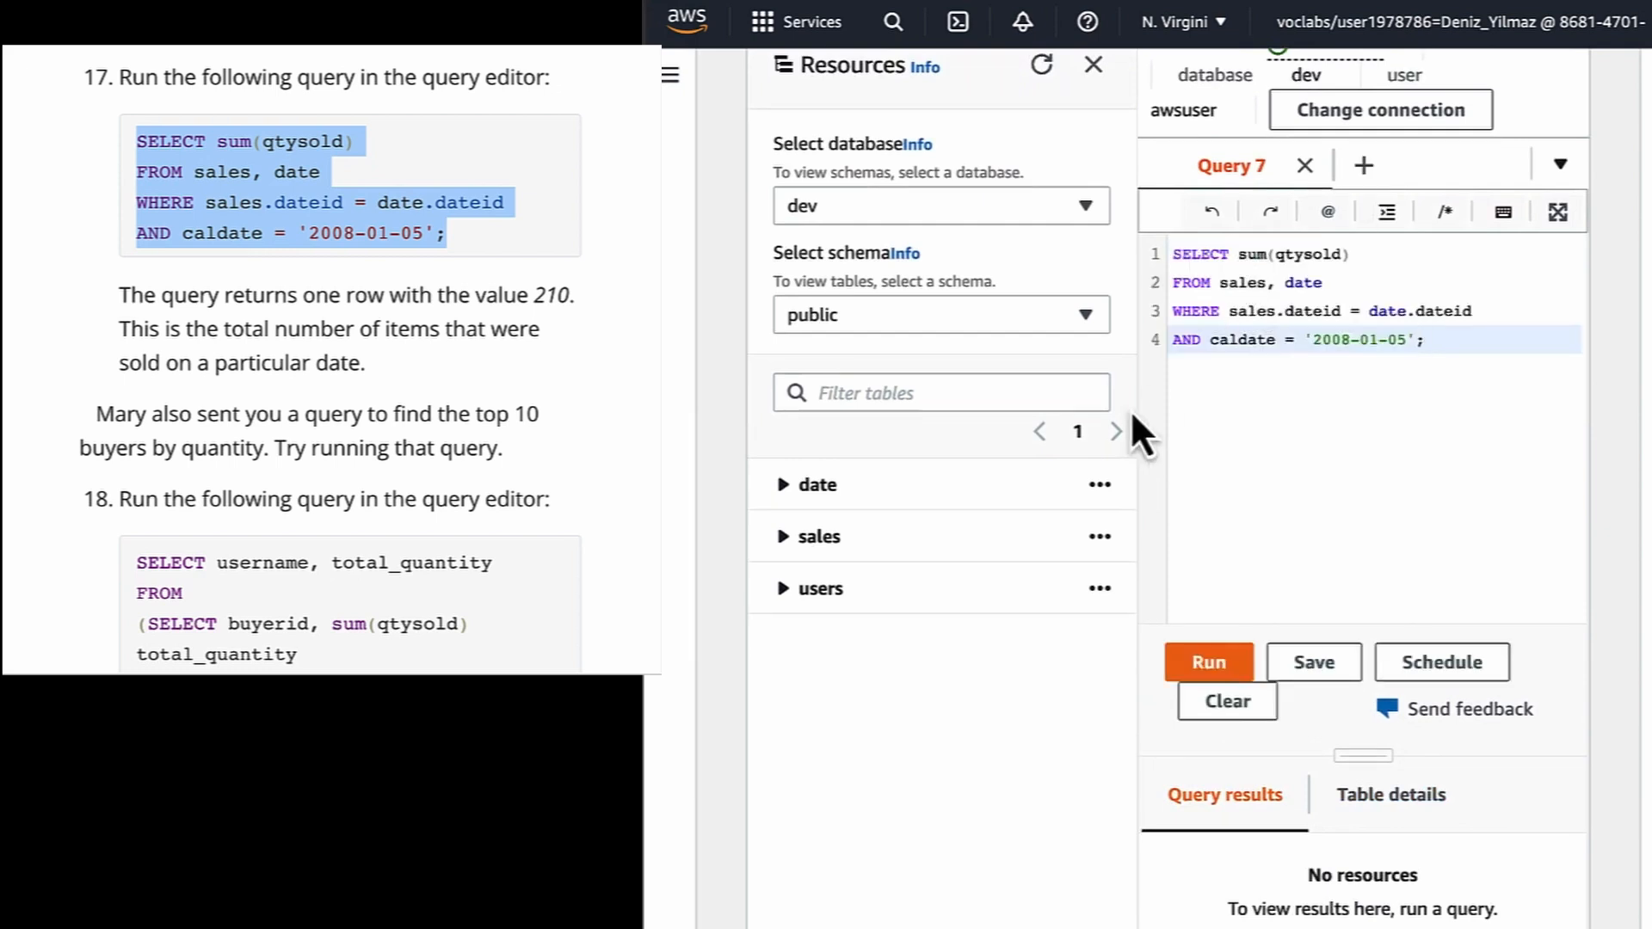
left_click(1184, 650)
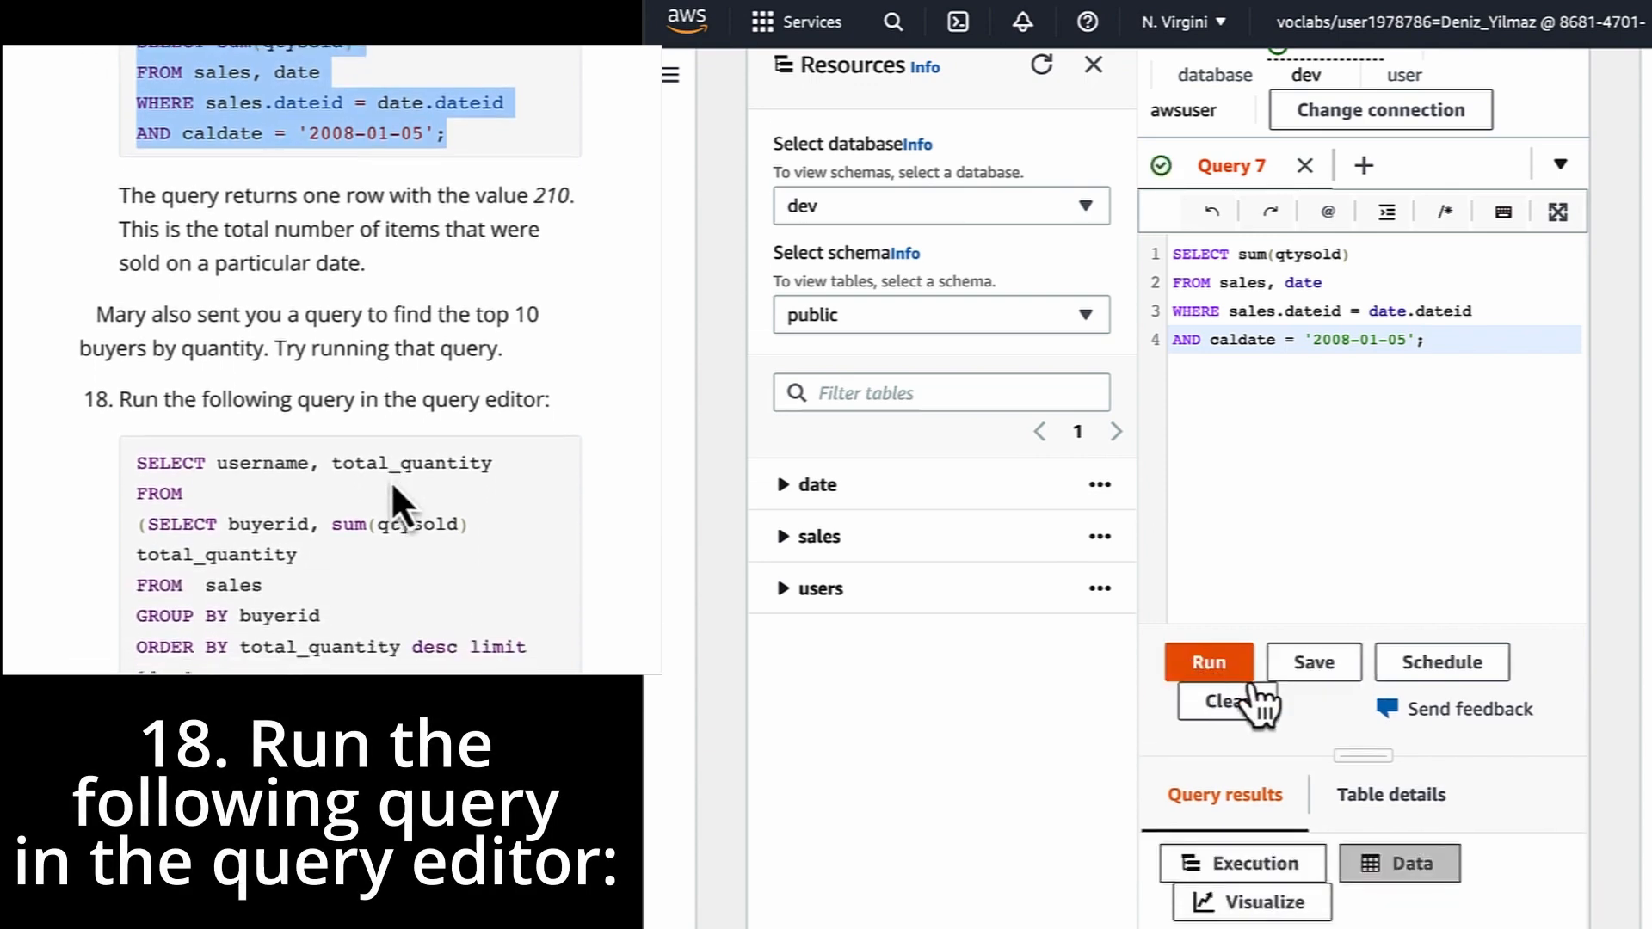
Copy the lab's step 18 query that finds the top 10 buyers by total_quantity
scroll(1252, 693, "down", 5)
scroll(392, 485, "down", 2)
scroll(1253, 688, "up", 2)
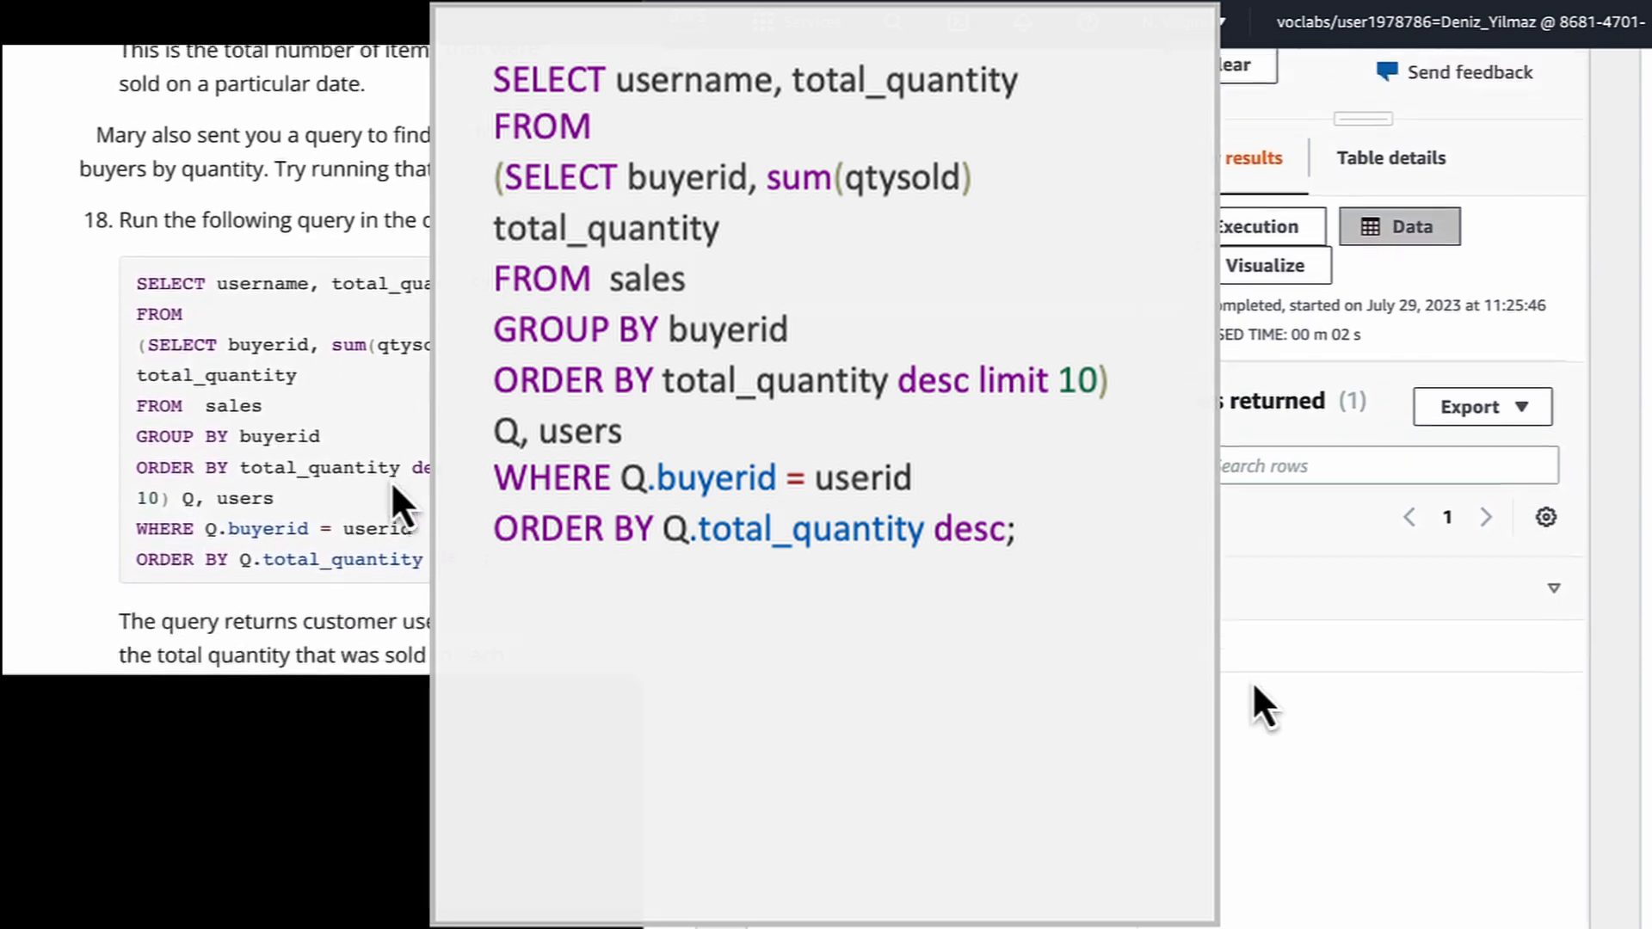
left_click_drag(492, 557, 112, 287)
key("ctrl+c")
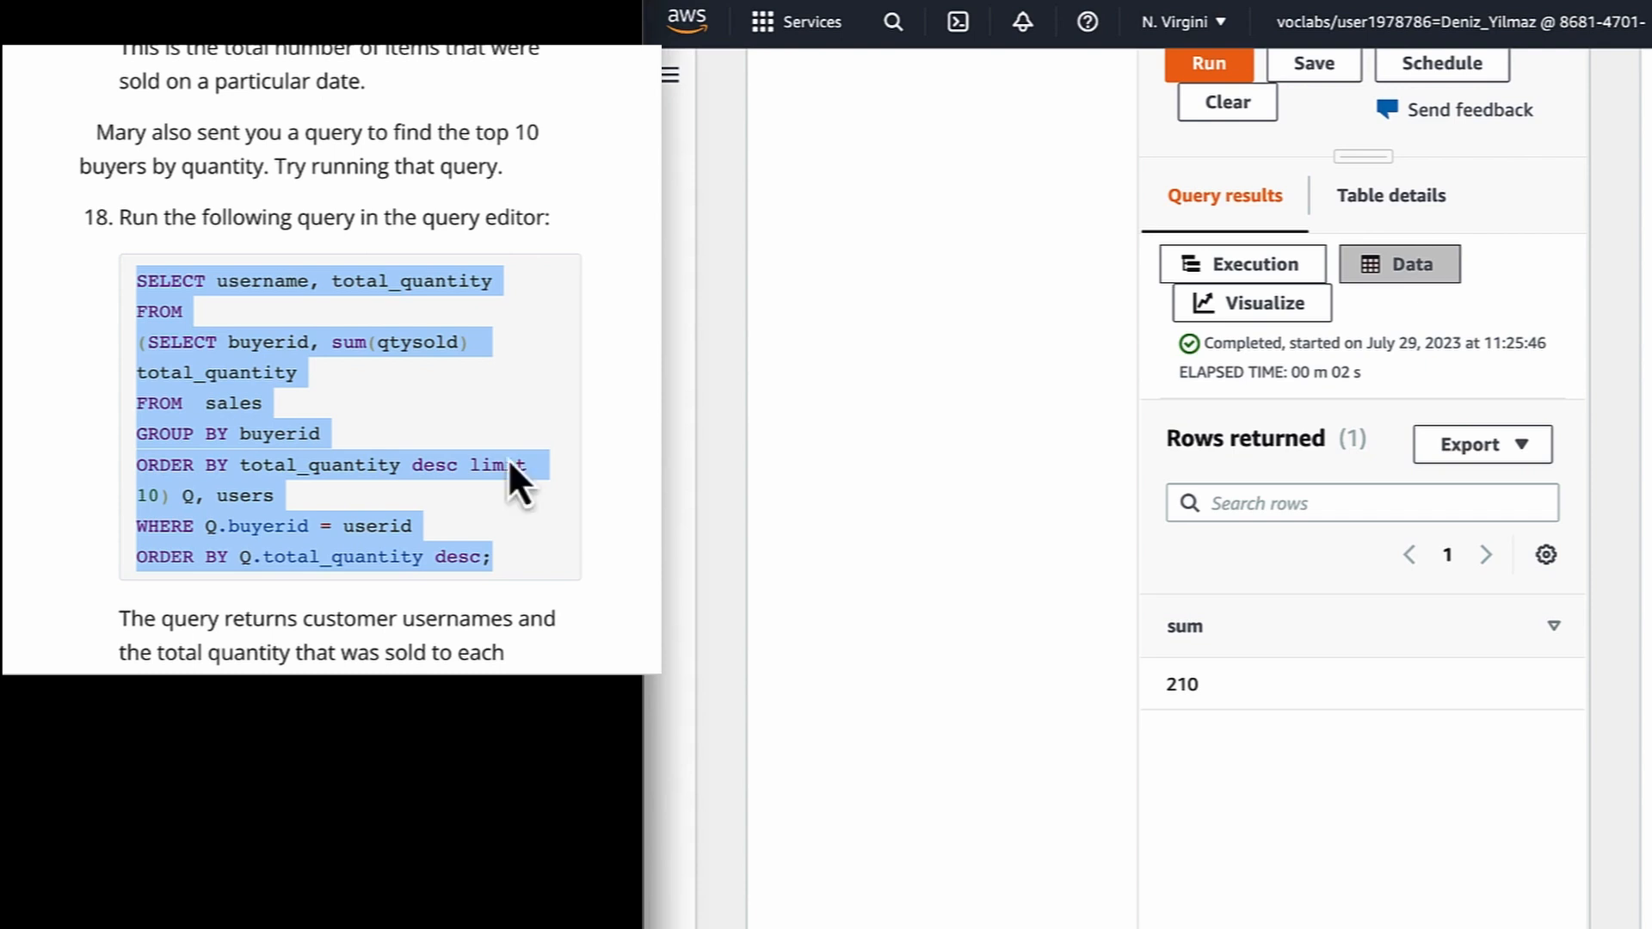
Paste the copied top 10 buyers query into a new query tab and run it
scroll(1107, 358, "up", 5)
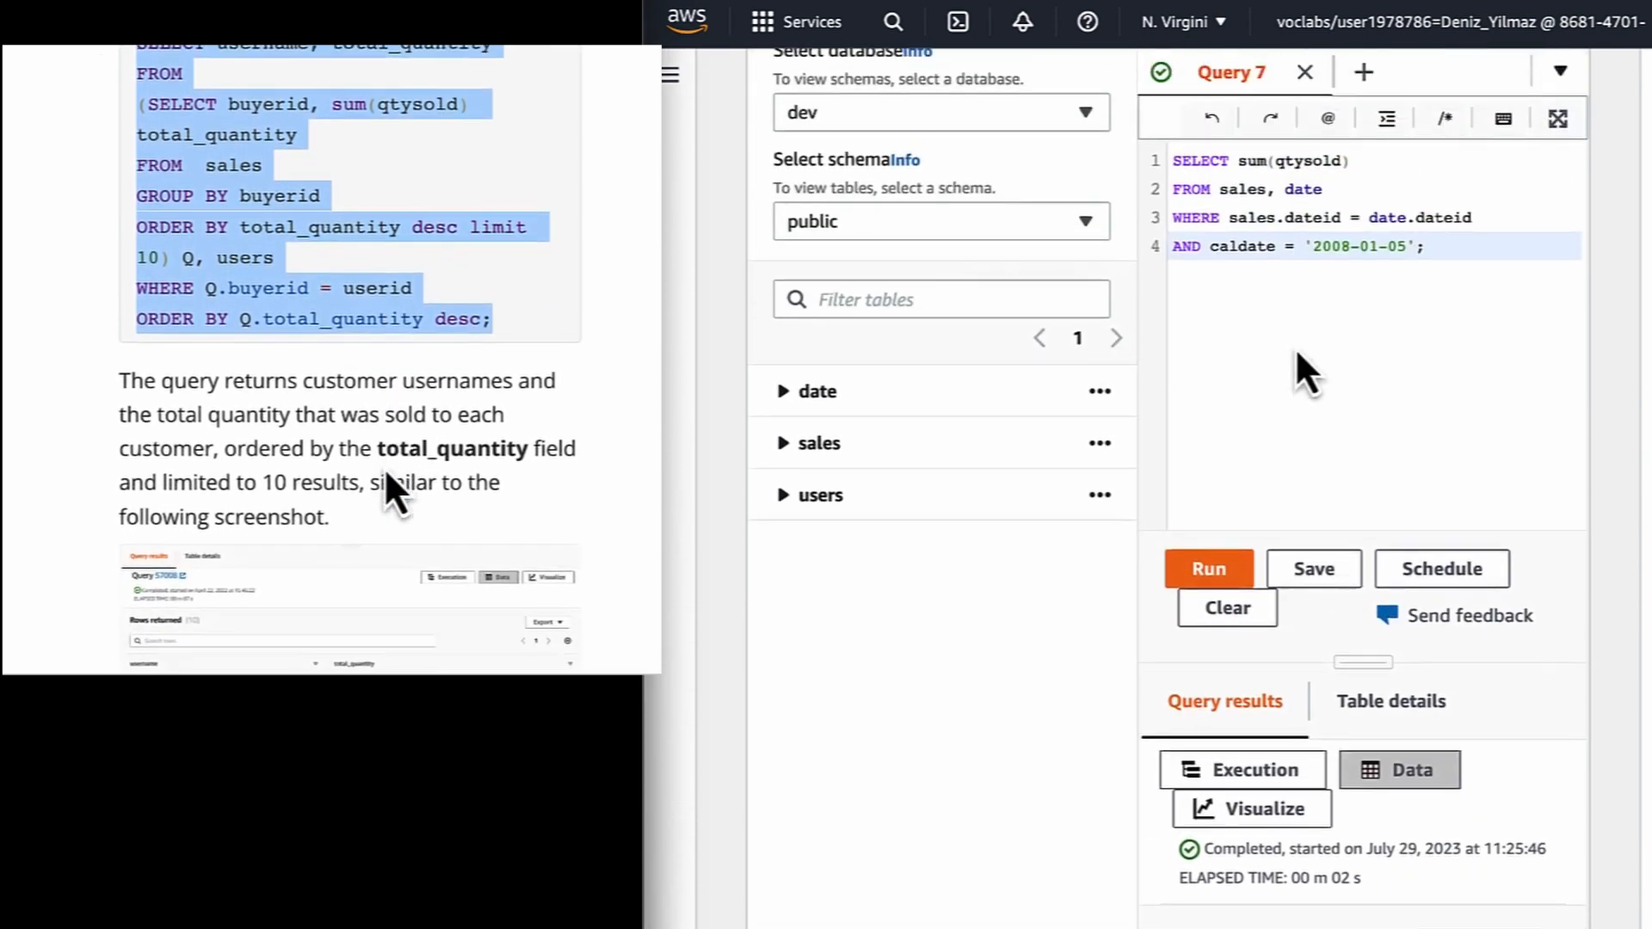
scroll(1368, 258, "up", 2)
left_click(1363, 139)
scroll(384, 468, "down", 1)
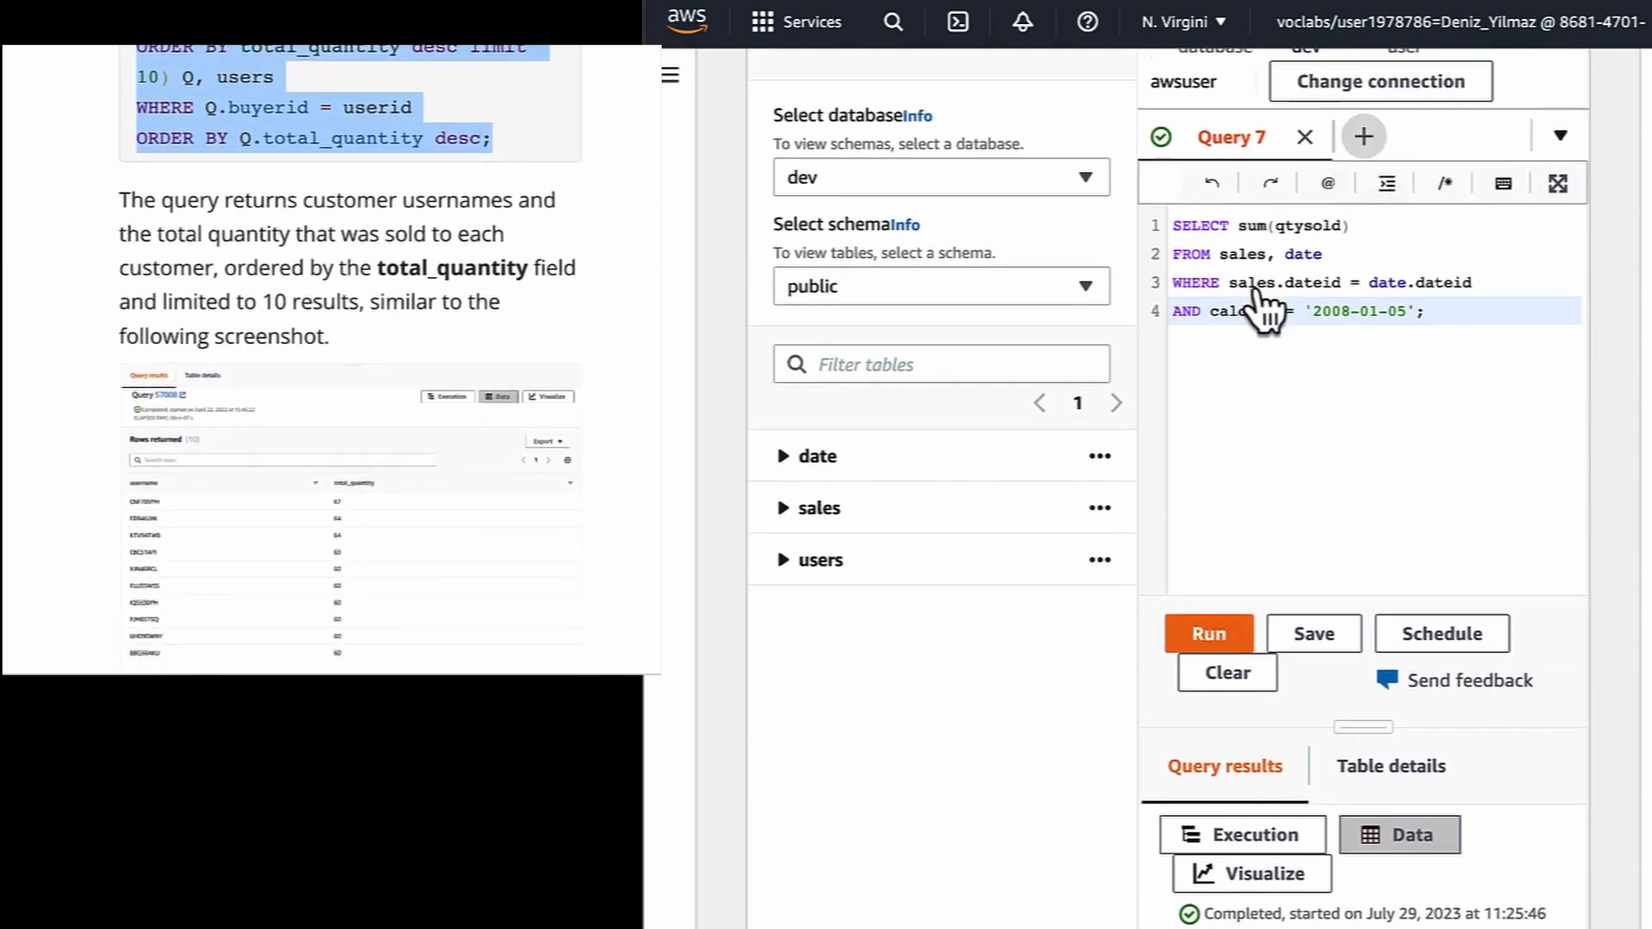
key("ctrl+v")
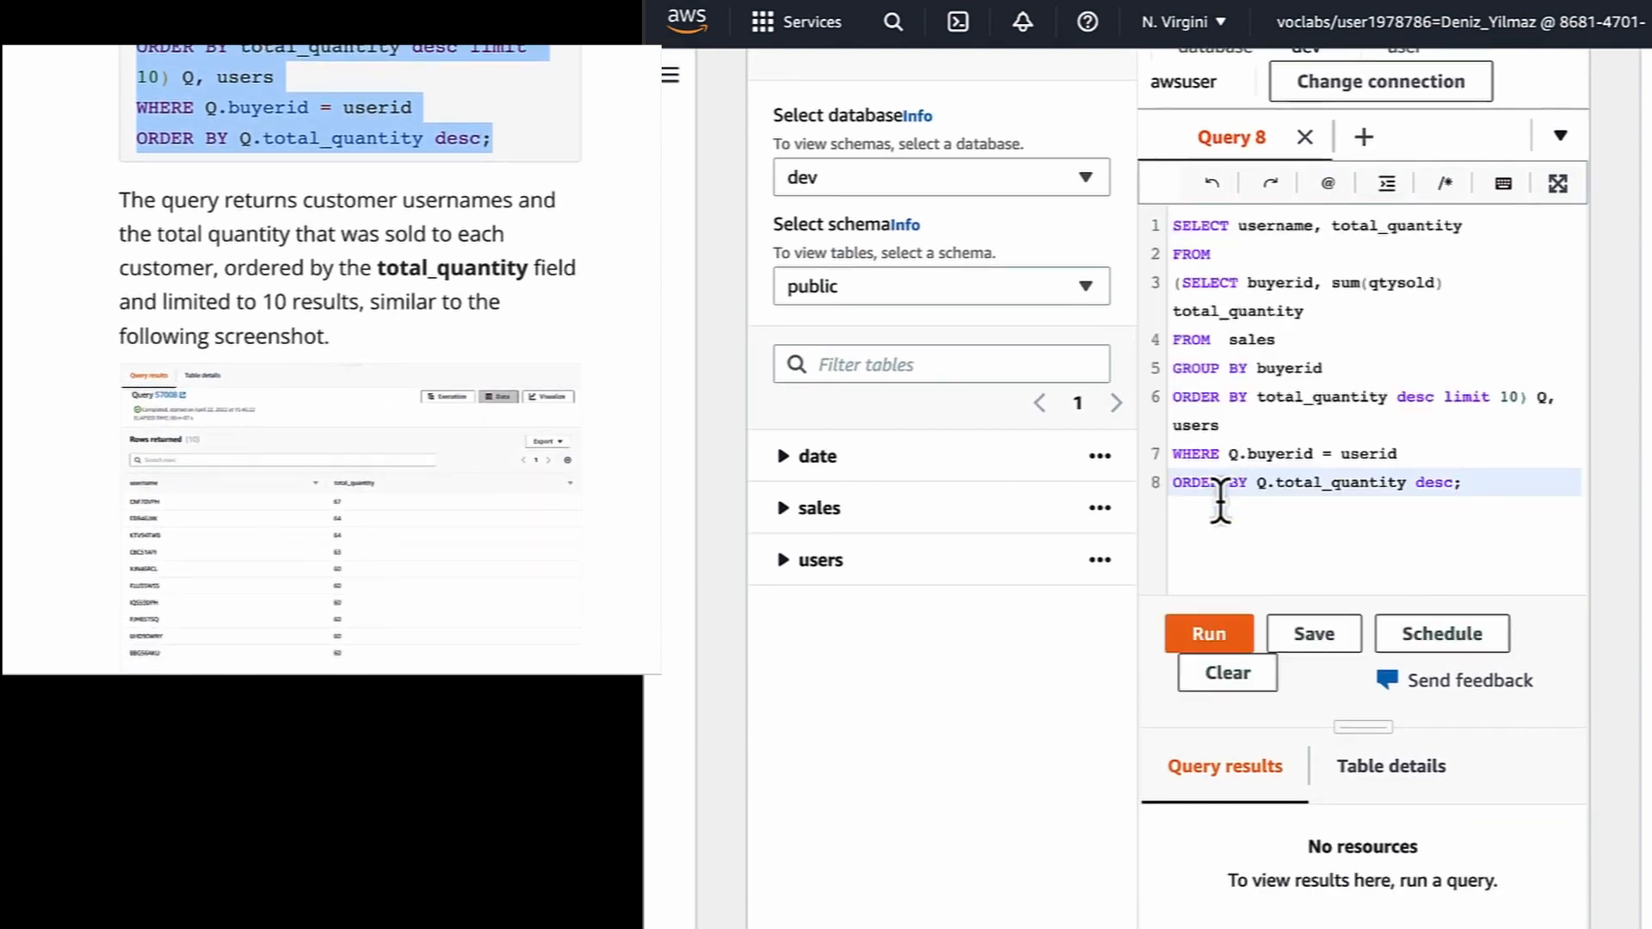
left_click(1213, 634)
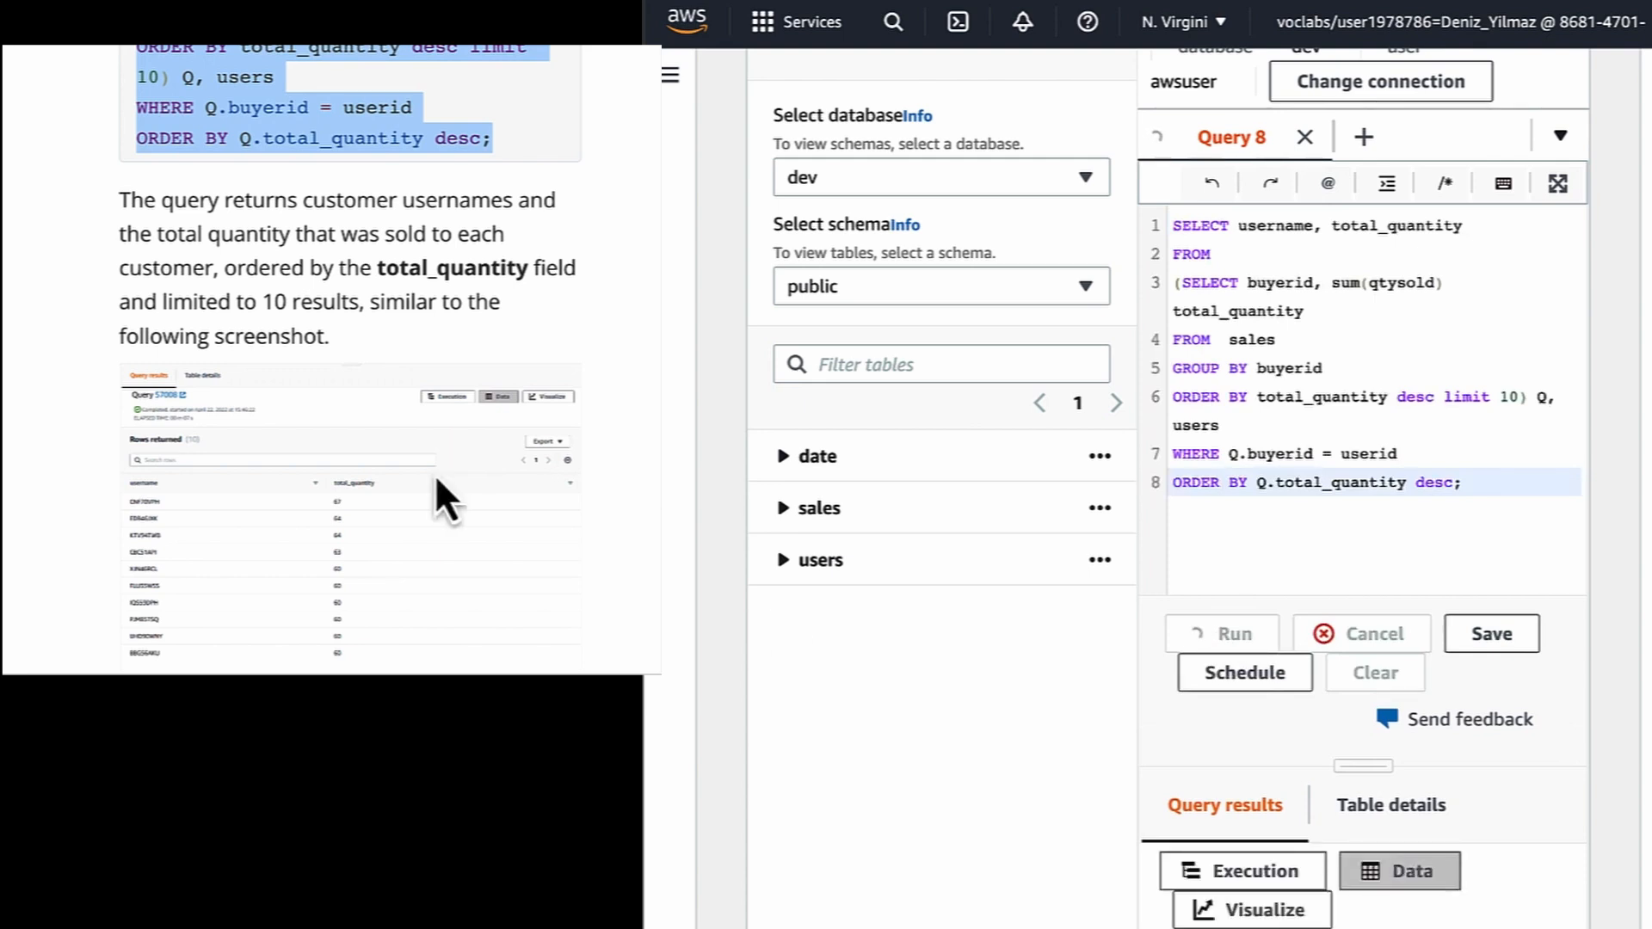
Compare the top buyers result with the lab's sample, then read the Task 5 summary and the Task 6 instructions for opening Cloud9
scroll(435, 474, "down", 2)
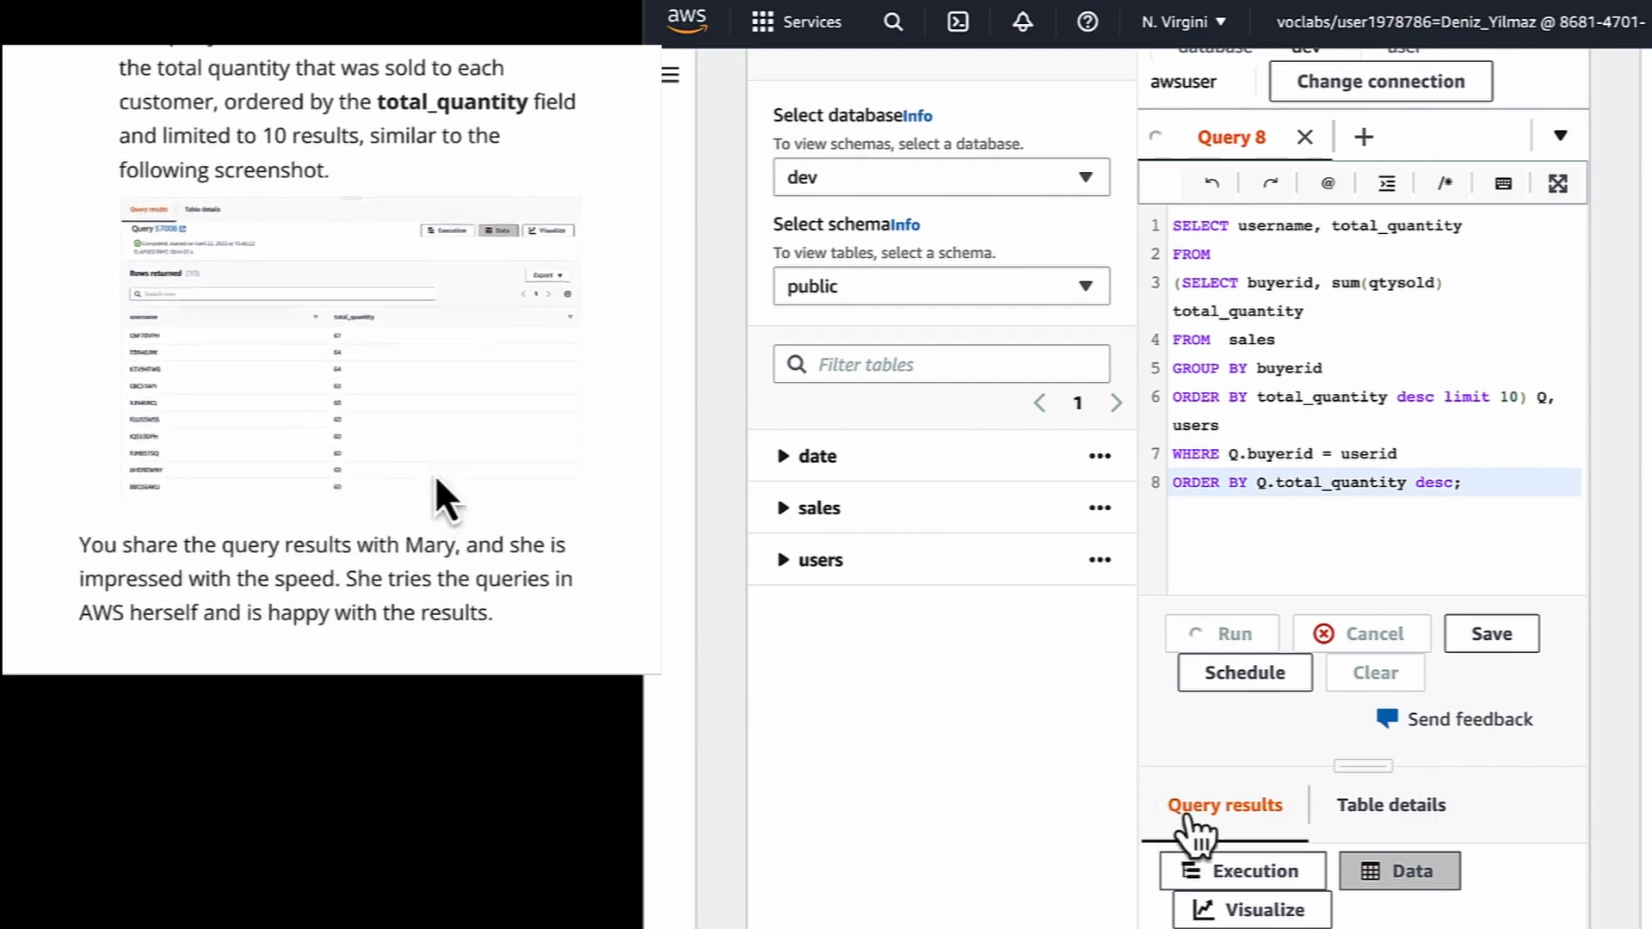
scroll(1255, 822, "down", 1)
scroll(1255, 821, "down", 5)
scroll(436, 474, "down", 2)
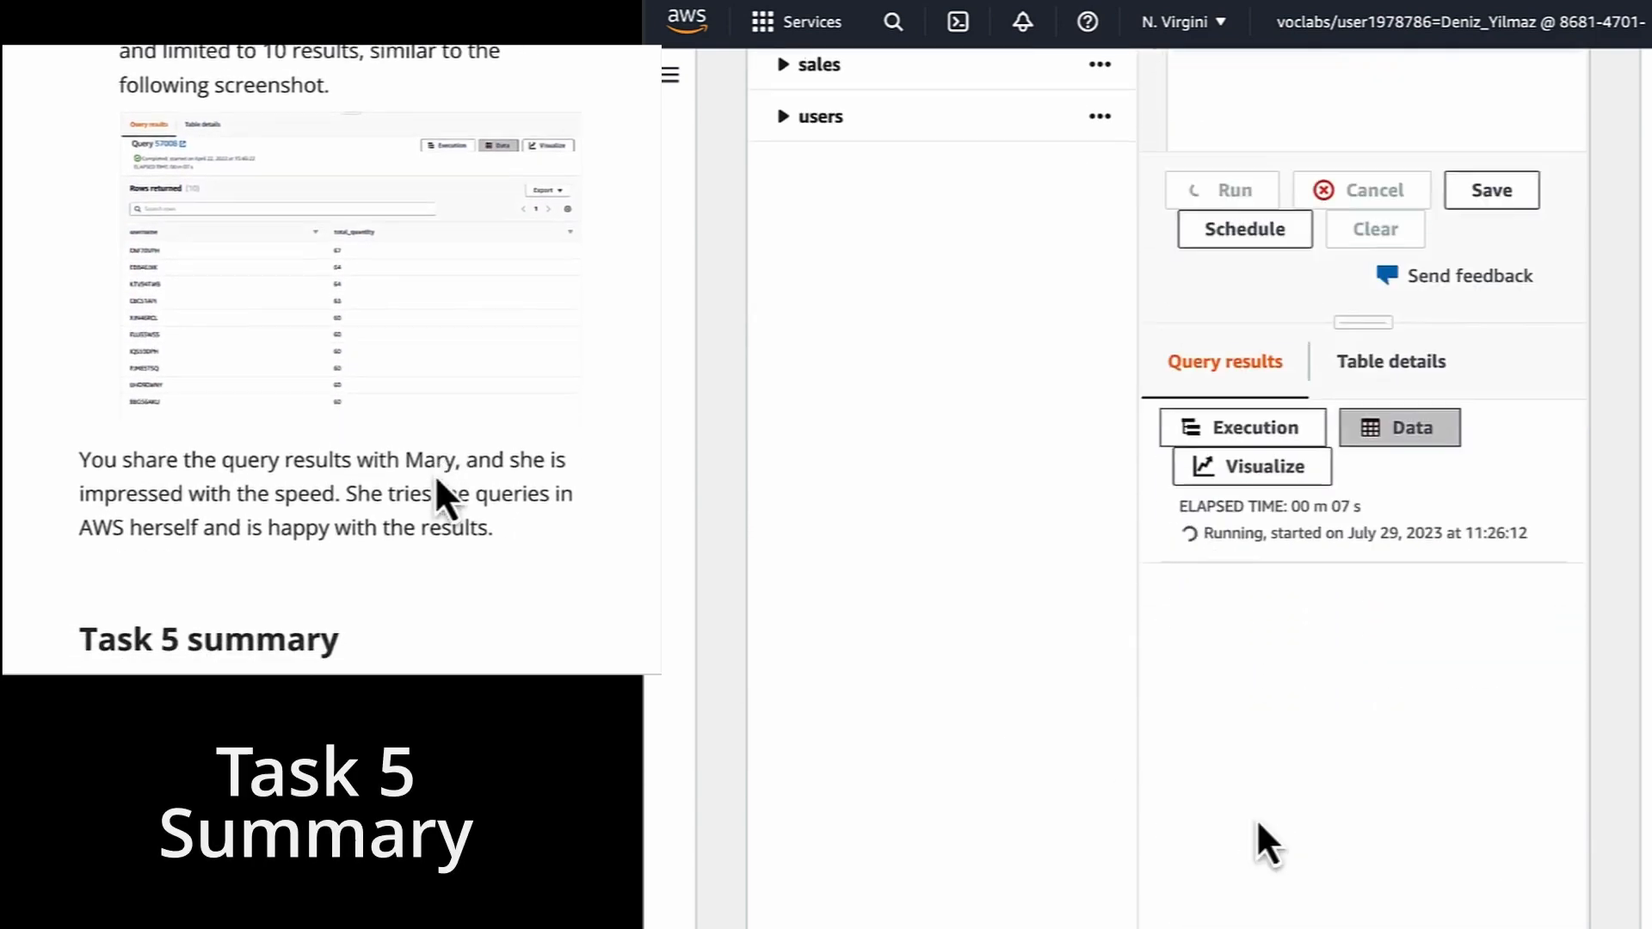
scroll(435, 479, "down", 2)
scroll(1261, 830, "down", 5)
scroll(436, 480, "down", 2)
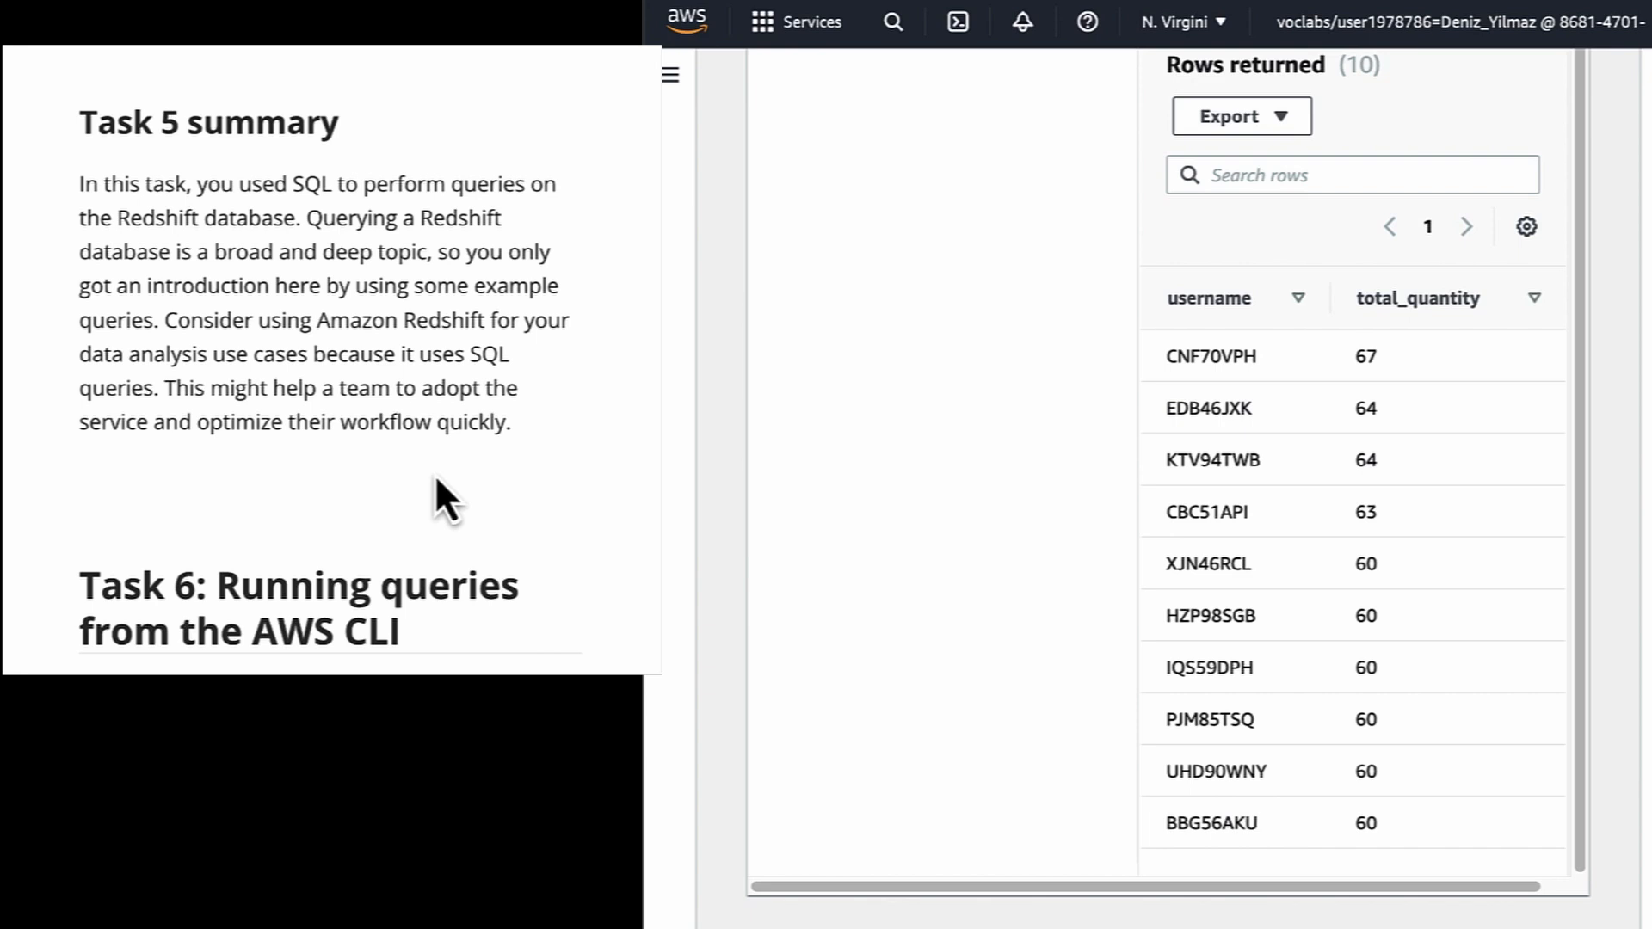
scroll(436, 479, "down", 4)
scroll(437, 482, "down", 1)
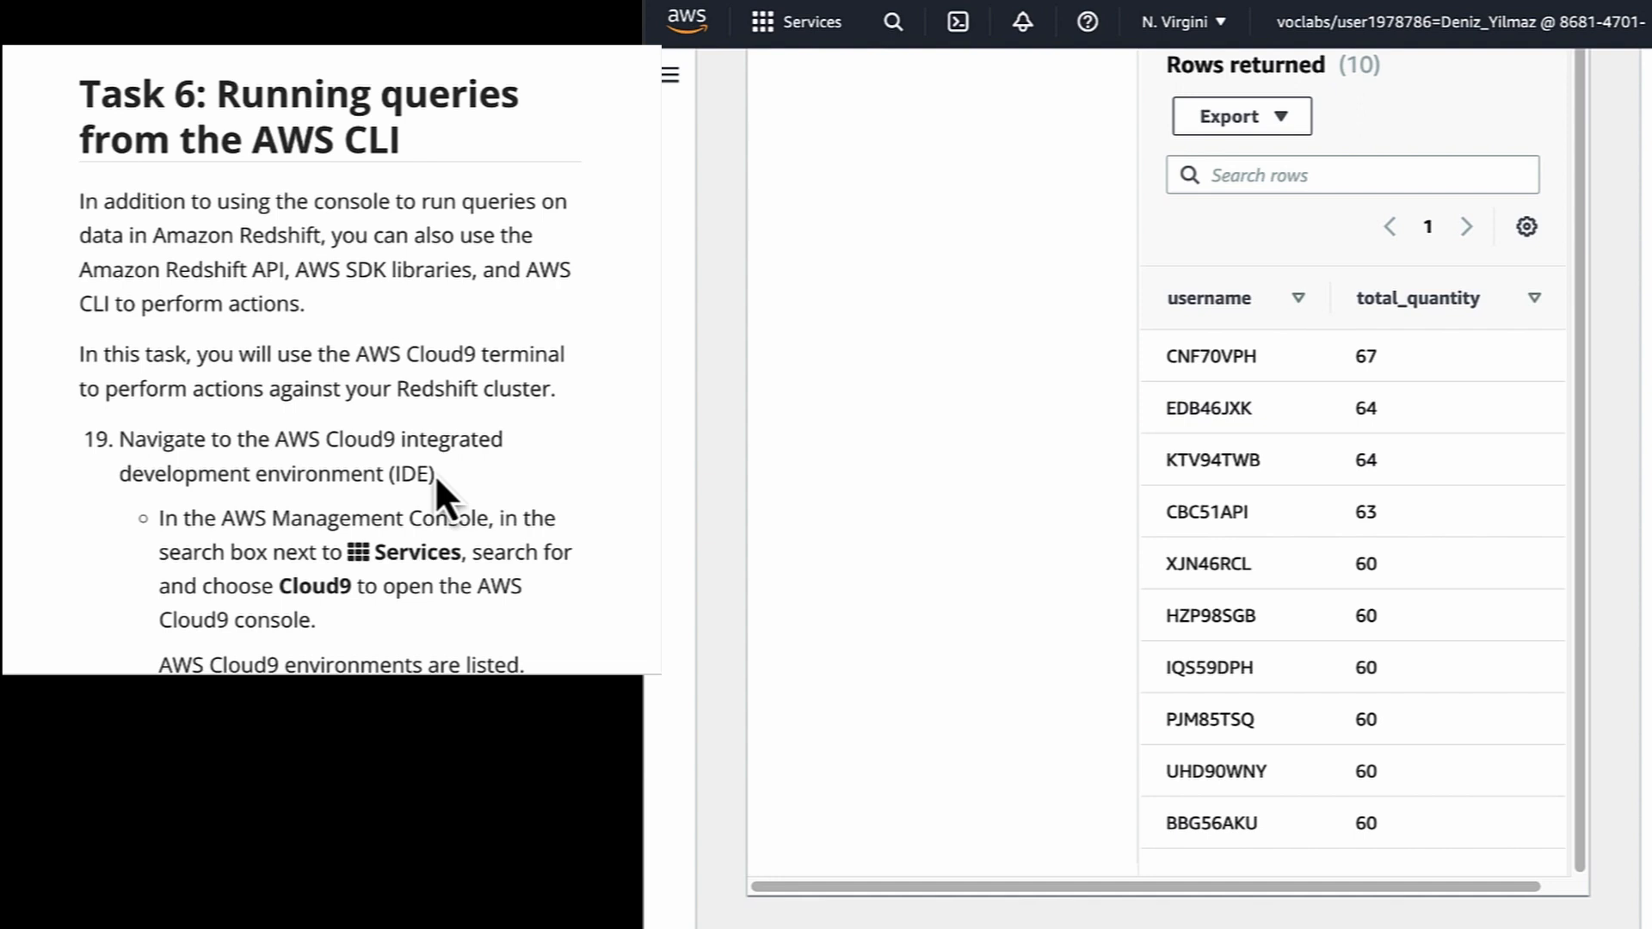
scroll(436, 474, "down", 2)
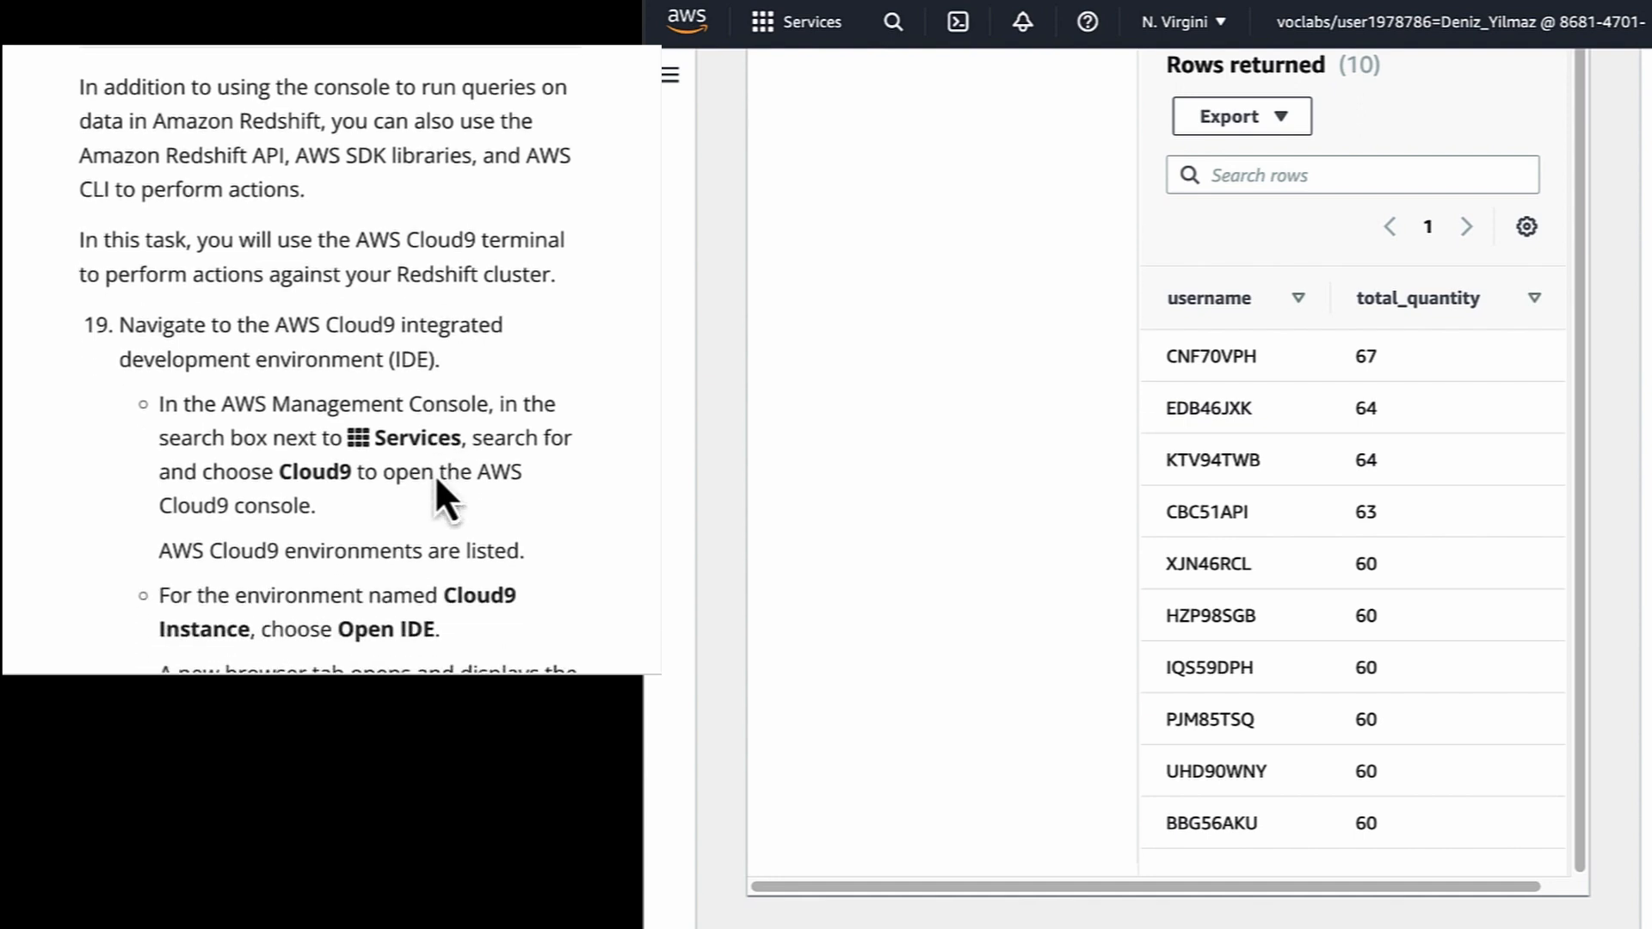
scroll(435, 474, "down", 3)
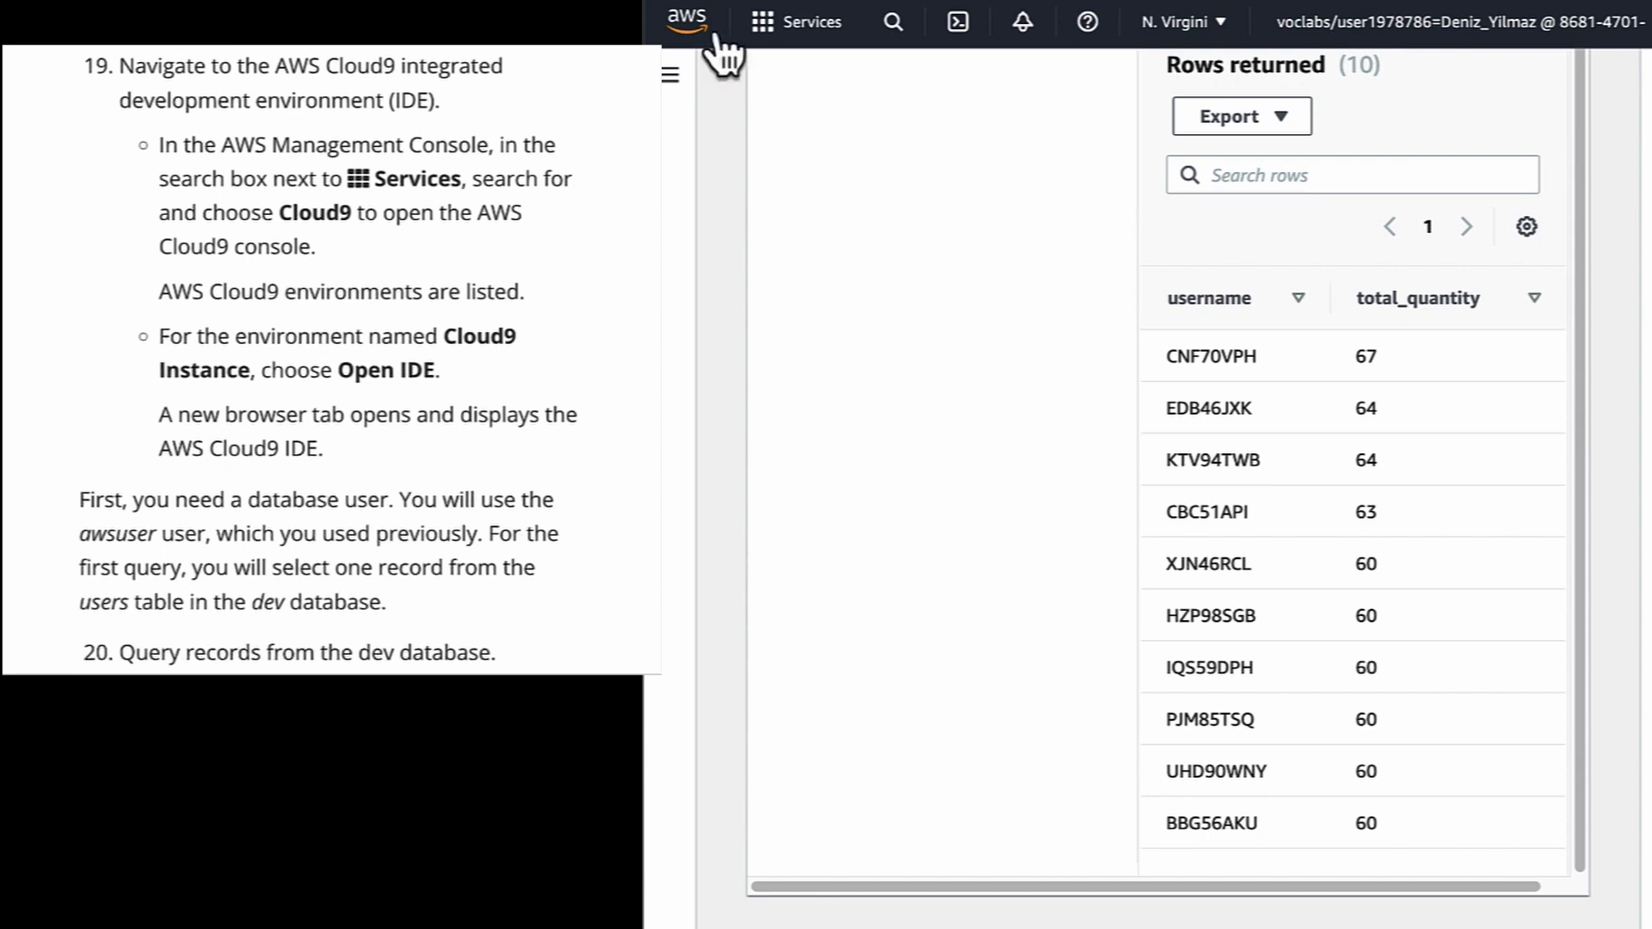
Search the AWS services for "cloud9" in the other console tab and open the Cloud9 service
key("ctrl+Tab")
left_click(891, 26)
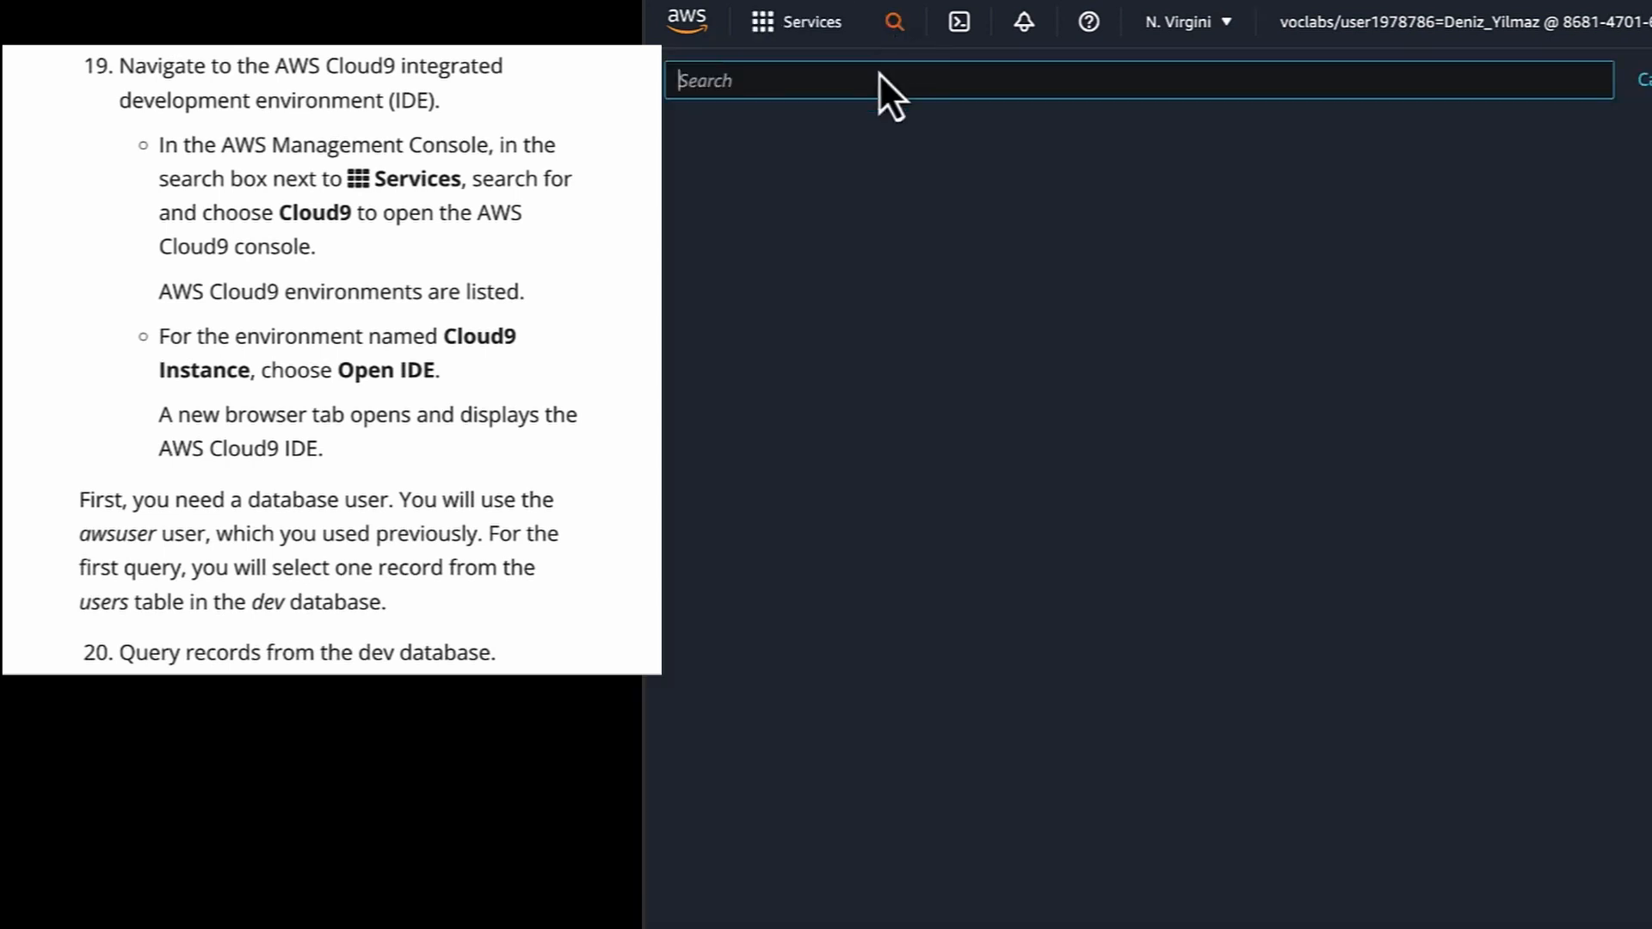
type("cloud")
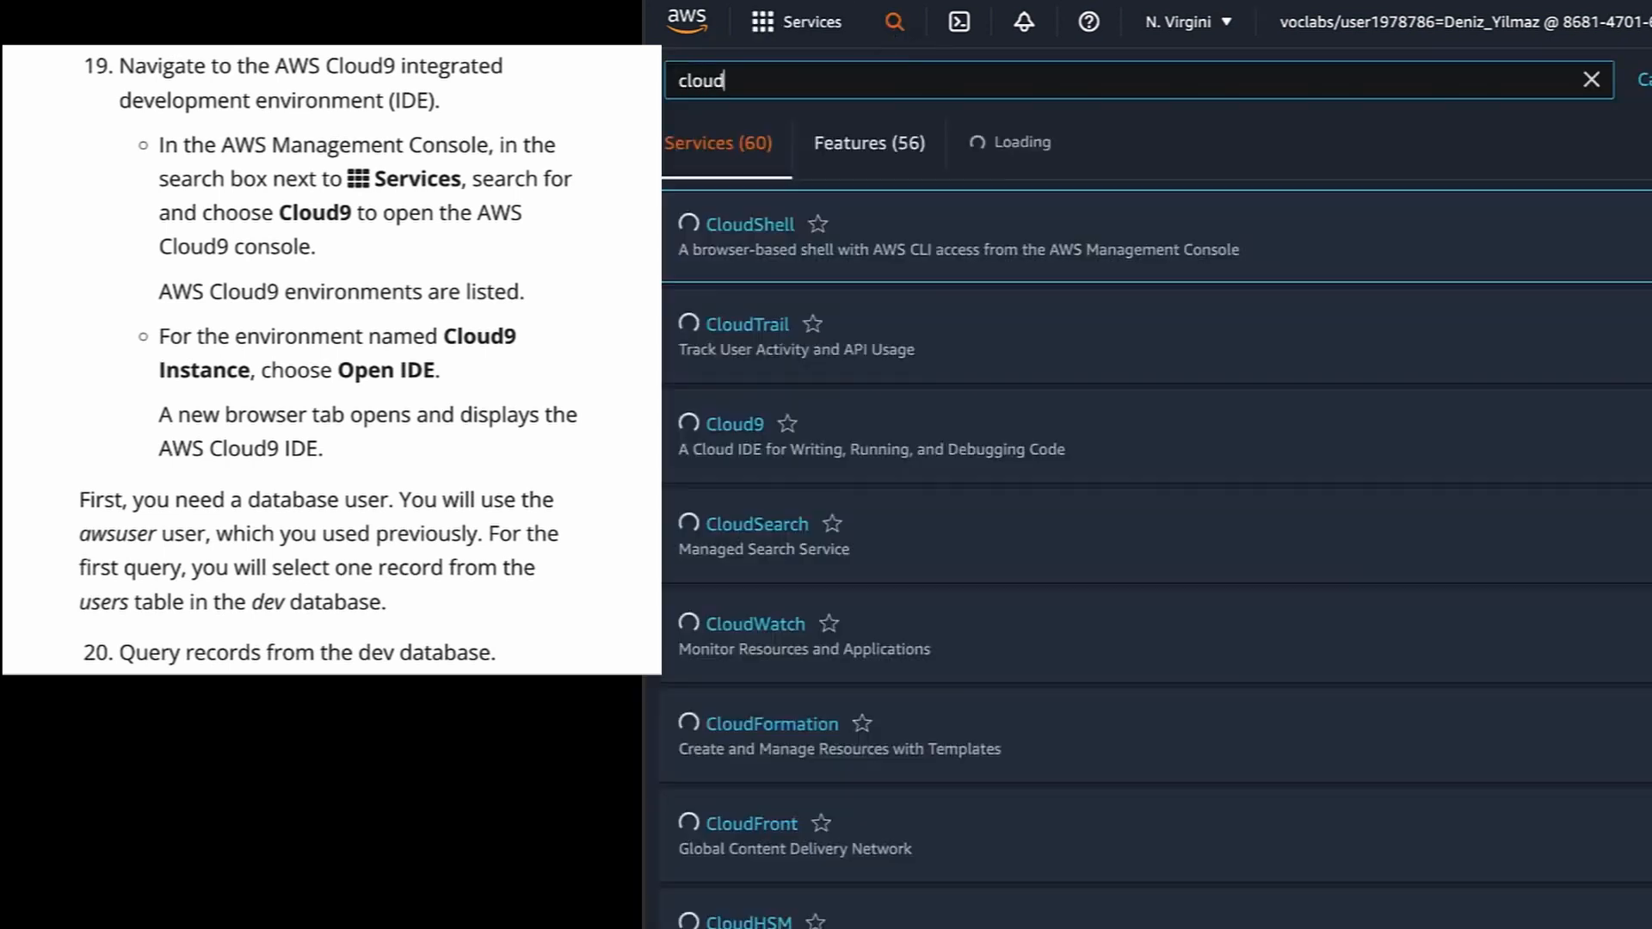
type("9")
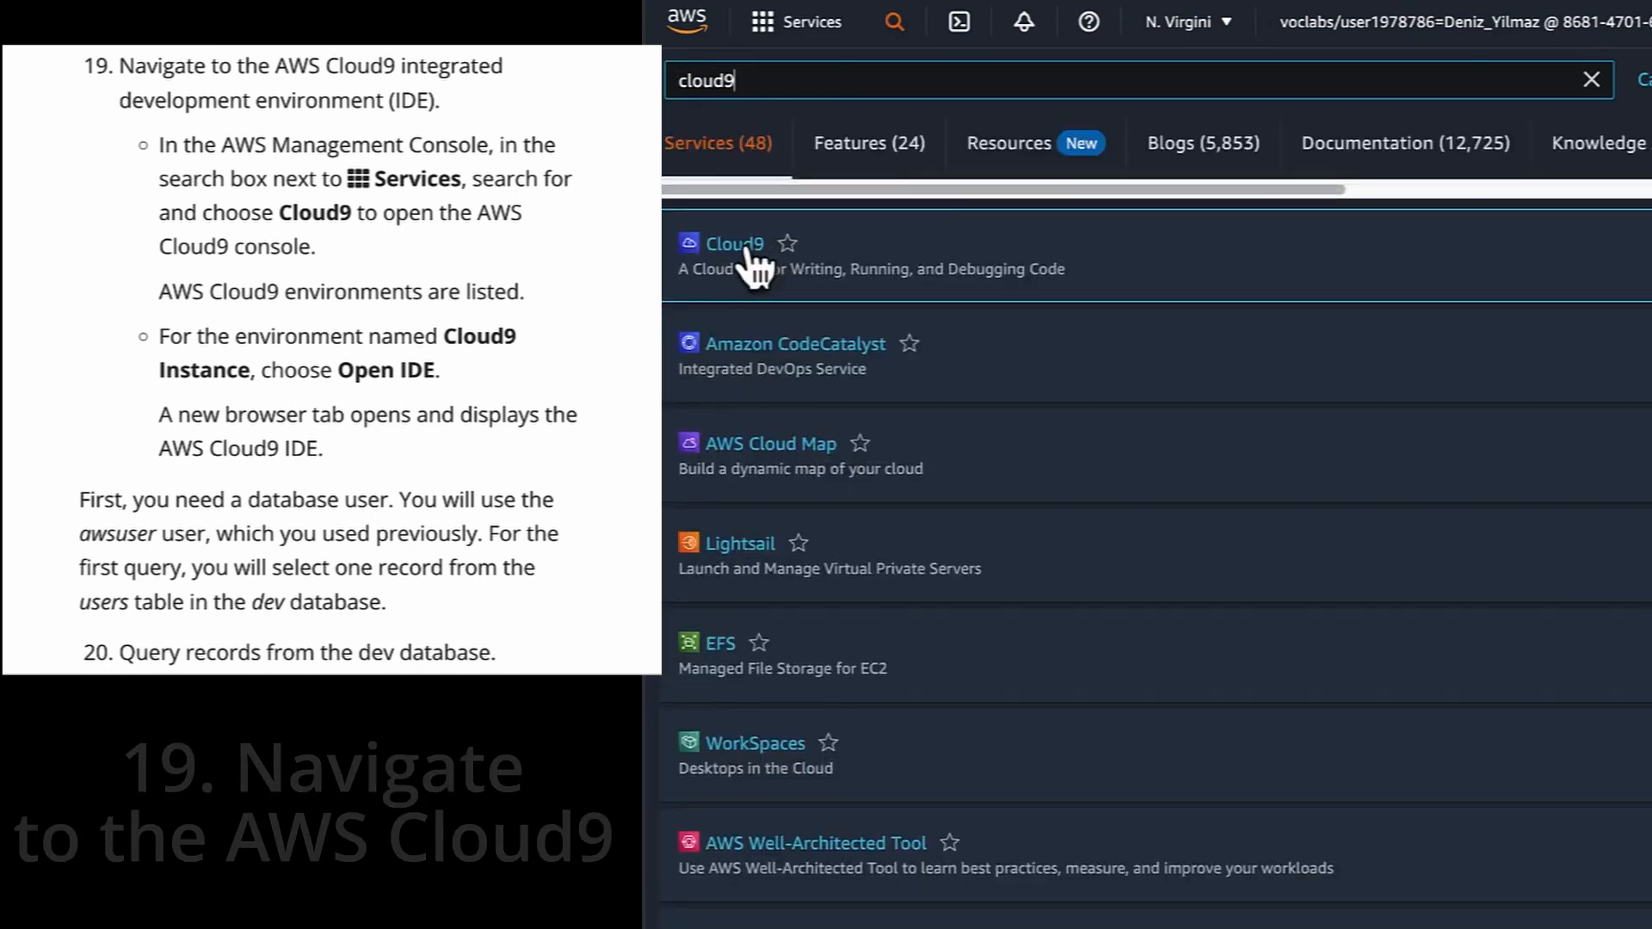
left_click(745, 250)
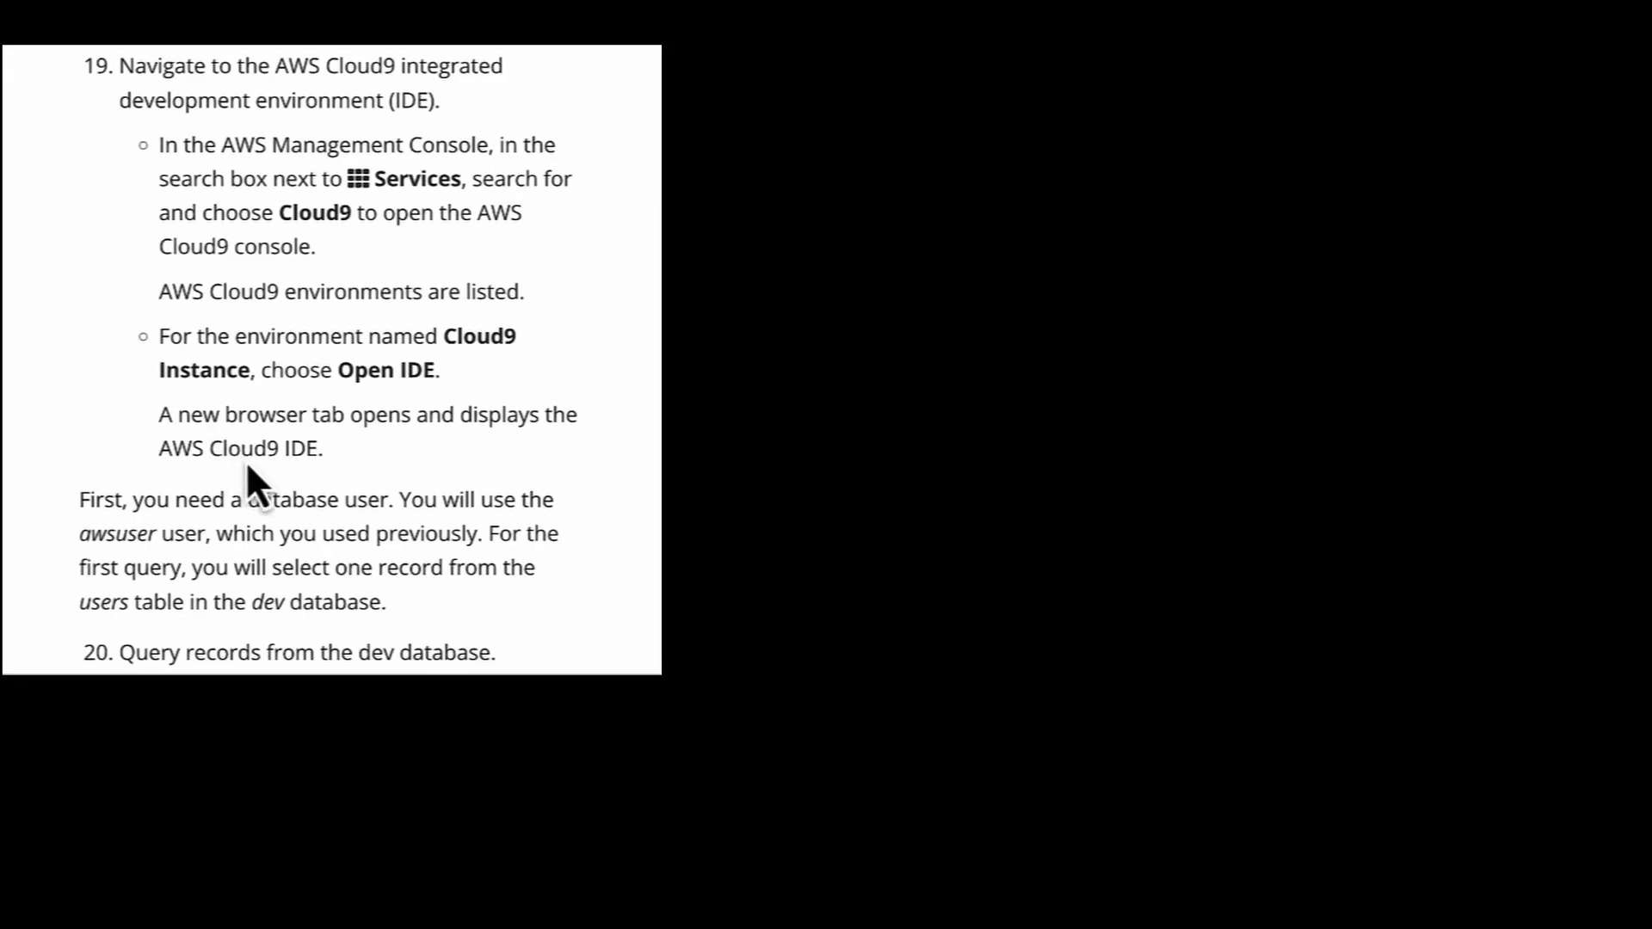
Copy the lab's step 20 aws redshift-data execute-statement command that selects one record from the users table
scroll(245, 462, "down", 4)
scroll(246, 461, "down", 4)
scroll(246, 461, "down", 4)
scroll(246, 462, "down", 1)
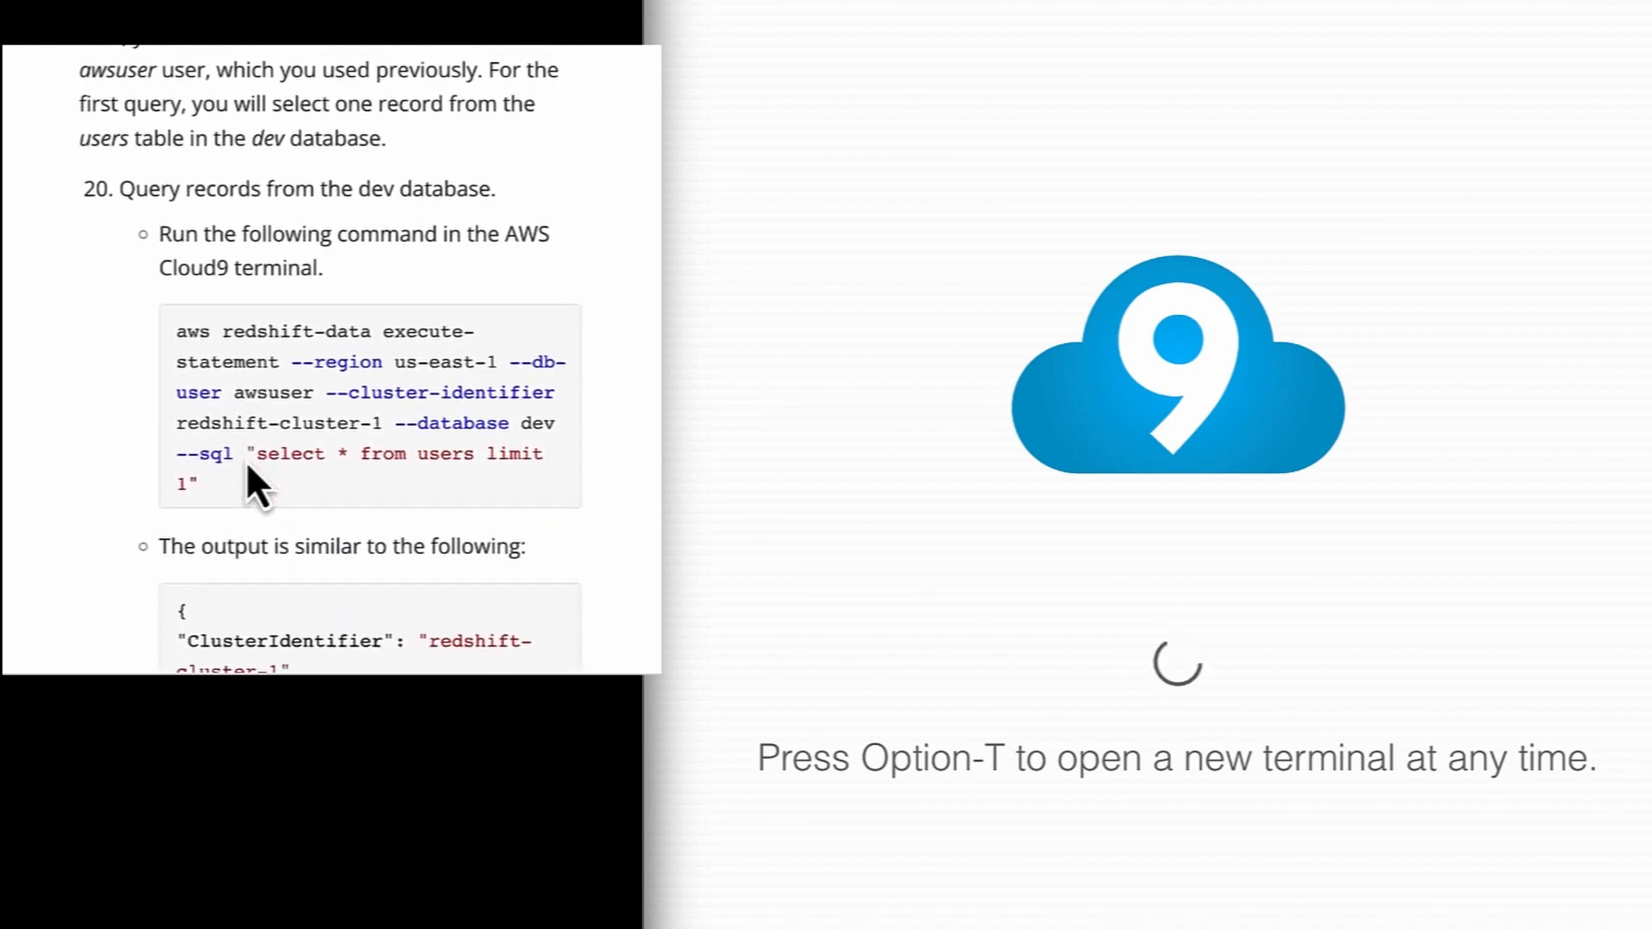
scroll(246, 461, "down", 1)
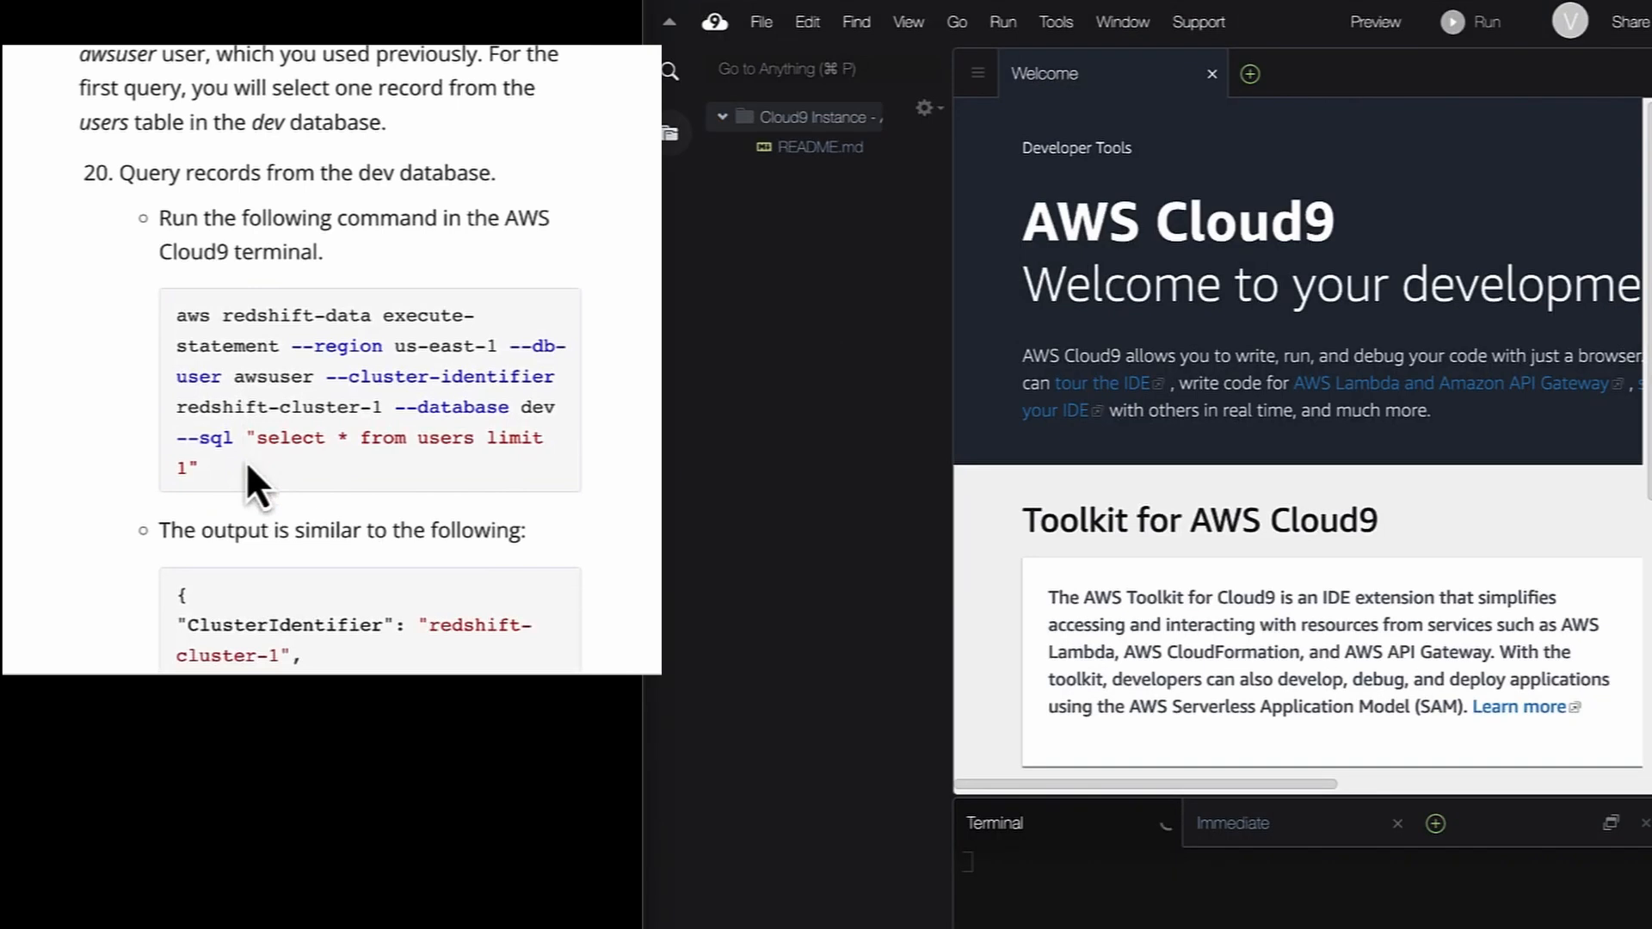
scroll(247, 461, "down", 2)
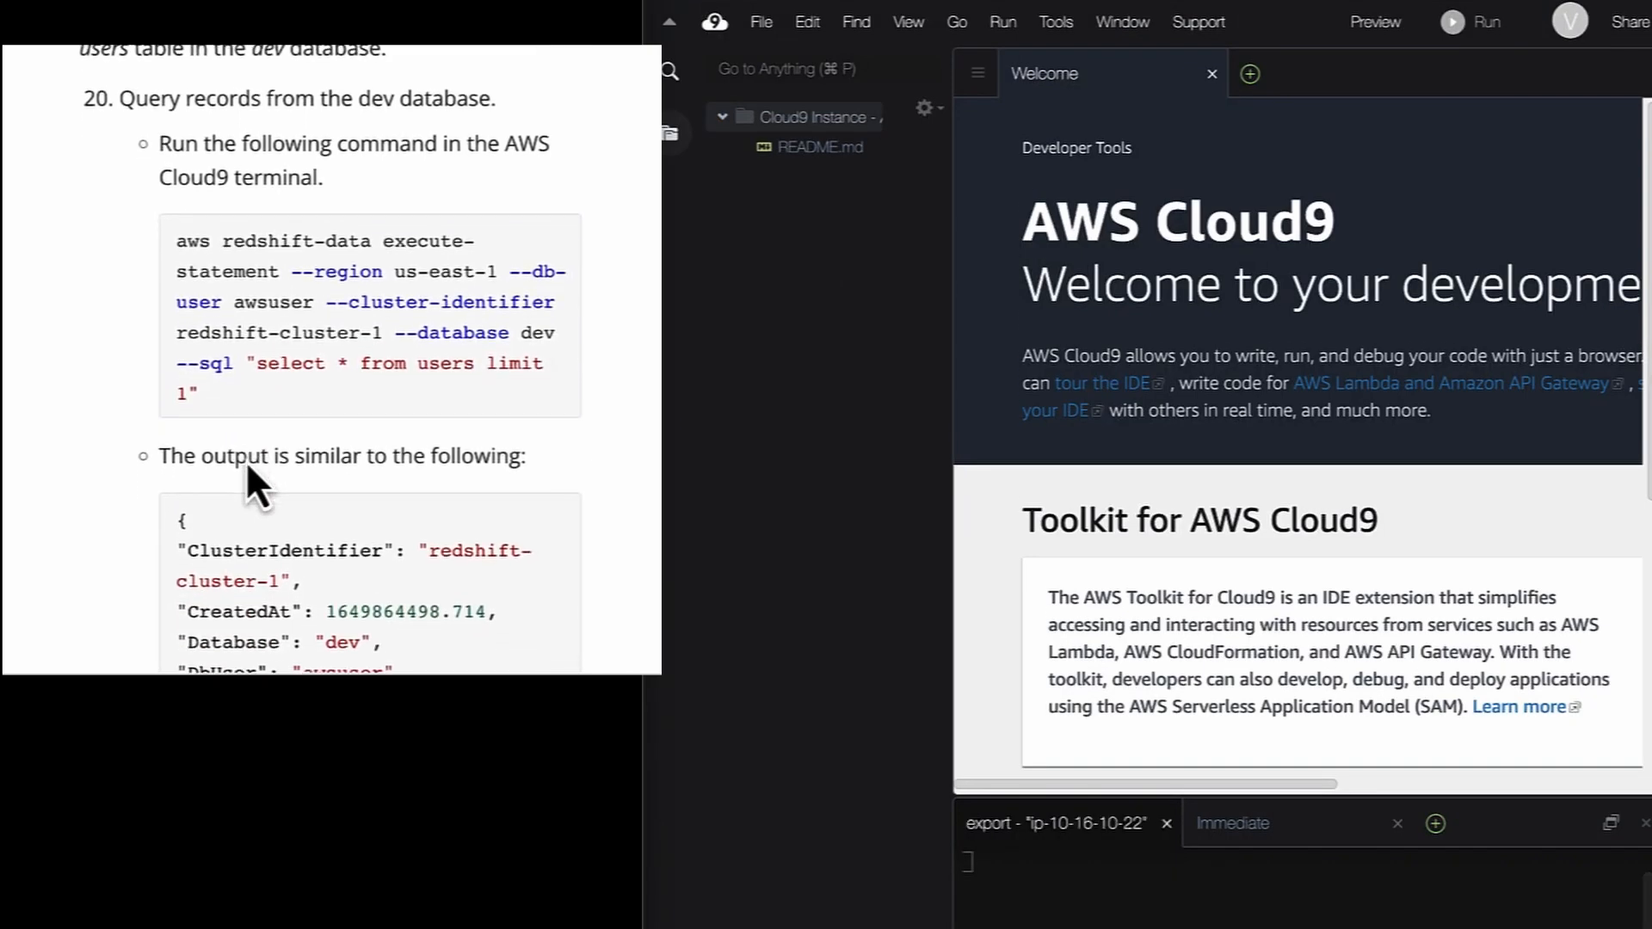
scroll(246, 461, "down", 1)
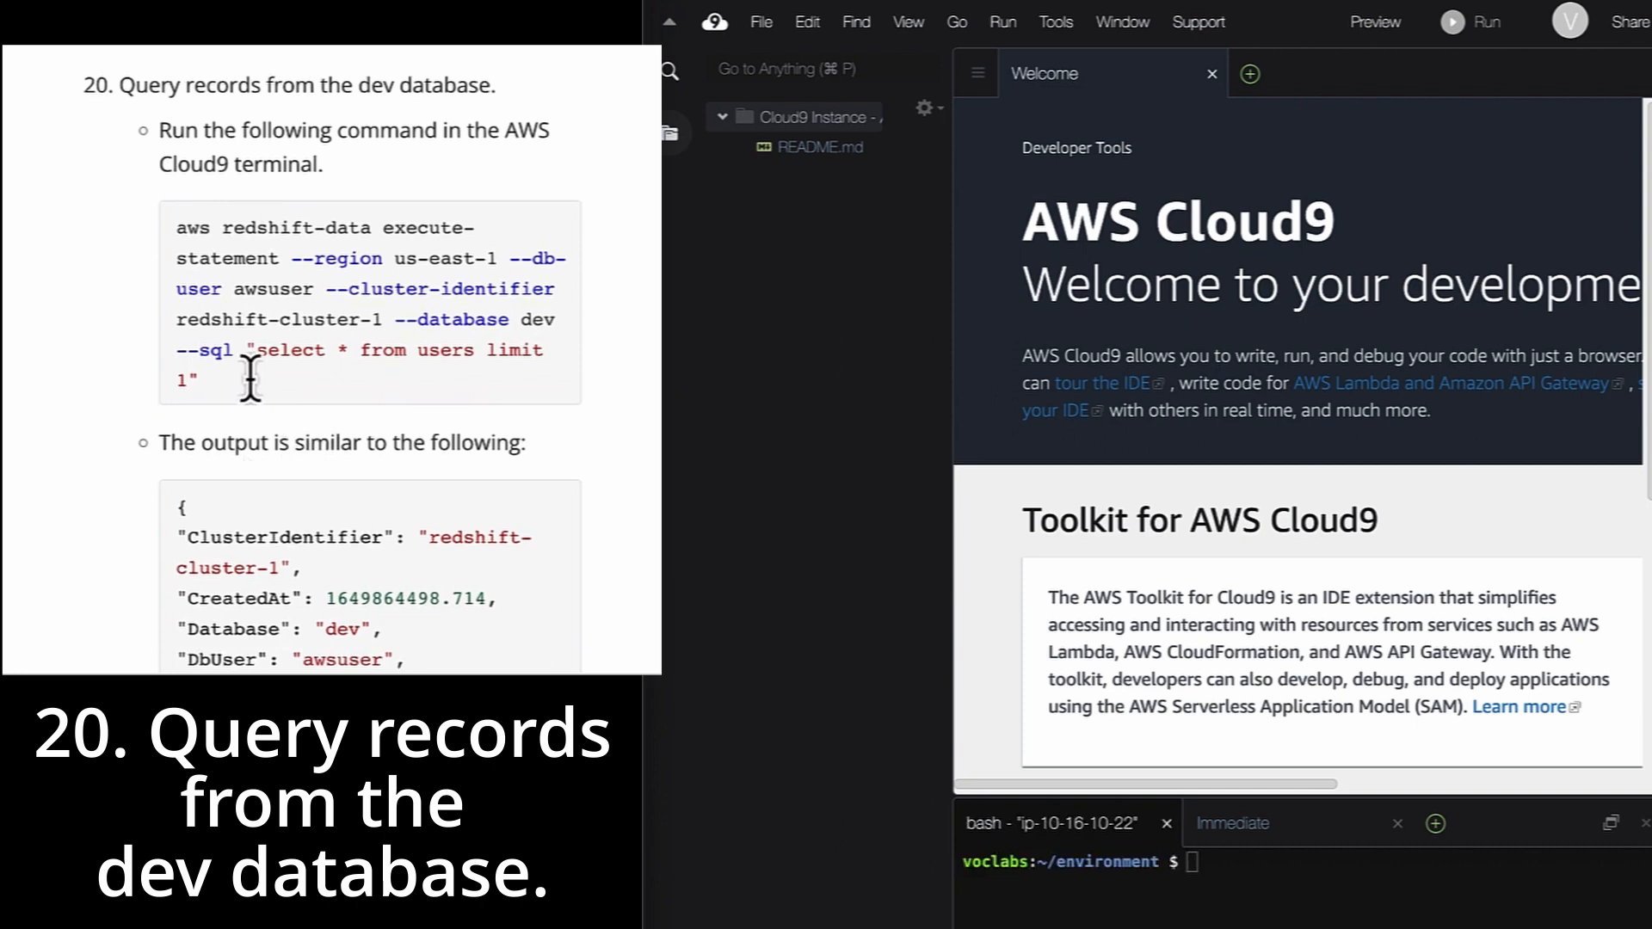
left_click_drag(224, 380, 177, 225)
key("super+c")
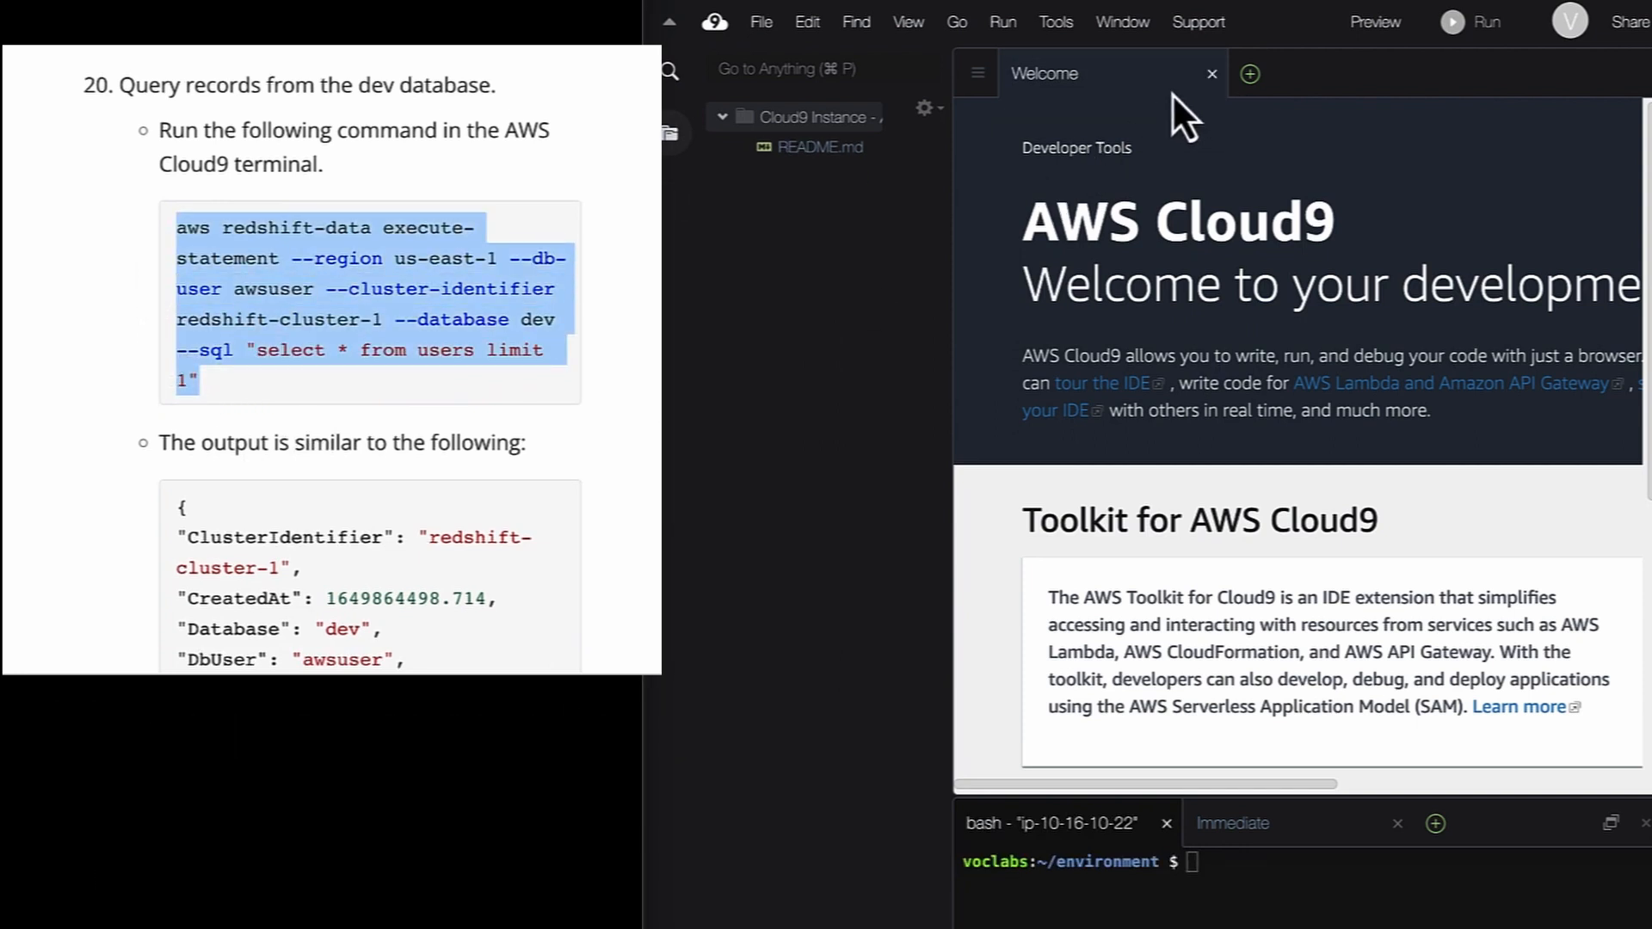
Close the Welcome page, enlarge the terminal area, and run the copied execute-statement command in the bash terminal
left_click(1212, 75)
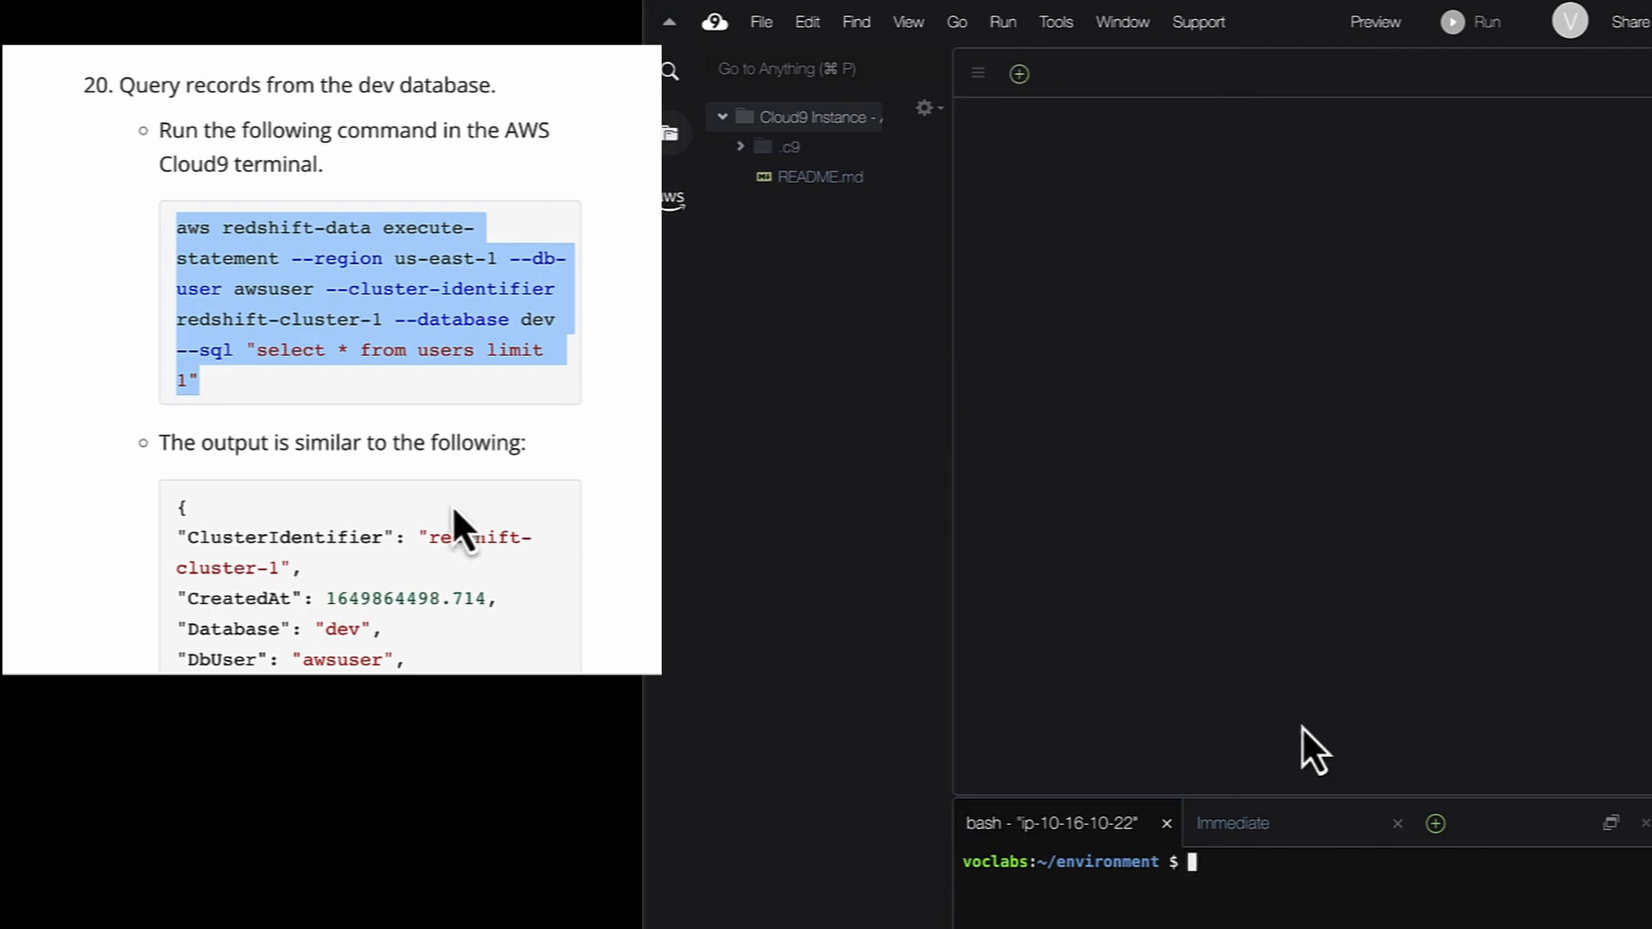
scroll(452, 504, "down", 1)
scroll(452, 505, "down", 4)
left_click_drag(1306, 800, 1299, 568)
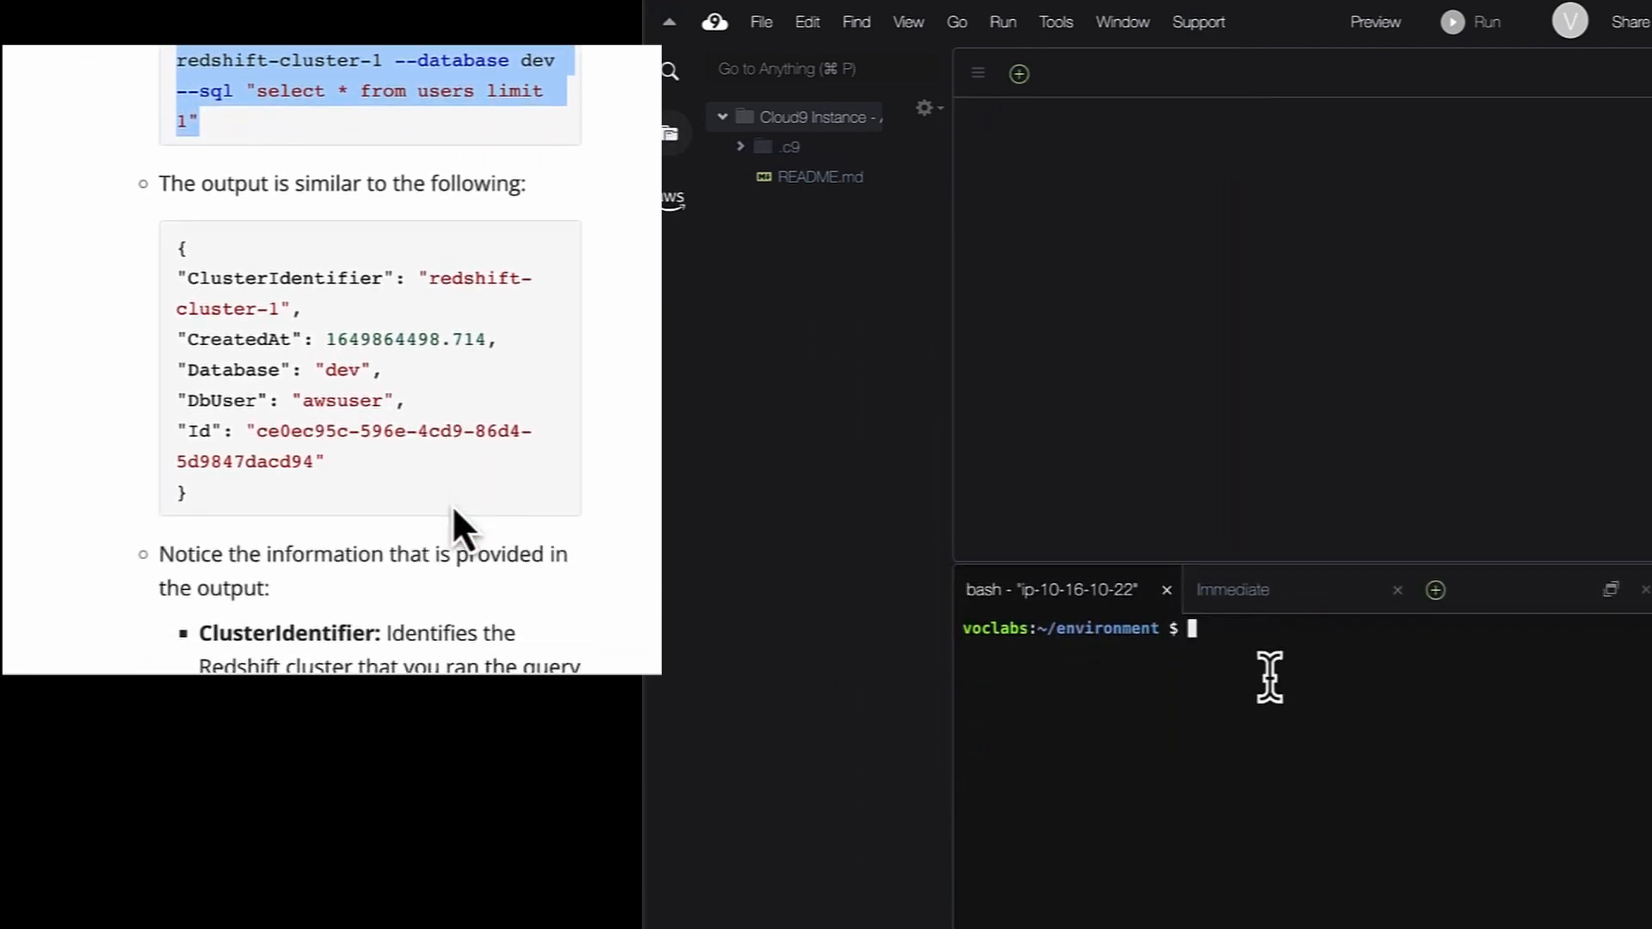
key("super+v")
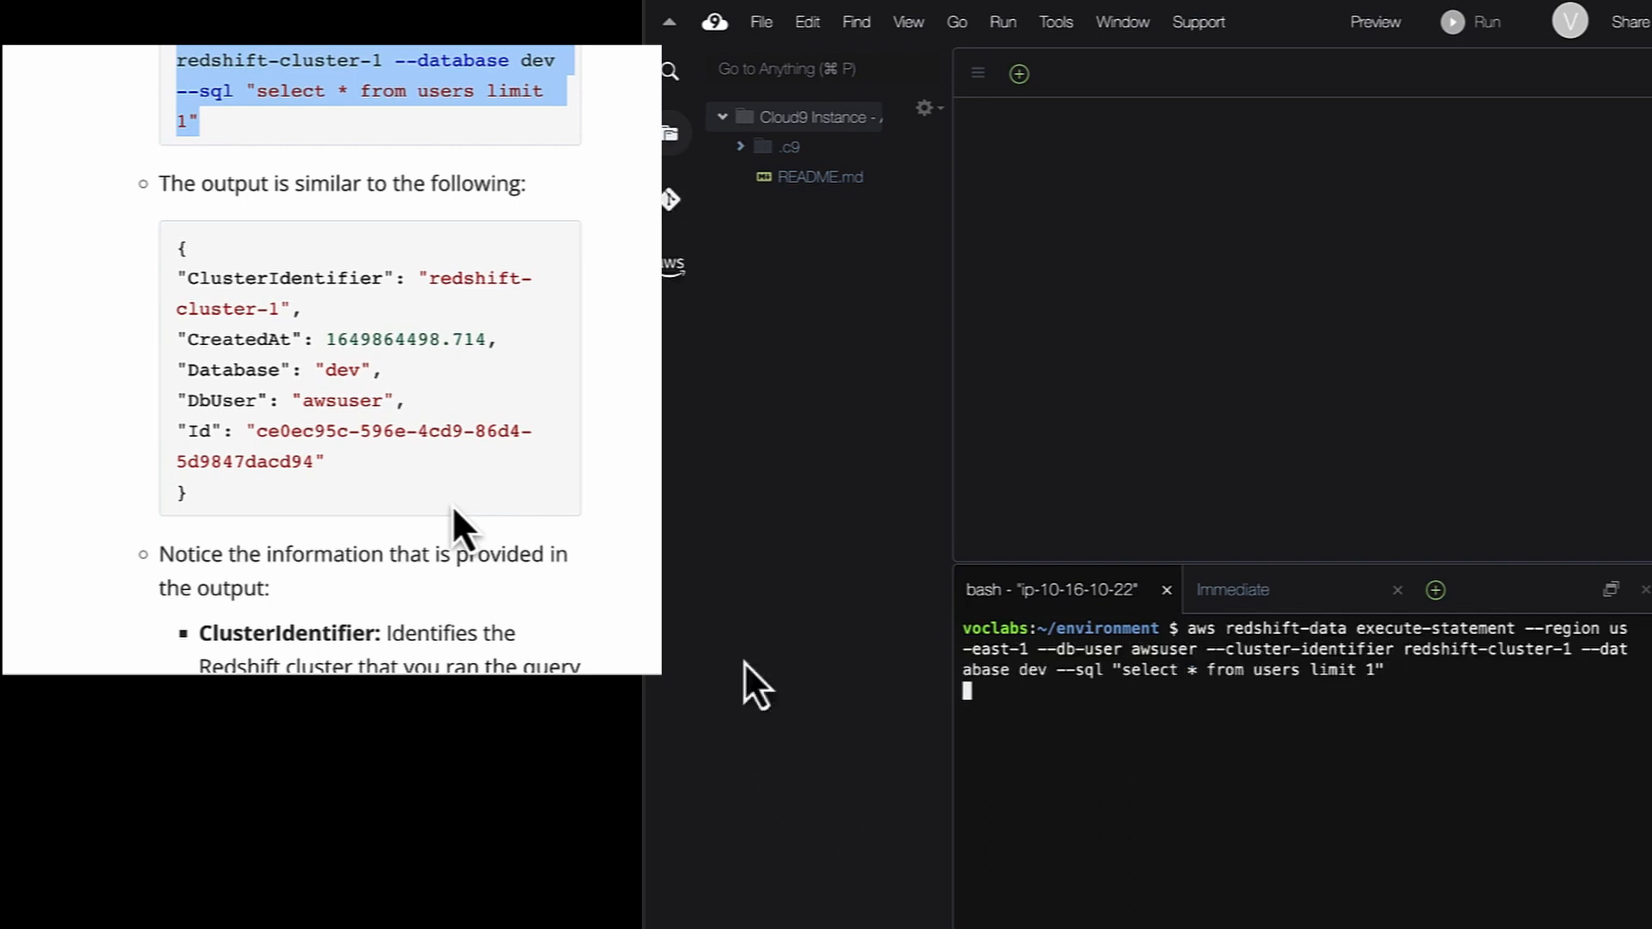
Read the lab's explanation of the command output fields, including the notes on DbUser and the query ID
scroll(451, 504, "down", 4)
scroll(451, 504, "down", 2)
scroll(451, 504, "down", 1)
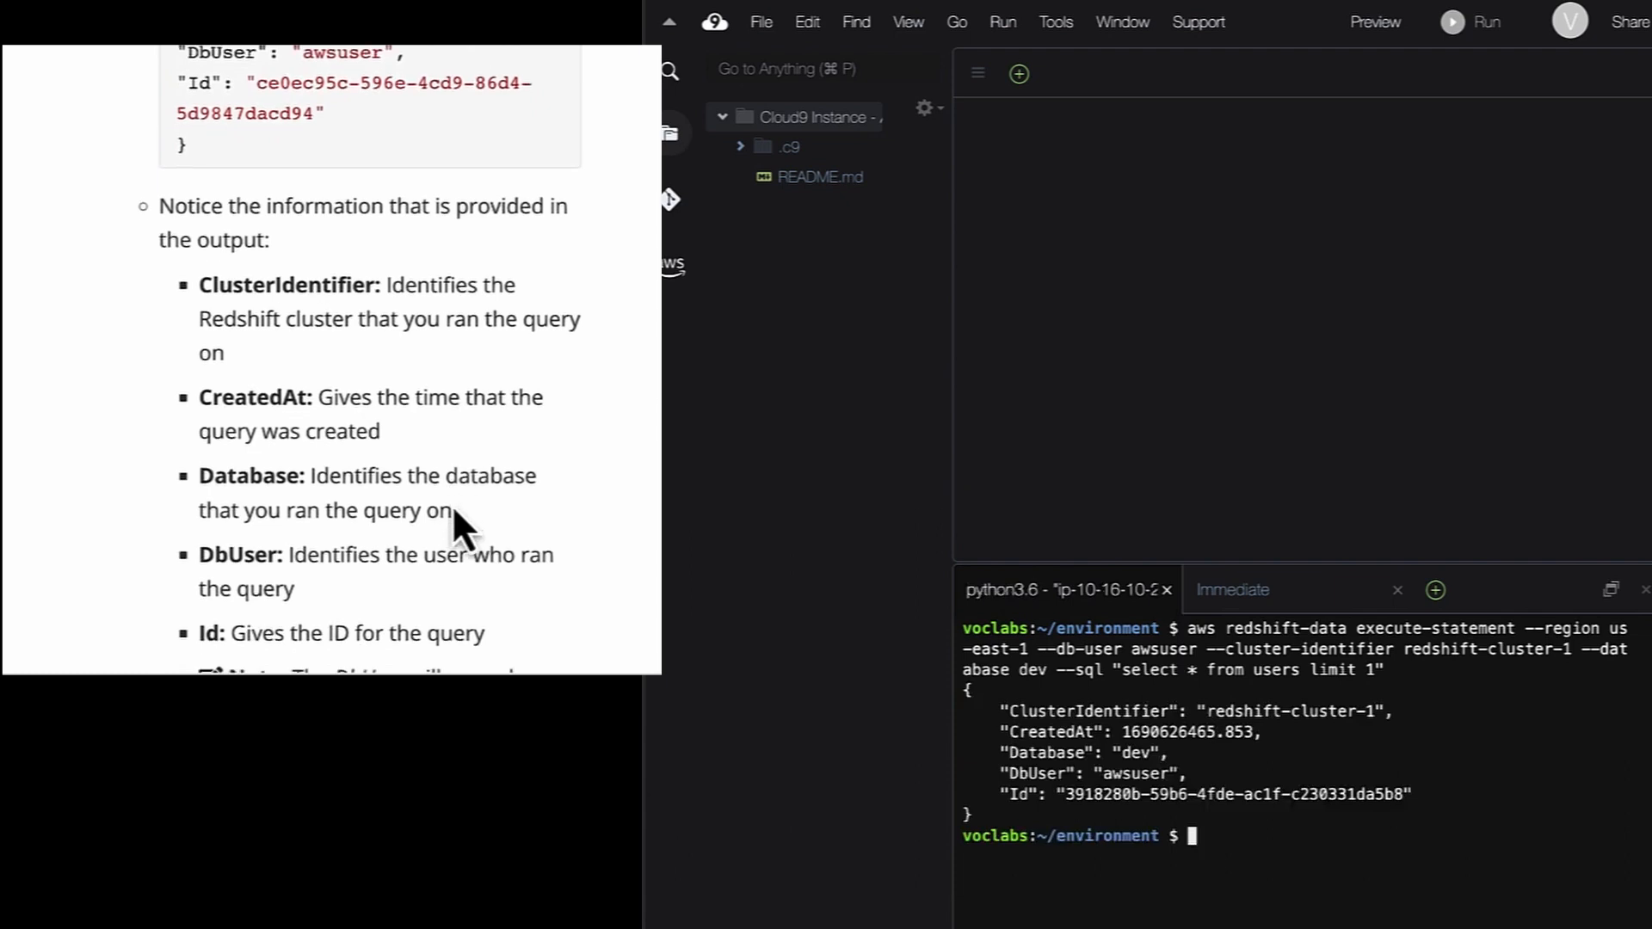
scroll(453, 509, "down", 1)
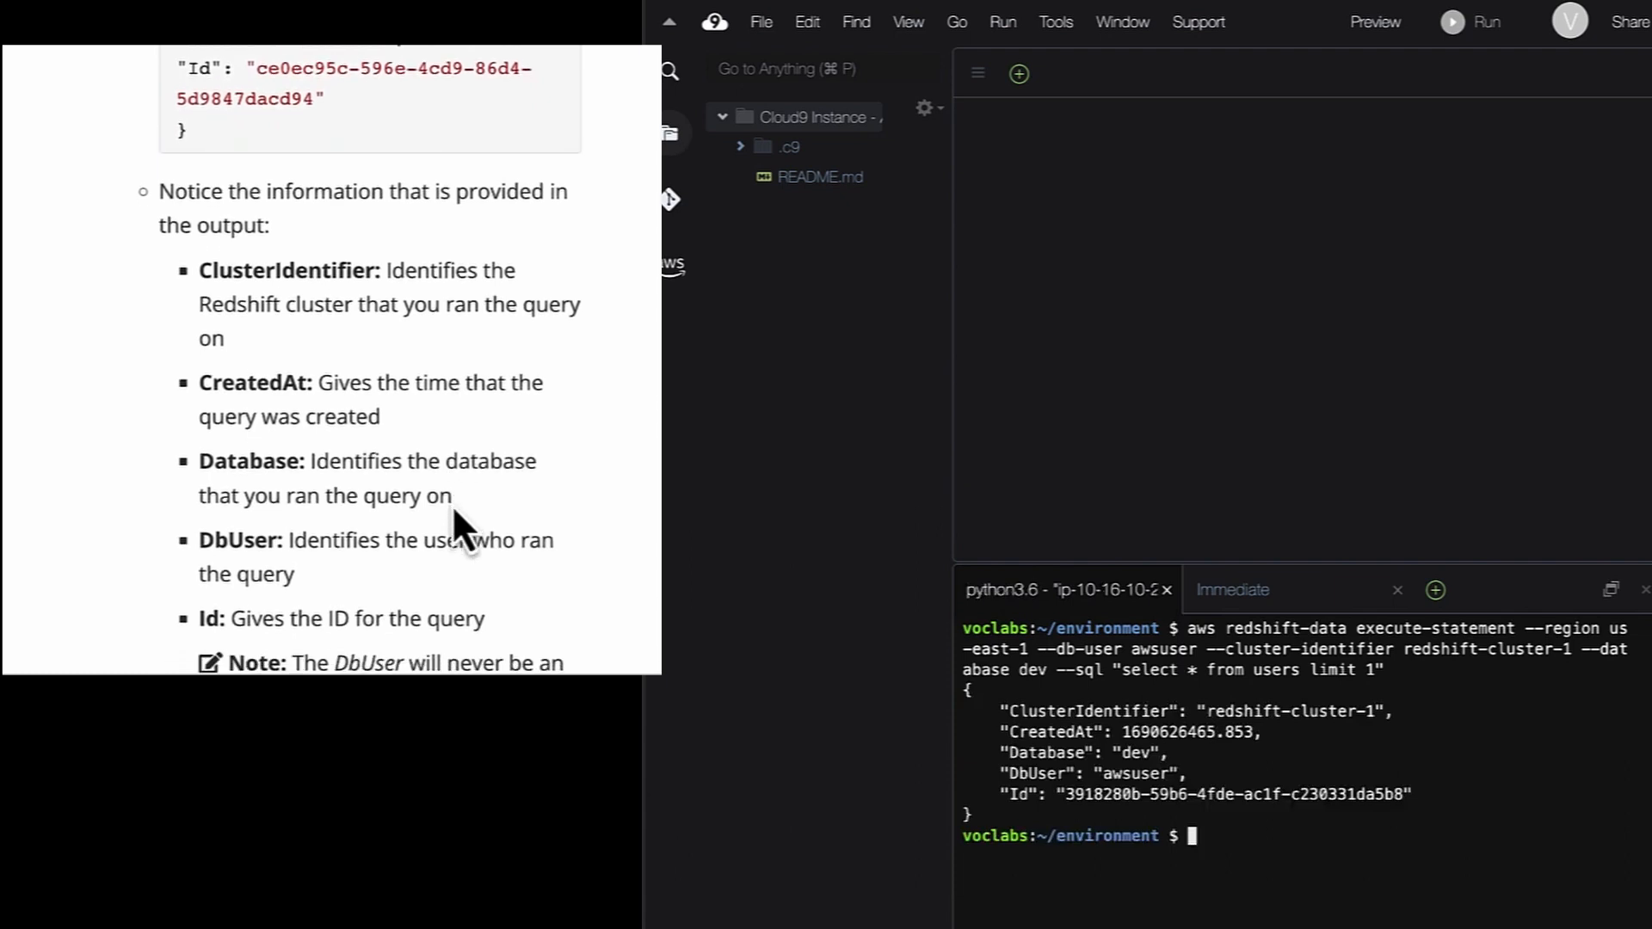
scroll(454, 508, "down", 2)
scroll(453, 508, "down", 1)
scroll(453, 508, "down", 1)
scroll(453, 507, "down", 3)
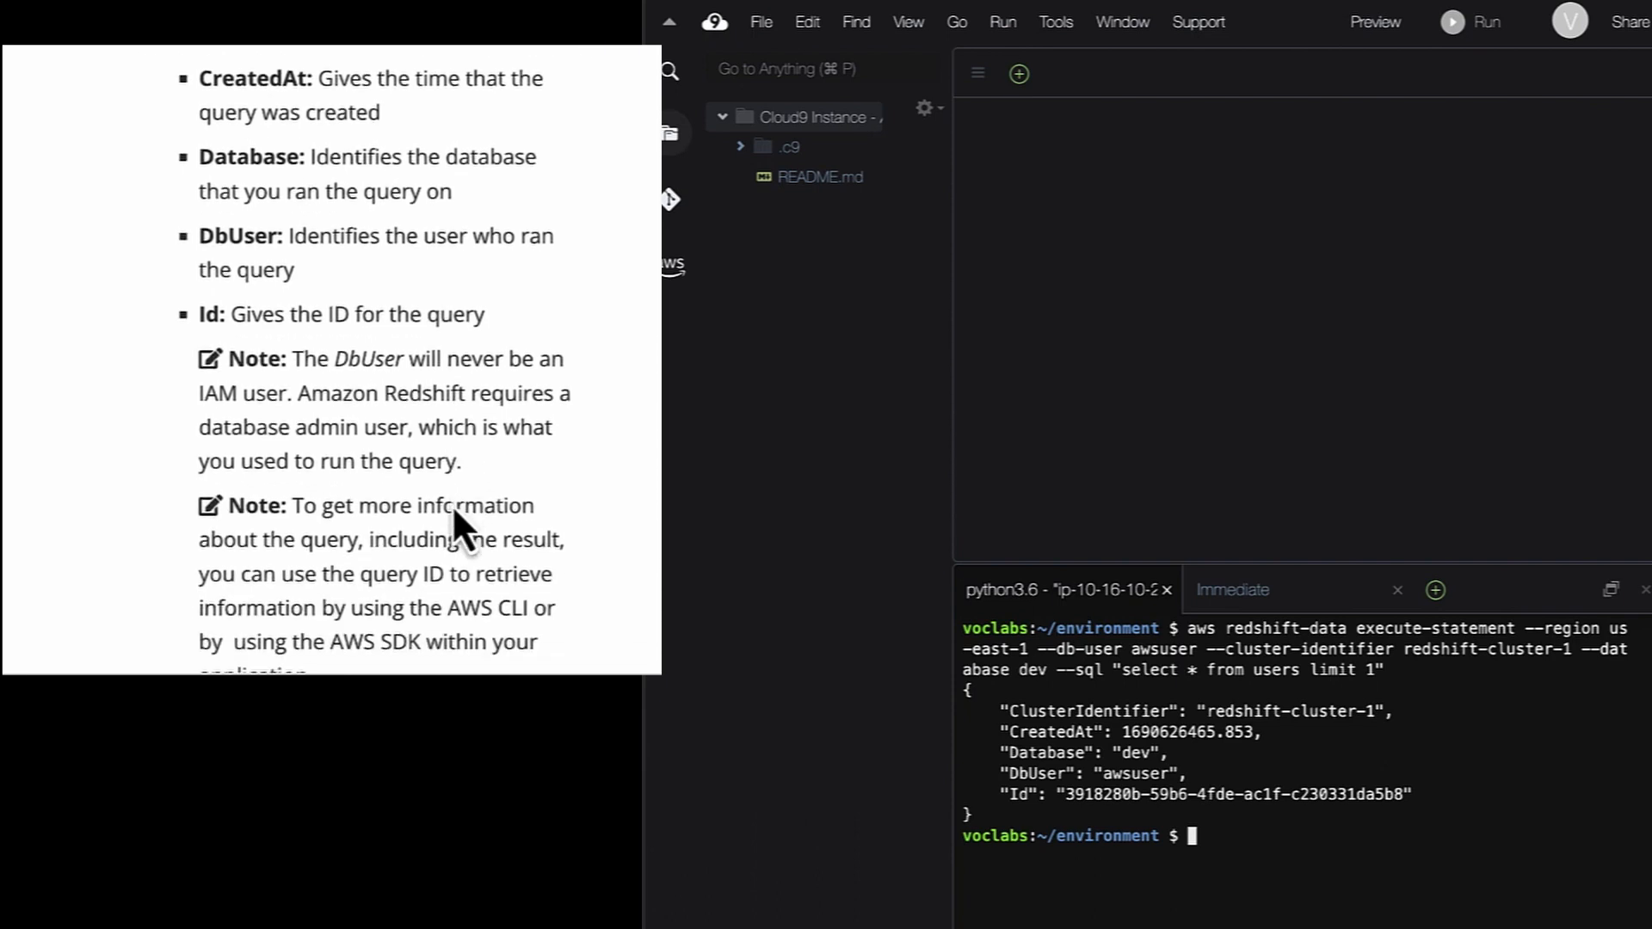
scroll(452, 508, "down", 1)
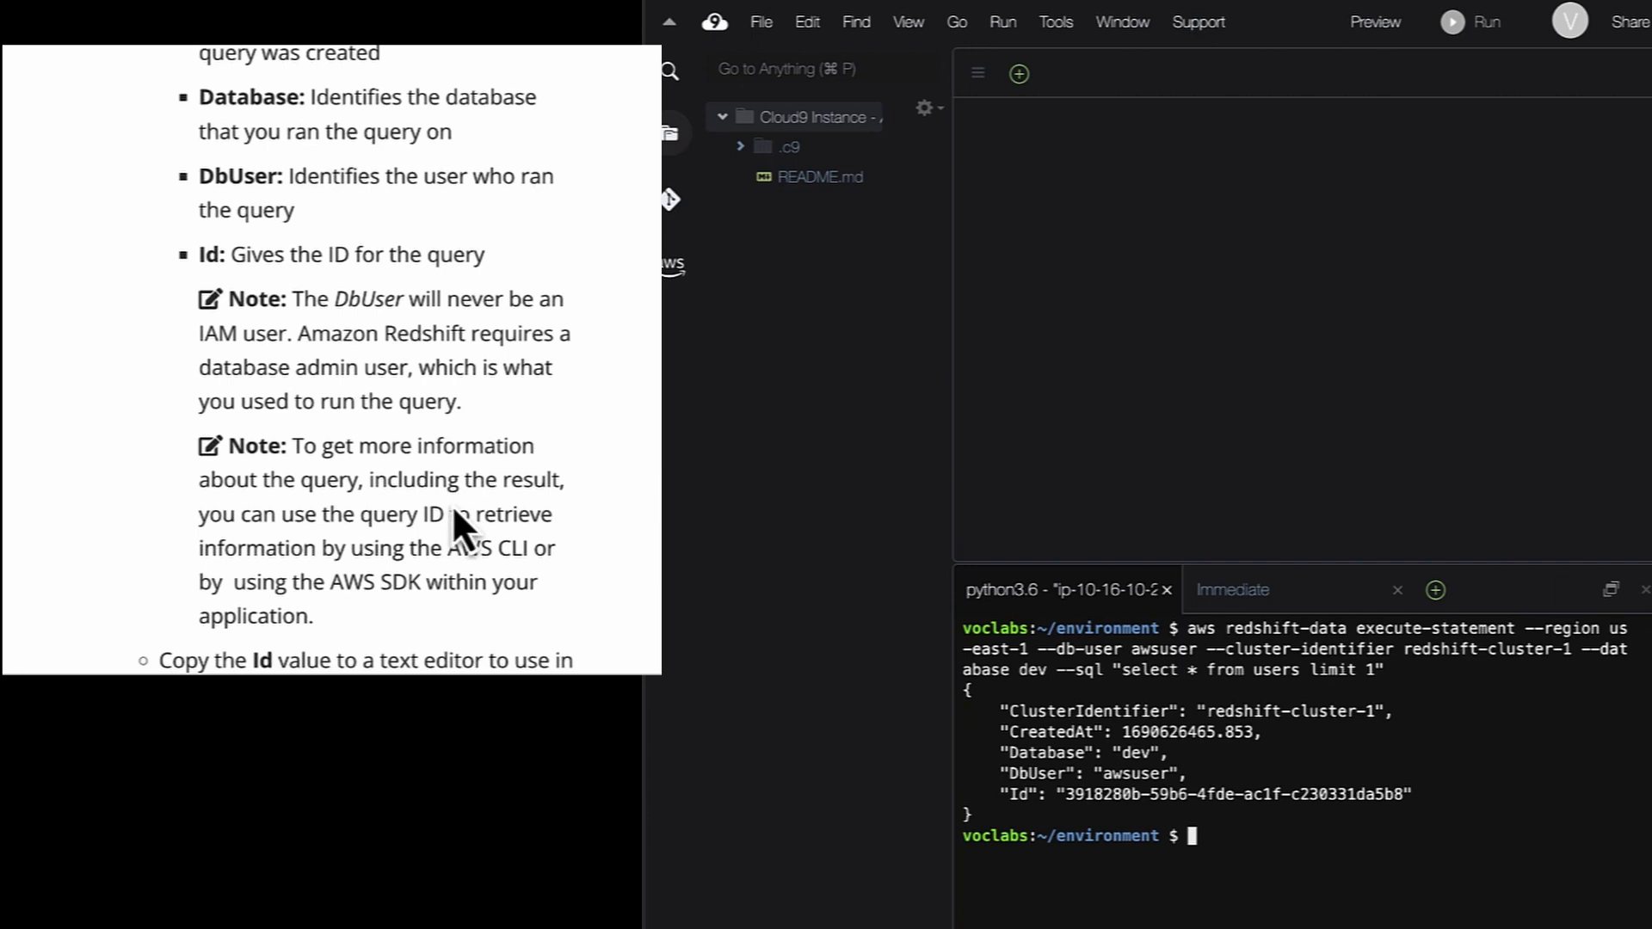
scroll(451, 508, "down", 3)
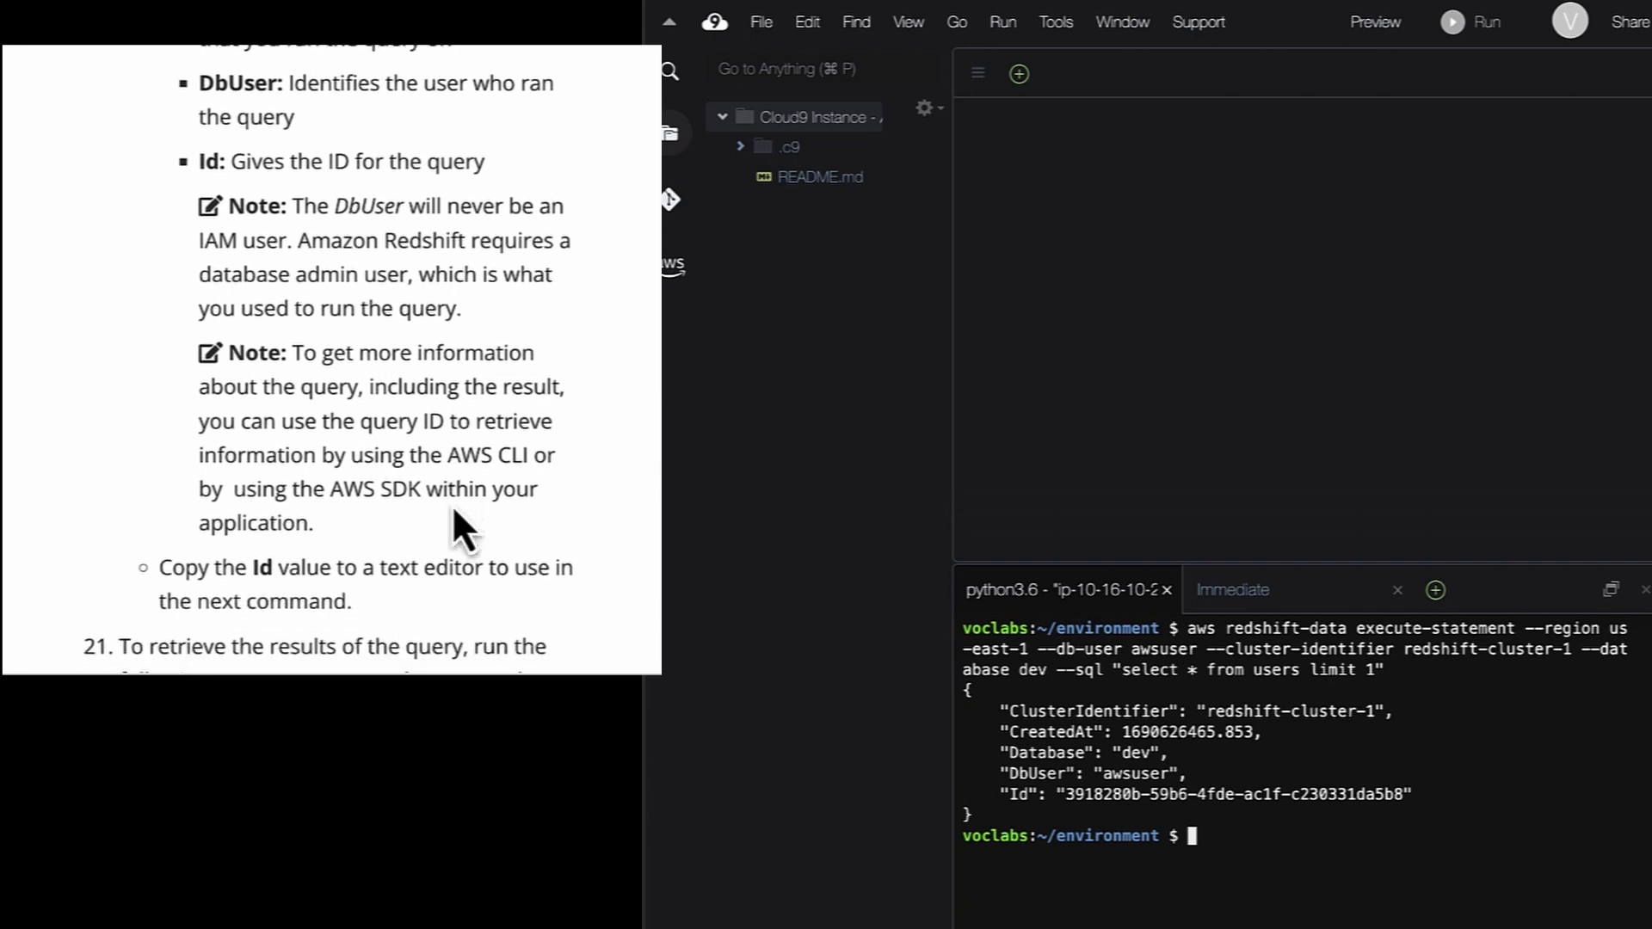
scroll(453, 509, "down", 1)
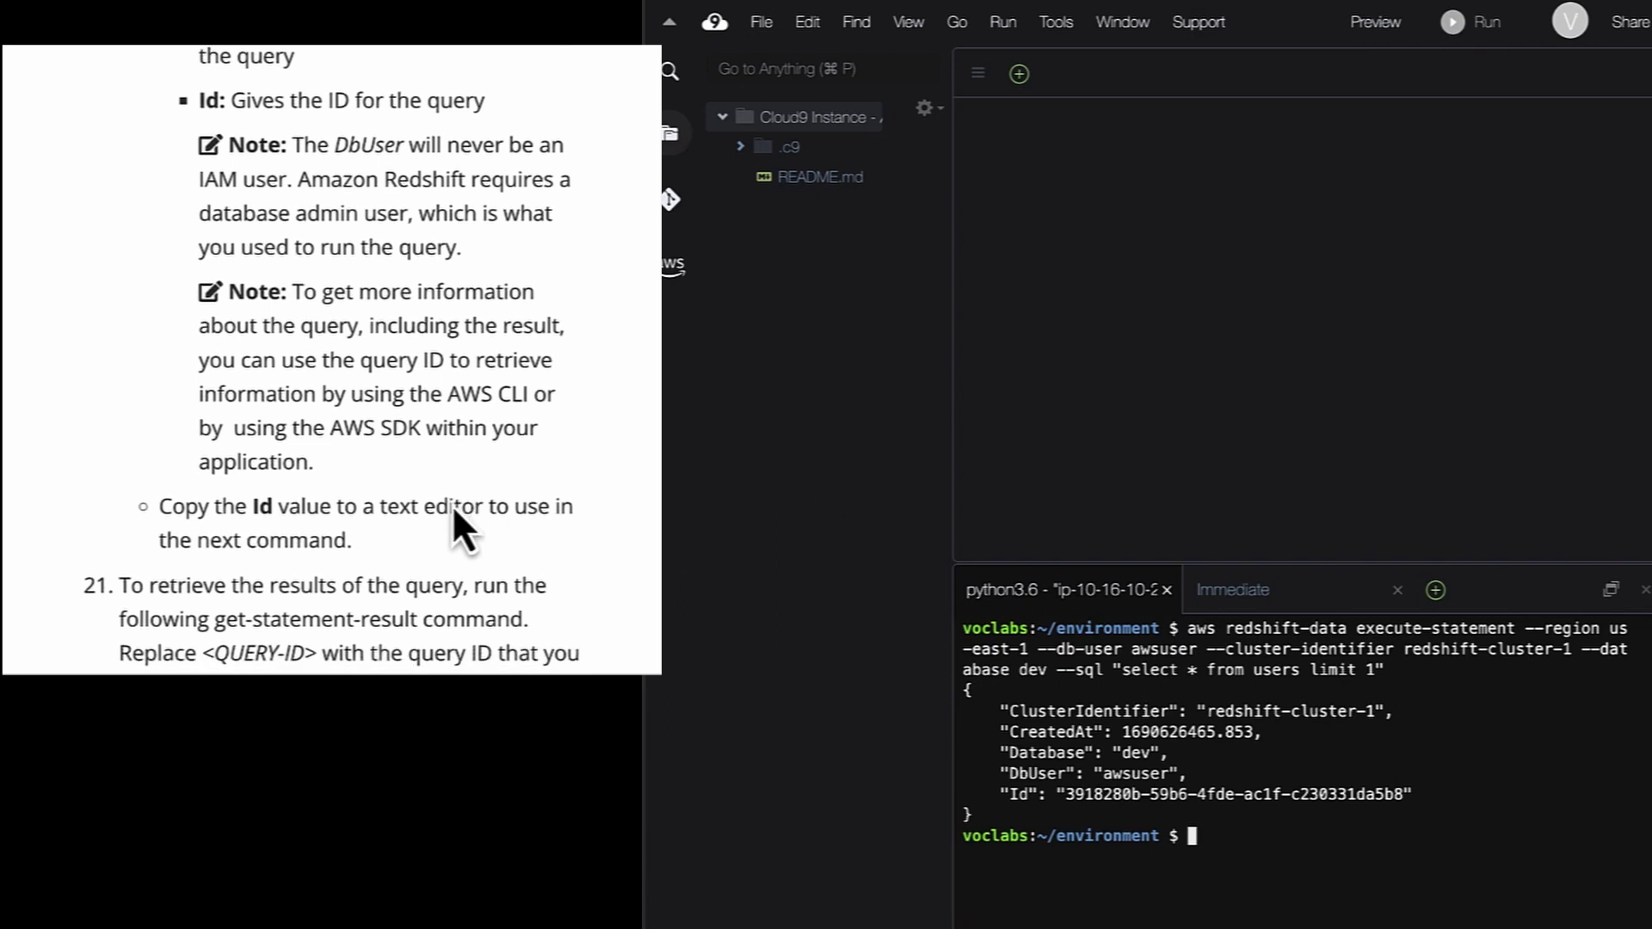
scroll(451, 506, "down", 3)
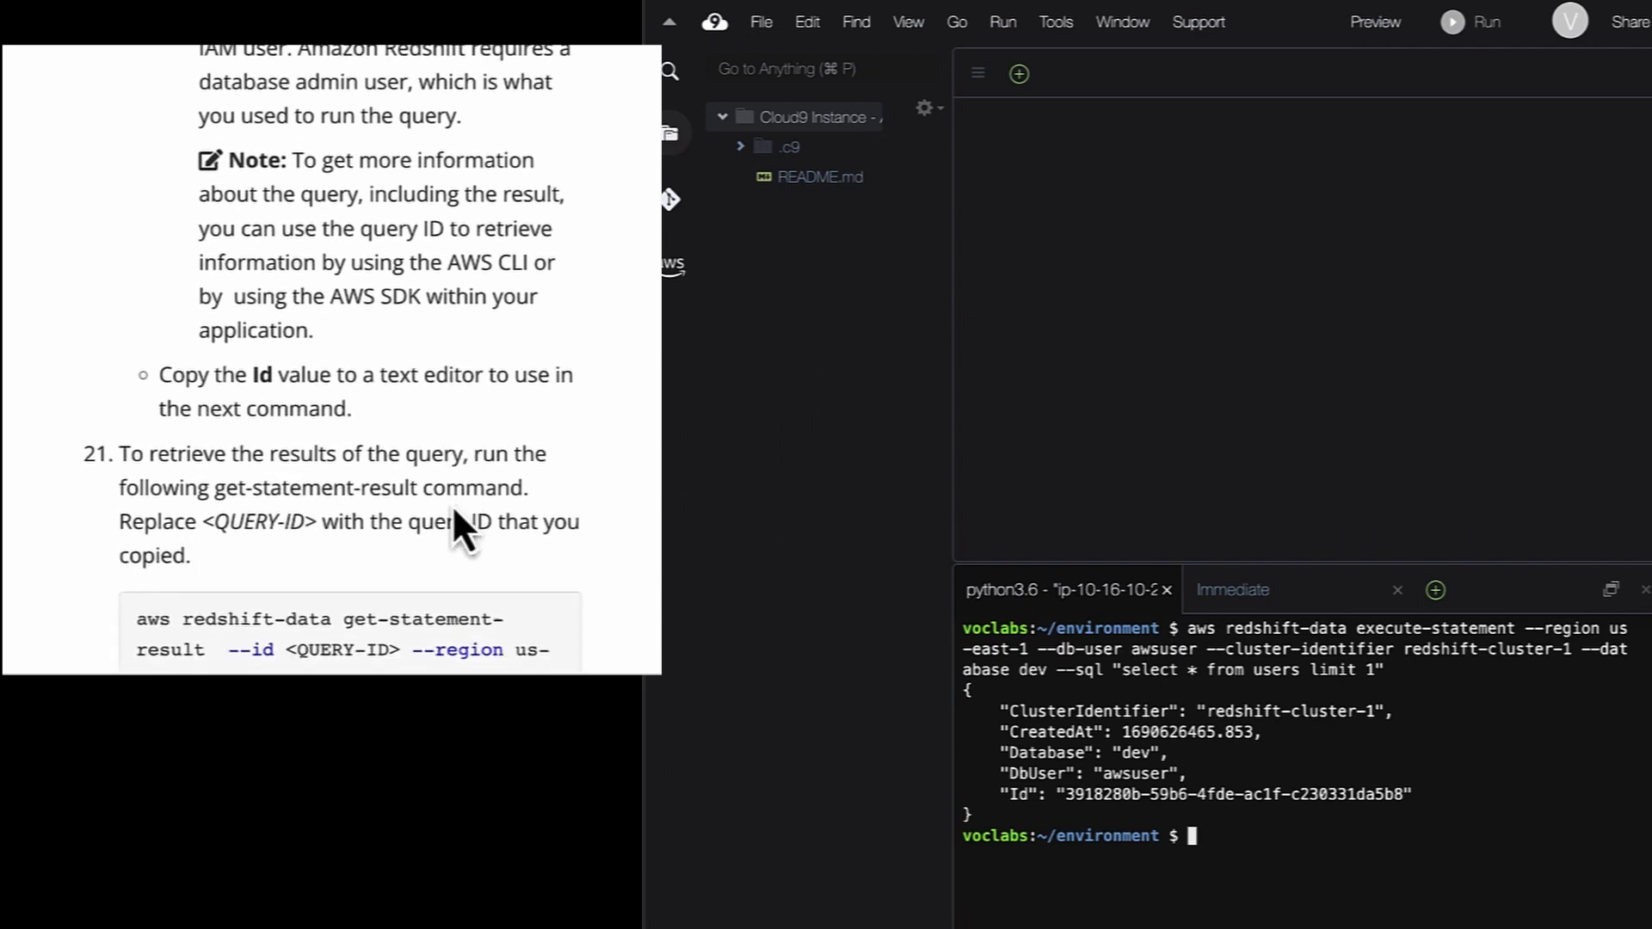
Copy the lab's step 21 aws redshift-data get-statement-result command with the <QUERY-ID> placeholder
scroll(452, 504, "down", 2)
scroll(452, 504, "down", 2)
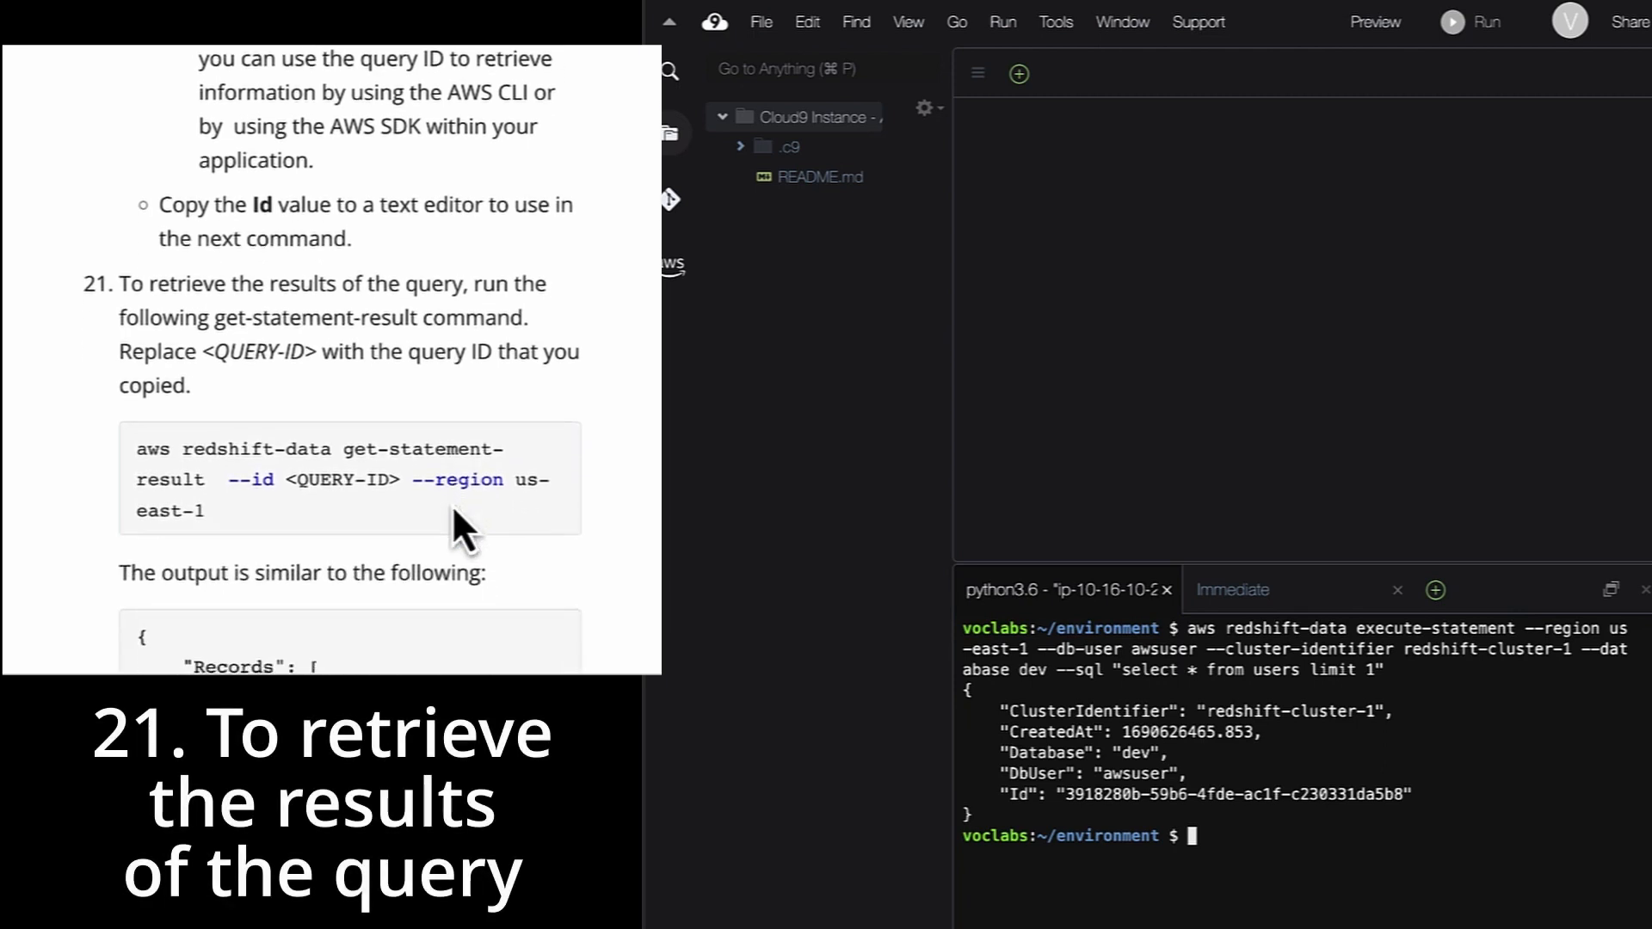
scroll(451, 501, "down", 1)
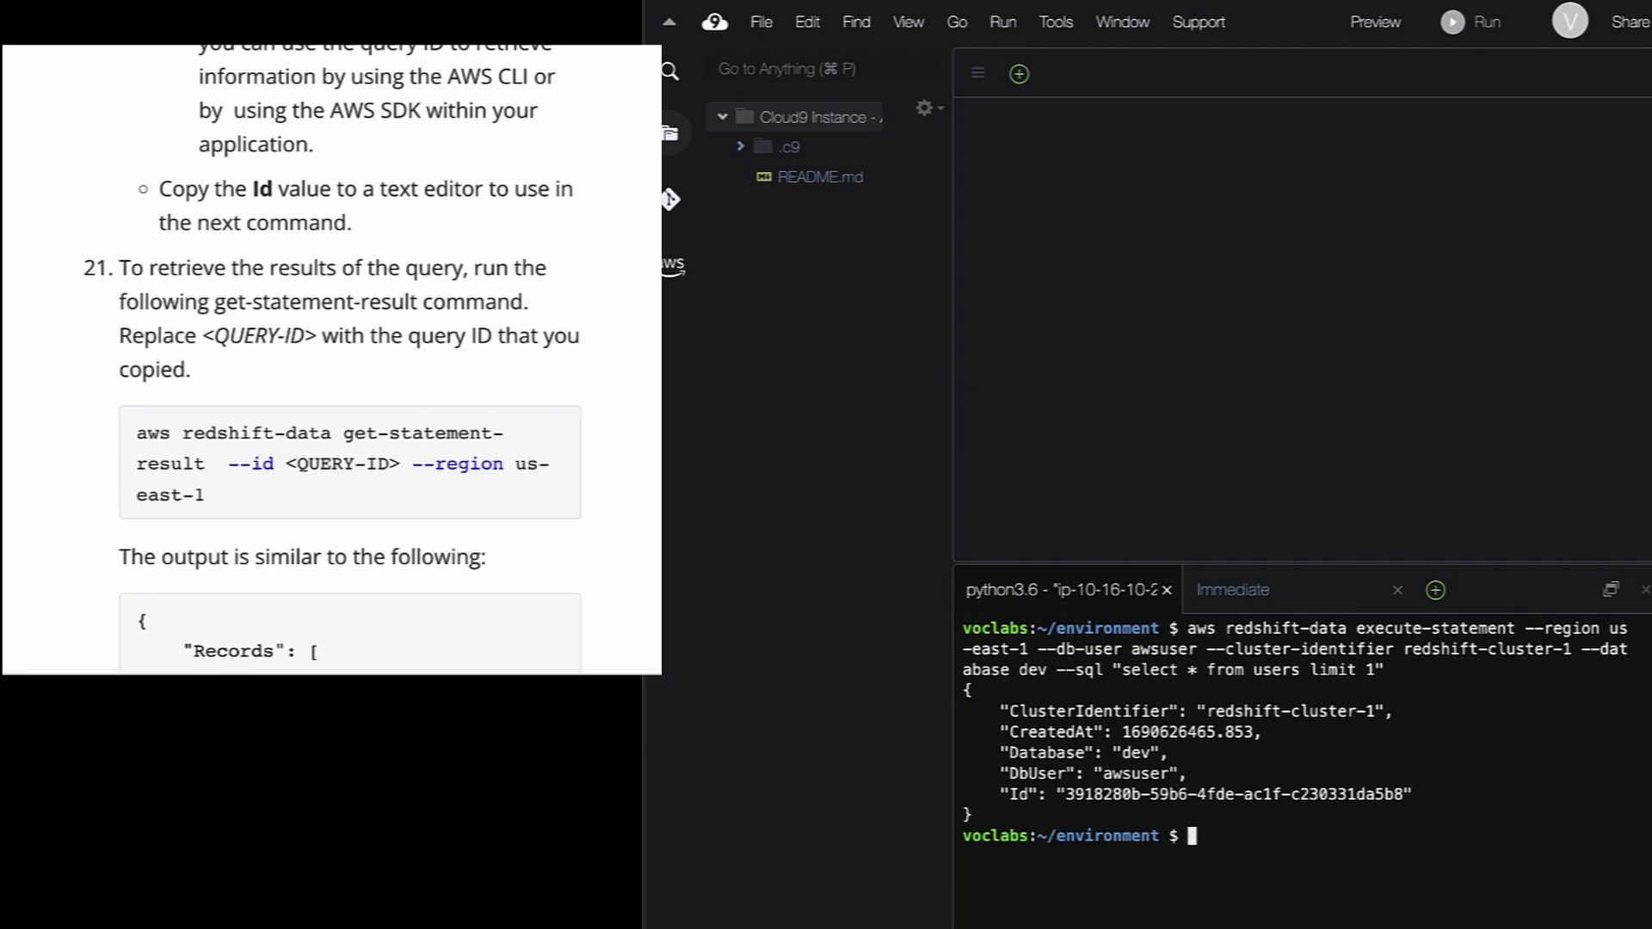
left_click_drag(251, 531, 129, 447)
key("super+c")
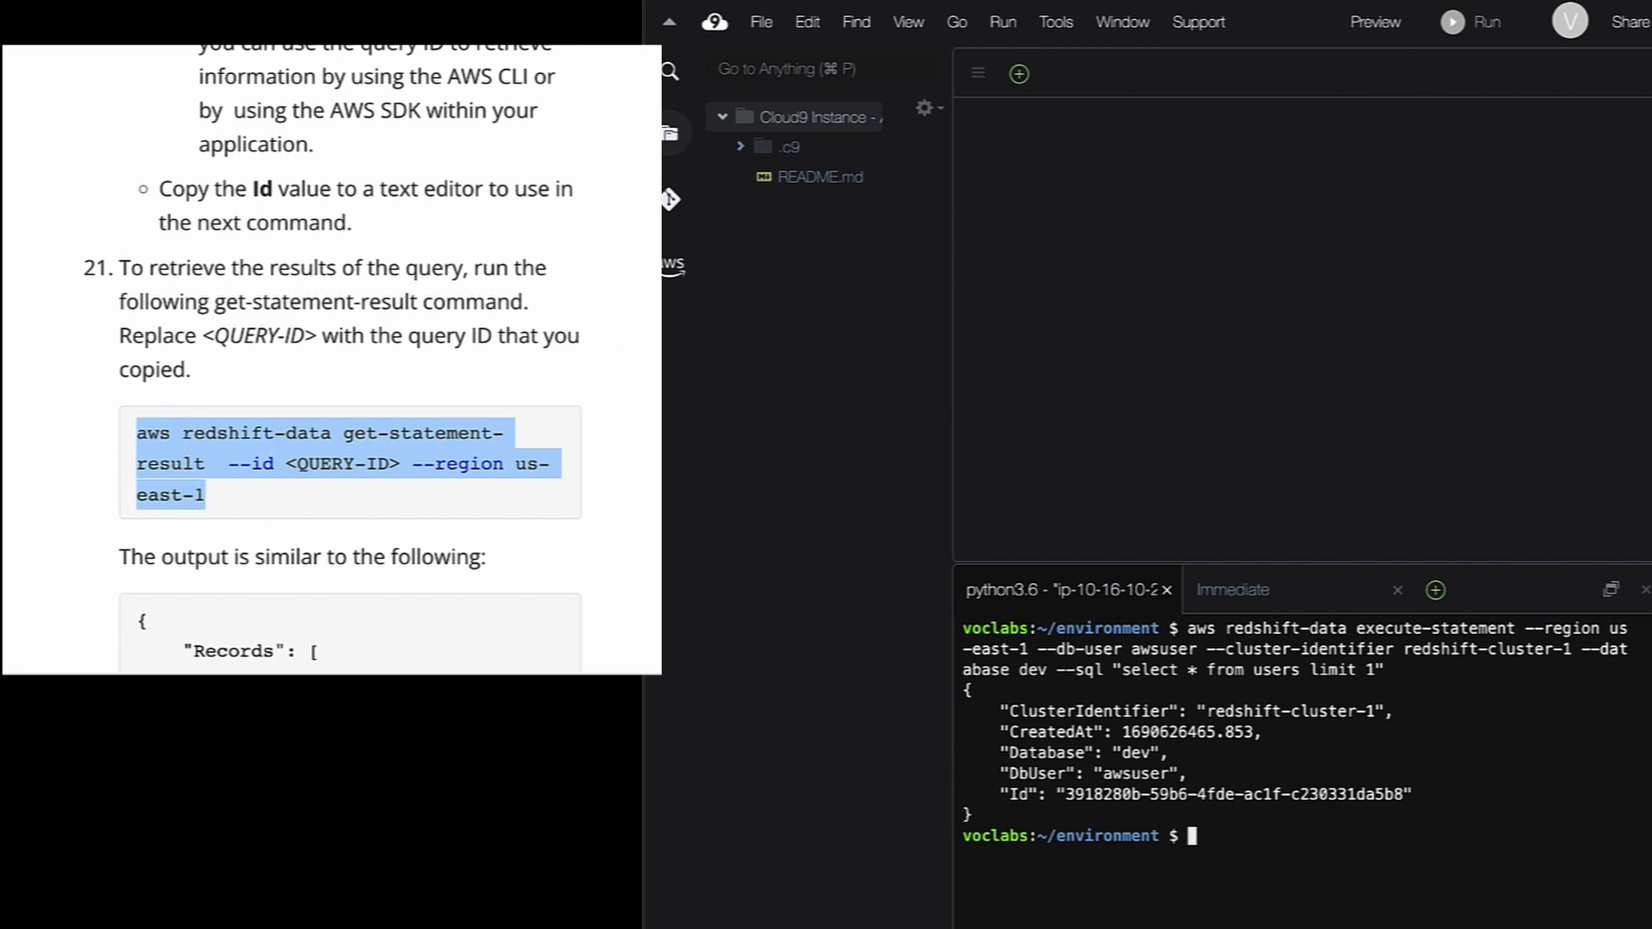
Create a new file in the Cloud9 editor, paste the copied get-statement-result command, and wrap its long line
left_click(1017, 77)
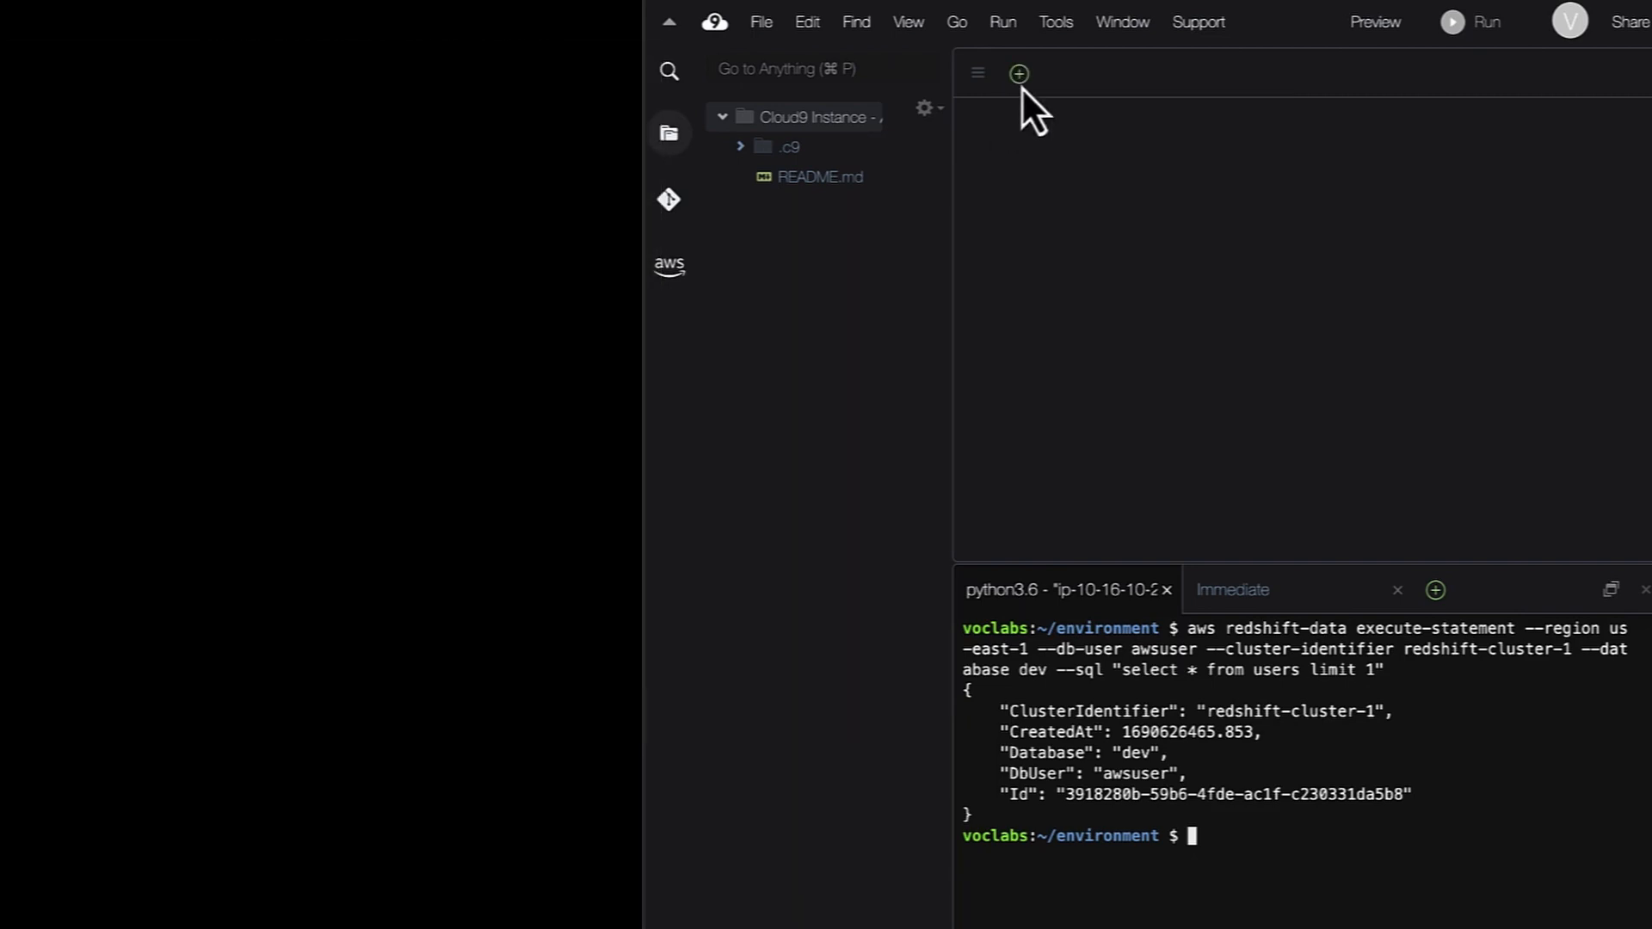
left_click(1017, 77)
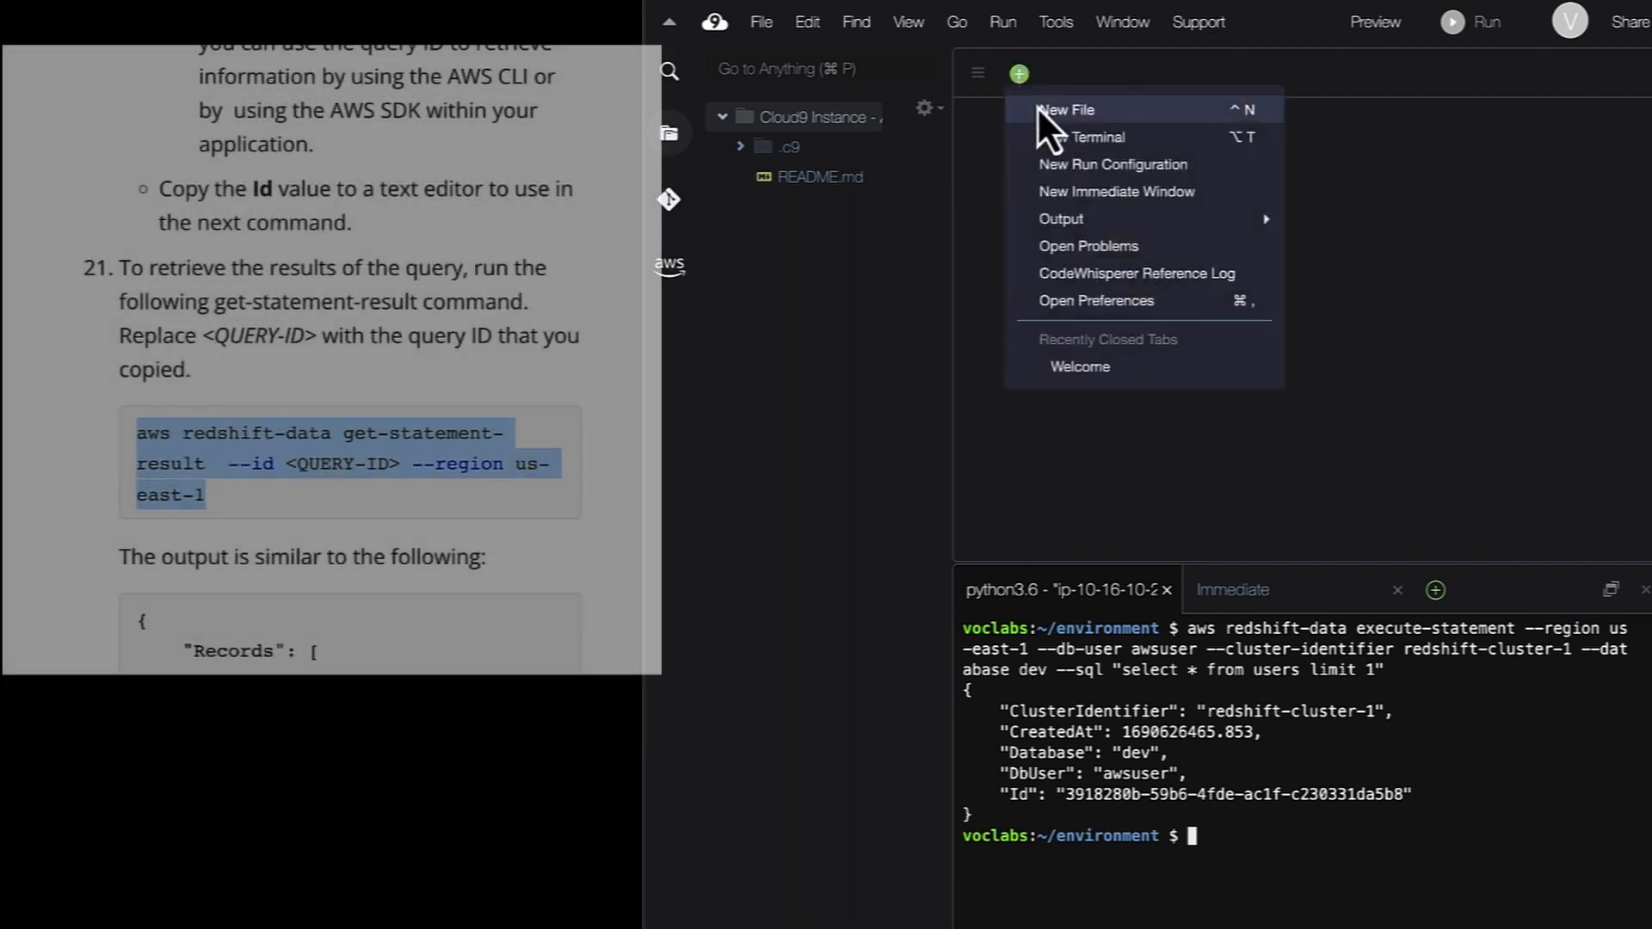
left_click(1038, 108)
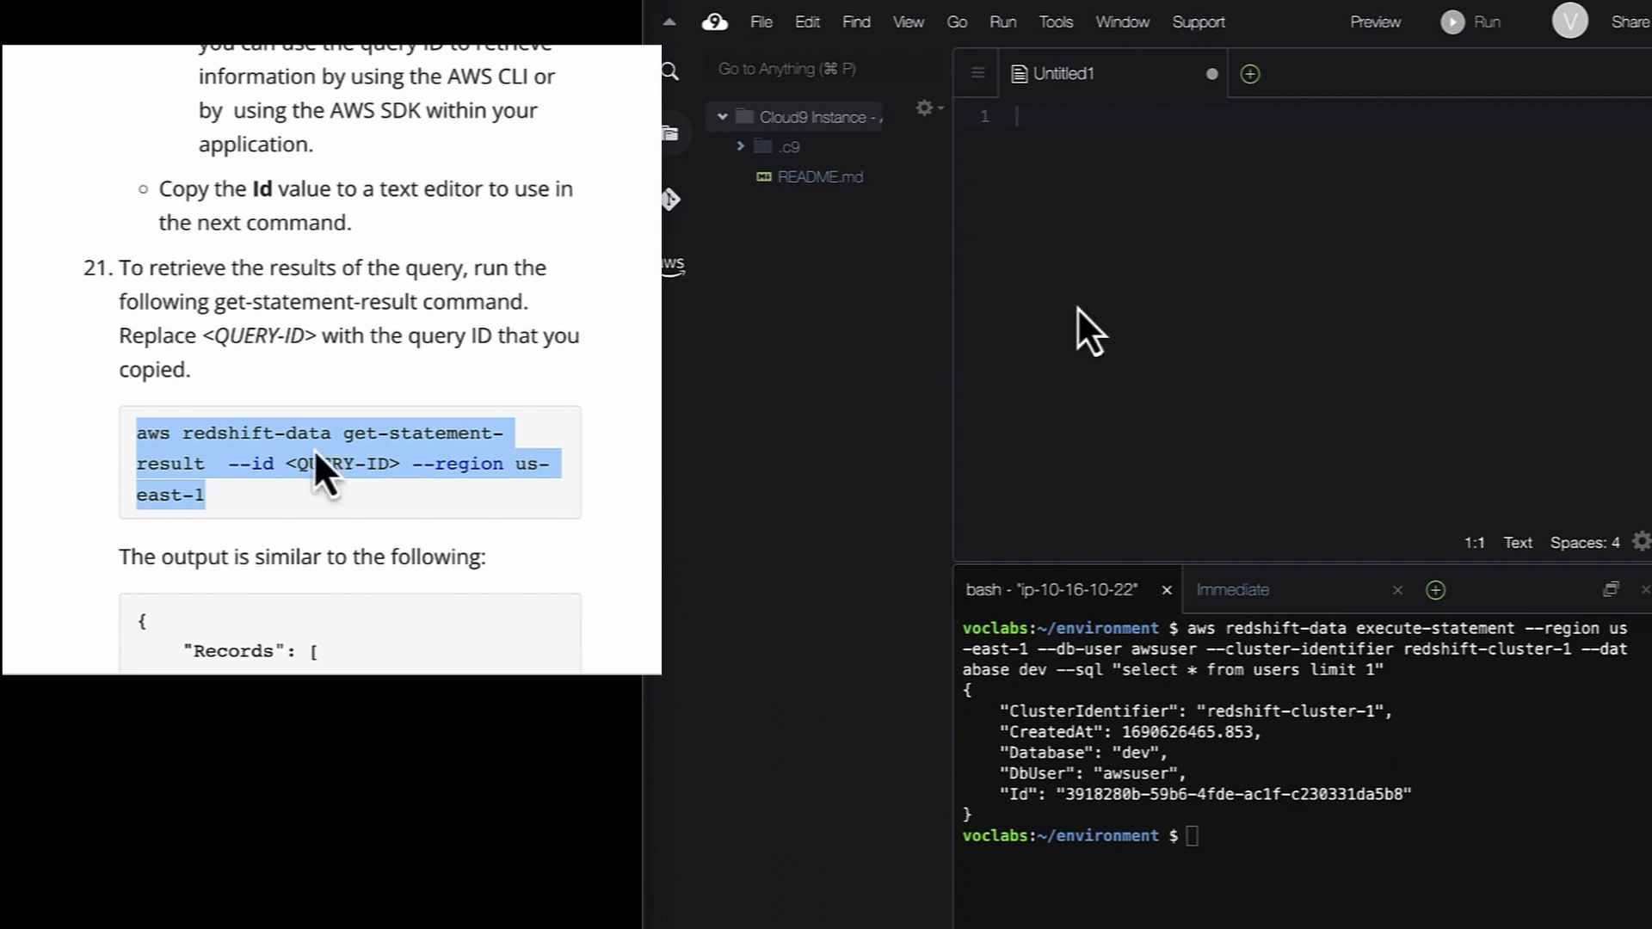
key("super+v")
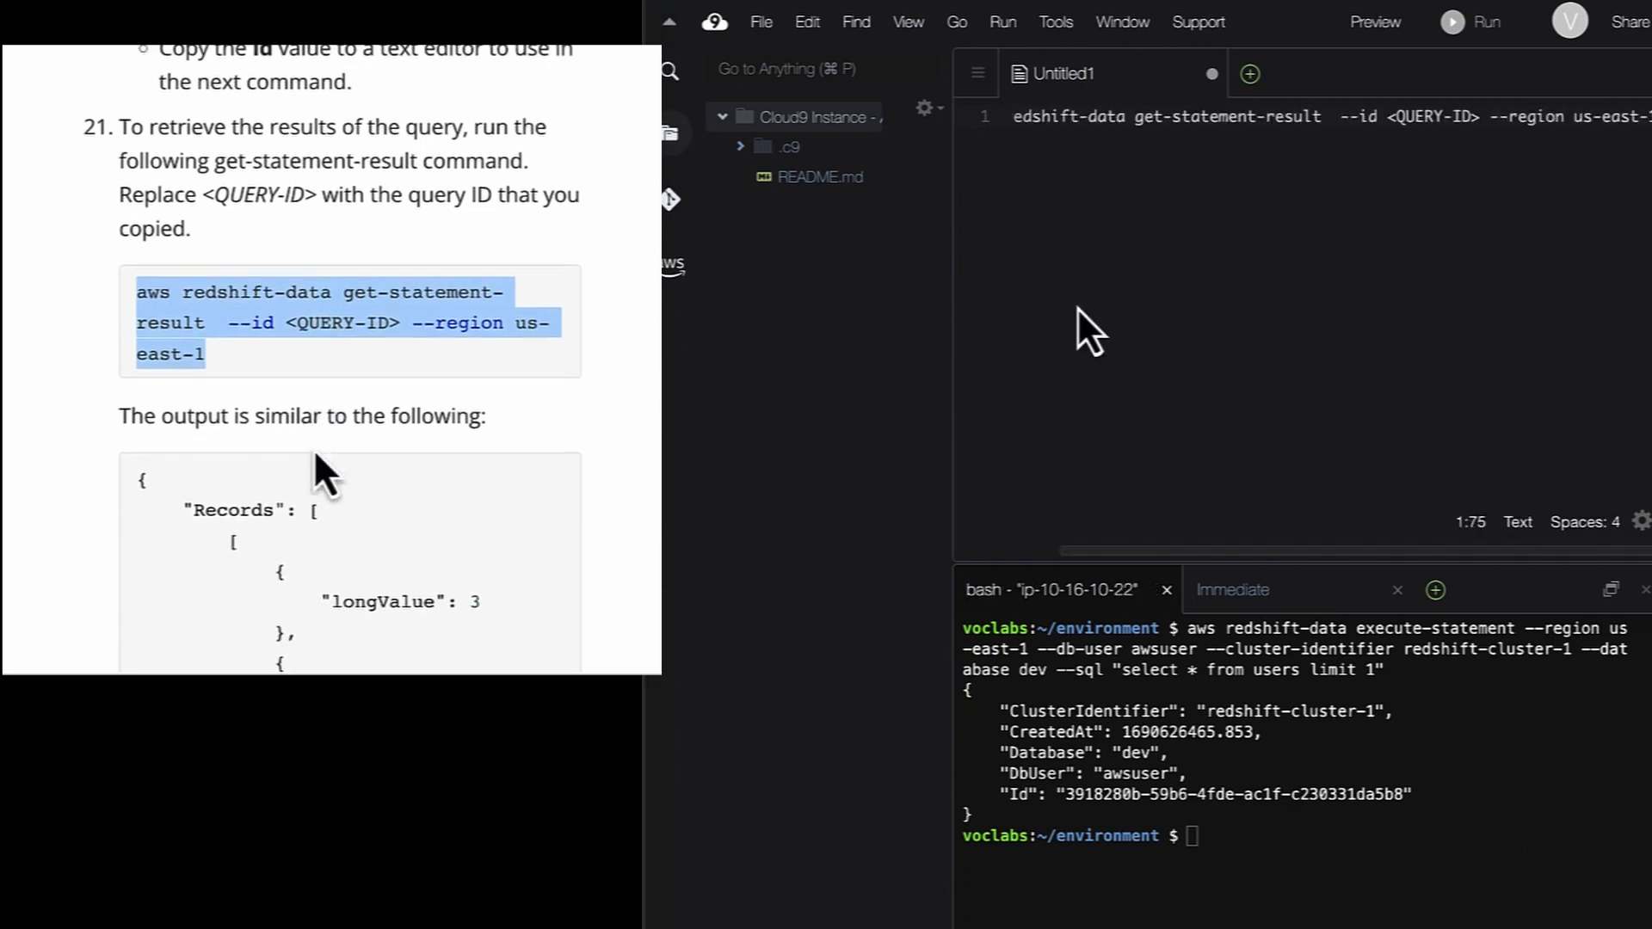
left_click(921, 29)
left_click(1007, 544)
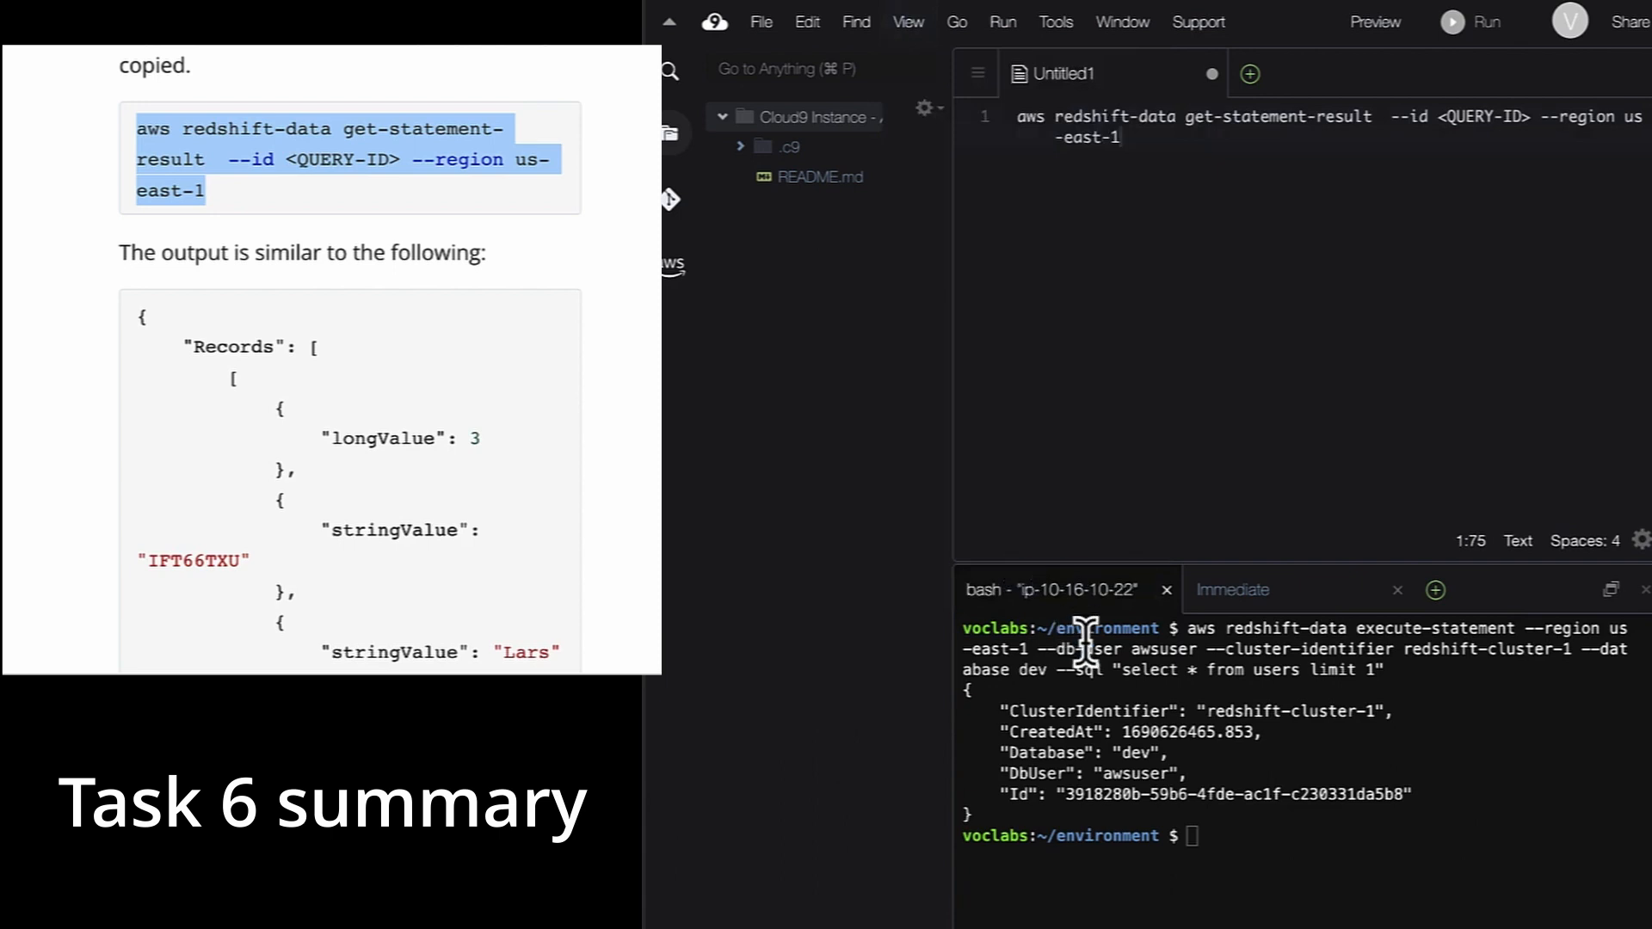
Replace the <QUERY-ID> placeholder in the pasted command with the Id value from the execute-statement output
left_click(1406, 796)
left_click_drag(1406, 795, 1067, 792)
scroll(334, 479, "down", 14)
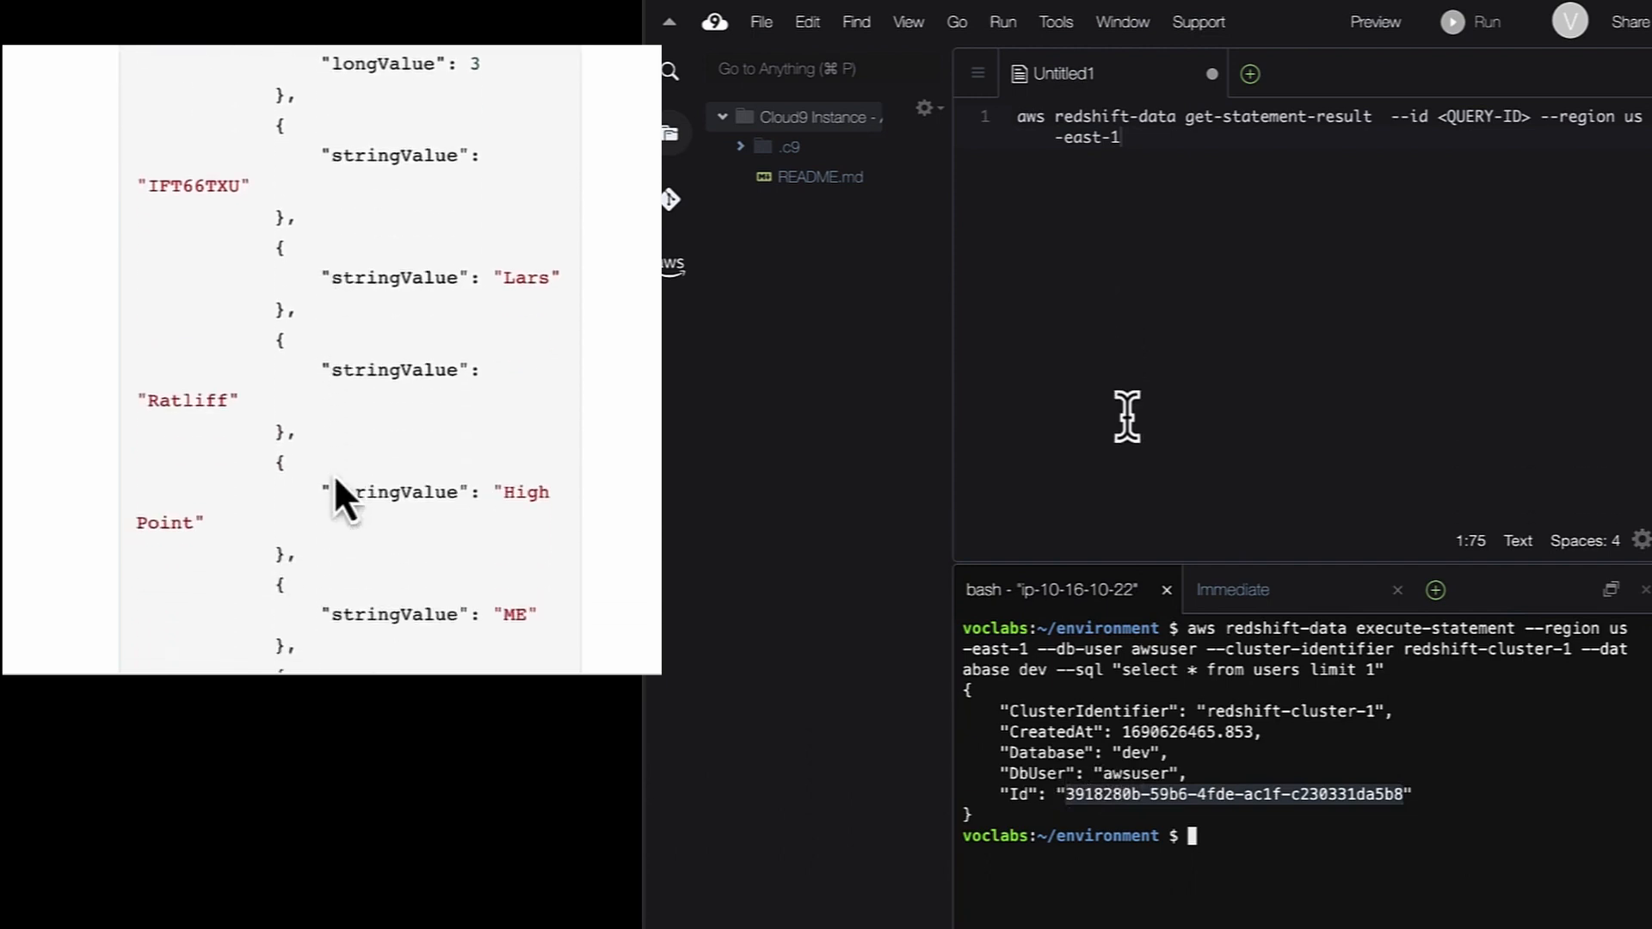
scroll(336, 482, "down", 14)
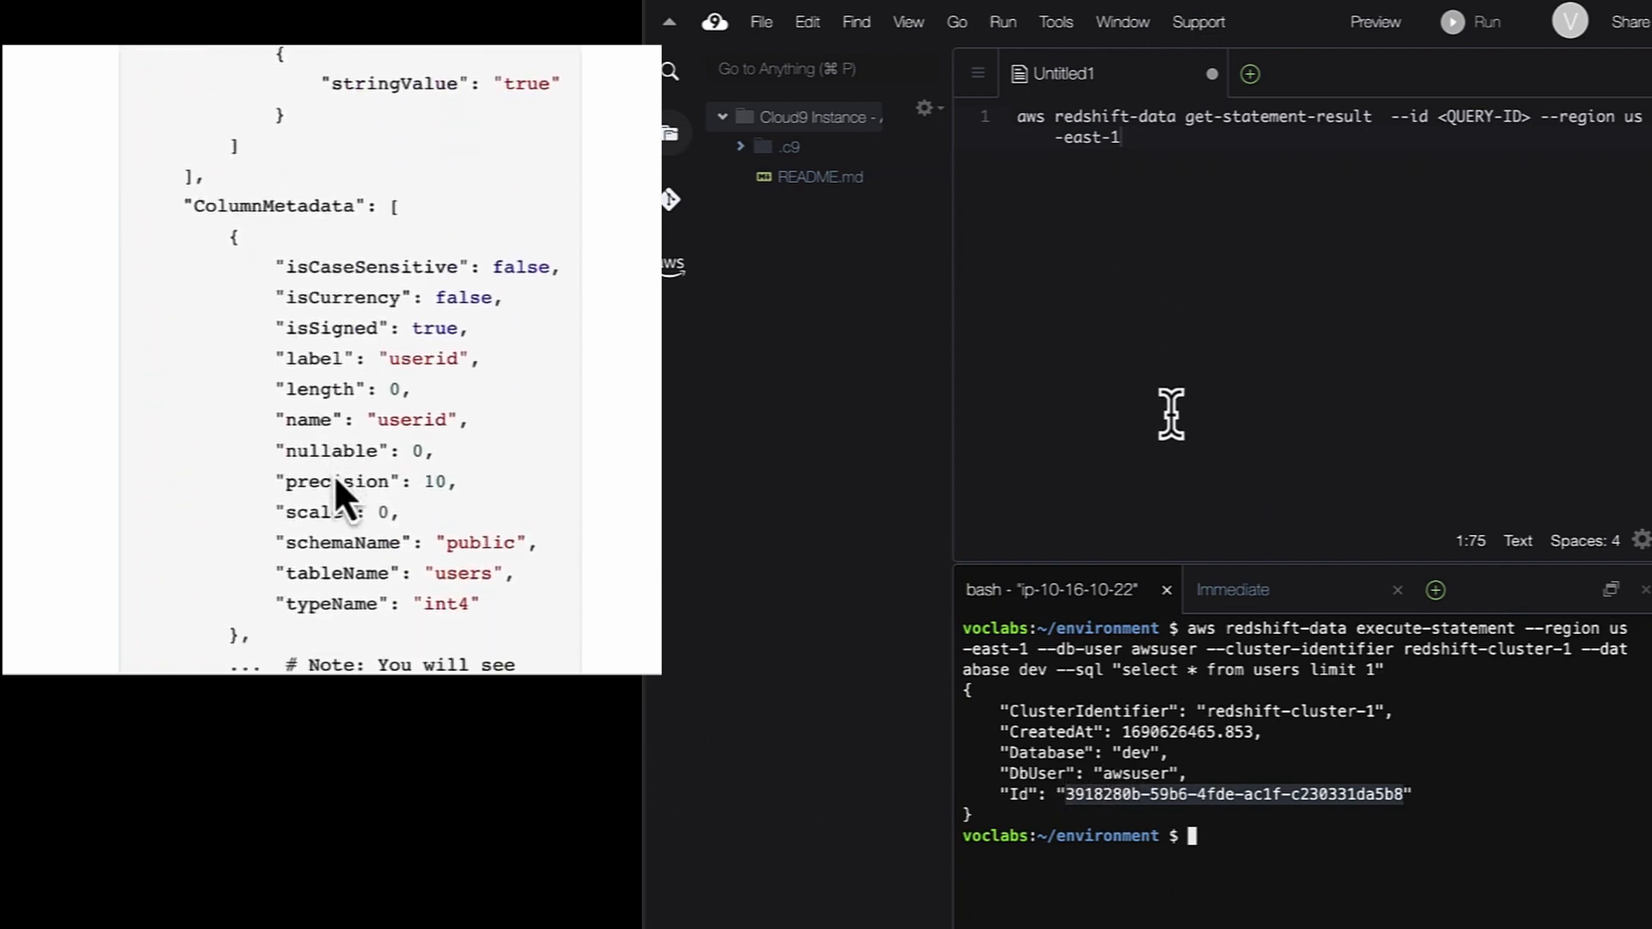
scroll(335, 479, "down", 1)
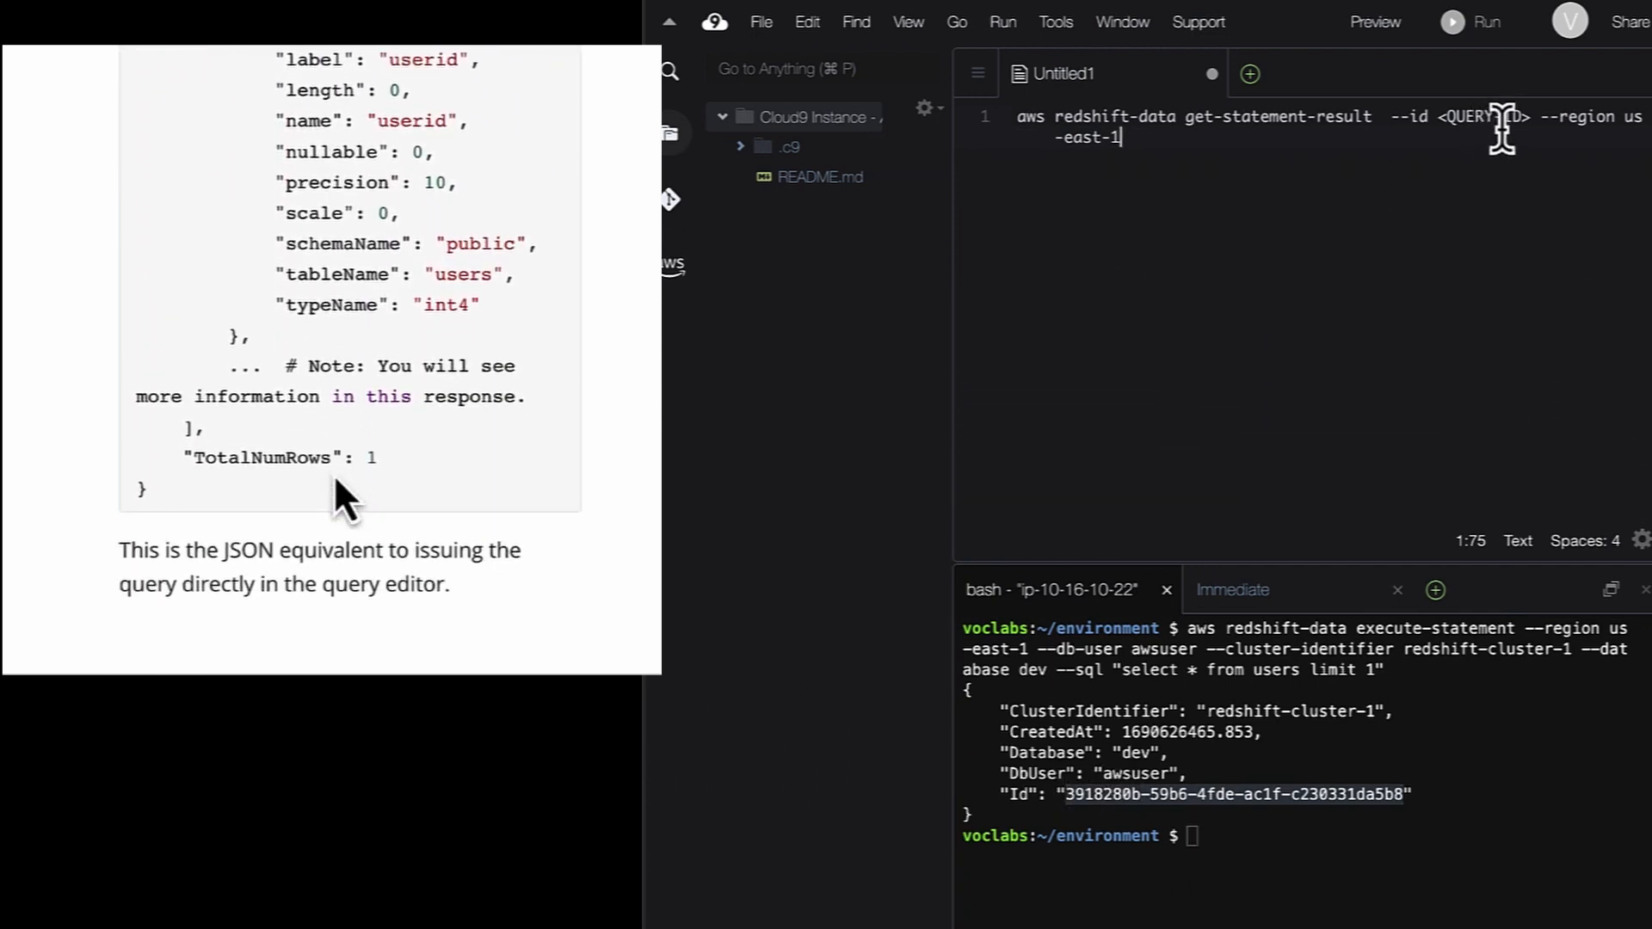
scroll(335, 479, "down", 2)
left_click_drag(1522, 116, 1444, 116)
scroll(263, 530, "down", 5)
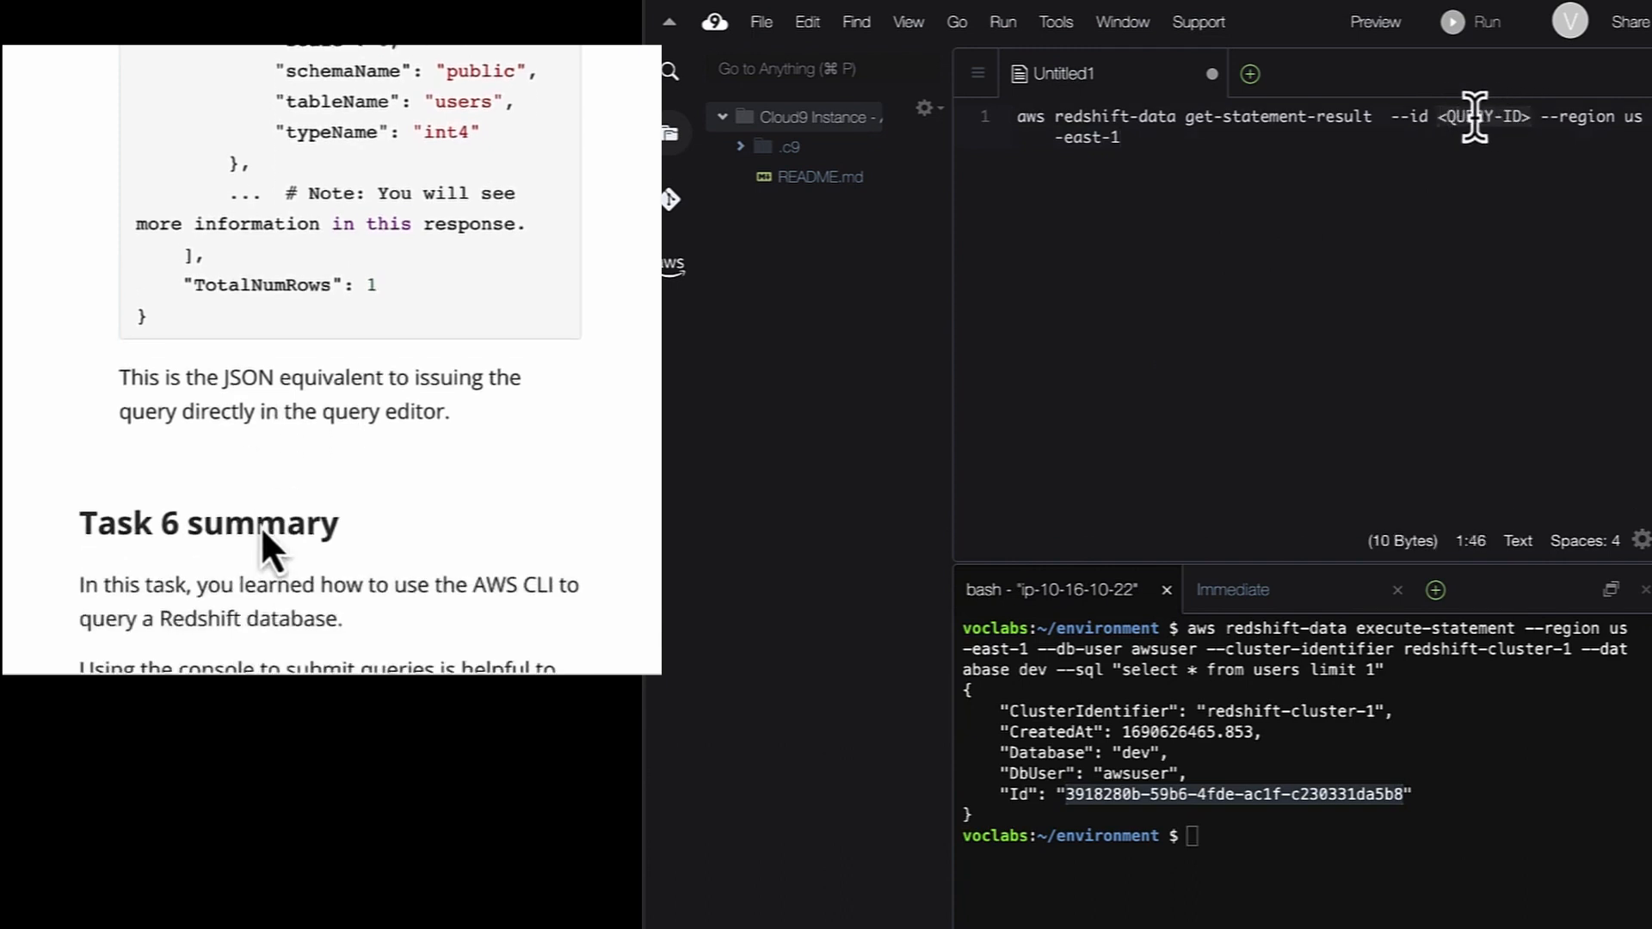
type("3918280b-59b6-4fde-ac1f-c230331da5b8")
Copy the completed get-statement-result command and run it in the bash terminal
left_click_drag(1400, 140, 981, 121)
key("super+c")
scroll(261, 525, "down", 2)
scroll(262, 530, "down", 3)
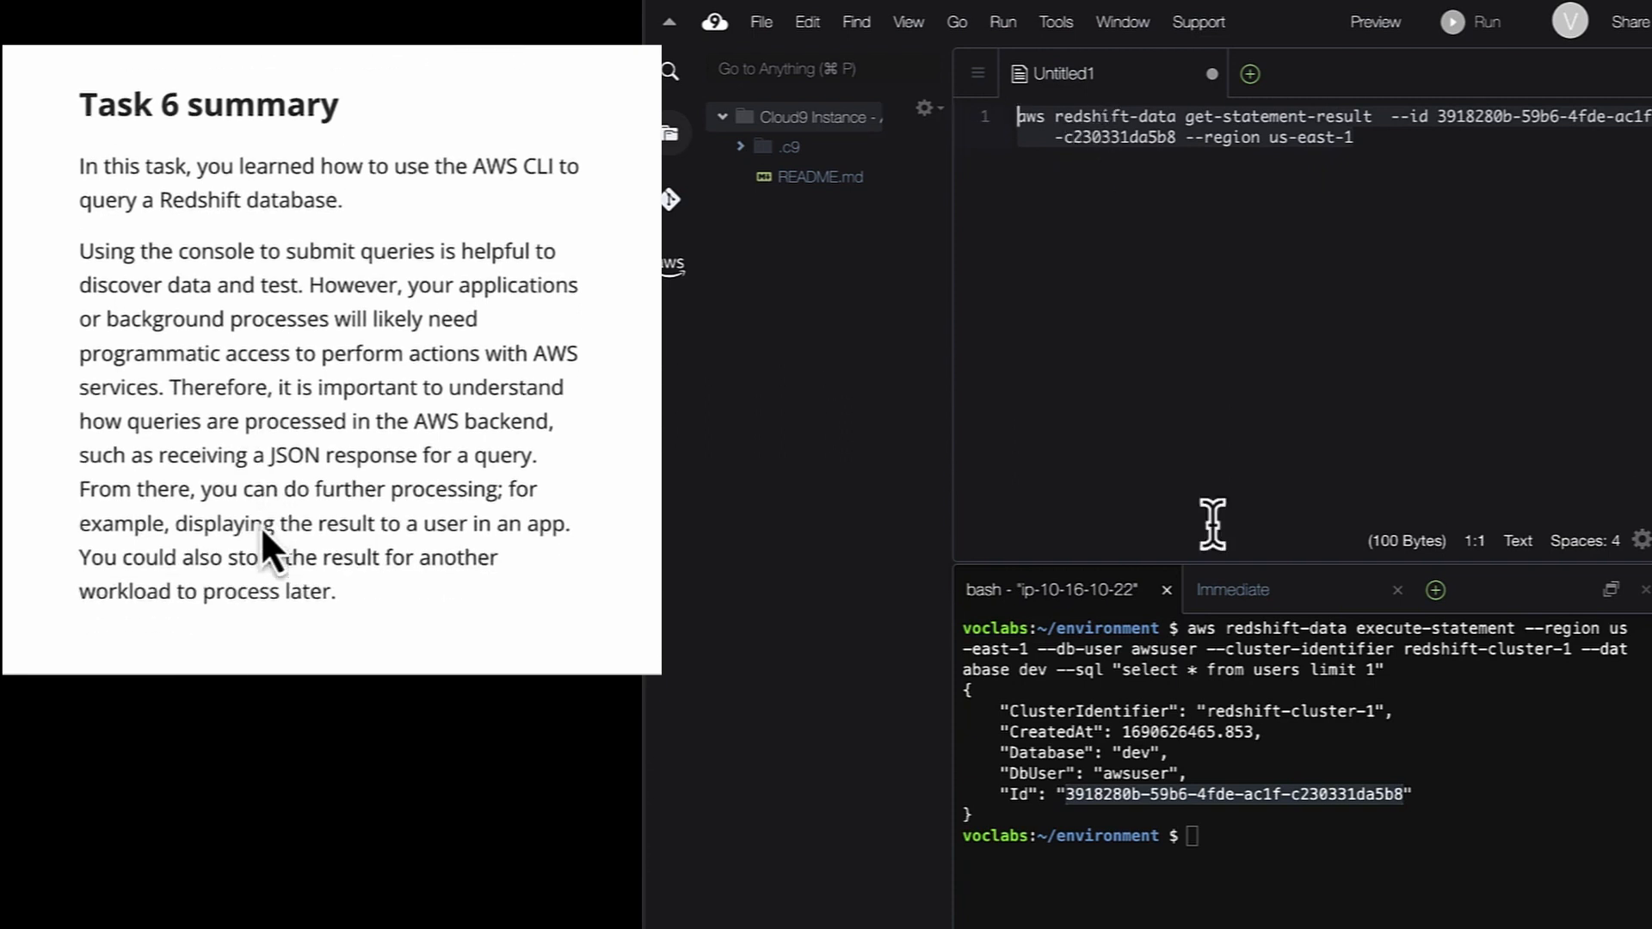
left_click(1273, 839)
key("super+v")
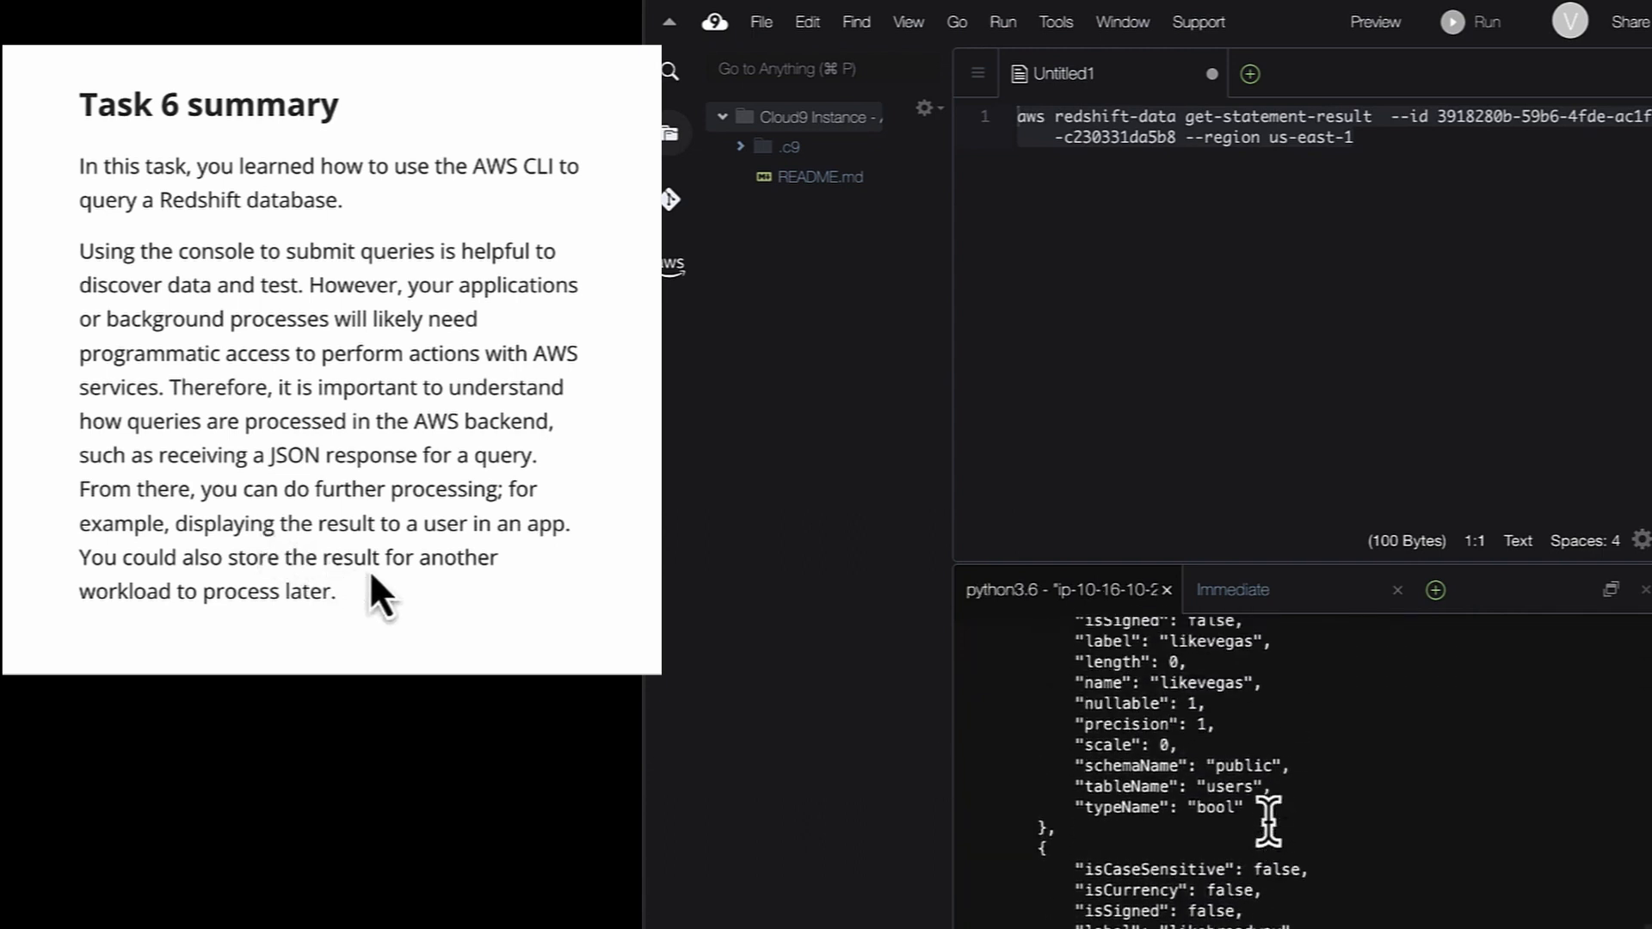
Read the Task 6 summary and the Task 7 instructions for reviewing the Policy-For-Data-Scientists IAM policy
scroll(369, 570, "down", 2)
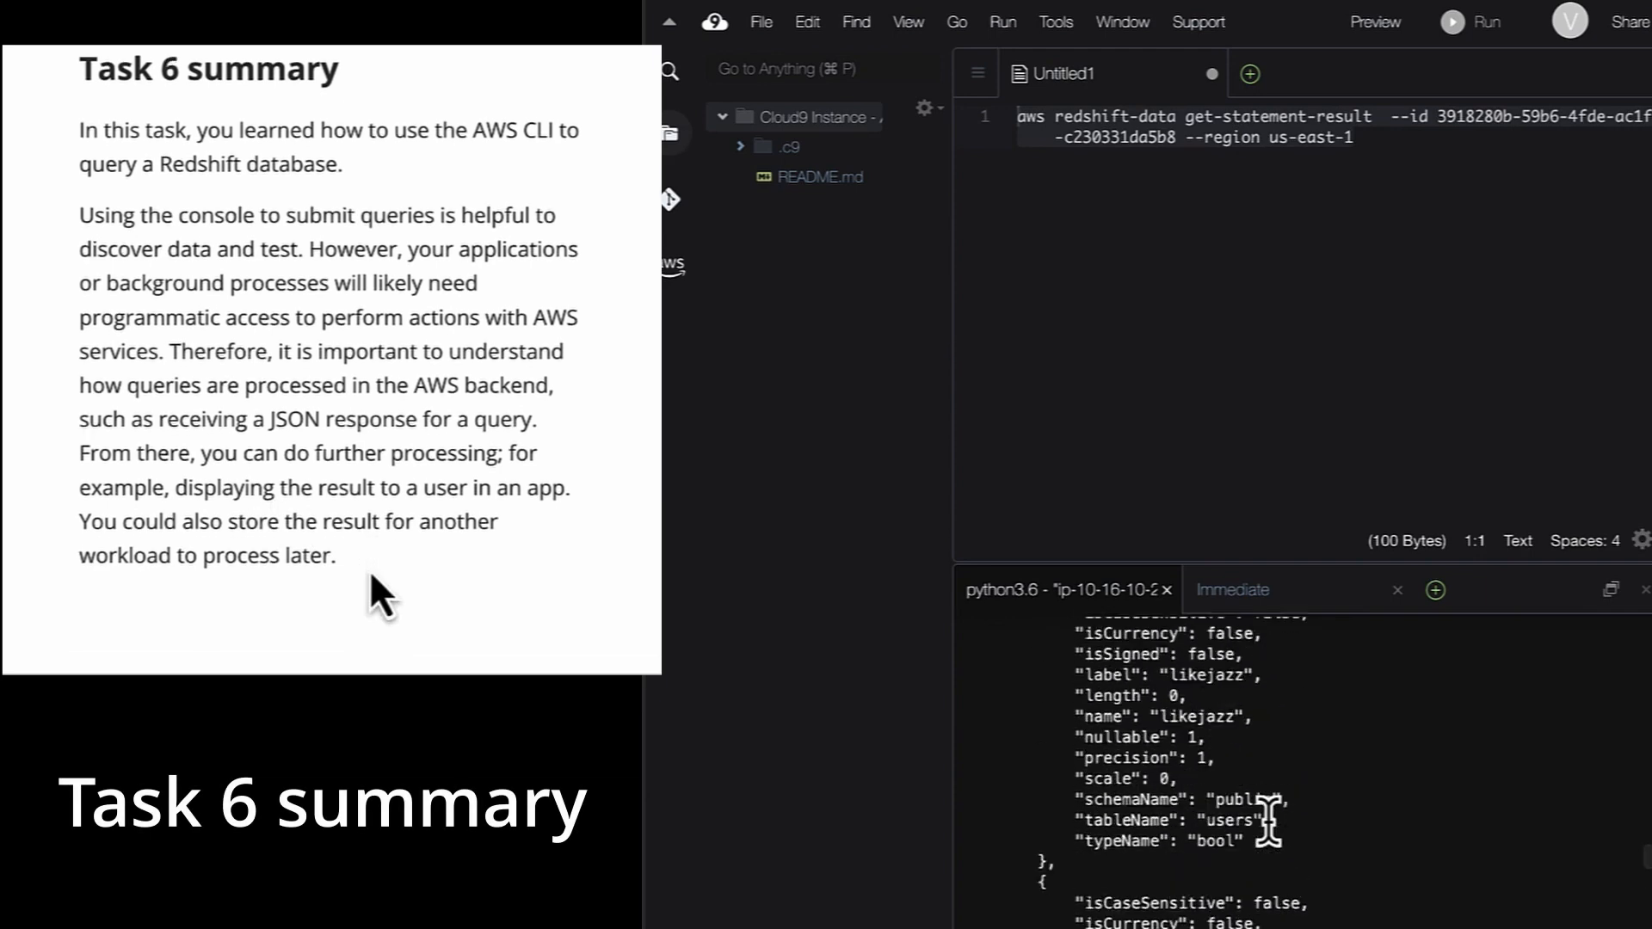
scroll(372, 575, "down", 4)
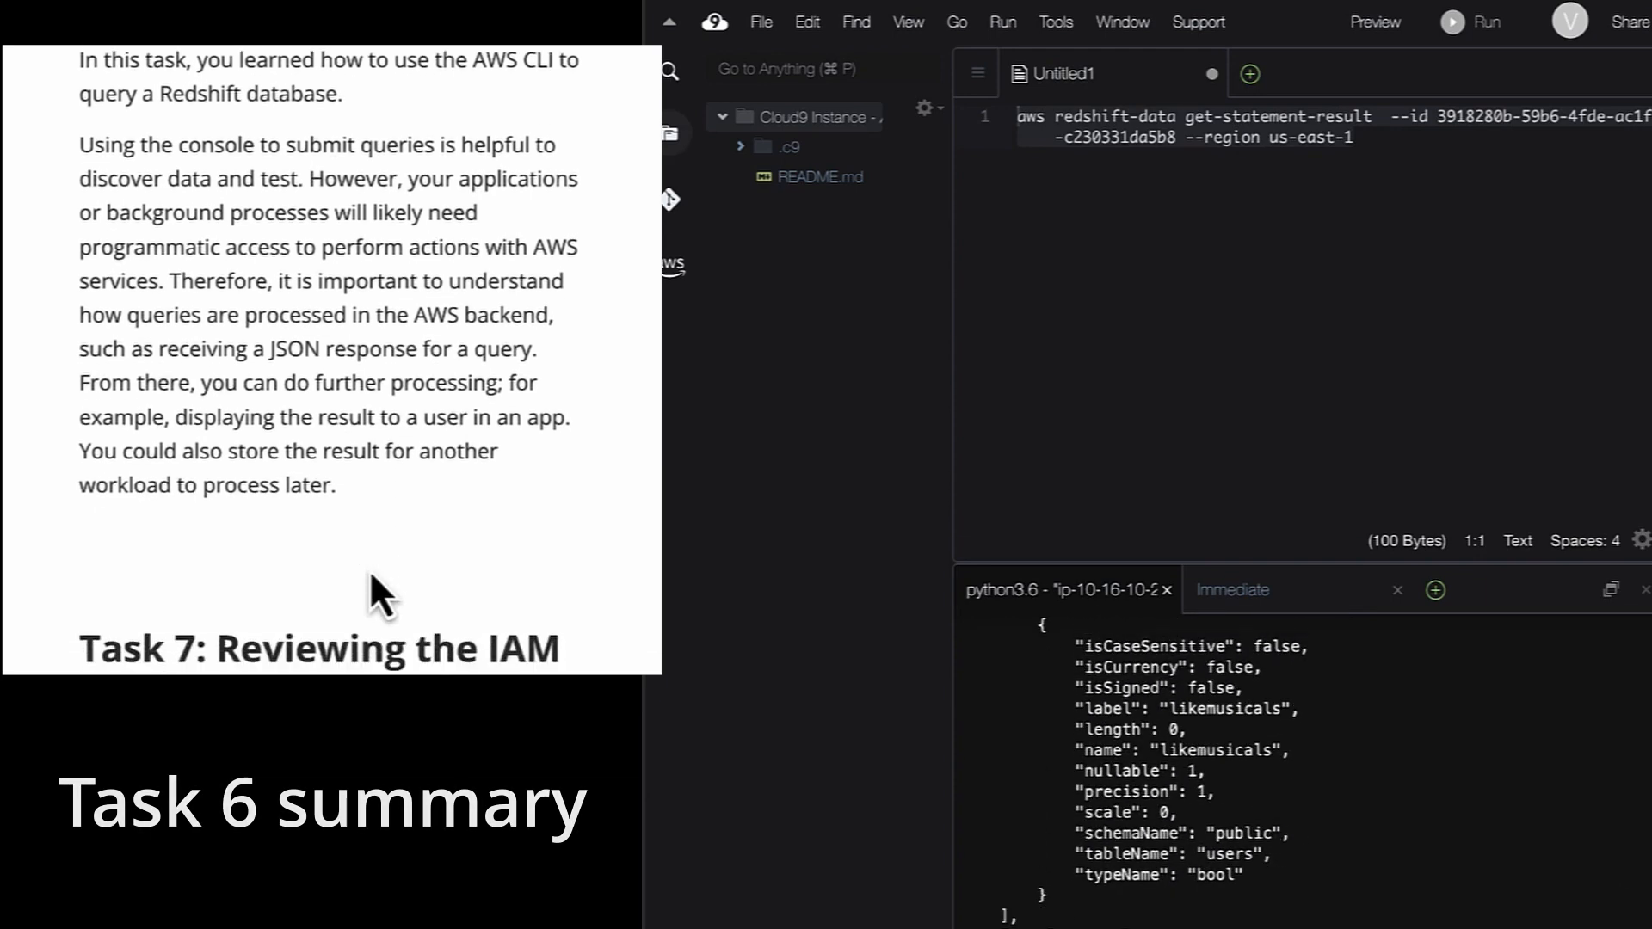
scroll(371, 575, "down", 8)
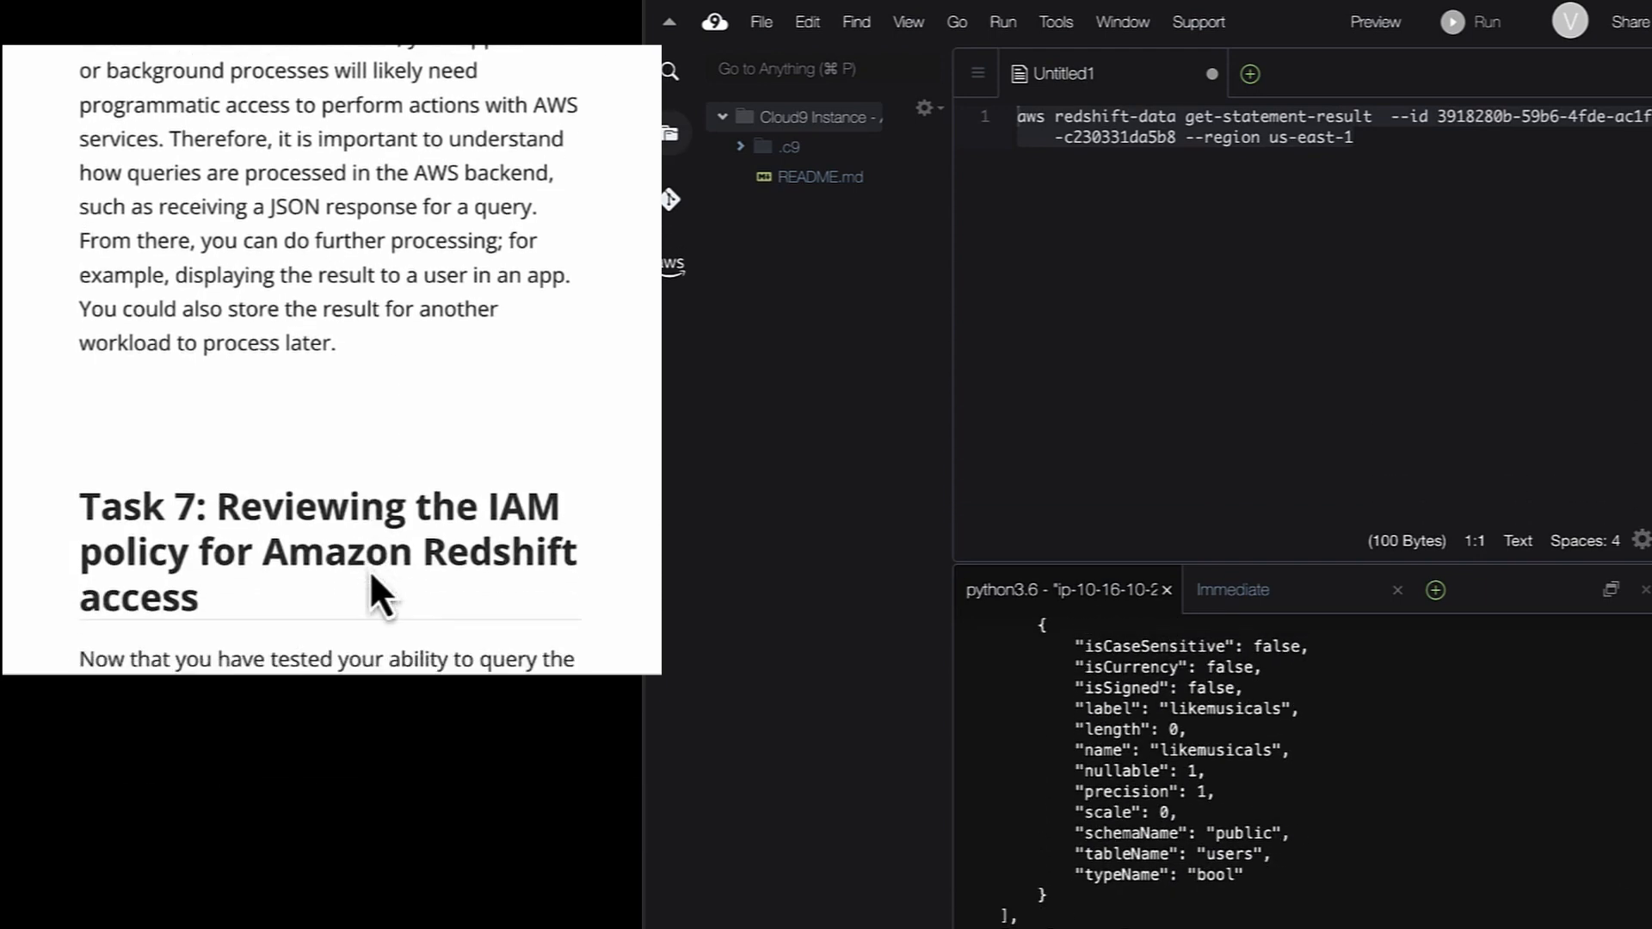
scroll(372, 575, "down", 4)
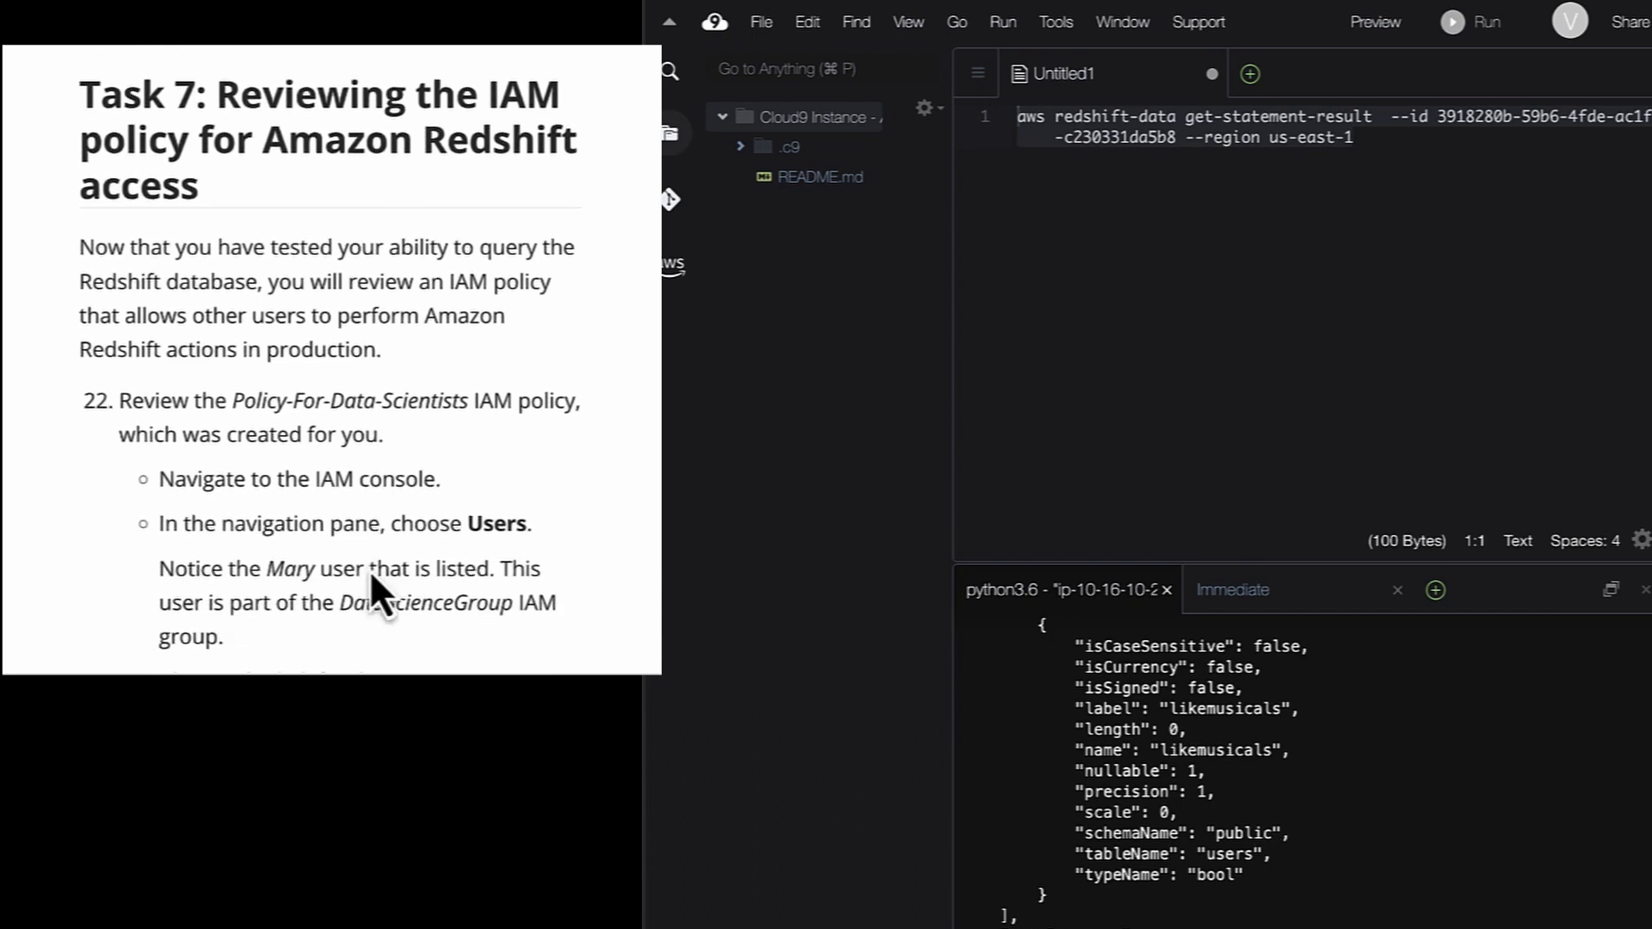
scroll(372, 575, "down", 4)
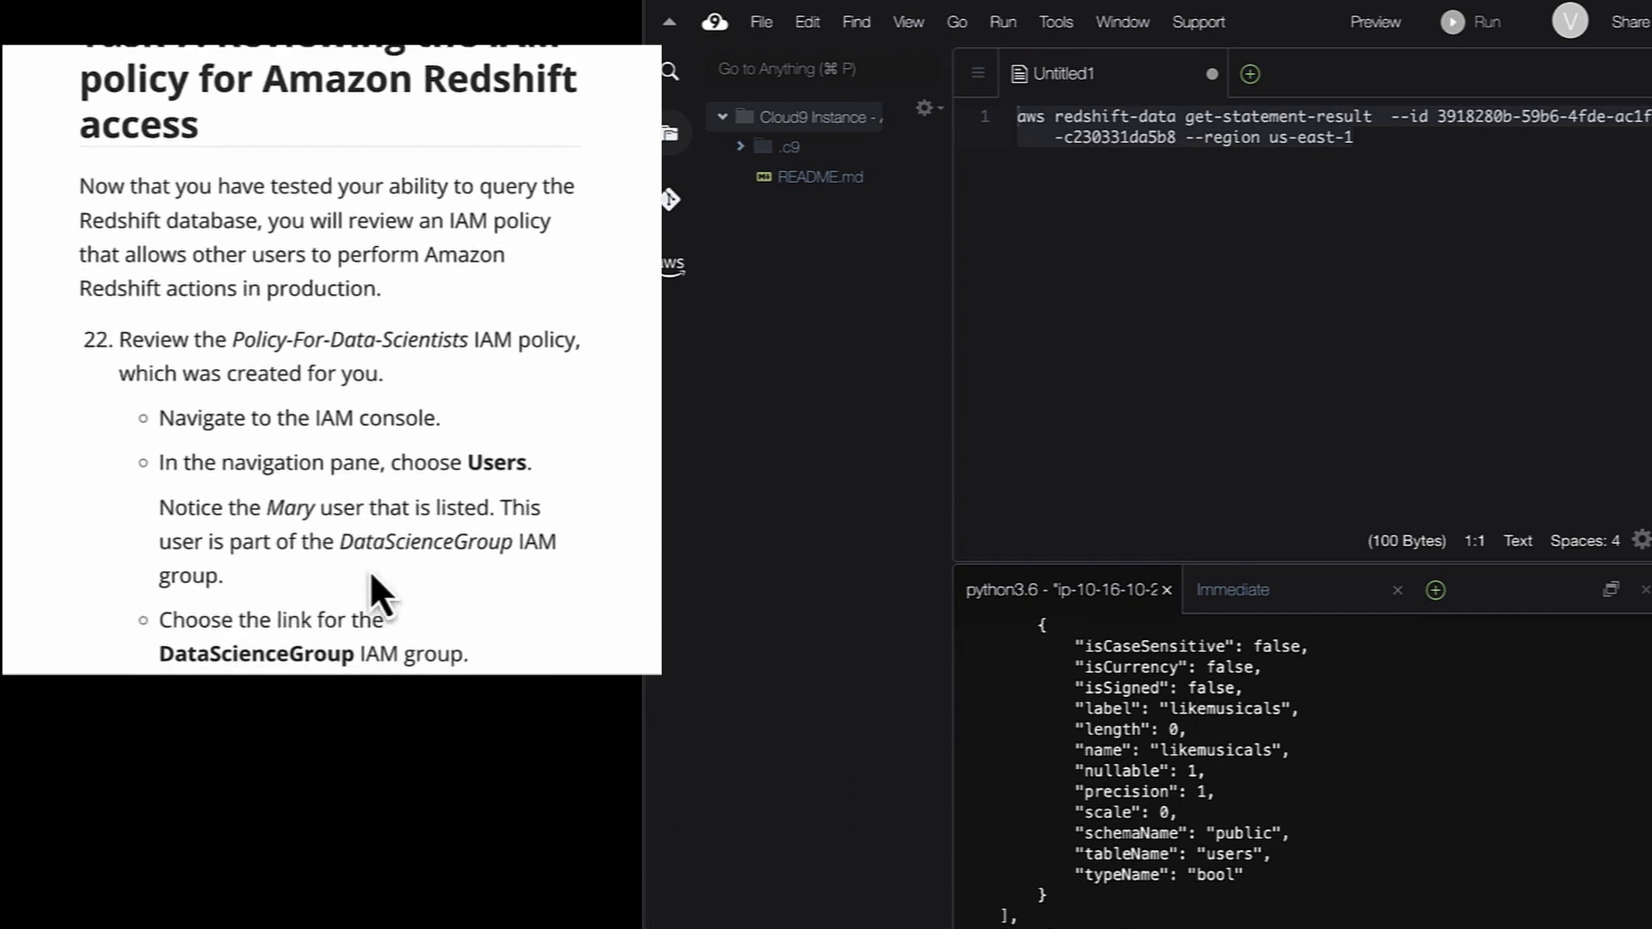
scroll(371, 575, "down", 5)
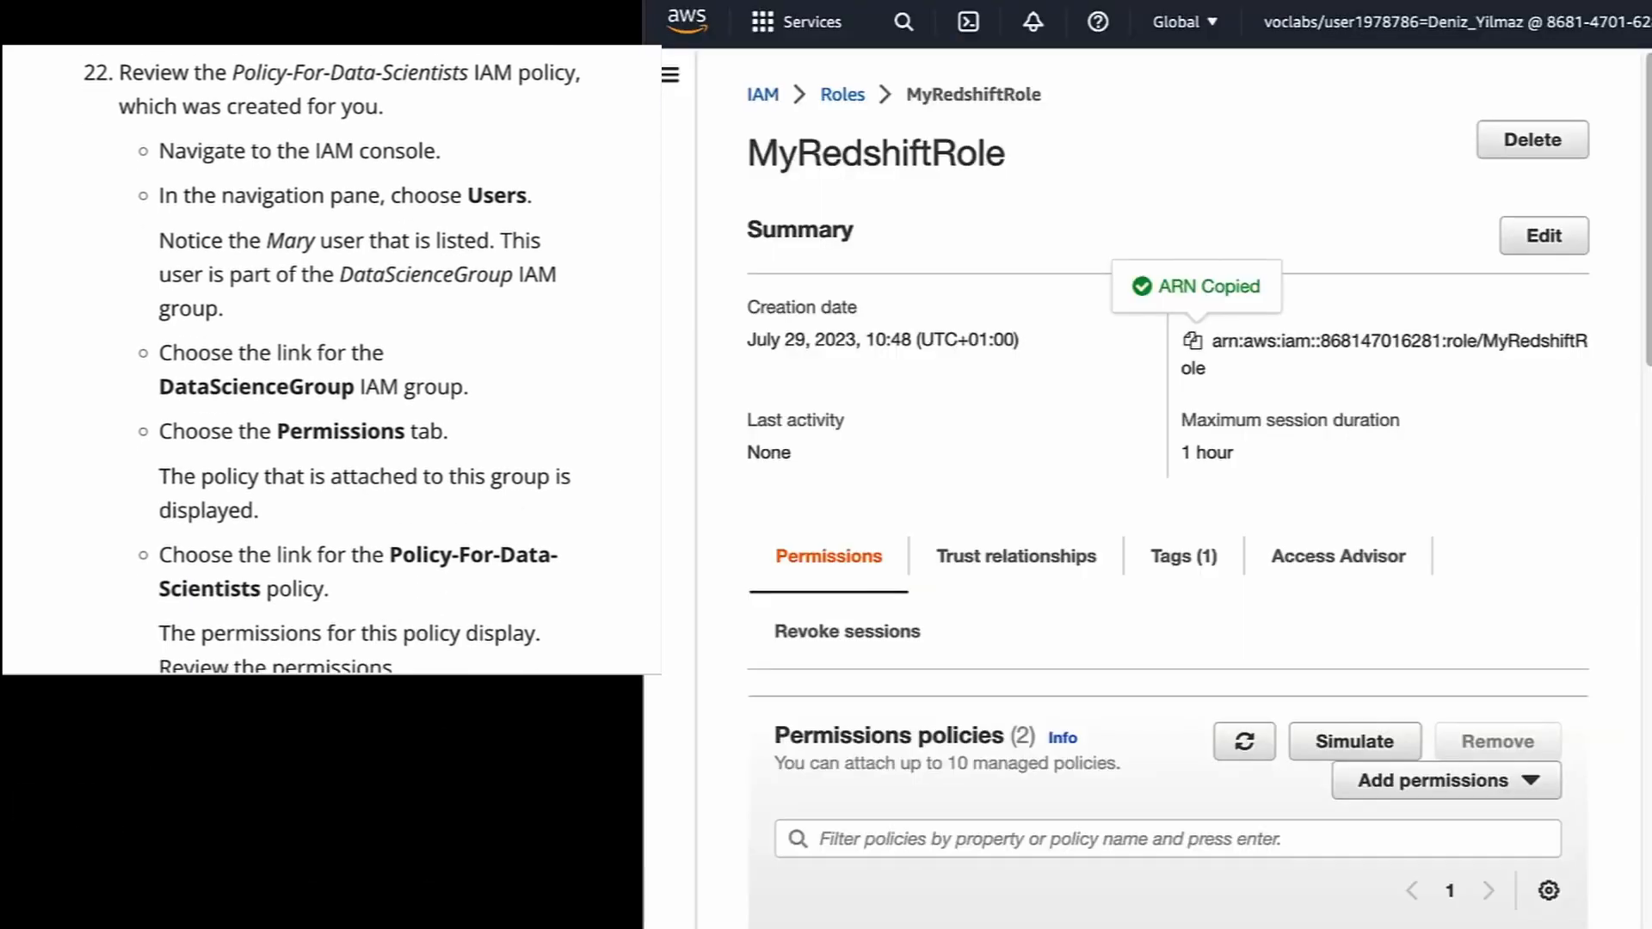
Switch to the IAM console, list the users, and open their DataScienceGroup user group
left_click(671, 75)
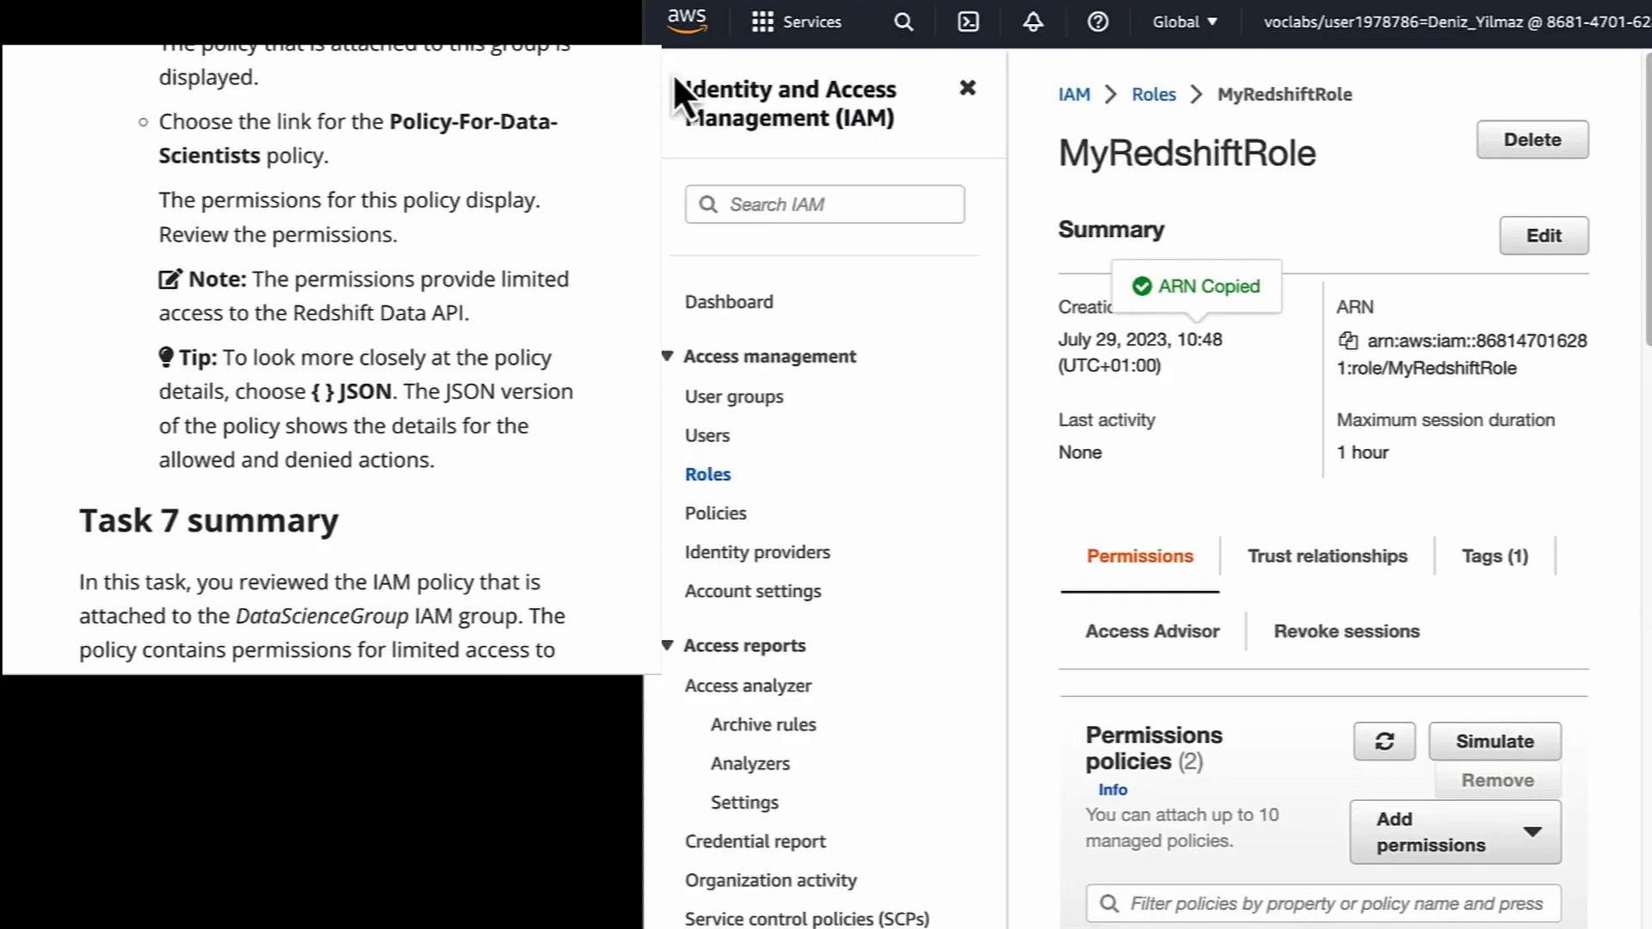
left_click(693, 448)
scroll(1155, 535, "right", 5)
scroll(1254, 545, "left", 3)
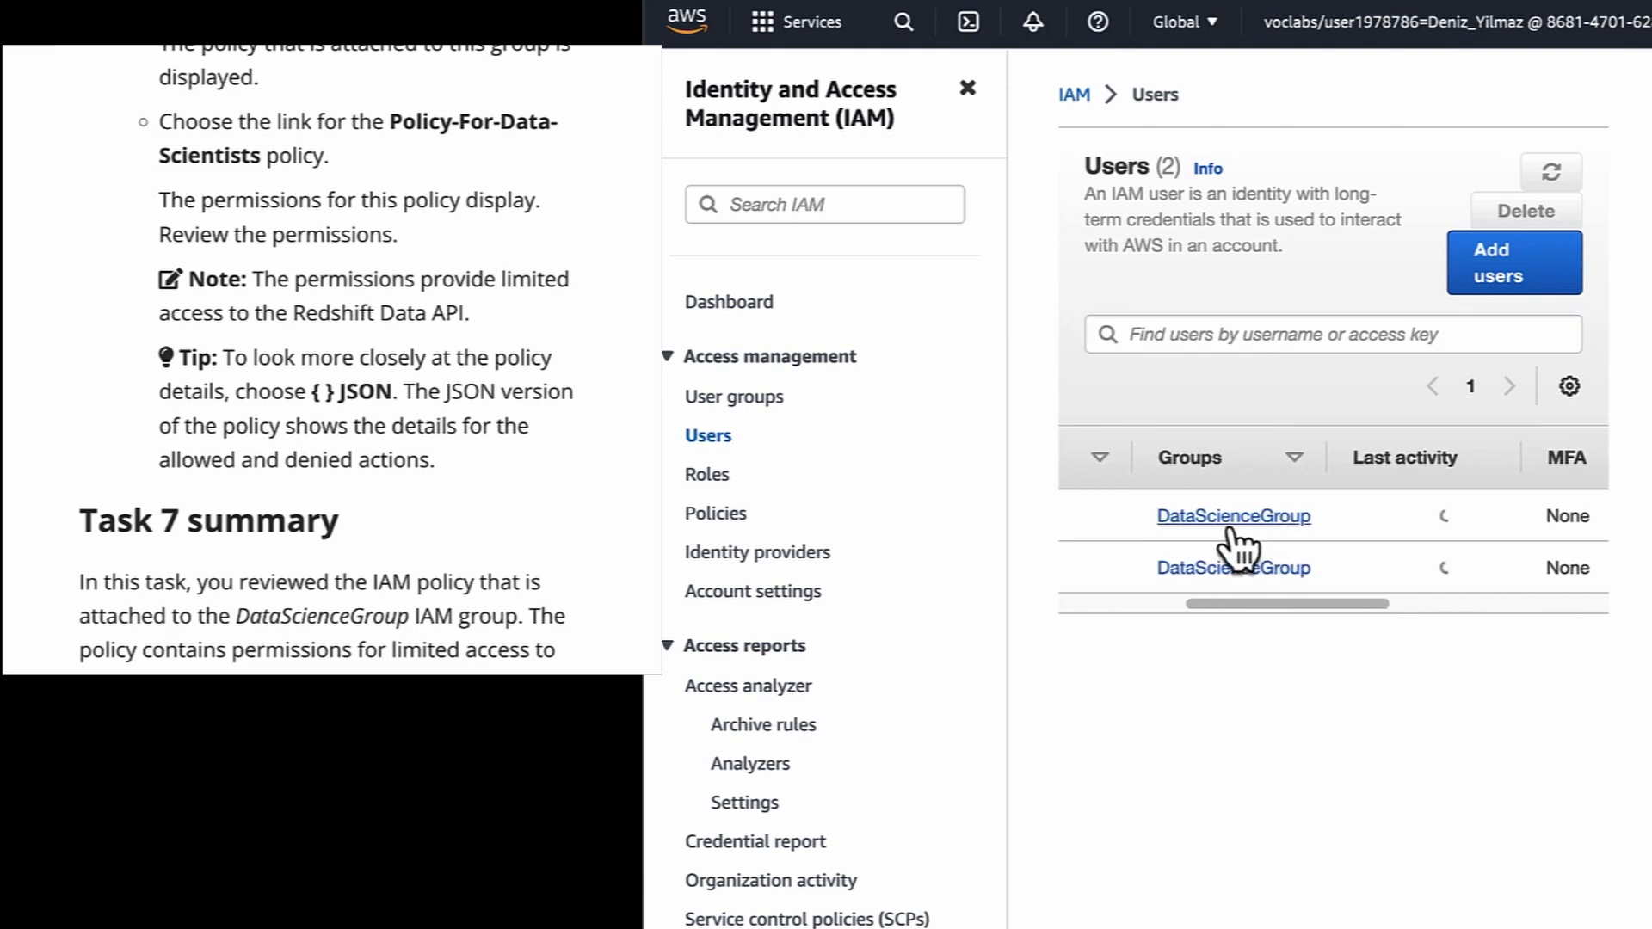
left_click(1232, 521)
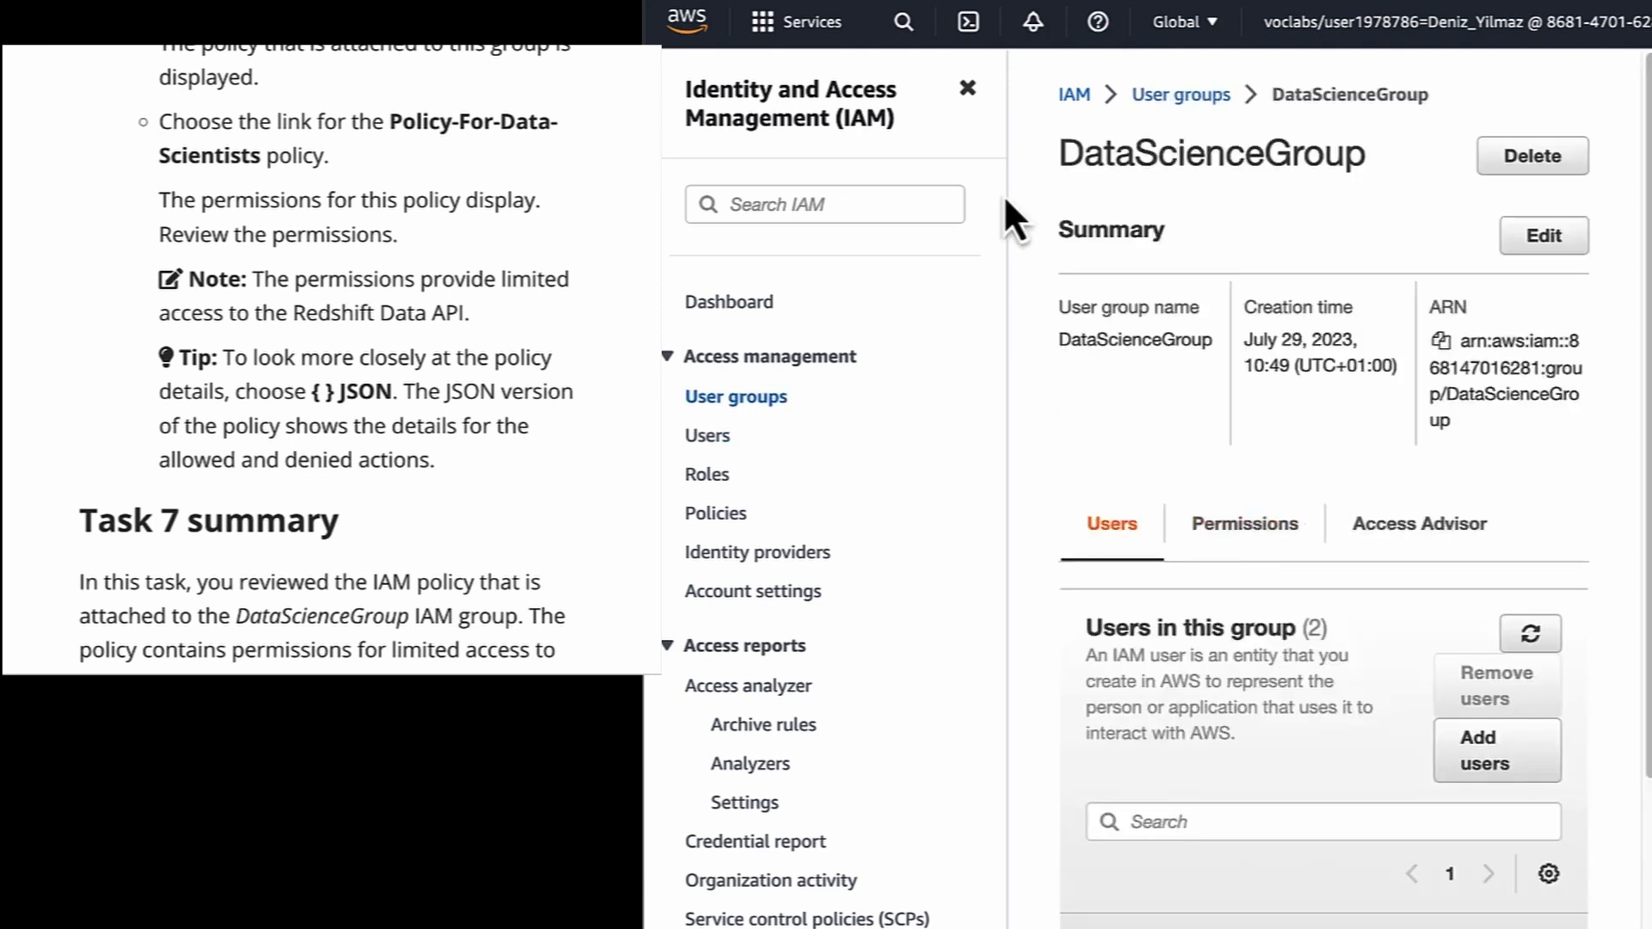
Review the JSON of the Policy-For-Data-Scientists policy attached to DataScienceGroup's permissions
left_click(967, 89)
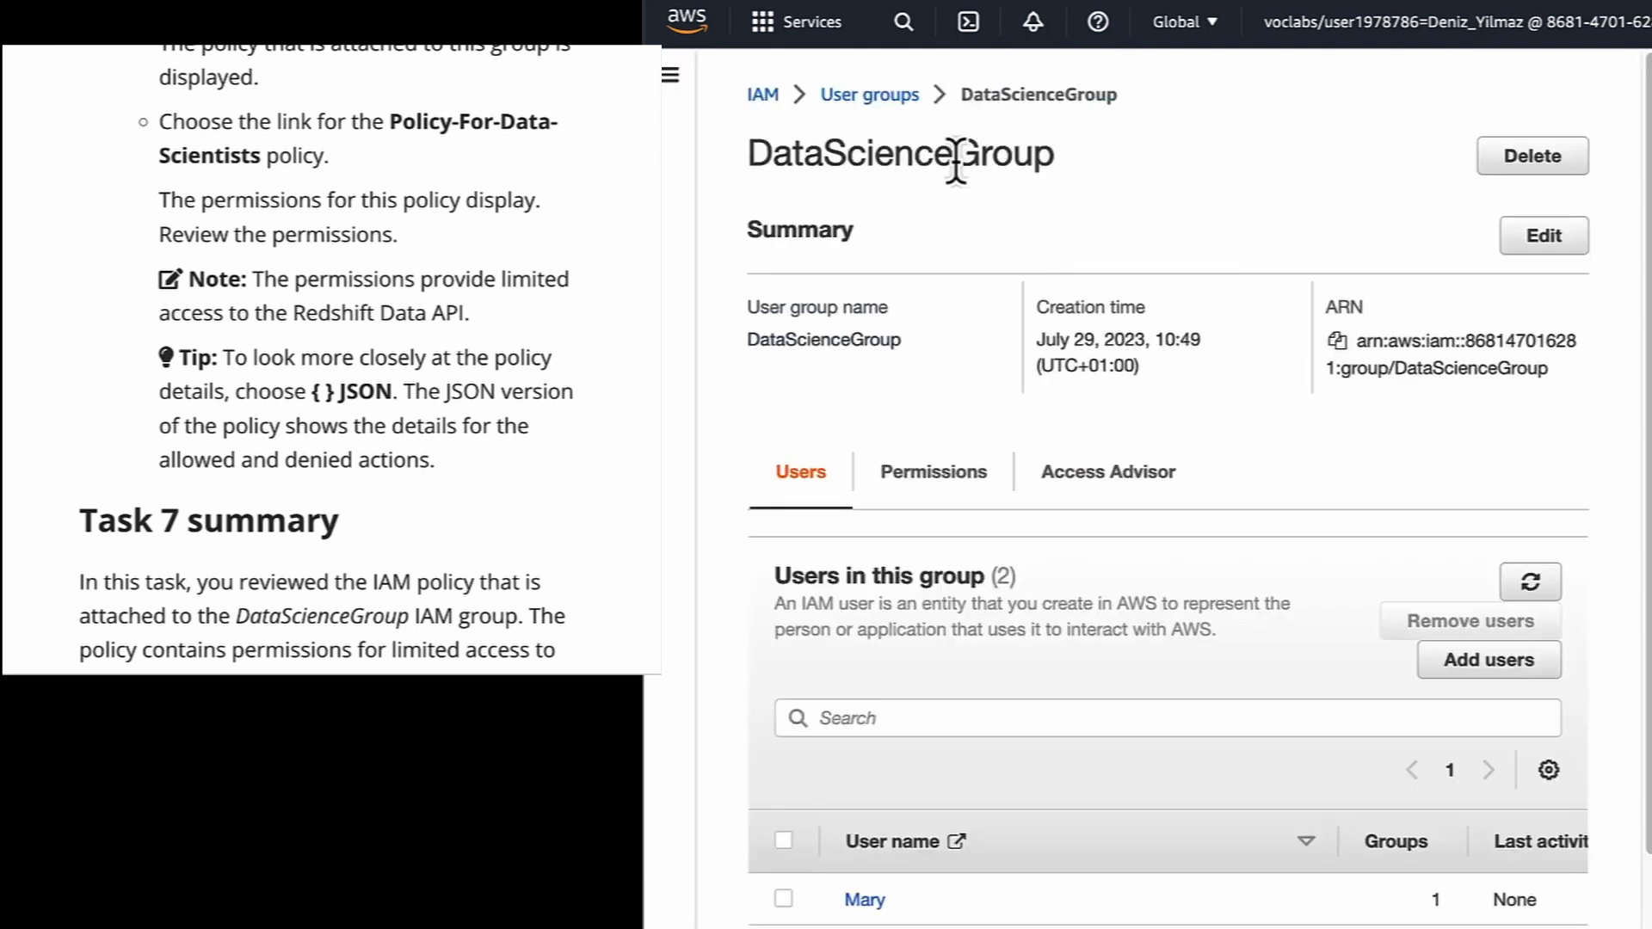
left_click(925, 475)
scroll(923, 613, "down", 1)
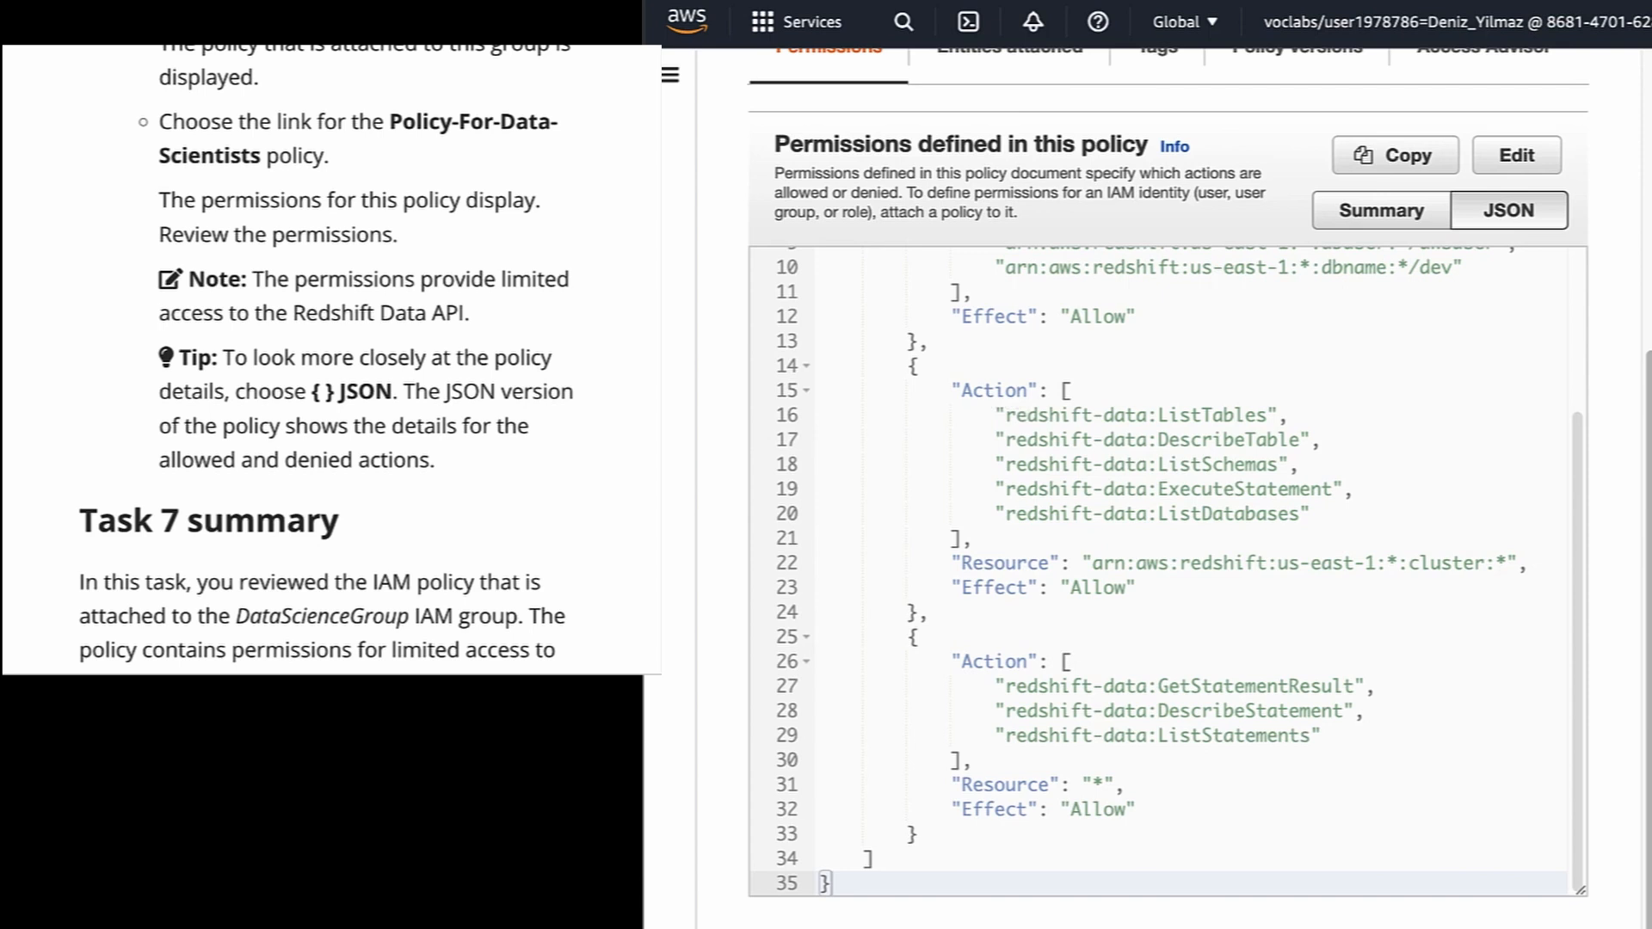
Read the Task 7 summary and the introduction to Task 8 on confirming that users can query the Redshift database
scroll(418, 311, "down", 3)
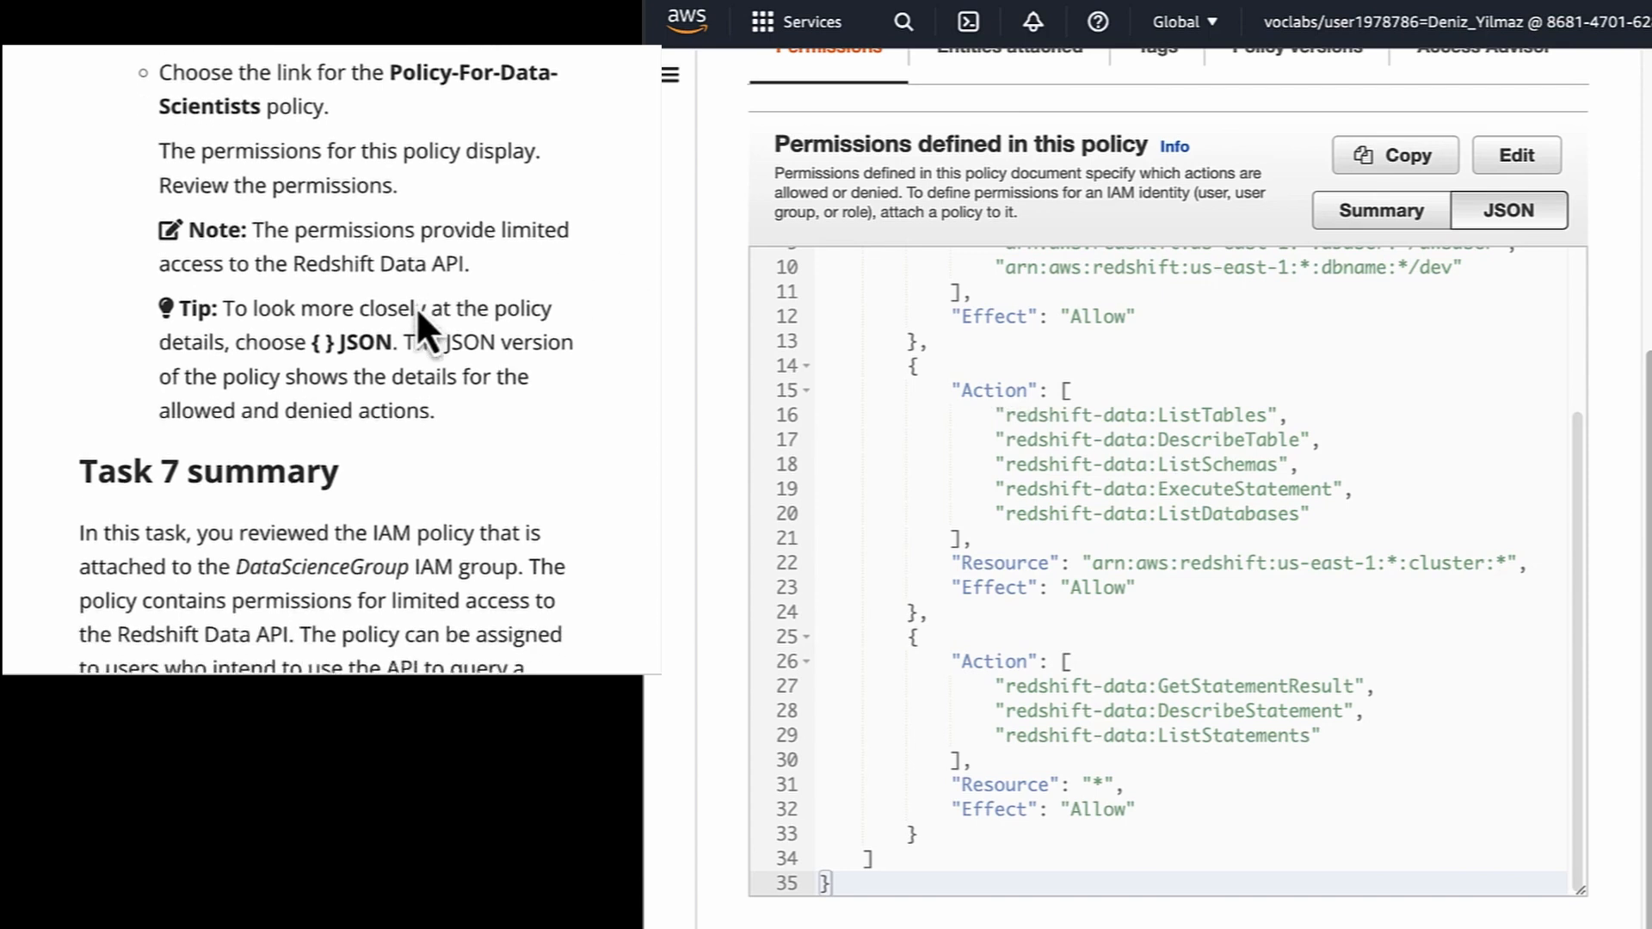
scroll(418, 311, "down", 3)
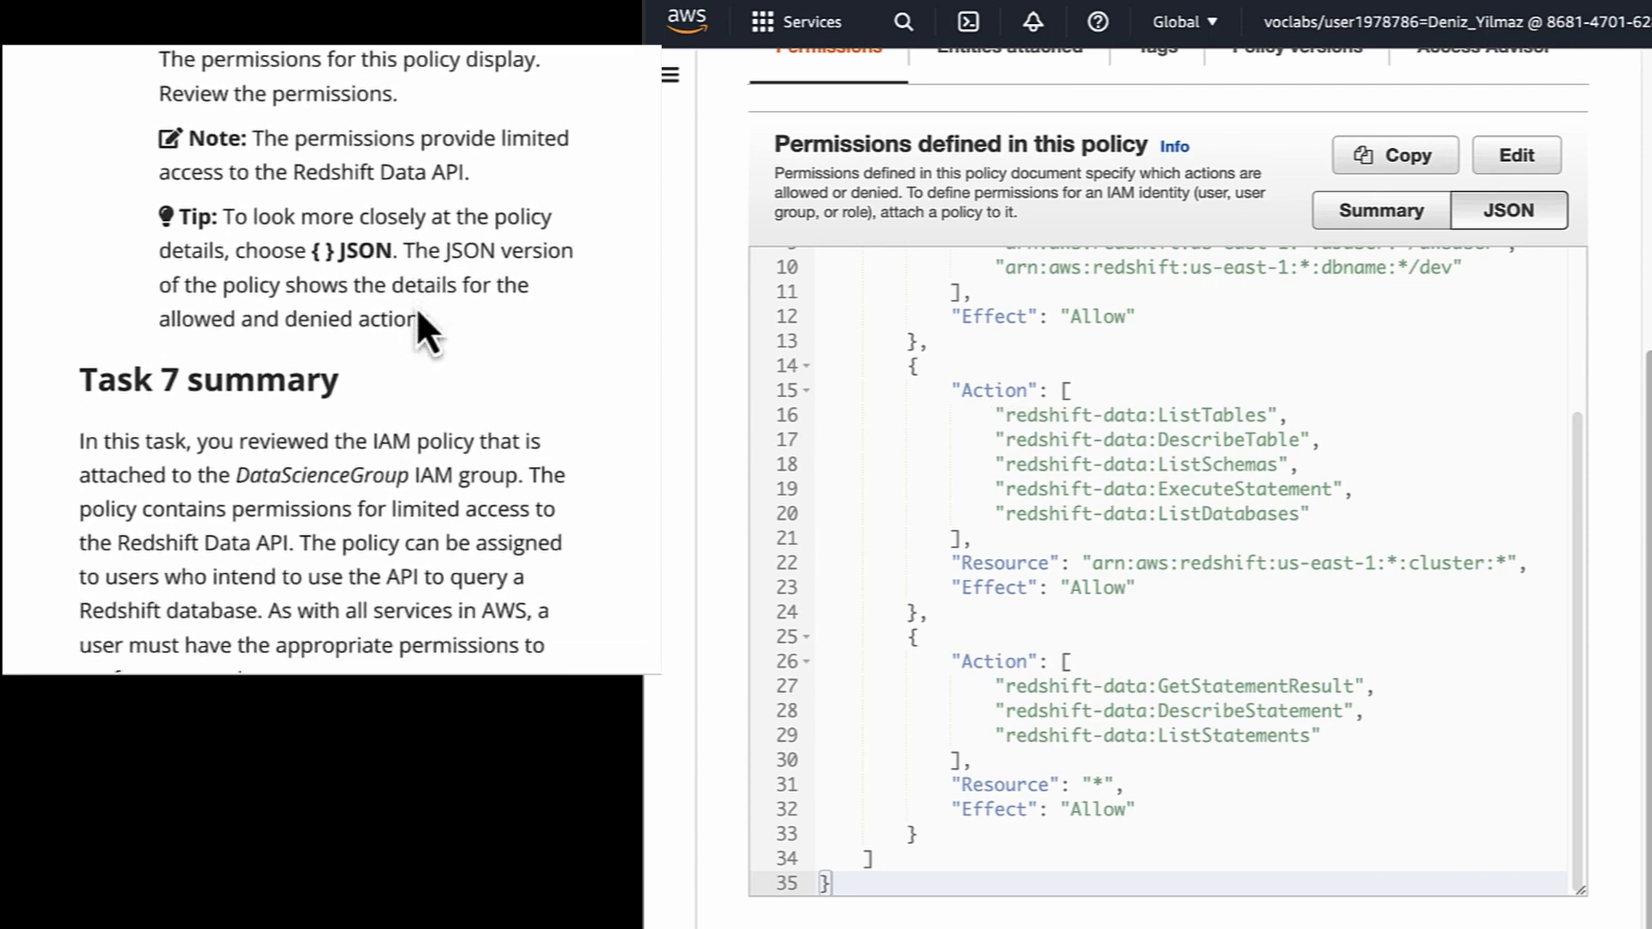
scroll(417, 314, "down", 3)
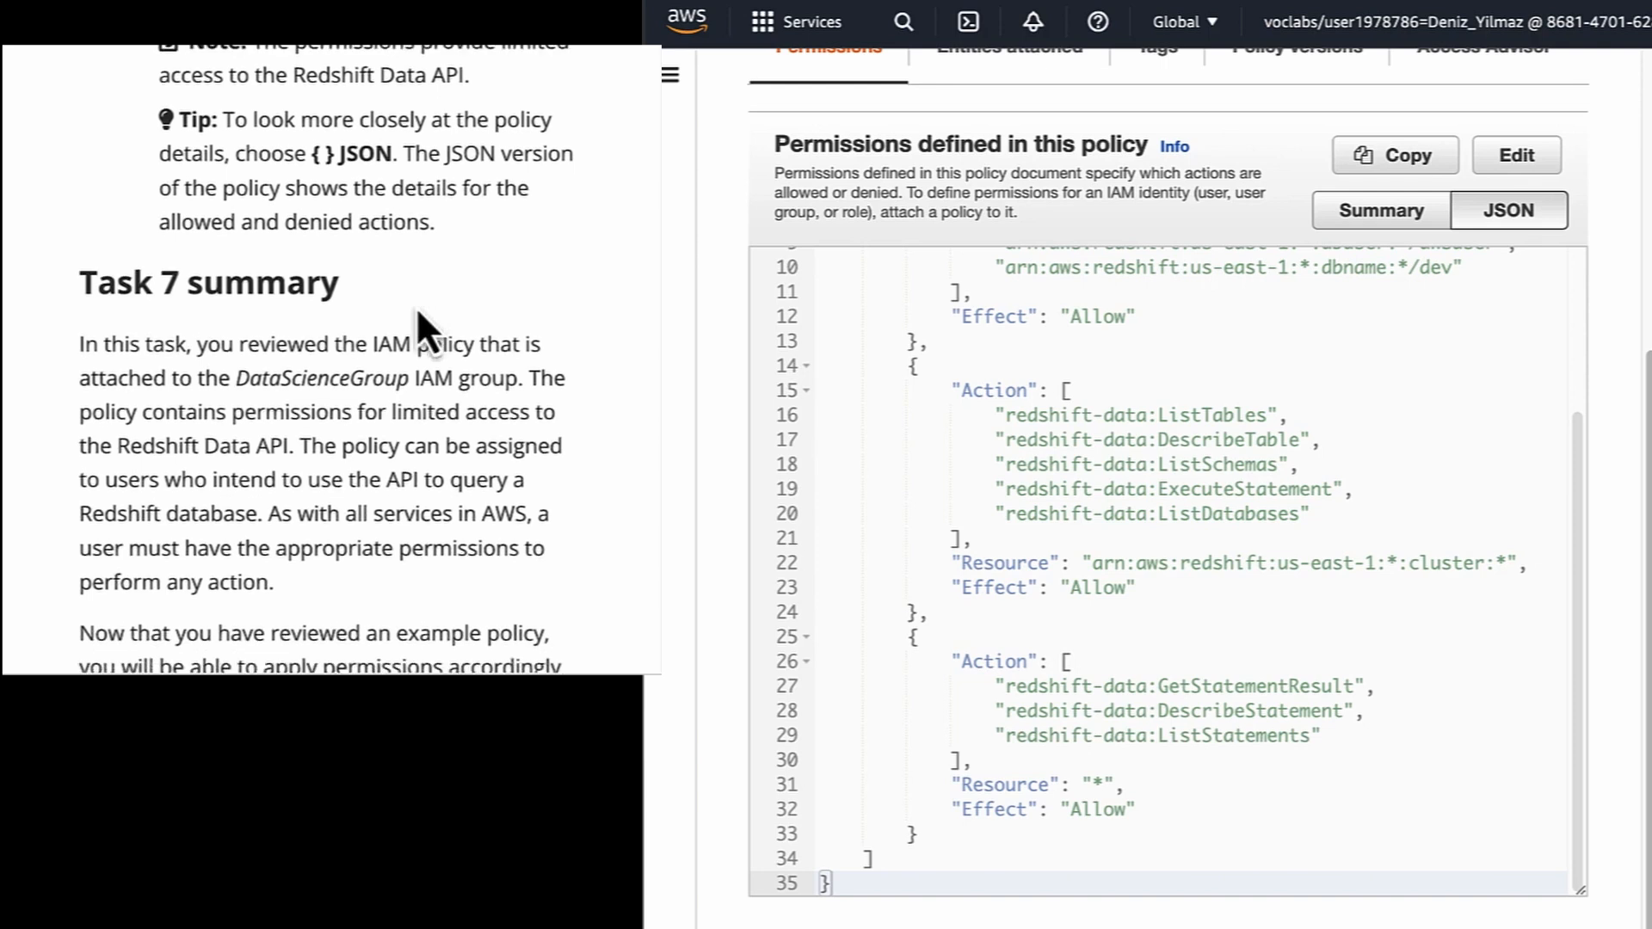
scroll(417, 311, "down", 3)
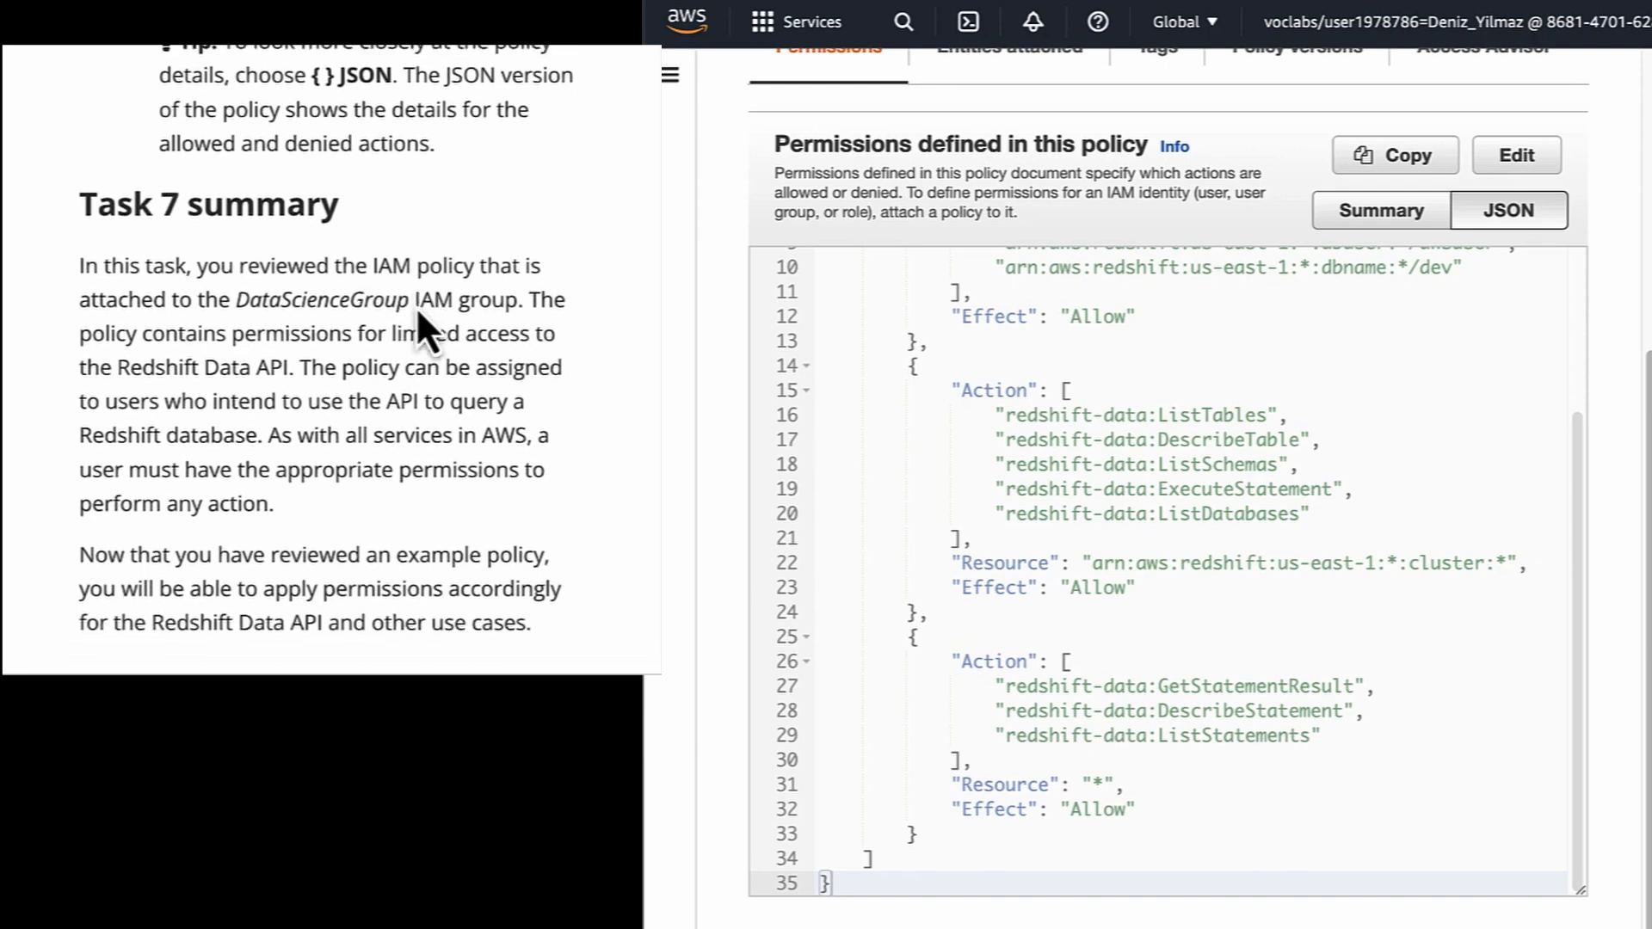
scroll(415, 306, "down", 1)
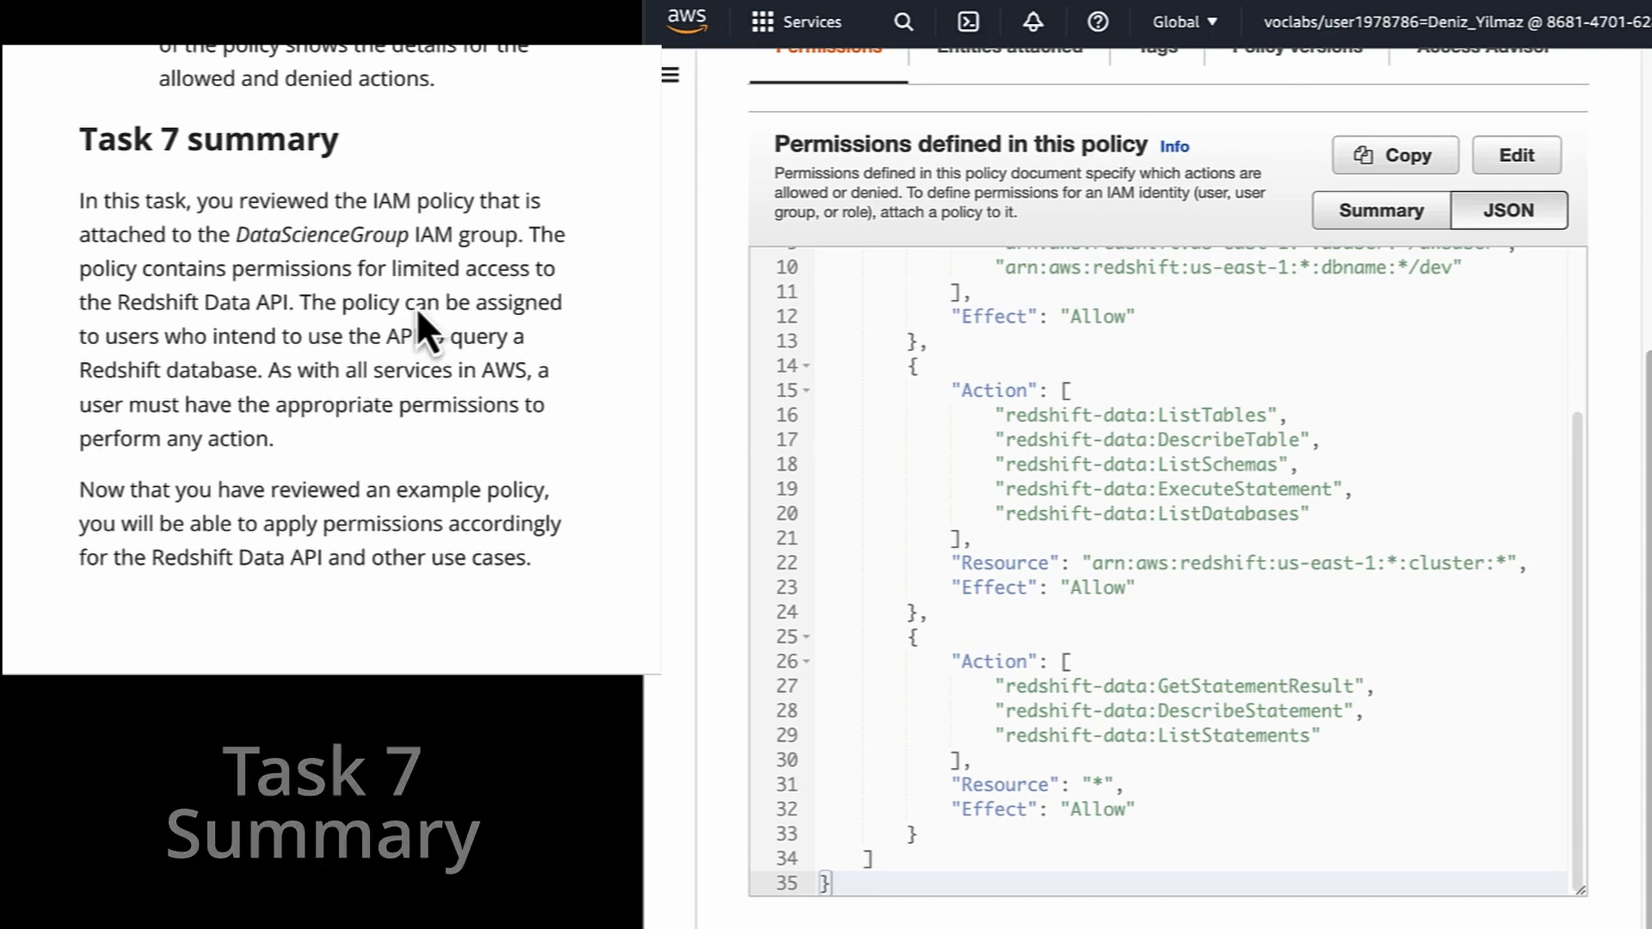
scroll(517, 397, "down", 3)
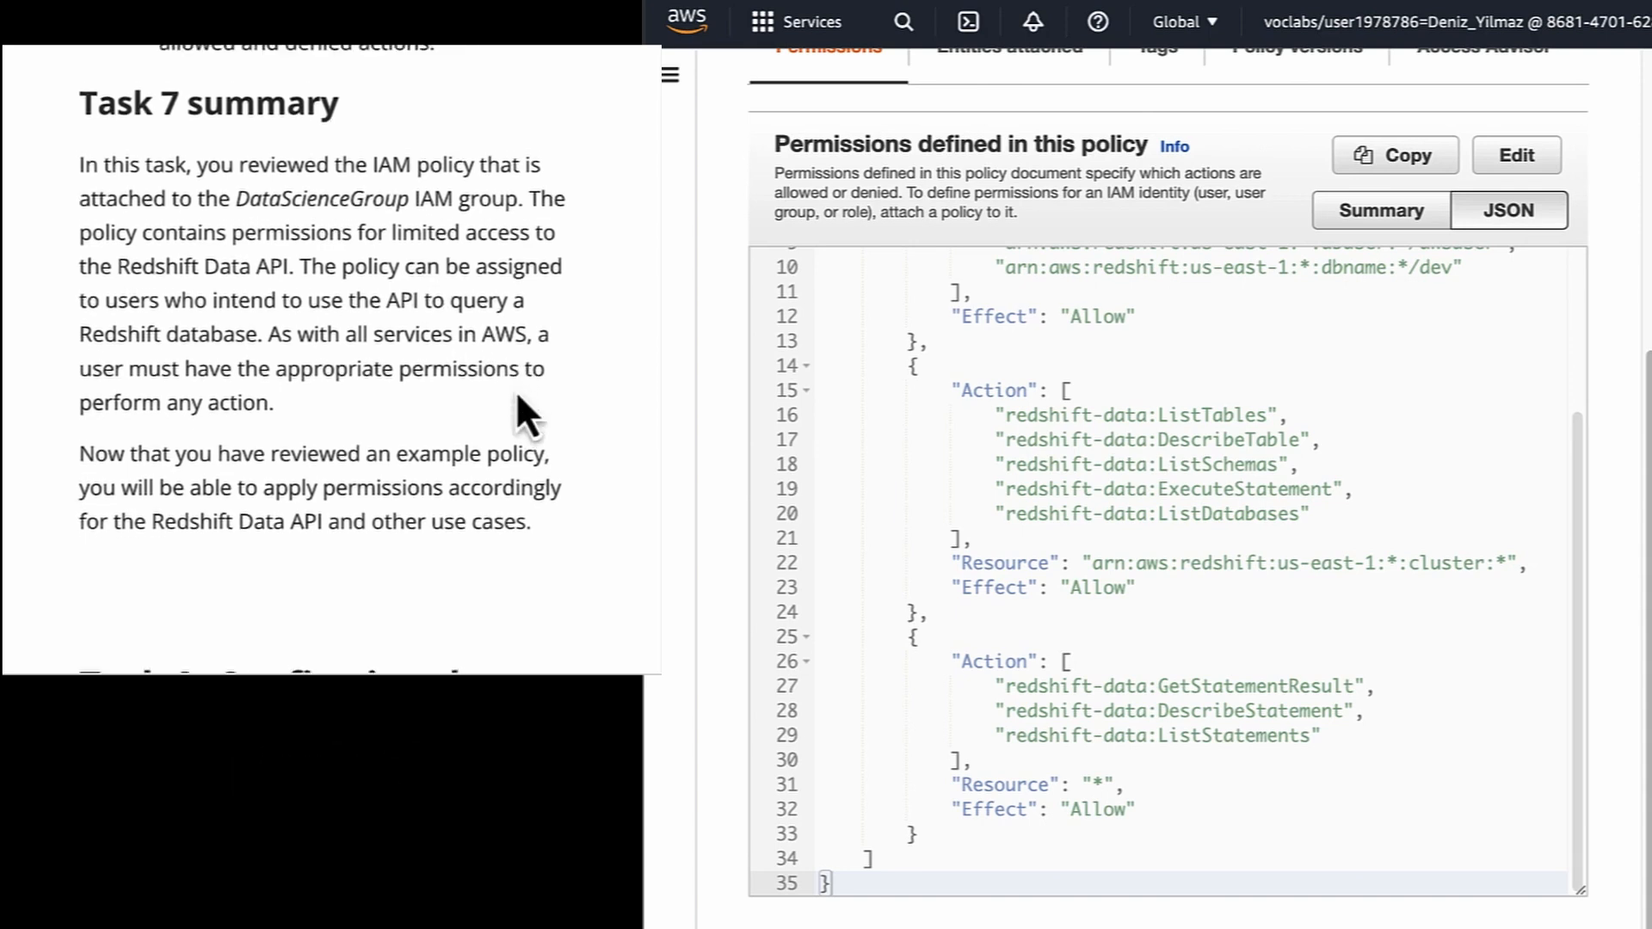
scroll(517, 395, "down", 5)
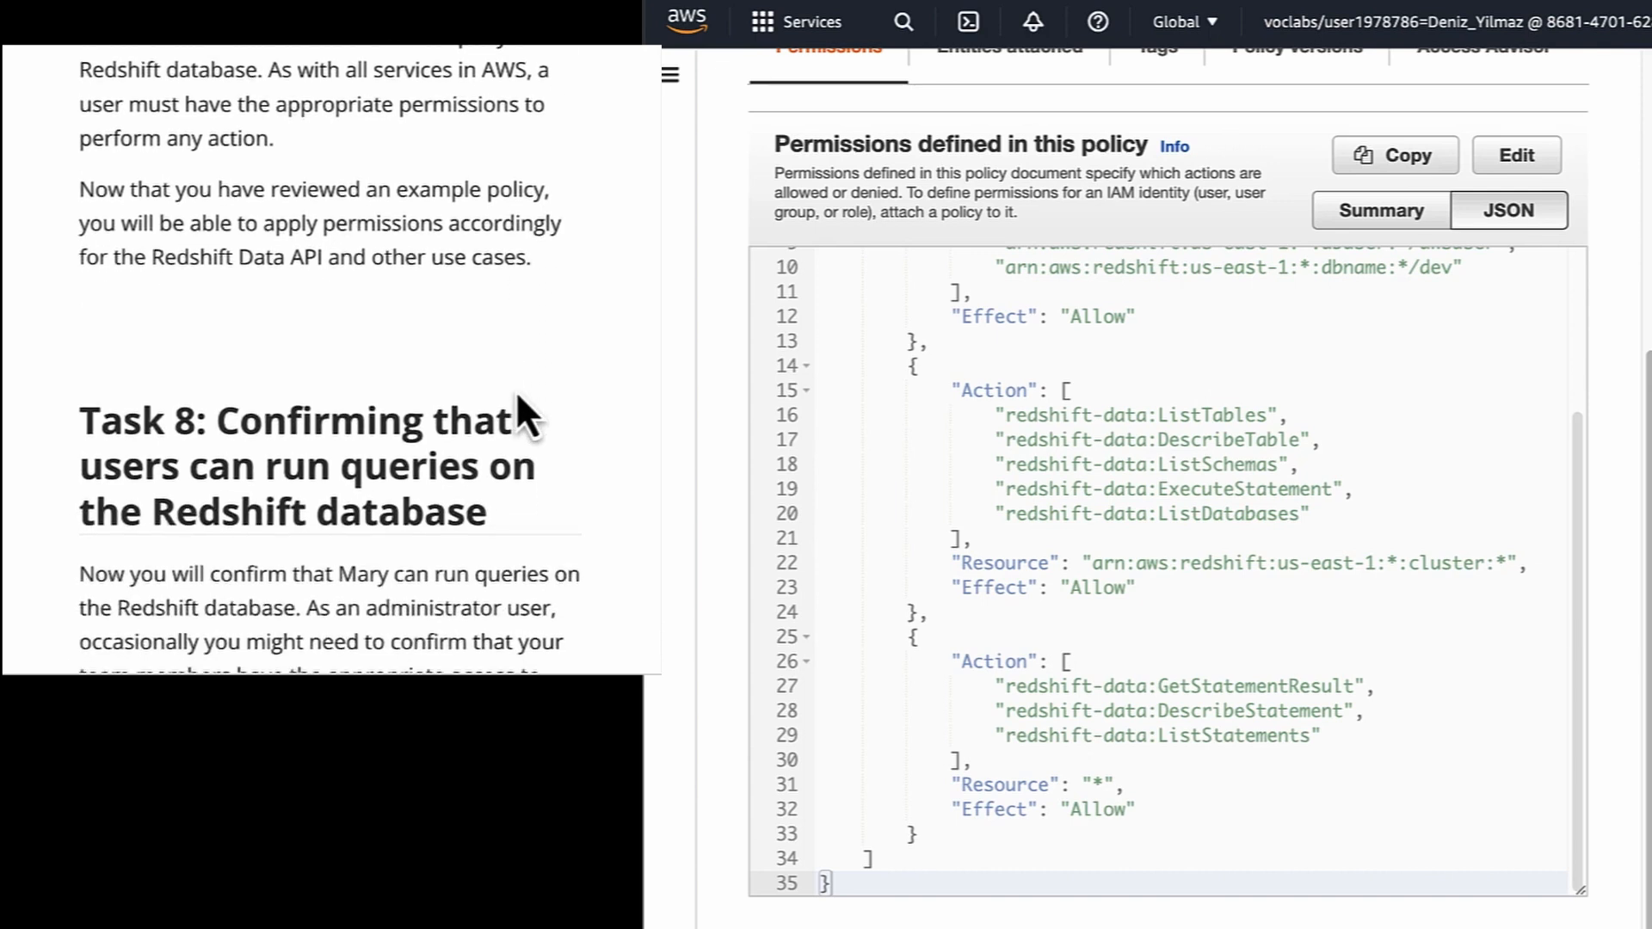
scroll(517, 396, "down", 3)
scroll(517, 395, "down", 3)
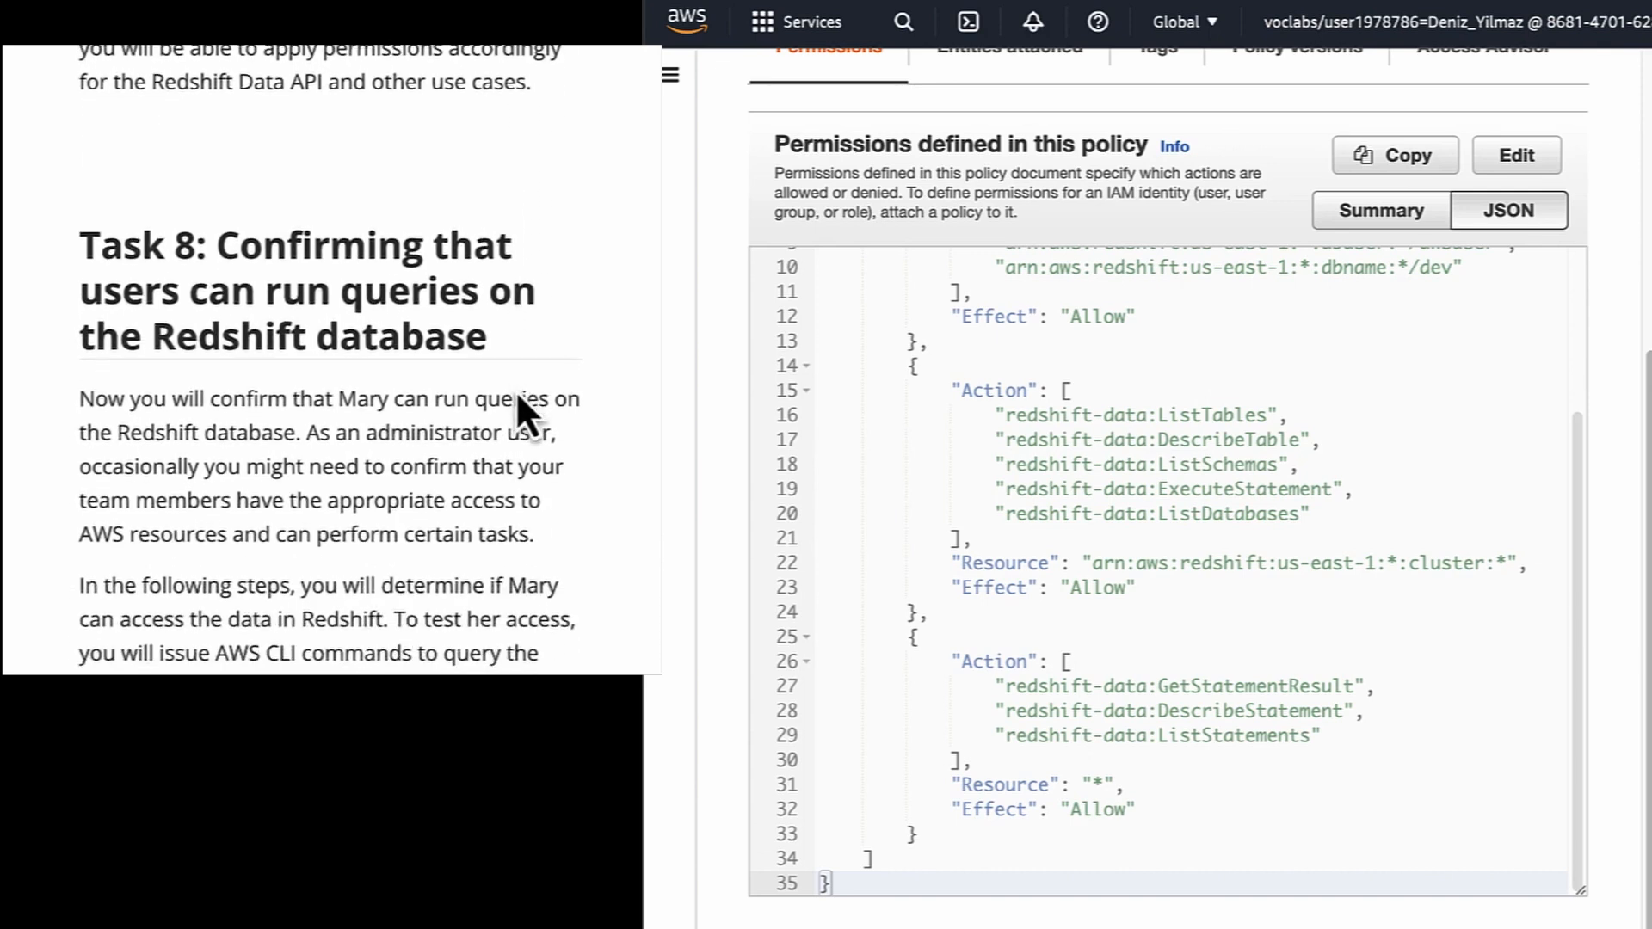
scroll(517, 395, "down", 2)
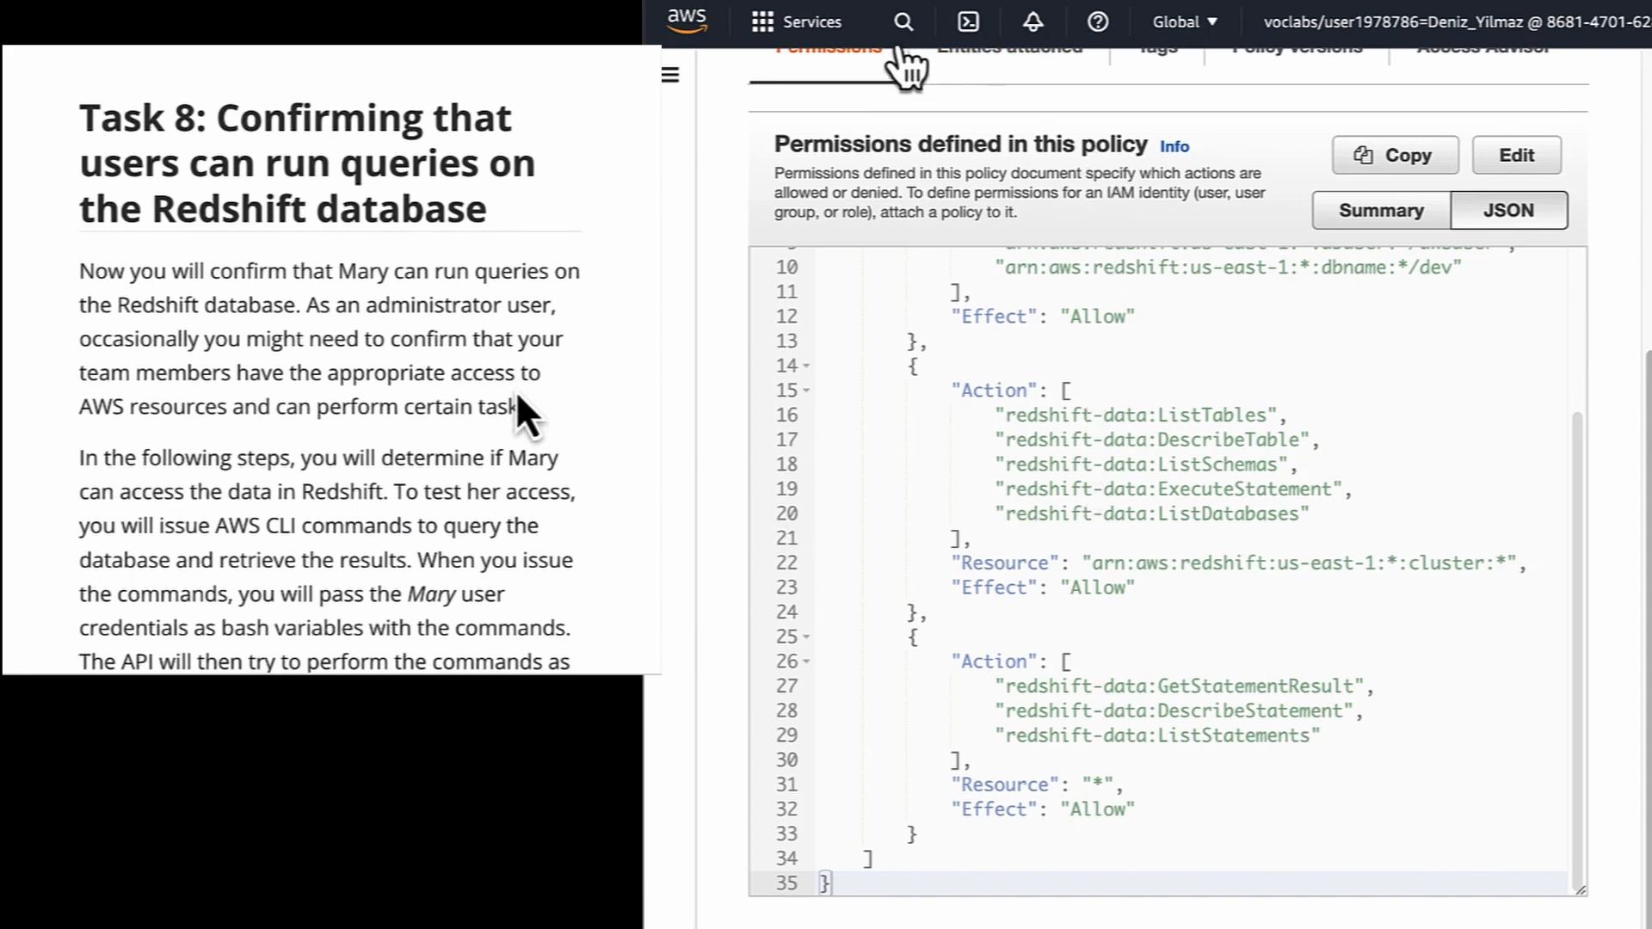
Search the AWS services for "cloudfor" and open CloudFormation
left_click(904, 31)
type("red")
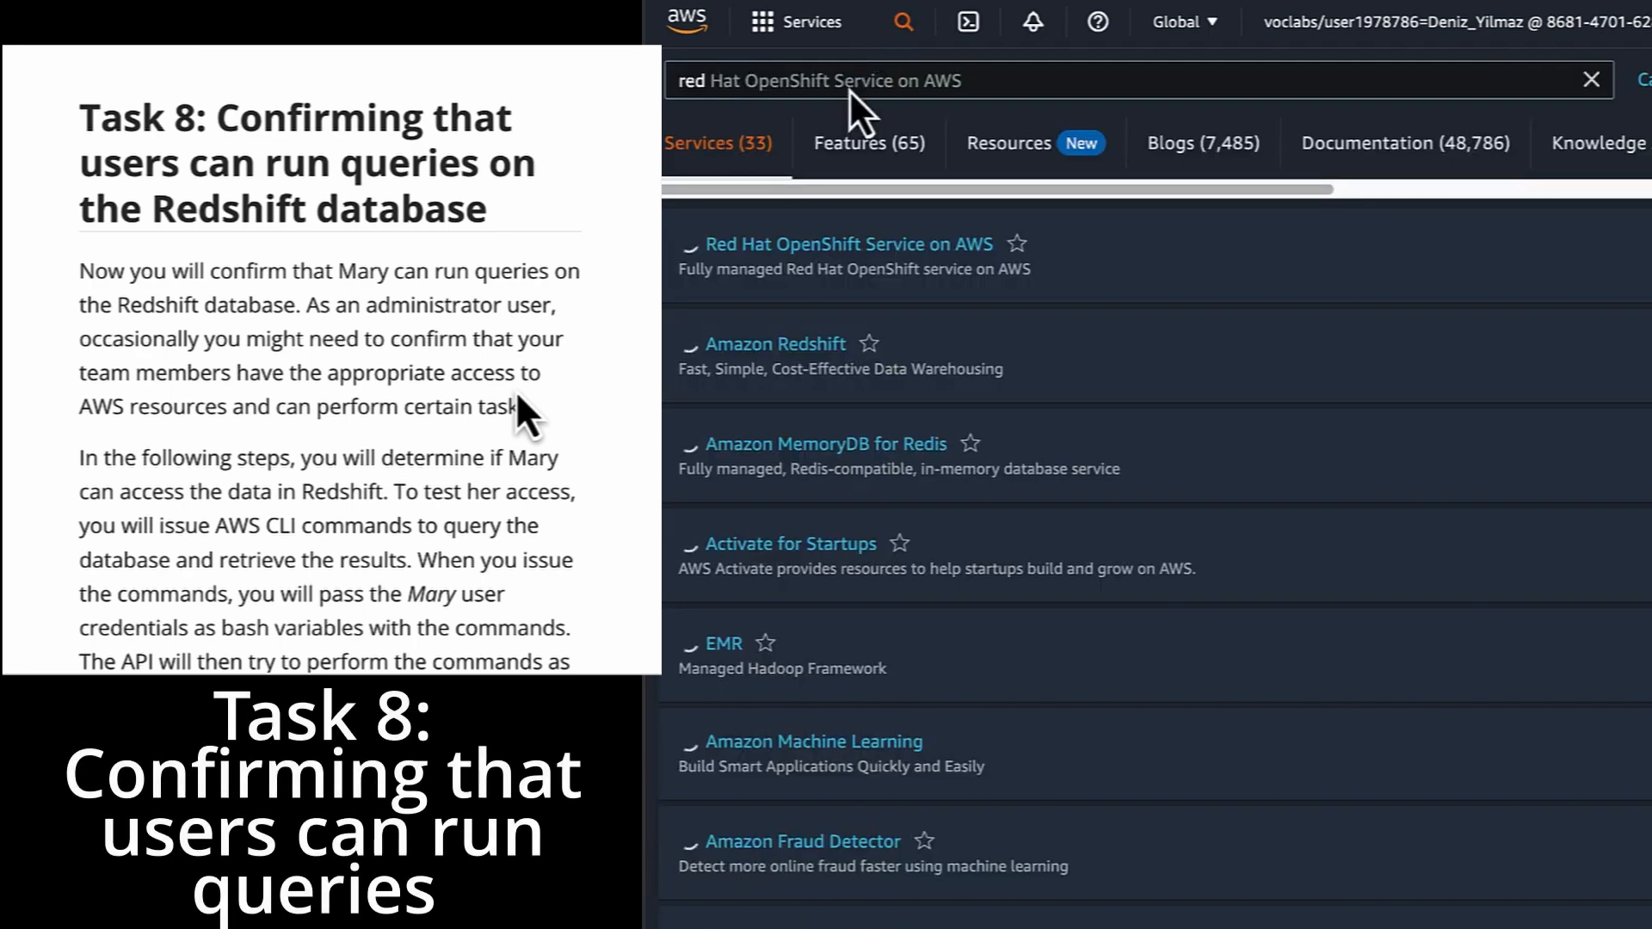
key("BackSpace")
key("BackSpace")
key("BackSpace")
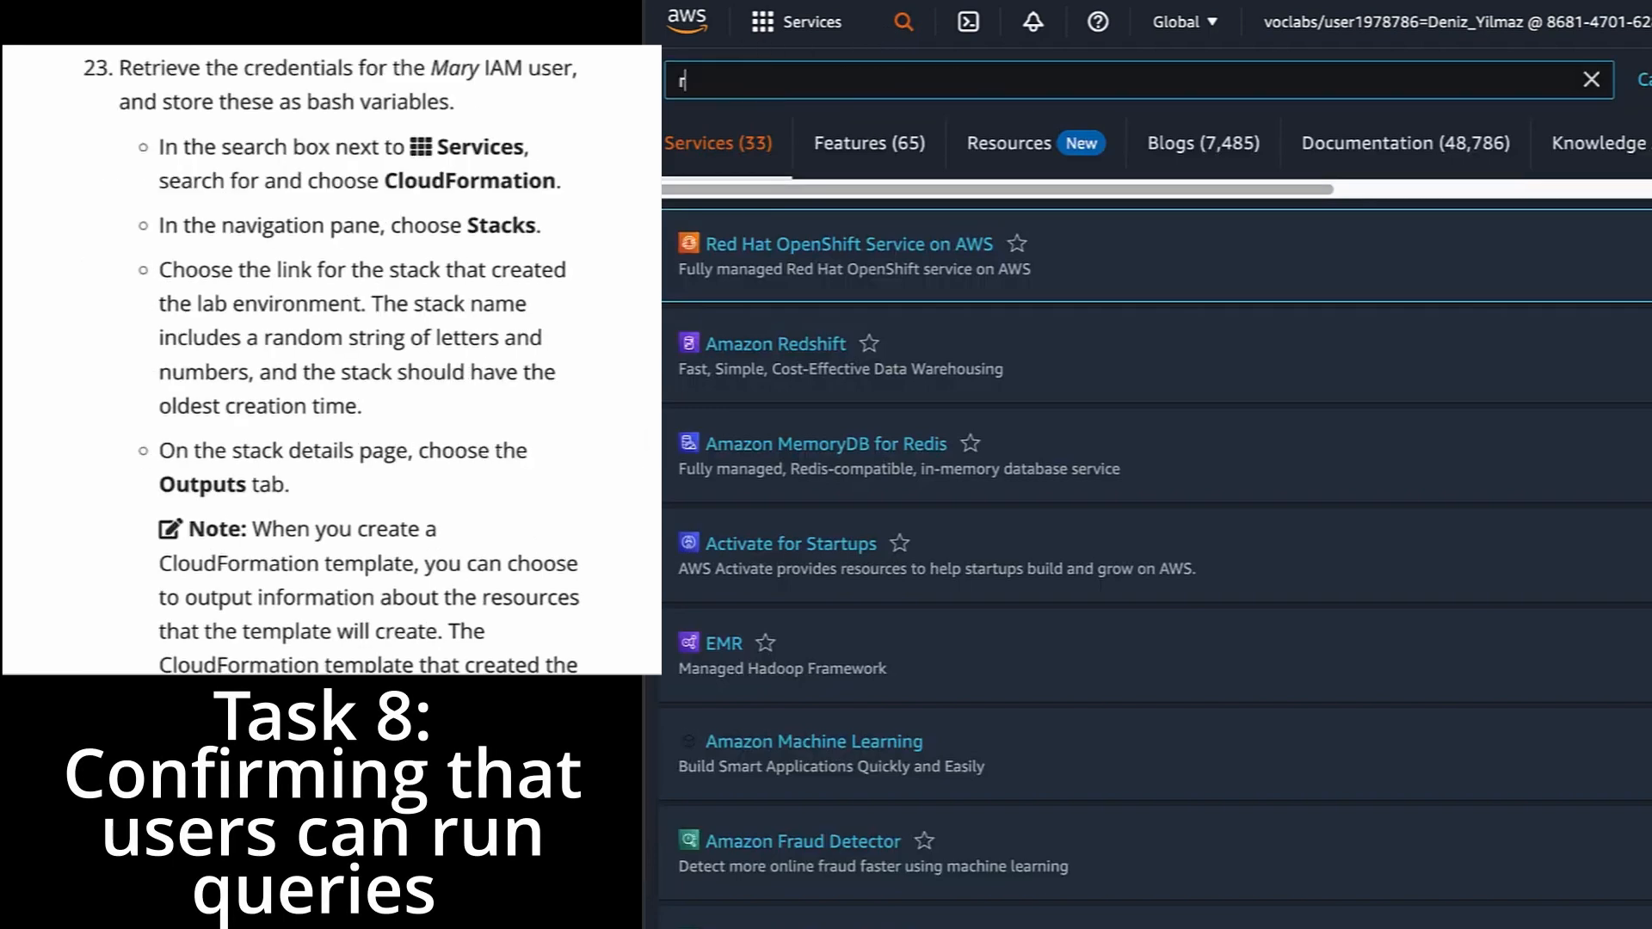
type("clo")
type("udfor")
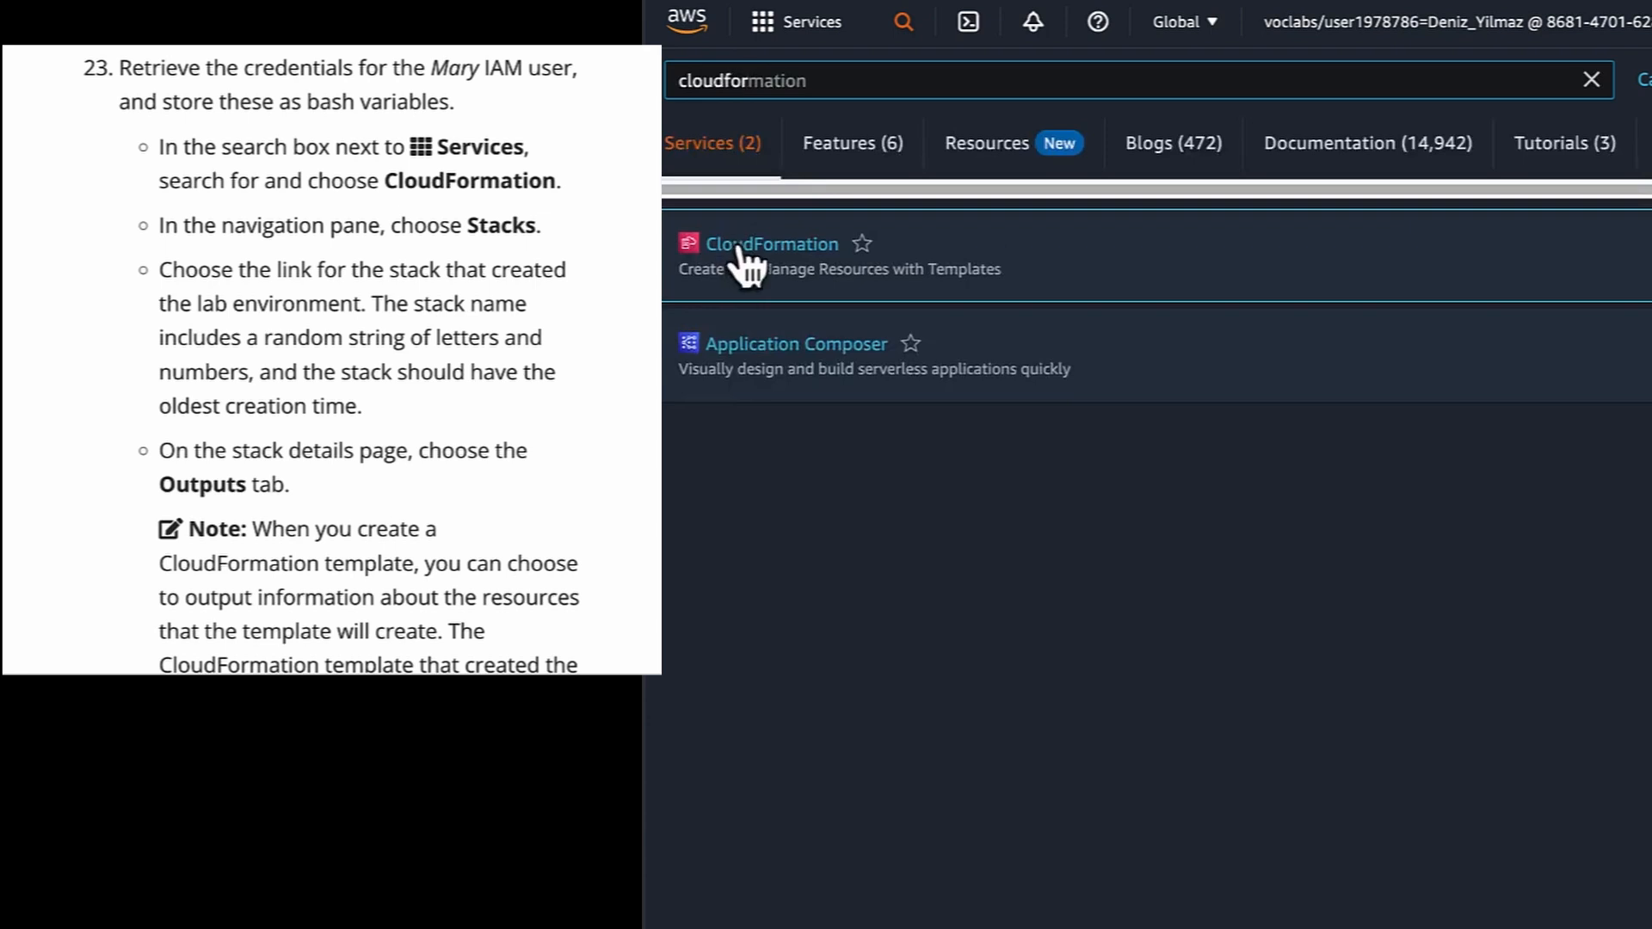
left_click(744, 263)
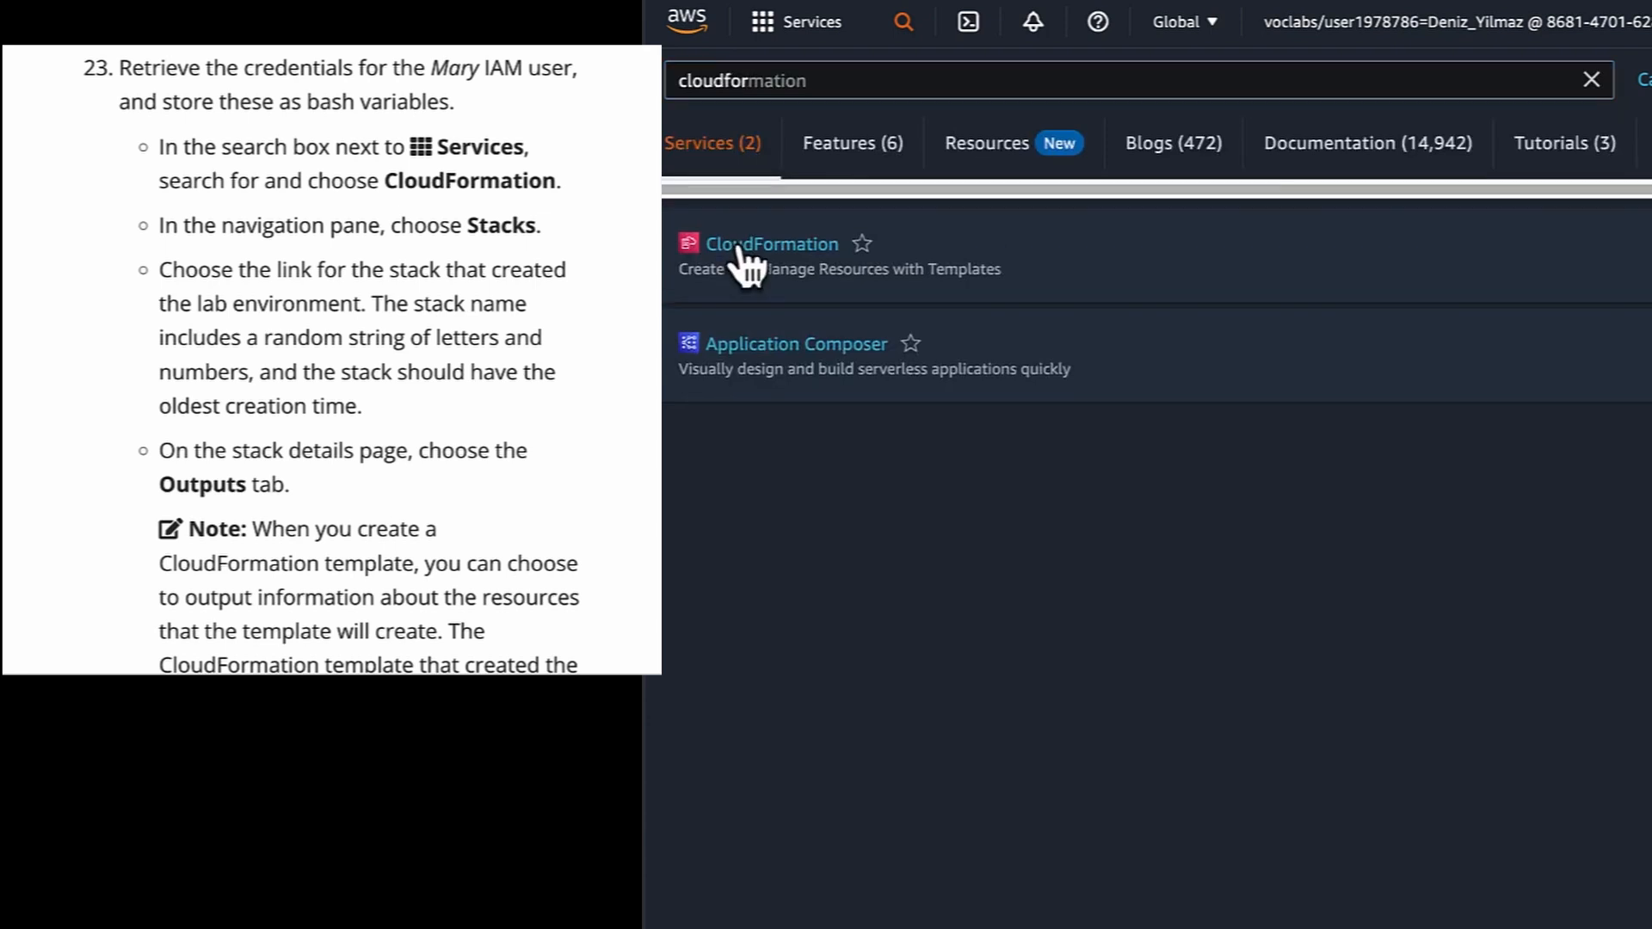
Open CloudFormation, open the oldest stack, which created the lab environment, and display its outputs
left_click(743, 263)
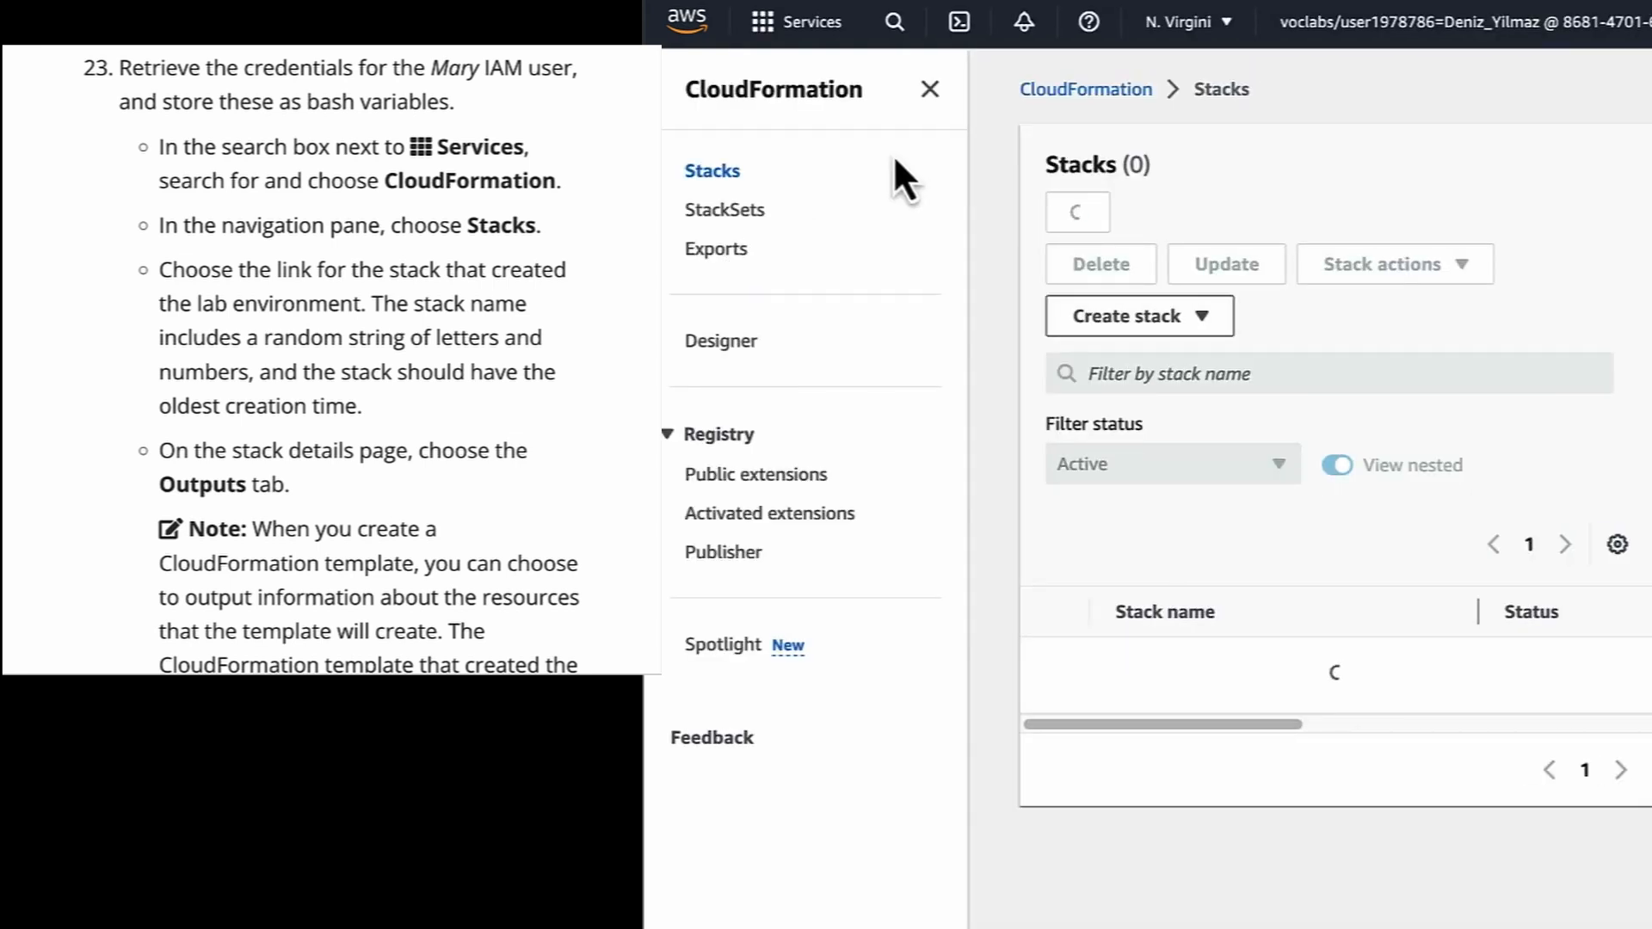
left_click(930, 90)
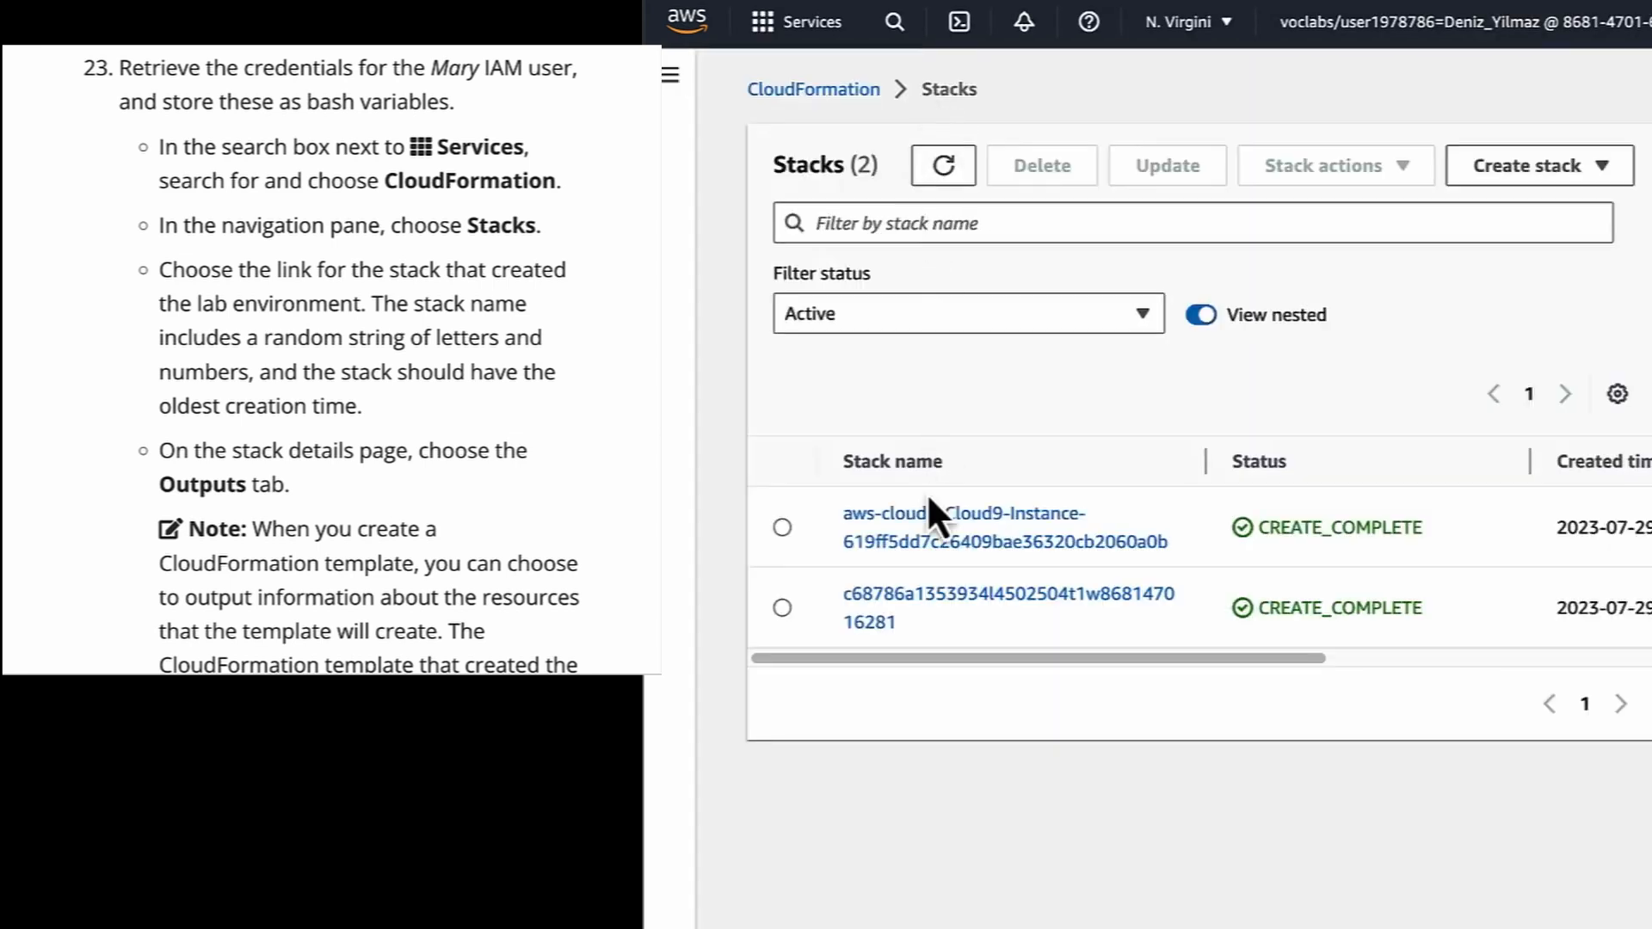
left_click(934, 593)
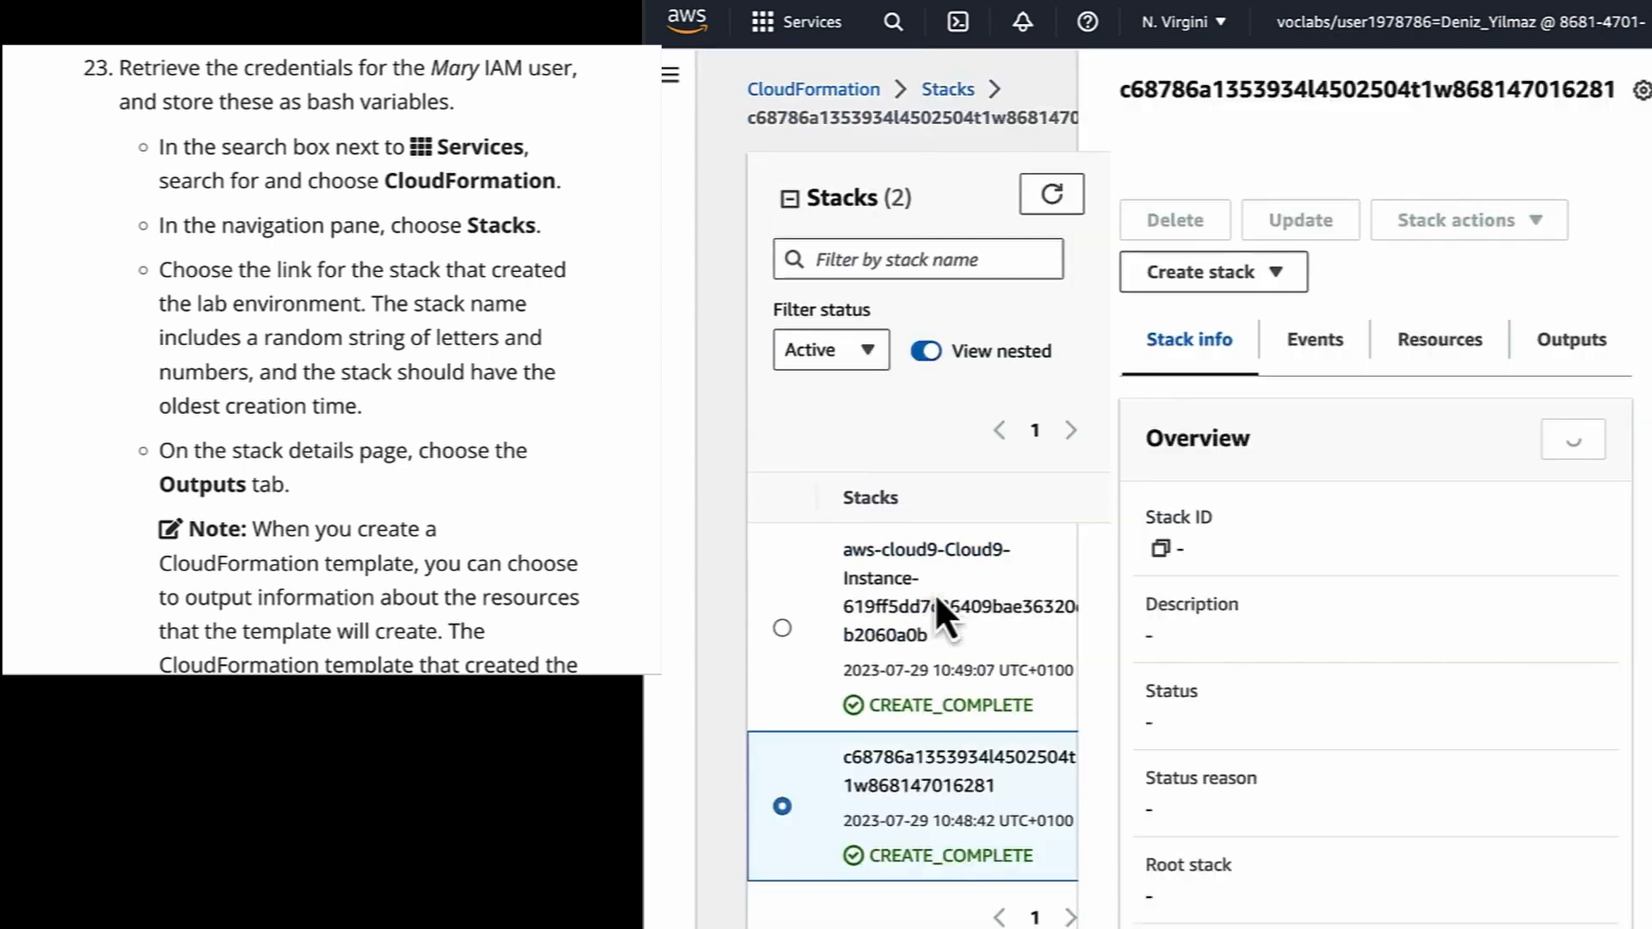
left_click(1238, 557)
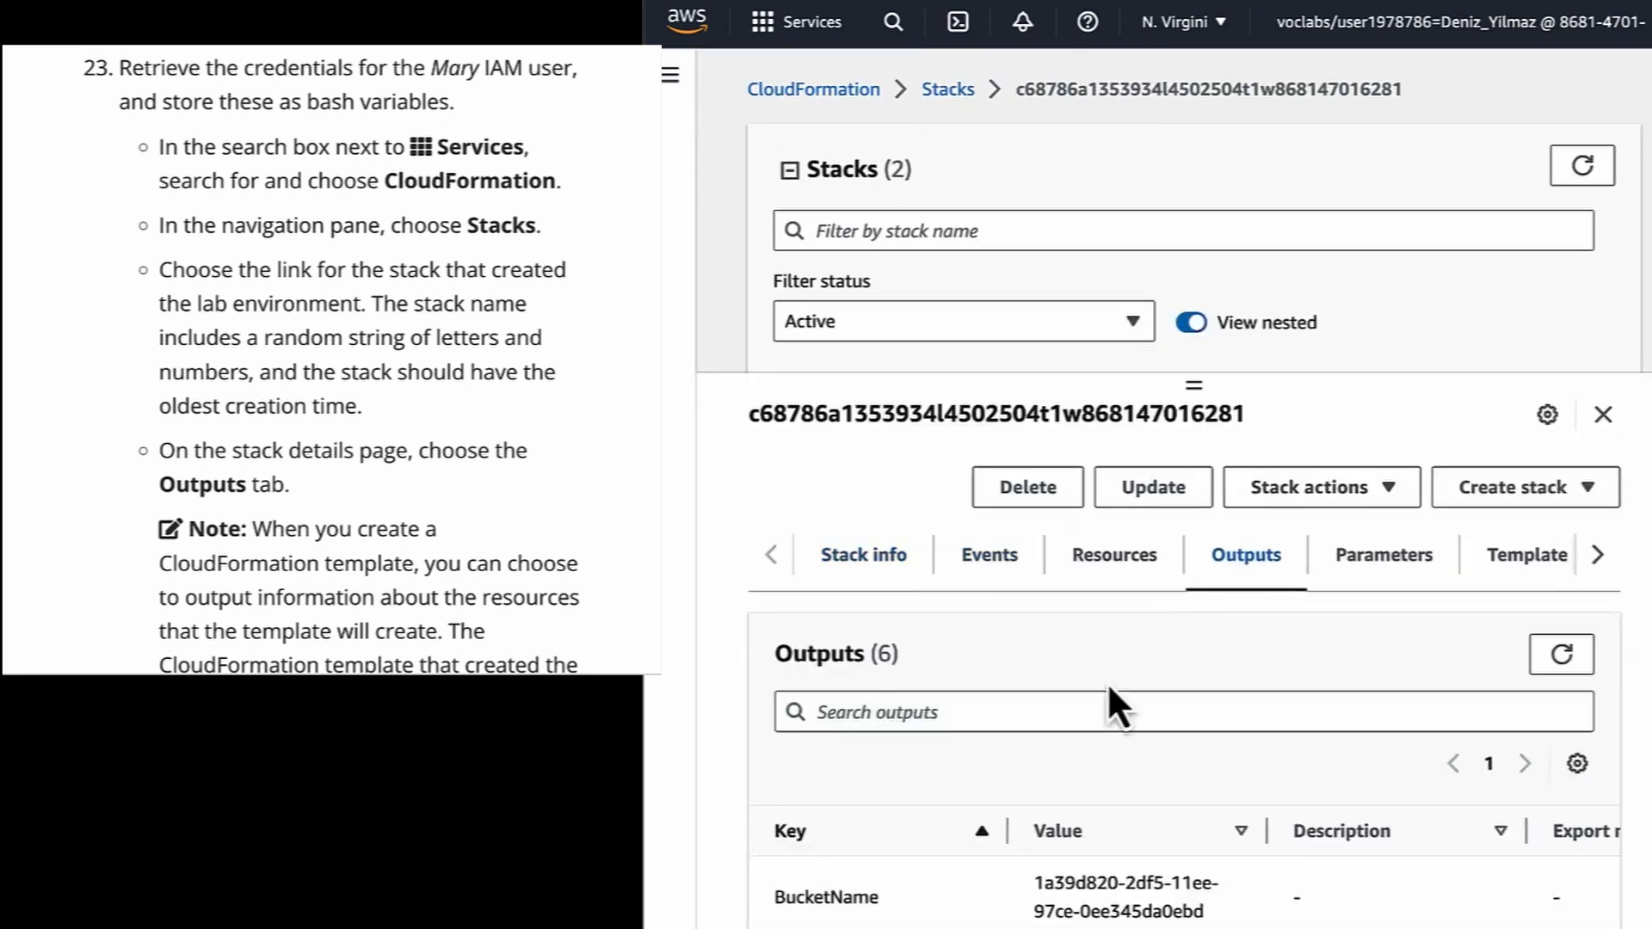
scroll(1106, 779, "down", 3)
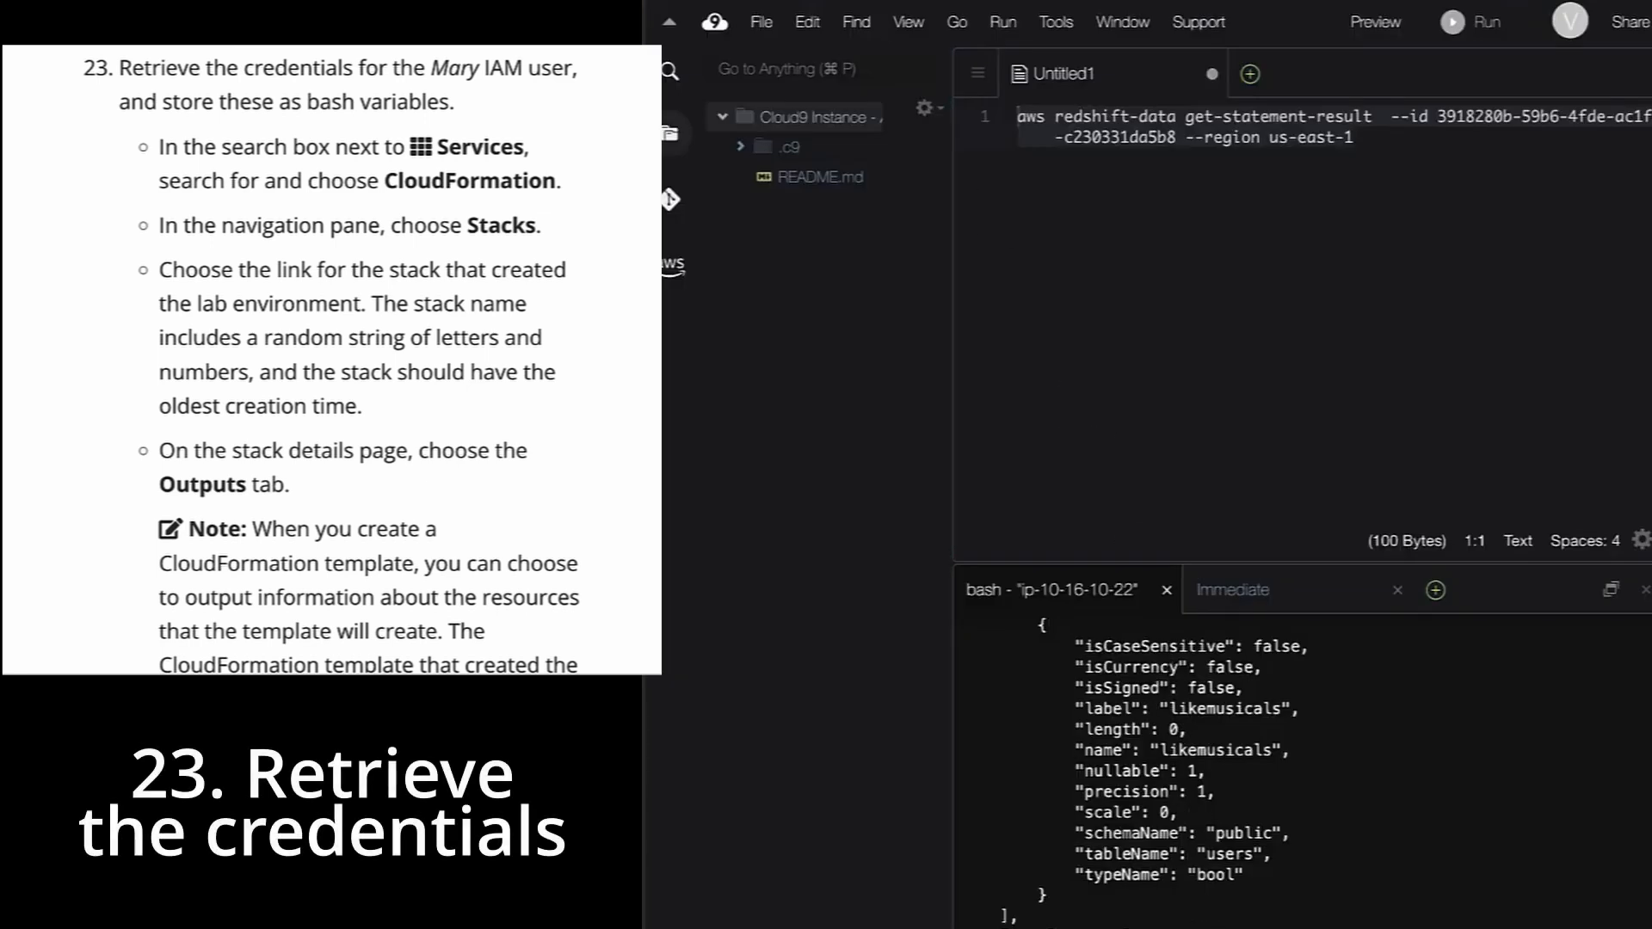
Switch to the Cloud9 terminal, clear it, and store the IAM user's access key in the bash variable AK
key("ctrl+l")
type("A")
scroll(483, 419, "down", 1)
scroll(484, 419, "down", 4)
type("K=")
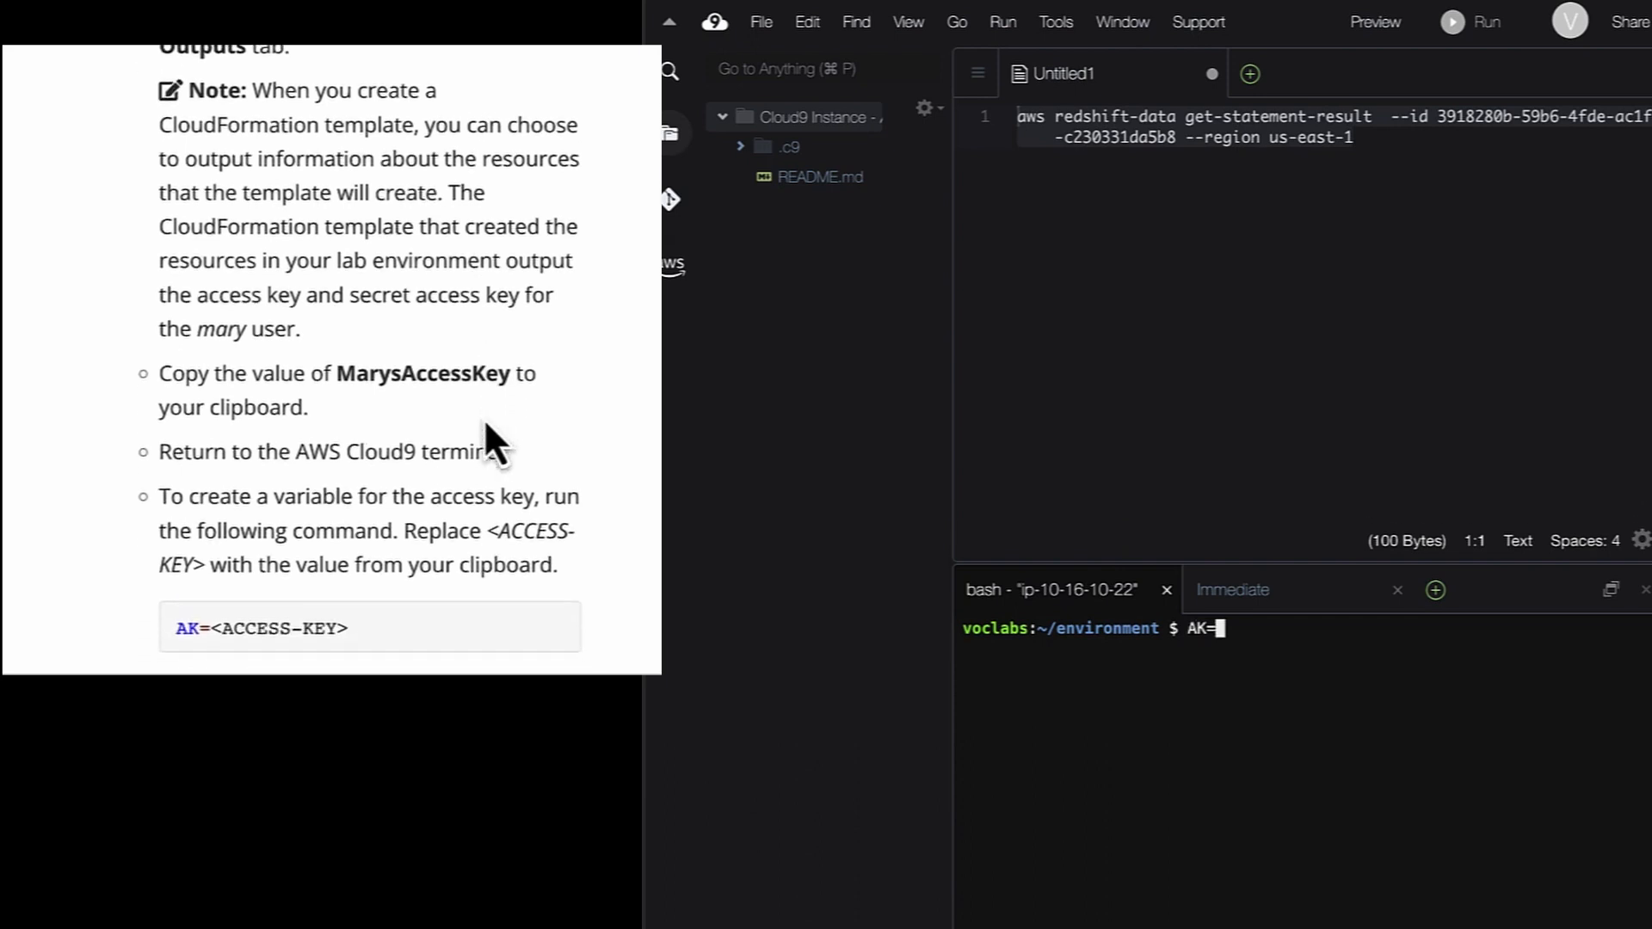
key("super+v")
key("Return")
Return to the CloudFormation stack outputs and copy the IAM user's secret access key
scroll(484, 418, "down", 3)
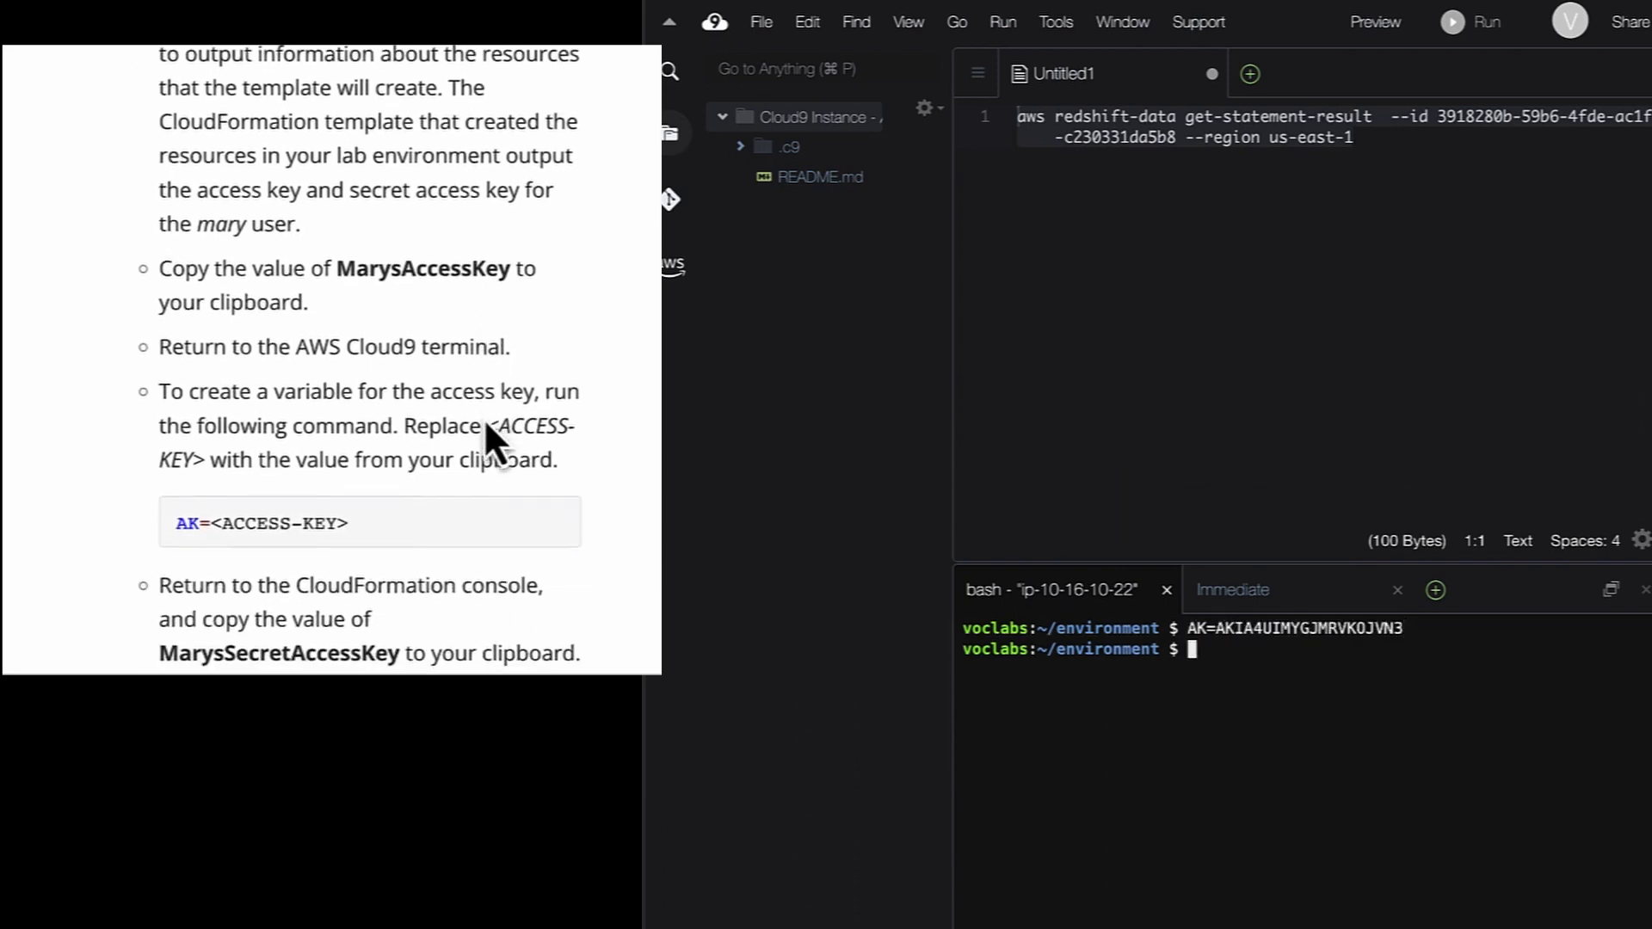
scroll(483, 418, "down", 1)
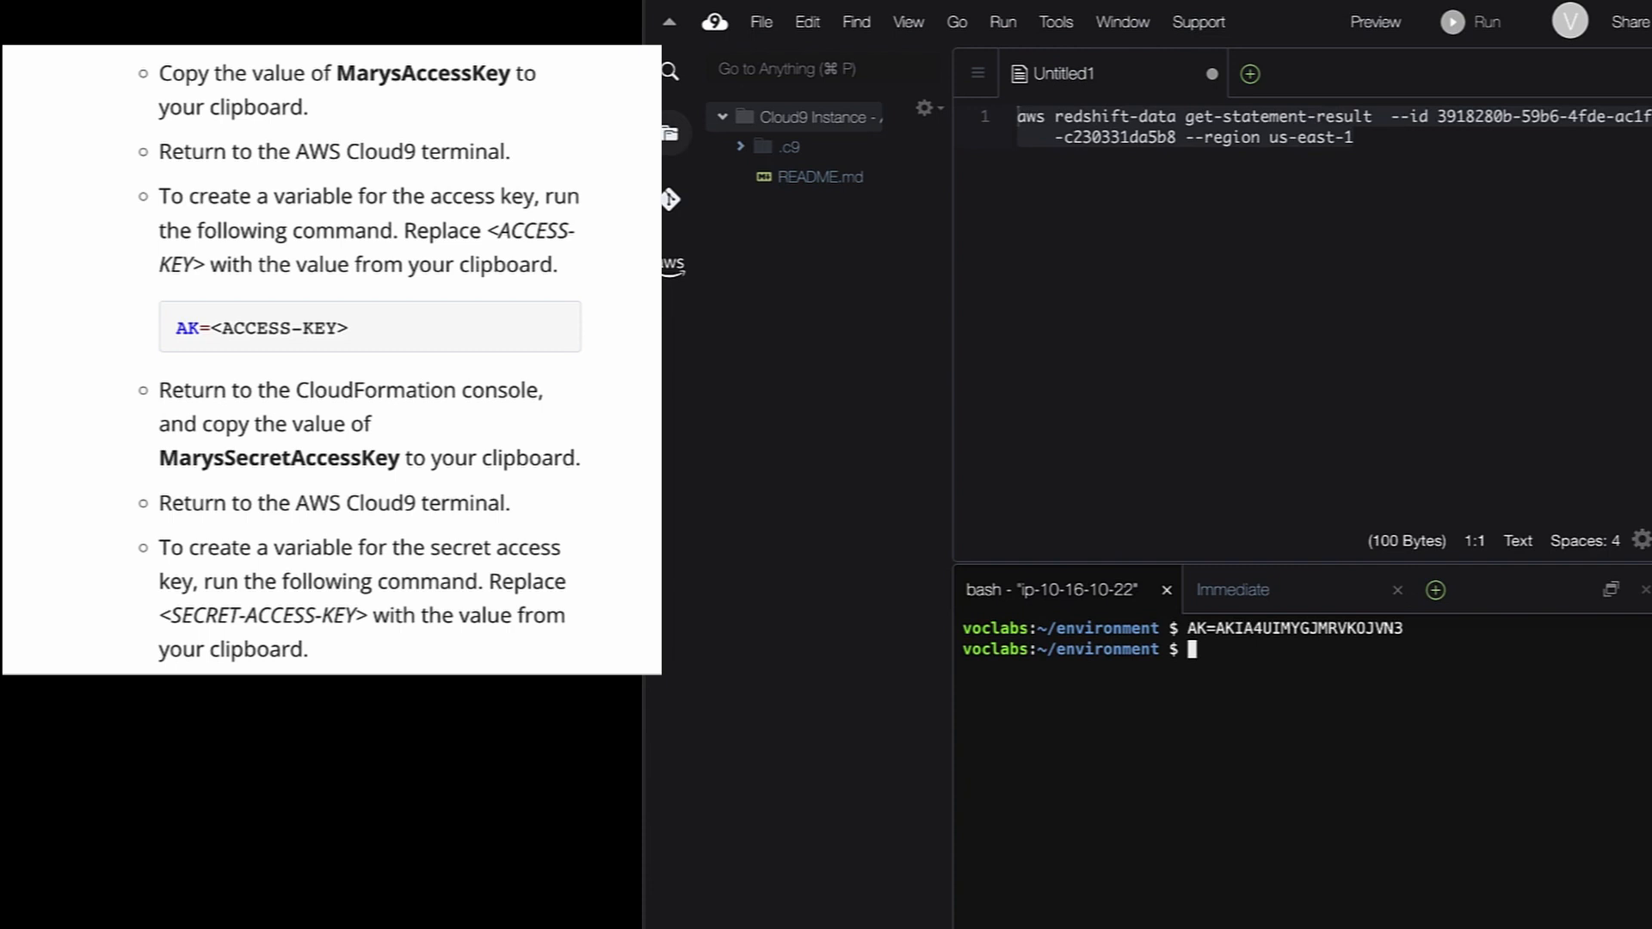
key("ctrl+Tab")
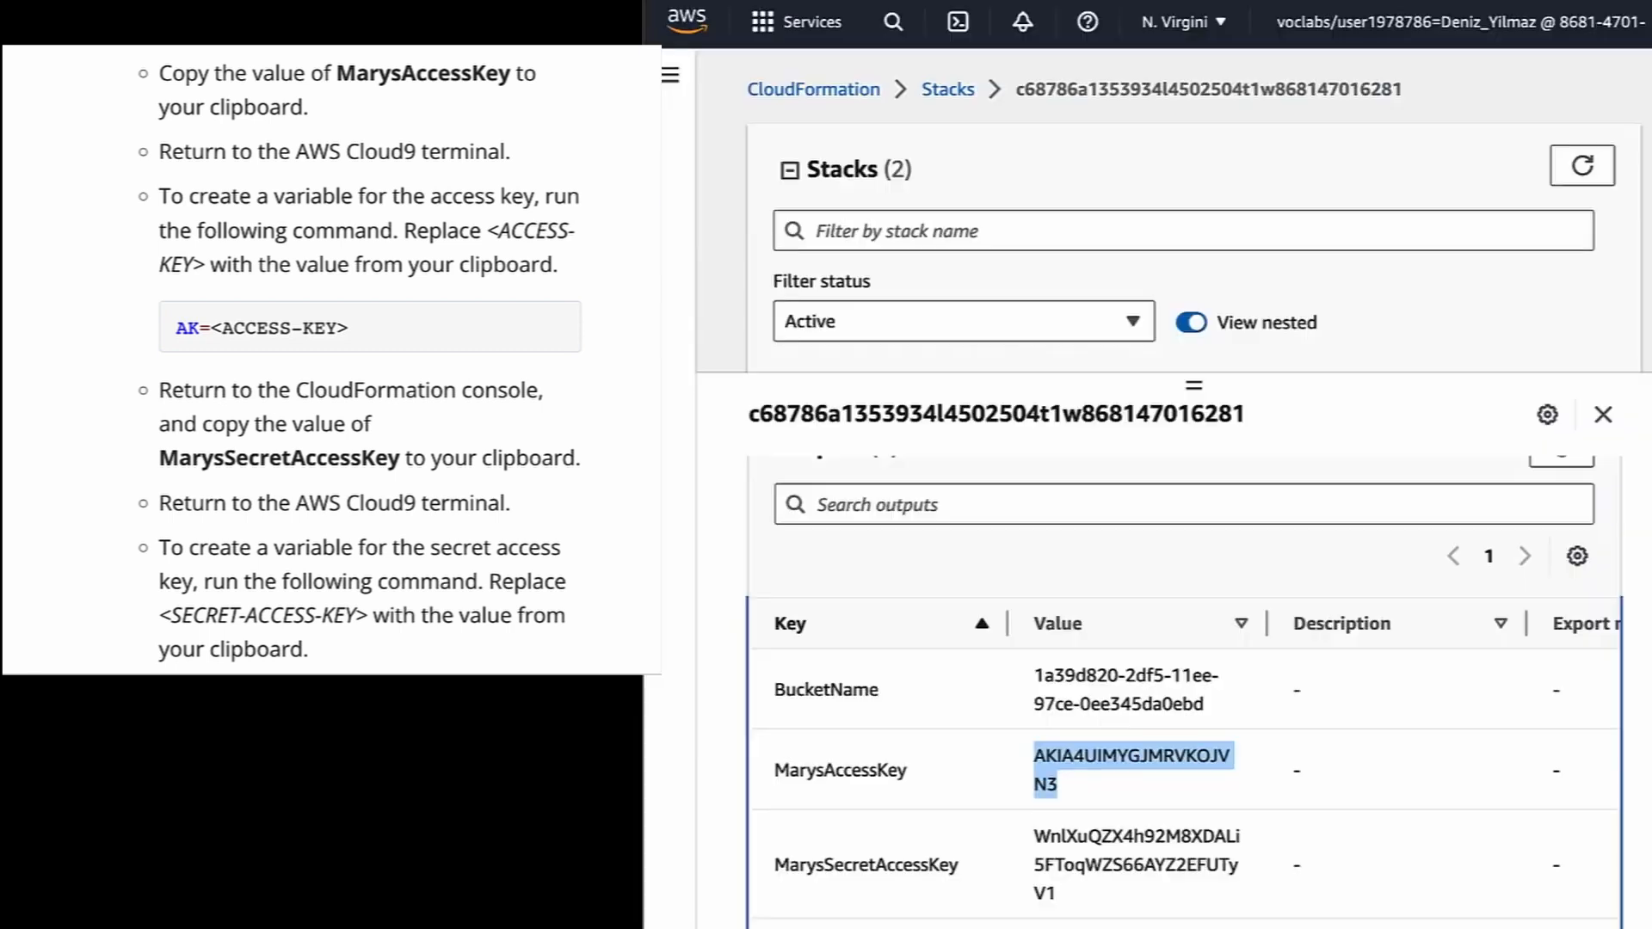
left_click(1077, 878)
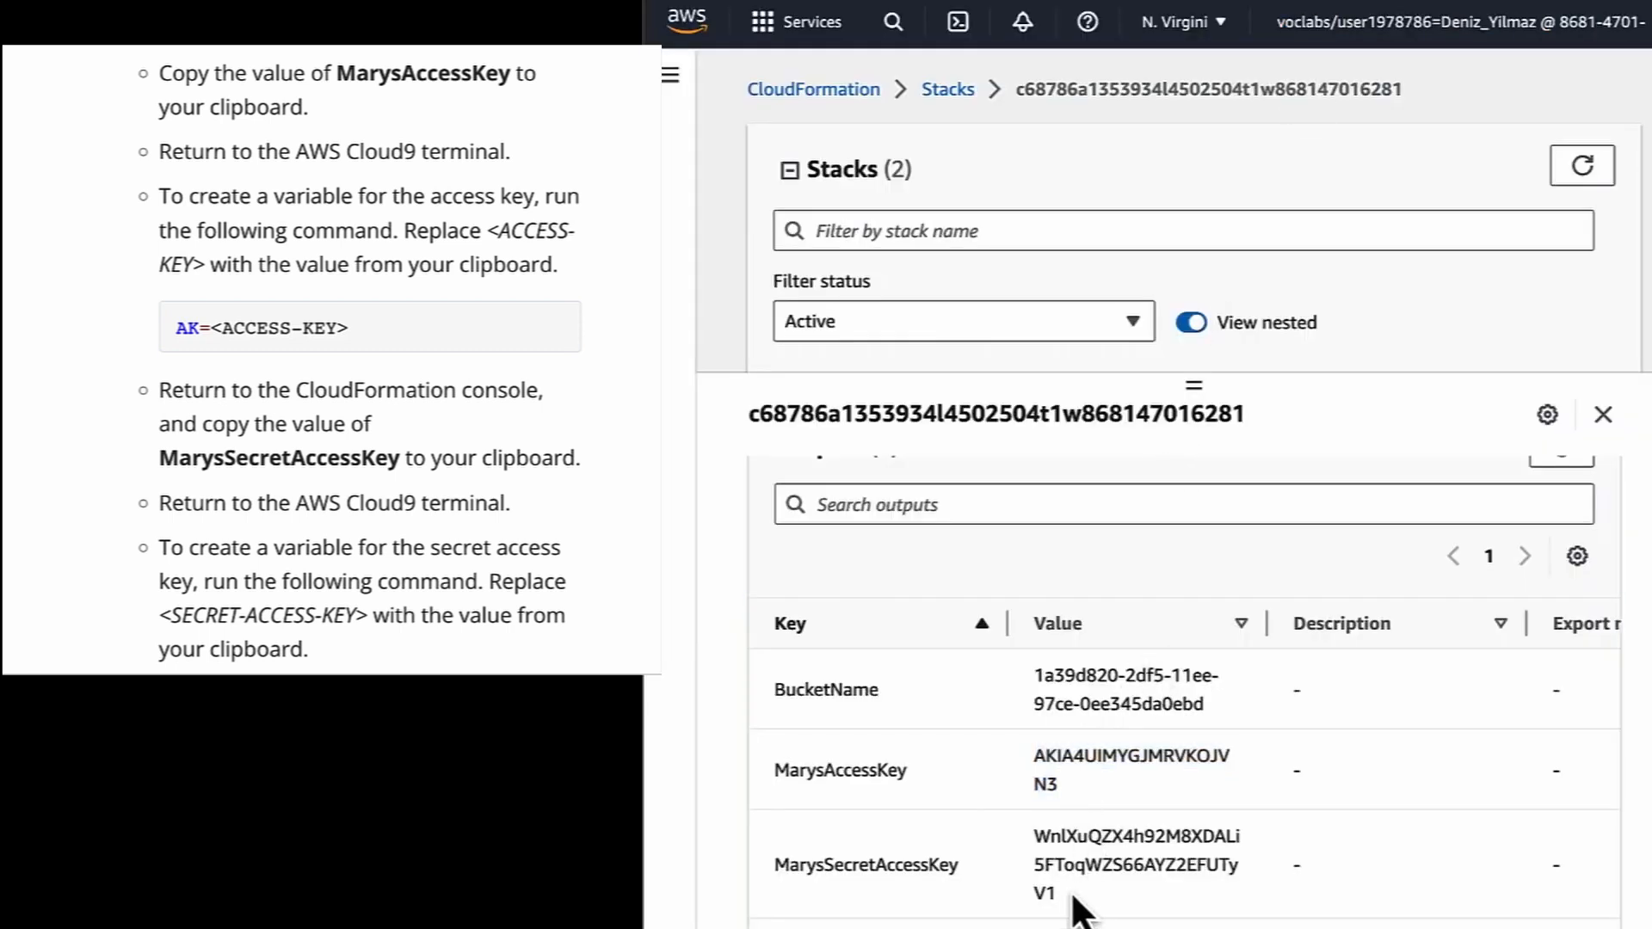
left_click_drag(1070, 903, 1043, 837)
key("super+c")
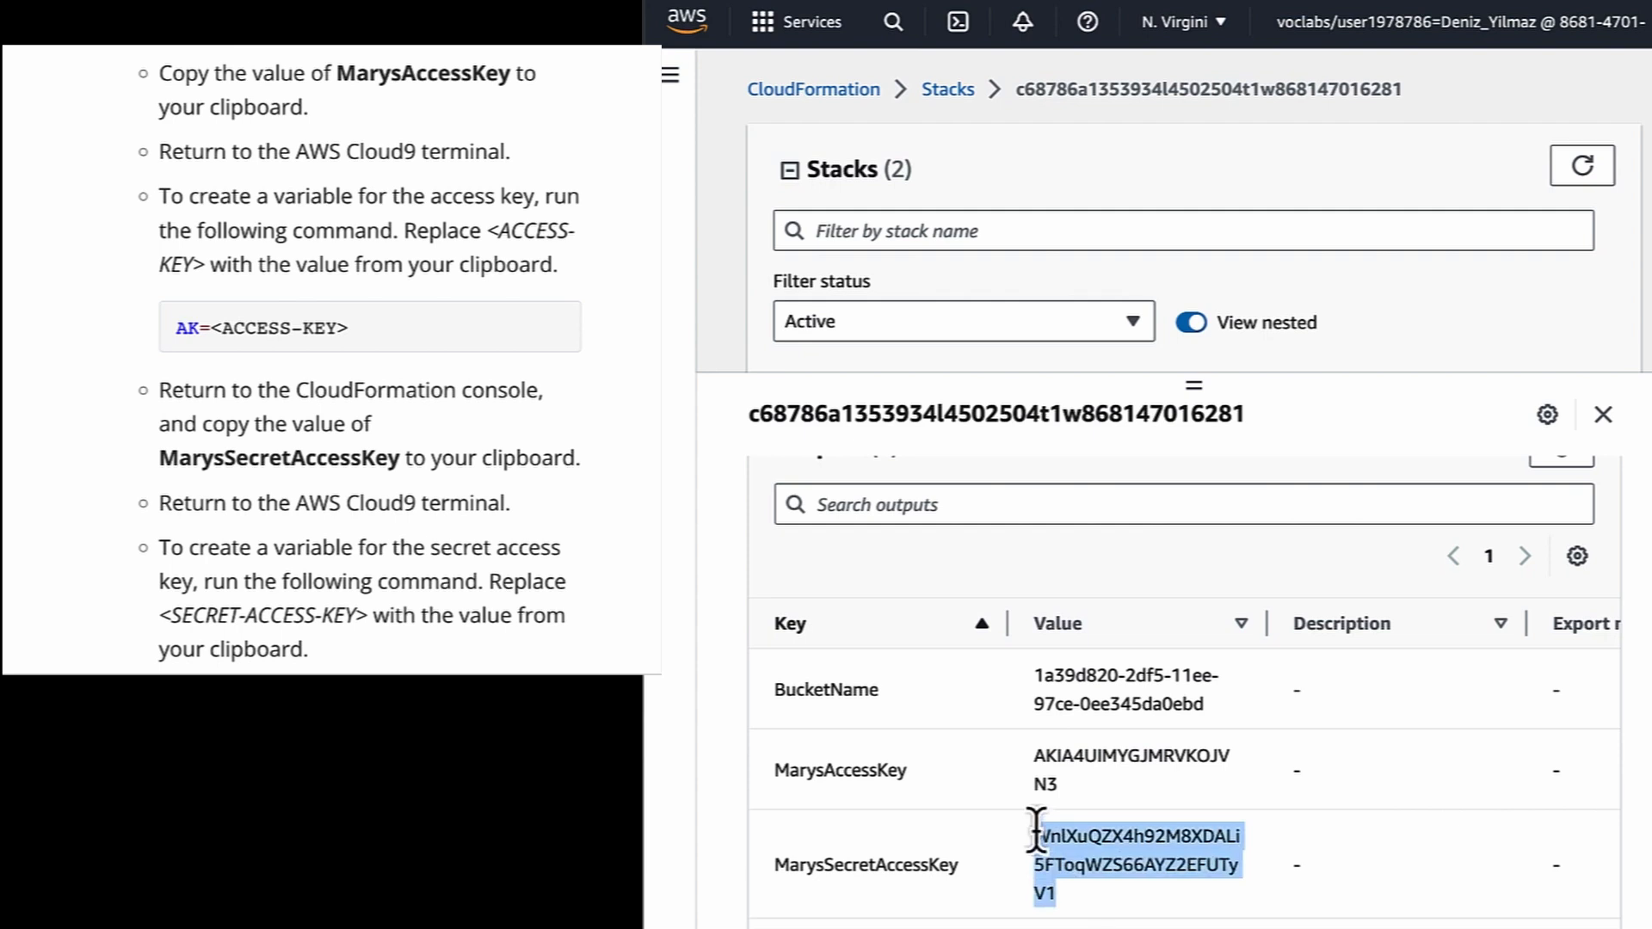
Switch back to the Cloud9 terminal and store the copied secret access key in the bash variable SAK
scroll(391, 544, "down", 1)
scroll(391, 545, "down", 4)
left_click(741, 2)
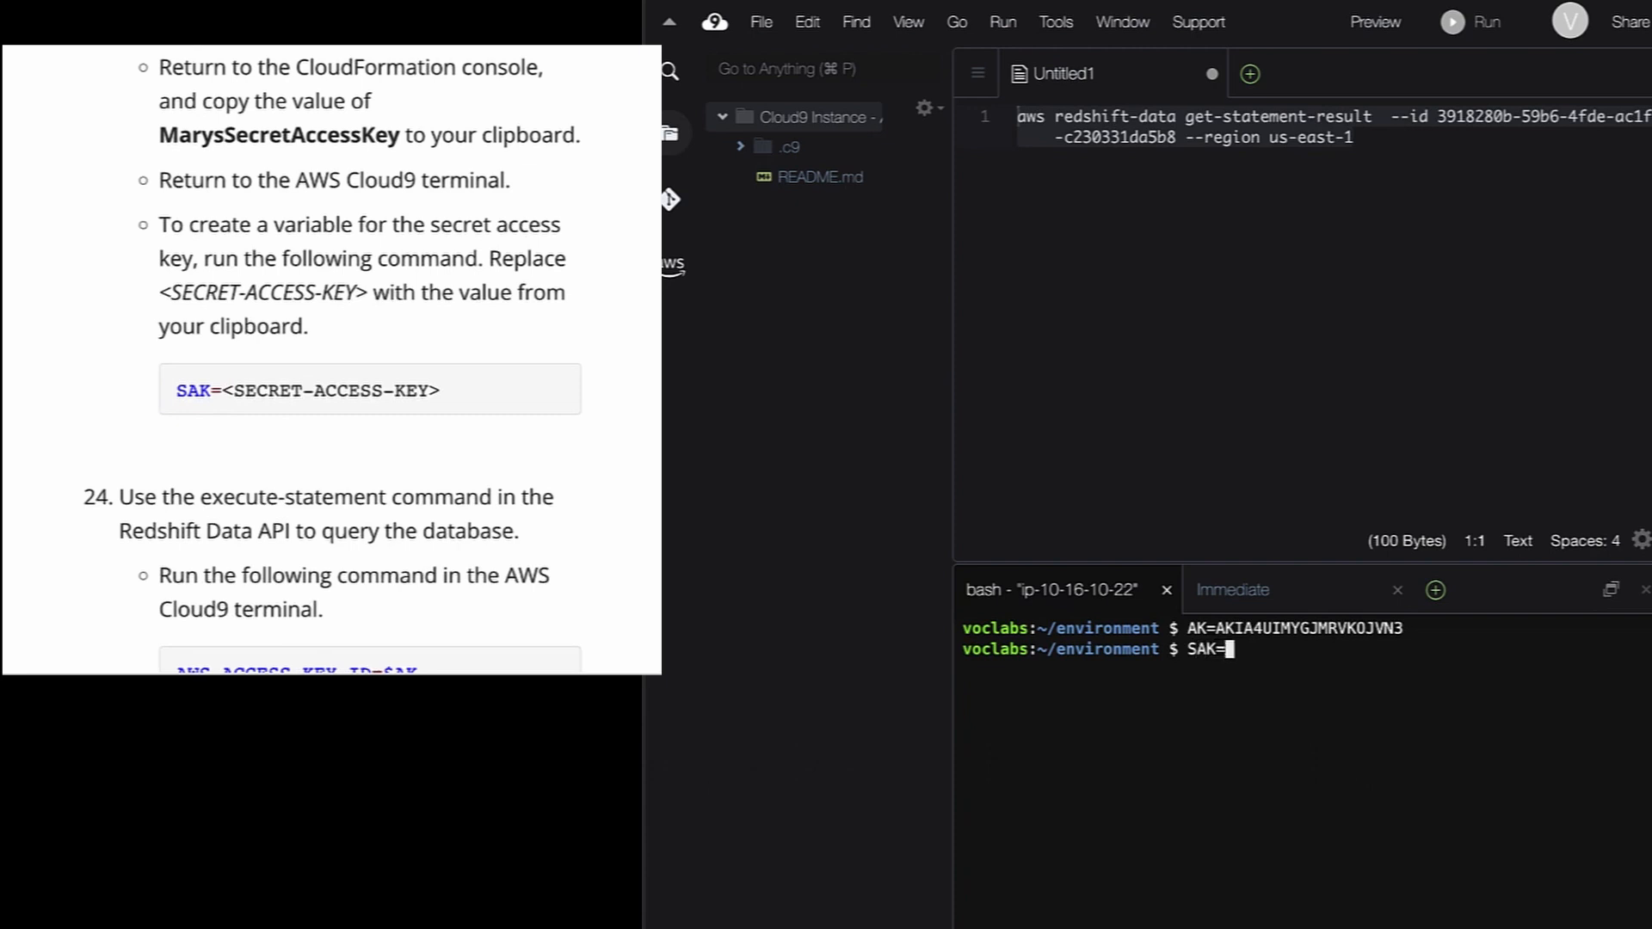
key("super+v")
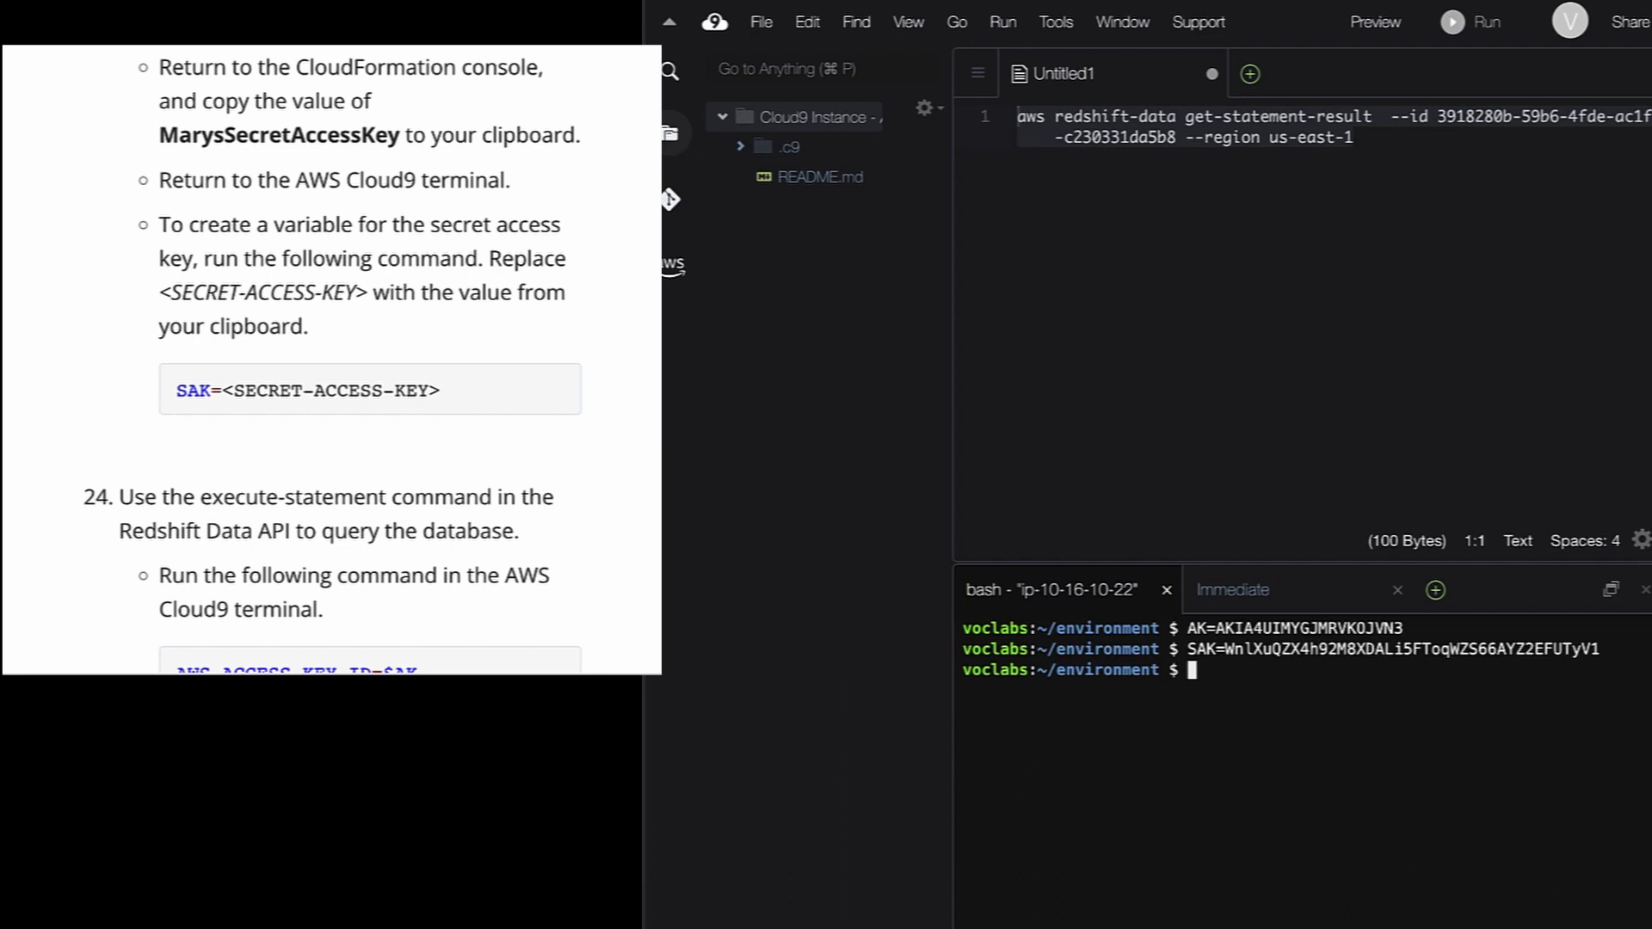
Run step 24's redshift-data execute-statement command with $AK and $SAK, querying "select * from users limit 1" on redshift-cluster-1's dev database
scroll(421, 477, "down", 3)
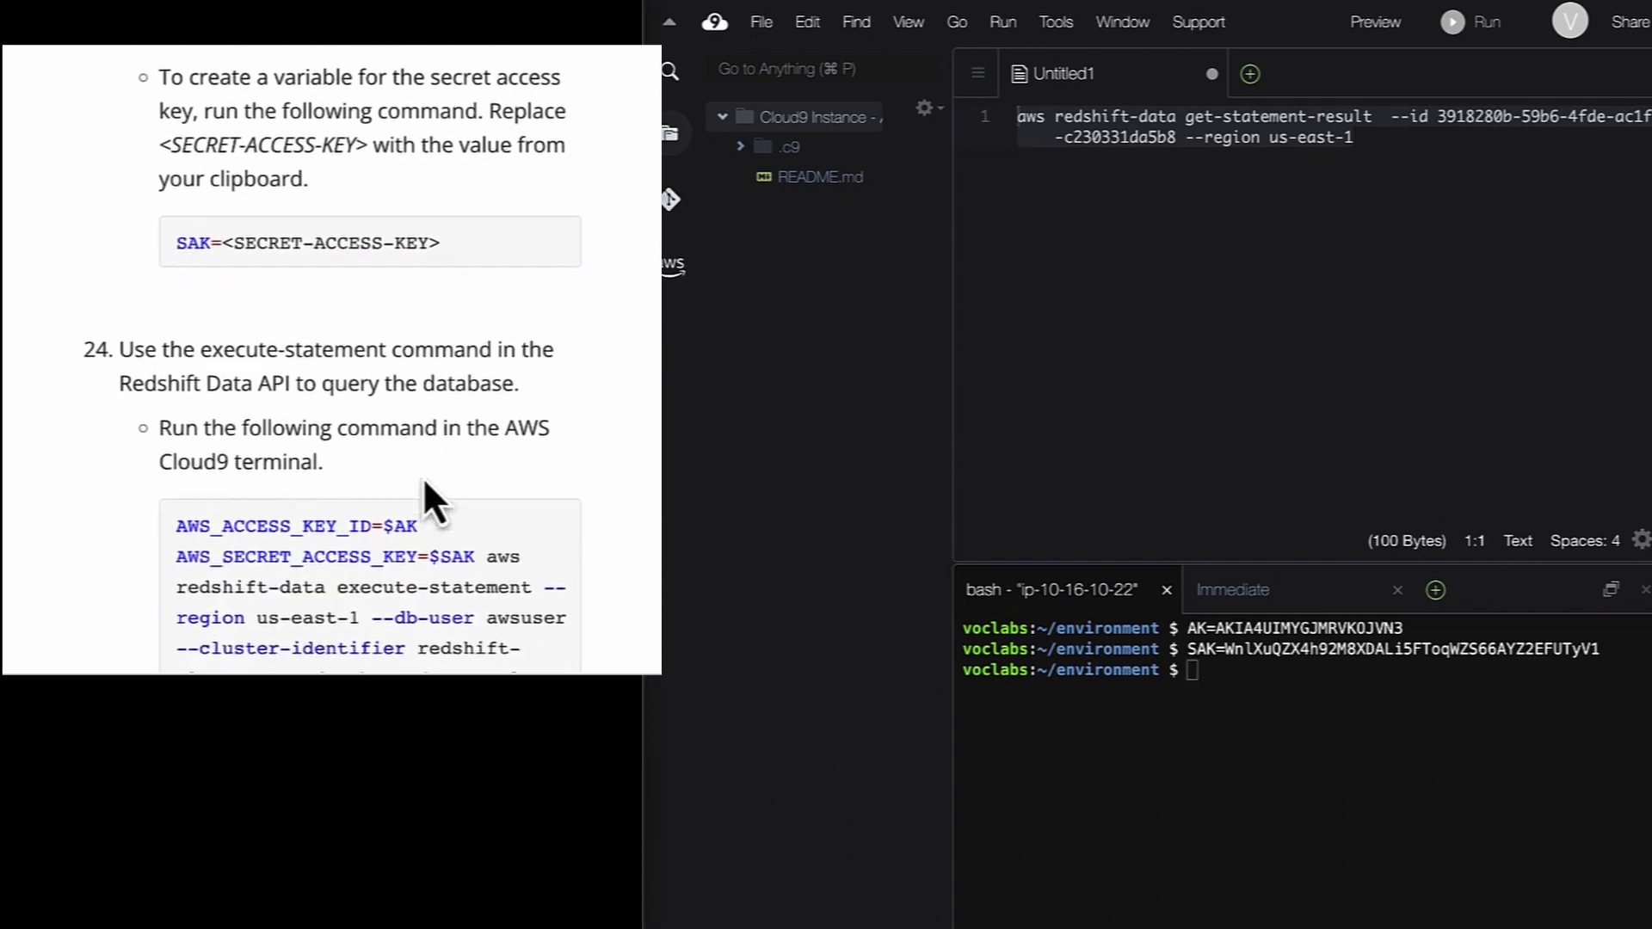
scroll(422, 477, "down", 3)
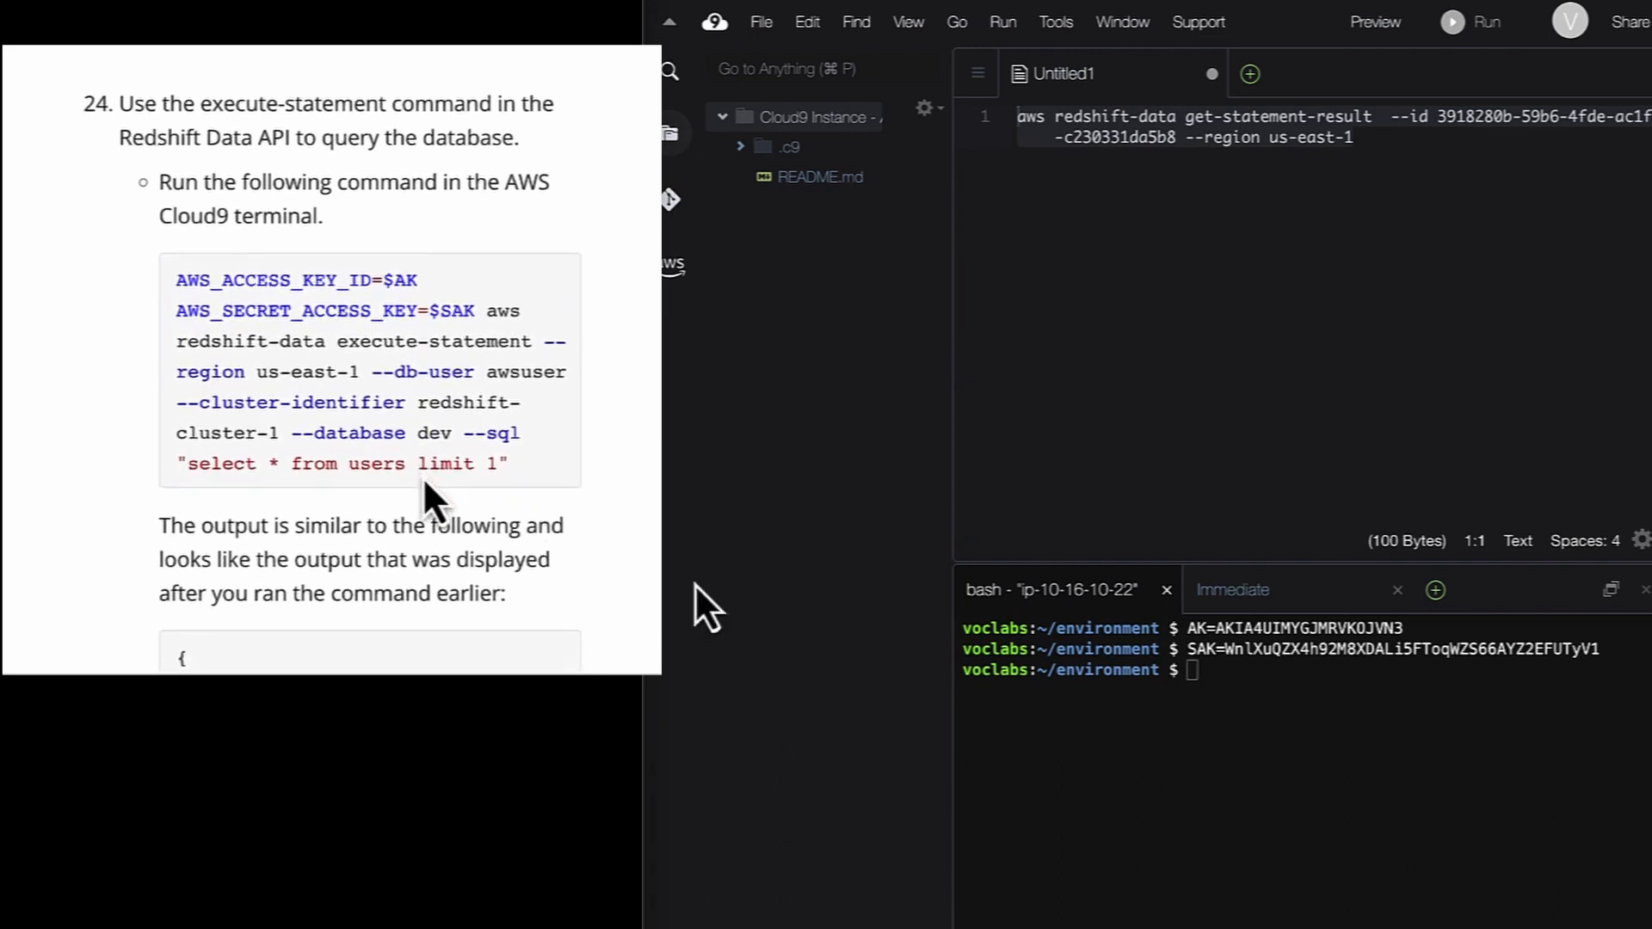
left_click_drag(520, 468, 155, 287)
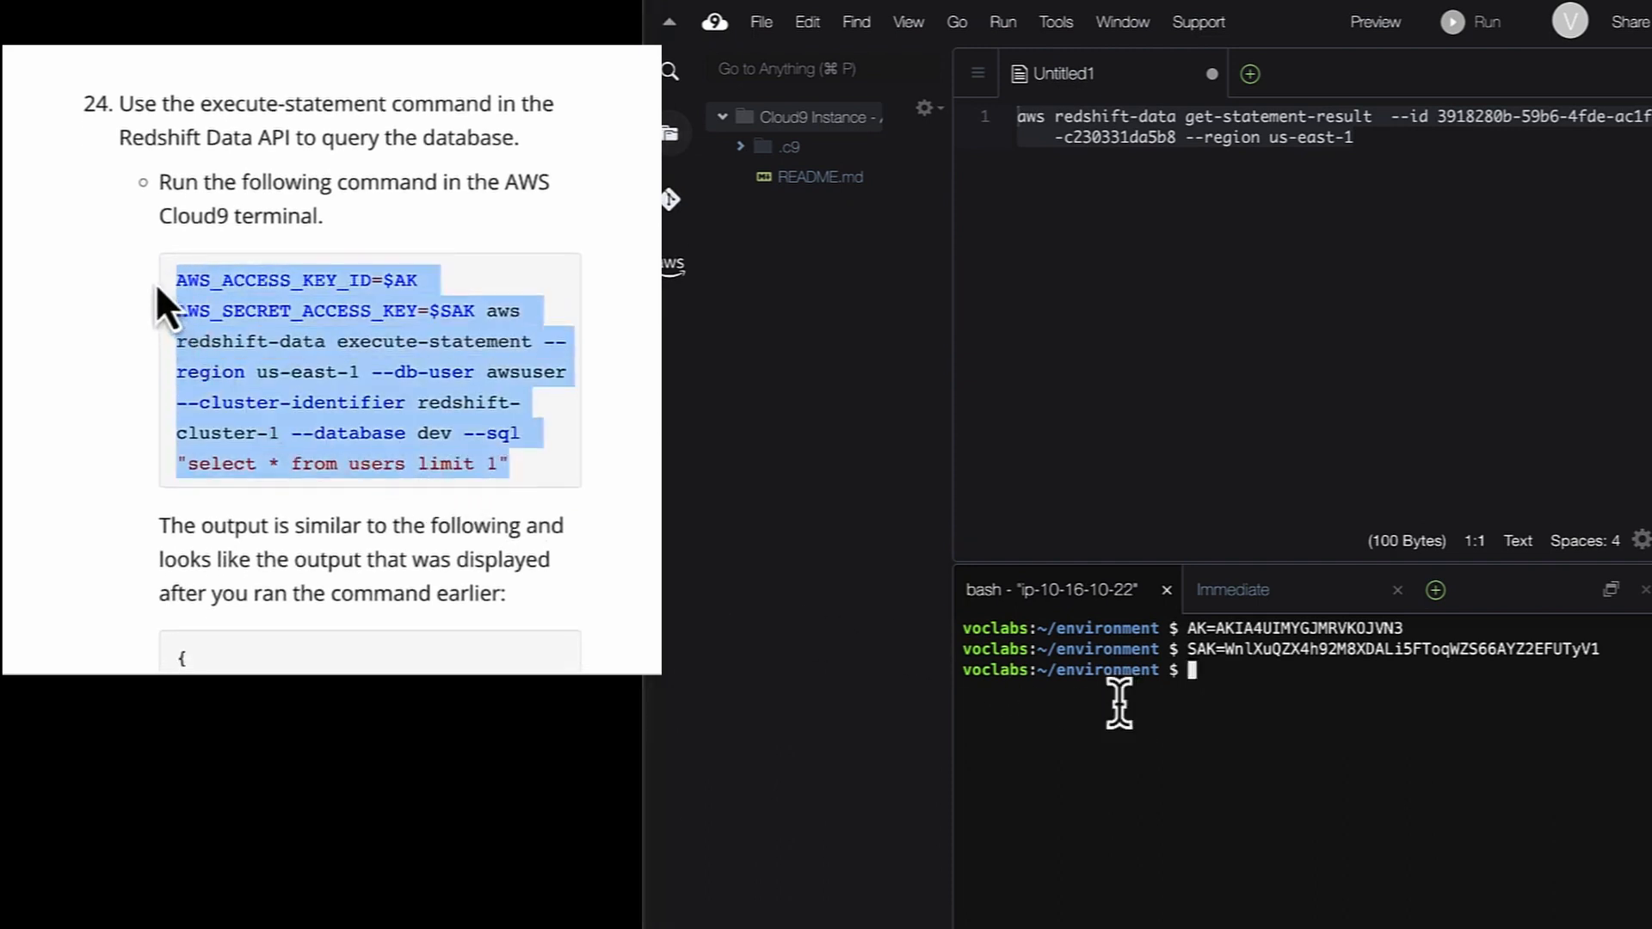
key("super+c")
key("super+v")
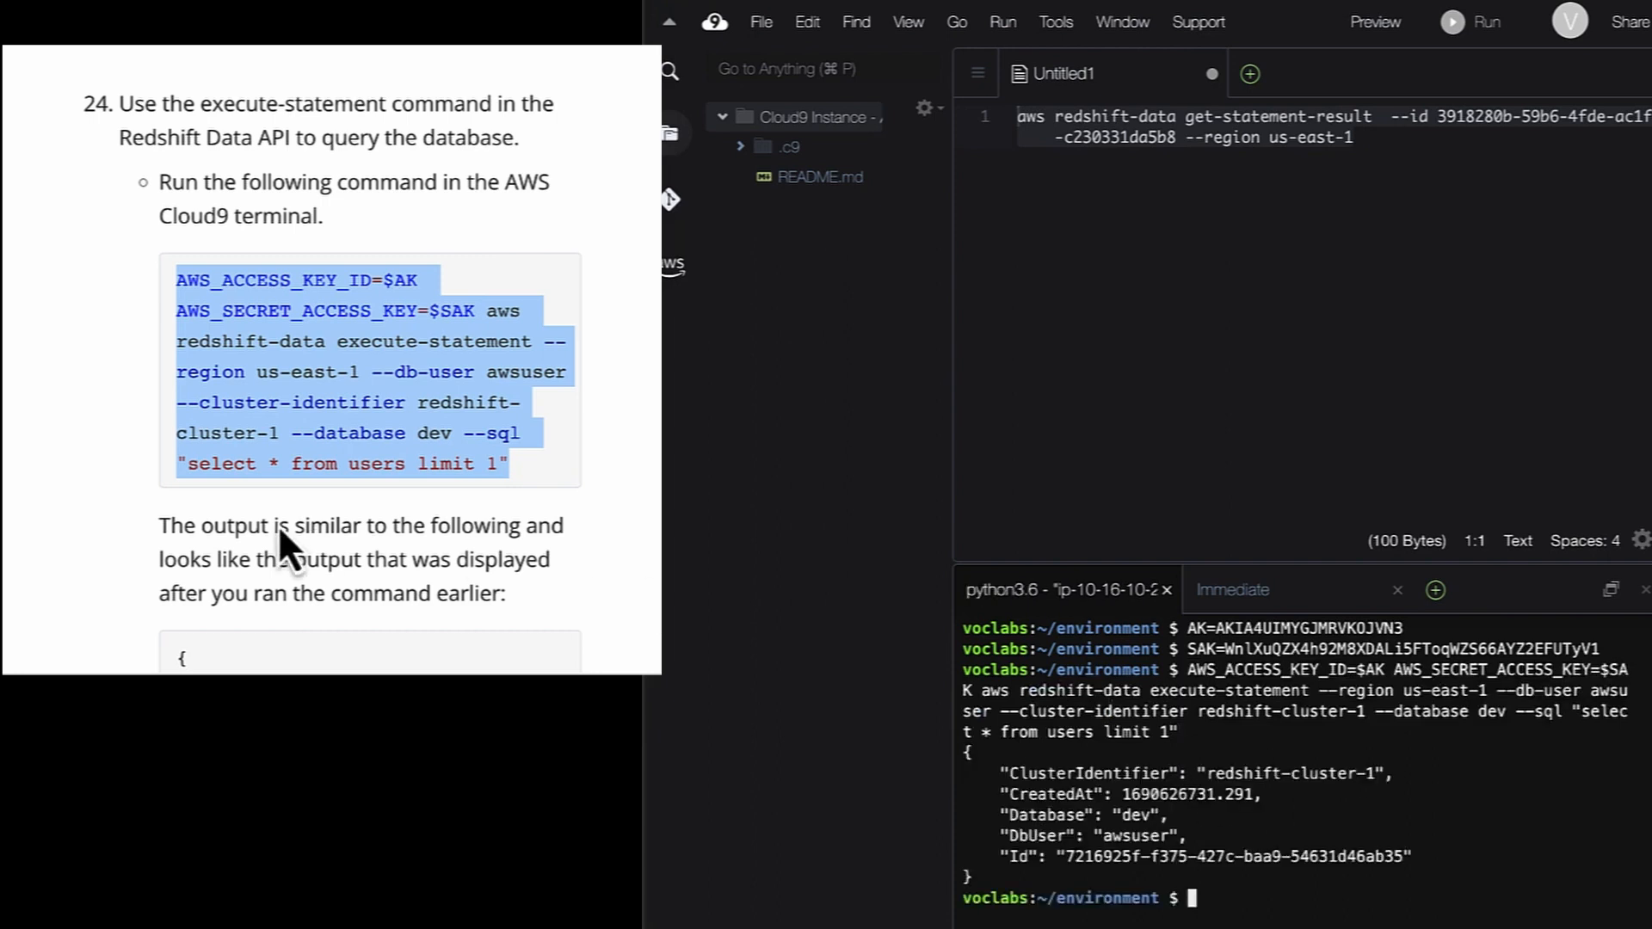
Read step 24's sample output and step 25's instructions for retrieving the query results
scroll(260, 525, "down", 3)
scroll(261, 525, "down", 2)
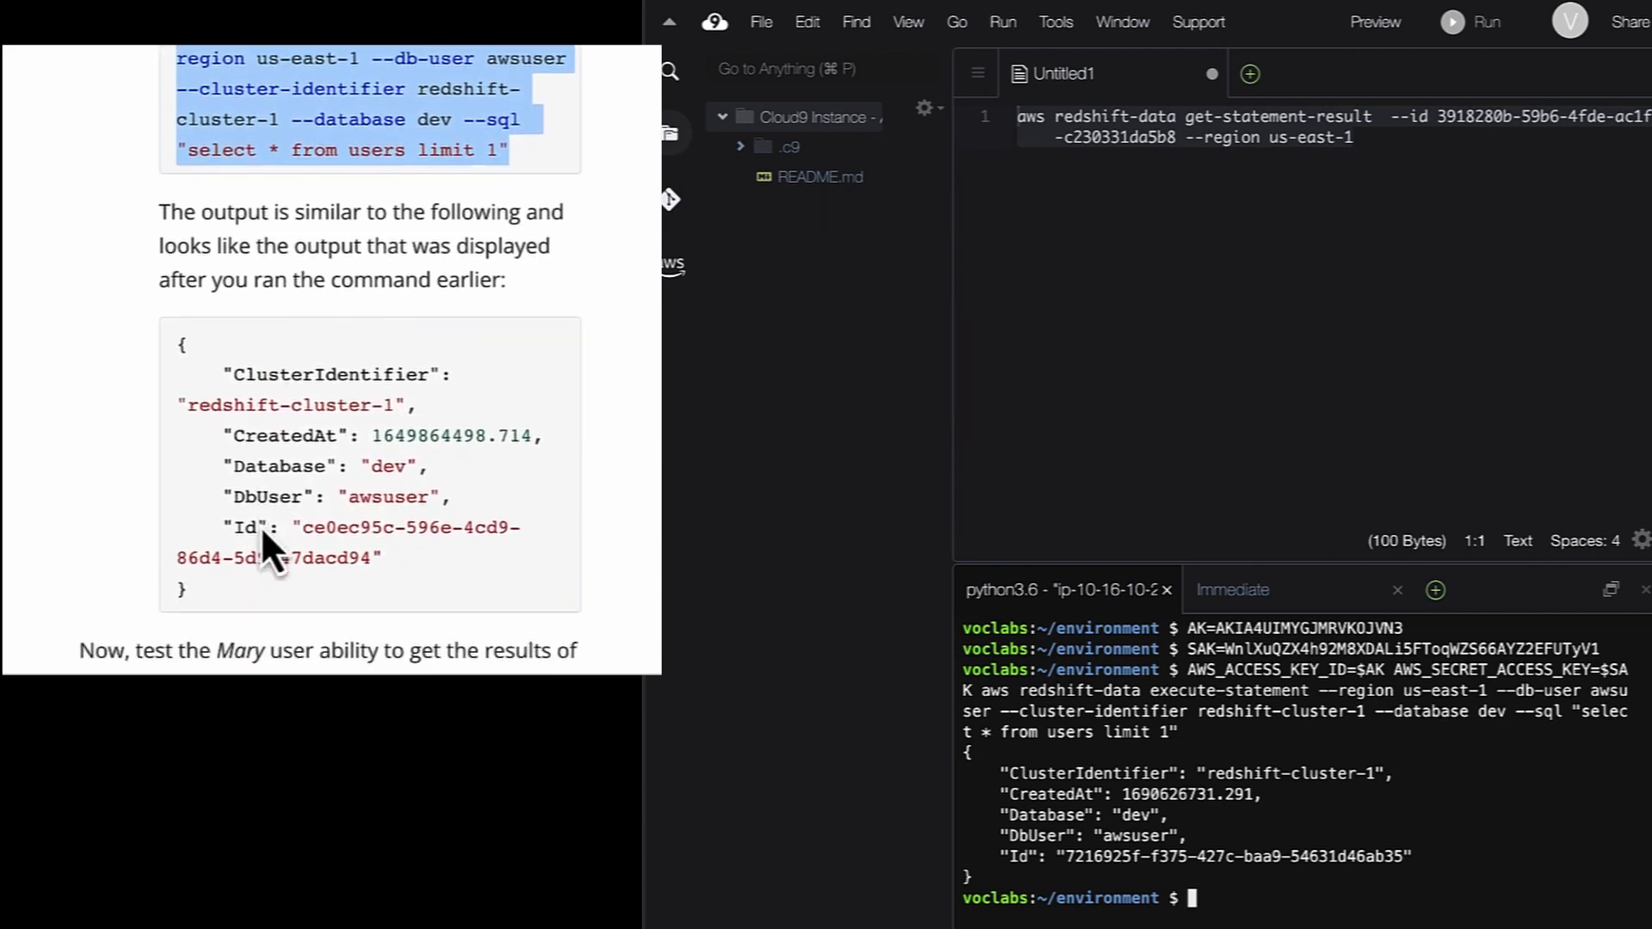
scroll(263, 534, "down", 1)
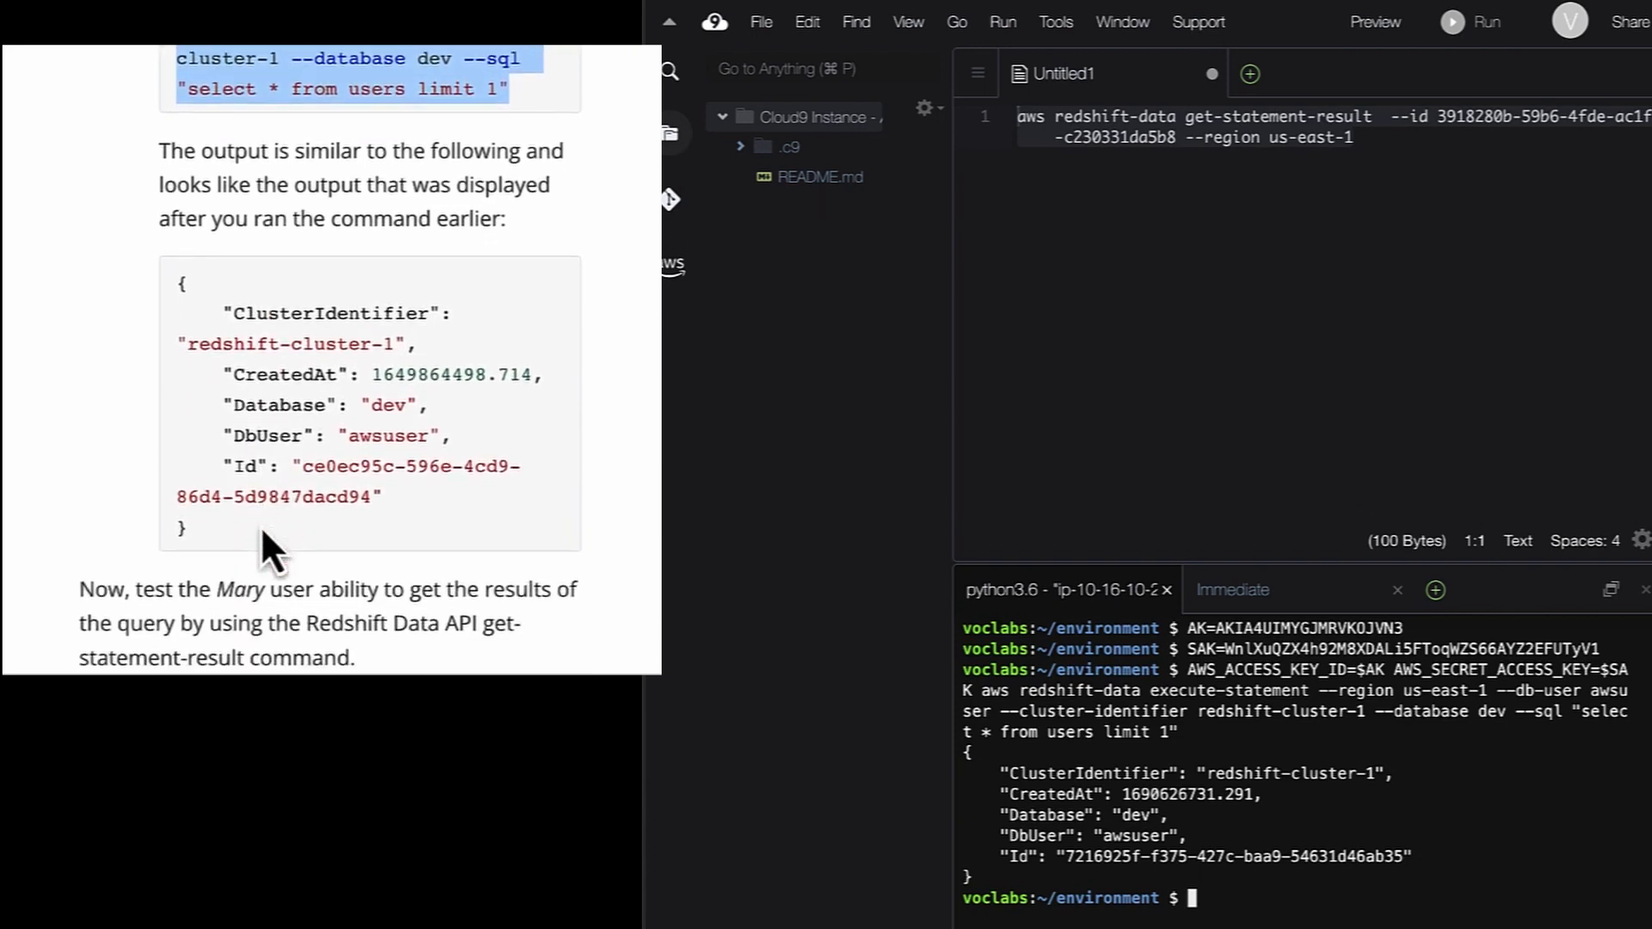
scroll(260, 524, "down", 2)
scroll(262, 532, "down", 2)
scroll(261, 524, "down", 3)
scroll(260, 529, "down", 3)
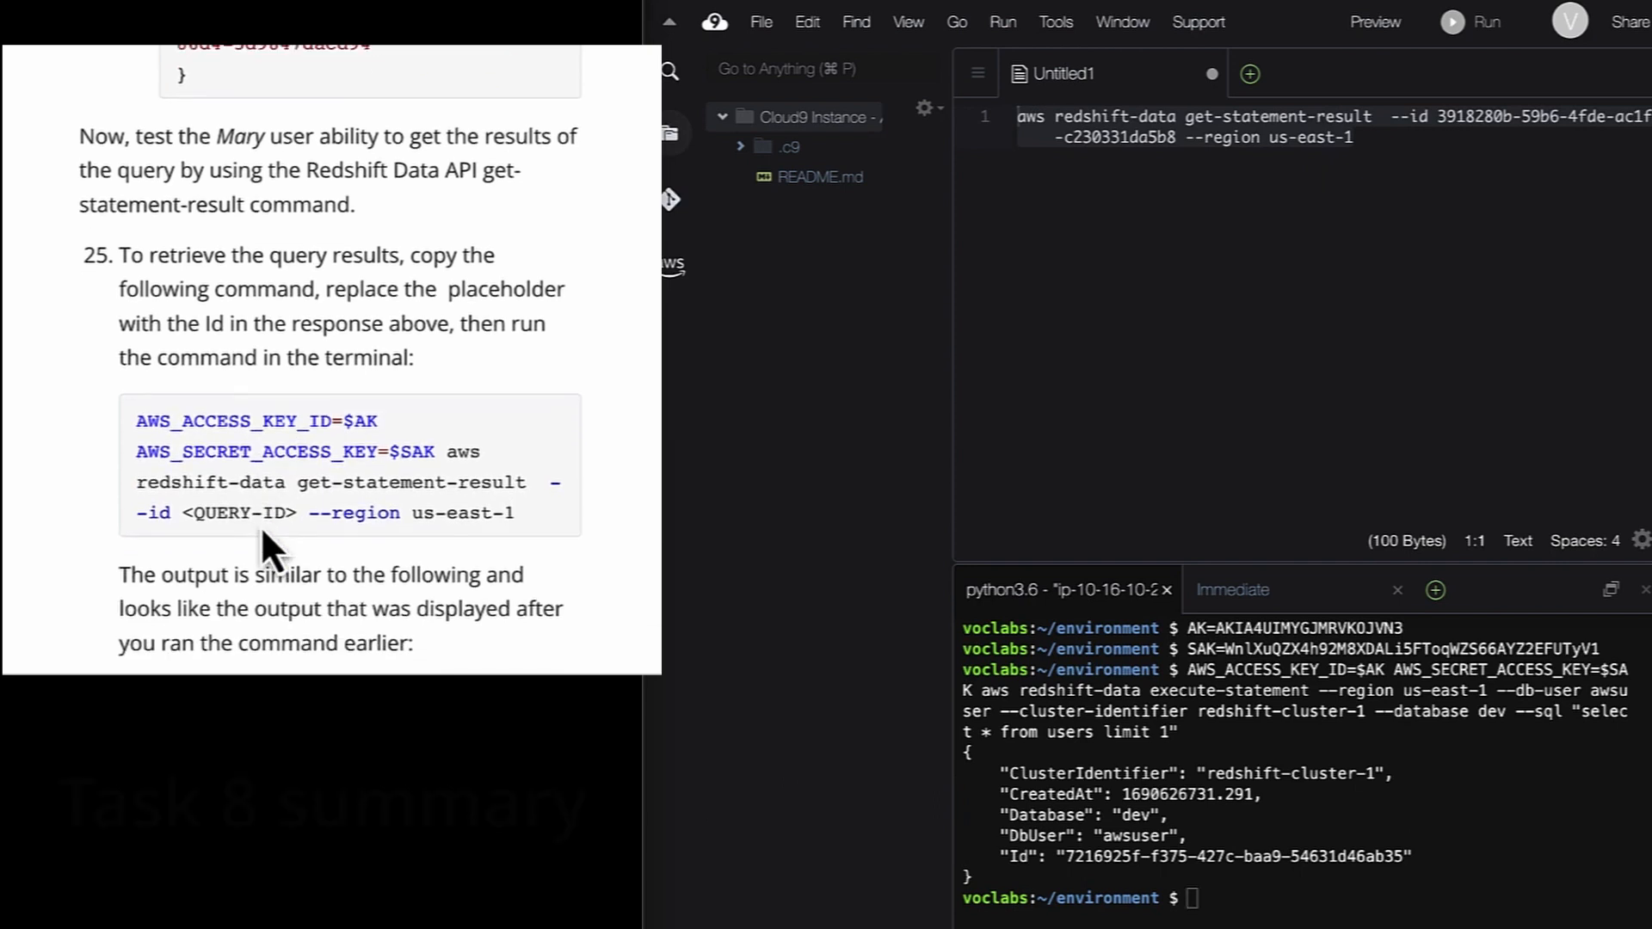
scroll(260, 525, "down", 1)
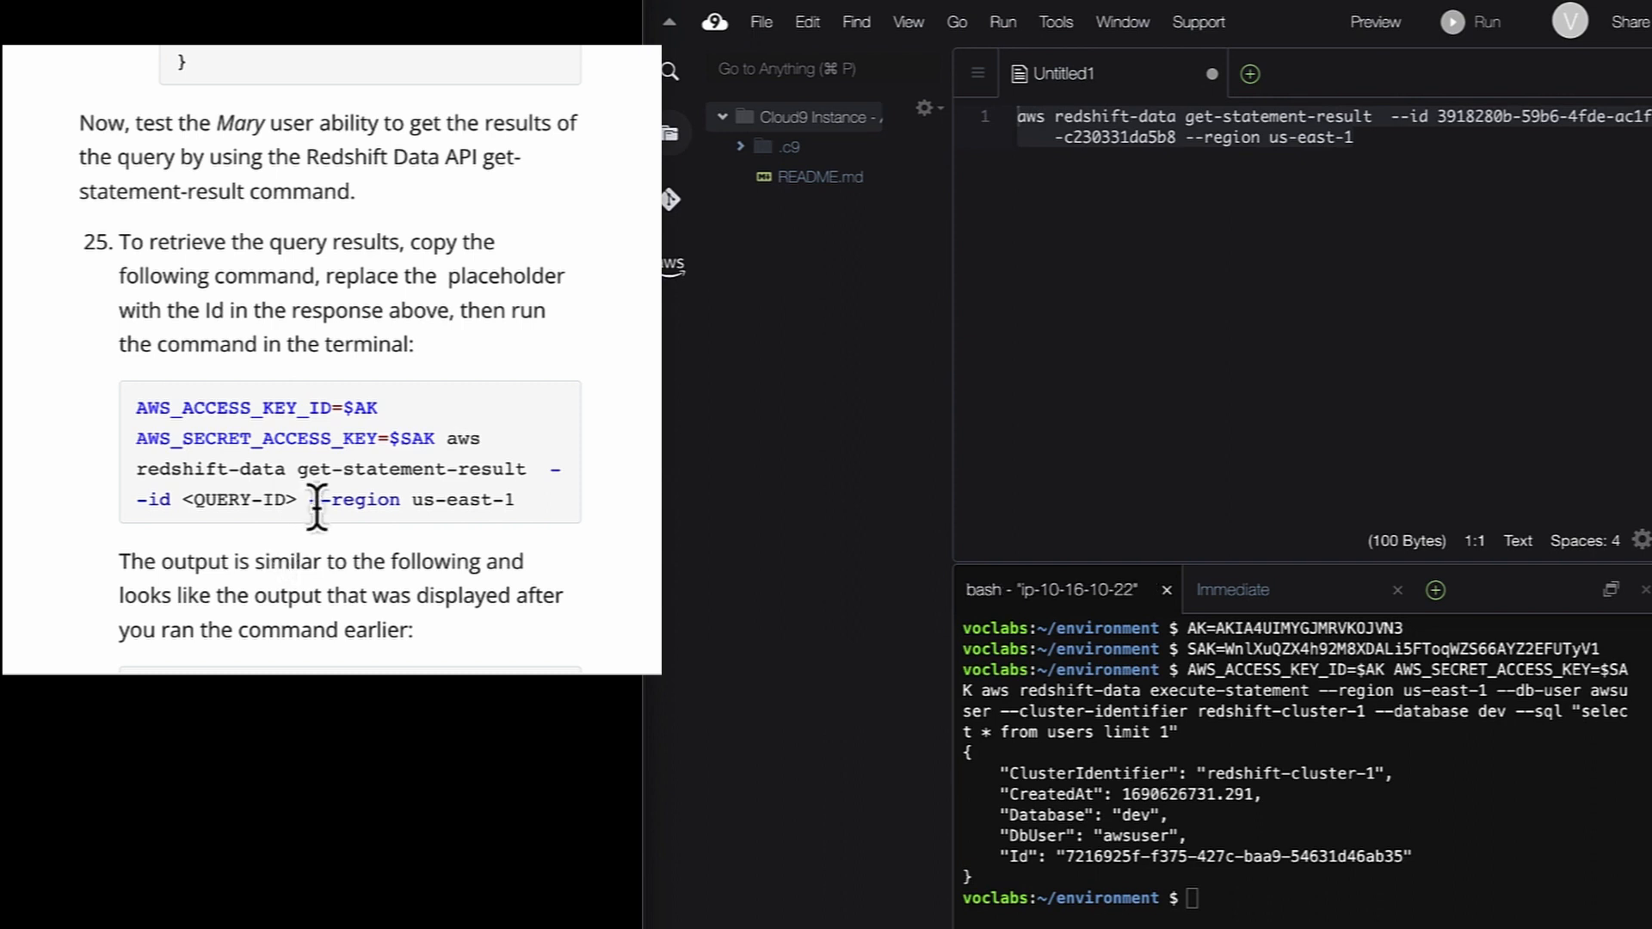
Replace the contents of Untitled1 with step 25's get-statement-result command that uses $AK and $SAK
left_click_drag(525, 504, 112, 415)
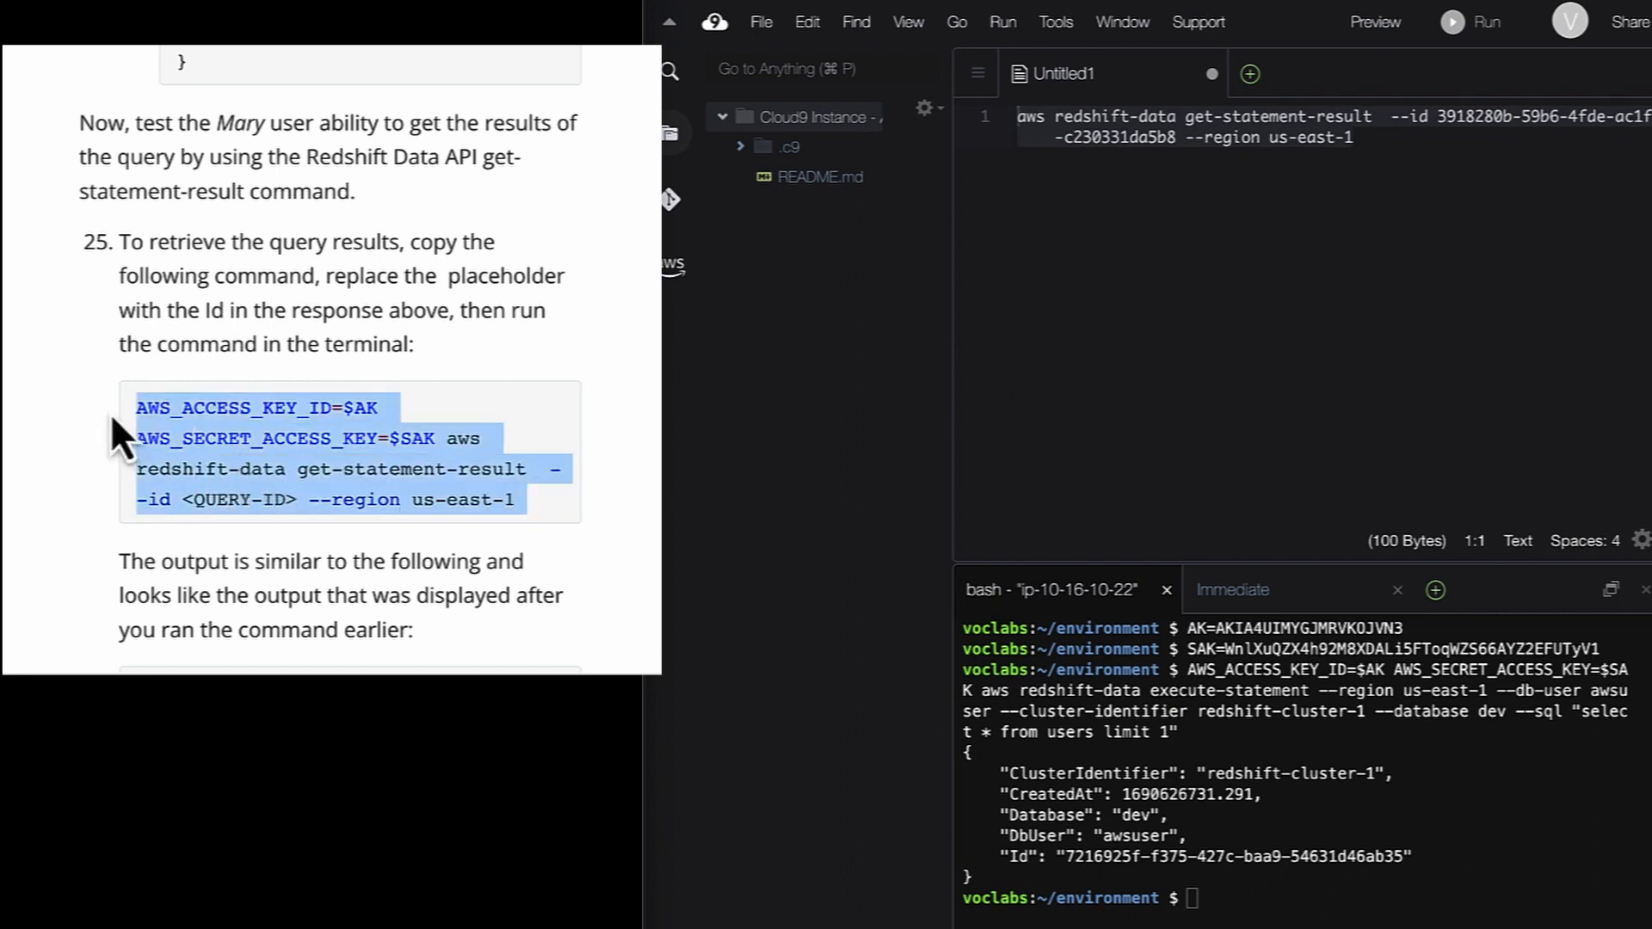
left_click(1184, 333)
key("ctrl+a")
key("BackSpace")
key("ctrl+v")
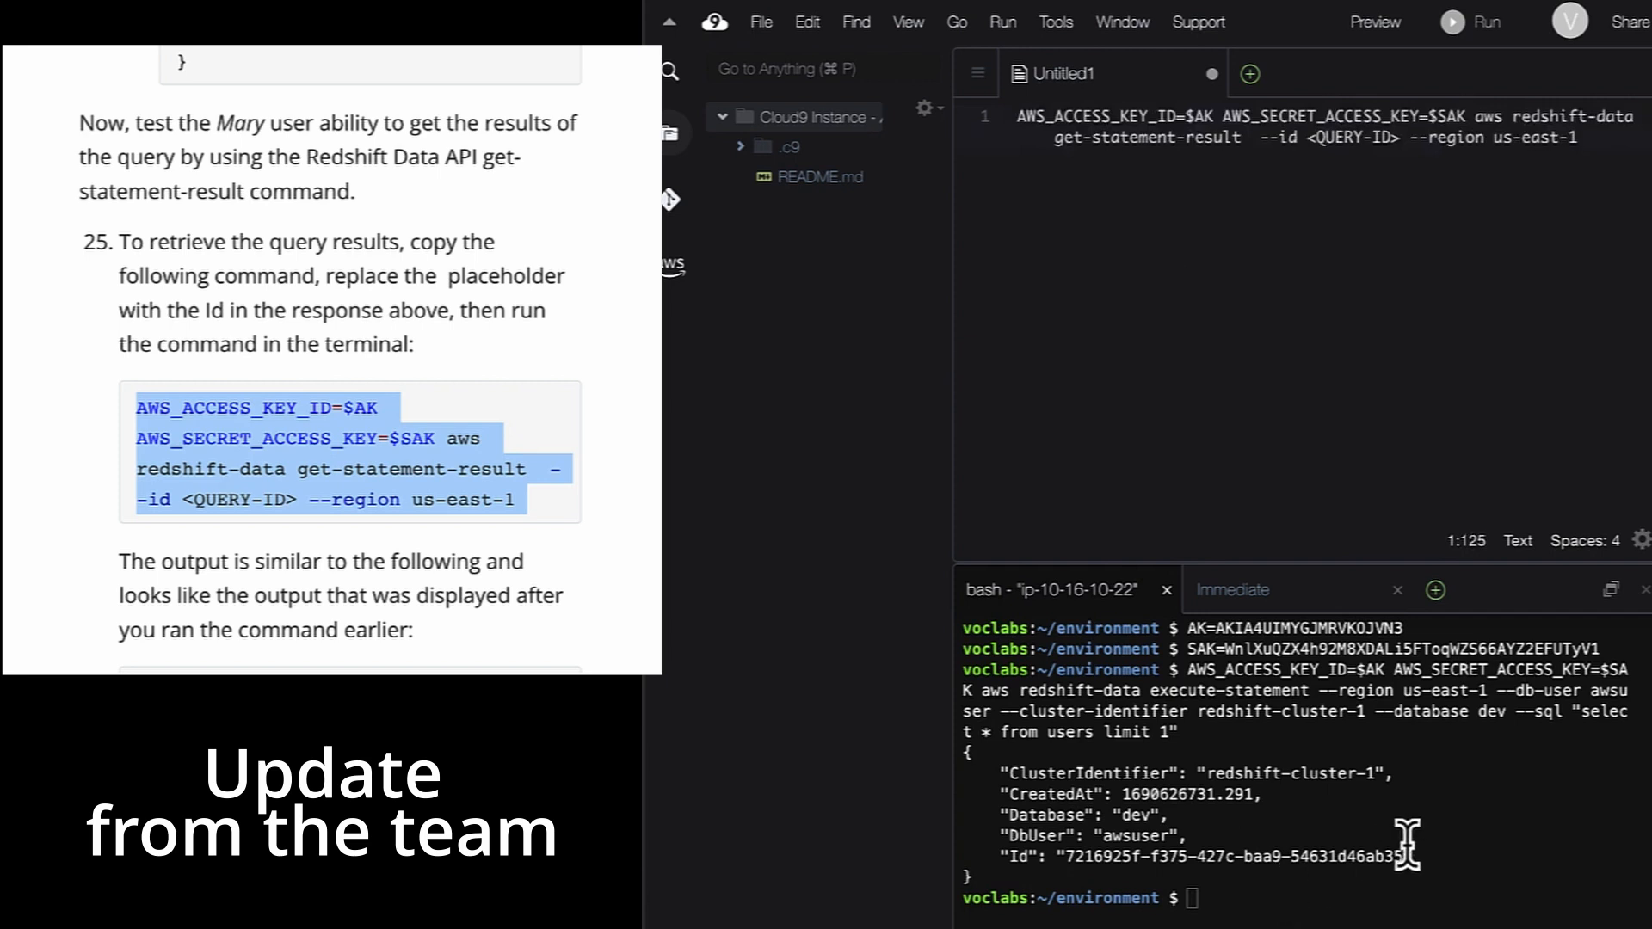
Replace the <QUERY-ID> placeholder in Untitled1 with the Id from the terminal response, 7216925f-f375-427c-baa9-54631d46ab35
left_click_drag(1404, 854, 1071, 854)
key("super+c")
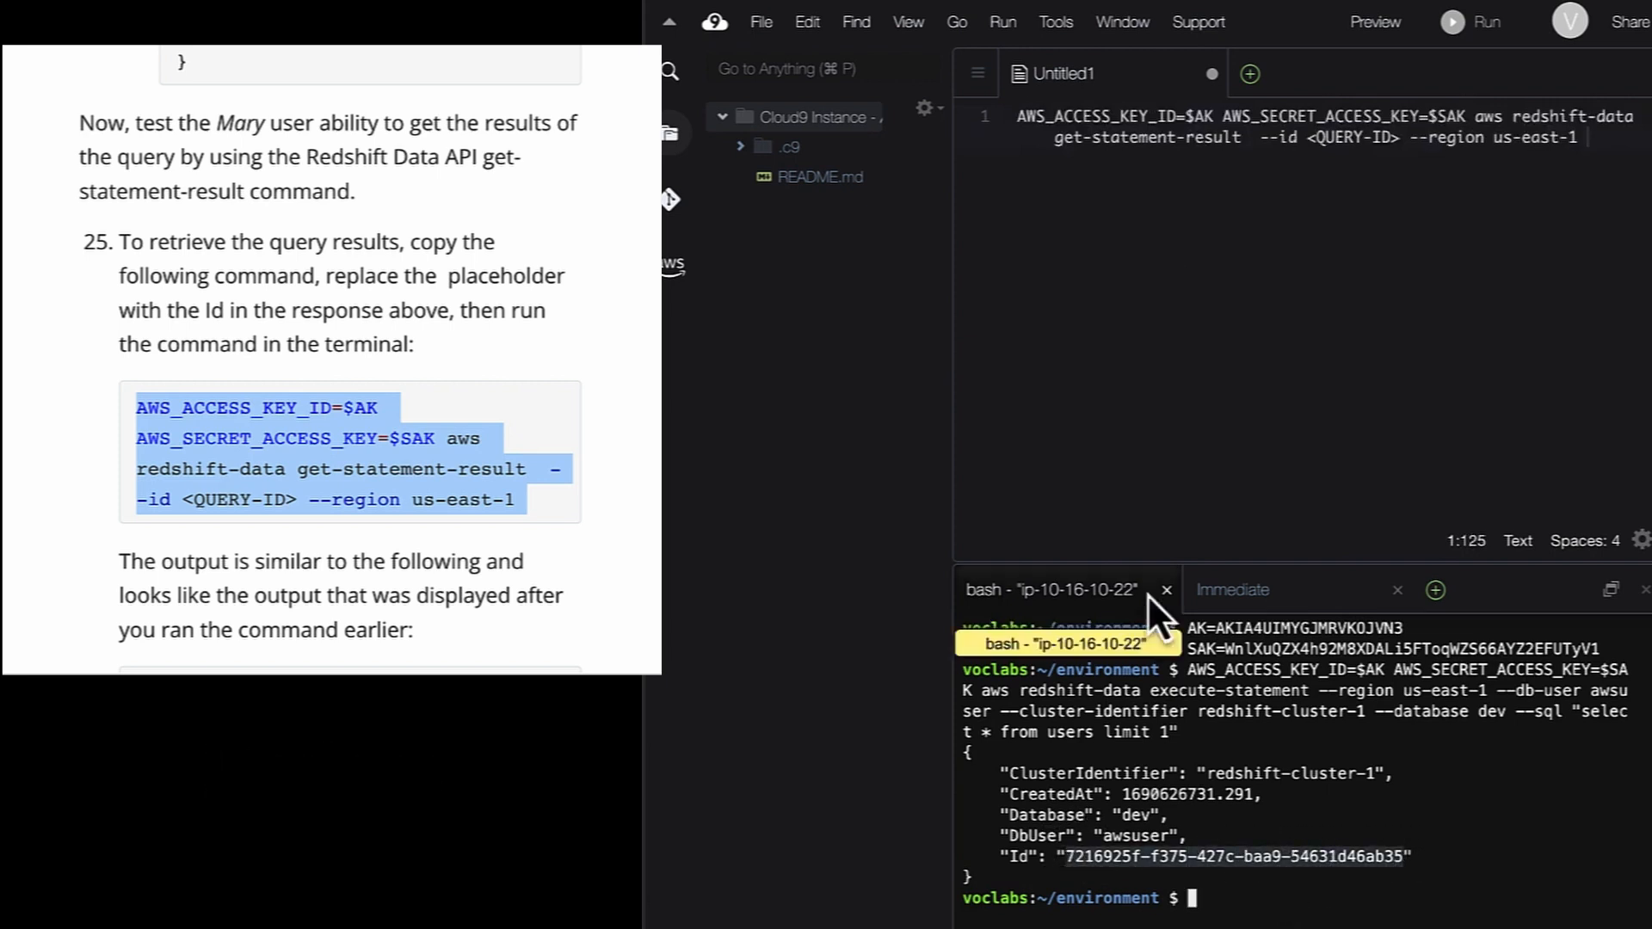
left_click_drag(1401, 133, 1330, 138)
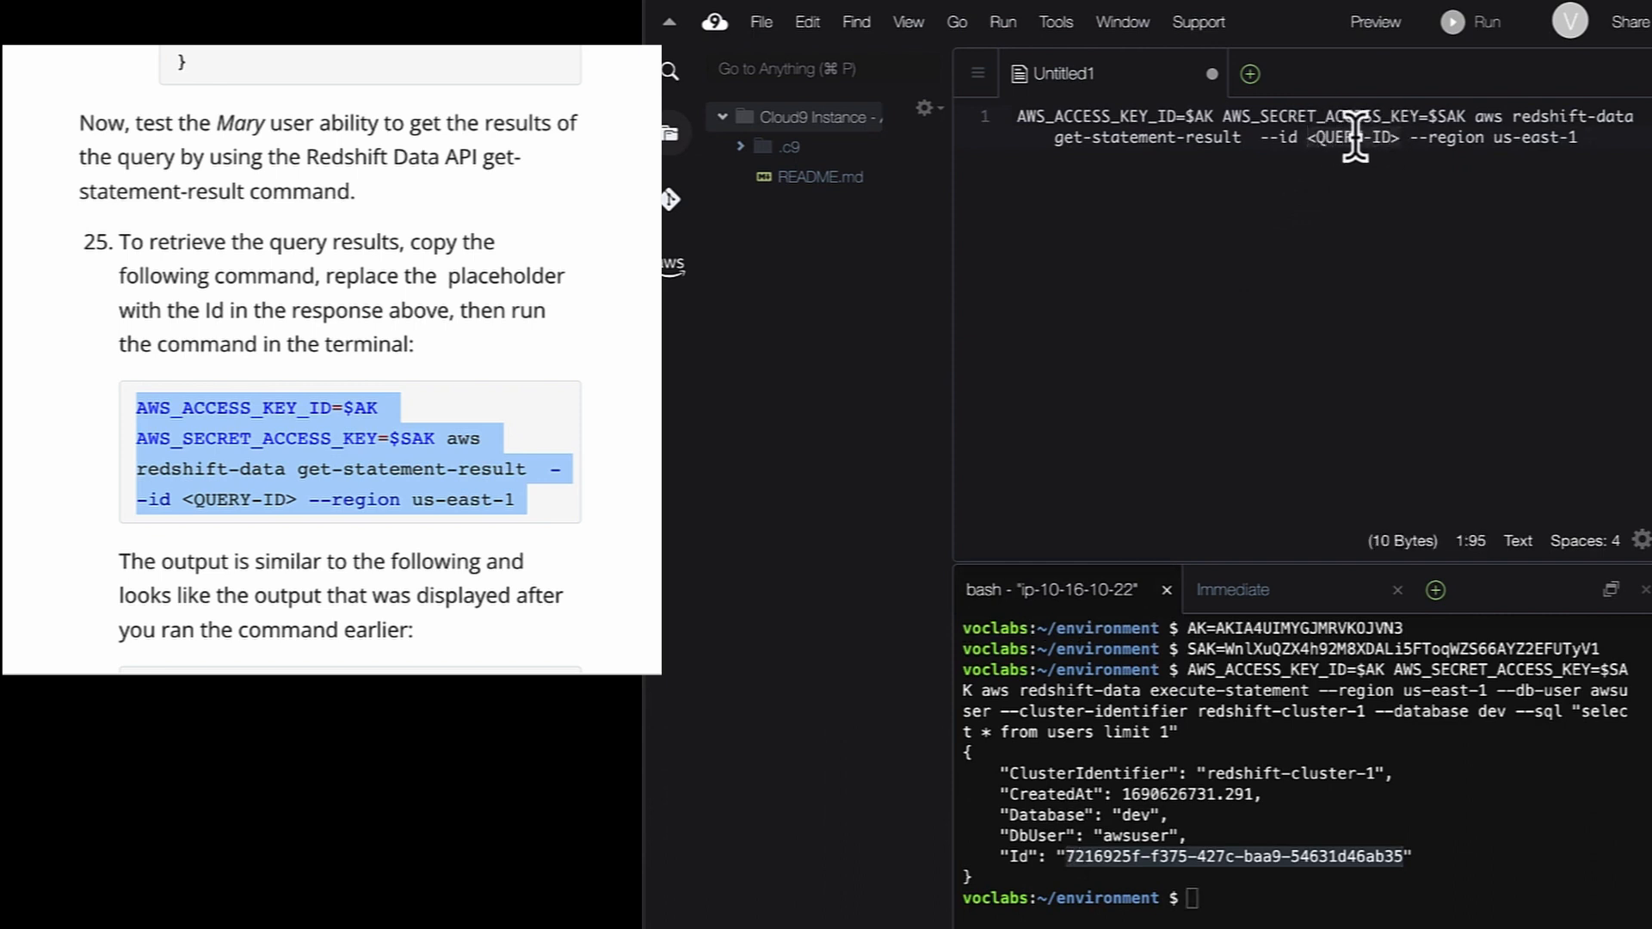
key("super+v")
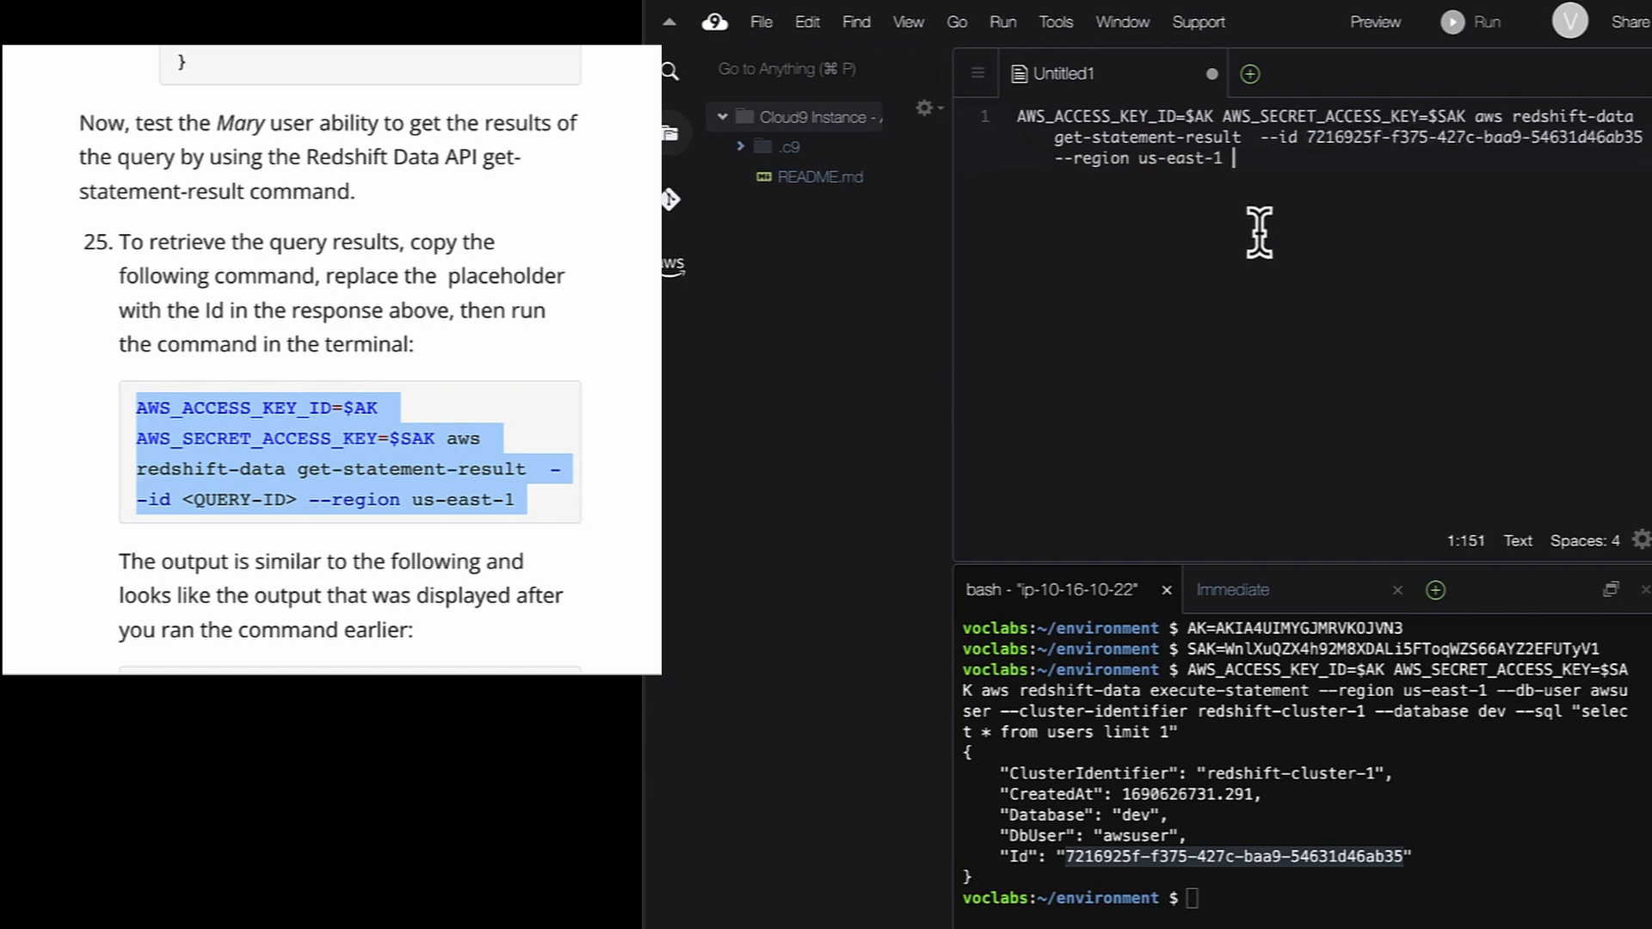
Remove the trailing space from the get-statement-result command, copy the whole command, and run it in the Cloud9 terminal
key("super+a")
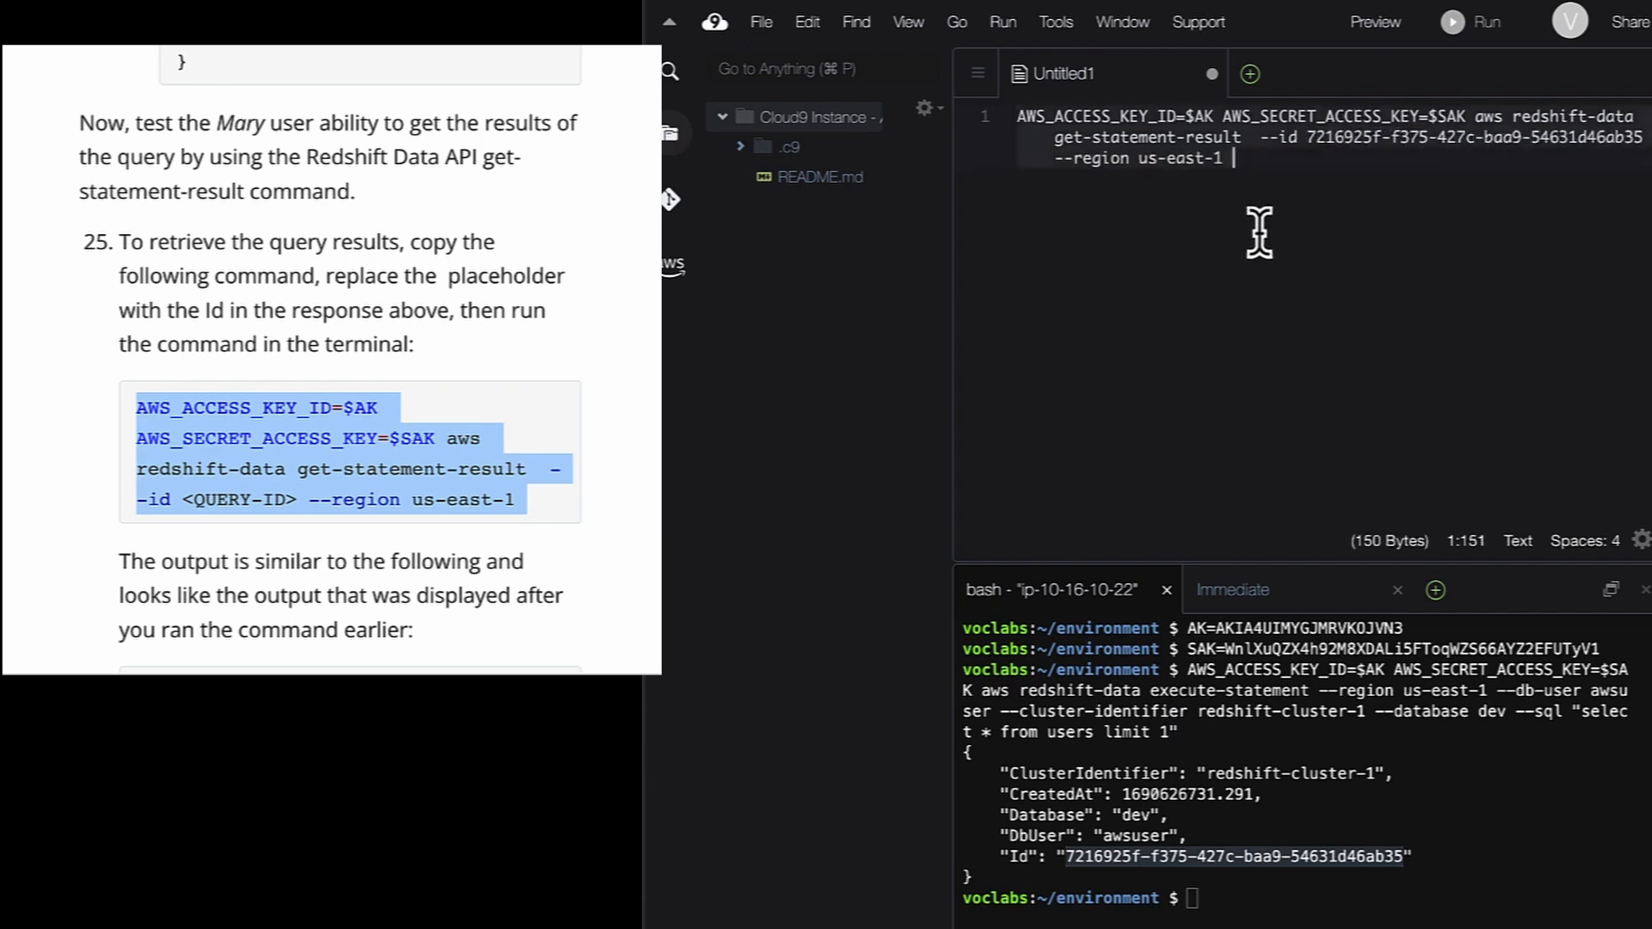
left_click(1262, 172)
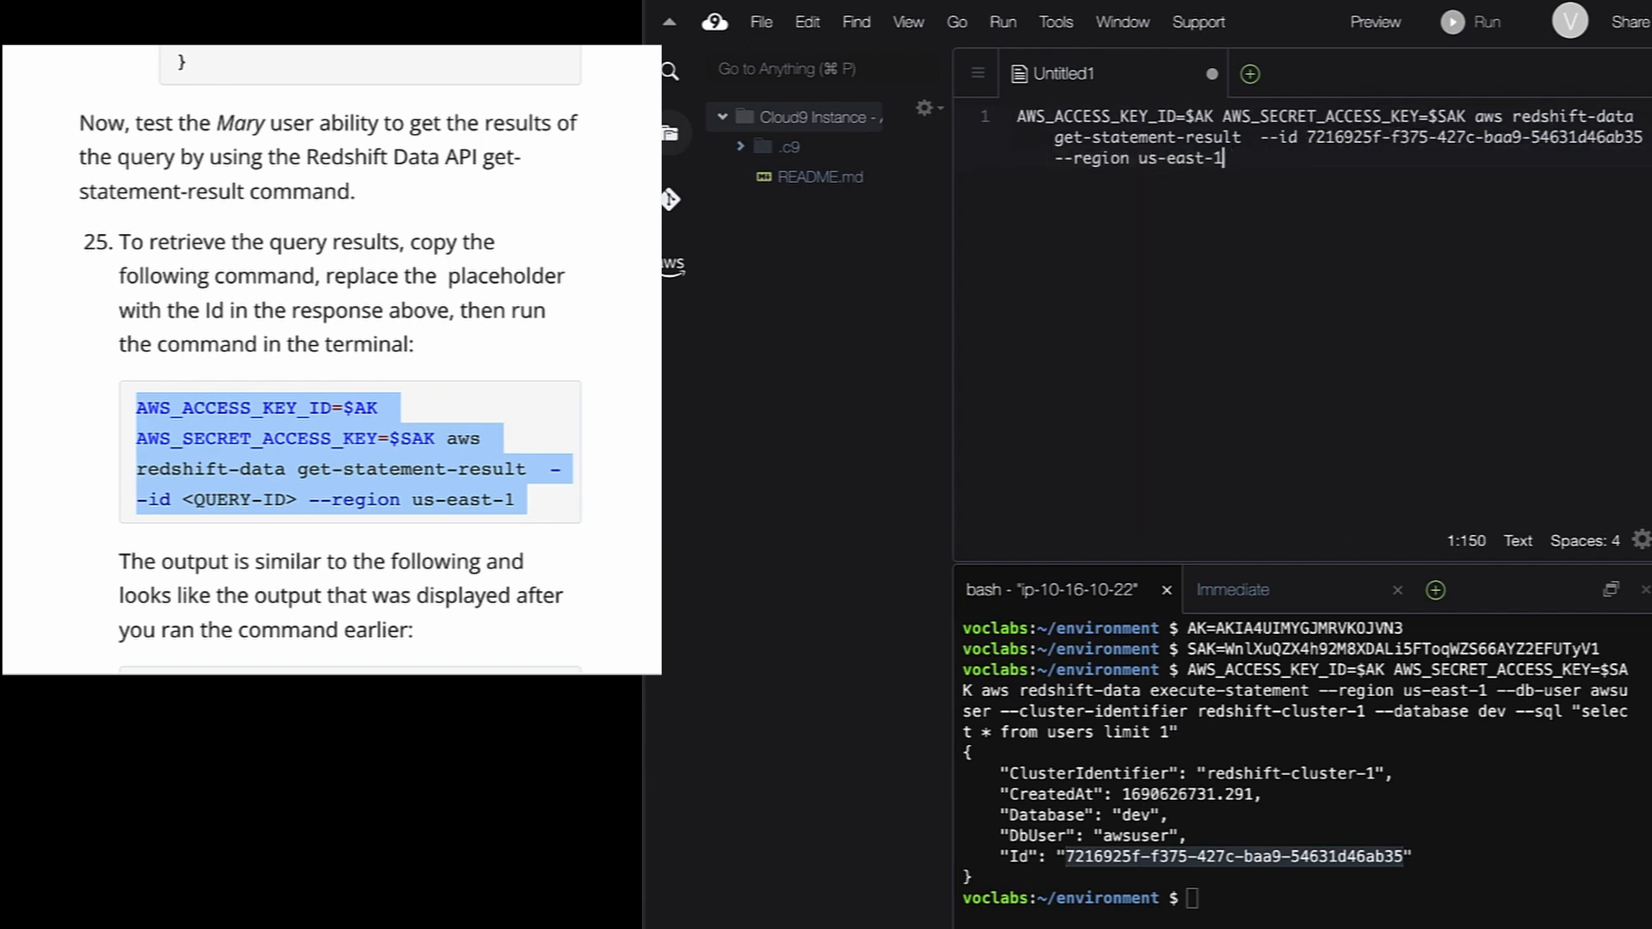
key("super+a")
key("super+c")
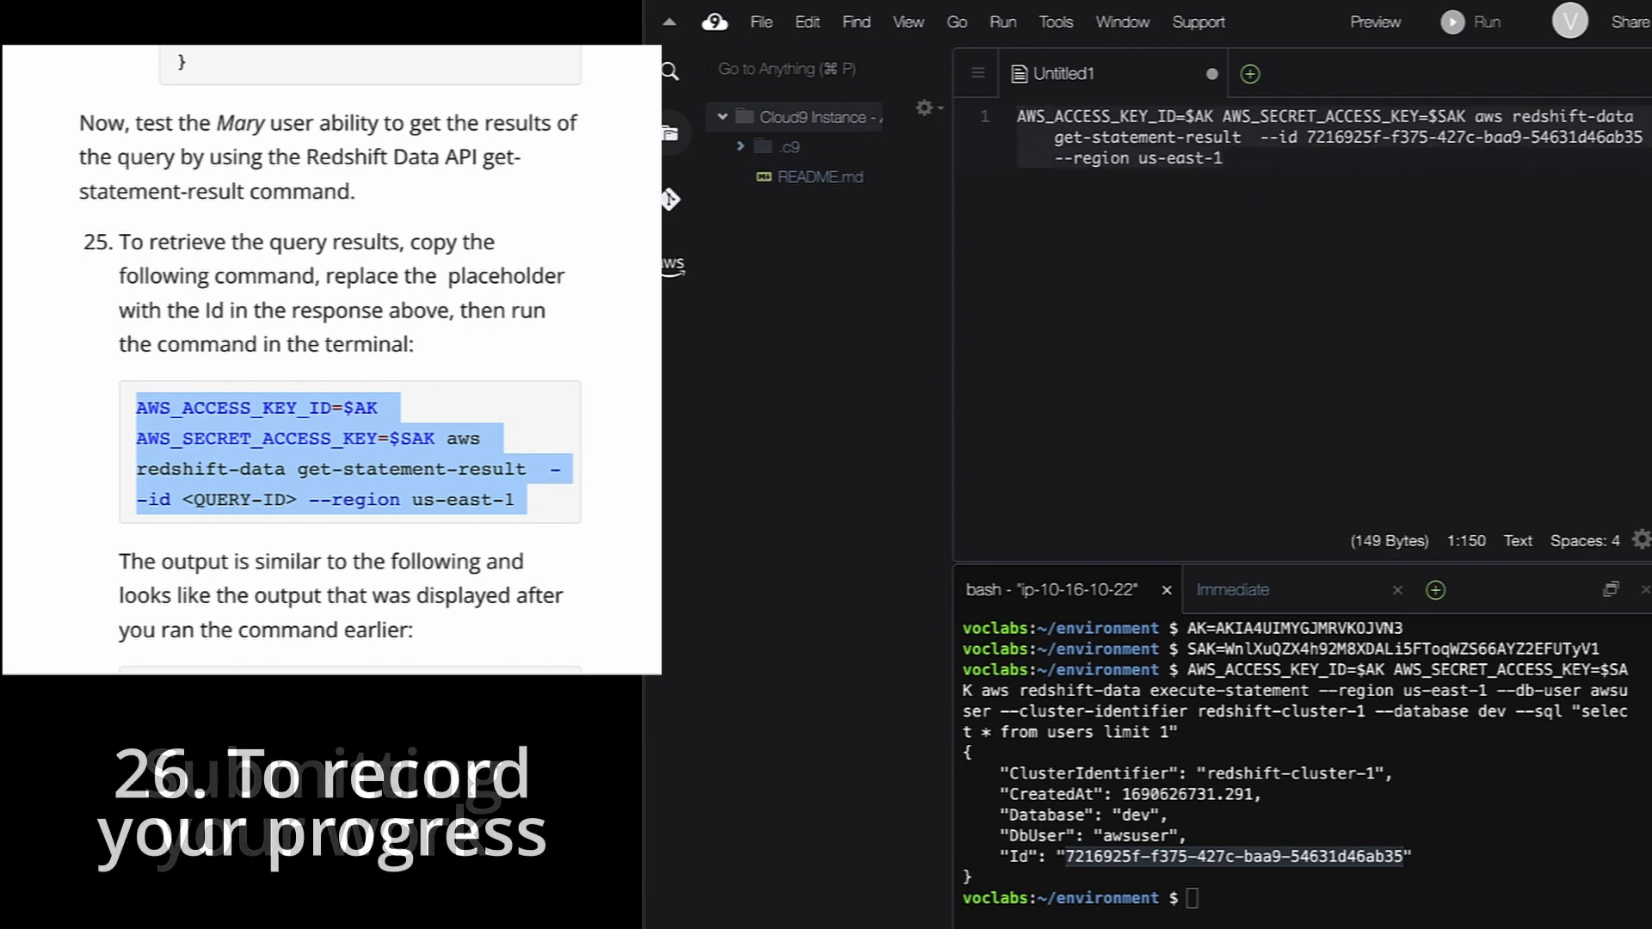
left_click(1239, 895)
key("super+v")
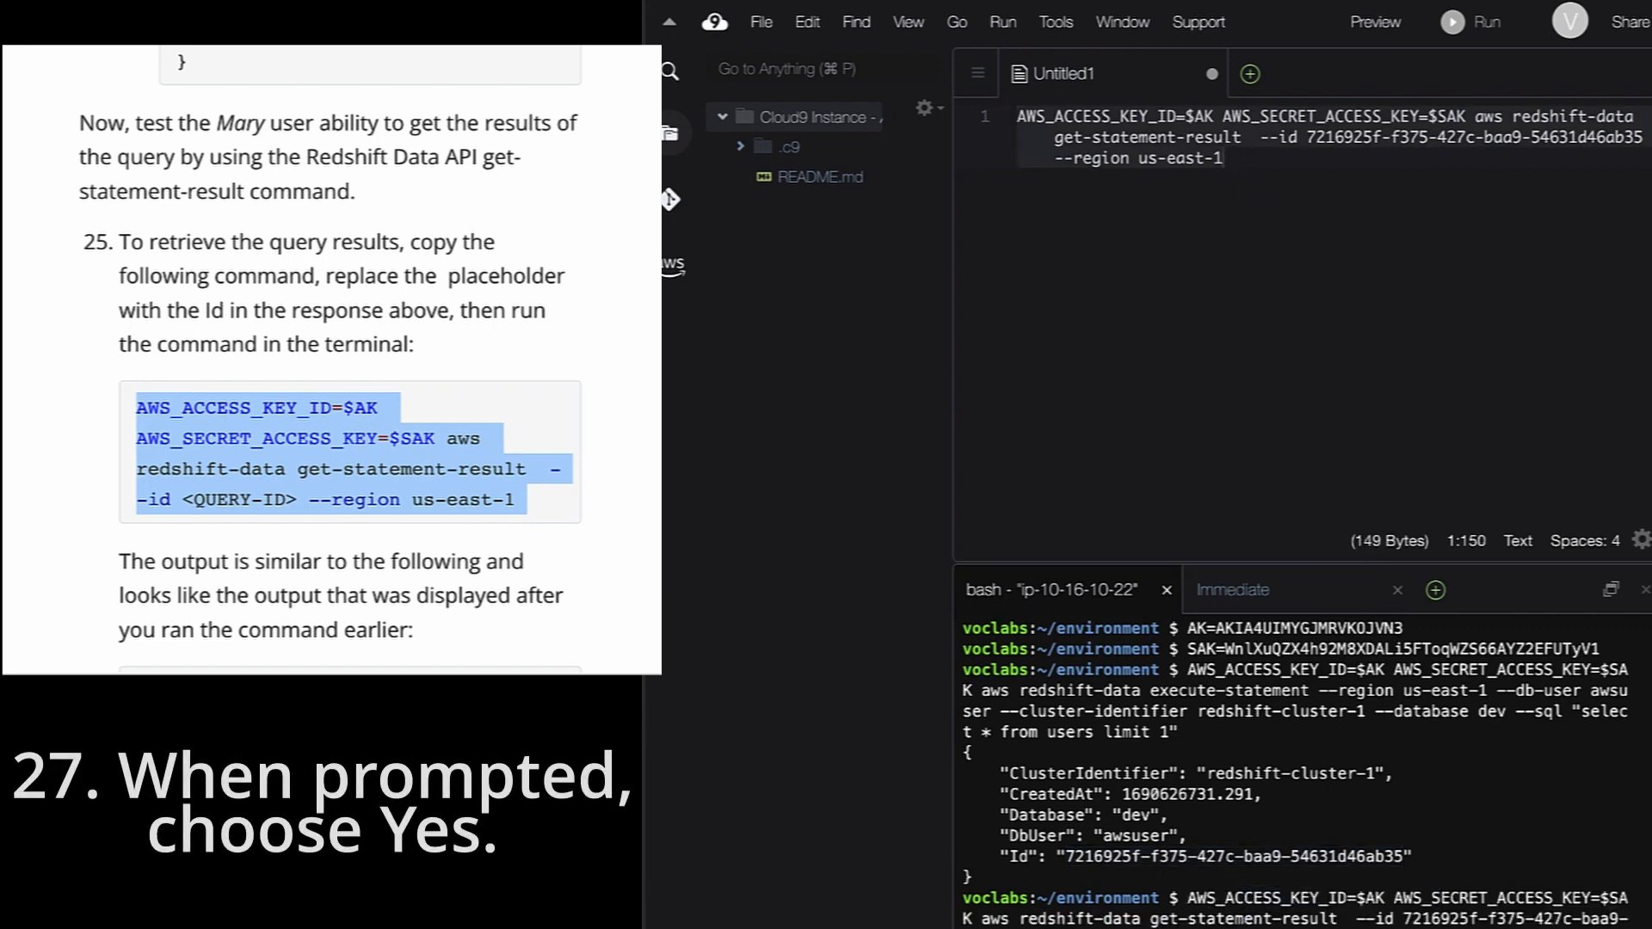
key("Return")
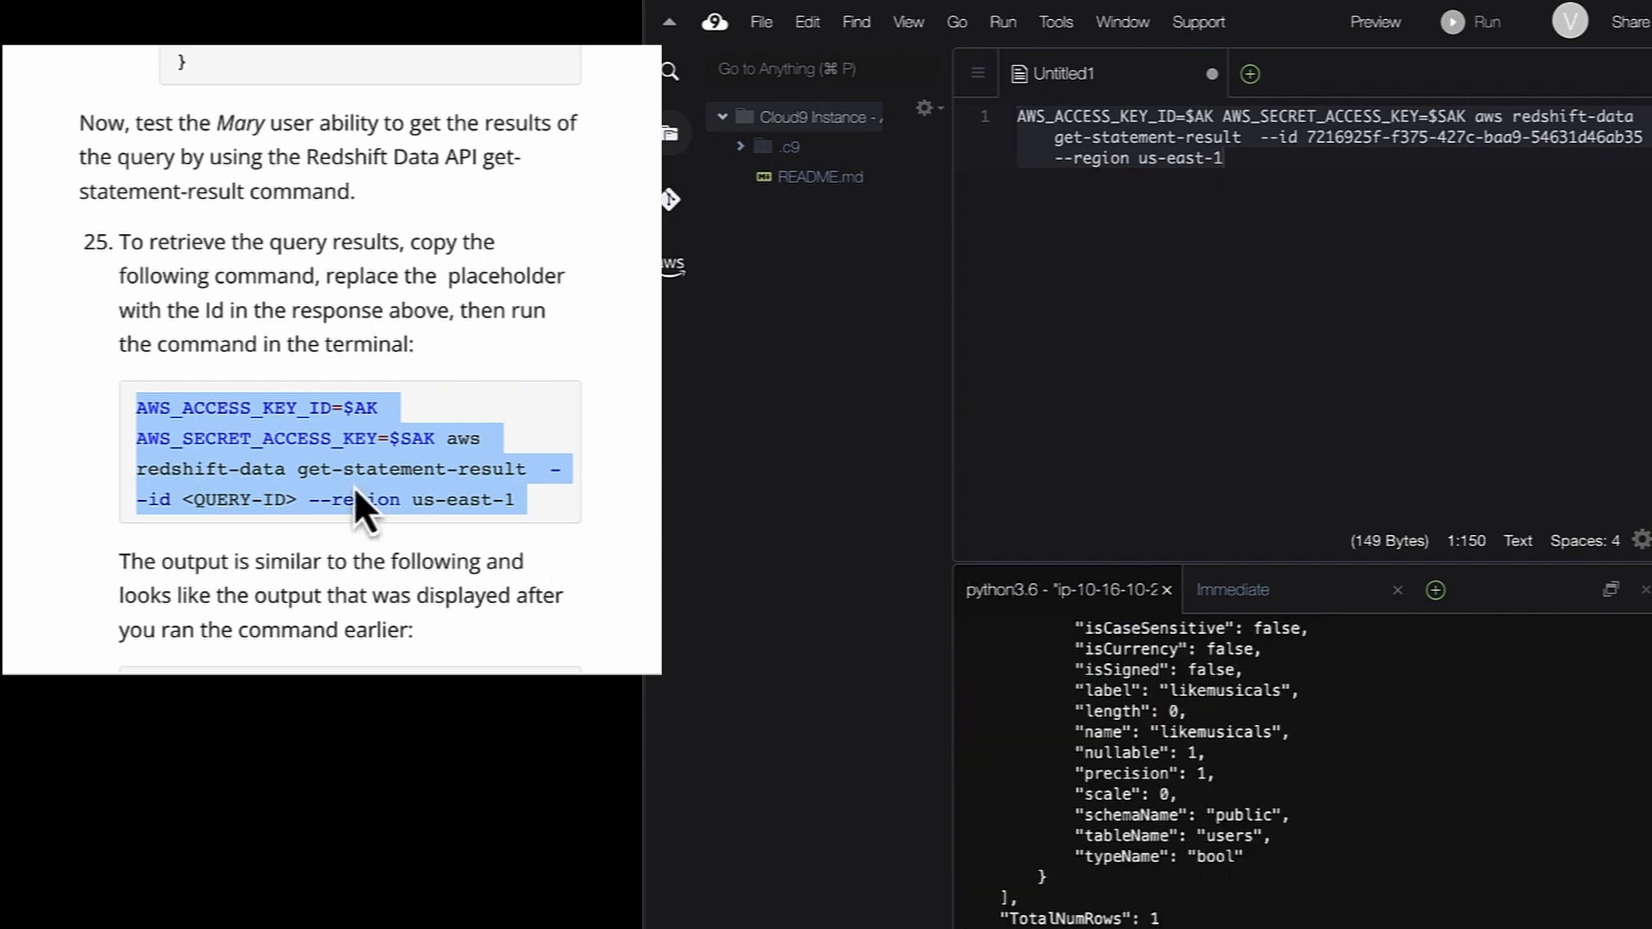
Compare the lab's sample get-statement-result output with the records and column metadata returned in the terminal
scroll(301, 528, "down", 2)
scroll(302, 535, "down", 8)
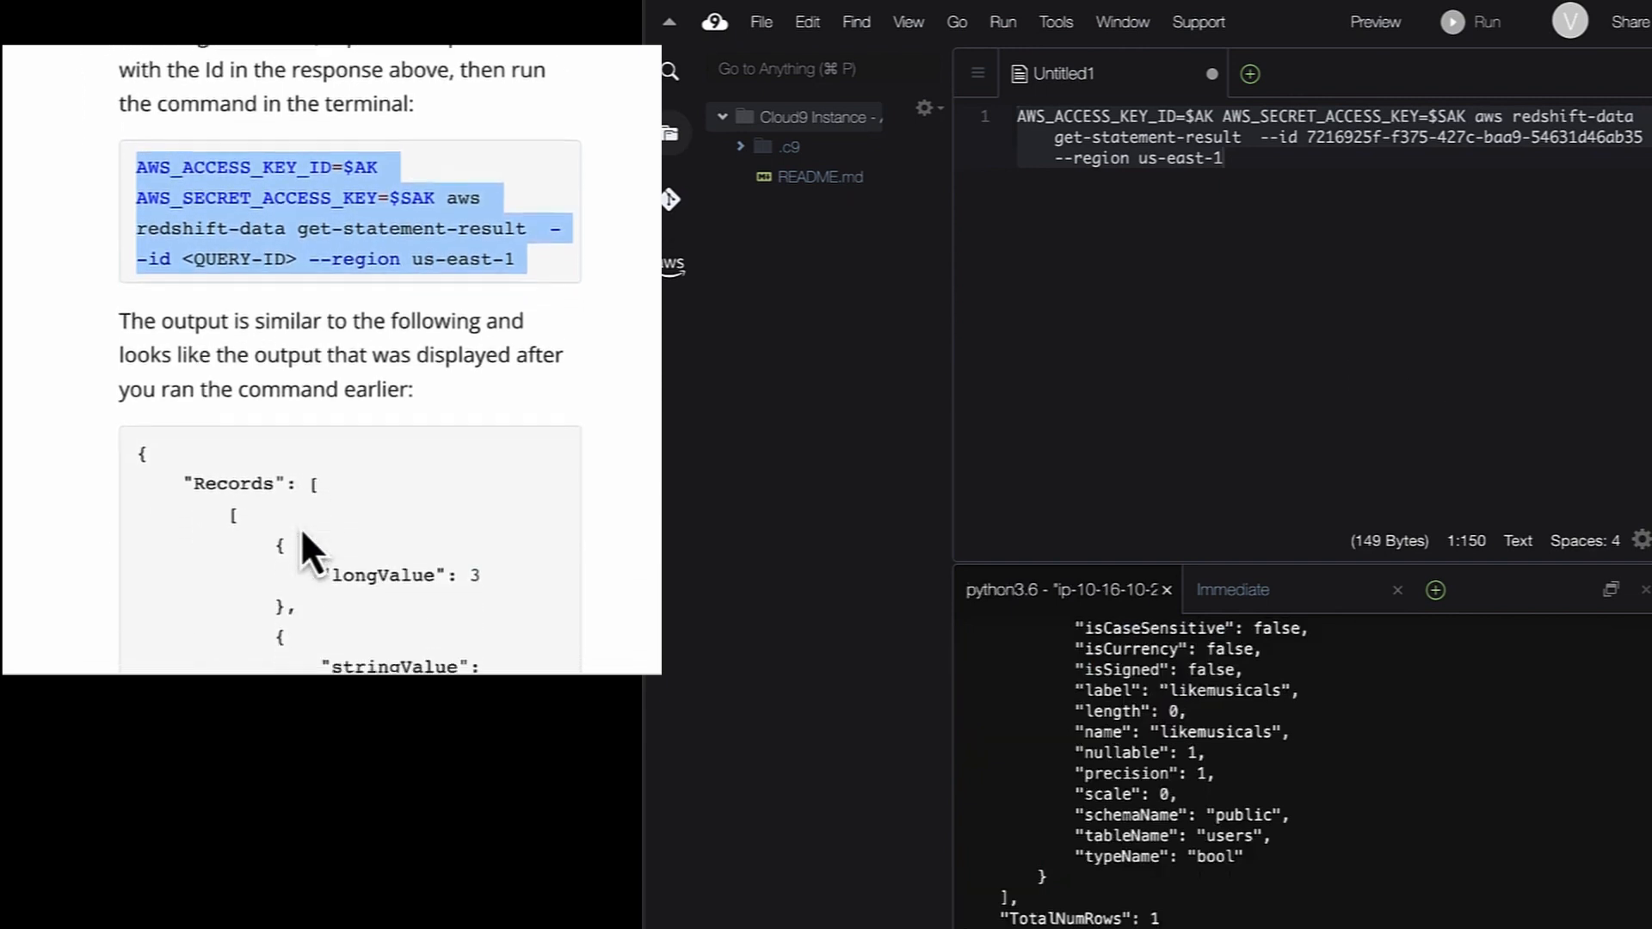
scroll(303, 535, "down", 20)
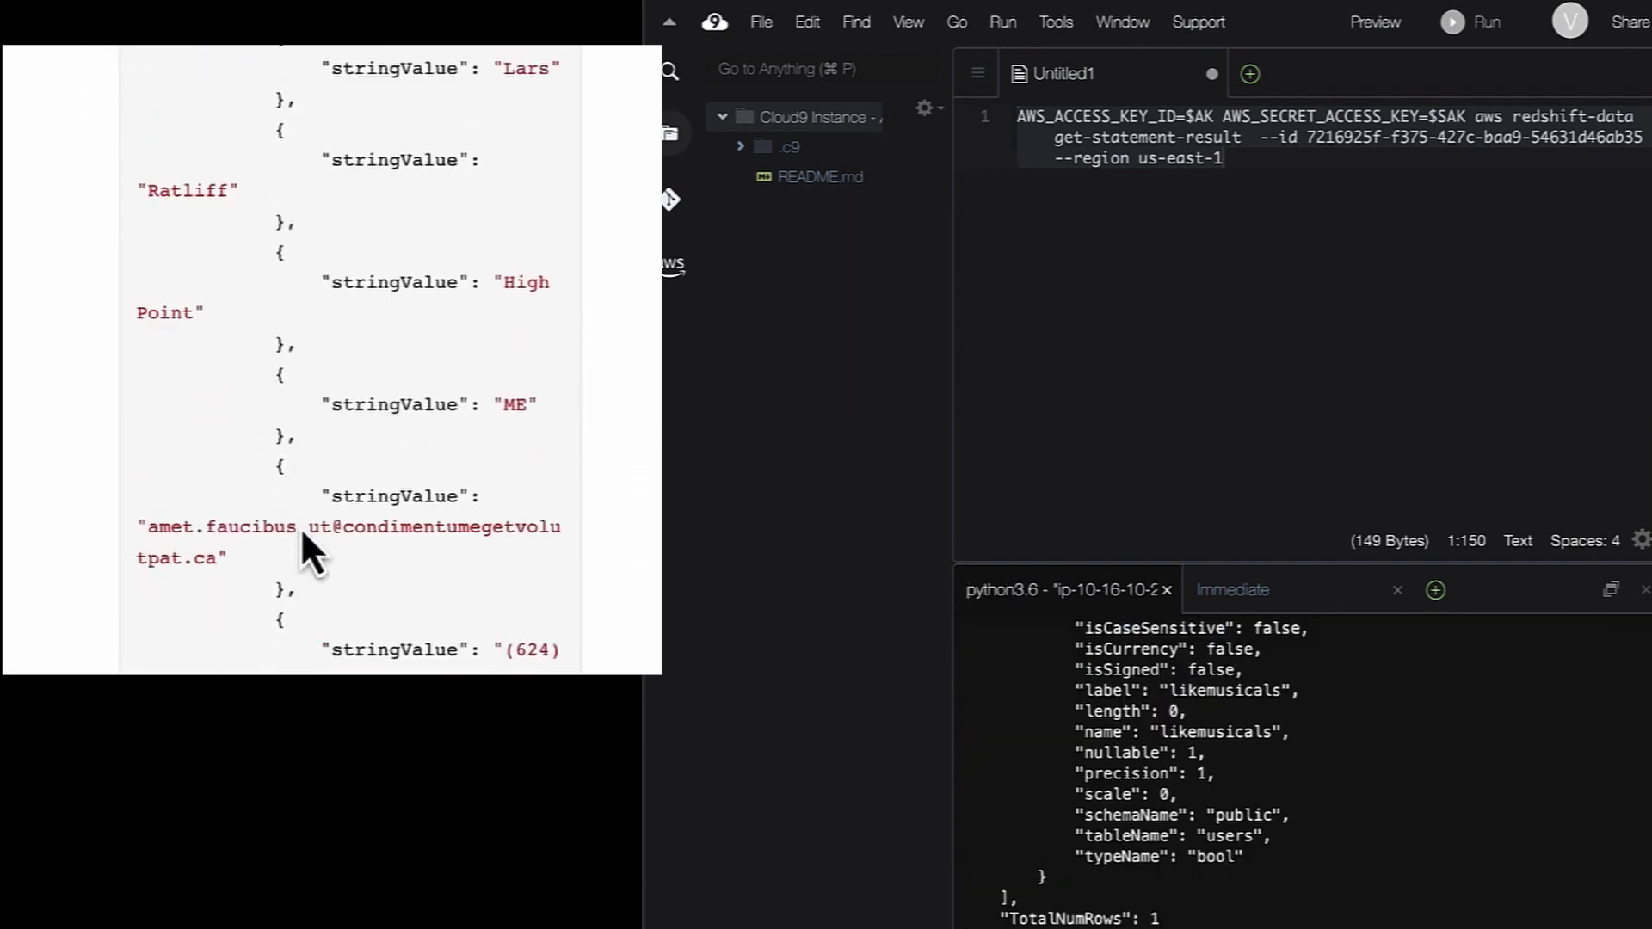
scroll(302, 532, "down", 15)
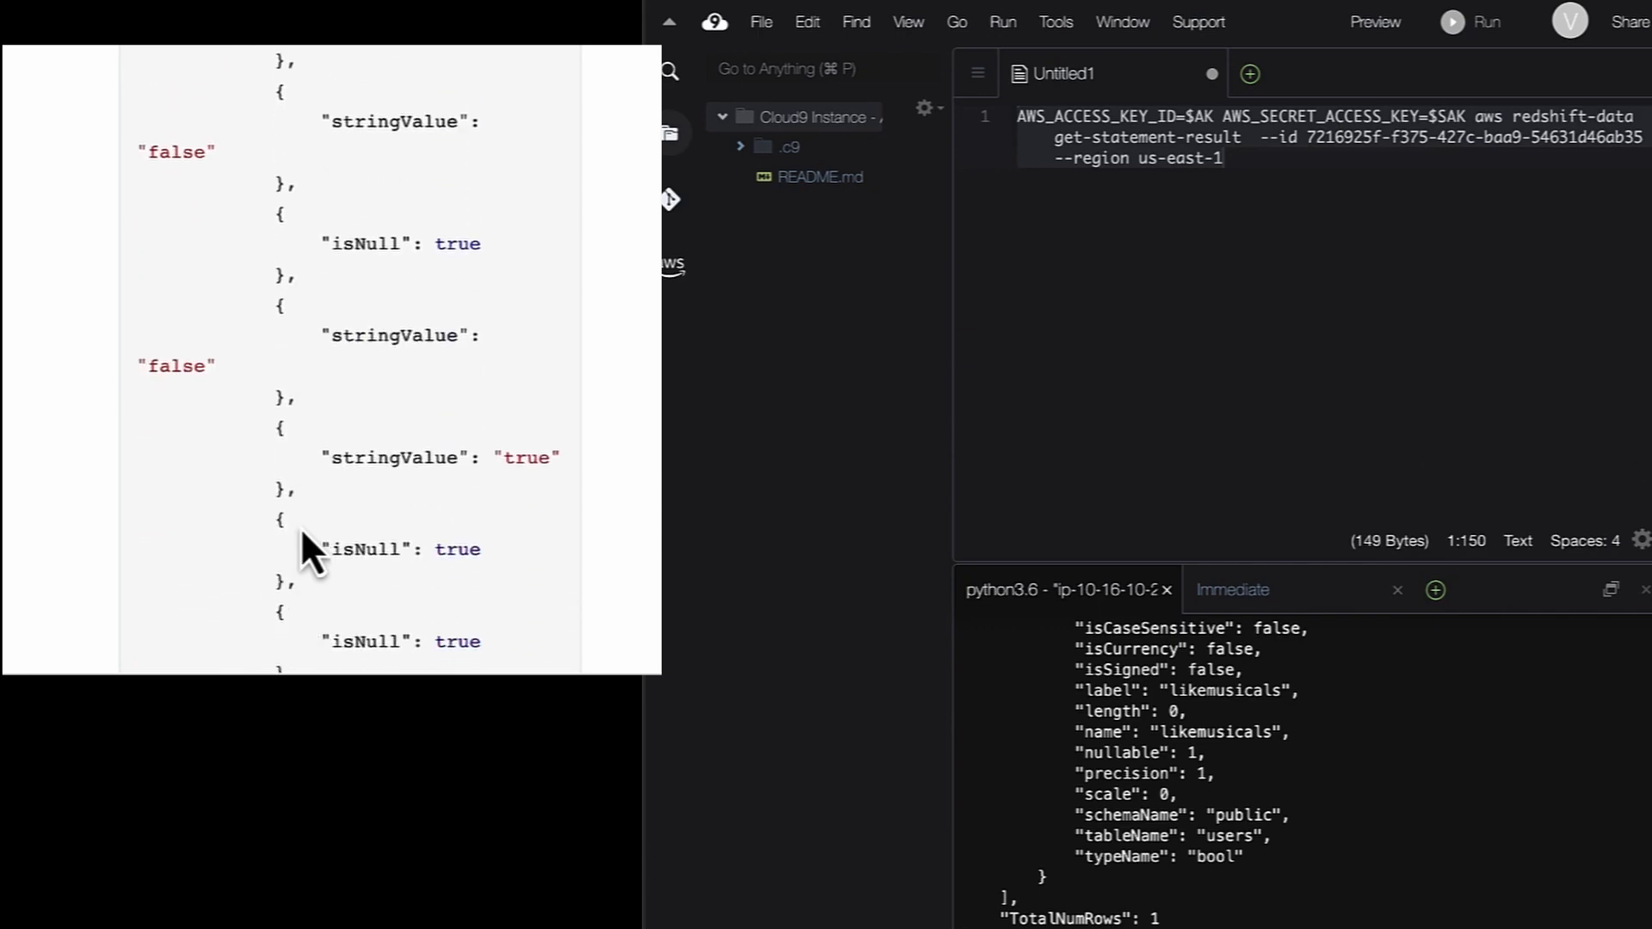
scroll(301, 530, "down", 9)
scroll(301, 530, "up", 8)
scroll(1043, 749, "up", 1)
scroll(1043, 749, "up", 20)
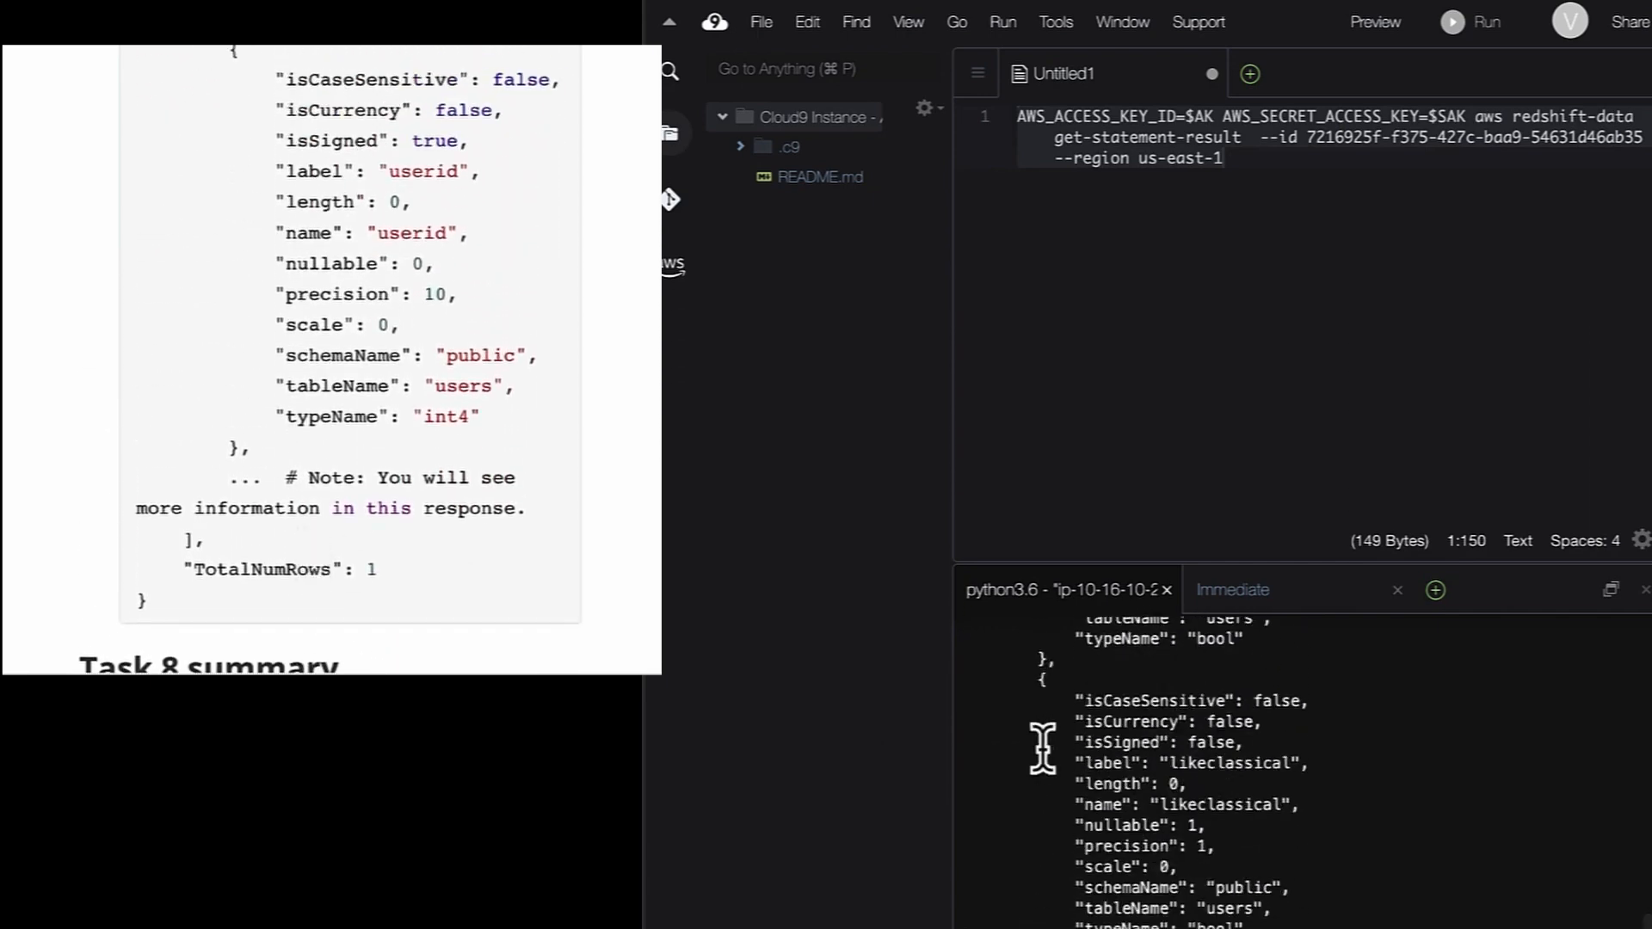
Review the end of the terminal's query output and read the lab's Task 8 summary, team update and work submission instructions
scroll(1042, 749, "down", 20)
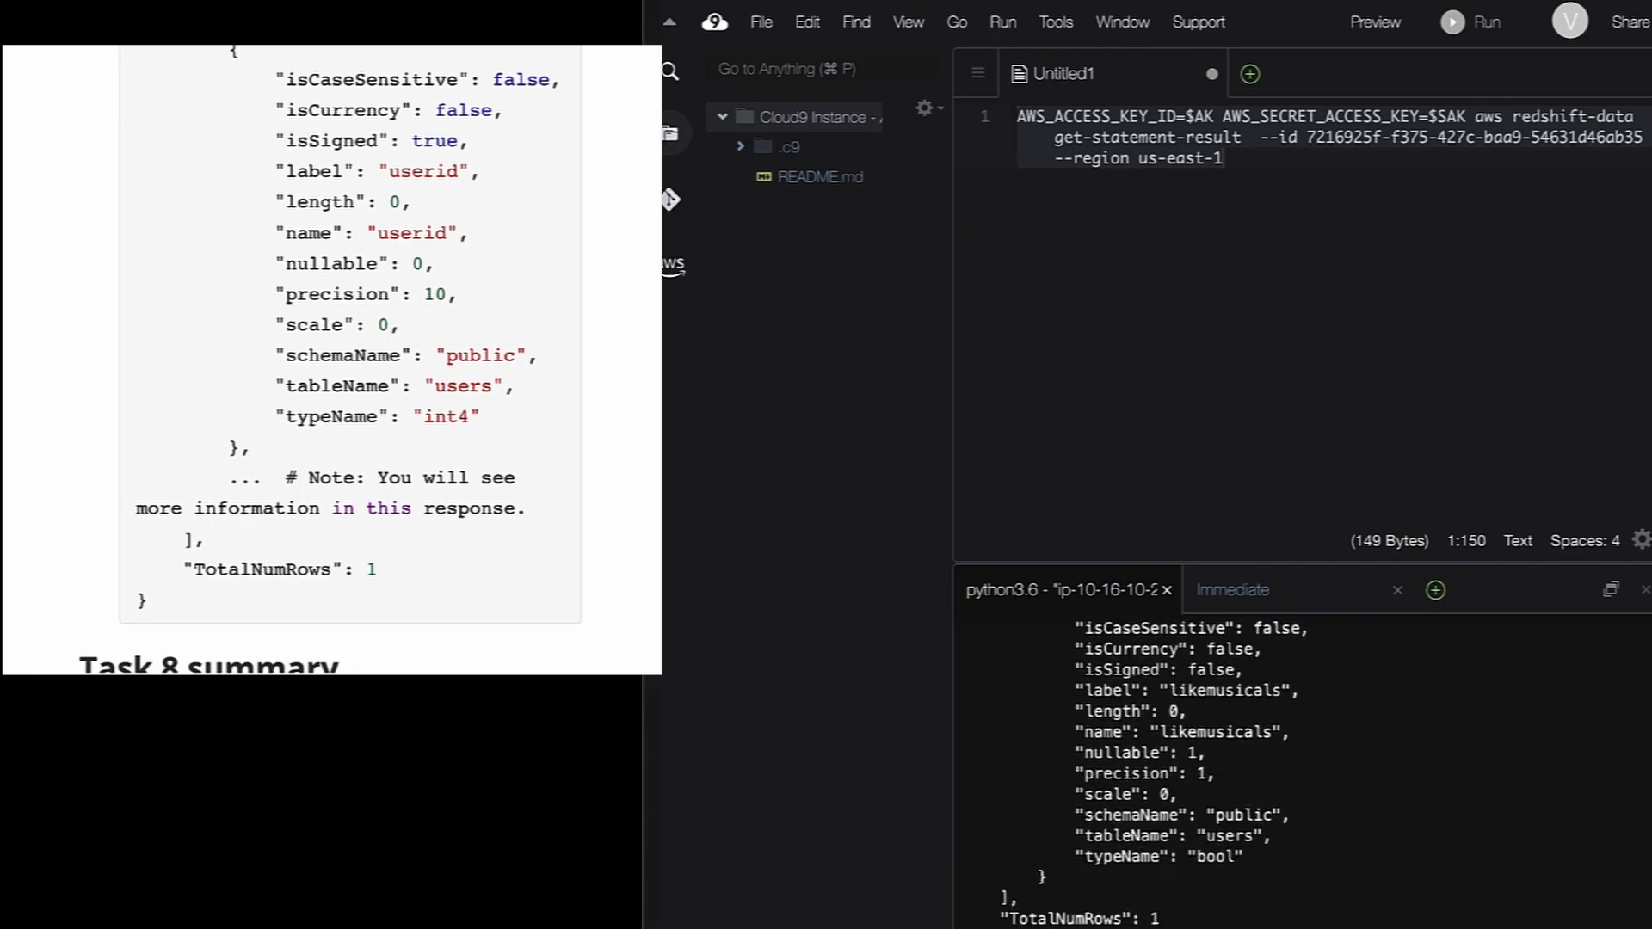
scroll(270, 435, "down", 4)
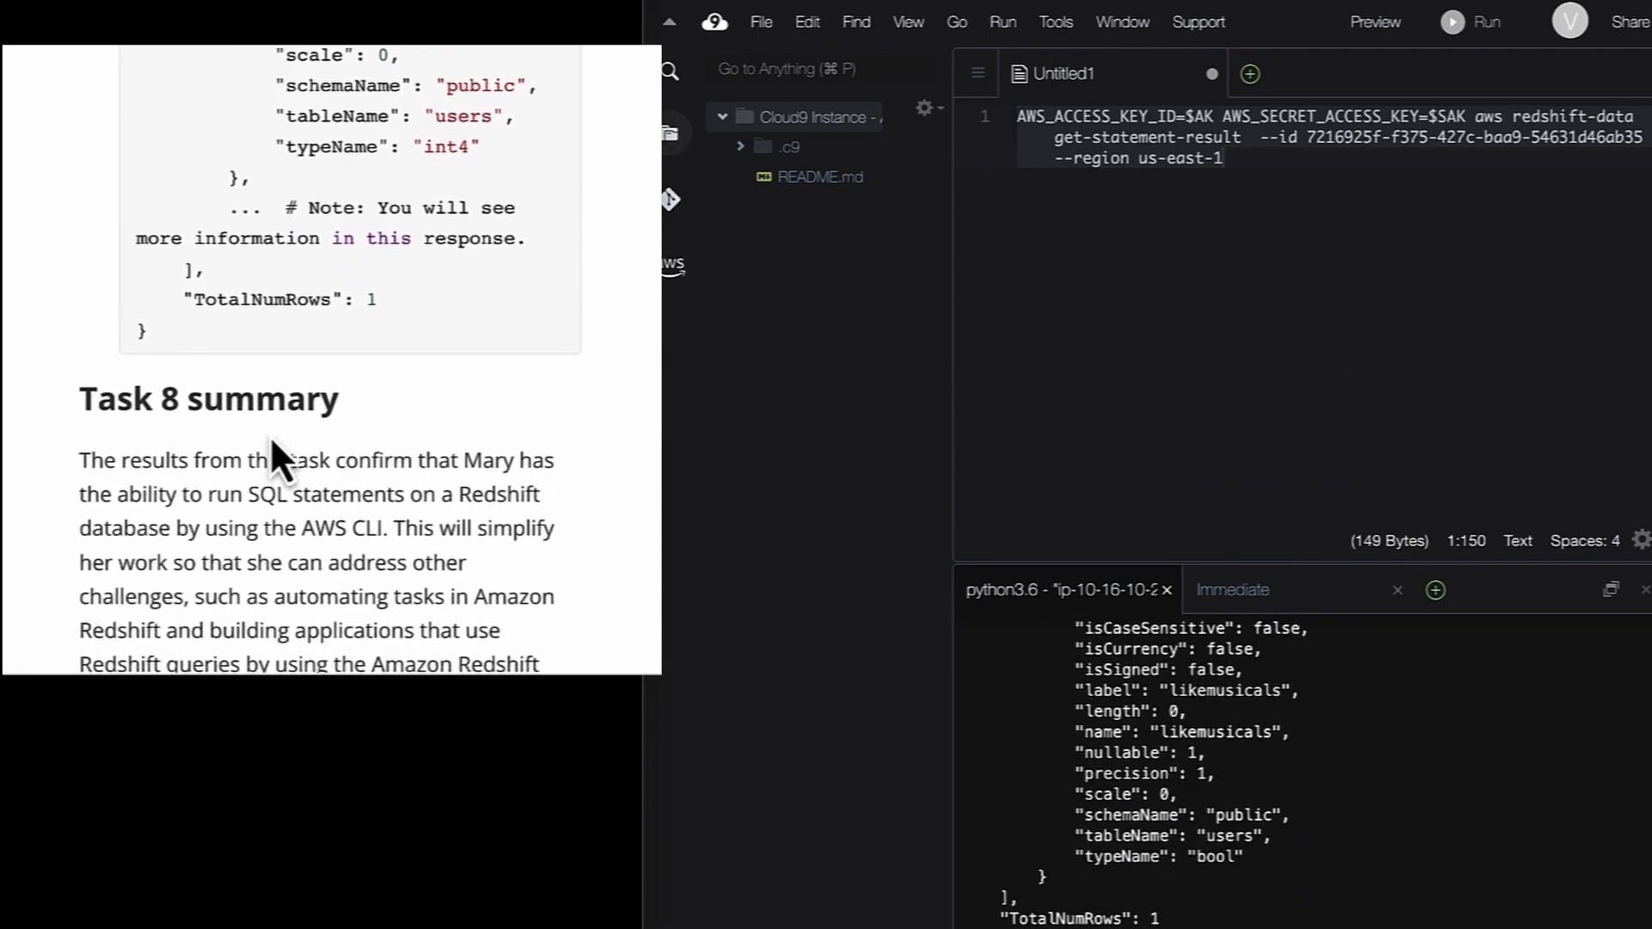
scroll(270, 435, "down", 1)
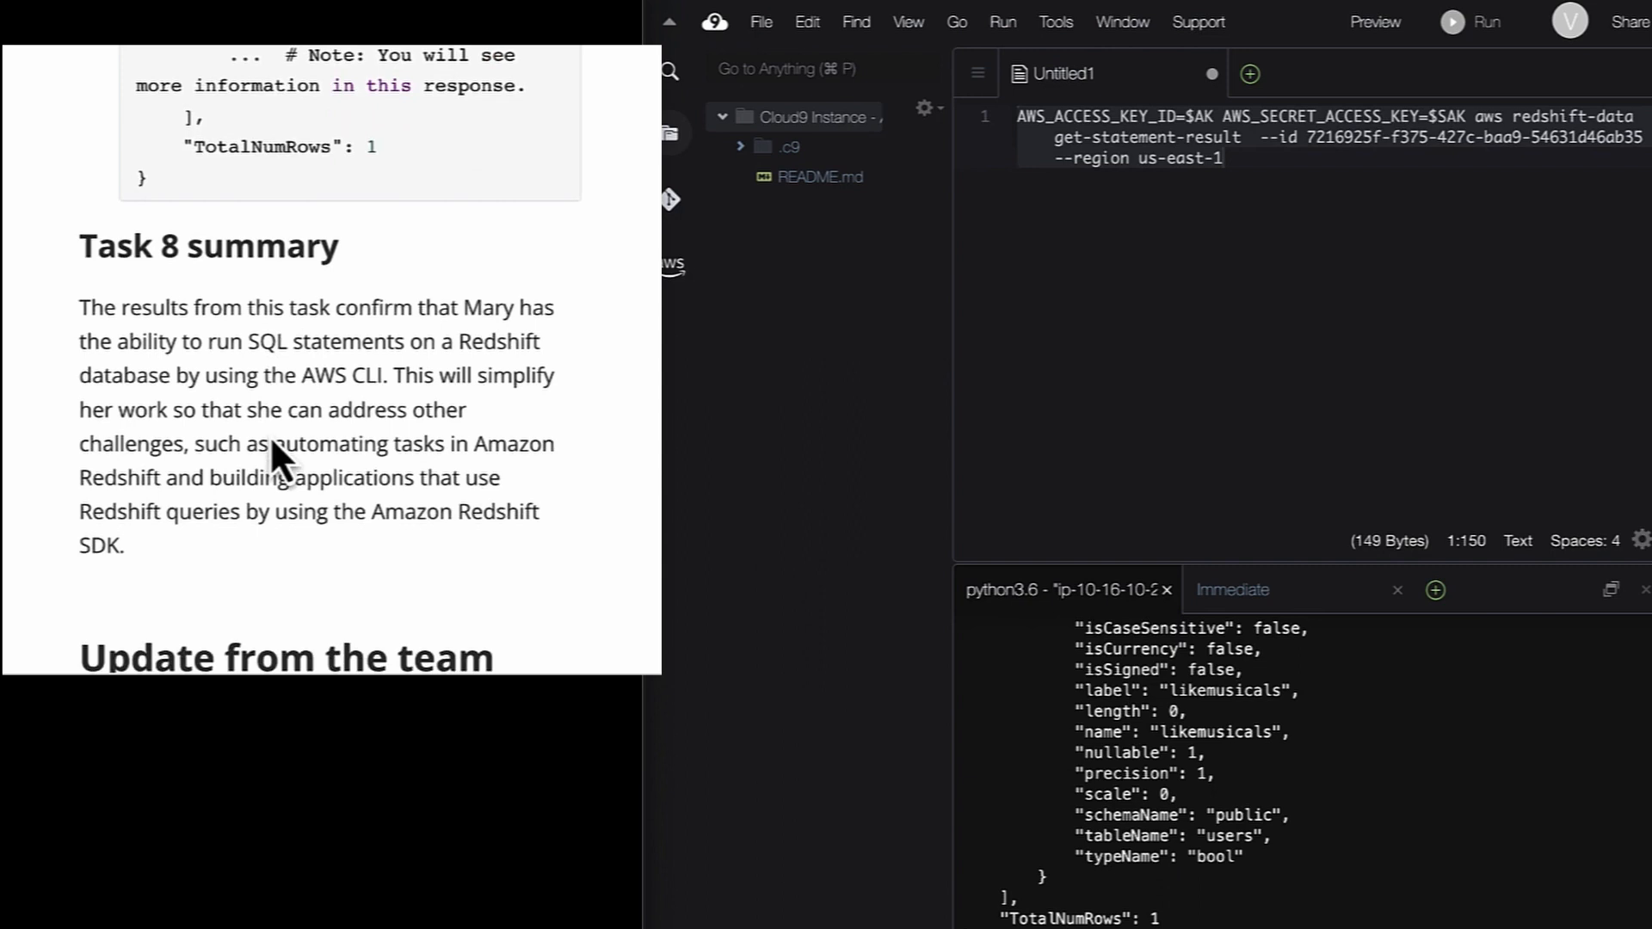
scroll(270, 435, "down", 2)
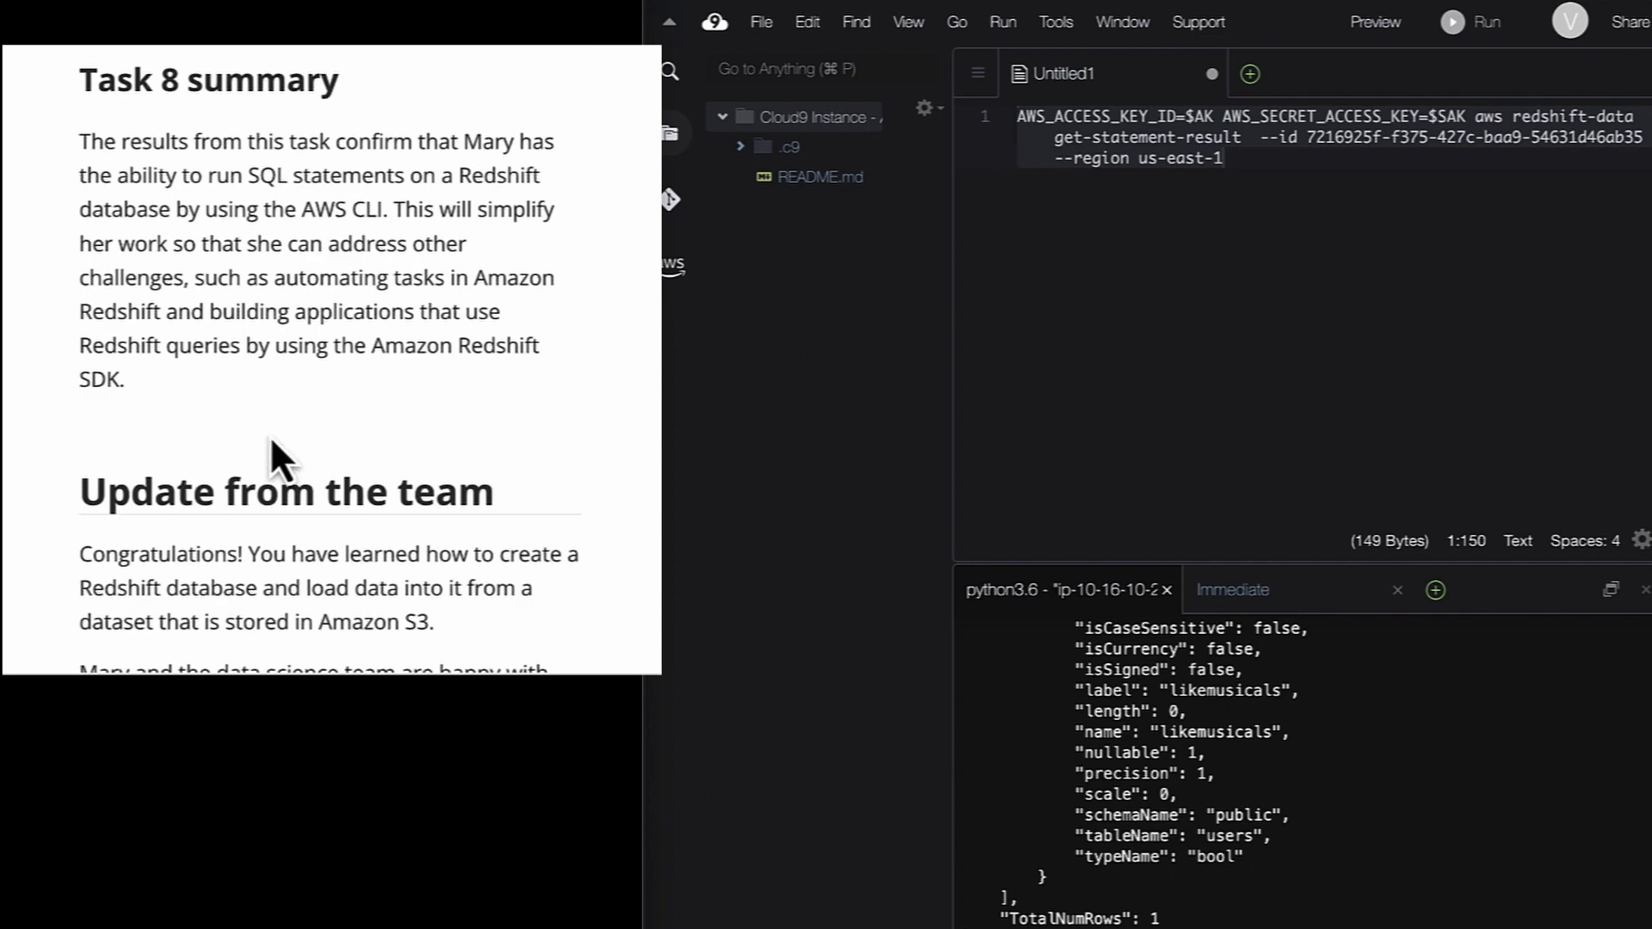
scroll(270, 435, "down", 2)
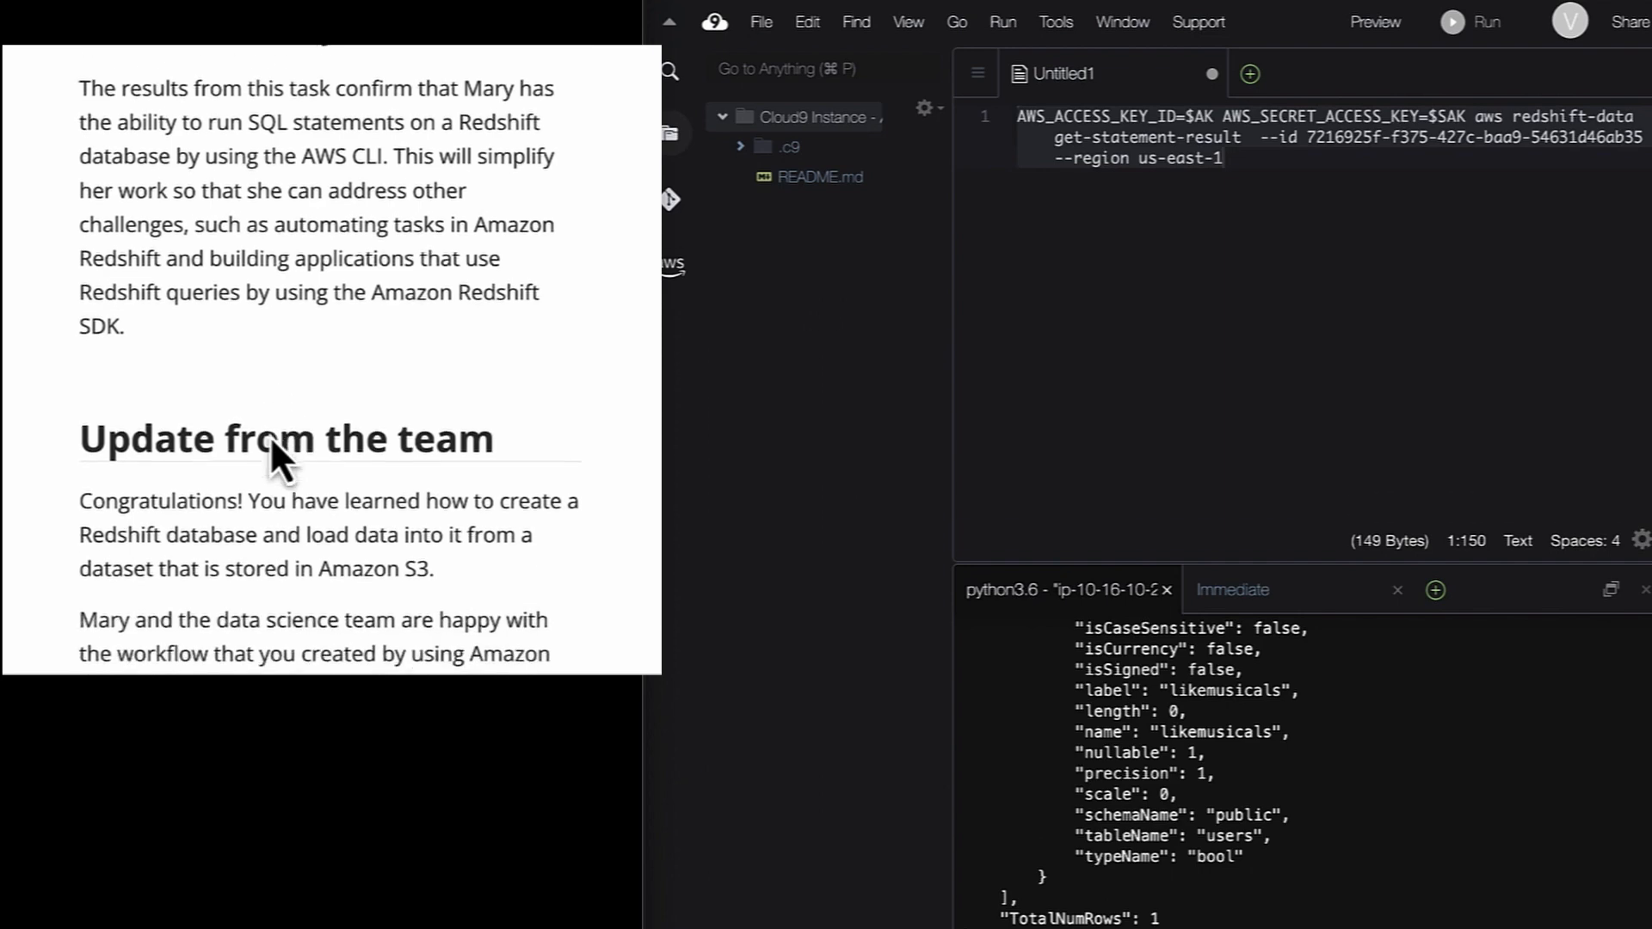
scroll(270, 435, "down", 1)
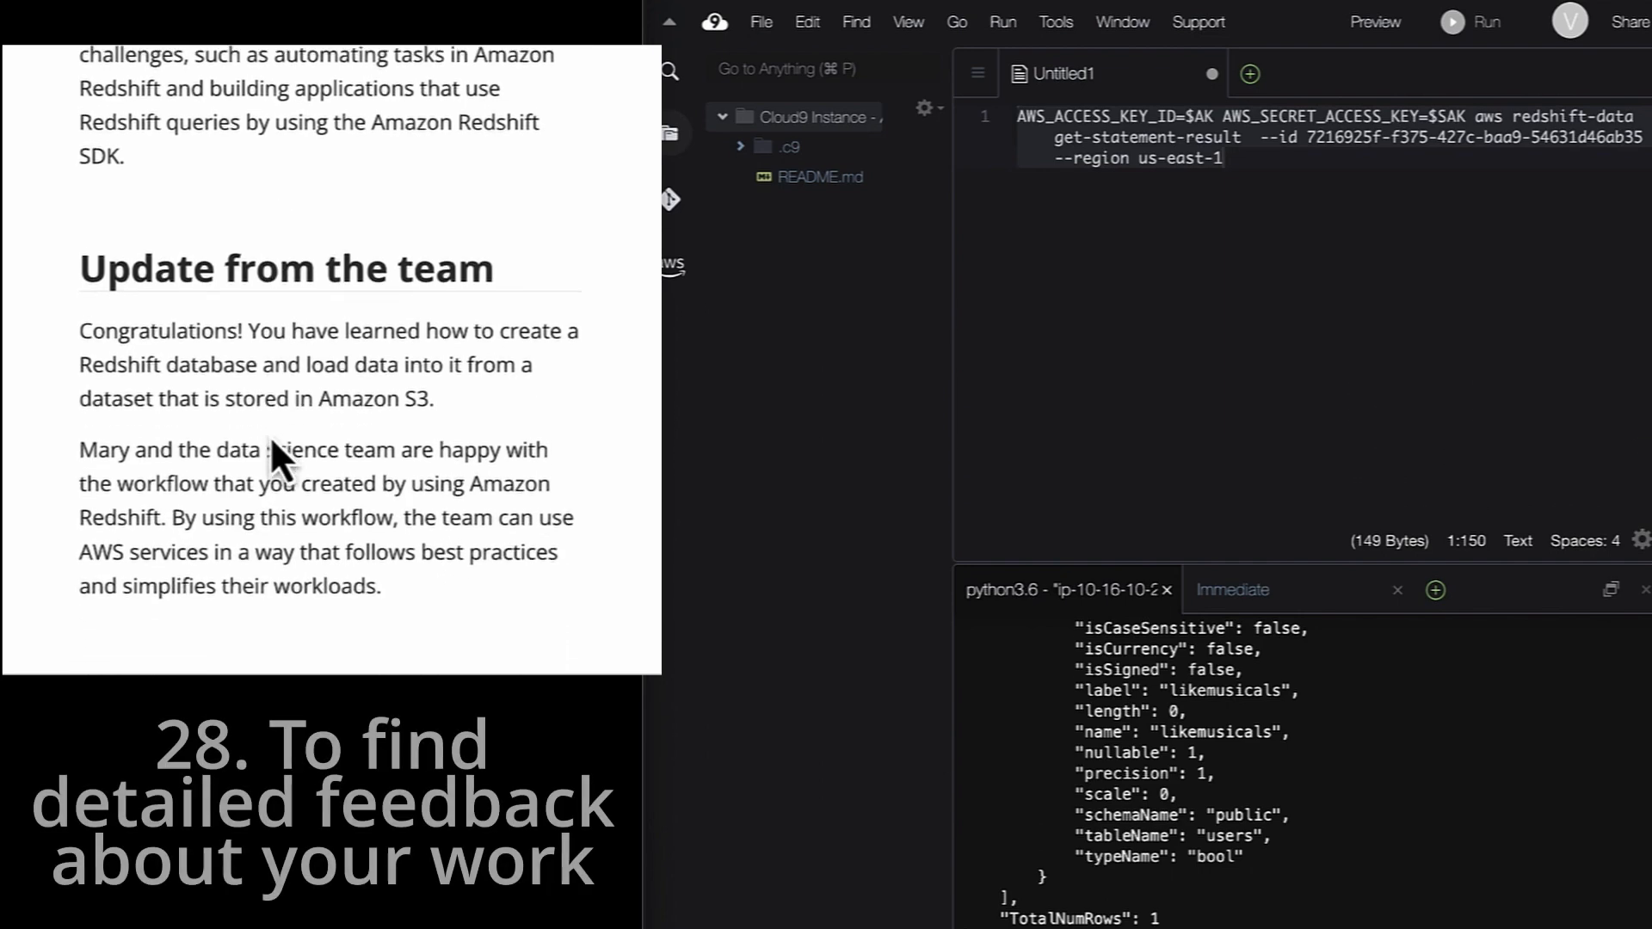
scroll(270, 436, "down", 1)
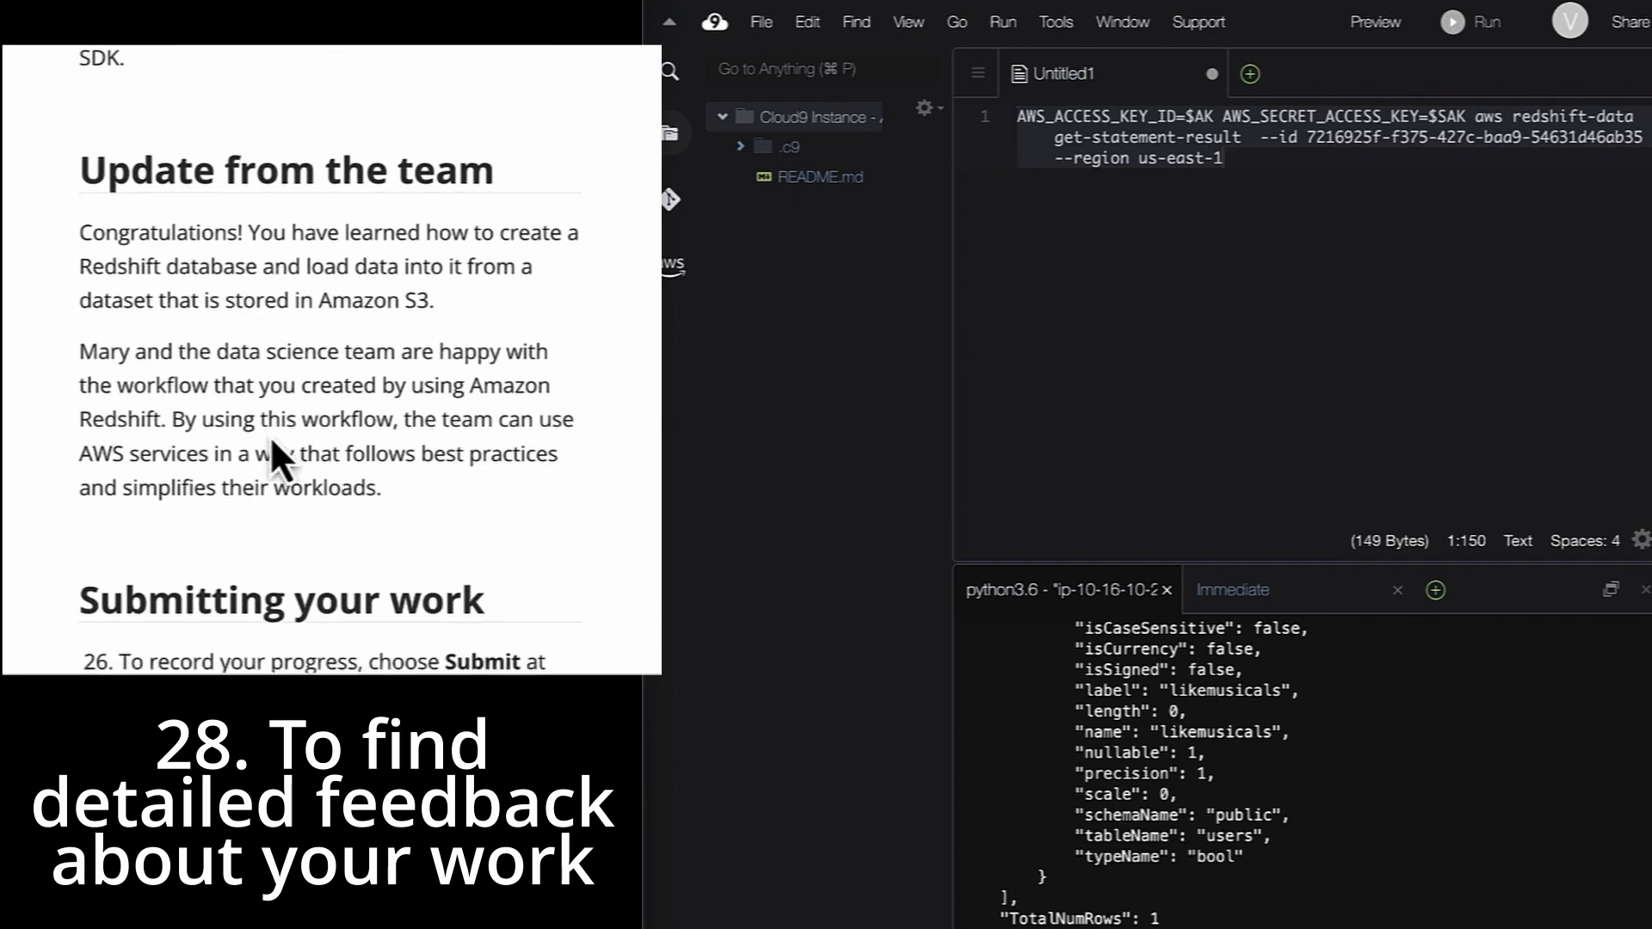
scroll(270, 435, "down", 2)
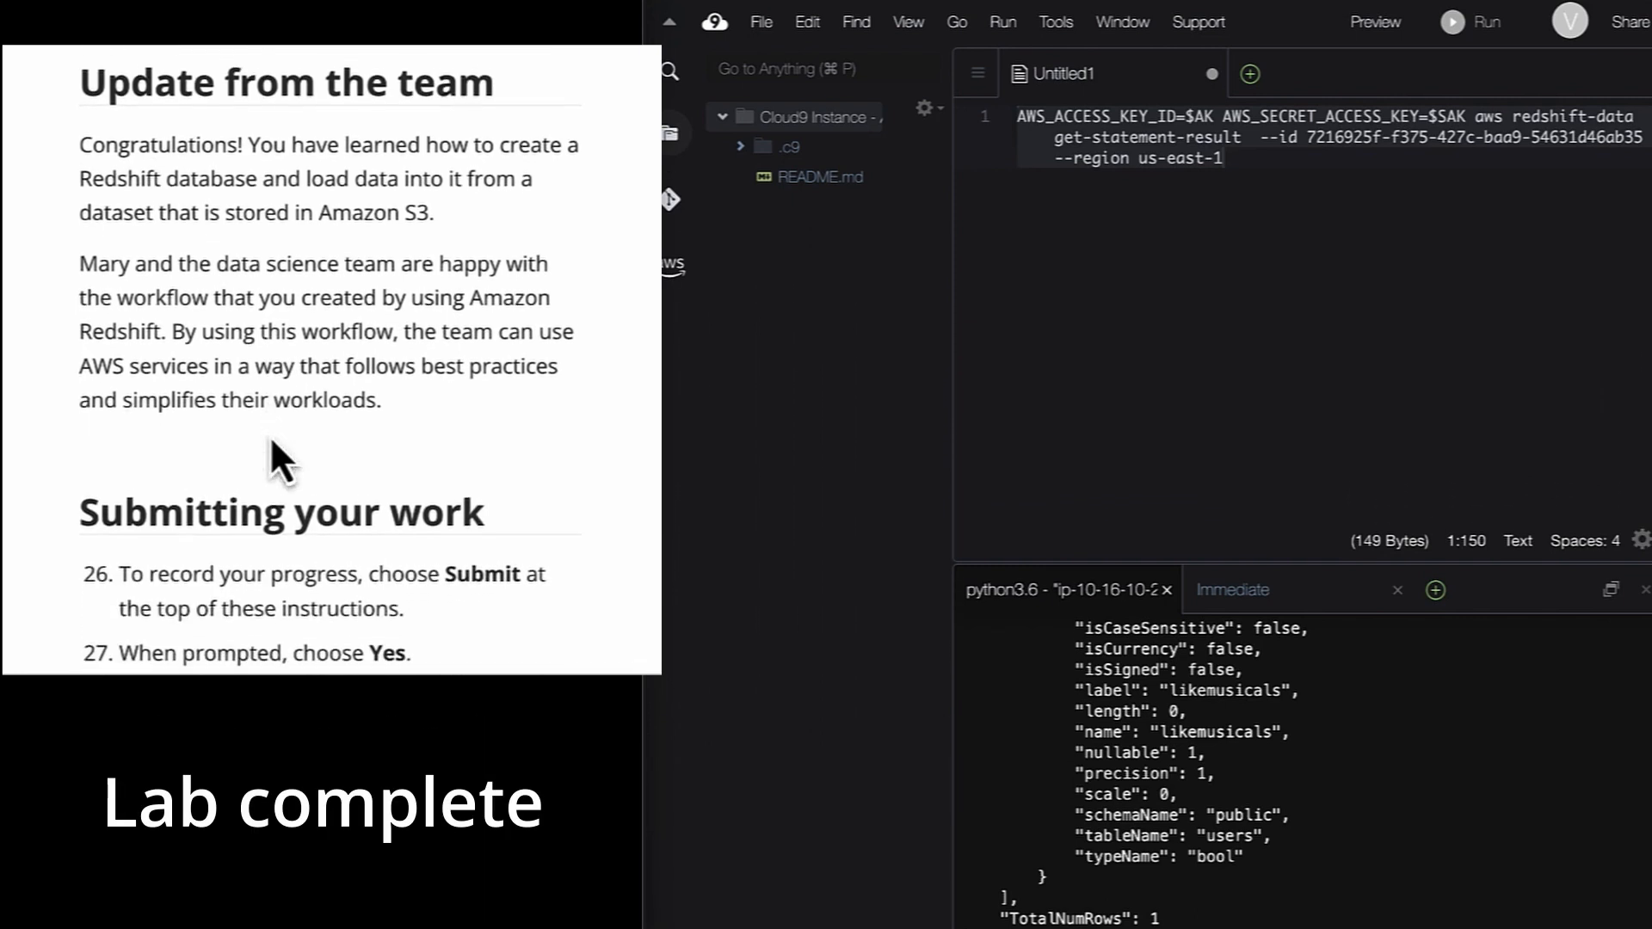
scroll(270, 435, "down", 2)
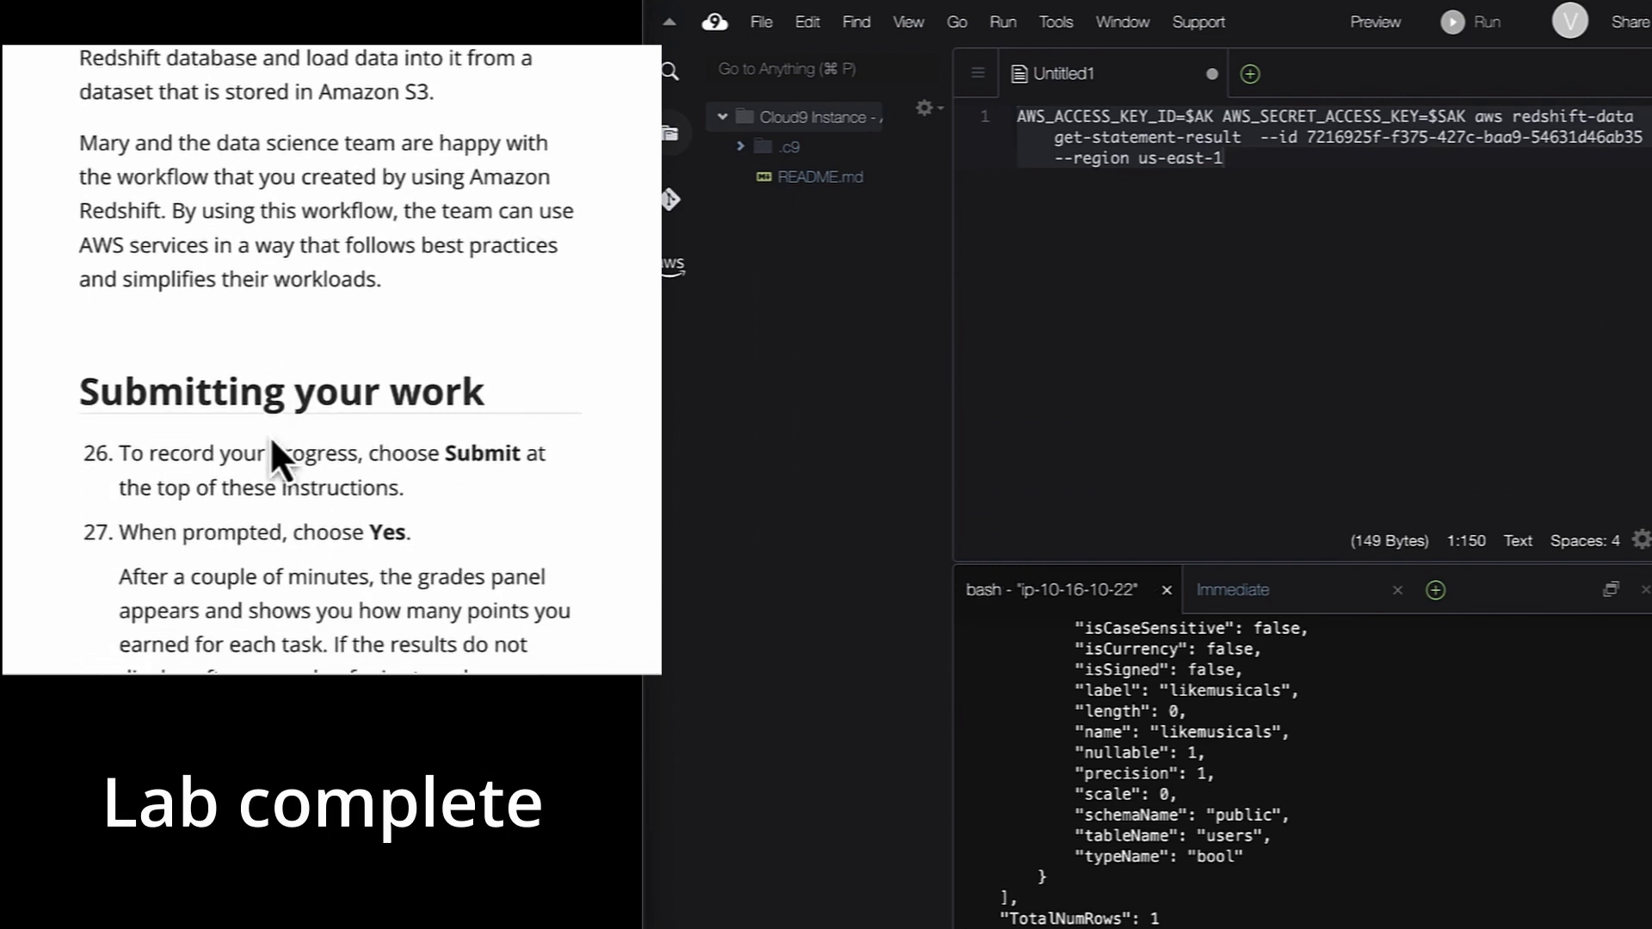
scroll(270, 435, "down", 3)
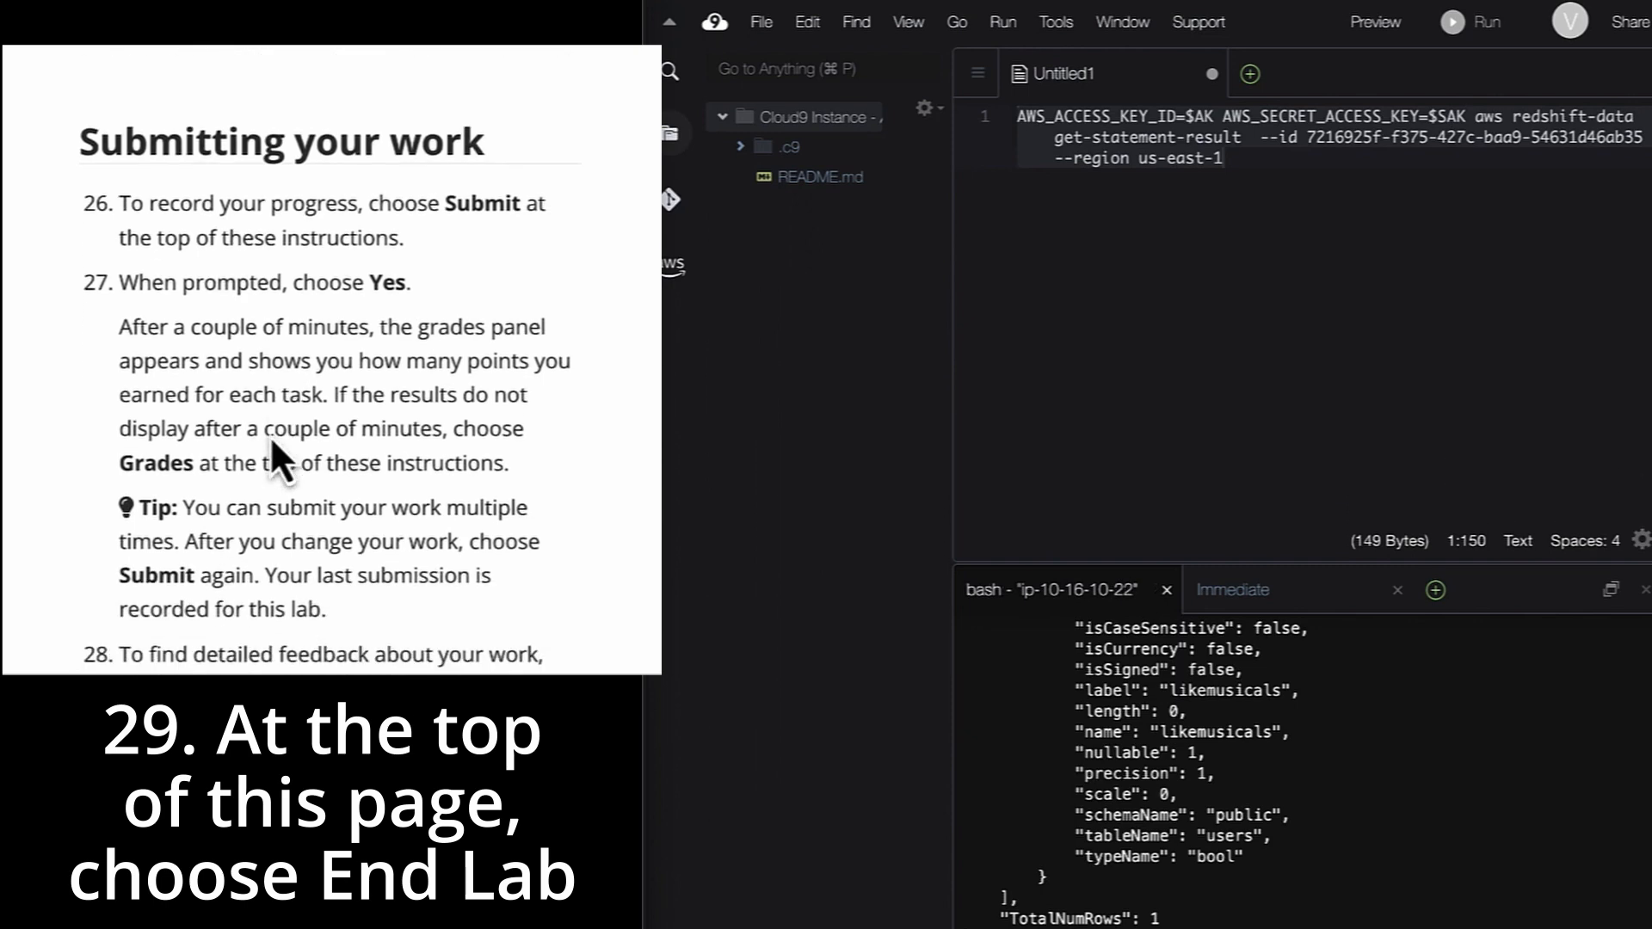